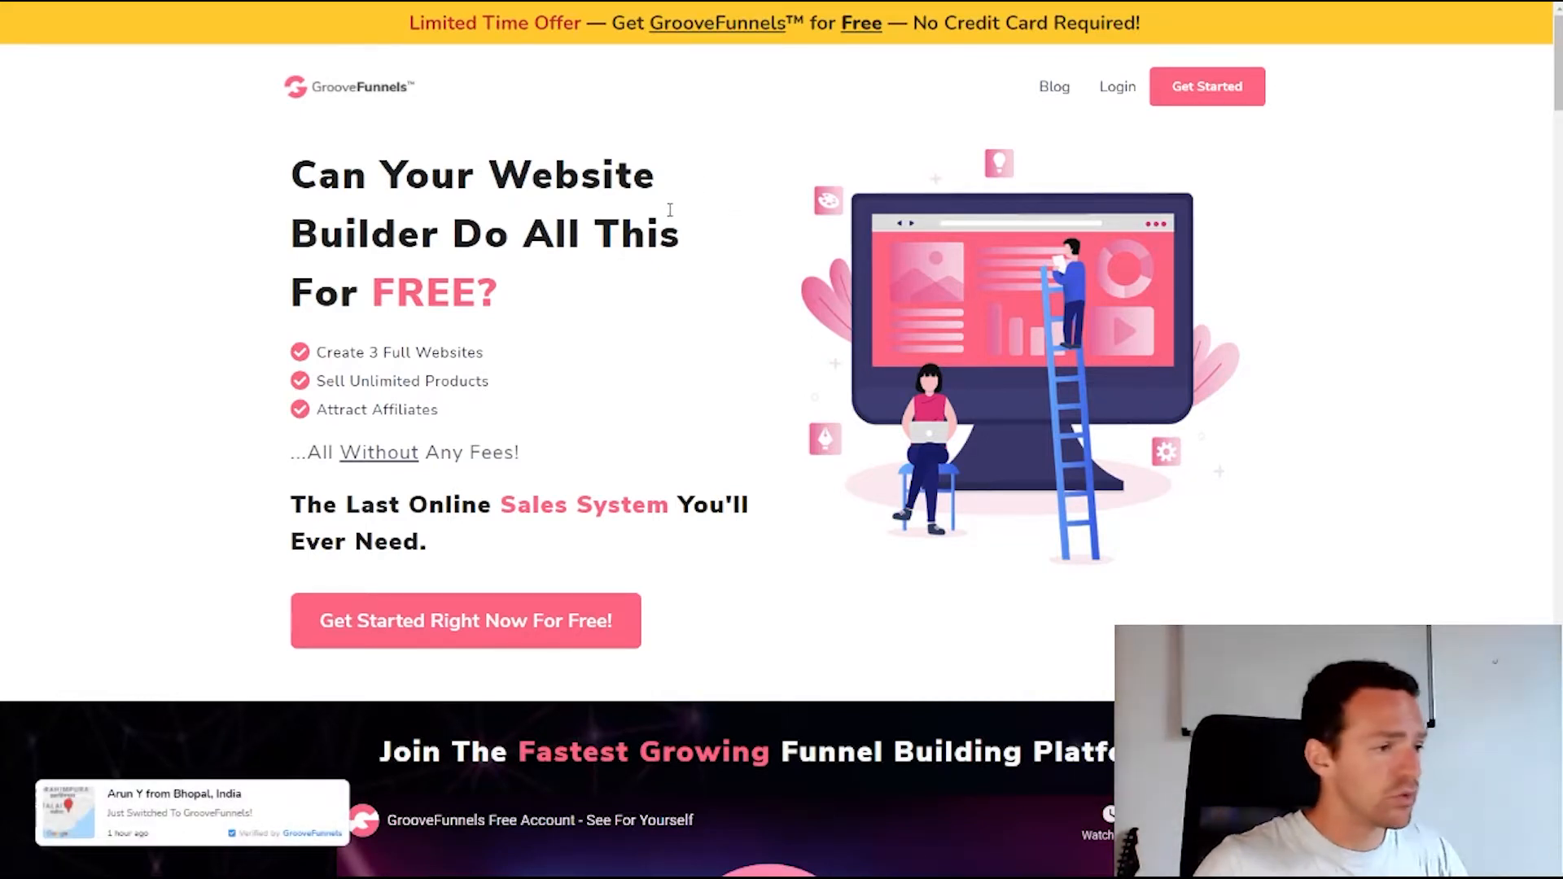
Register for a free GrooveFunnels account by entering a first name and submitting the form
click(1211, 91)
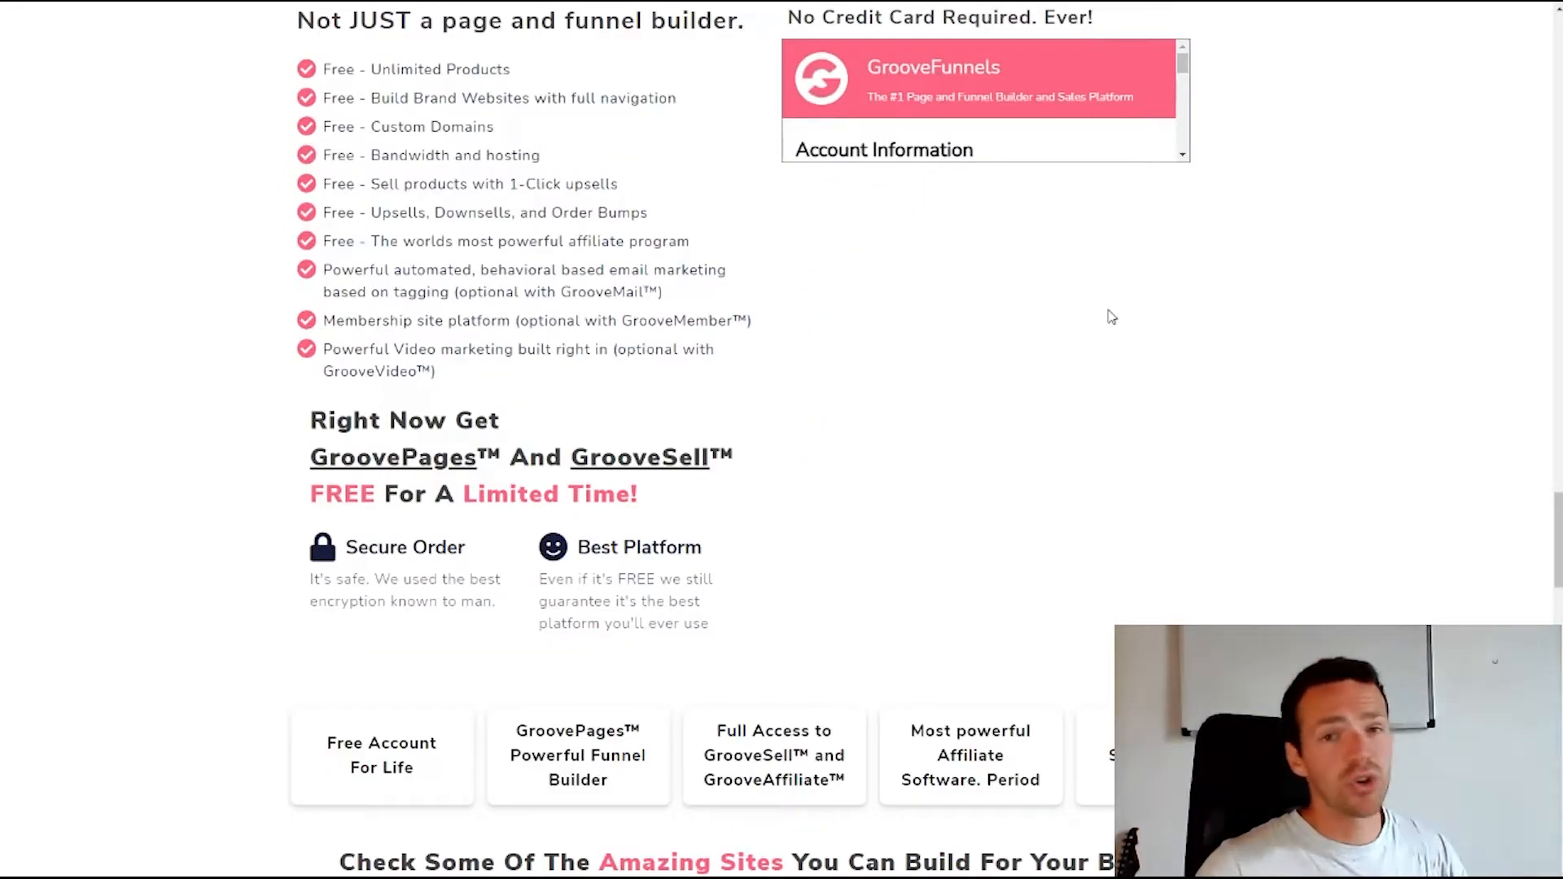
scroll(920, 126, down, 1)
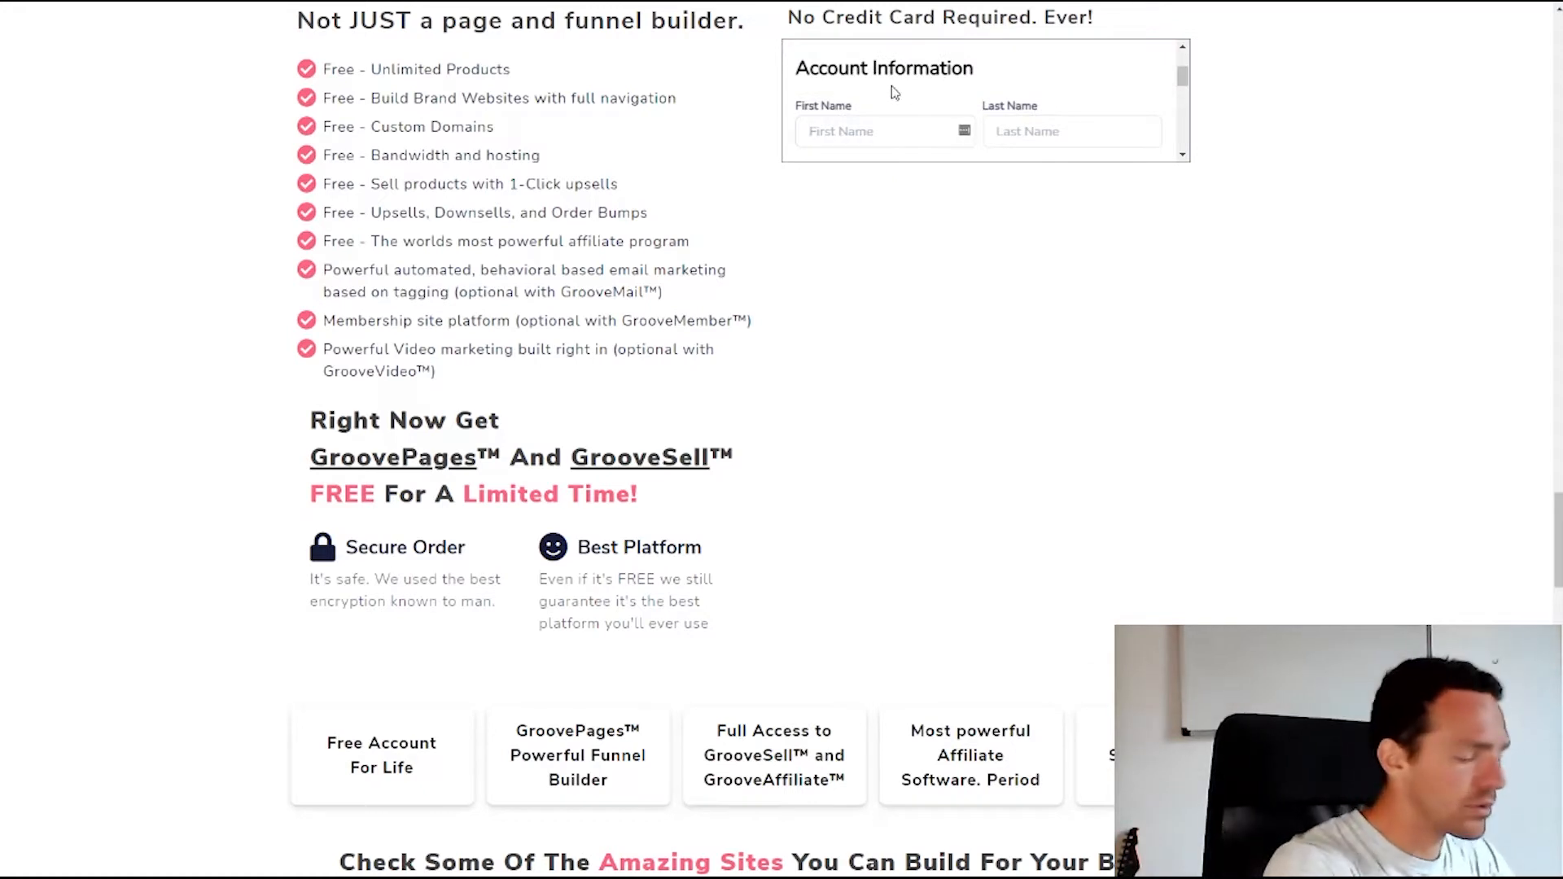
text(Ted)
scroll(960, 223, down, 1)
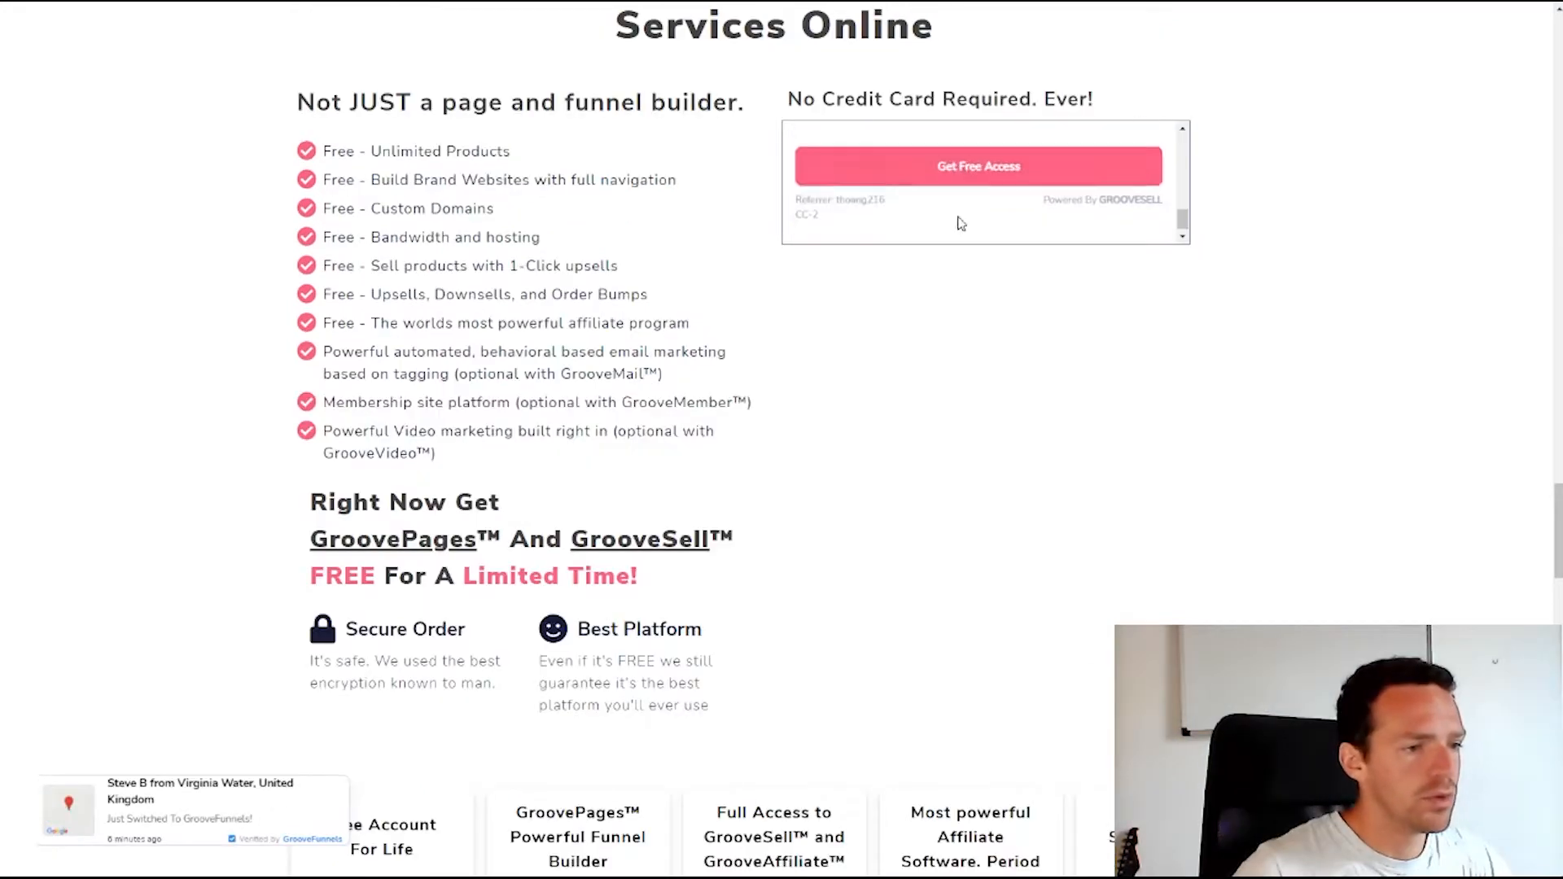
click(976, 171)
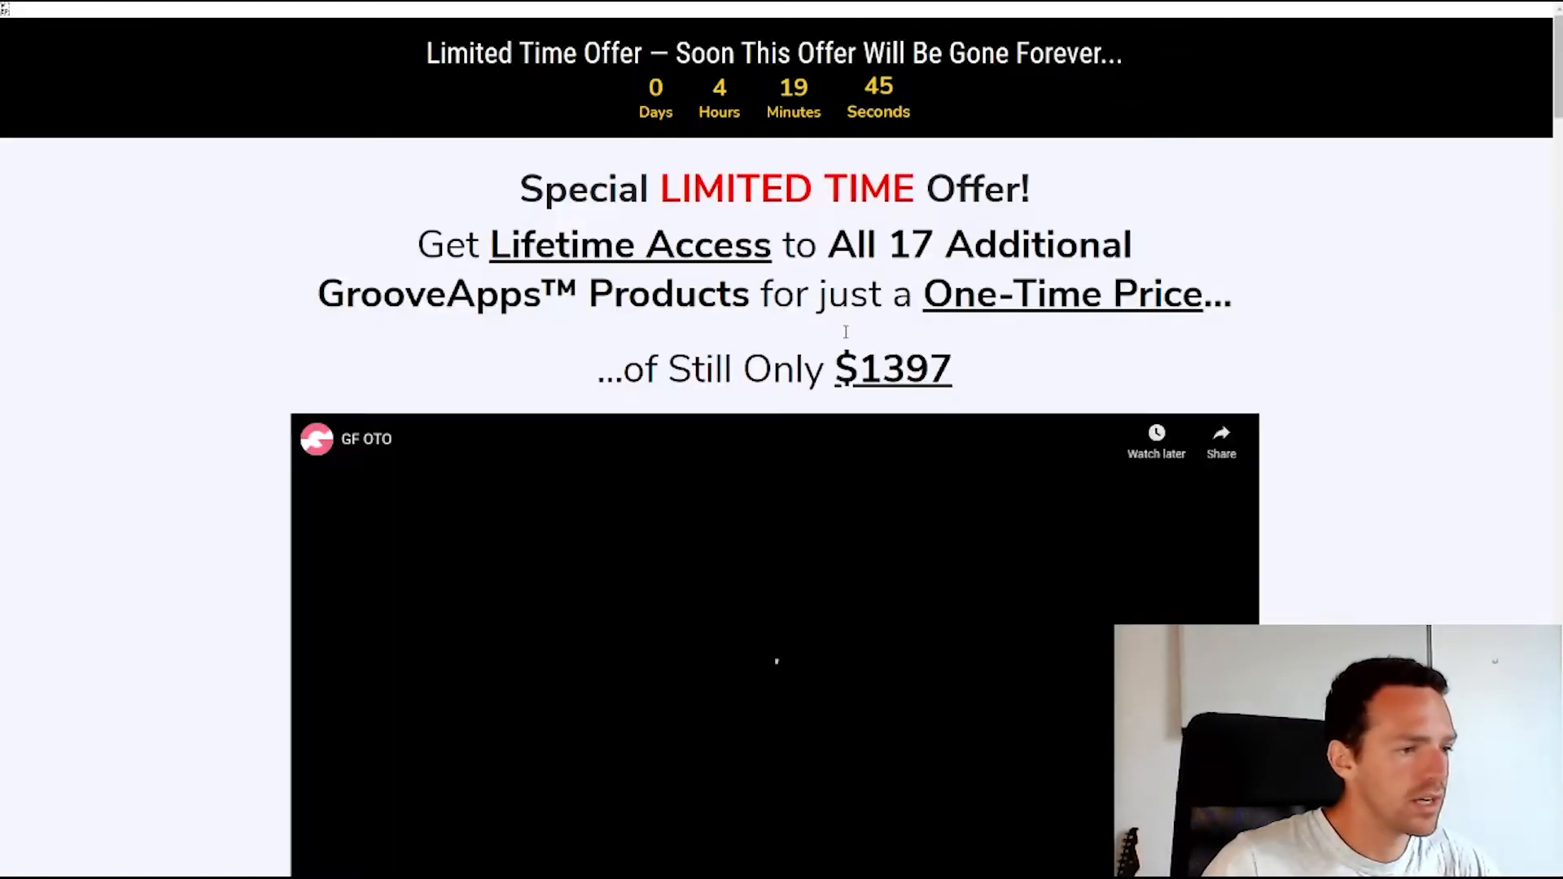
Scroll through the $1397 lifetime upgrade offer page that follows sign-up
scroll(849, 326, down, 5)
scroll(847, 326, down, 5)
scroll(799, 349, up, 6)
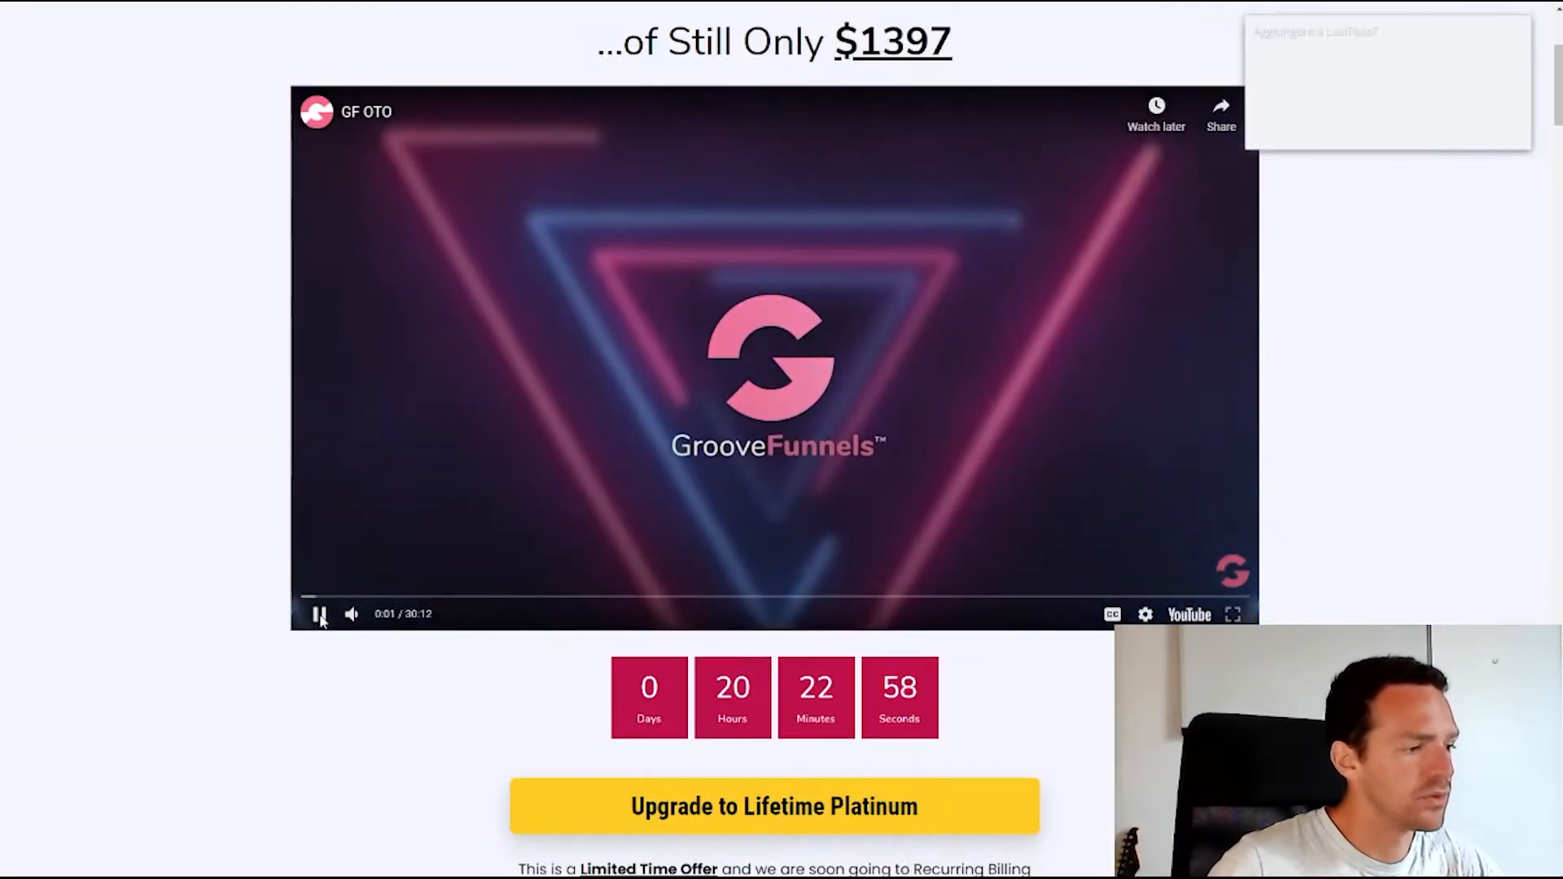
scroll(640, 471, up, 4)
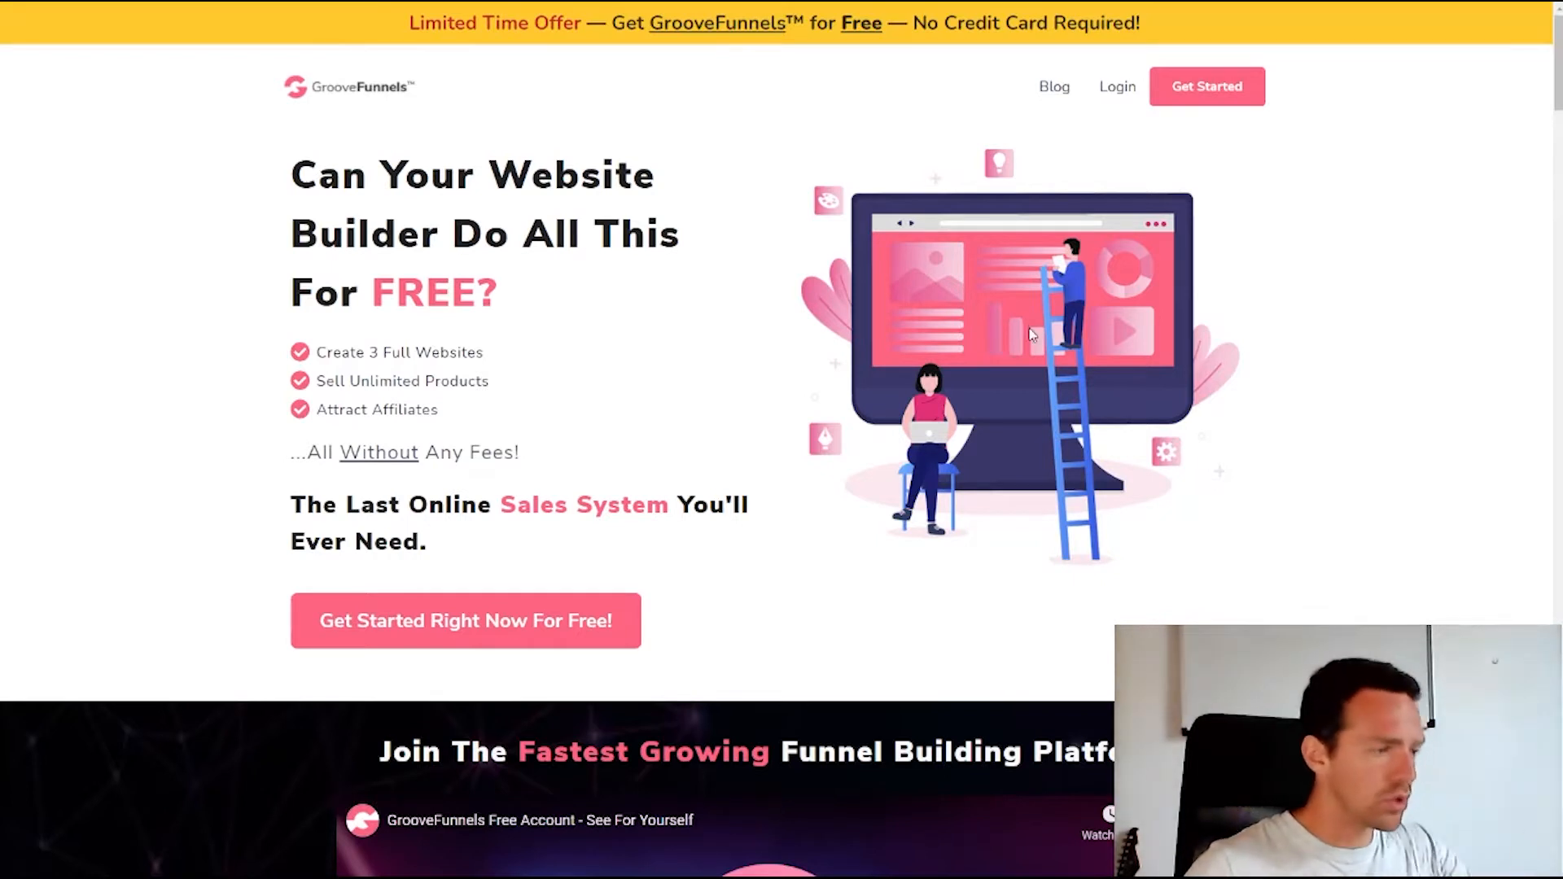
Sign in to GrooveFunnels after correcting the autofilled account e-mail
click(1123, 92)
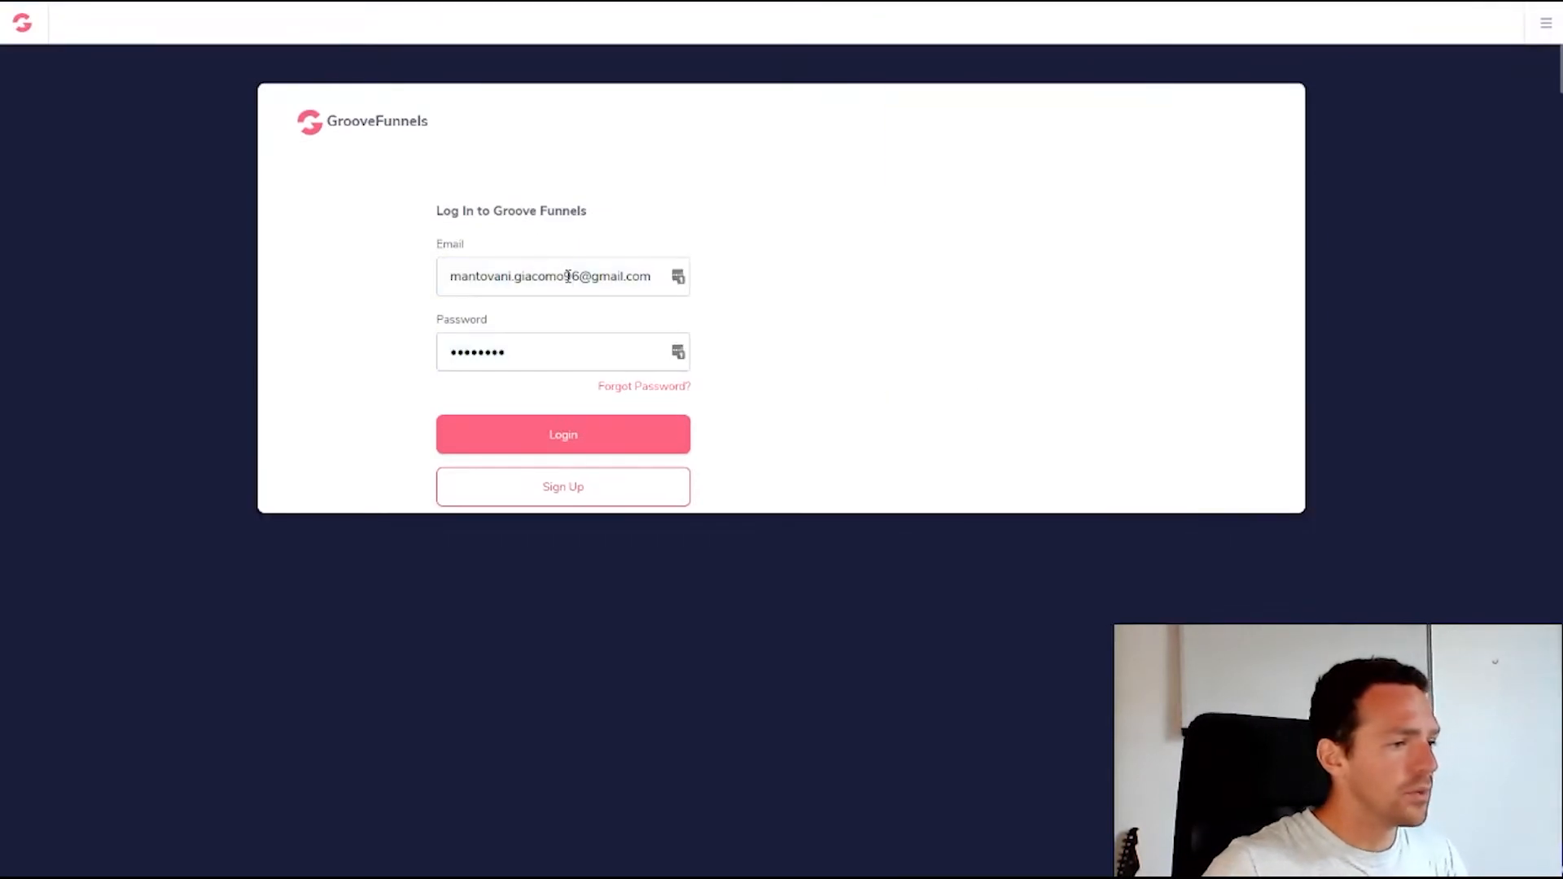
click(567, 277)
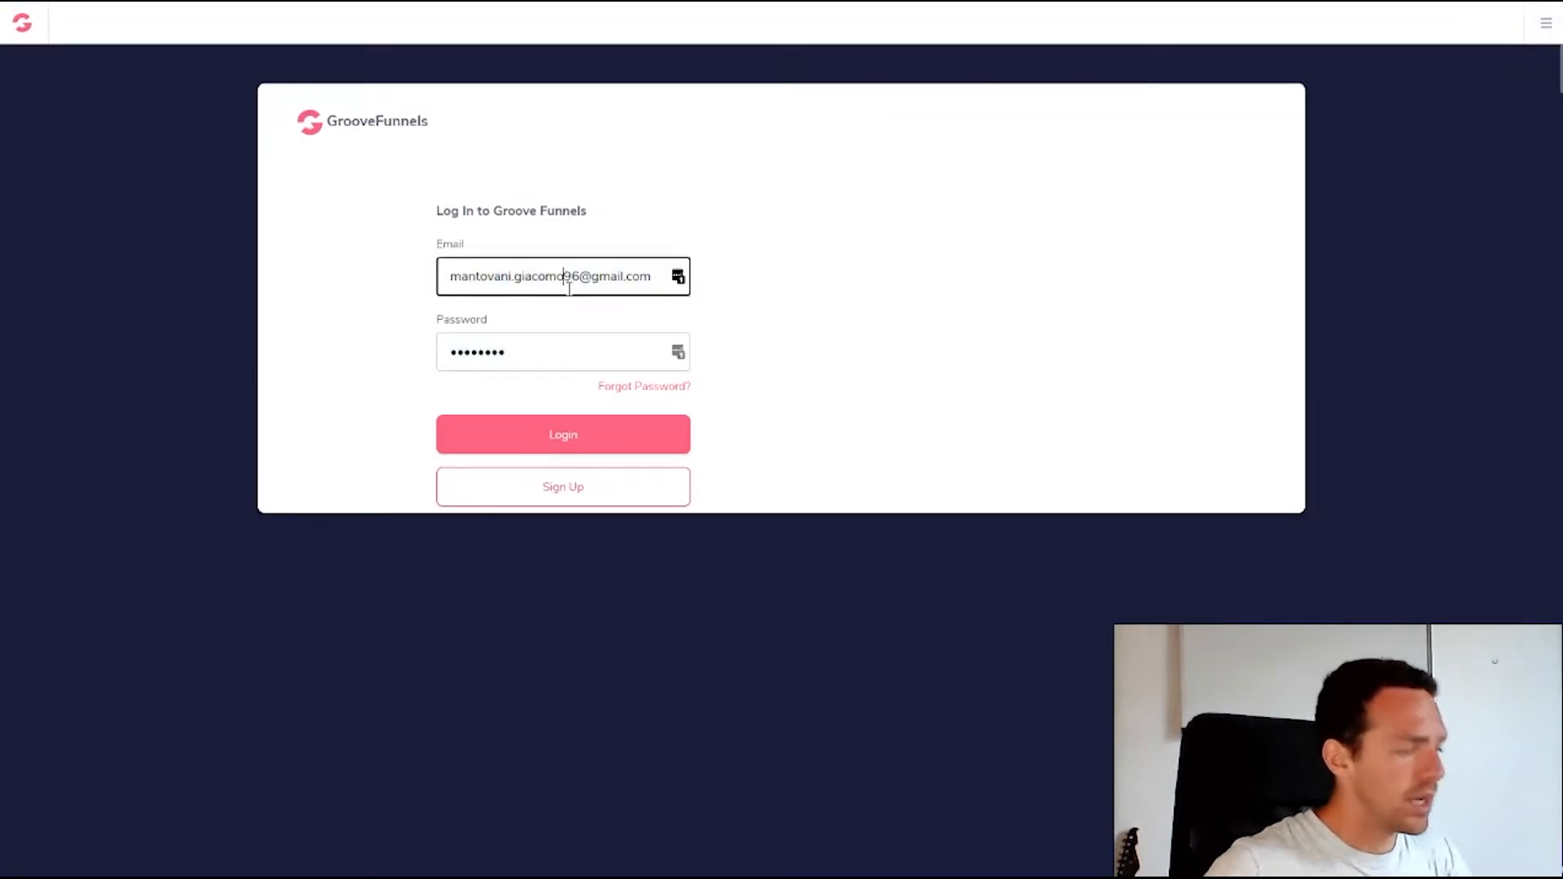
text(19)
click(389, 399)
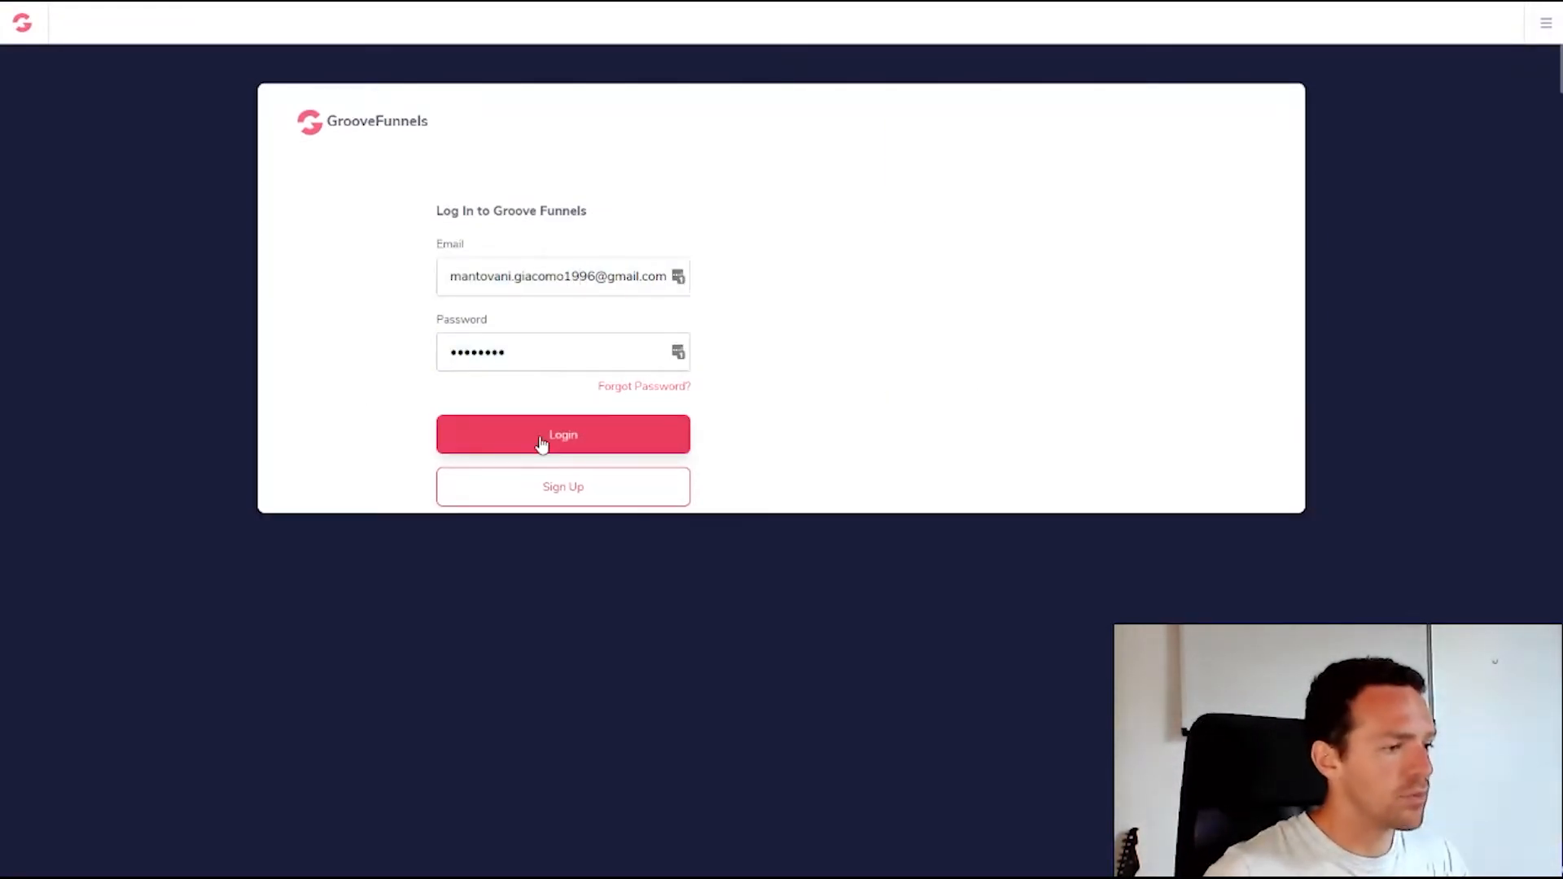
click(542, 445)
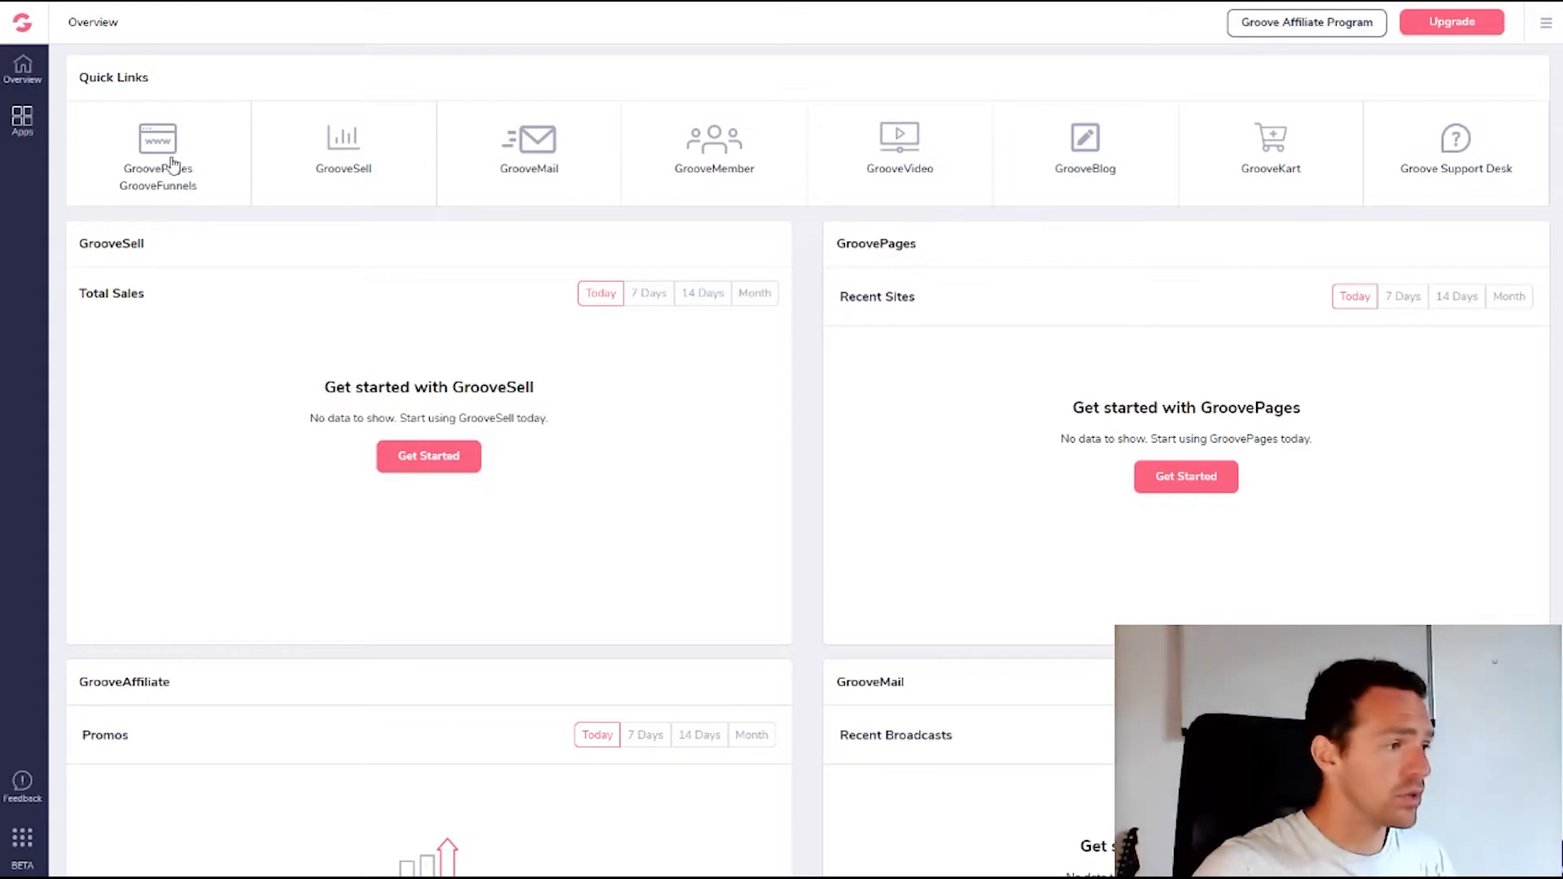
Go to the GroovePages sites list and start a New Site
click(178, 191)
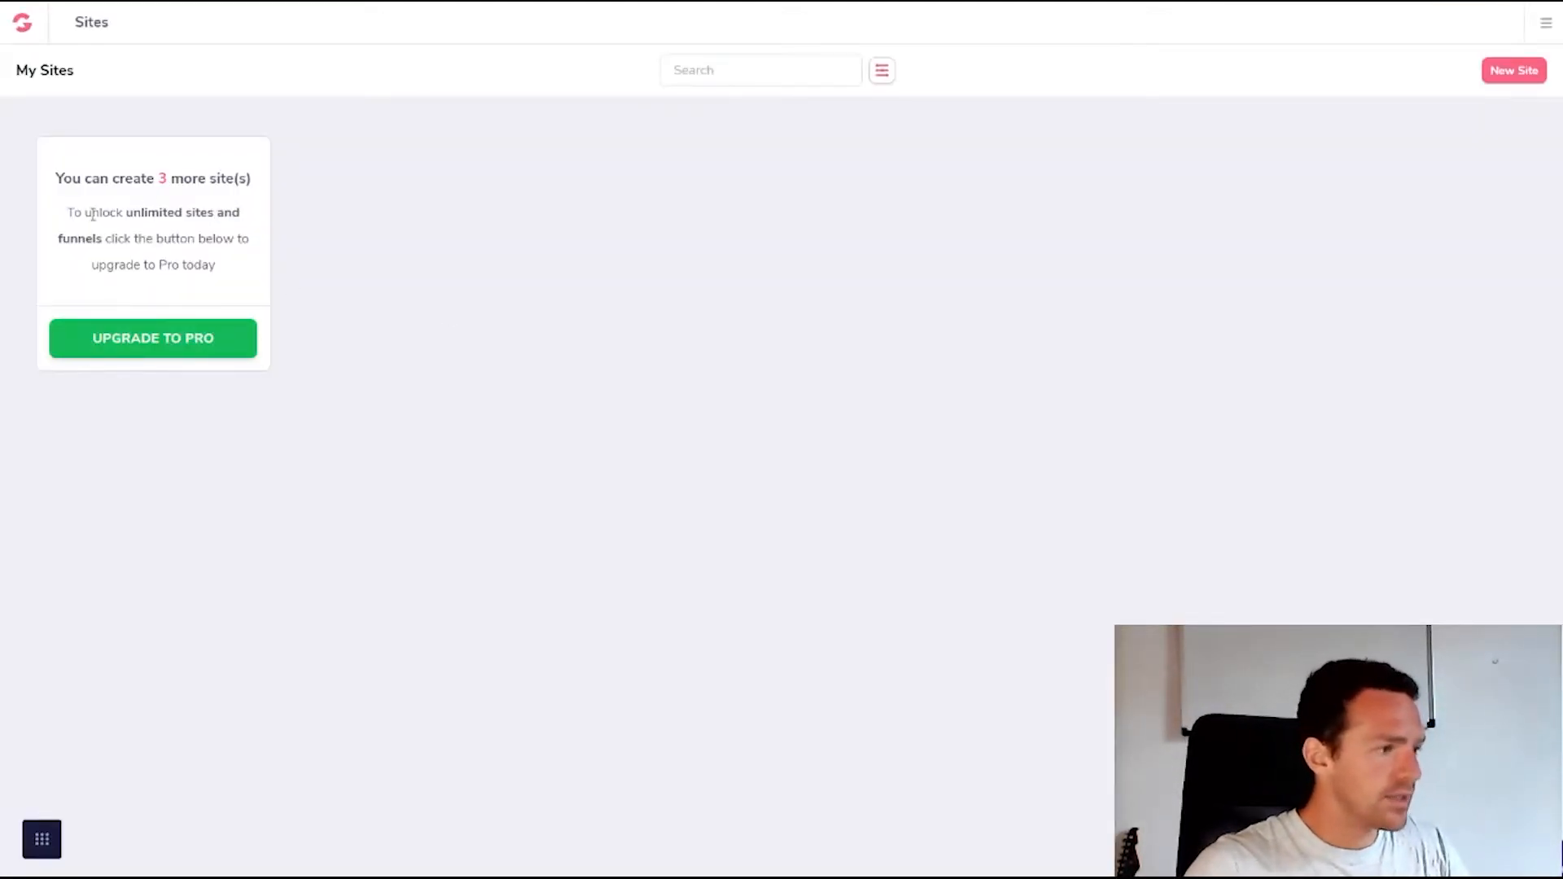
drag(71, 184, 252, 192)
click(217, 185)
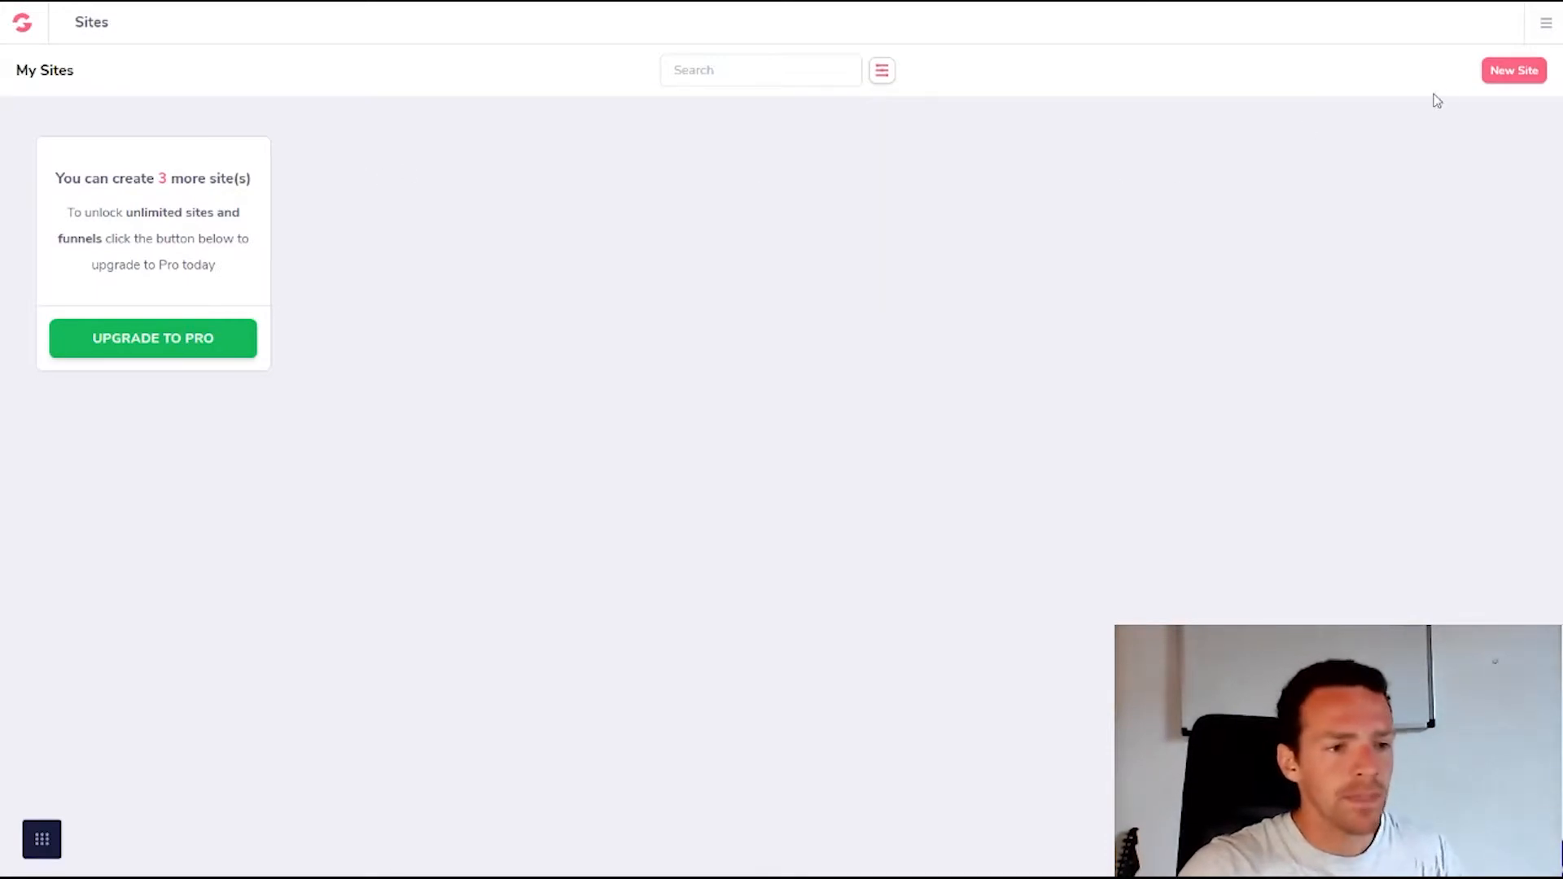
click(1513, 78)
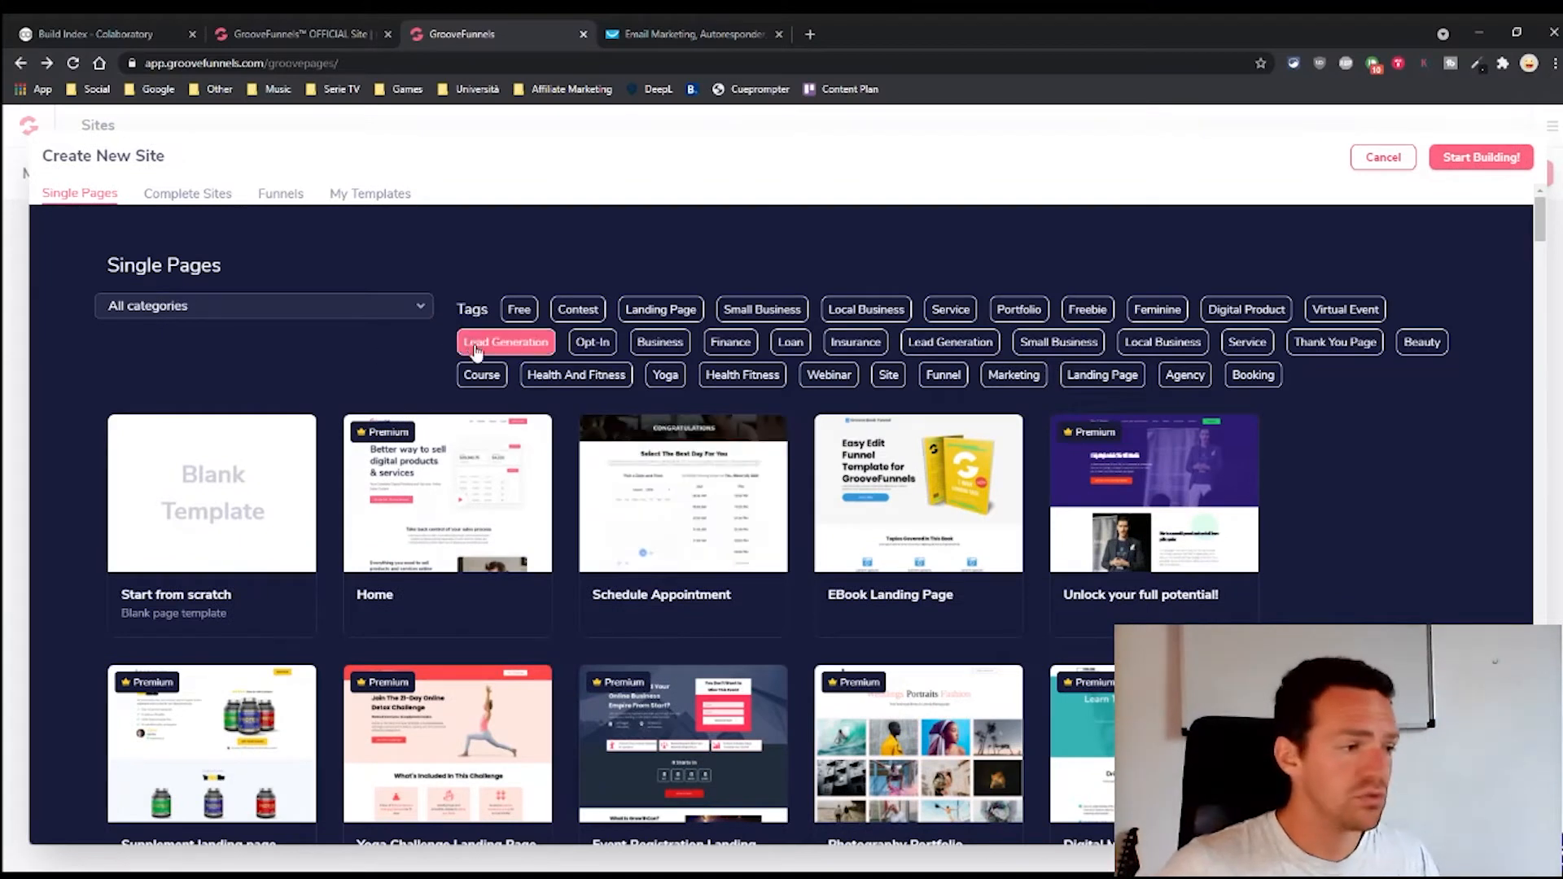
Create a site named 'blank' from the Blank Template and start building it
click(196, 541)
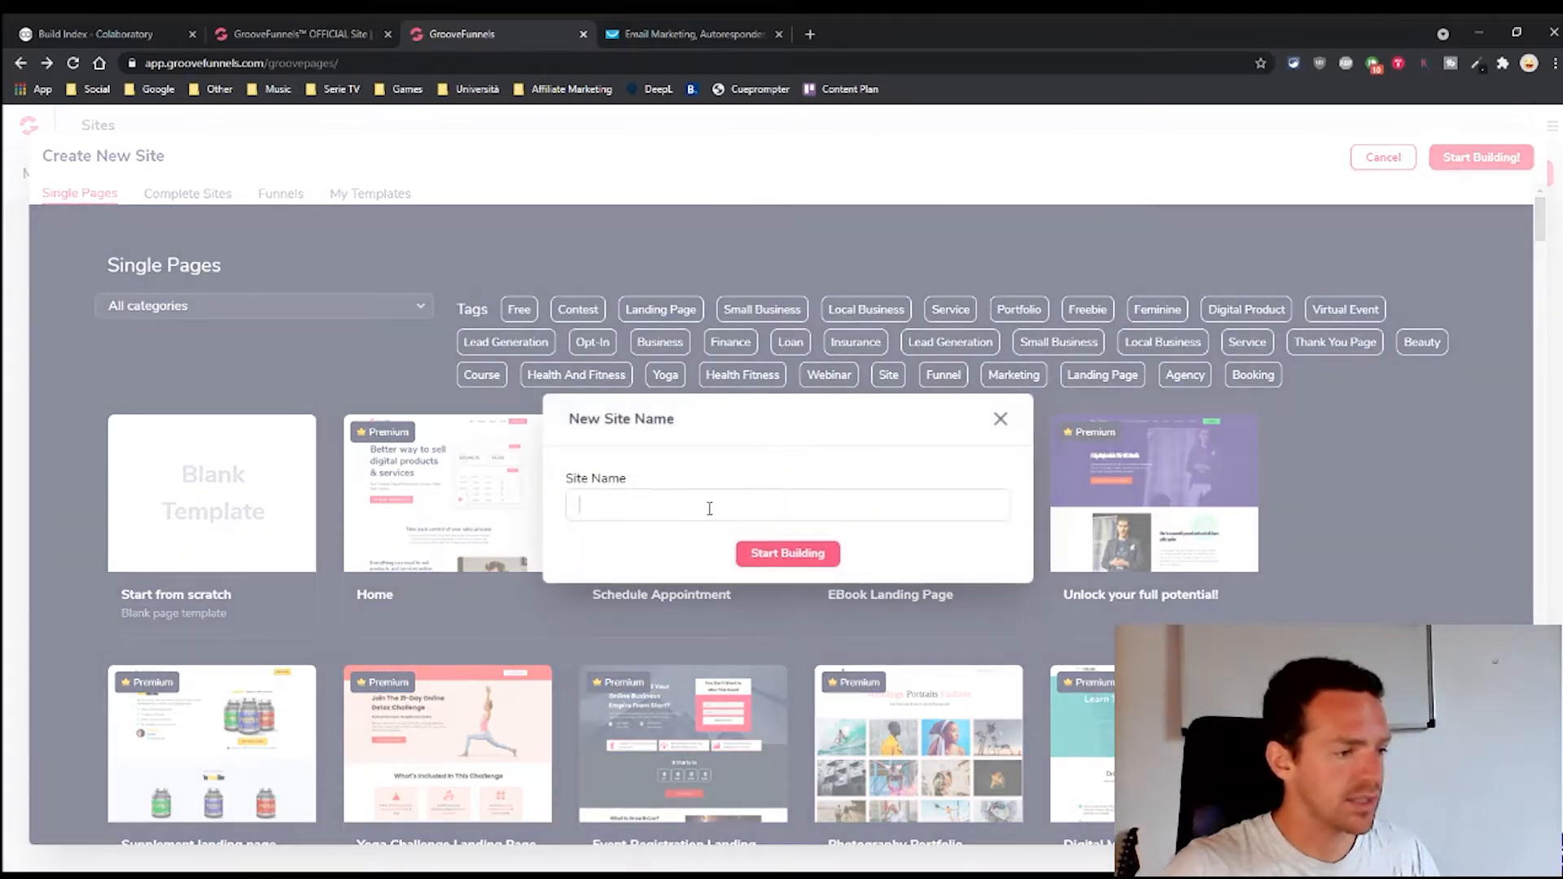
text(Blan)
key(BackSpace)
key(BackSpace)
key(BackSpace)
key(BackSpace)
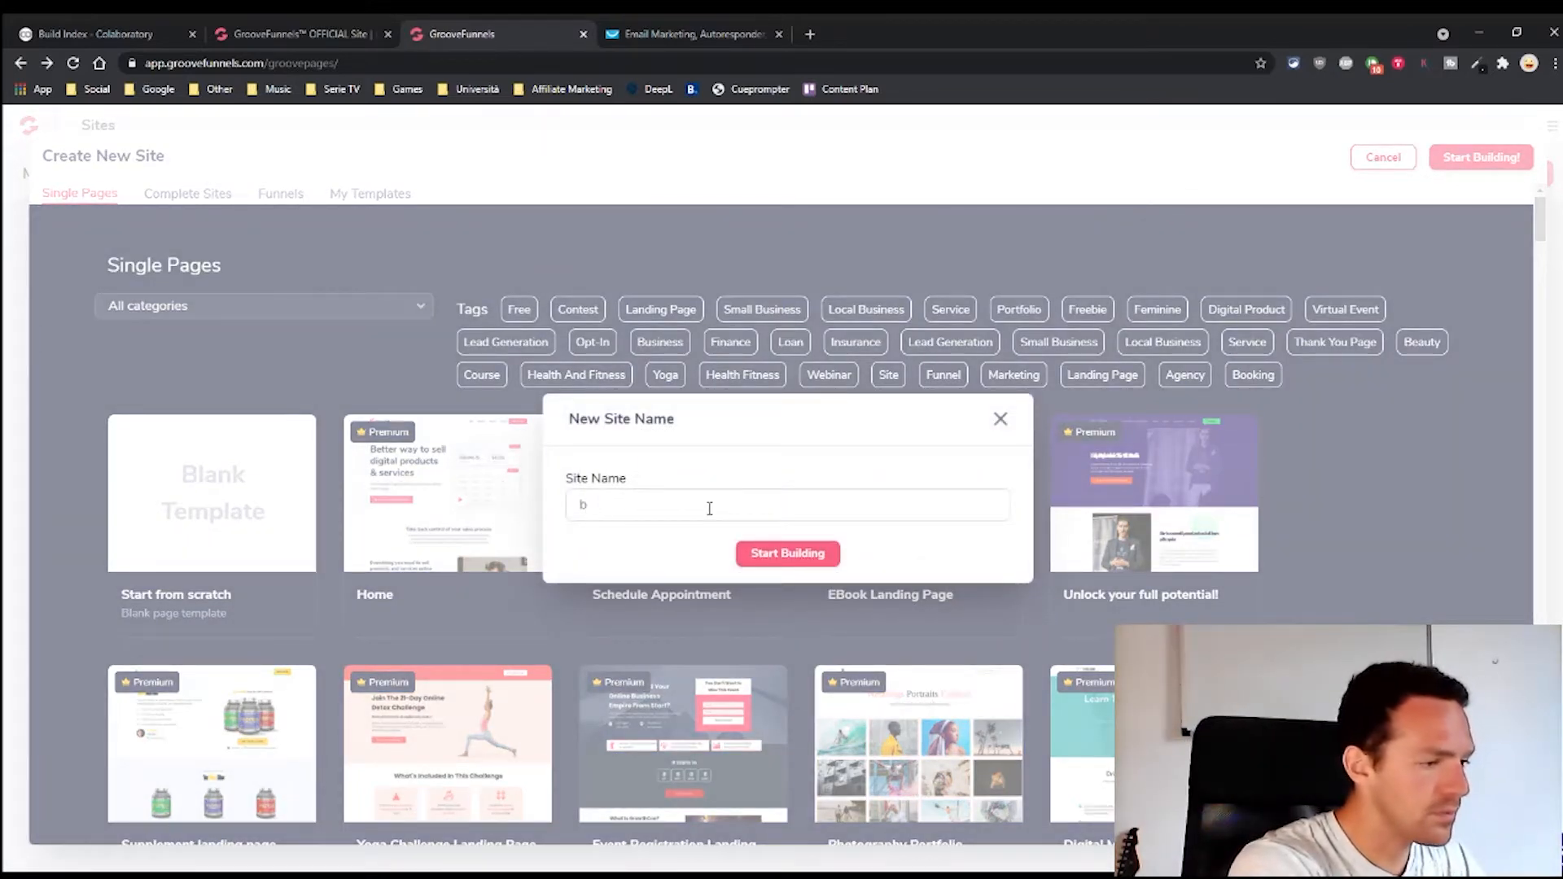
text(blank)
click(787, 553)
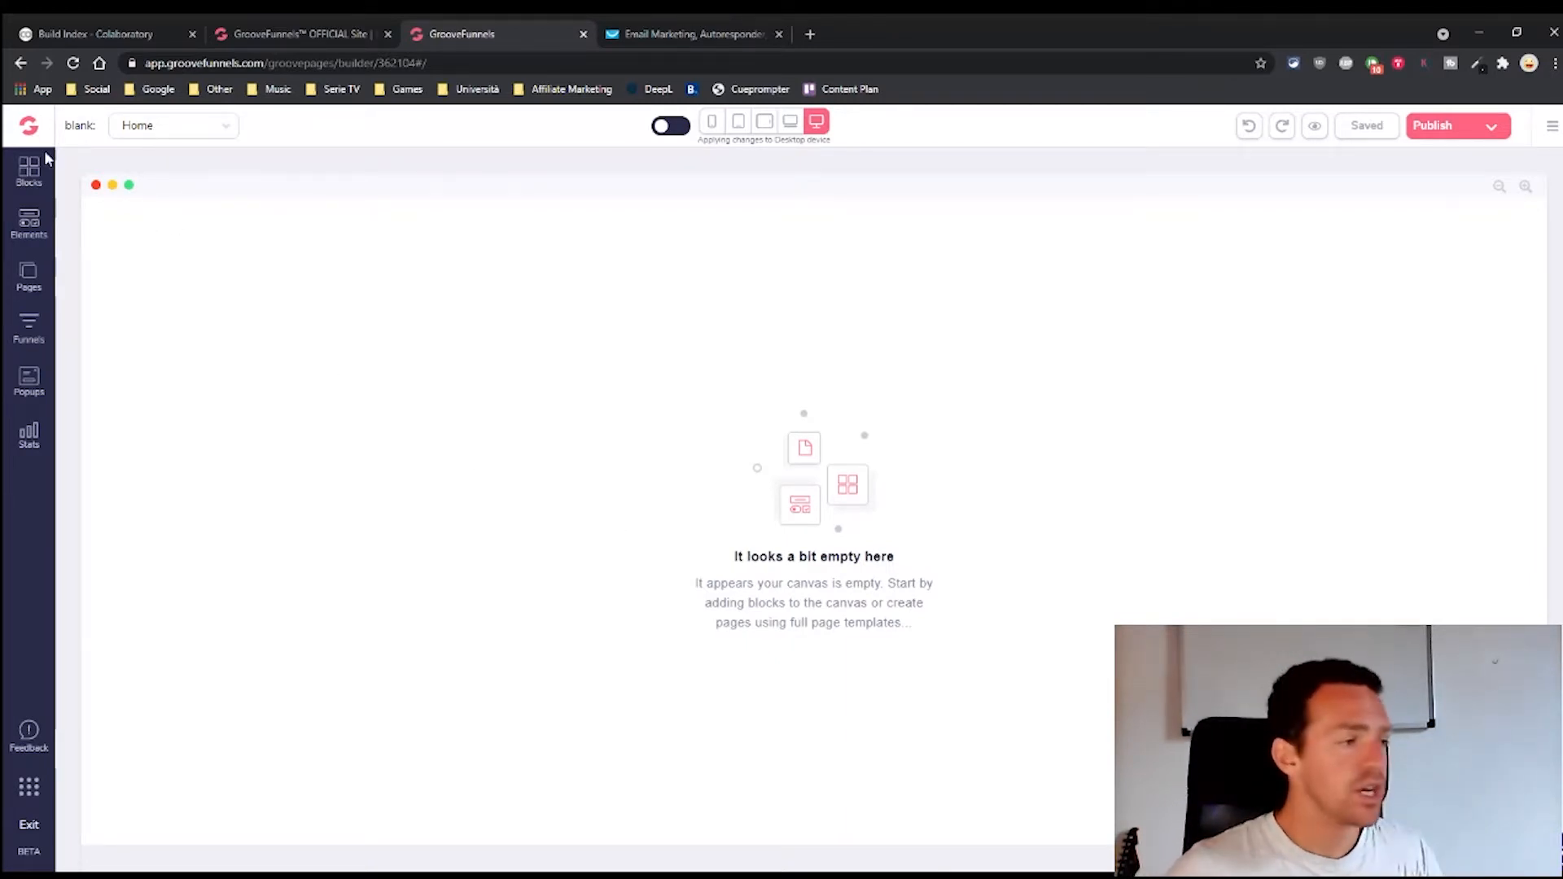
Add a new funnel page built from the EBook Landing Page template
click(29, 334)
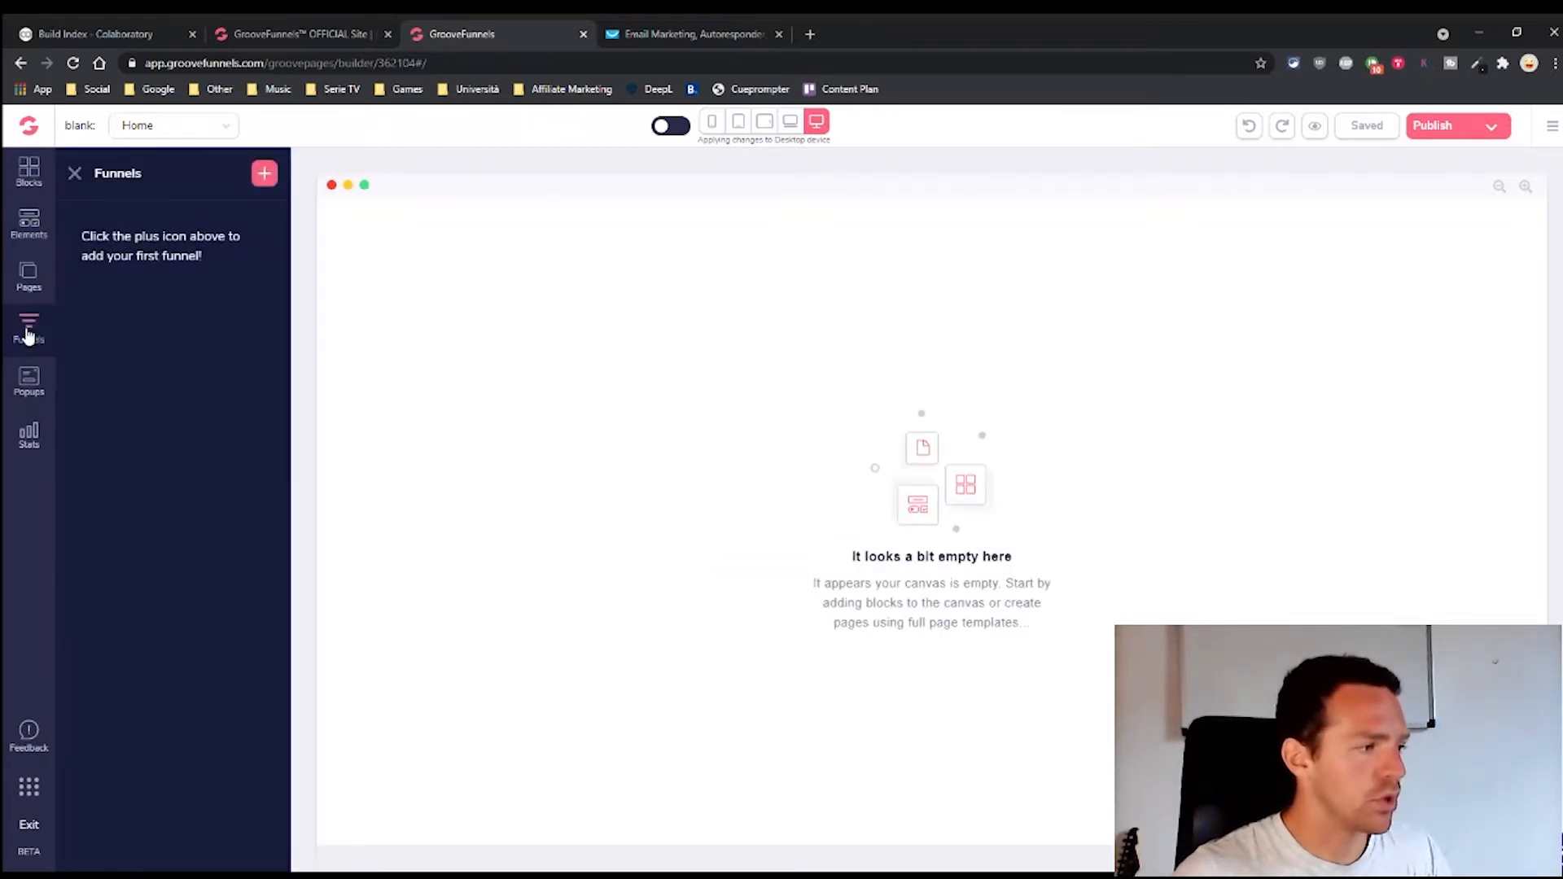
click(265, 174)
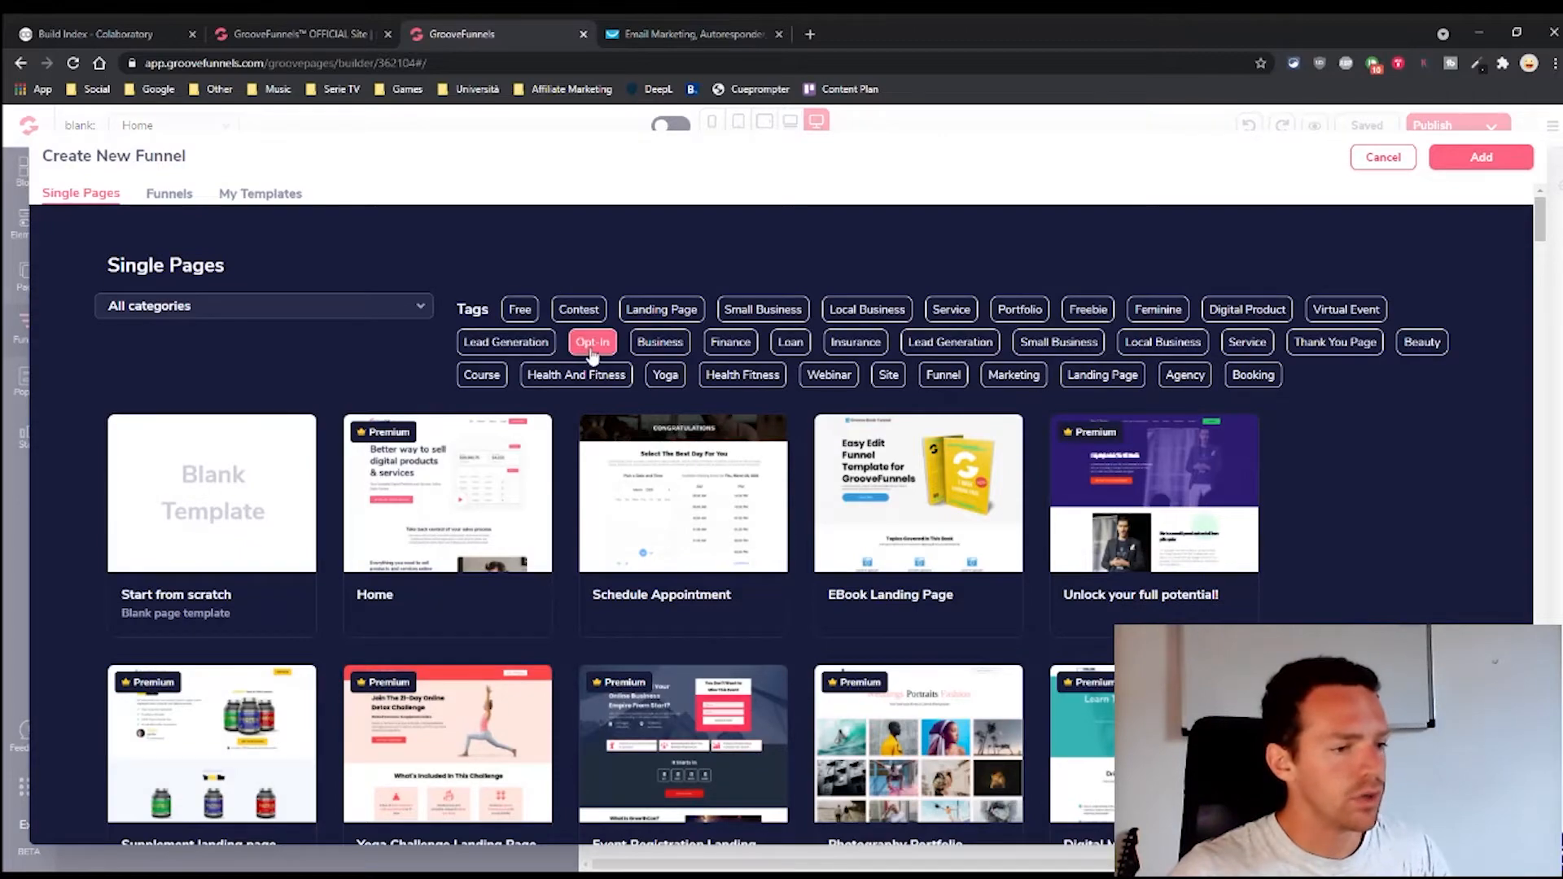
scroll(765, 533, down, 4)
scroll(765, 532, up, 4)
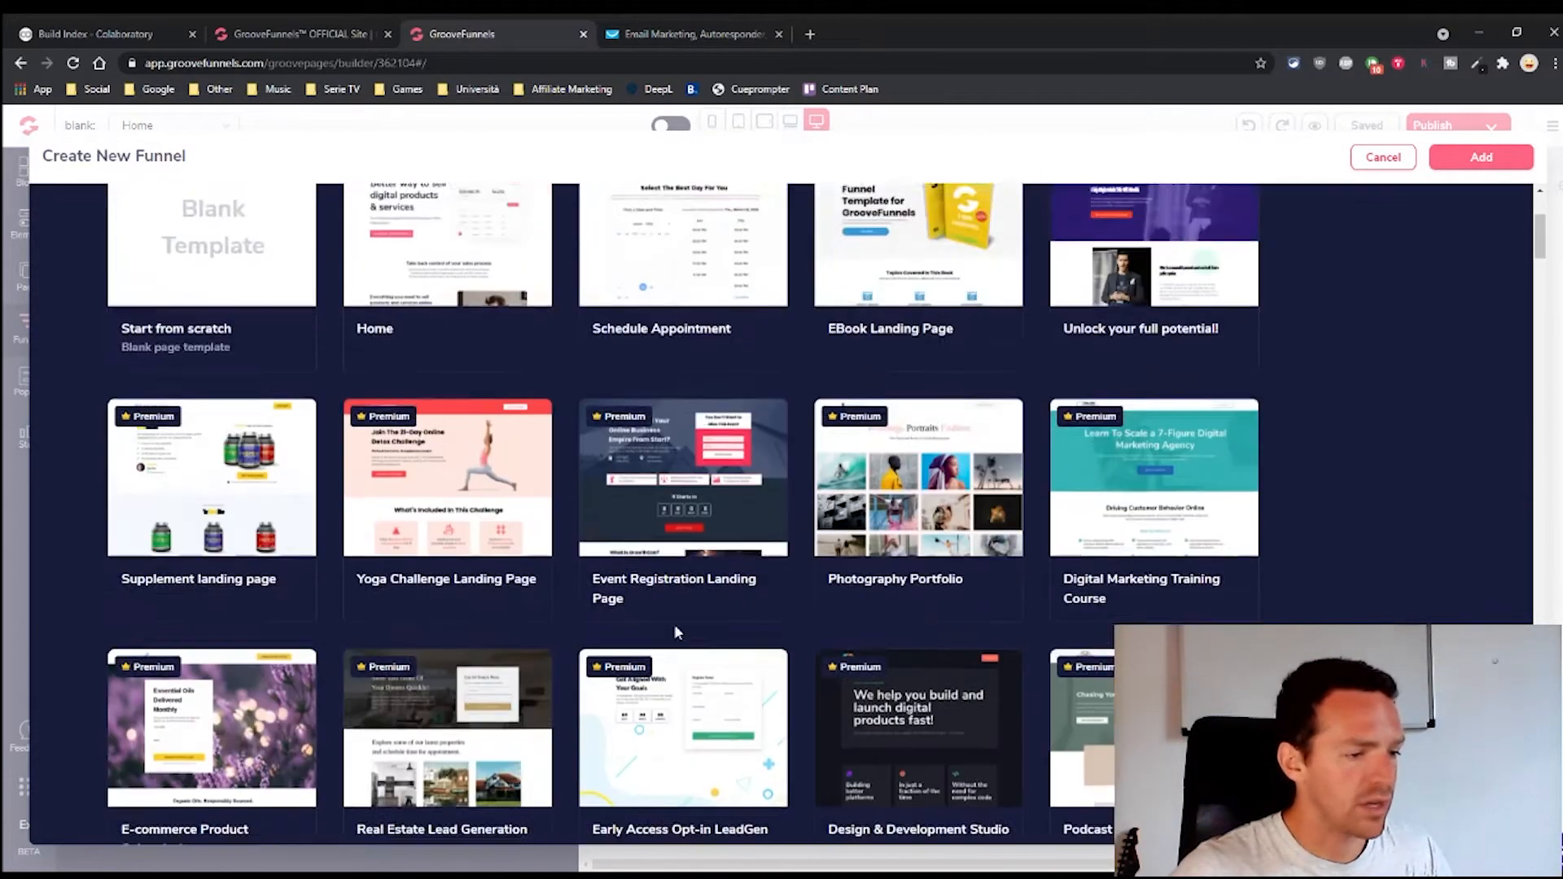
mouse_move(985, 552)
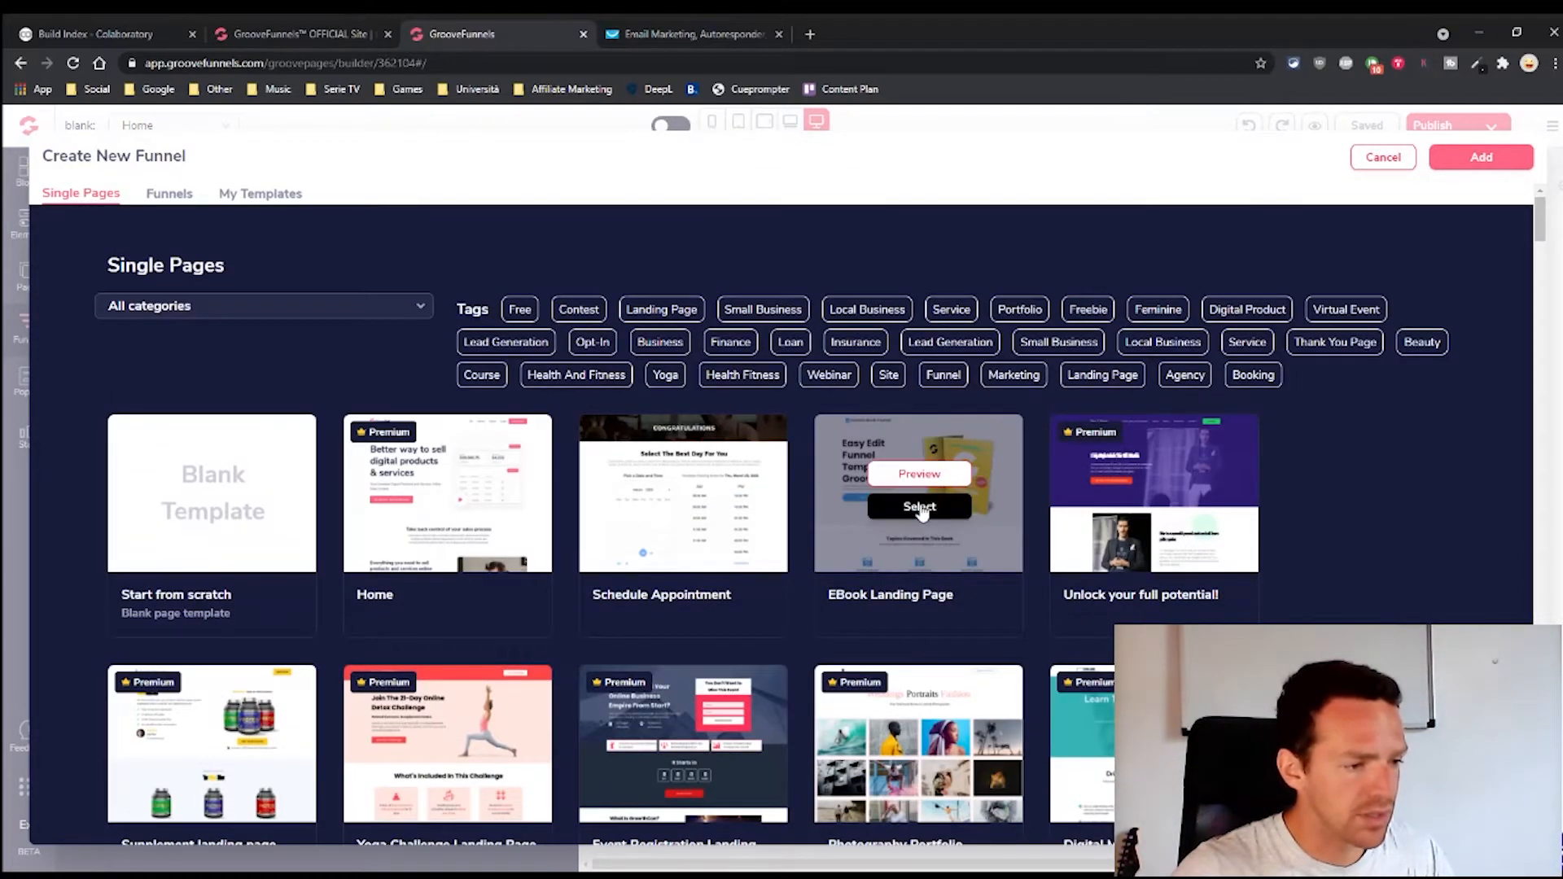
click(928, 549)
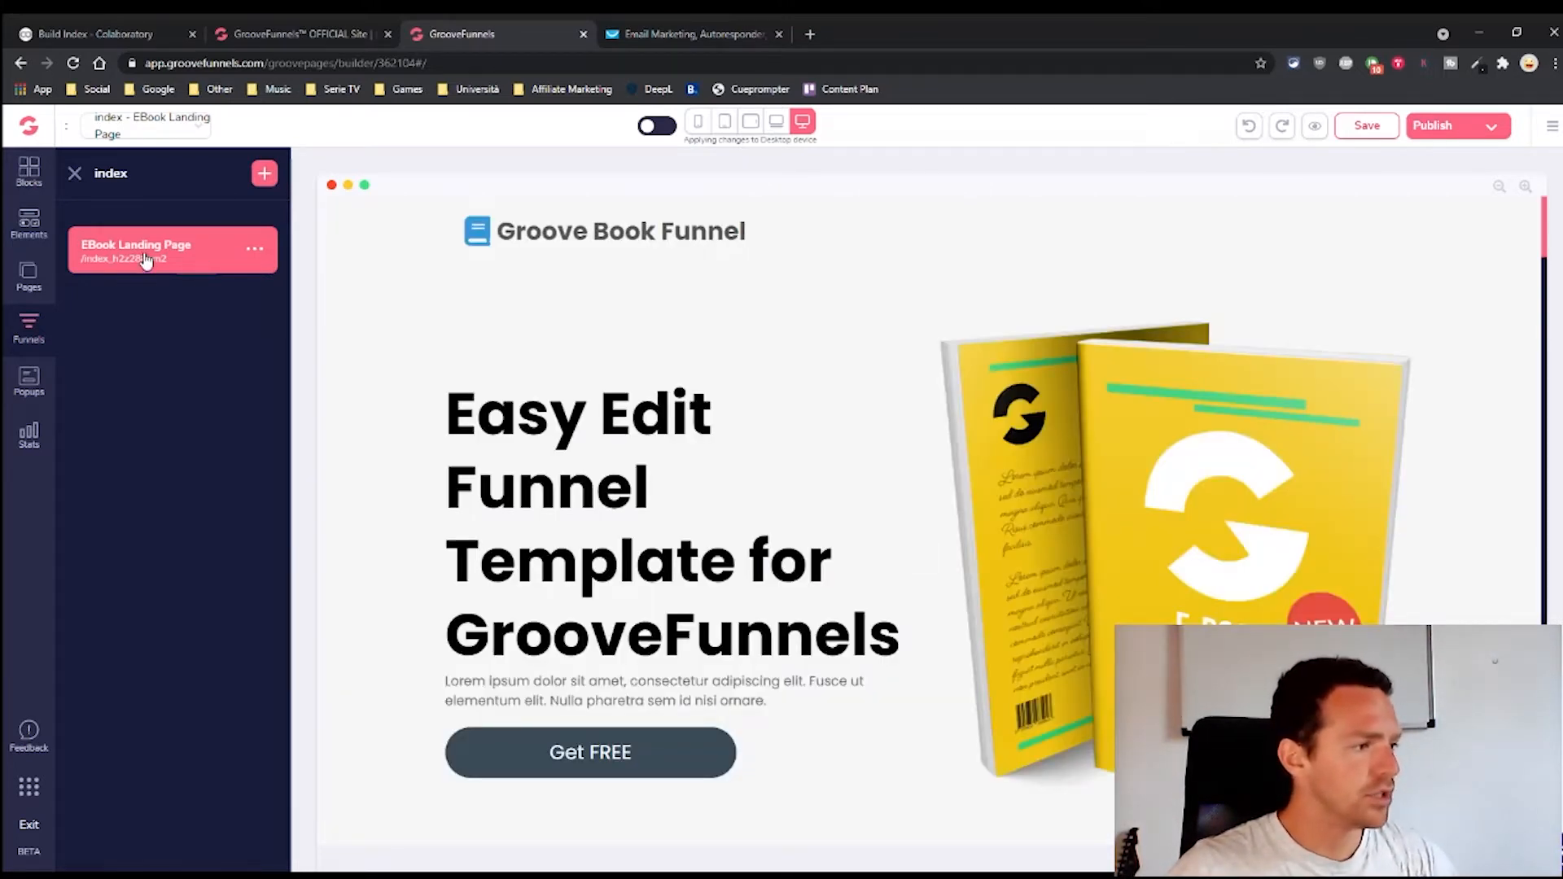
Open the EBook Landing Page settings and change its Page URL to freeAMebook
click(255, 252)
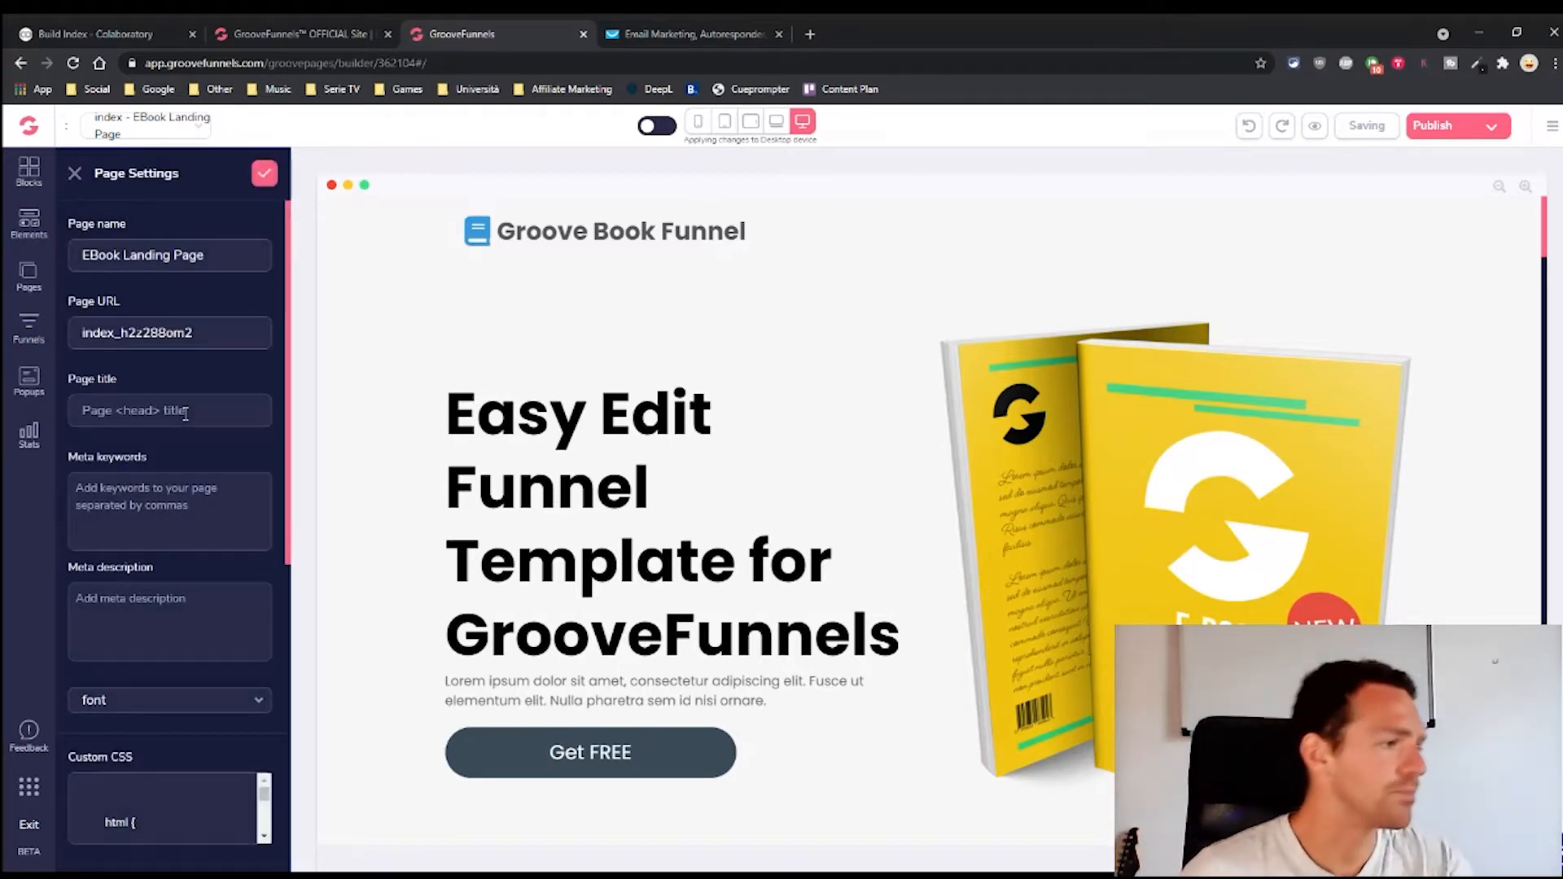
drag(228, 255, 82, 254)
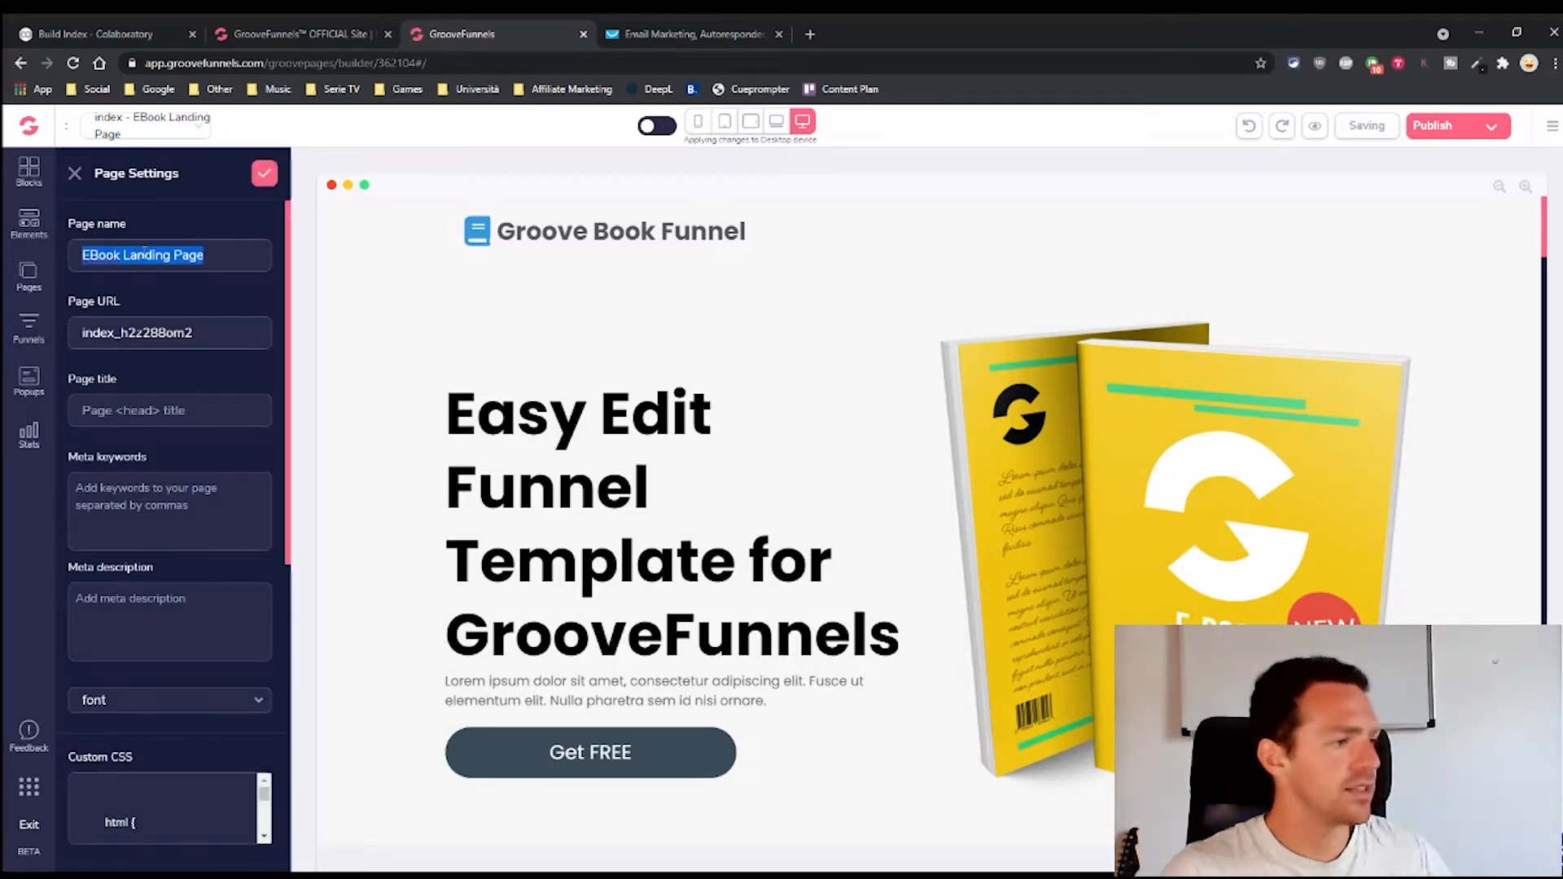
click(175, 256)
double_click(148, 255)
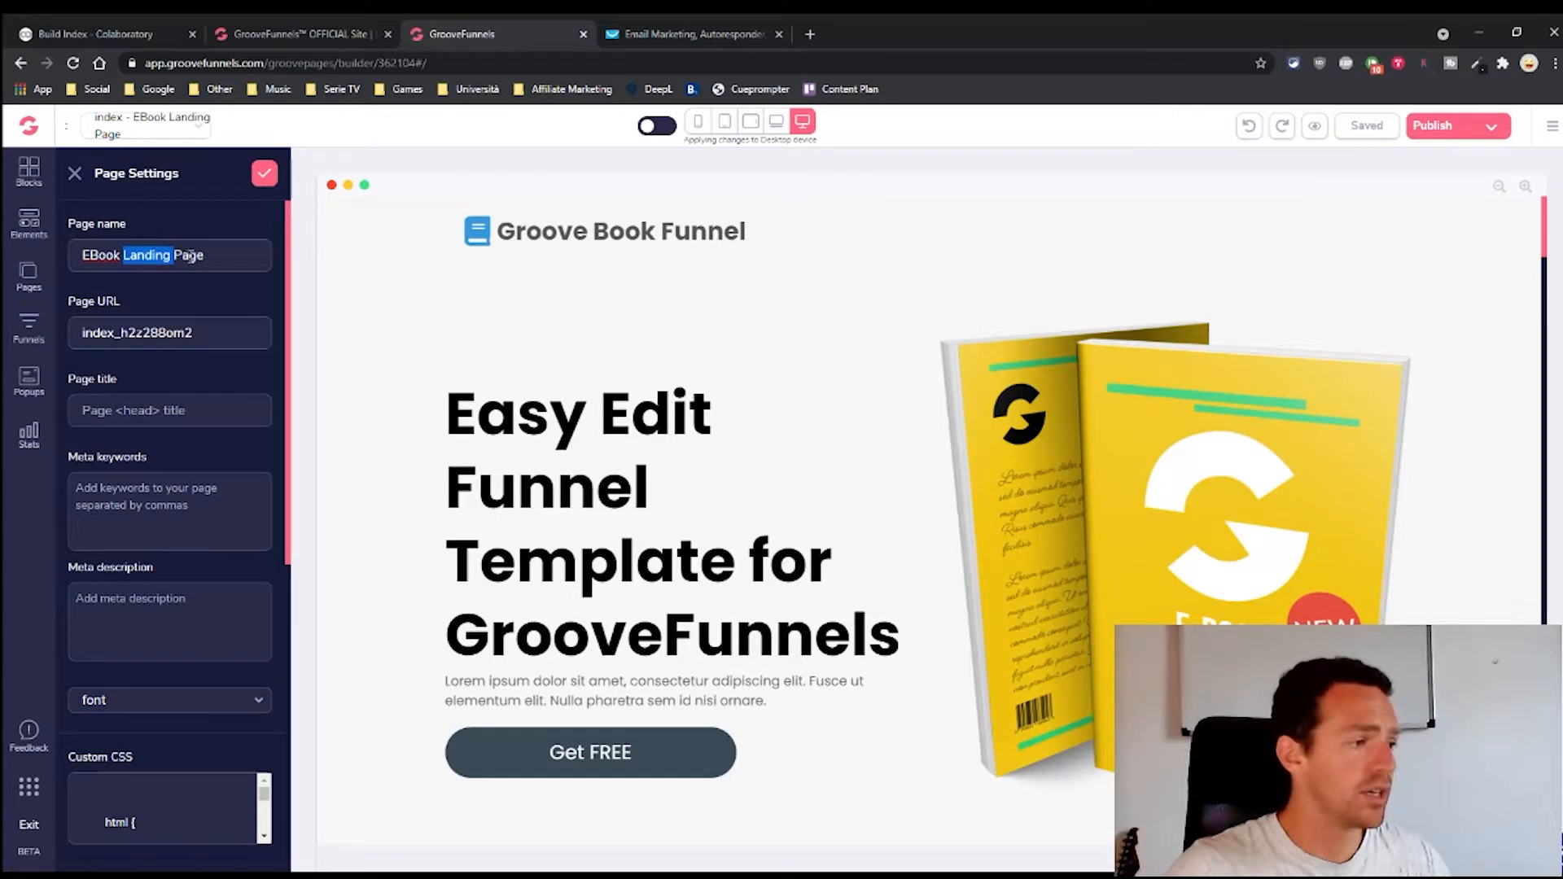
click(189, 257)
double_click(142, 257)
drag(206, 258, 65, 268)
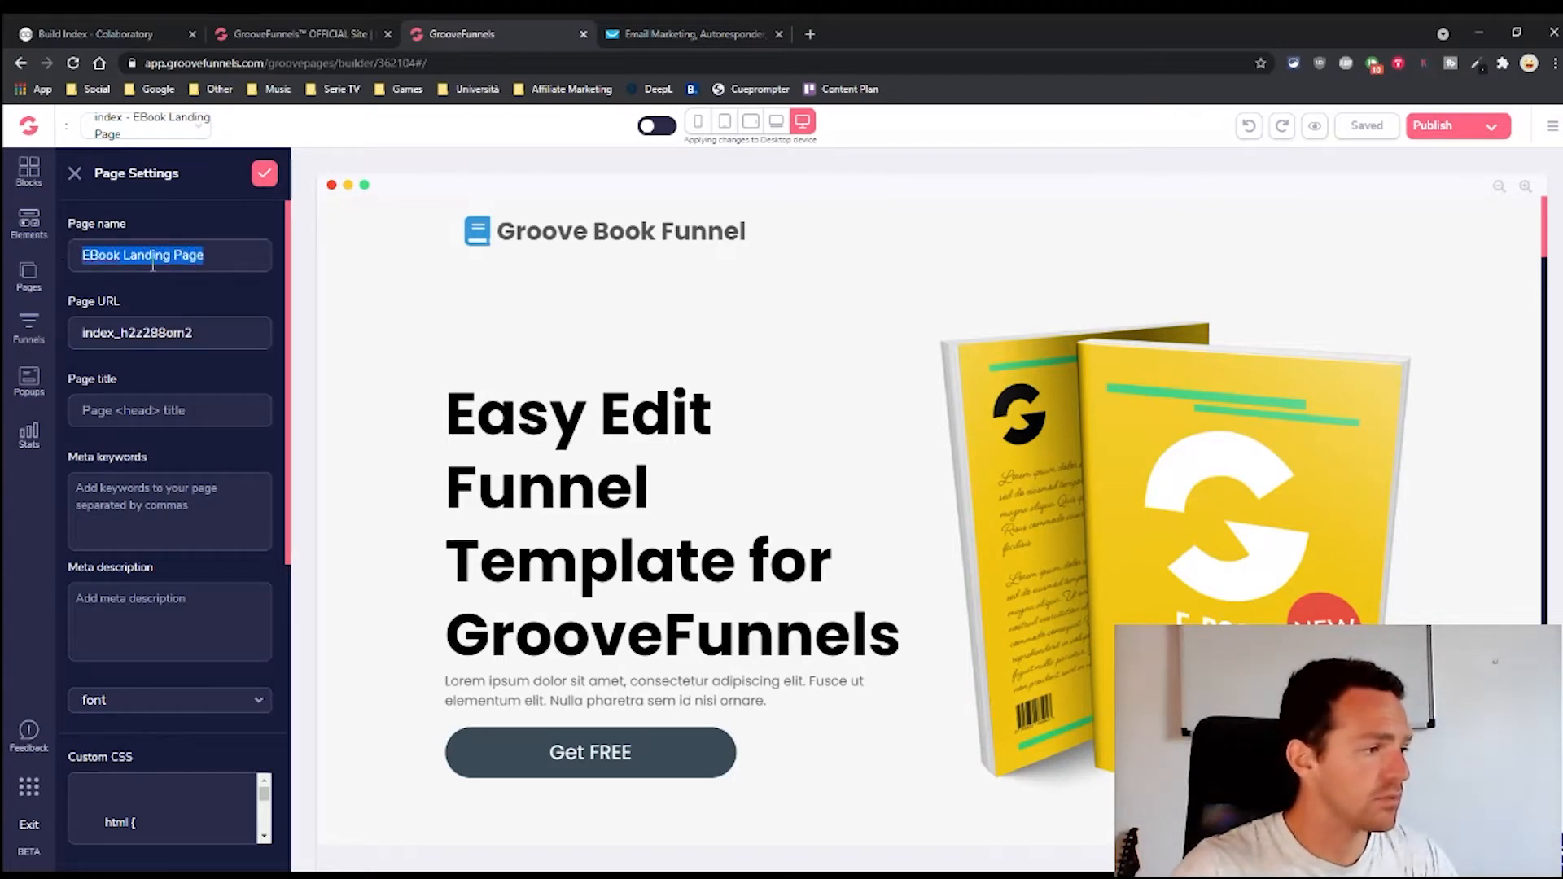
double_click(213, 338)
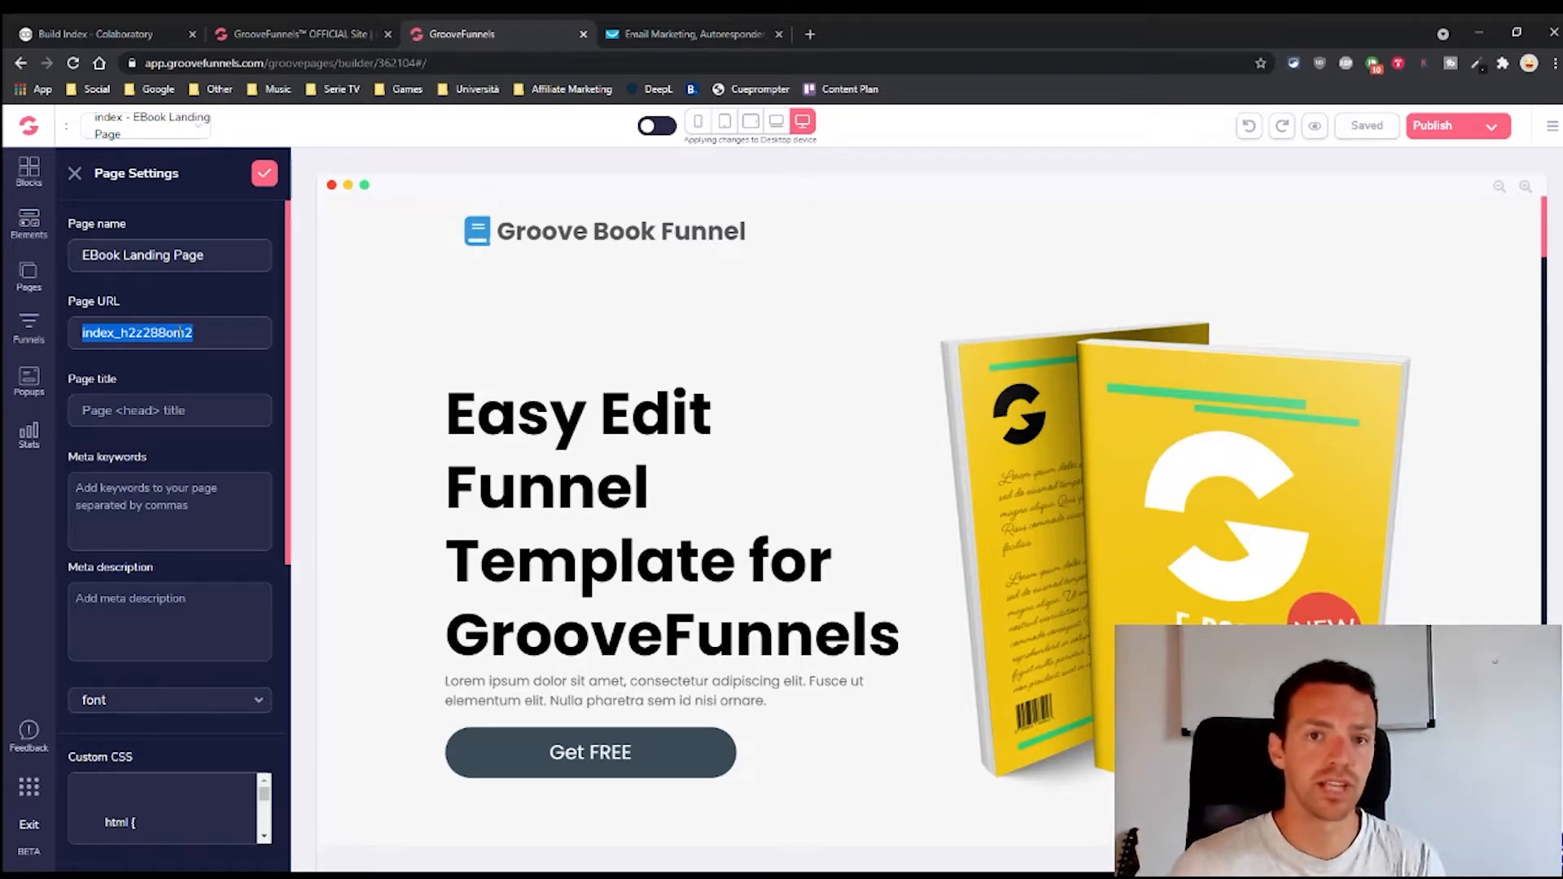
text(freeAMebook)
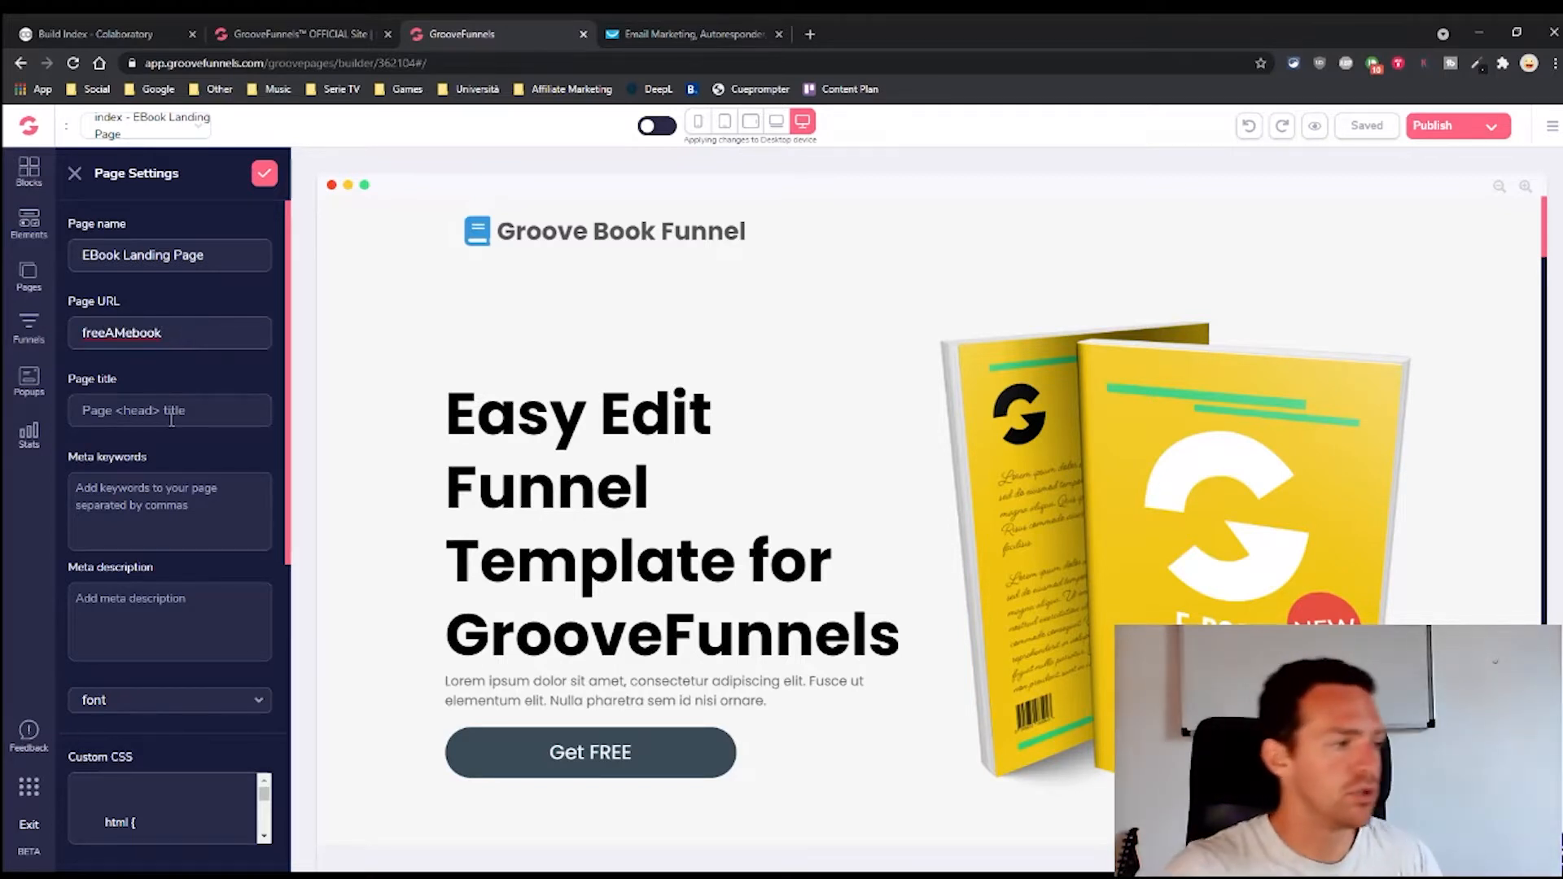
Copy the page name 'EBook Landing Page' into the Page title field
click(143, 407)
triple_click(218, 252)
key(ctrl+c)
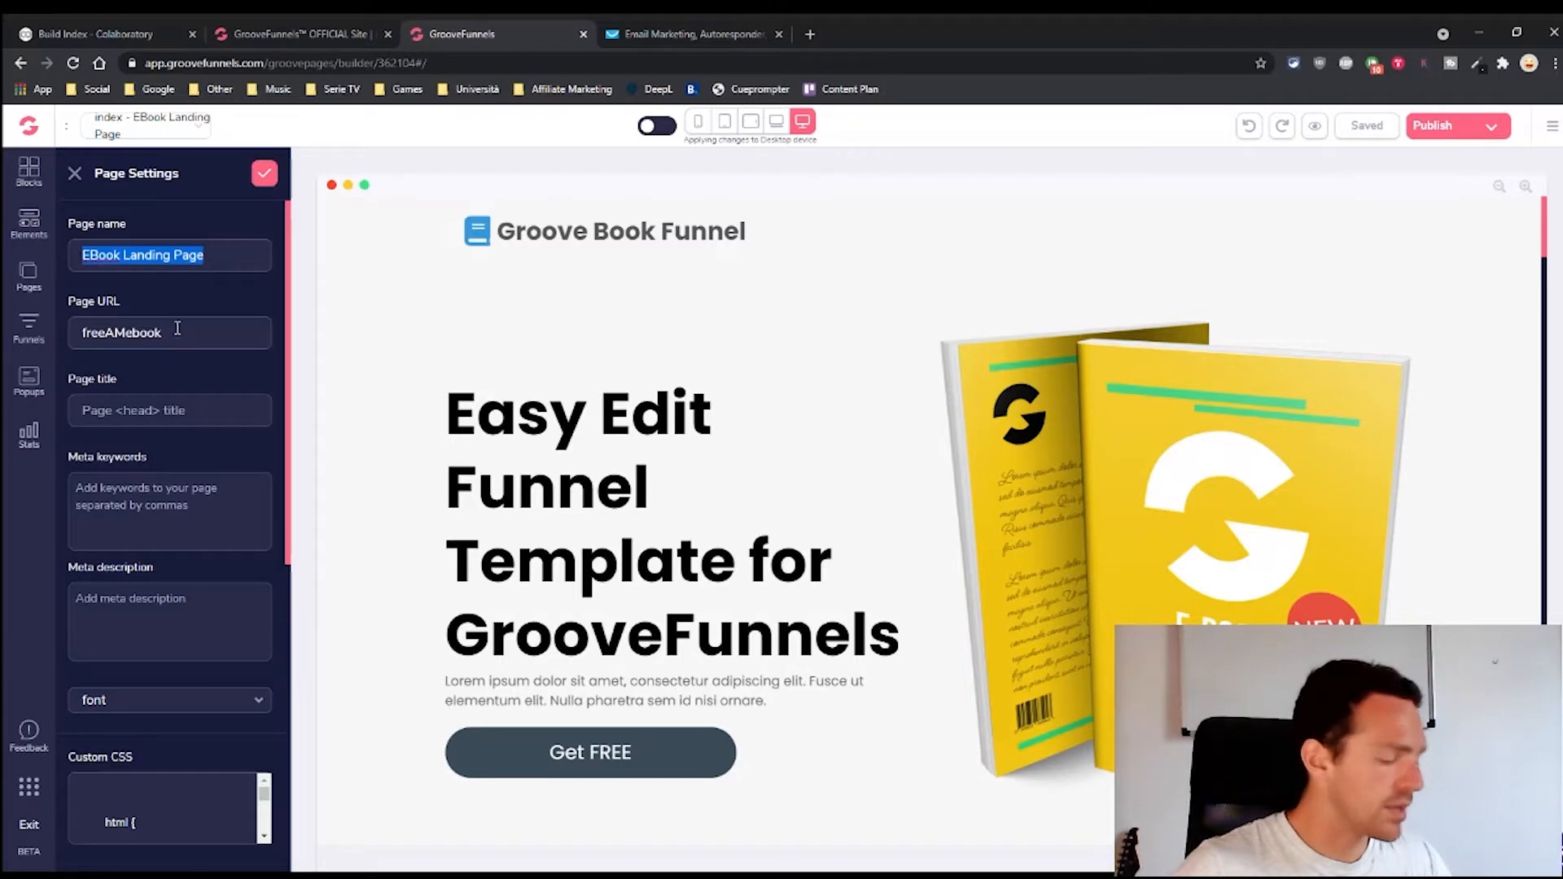
click(175, 416)
key(ctrl+v)
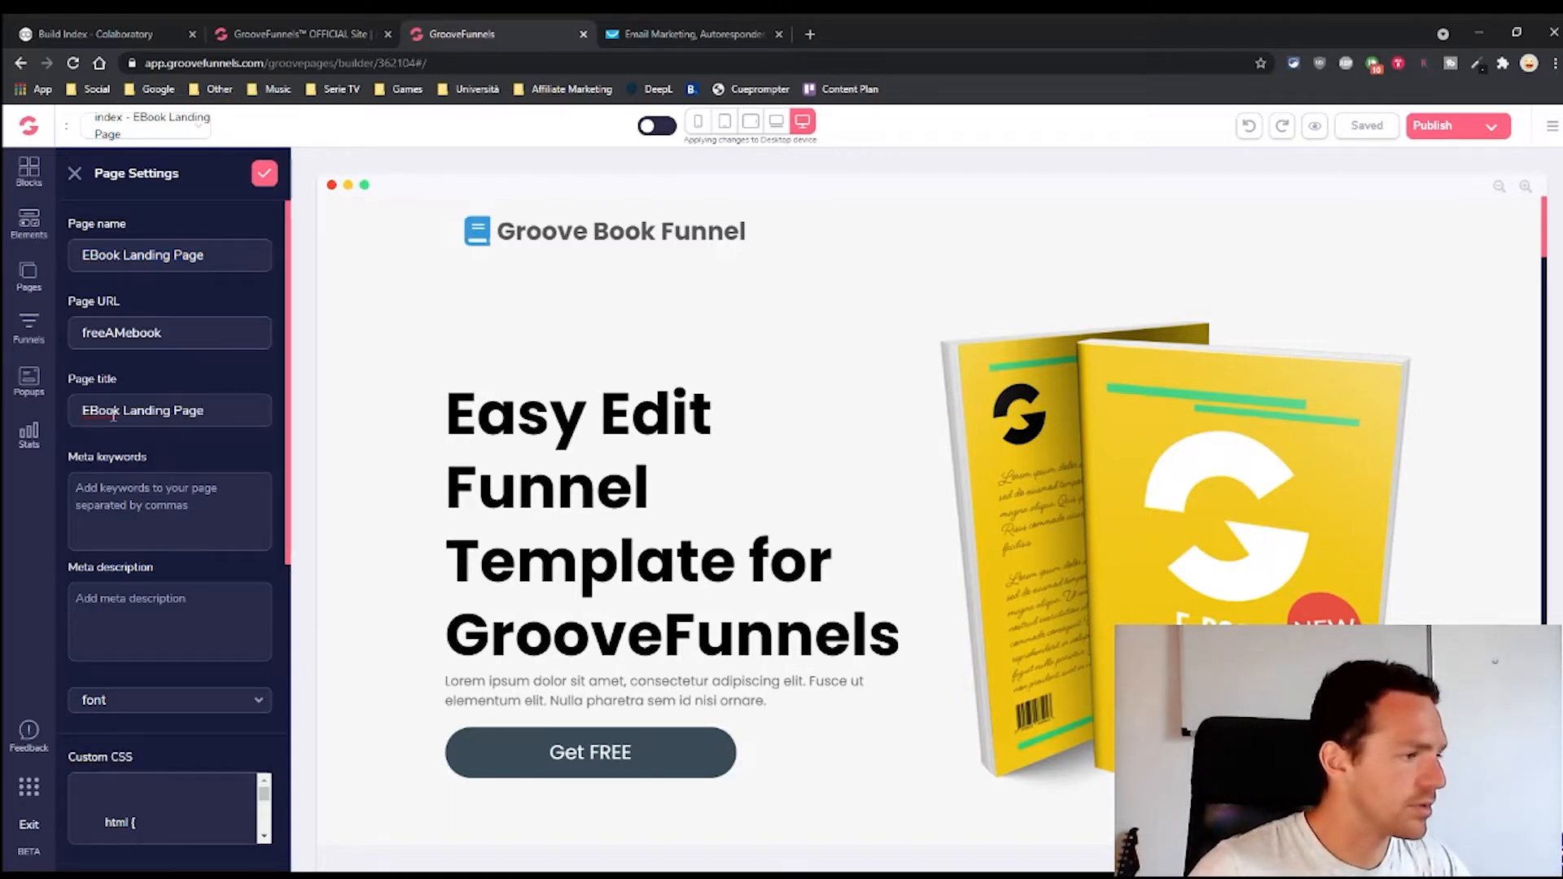
key(ctrl+a)
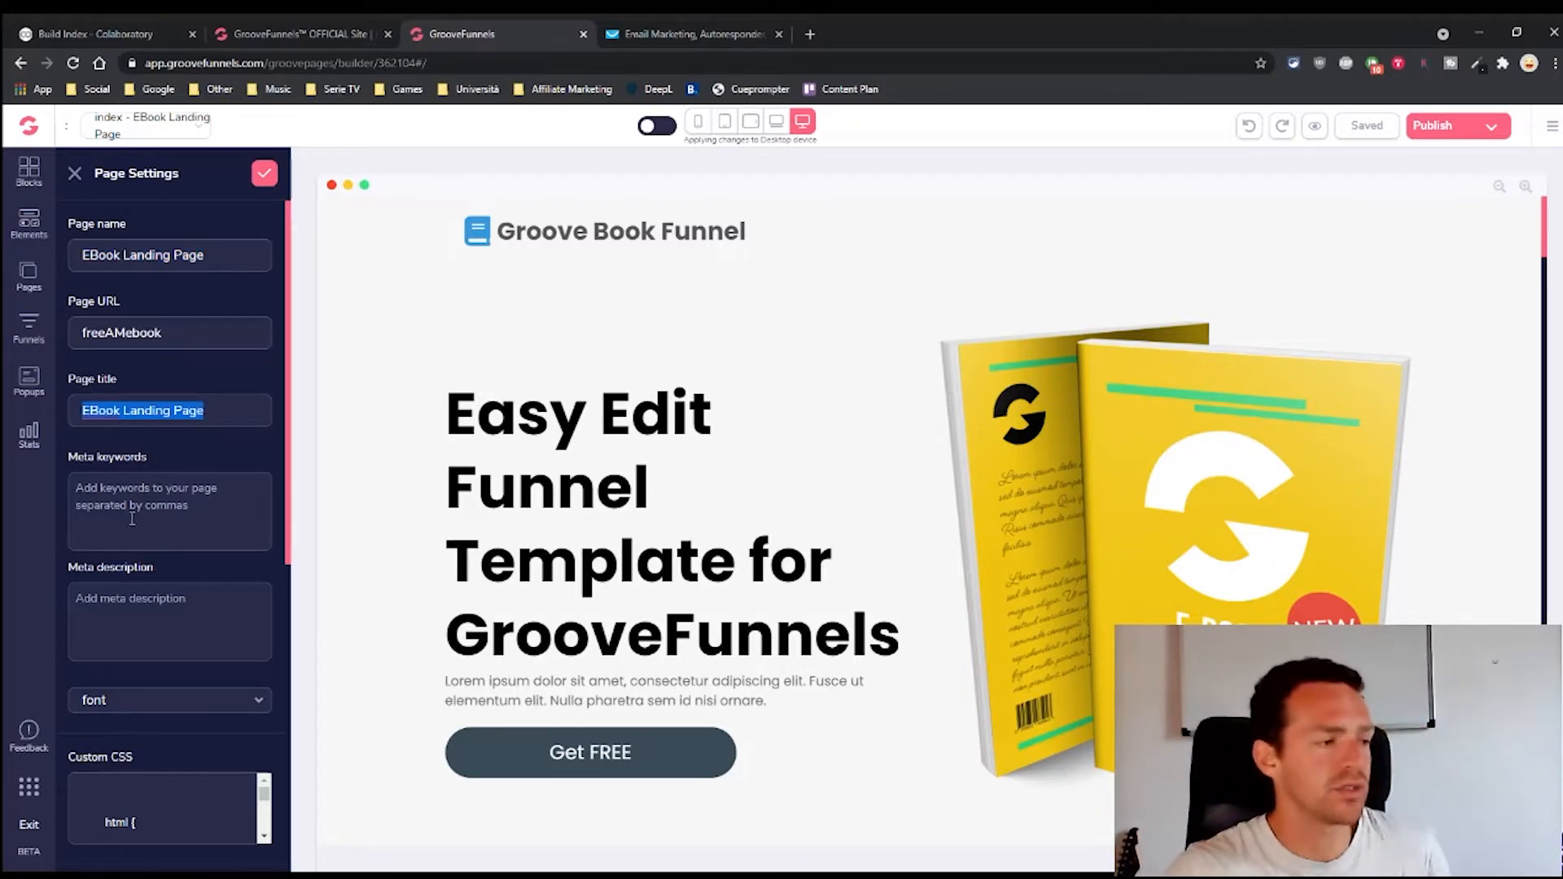
Review URL freeAMebook and title EBook Landing Page, then save the page settings
scroll(183, 606, down, 7)
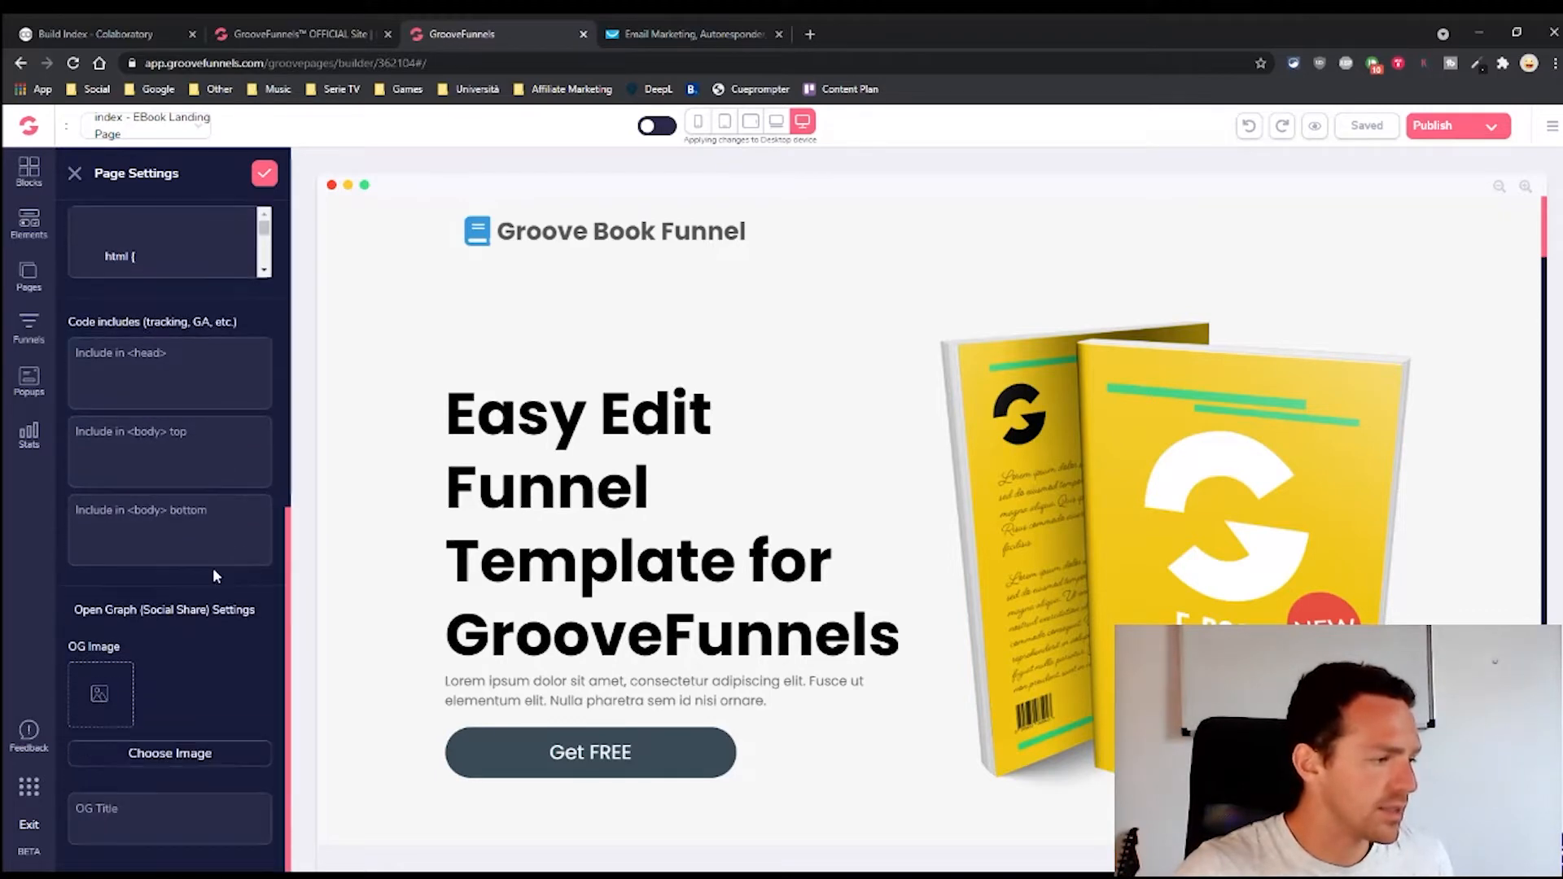
scroll(250, 671, up, 10)
scroll(205, 497, down, 7)
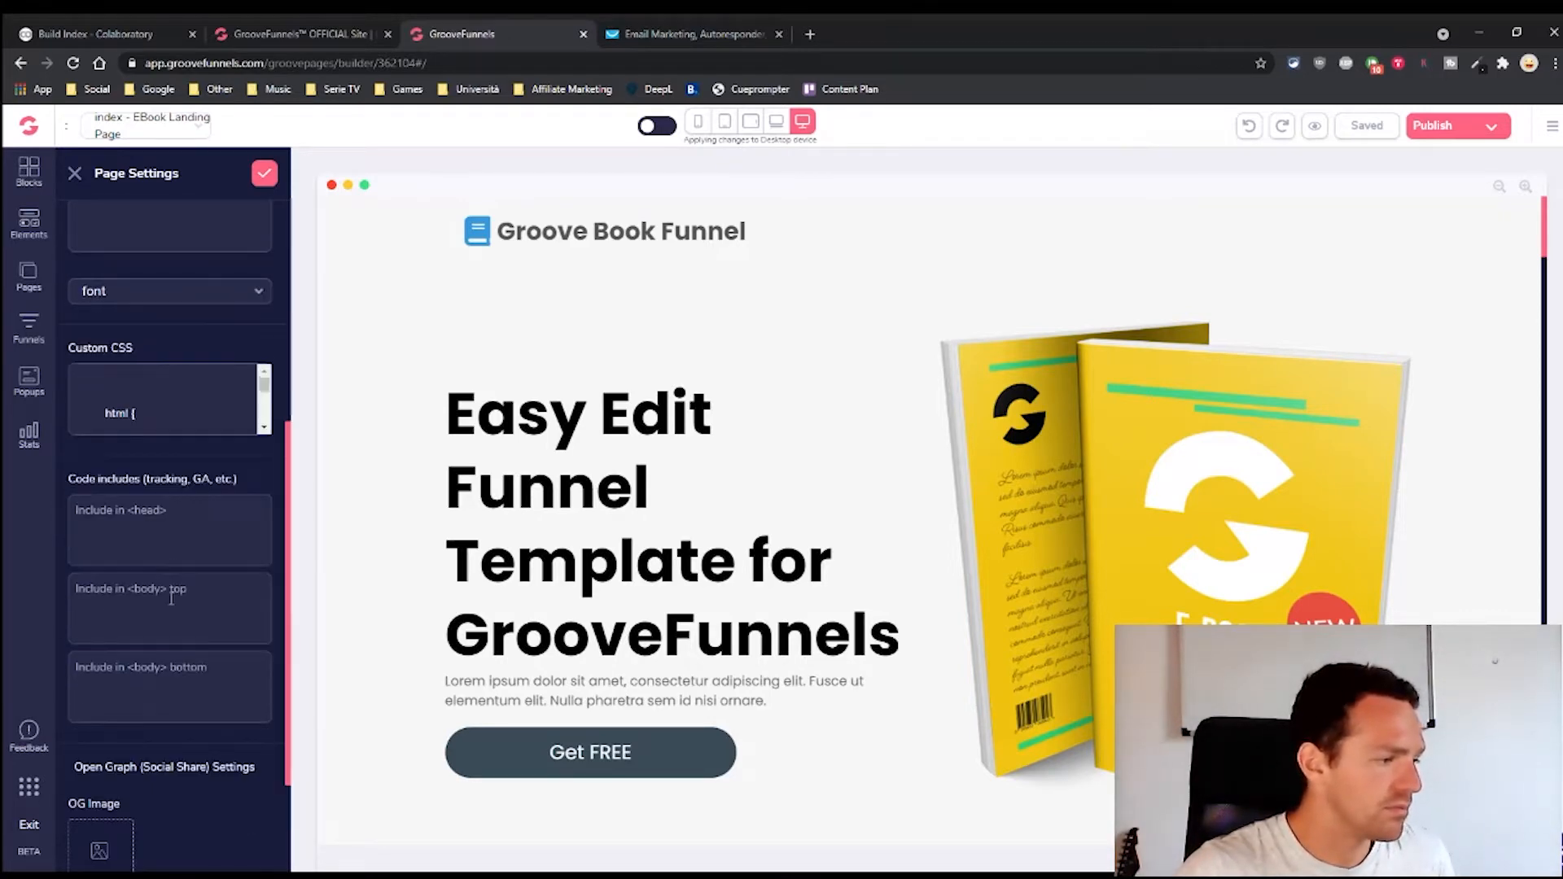
scroll(205, 498, up, 6)
click(156, 465)
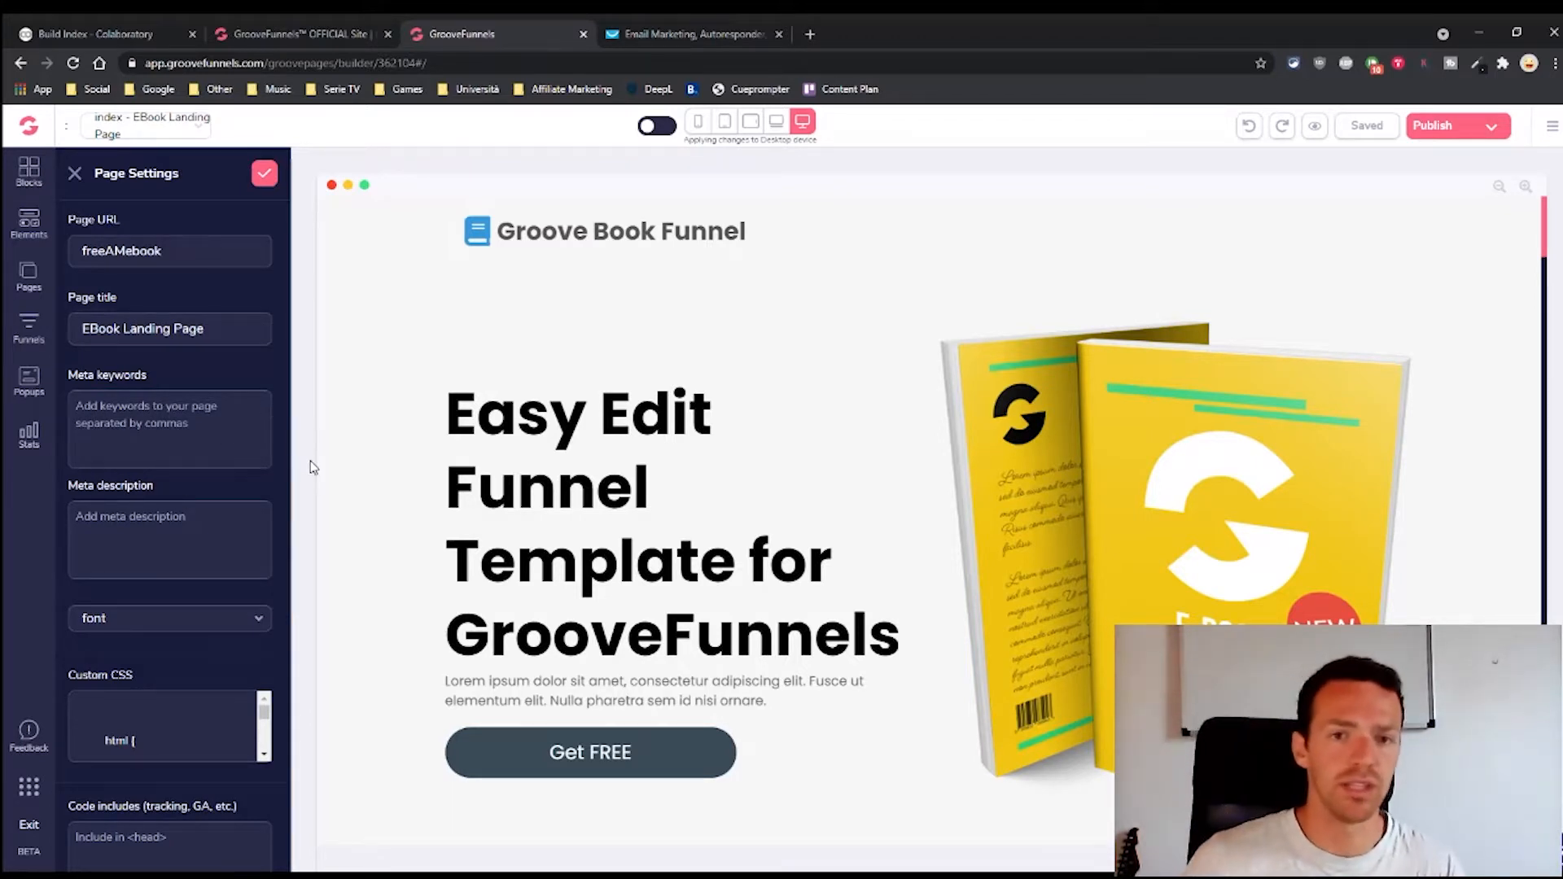
scroll(153, 503, down, 1)
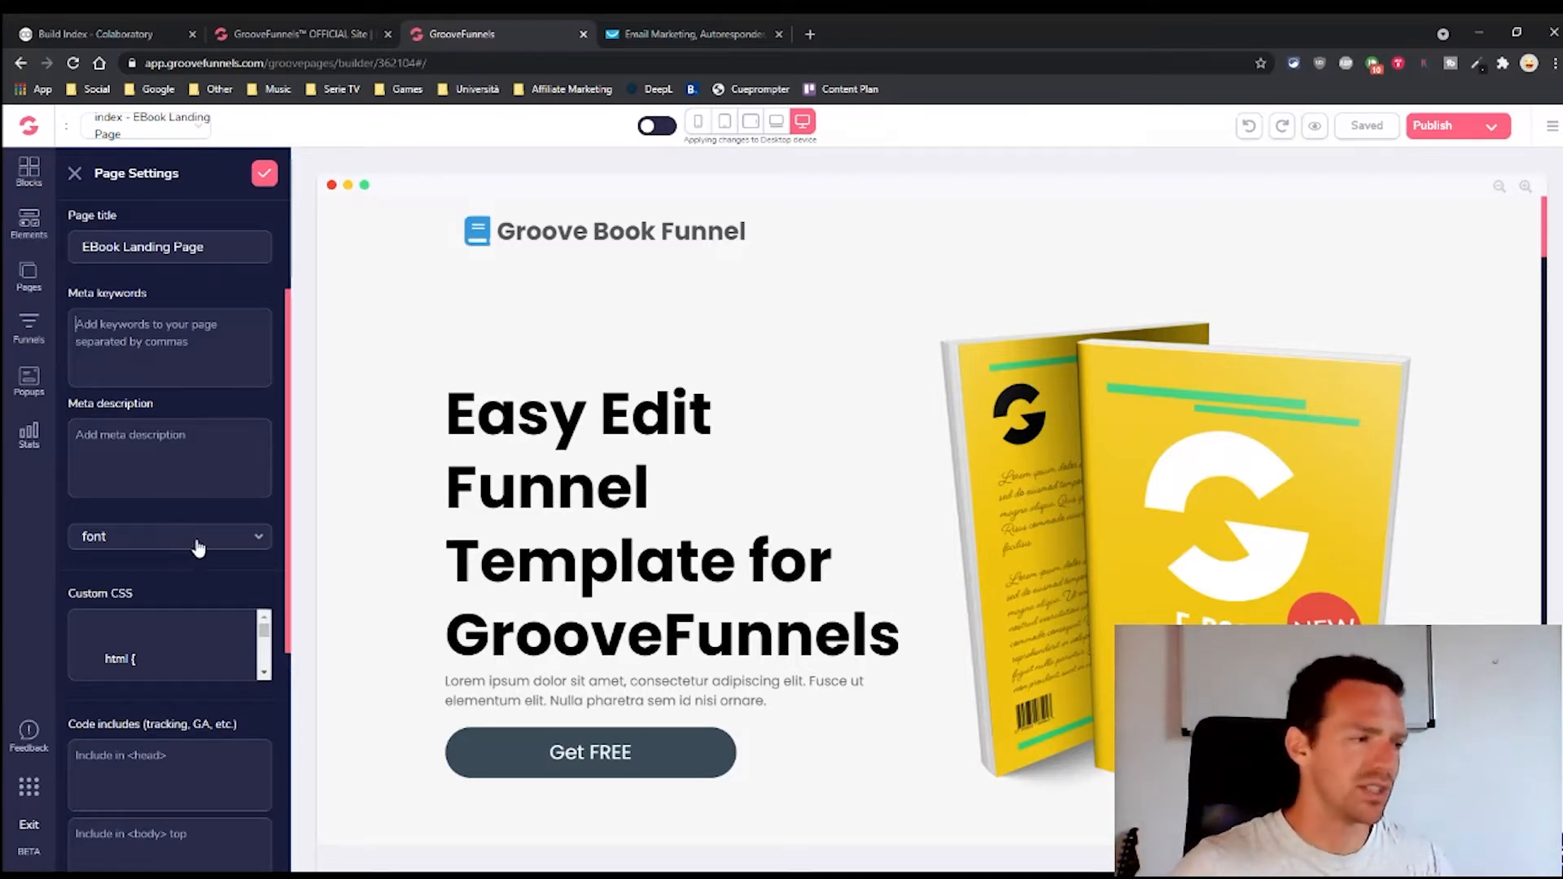
scroll(204, 538, up, 2)
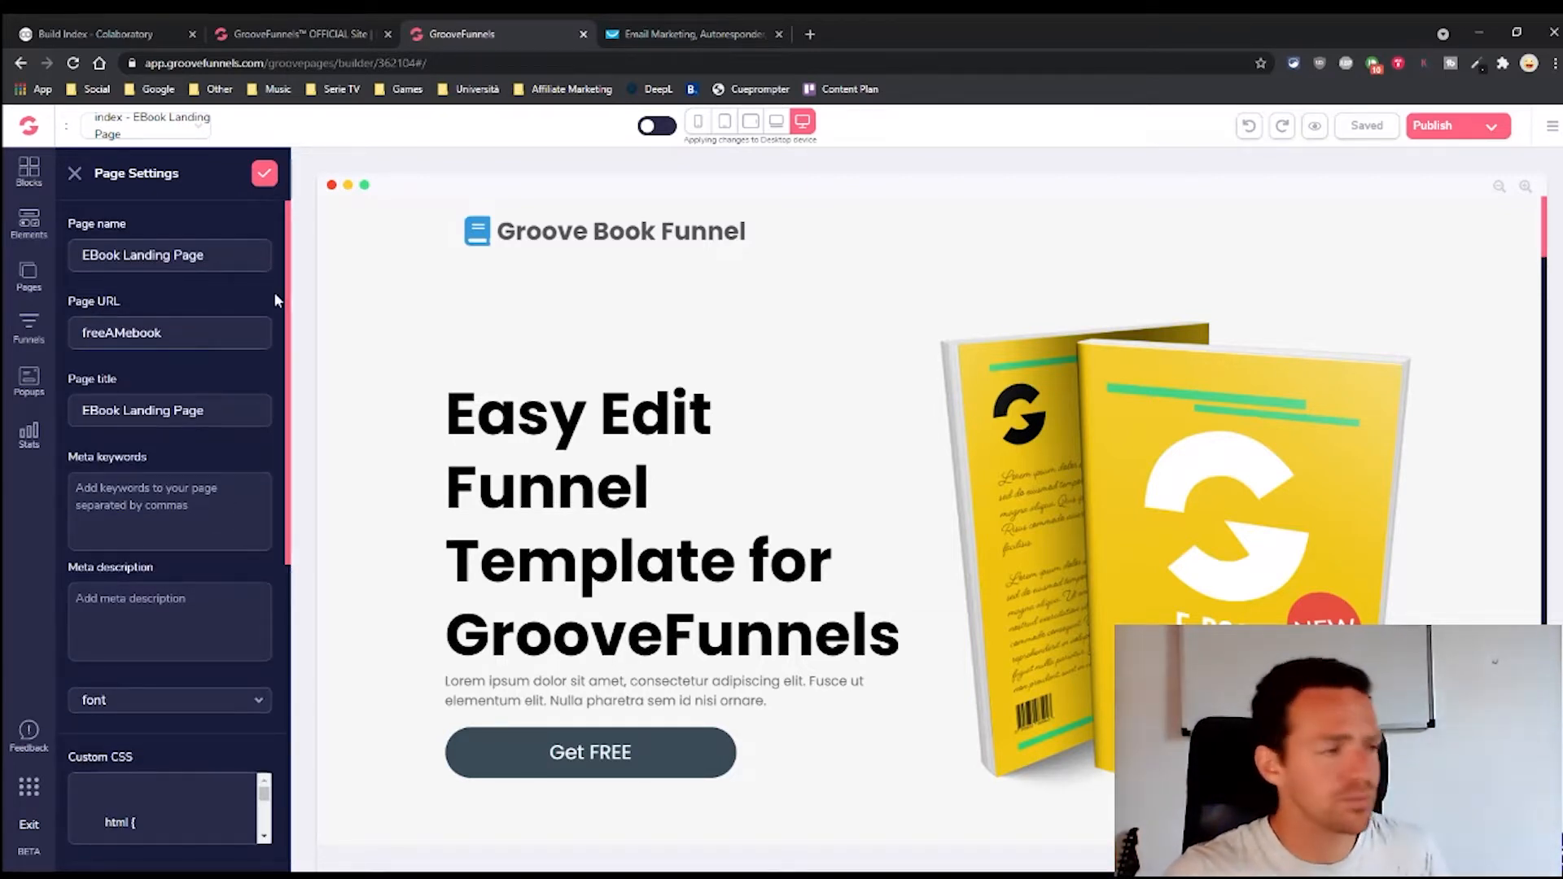
scroll(147, 690, down, 5)
scroll(243, 311, up, 5)
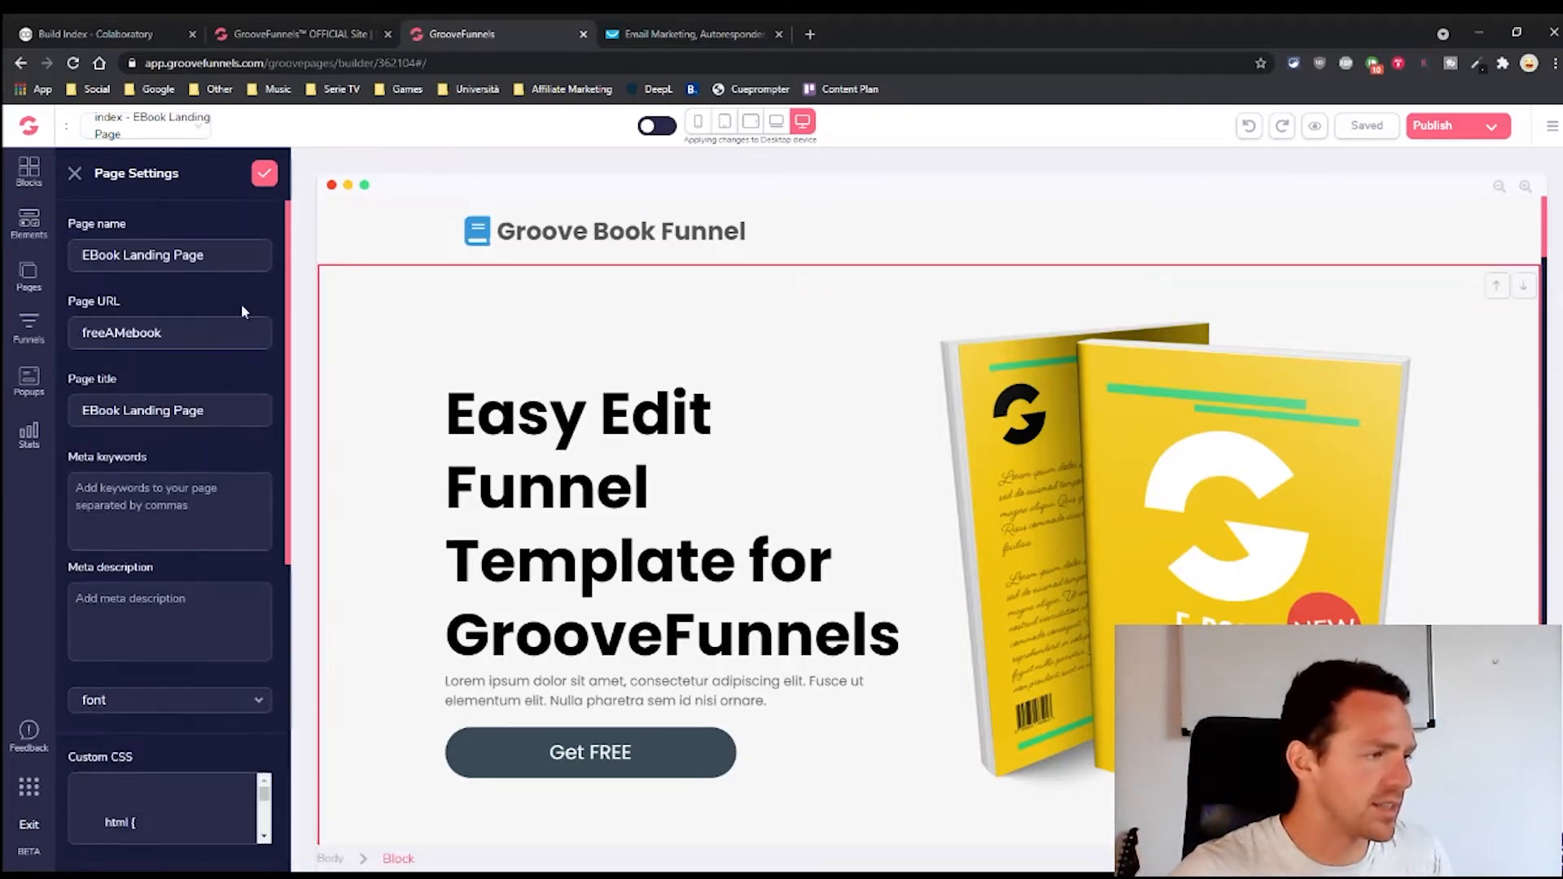
click(264, 172)
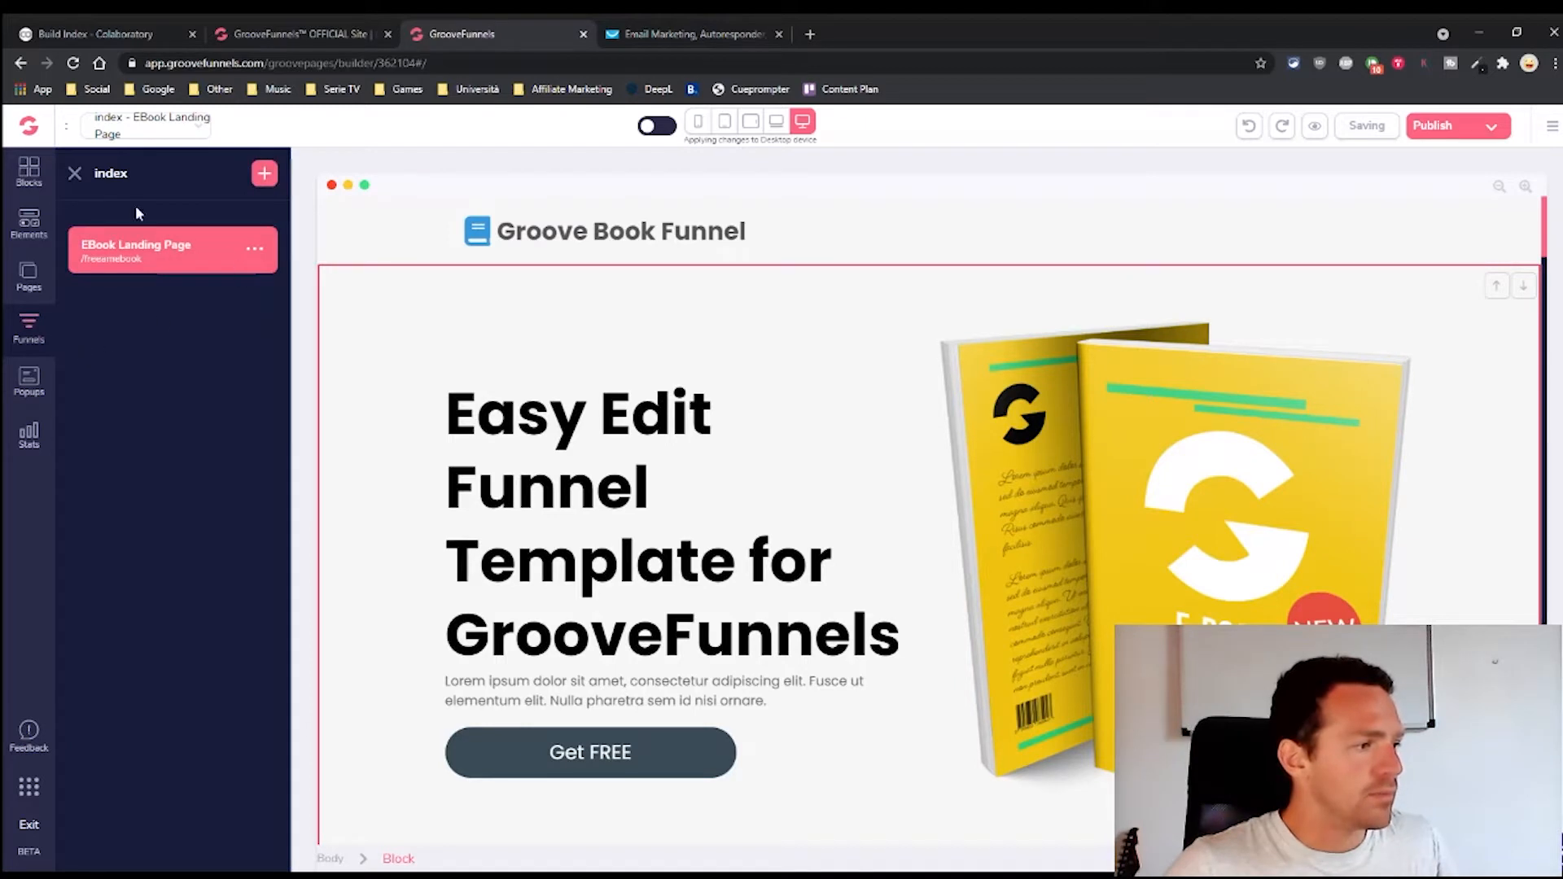
Return to the funnels list, close the side panels, and toggle the all-devices editing switch
click(72, 176)
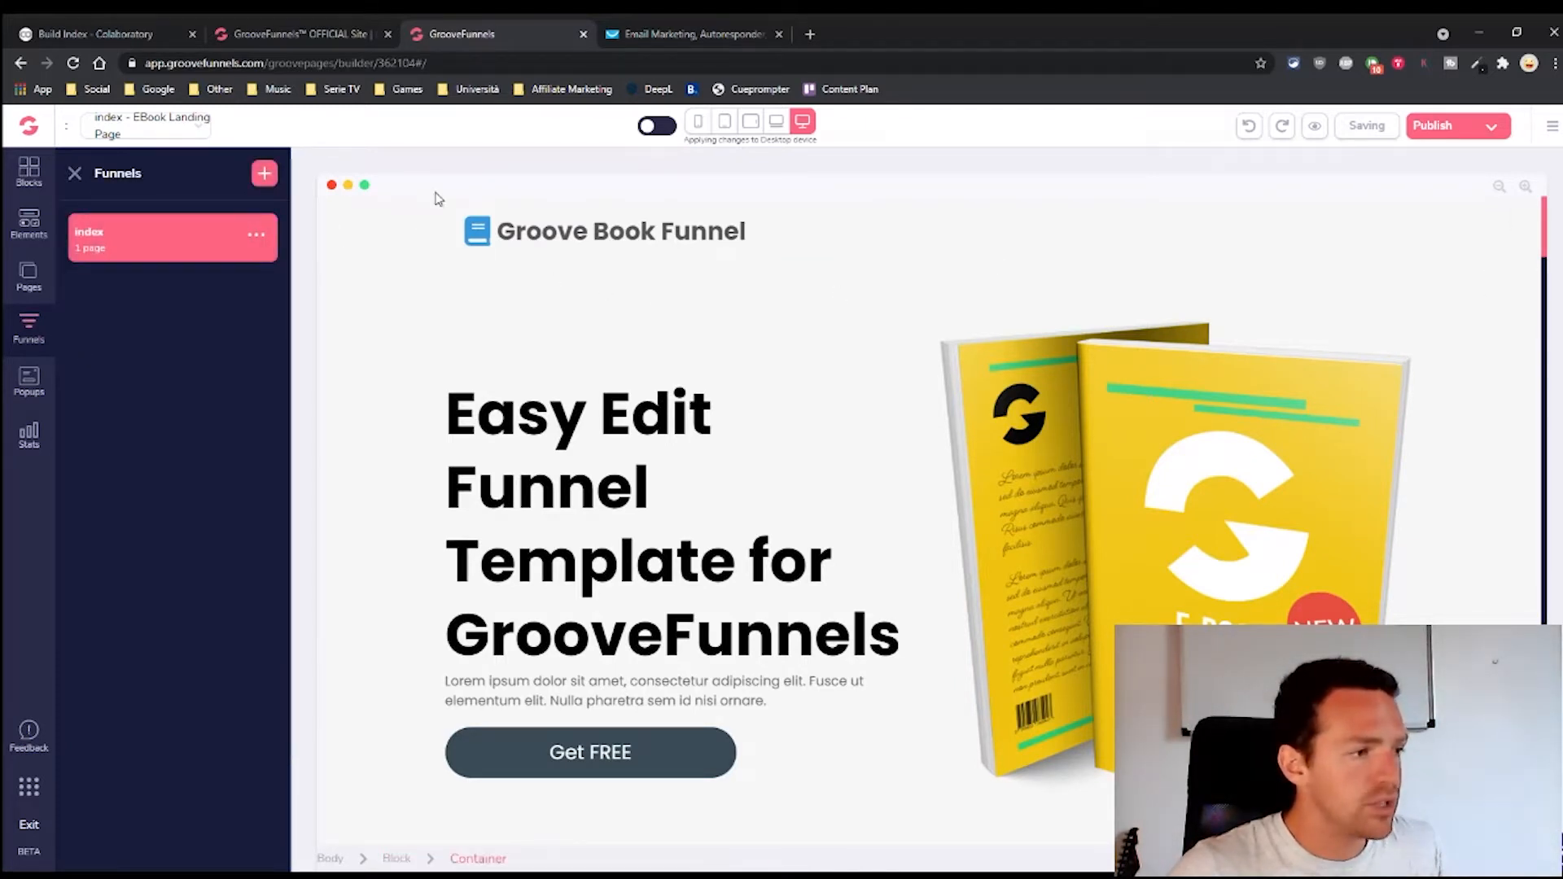
click(647, 232)
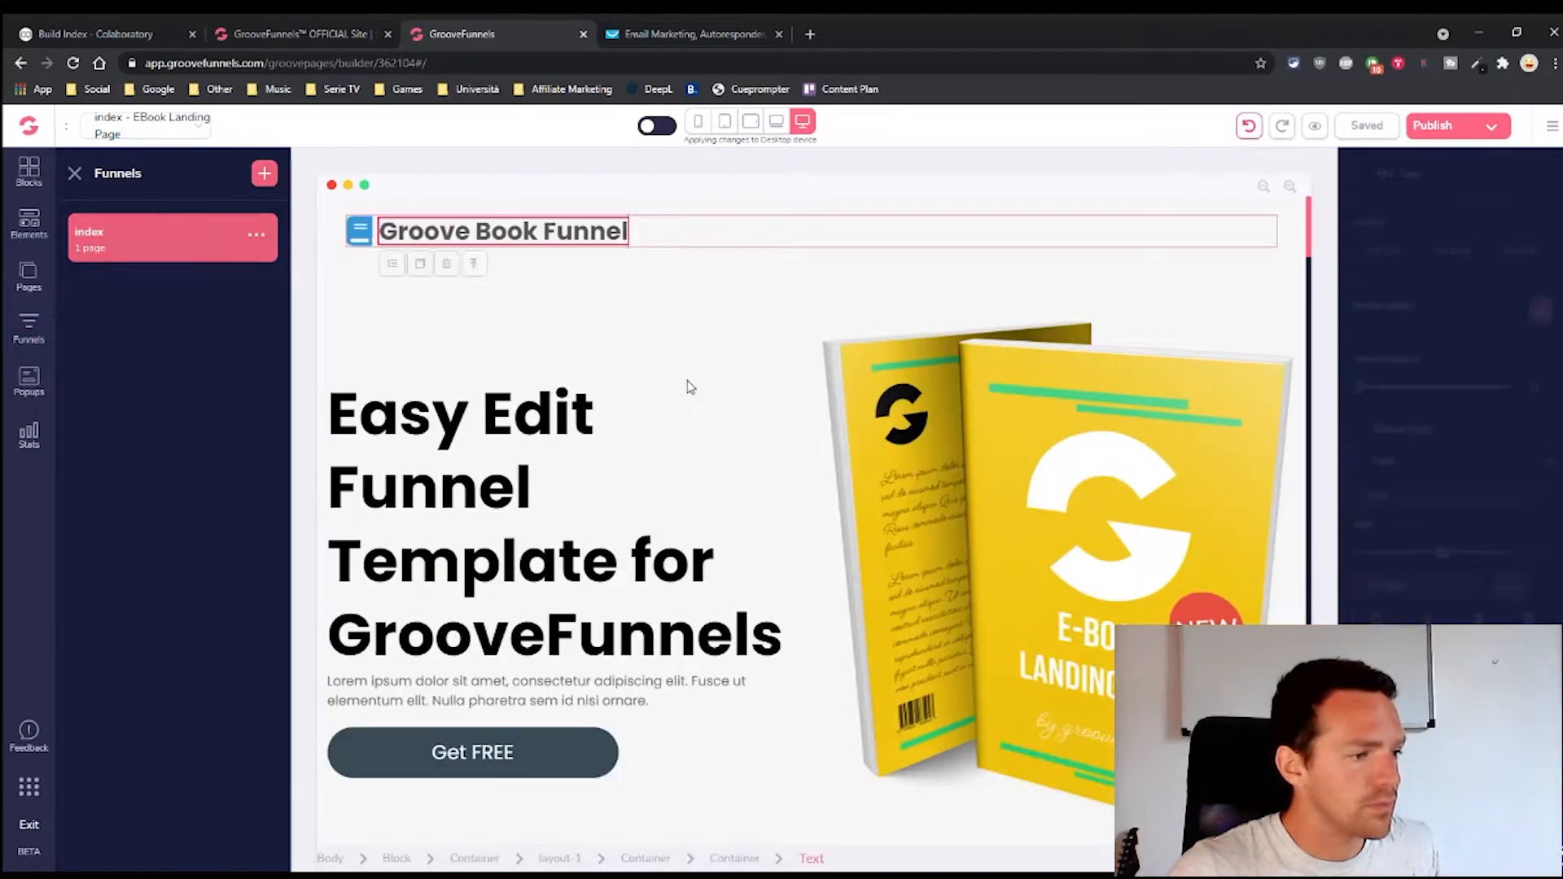
click(656, 126)
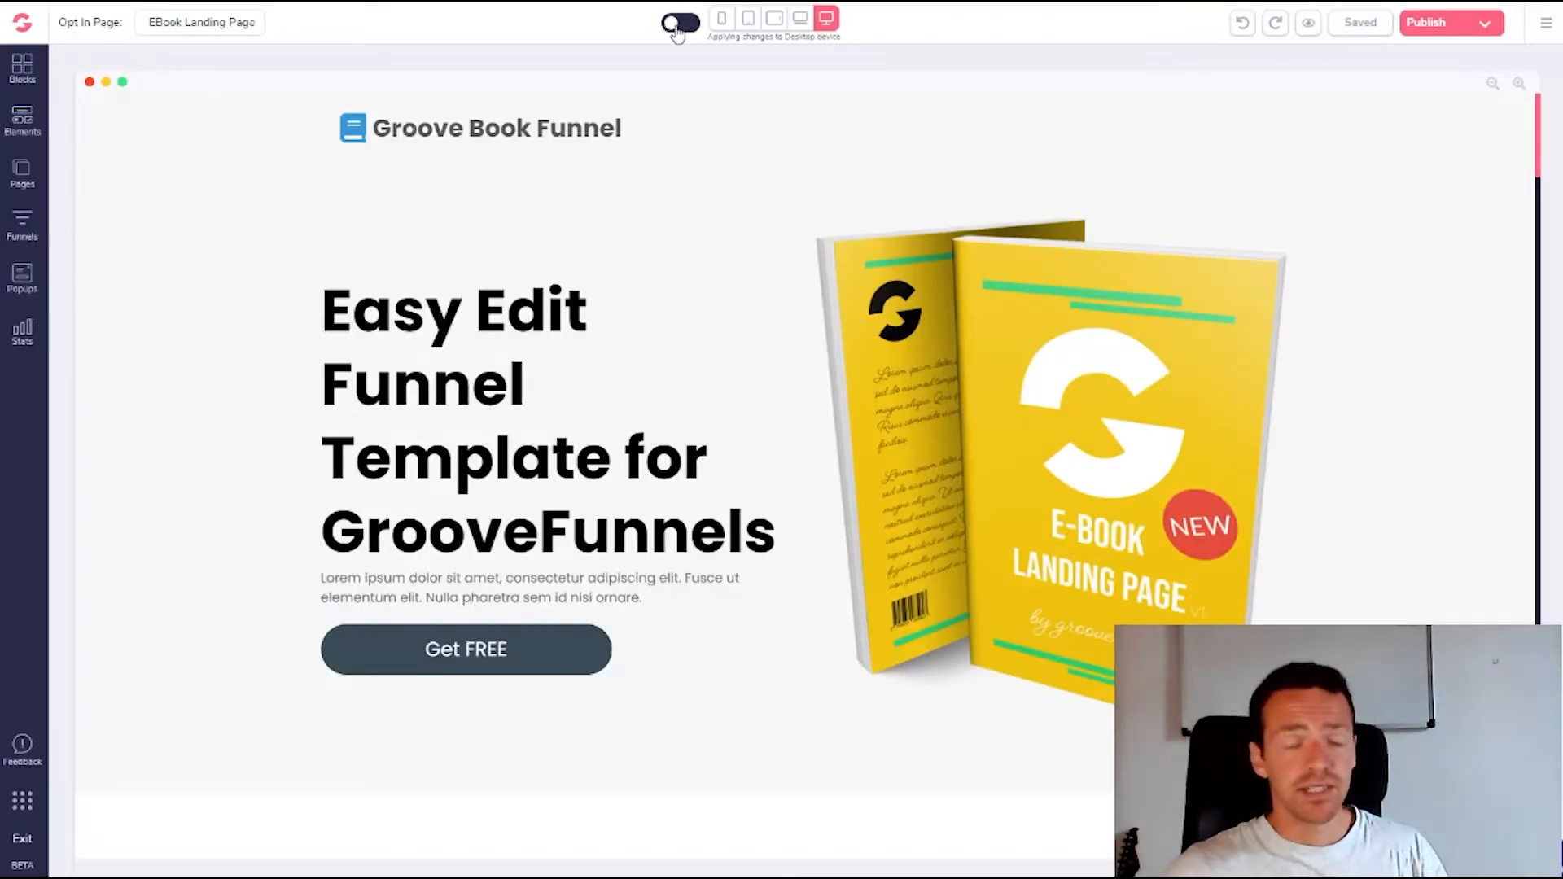
click(678, 23)
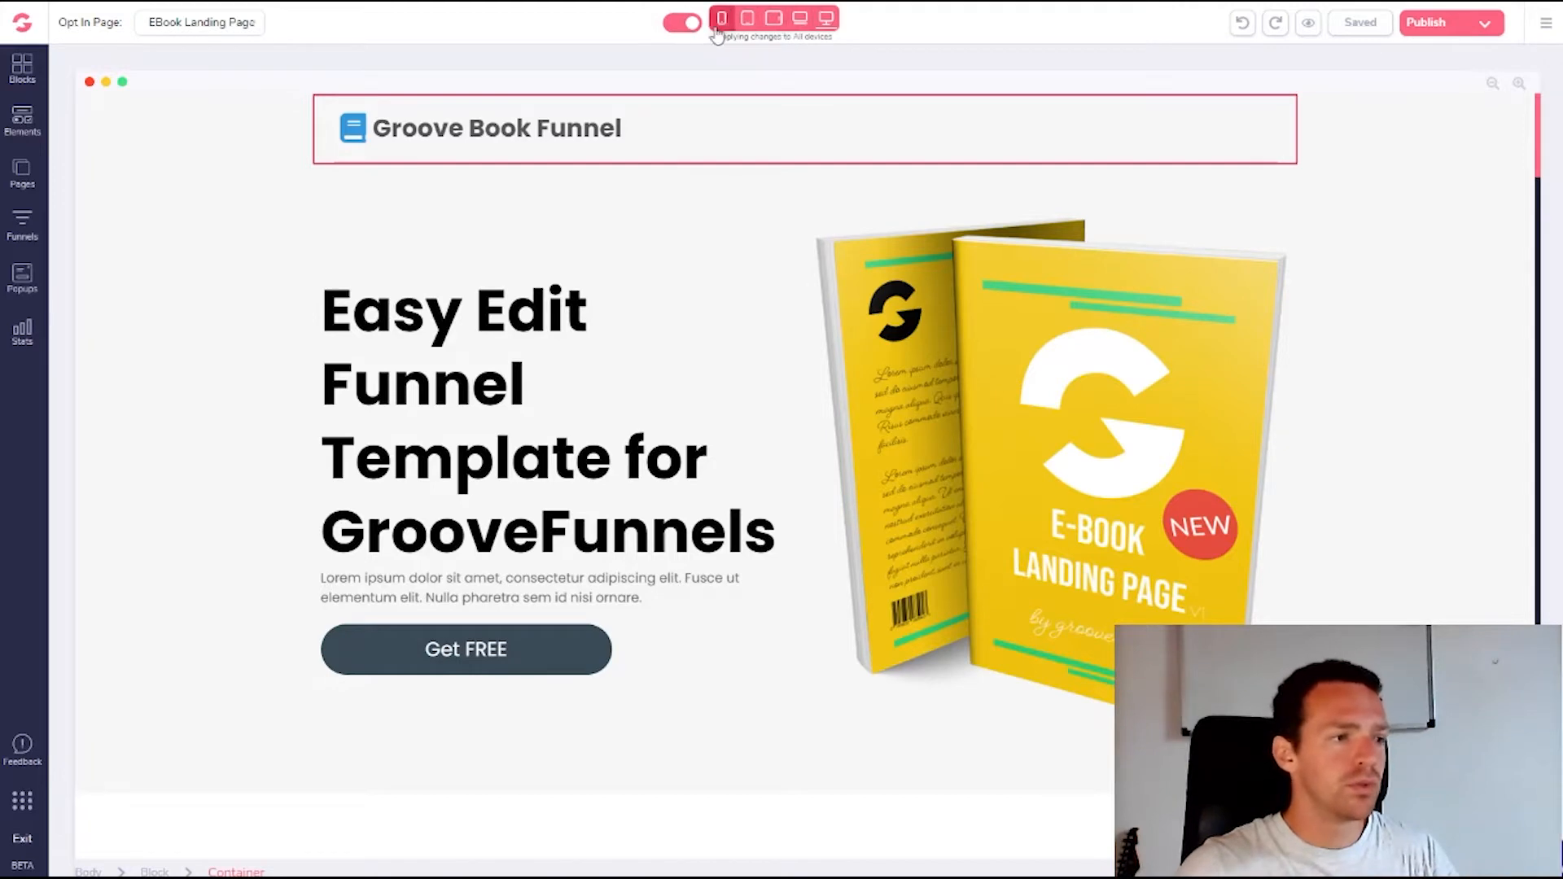
click(680, 25)
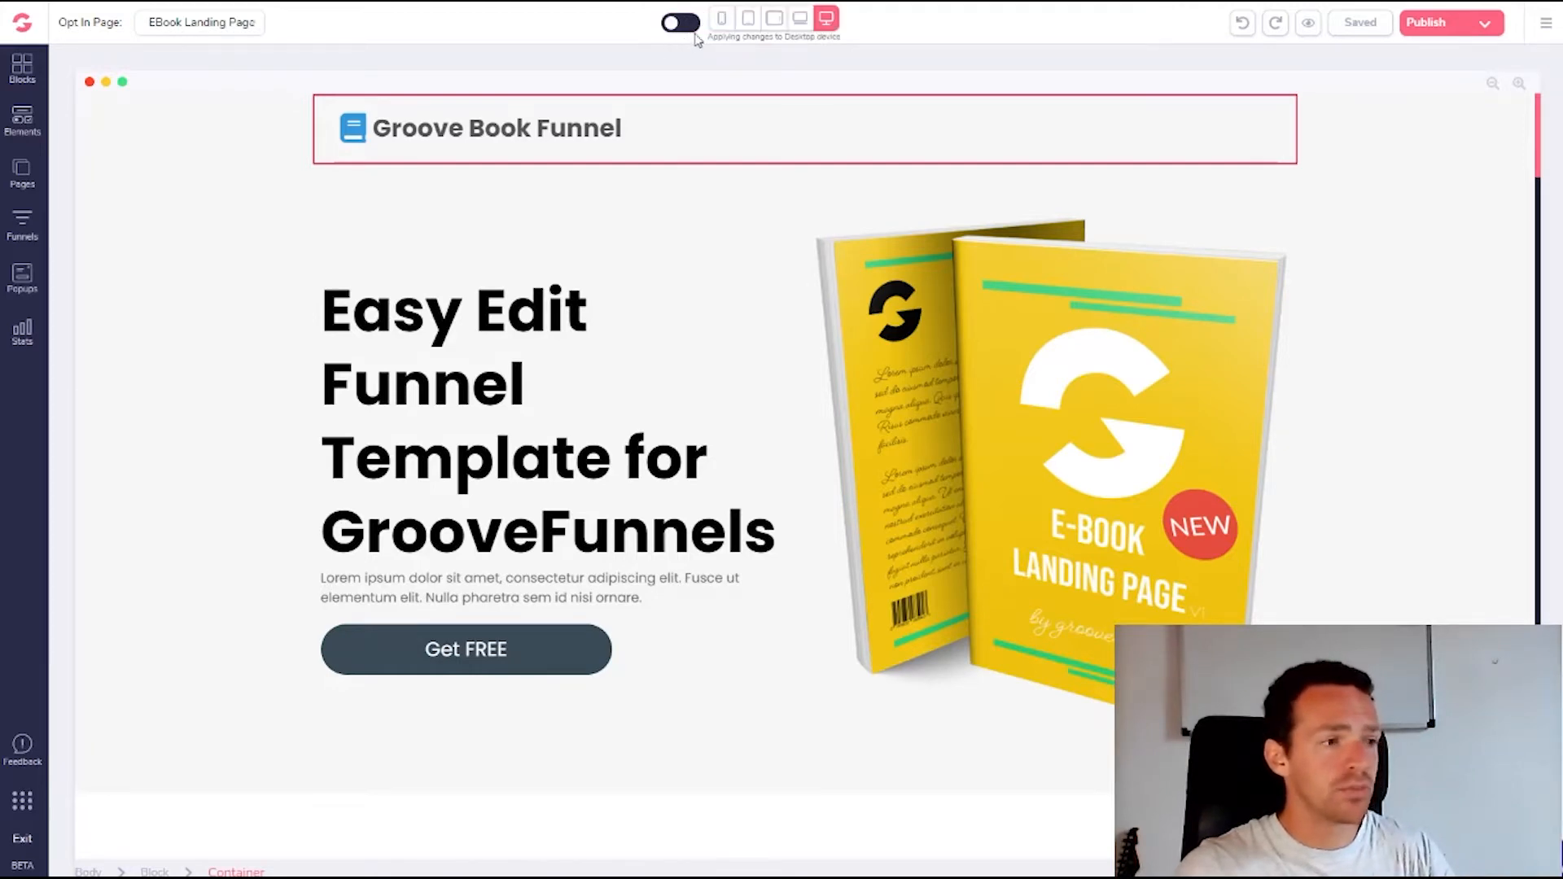
Preview the page at laptop and both tablet widths, then re-enable all-devices editing on desktop
click(800, 20)
click(775, 19)
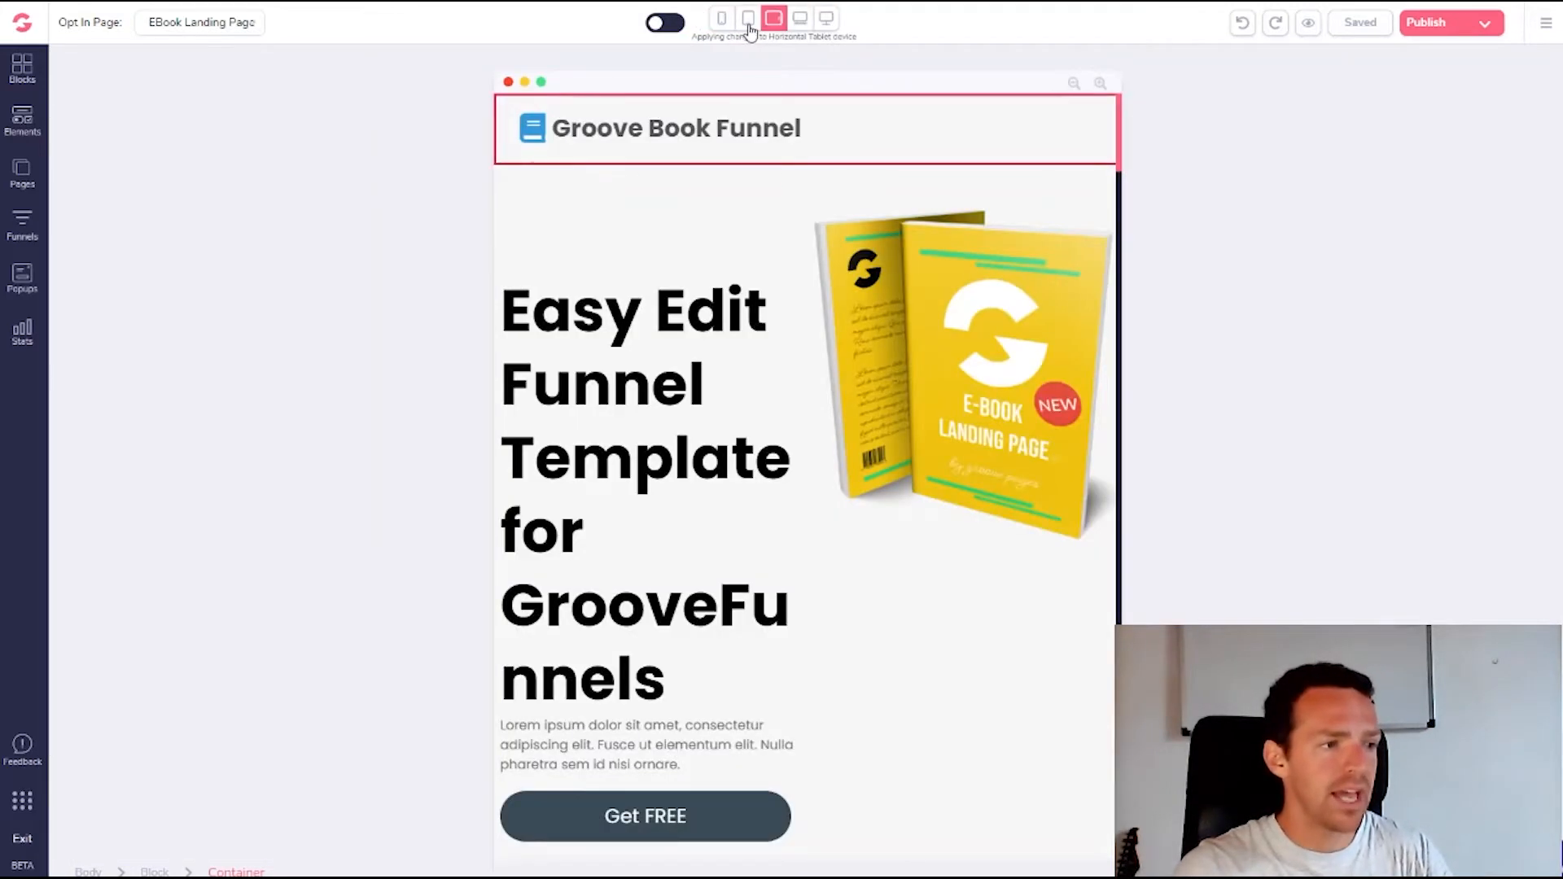
click(748, 24)
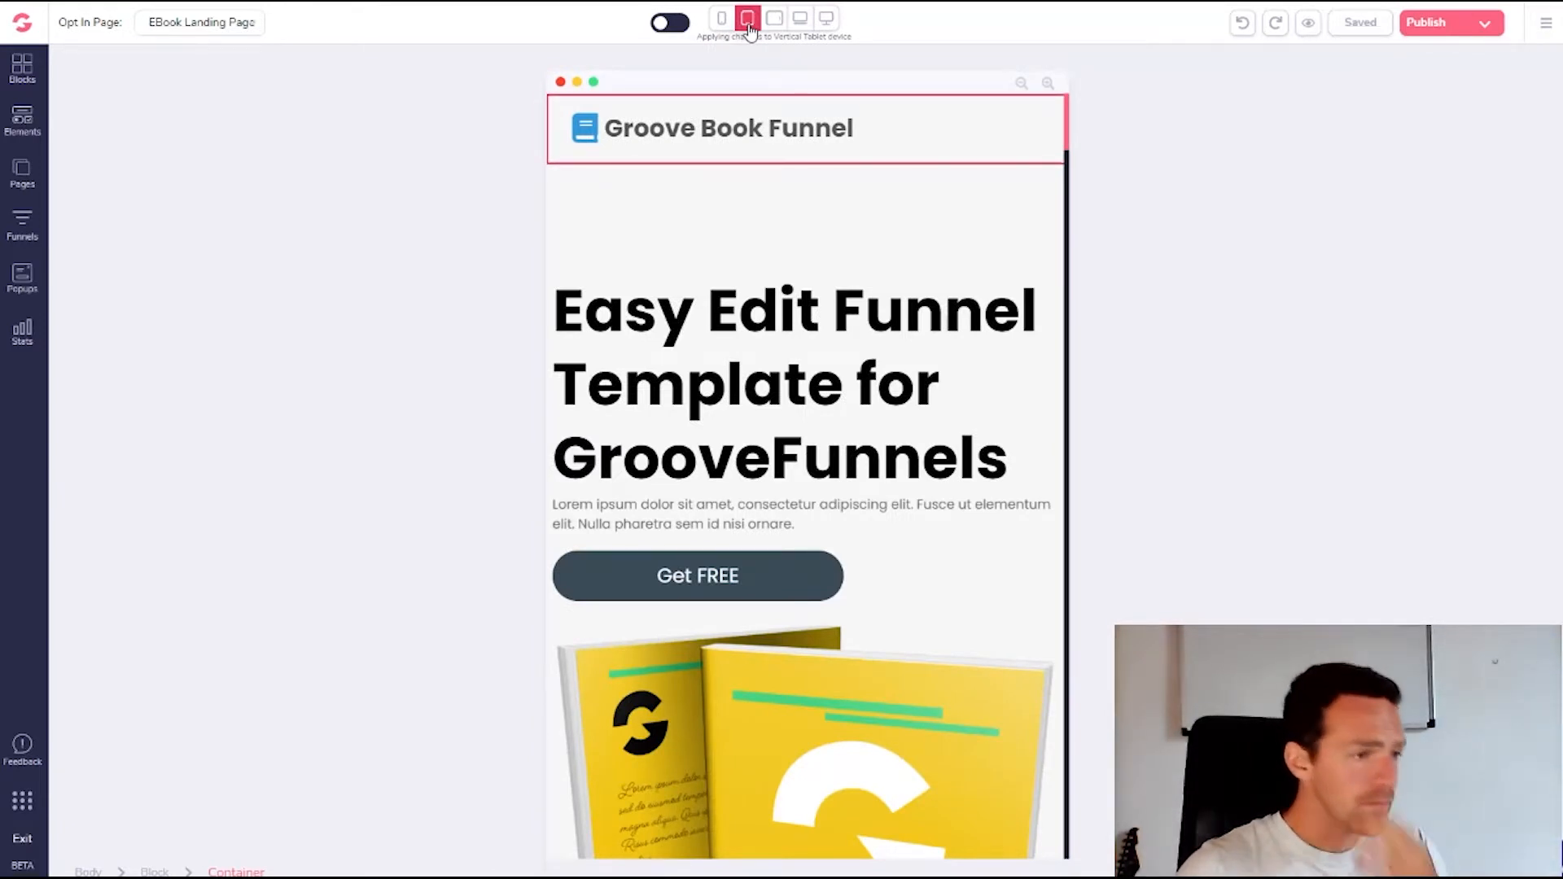
click(826, 17)
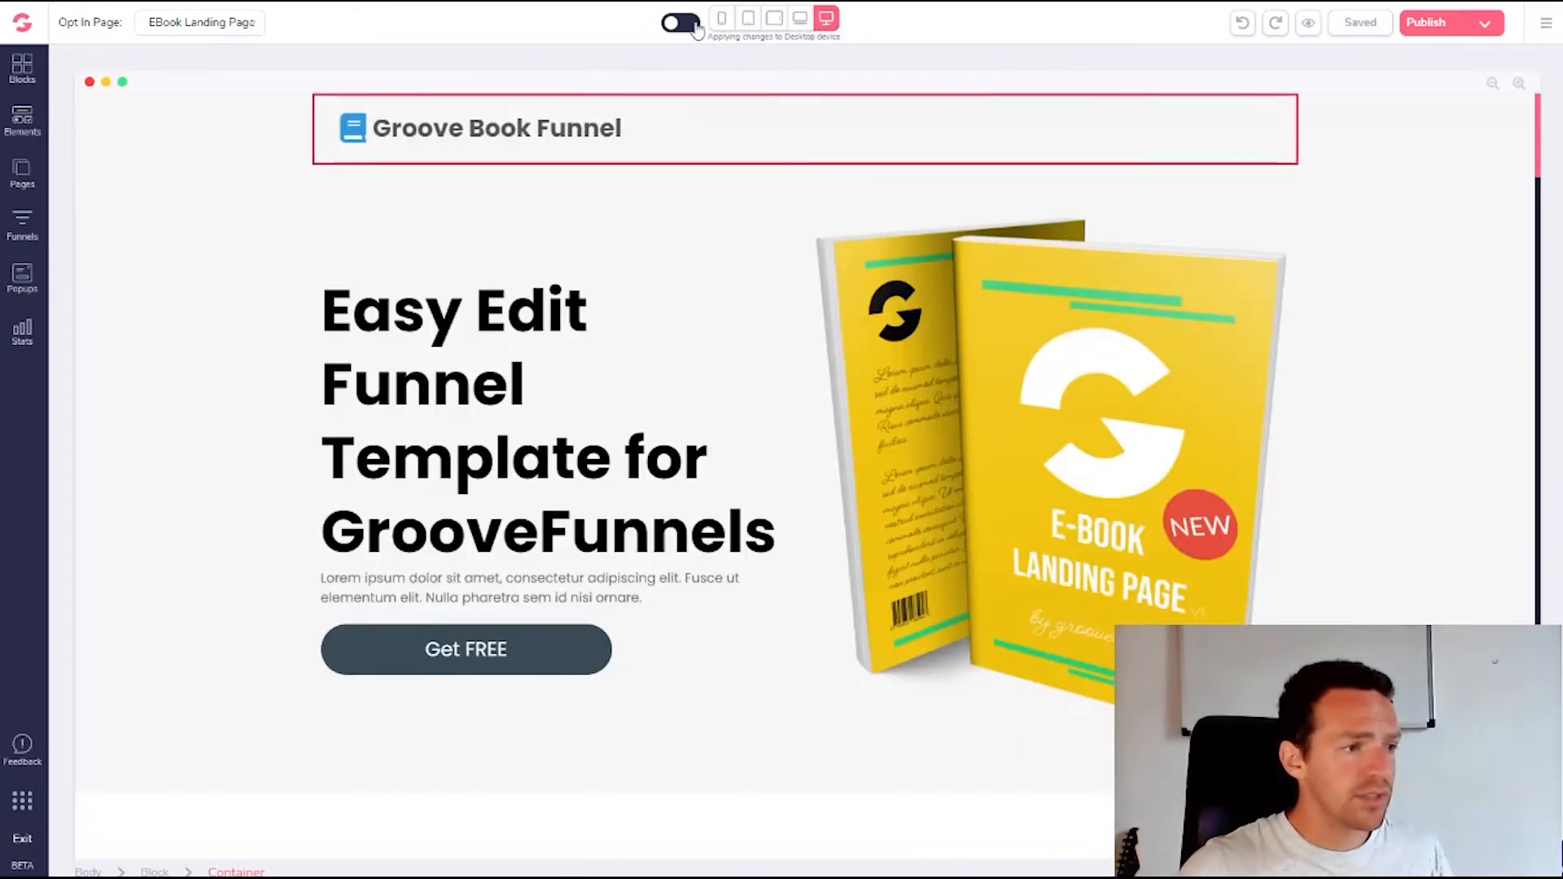
click(695, 24)
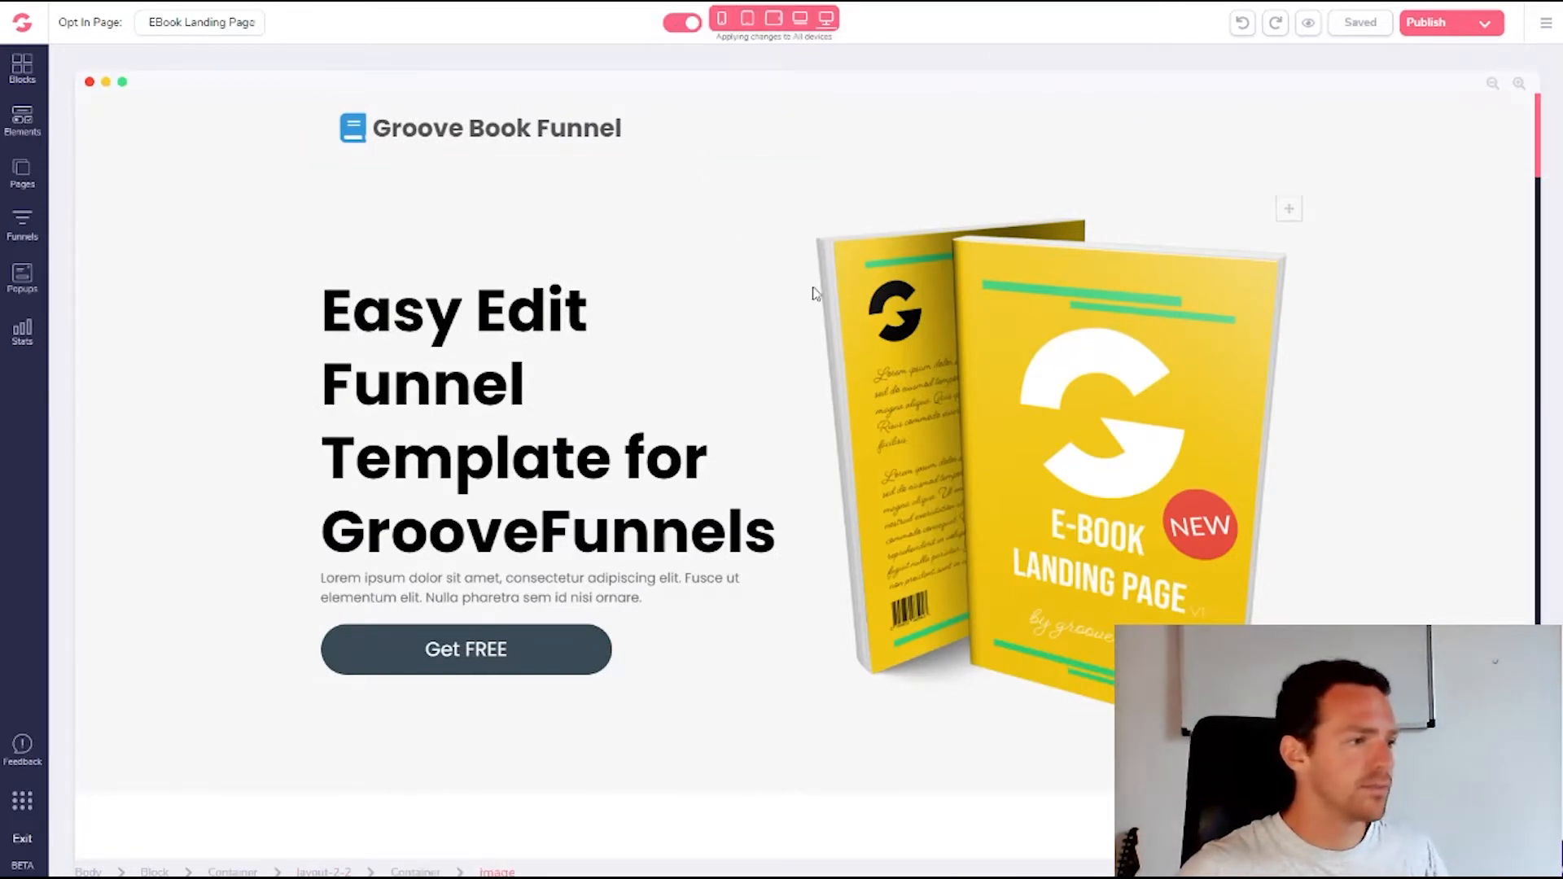
Select the Groove Book Funnel heading's enclosing header block and delete it
click(476, 141)
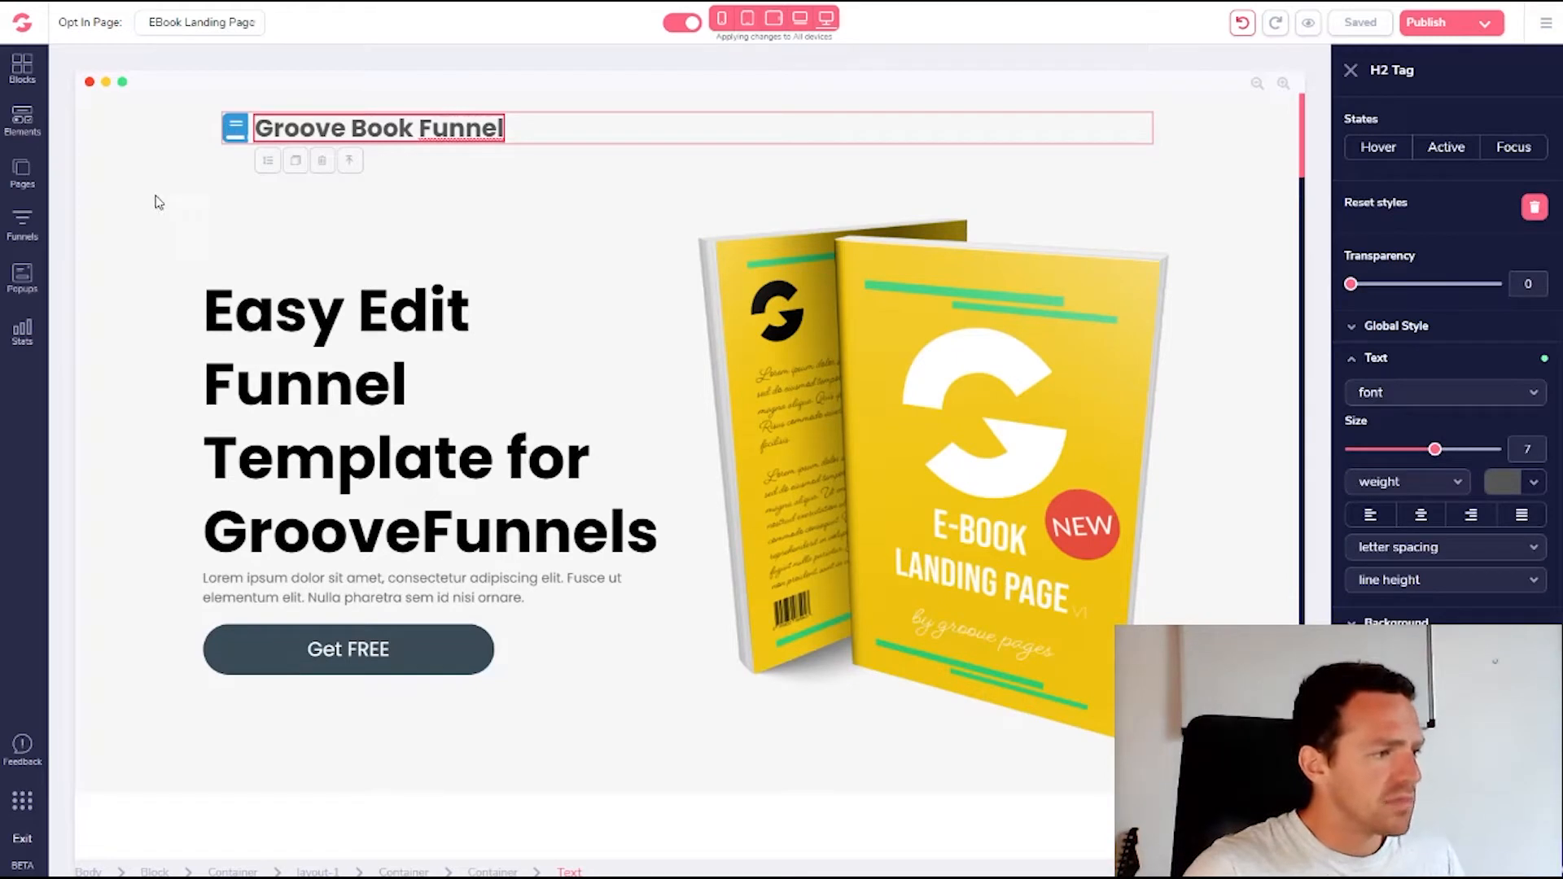
click(840, 140)
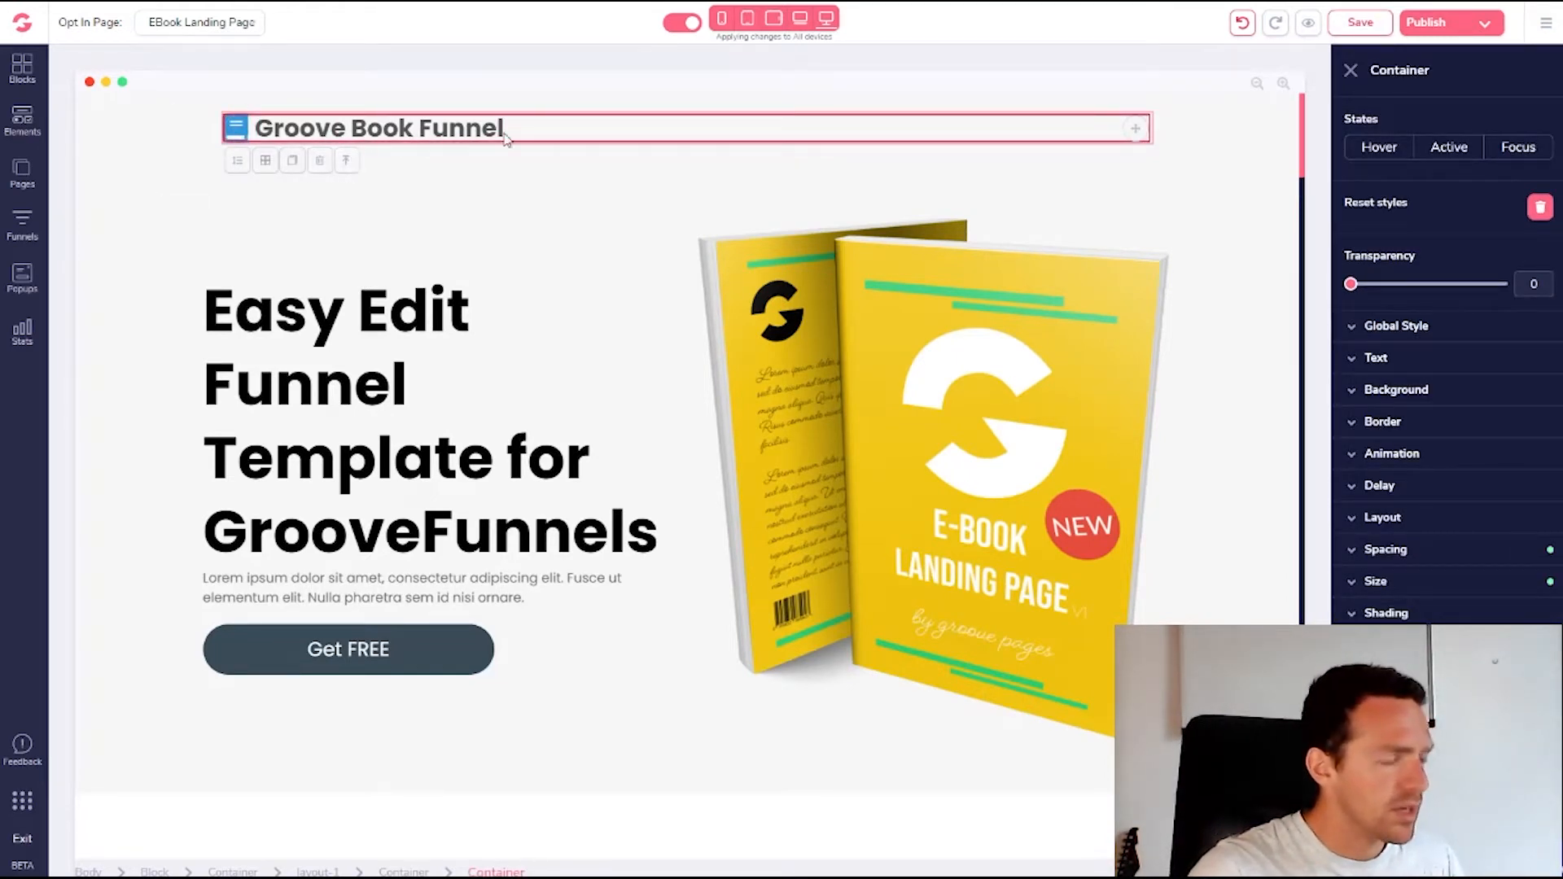
click(447, 130)
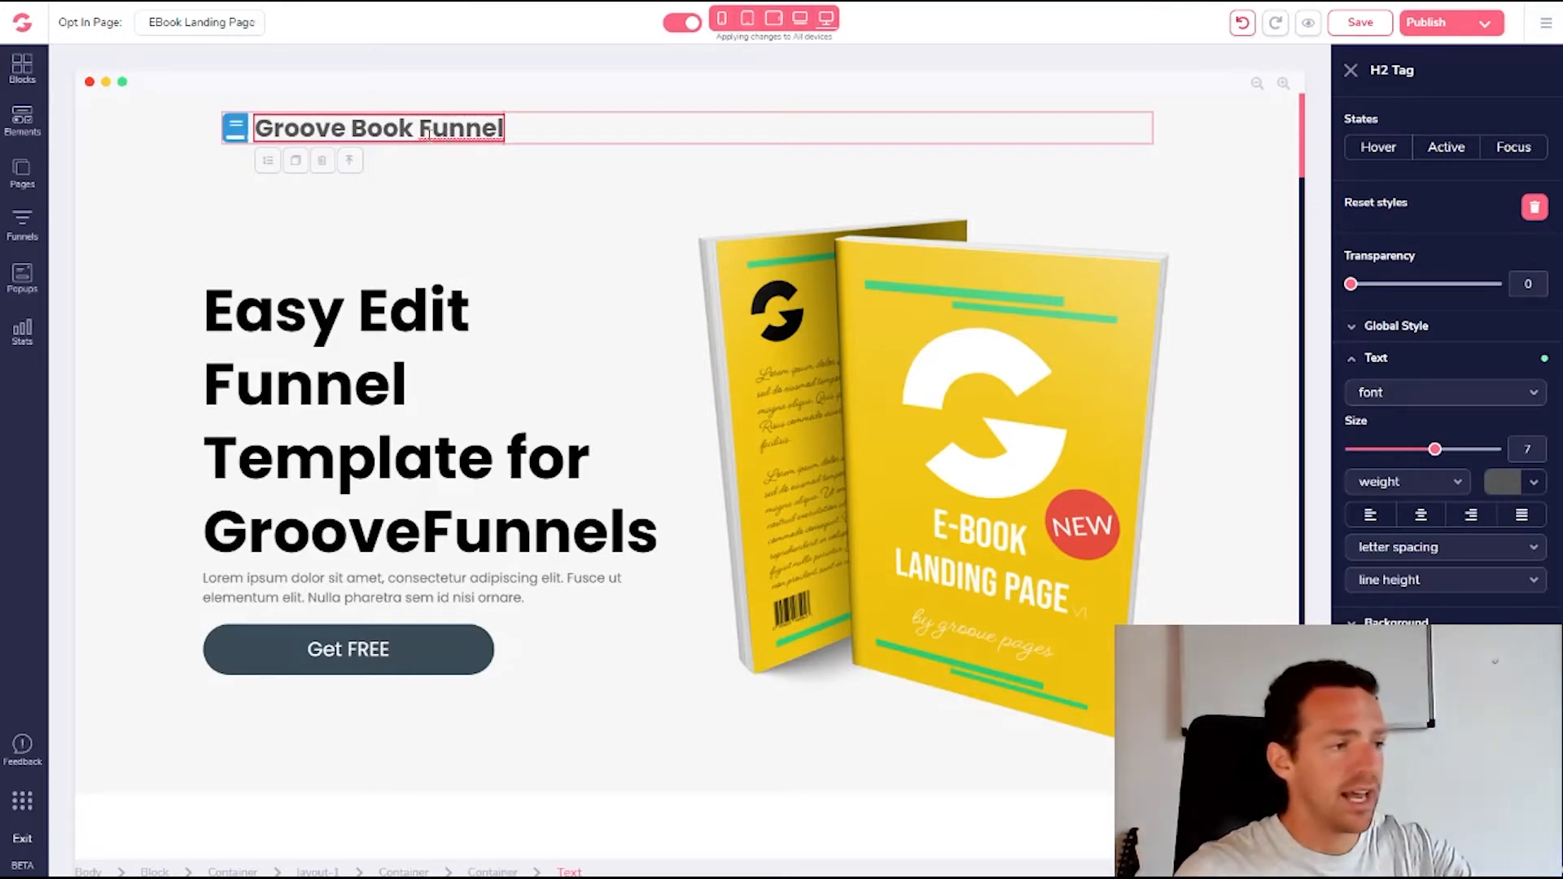
click(351, 165)
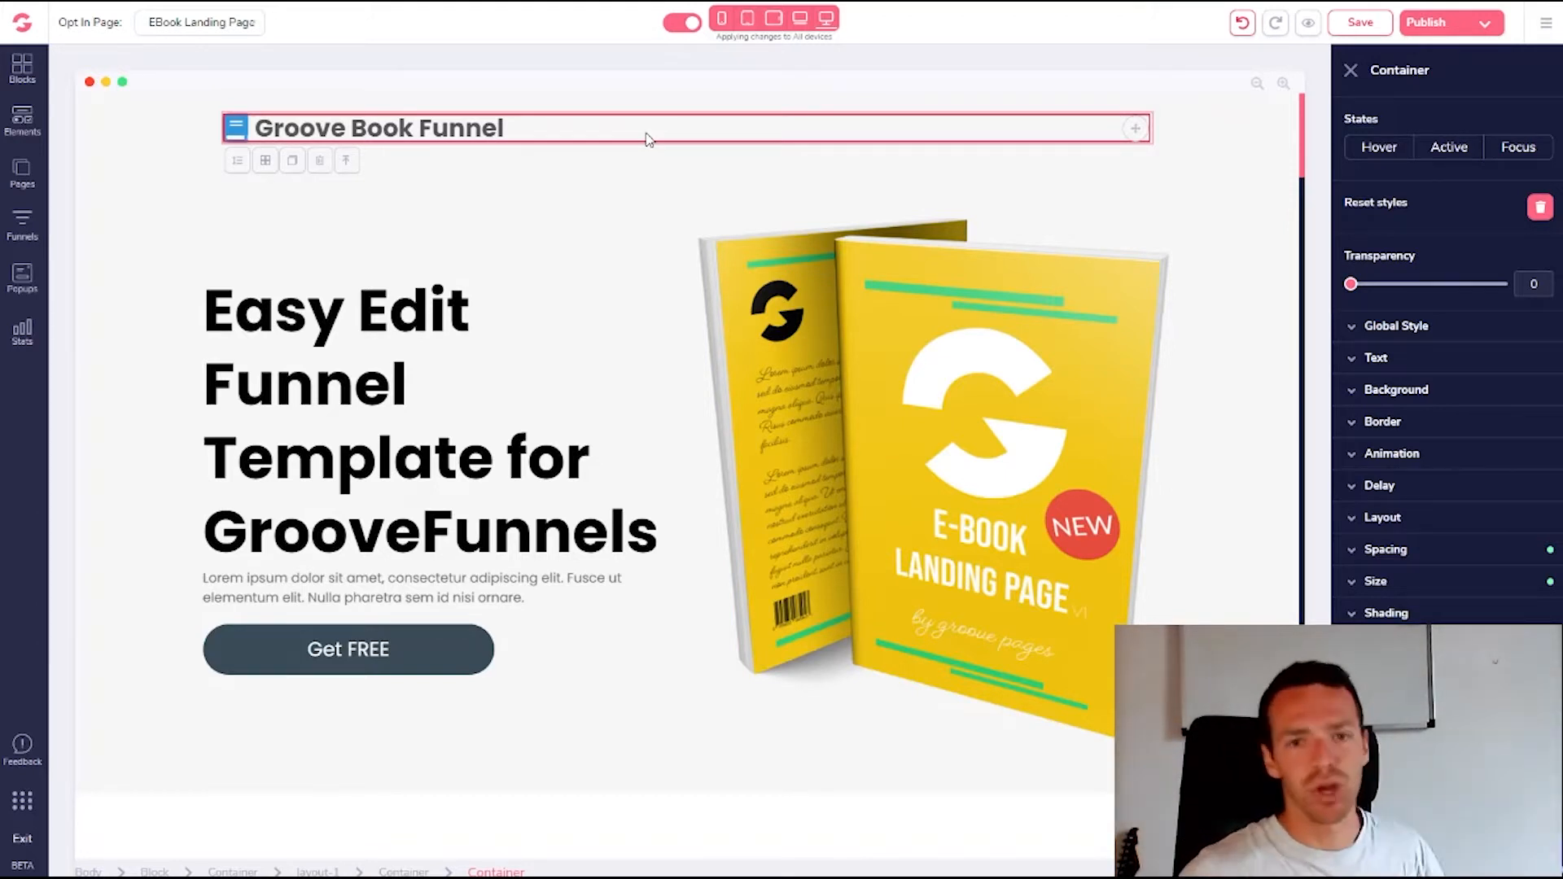
click(347, 162)
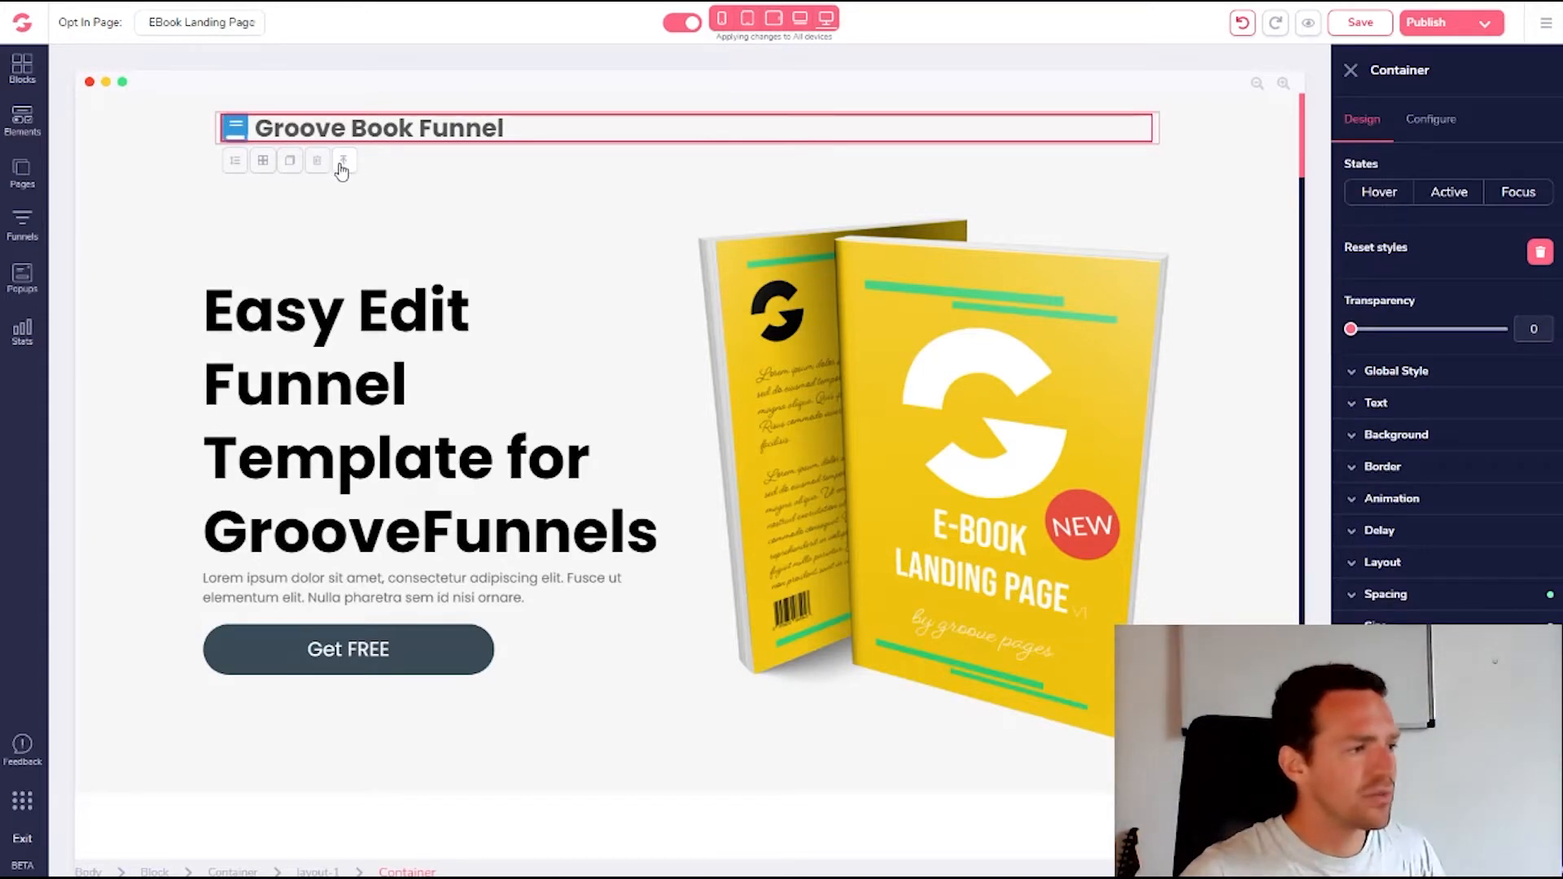
click(342, 163)
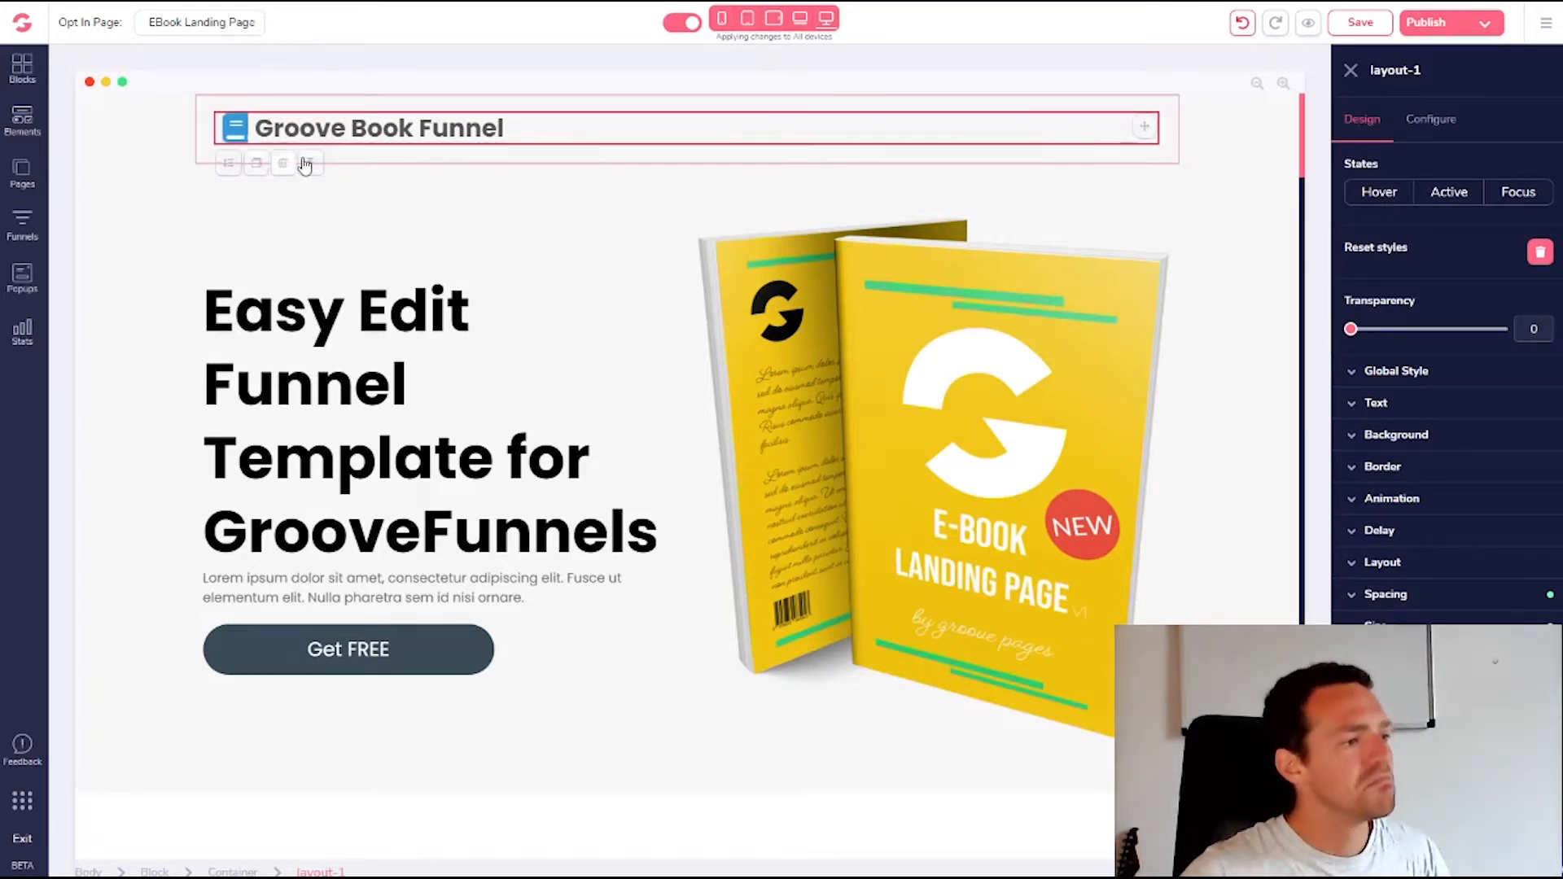
click(306, 165)
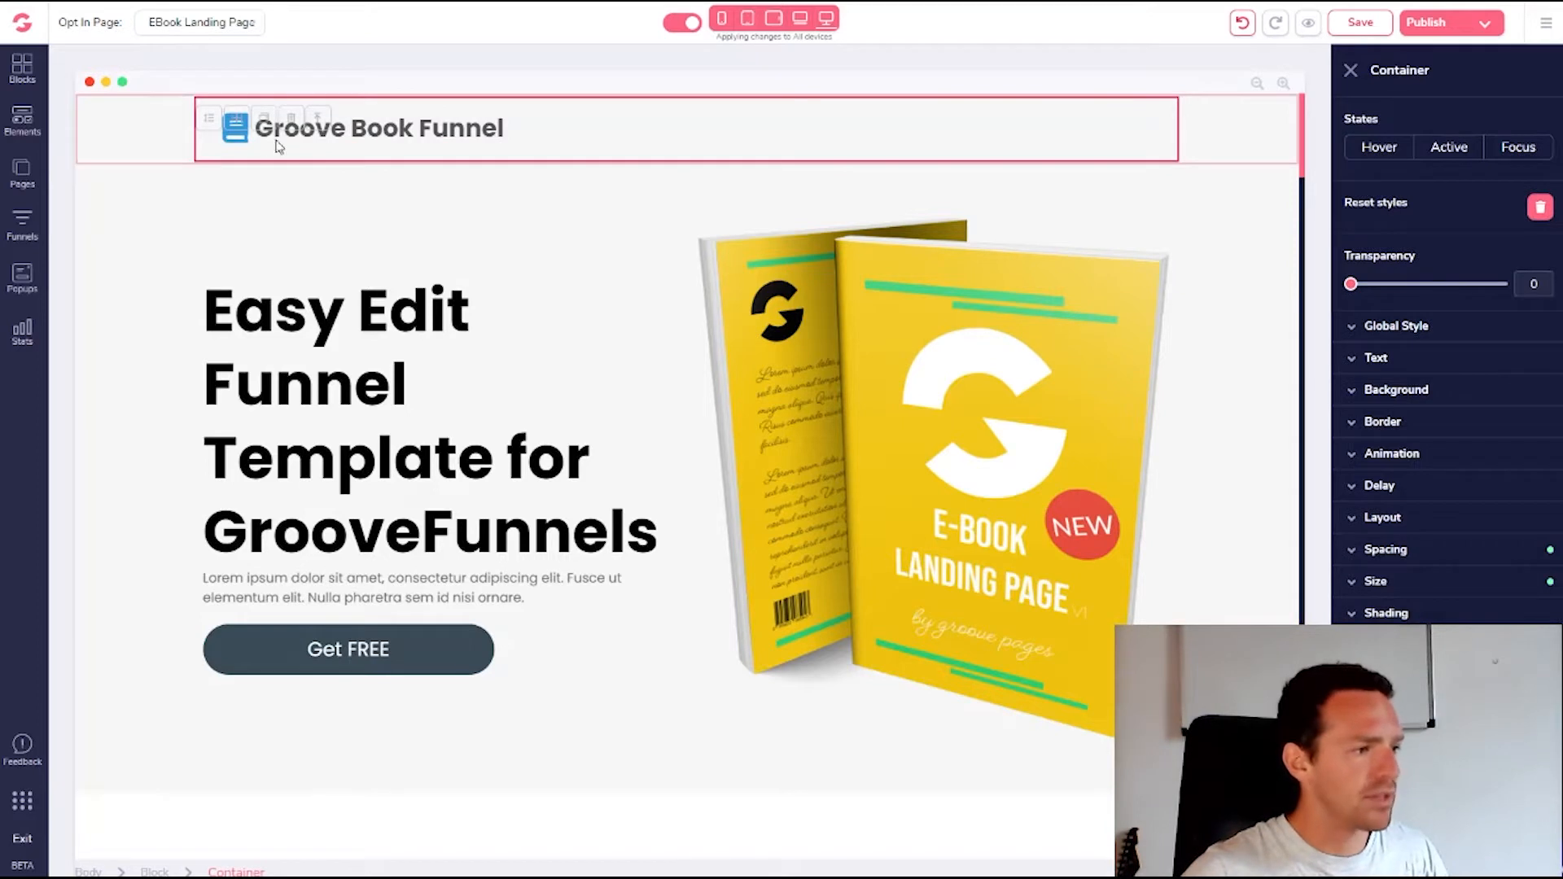
click(320, 124)
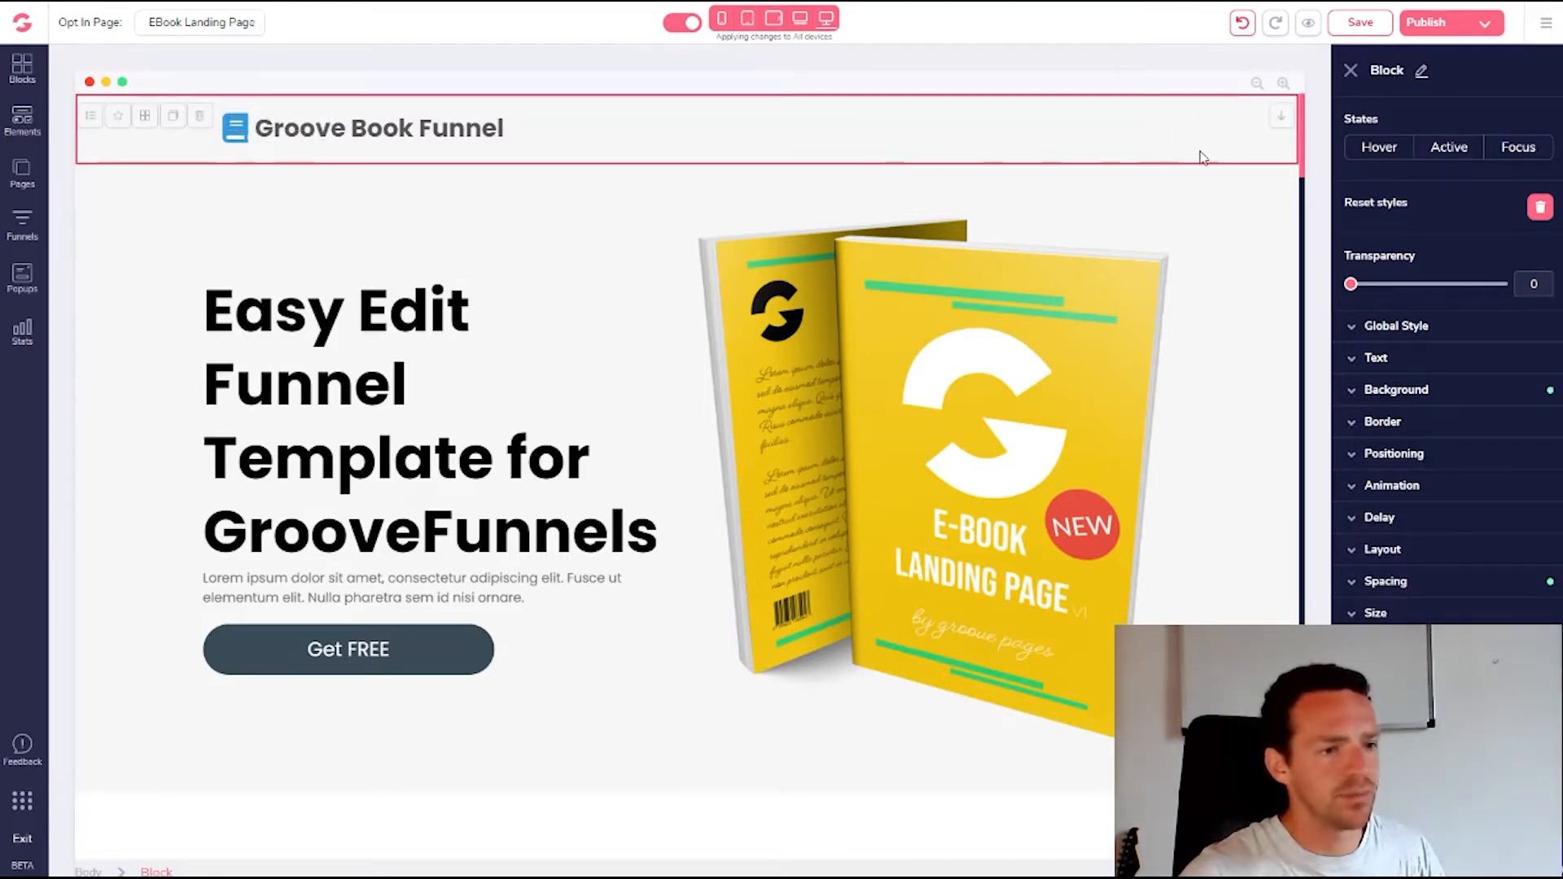
click(206, 119)
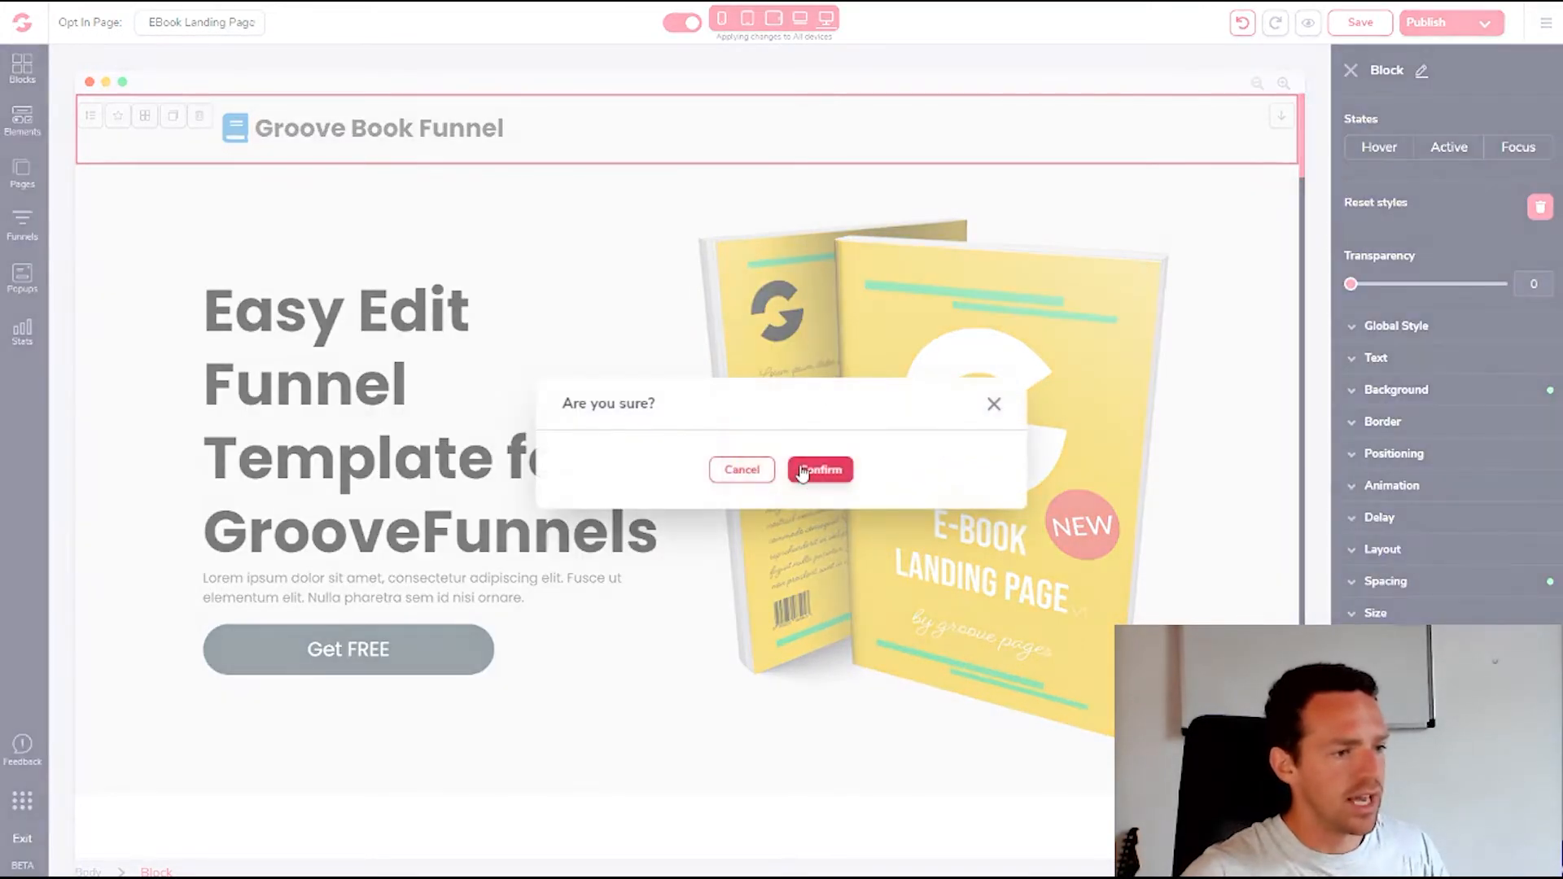
click(820, 468)
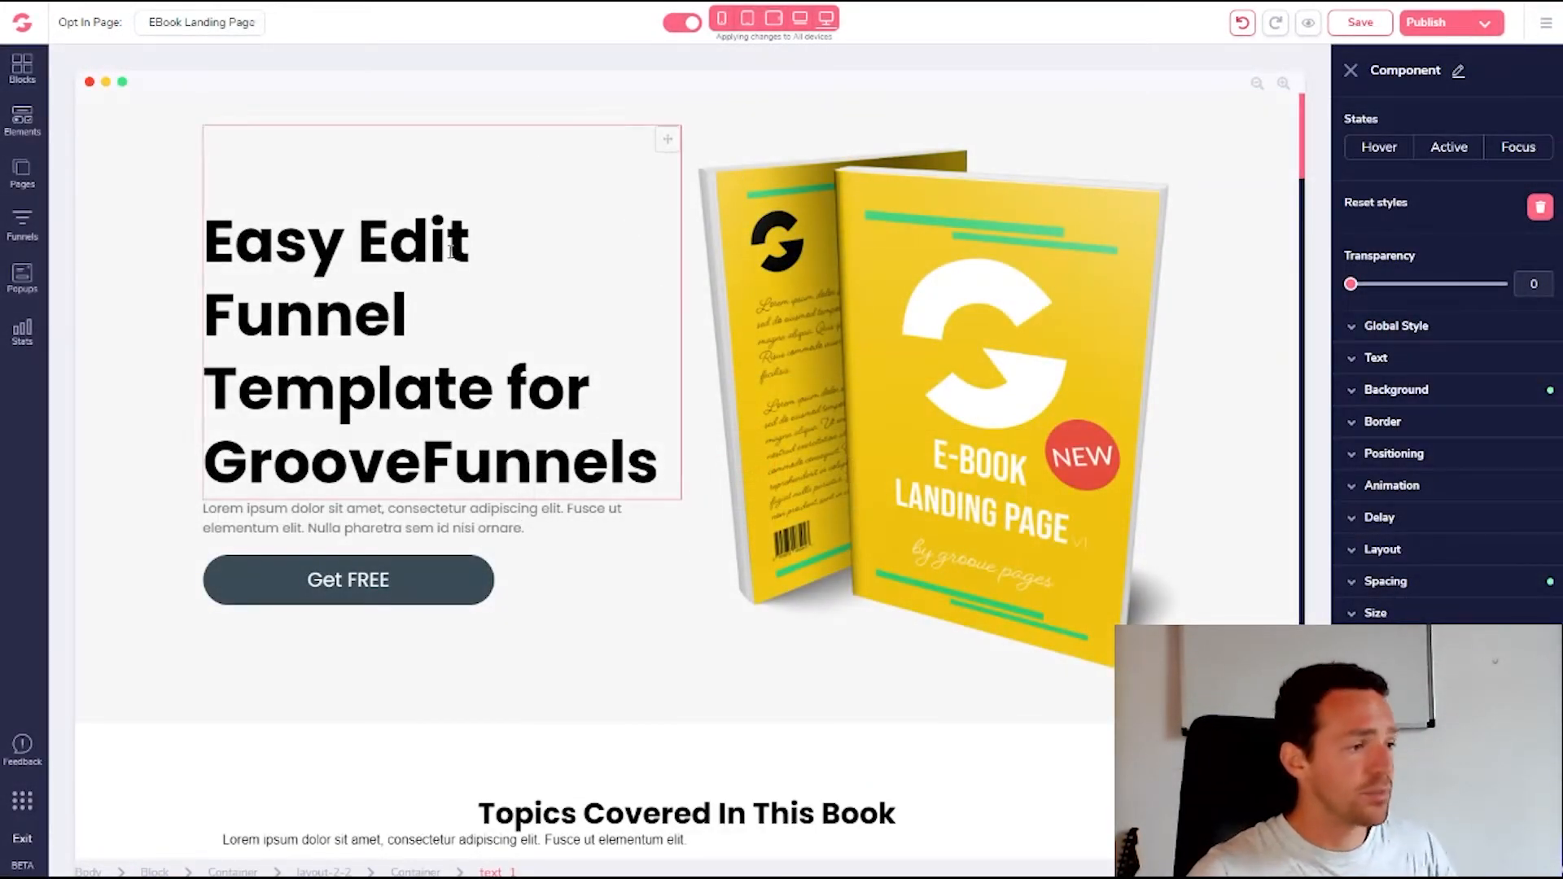
Swap the yellow book mockup for the Affiliate Marketing ebook cover from My Files
click(320, 218)
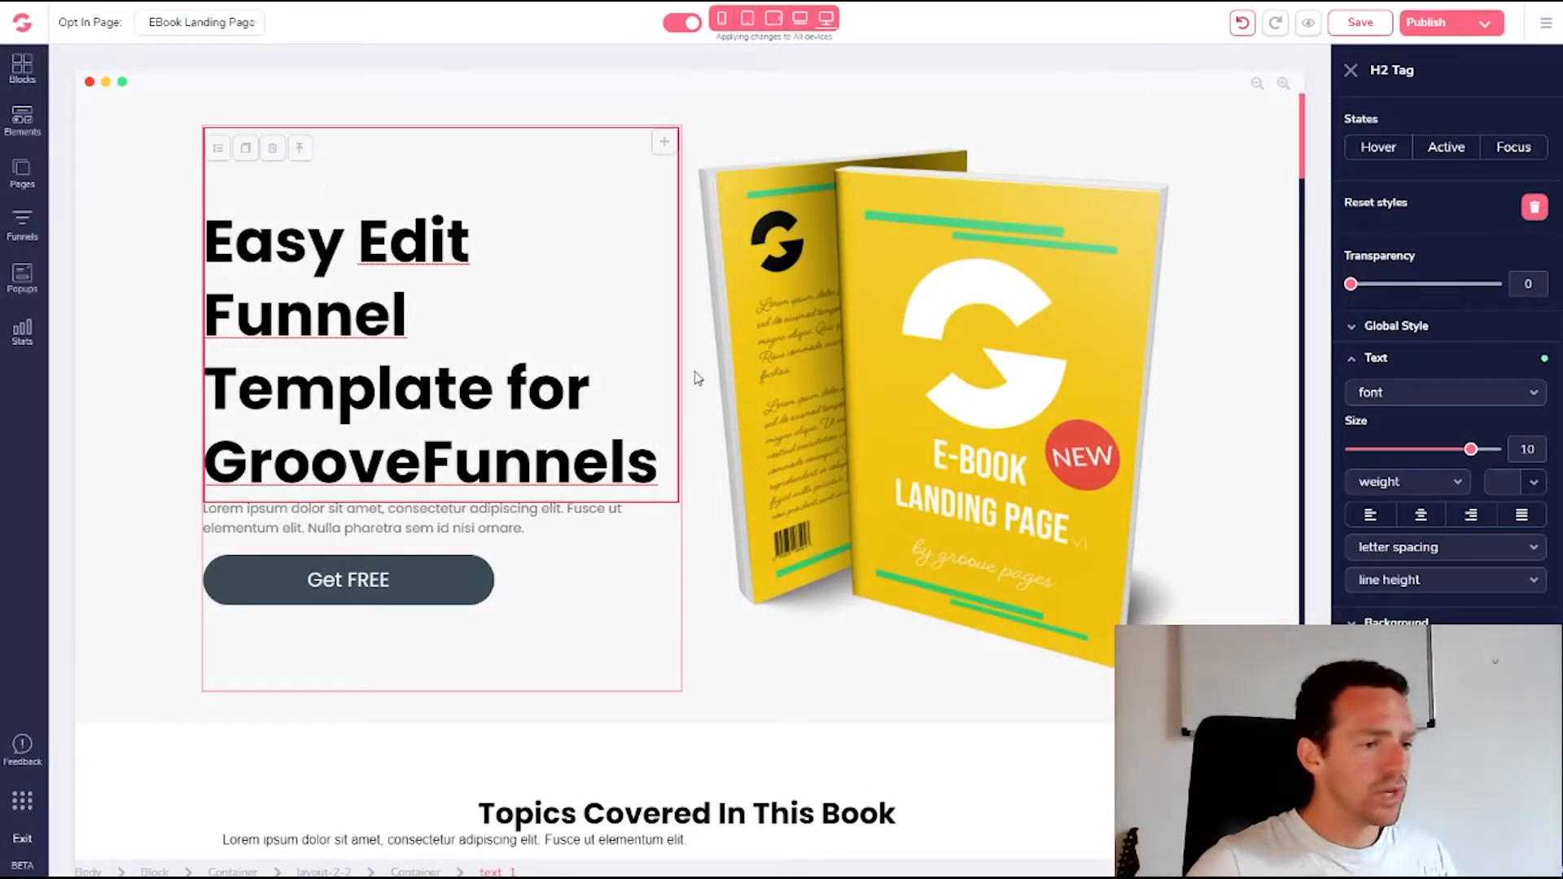
click(876, 403)
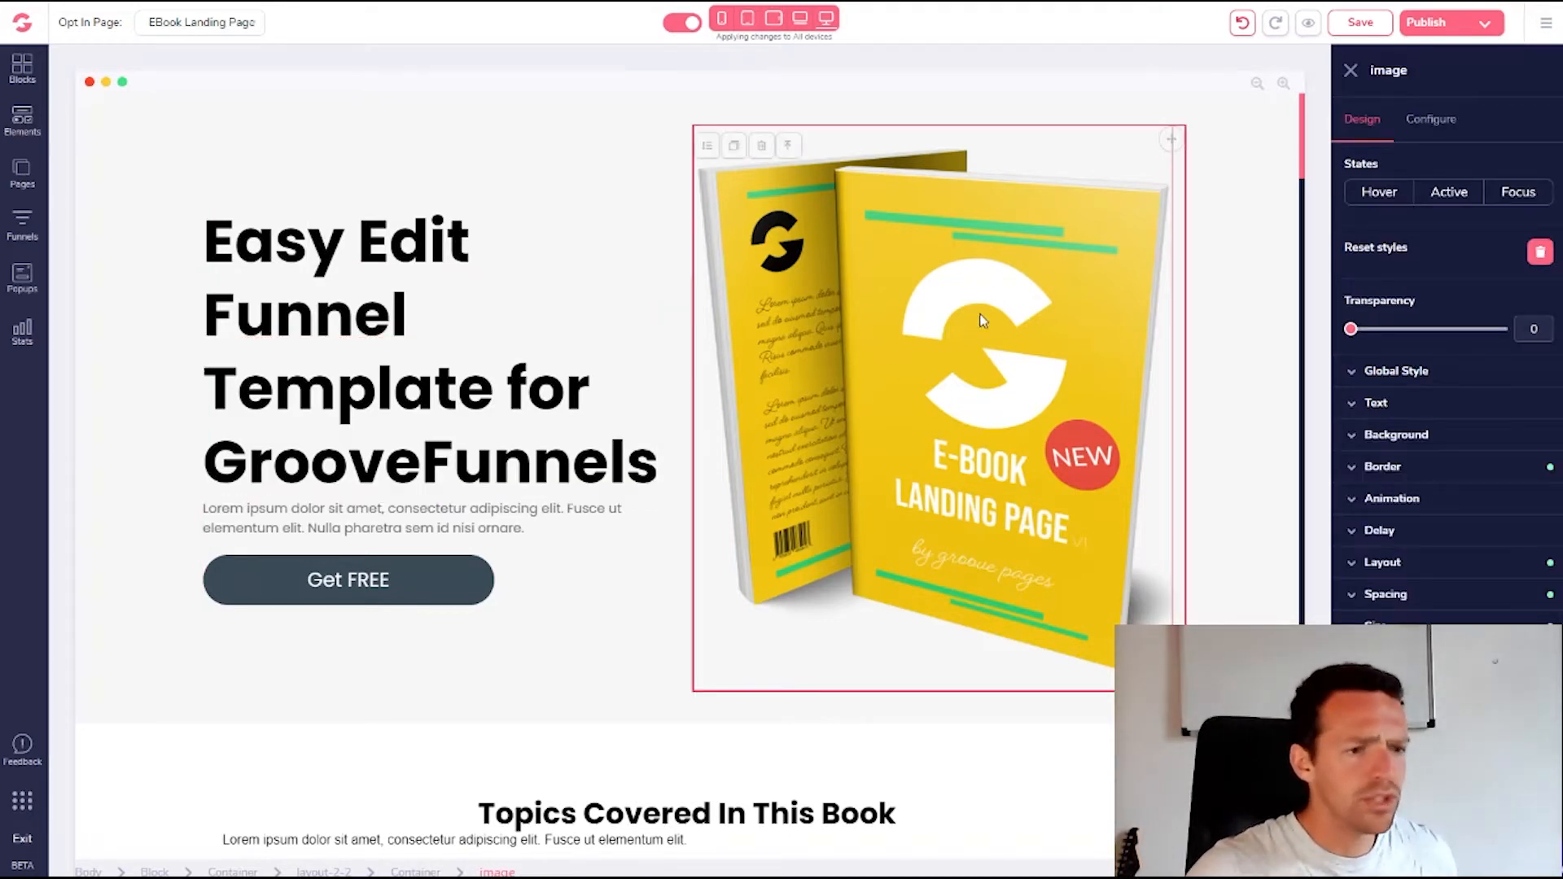
click(1430, 122)
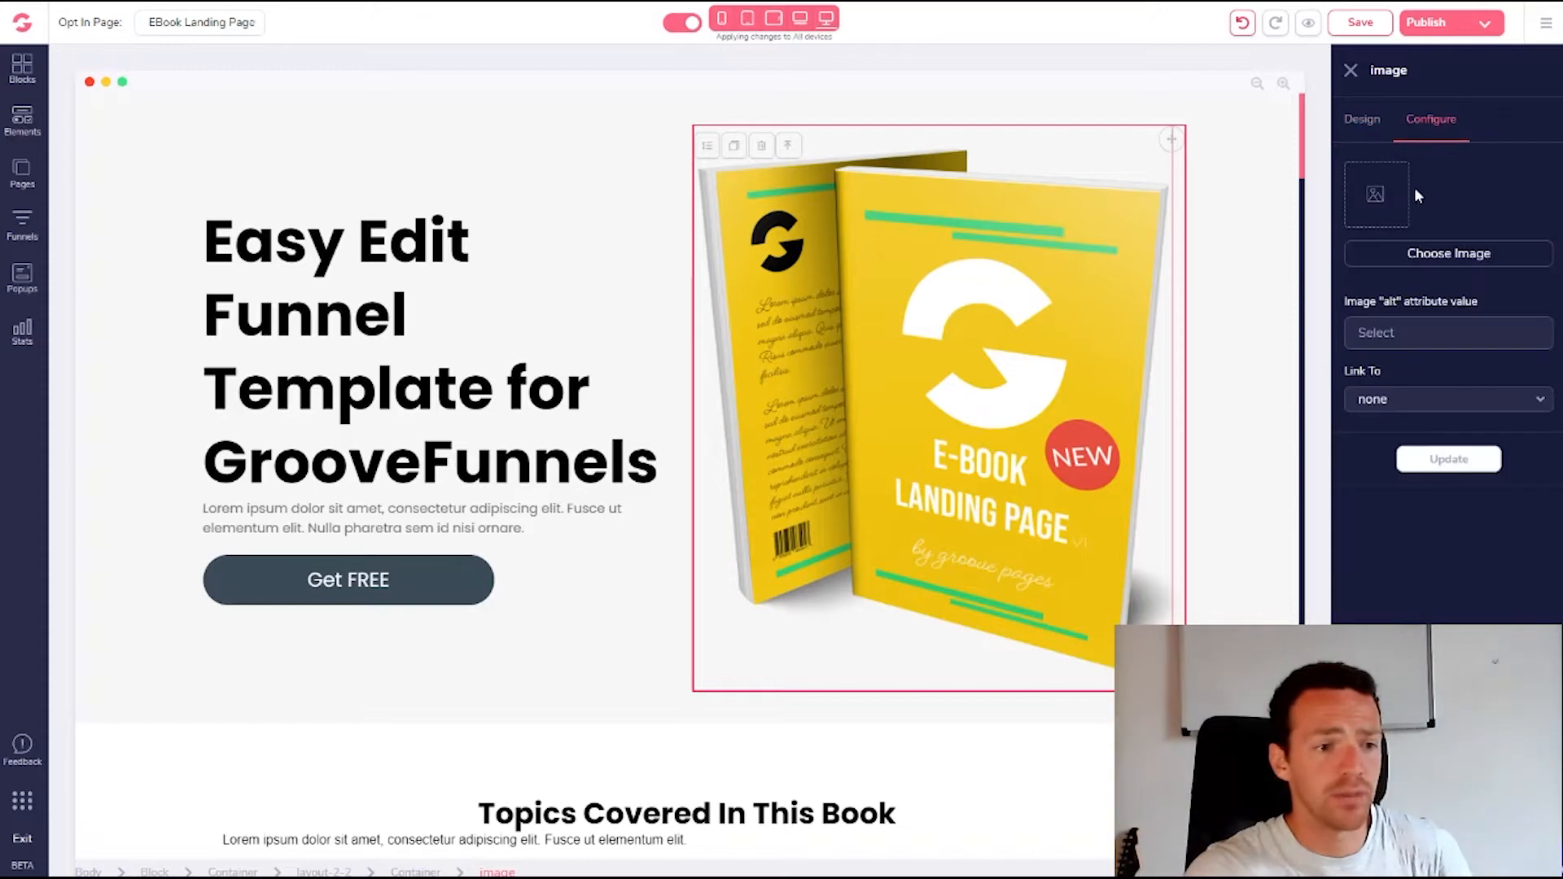
click(1448, 254)
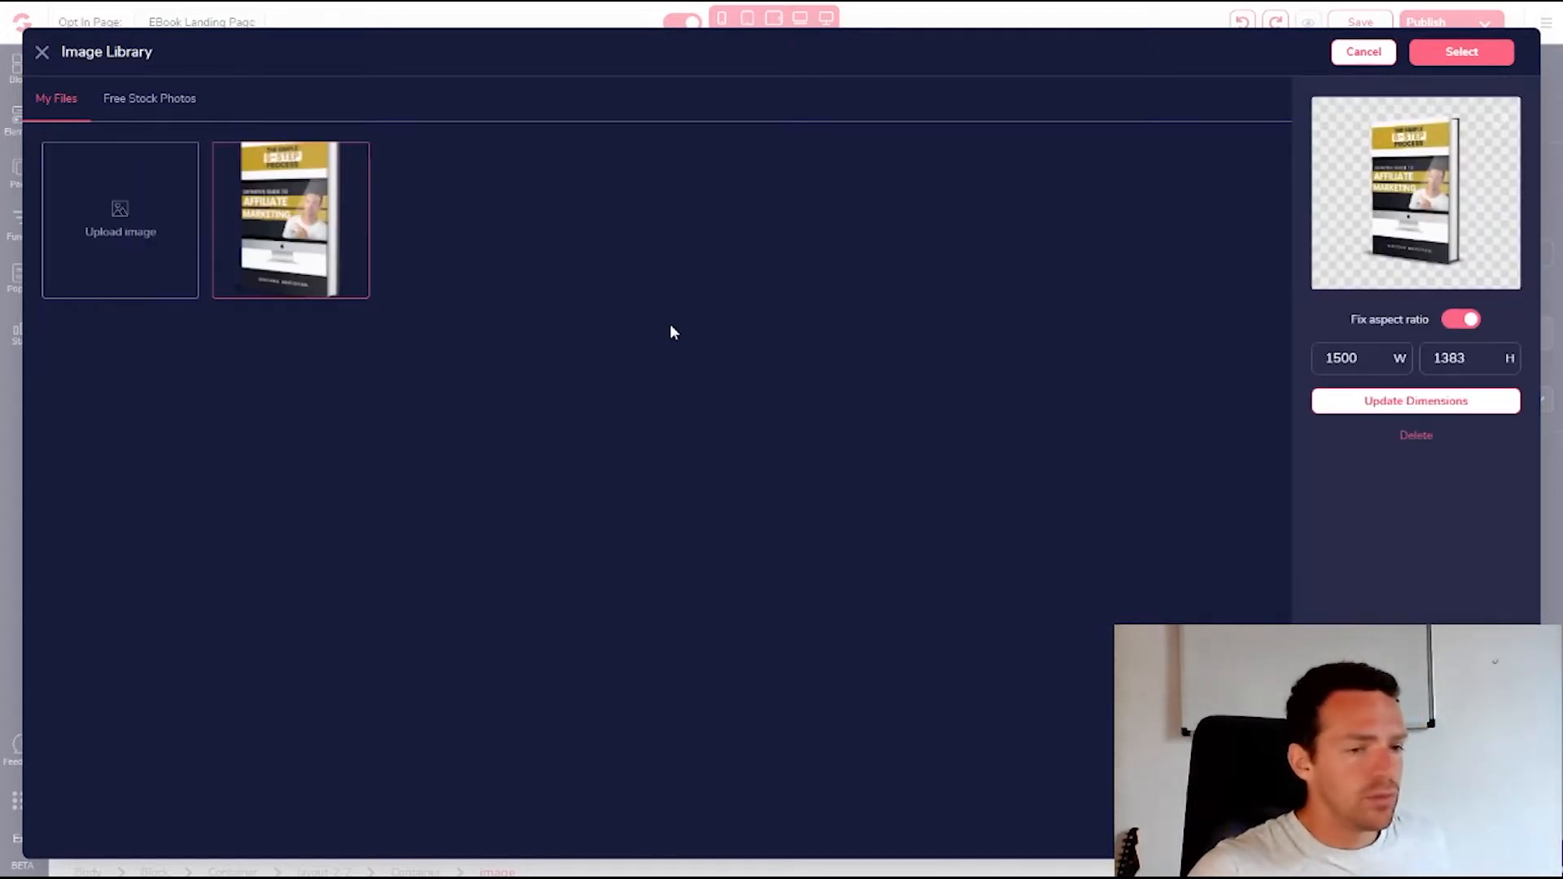
click(1463, 57)
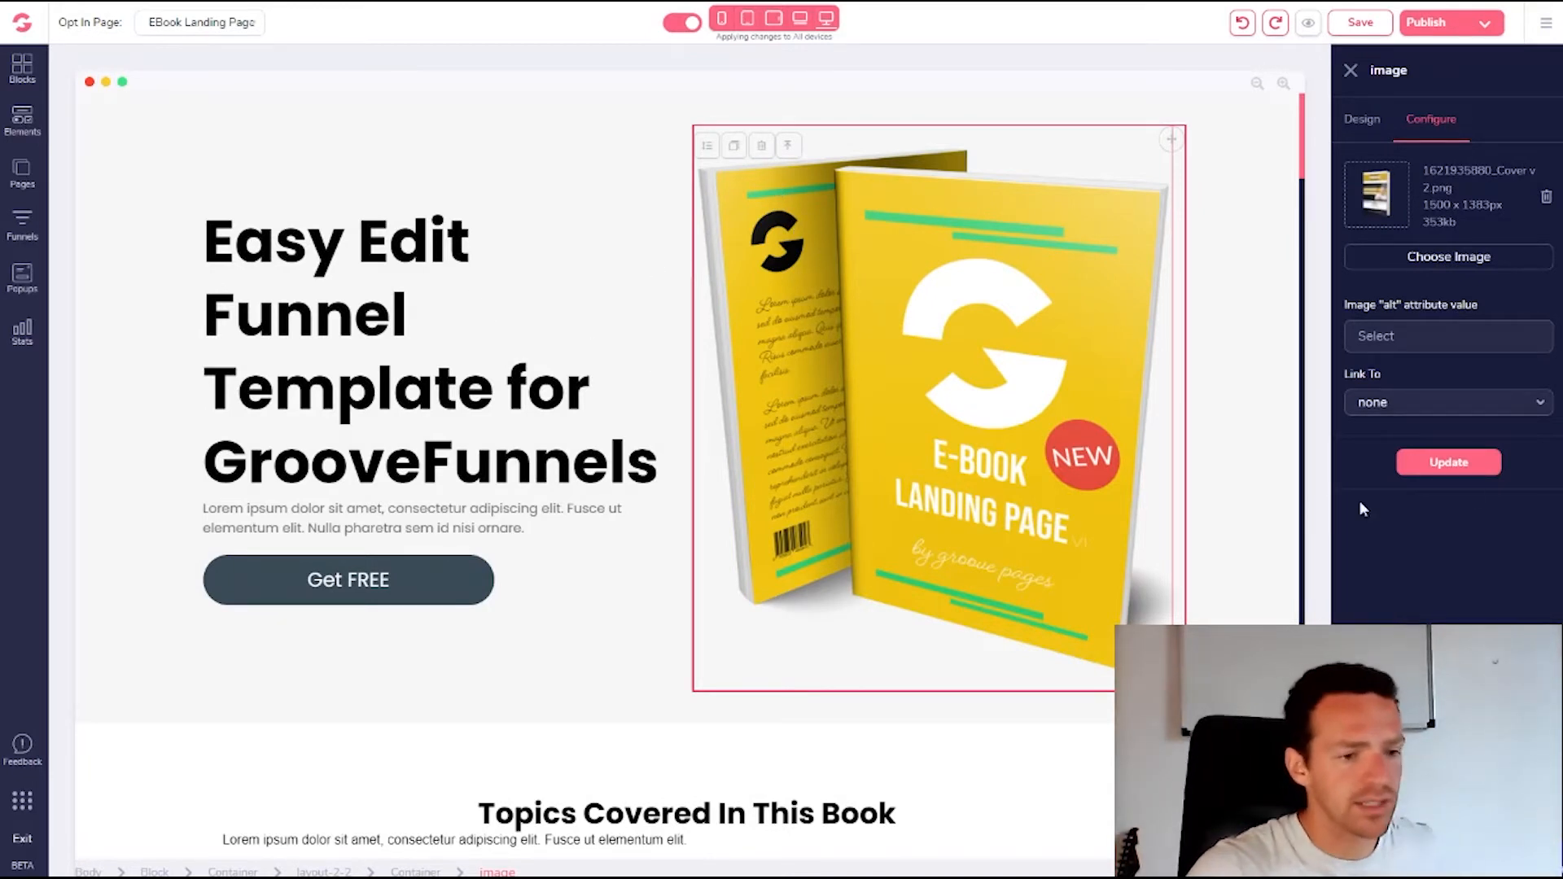
click(1449, 464)
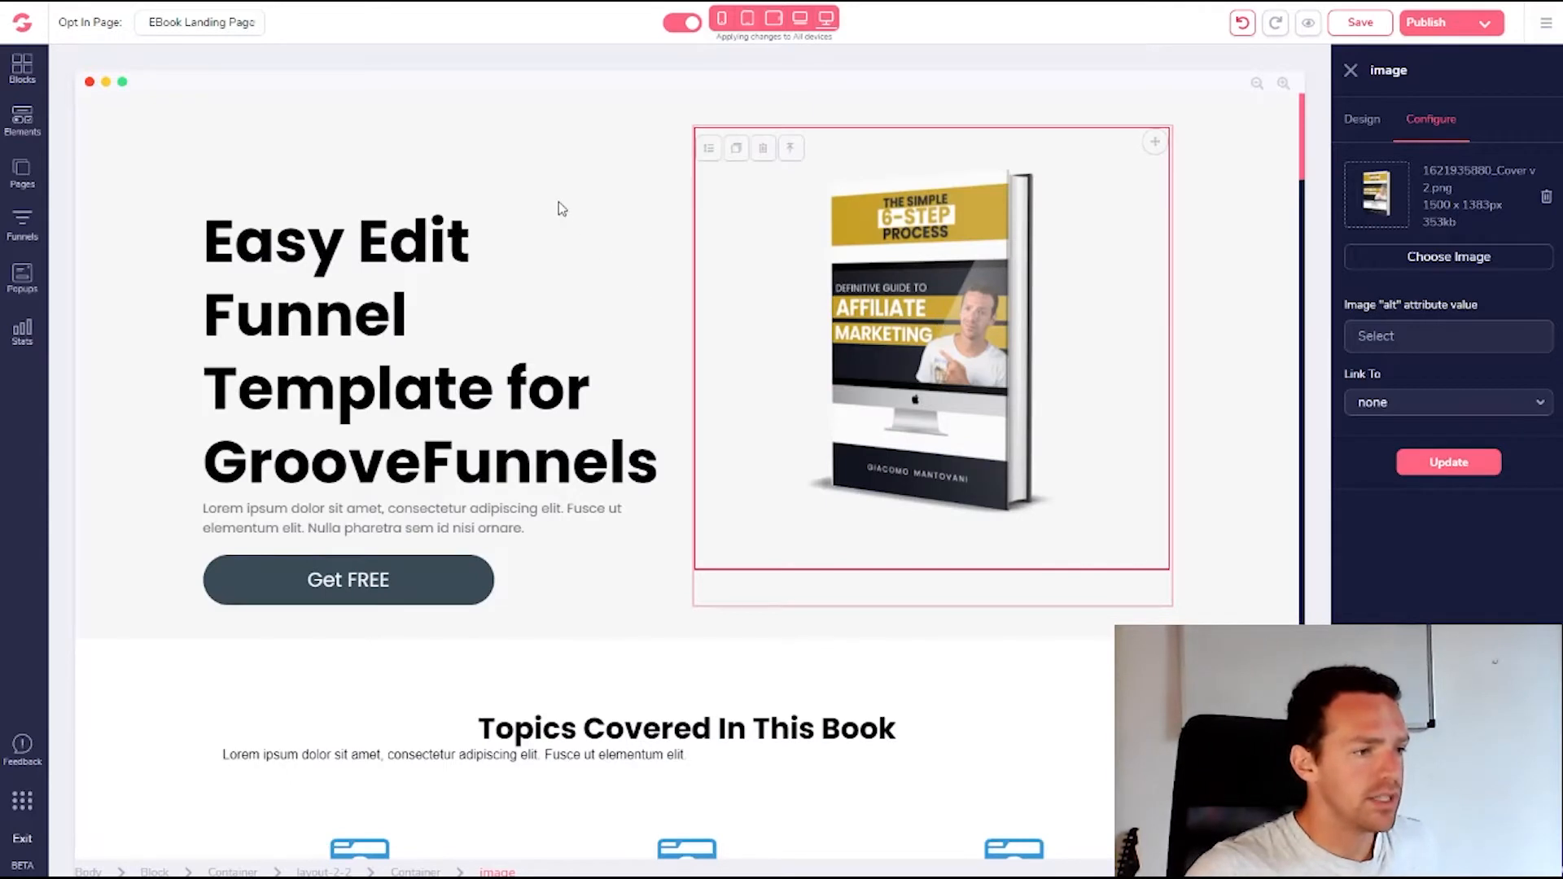
click(405, 323)
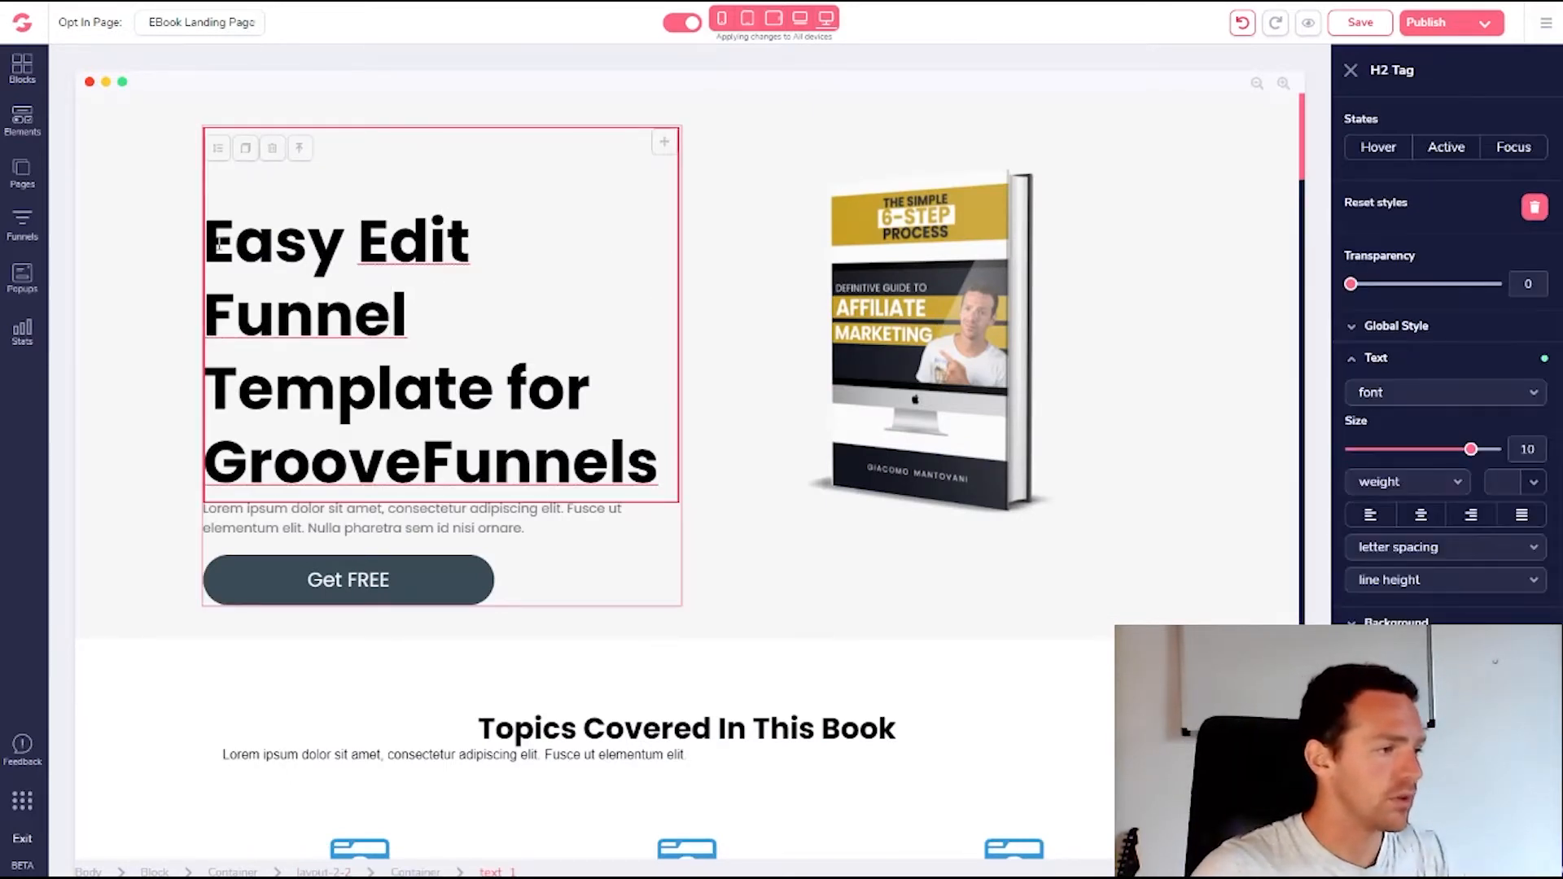
Replace the hero heading with "Affiliate Marketing Secrets Revelaed" in quotes
mouse_move(218, 244)
mouse_down()
mouse_move(534, 461)
mouse_move(627, 464)
mouse_move(388, 361)
mouse_move(234, 245)
mouse_up()
key(BackSpace)
key(Delete)
key(BackSpace)
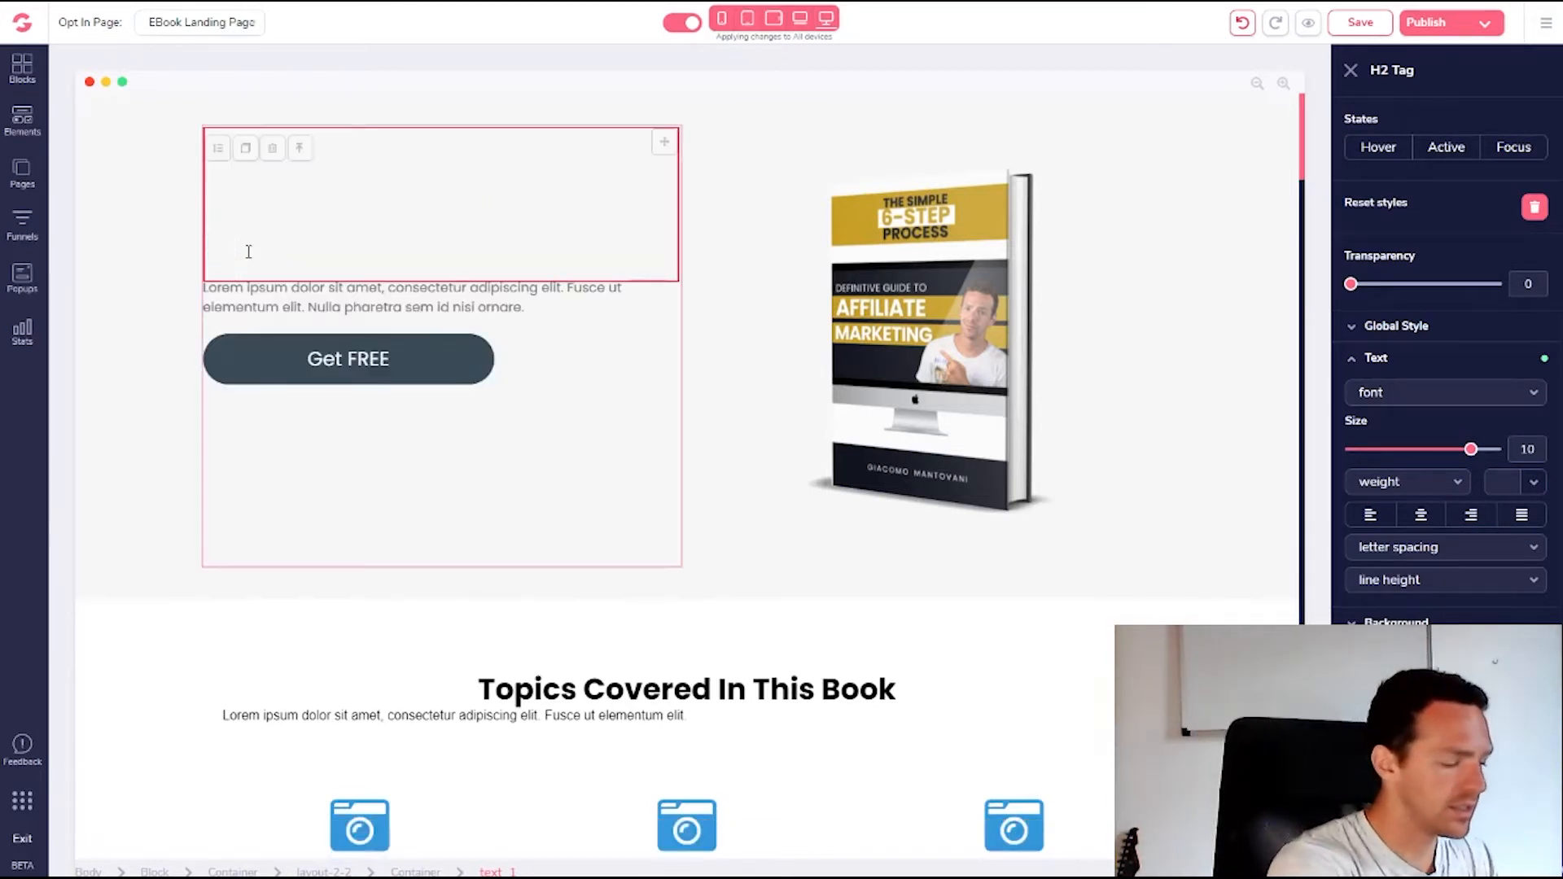
text(Affiliate Marke)
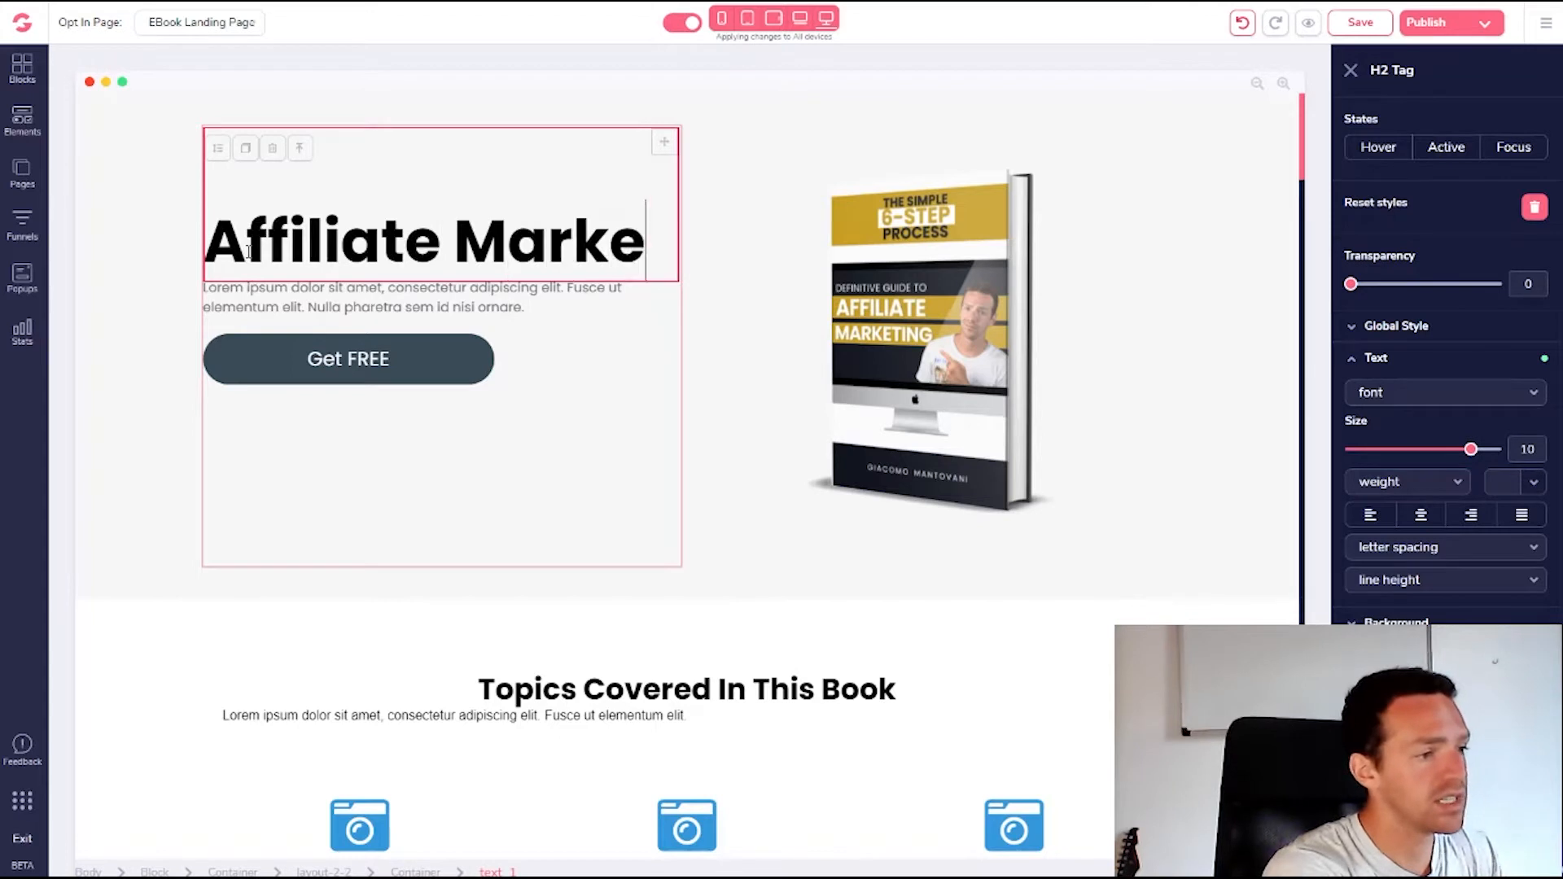
text(ting Sectre)
key(BackSpace)
key(BackSpace)
key(BackSpace)
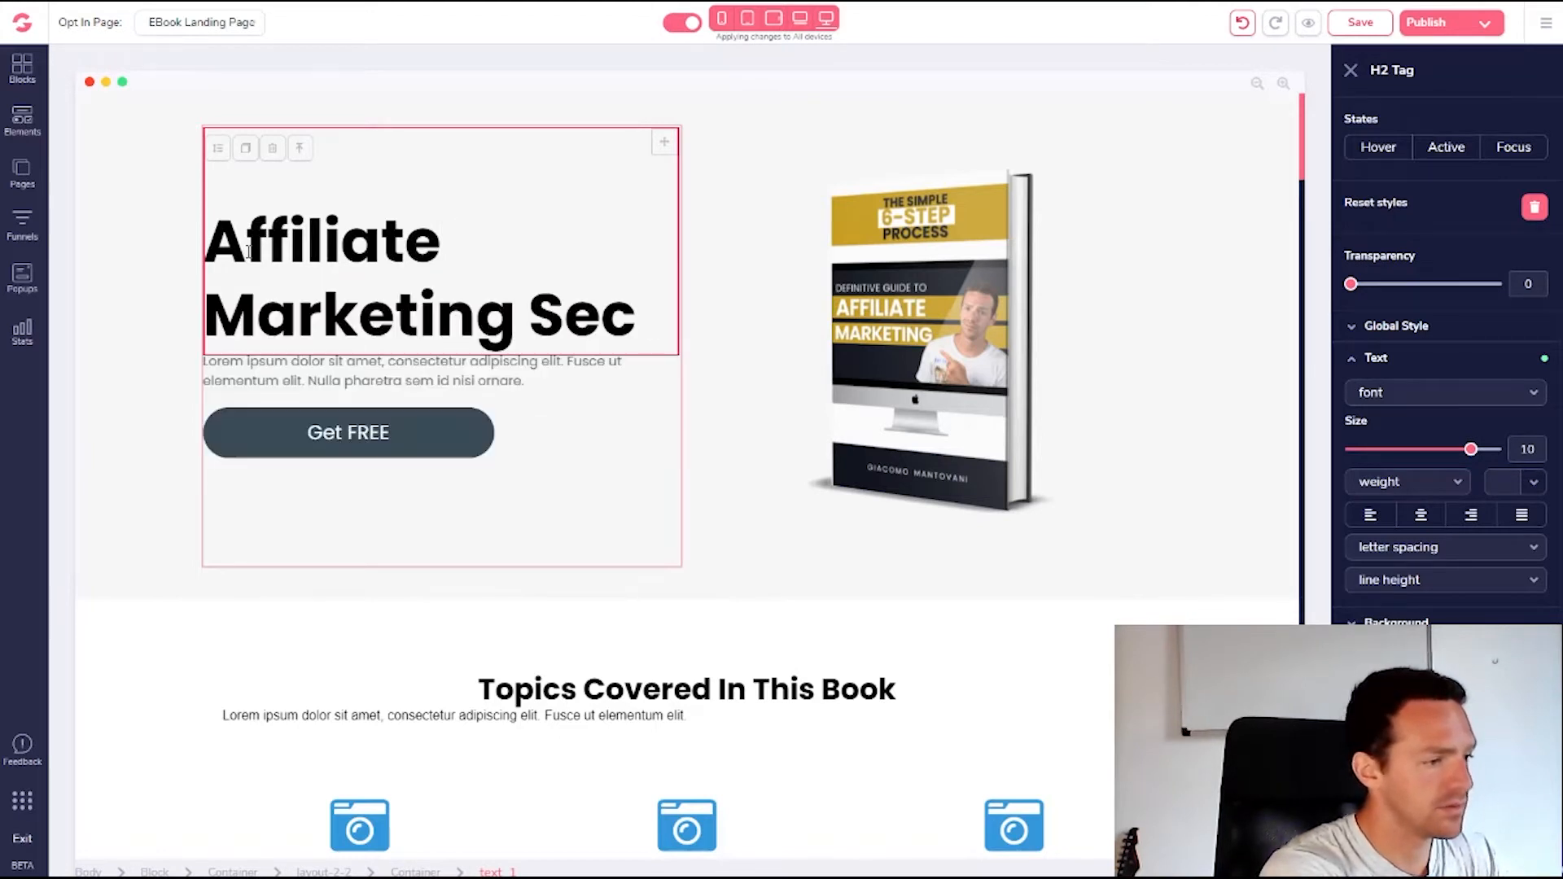
text(rets )
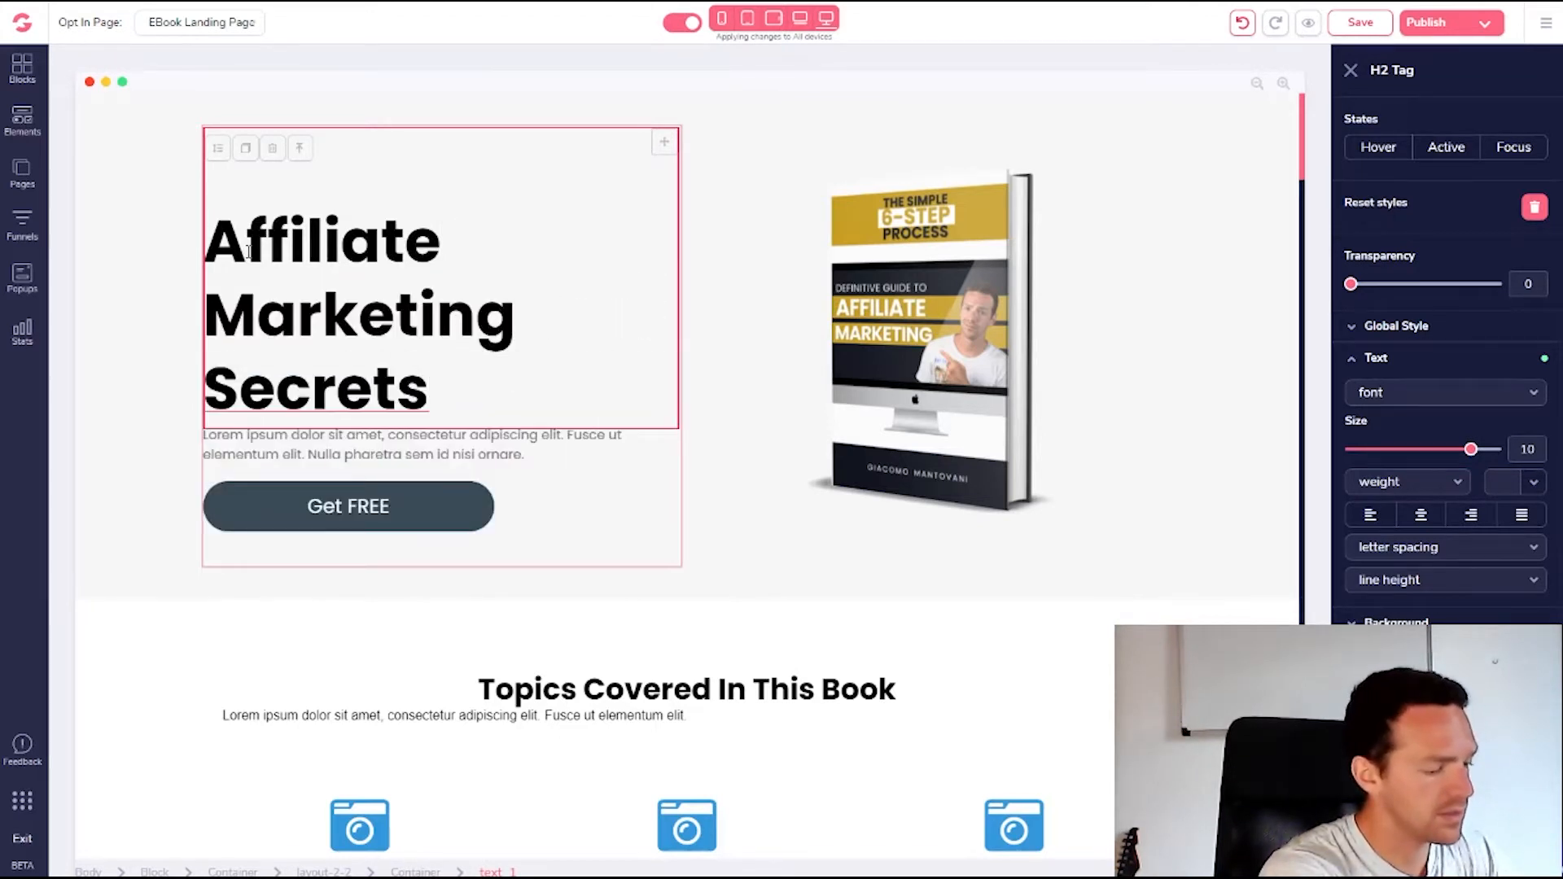
text(Revelaed)
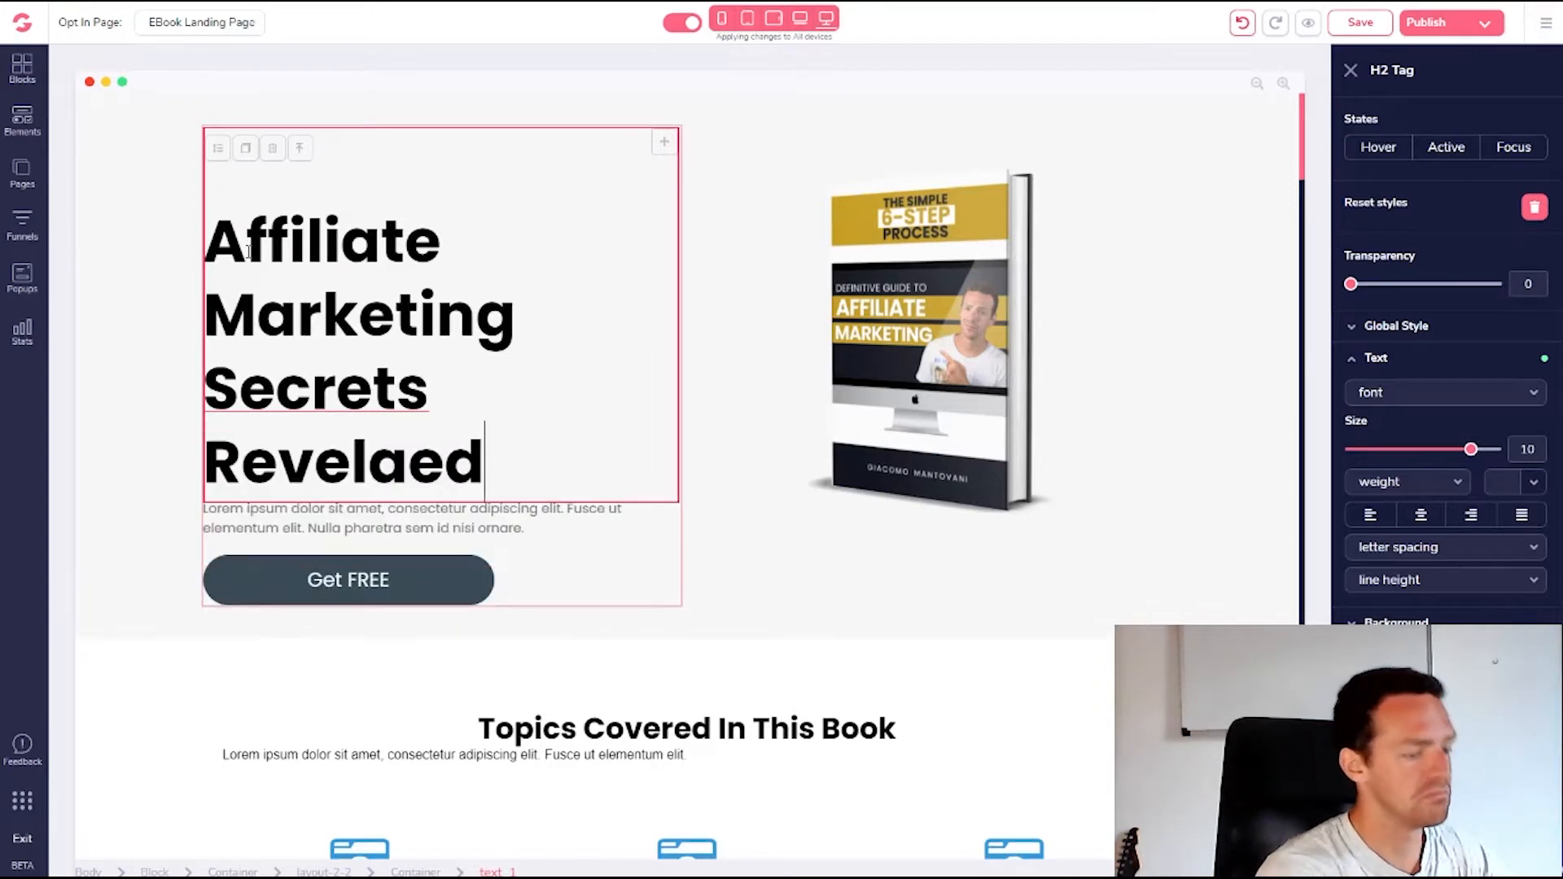
text(")
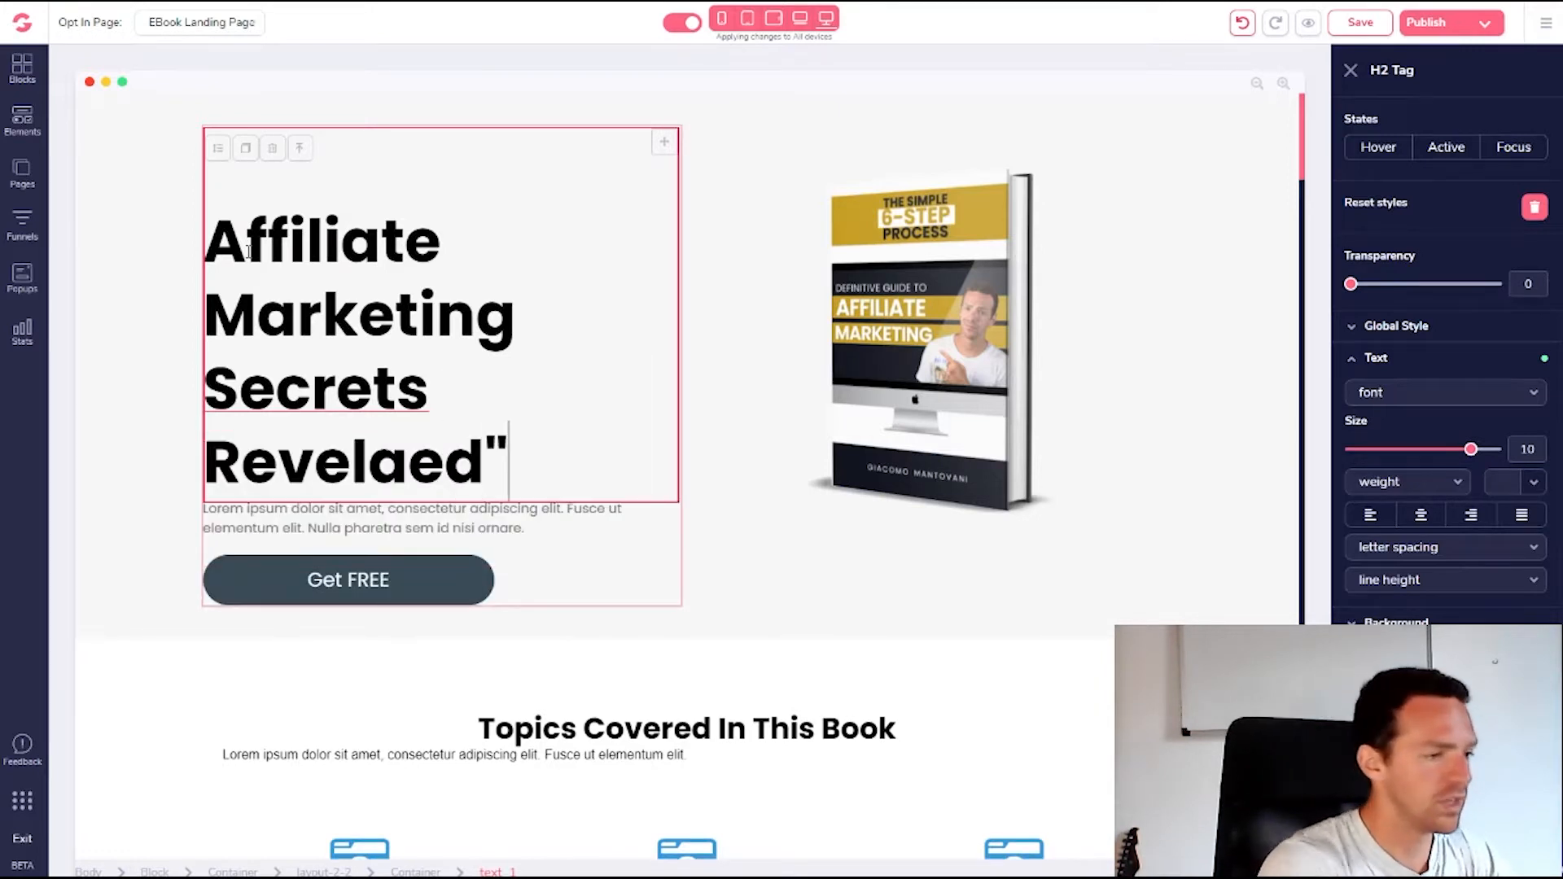
click(208, 241)
text(")
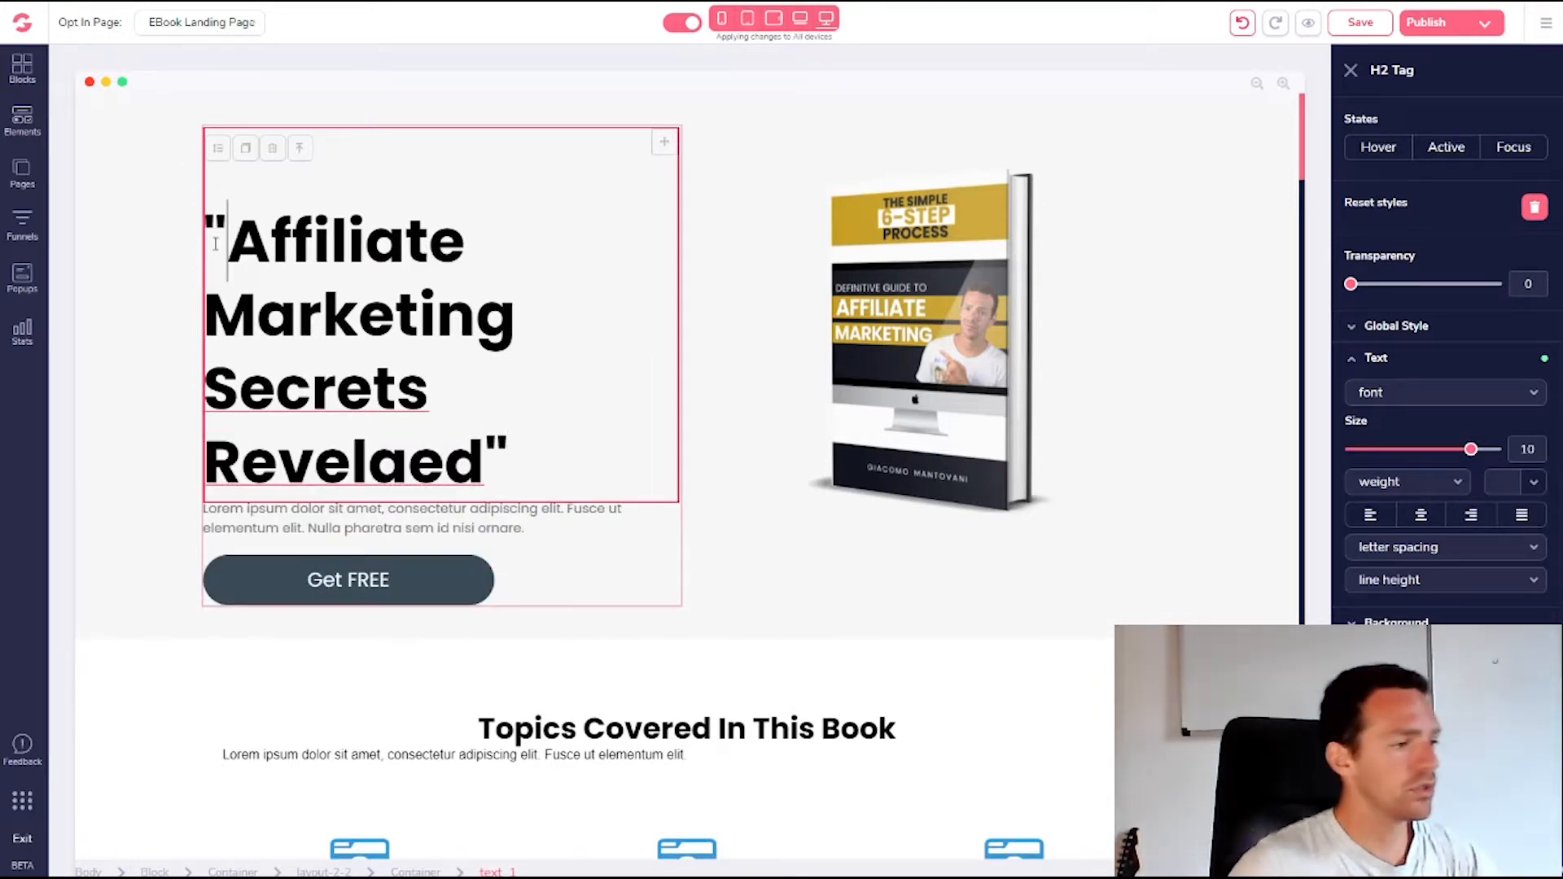
Reduce the headline text size from 10 to 9 so it fits on two lines
click(476, 317)
drag(1473, 457, 1462, 460)
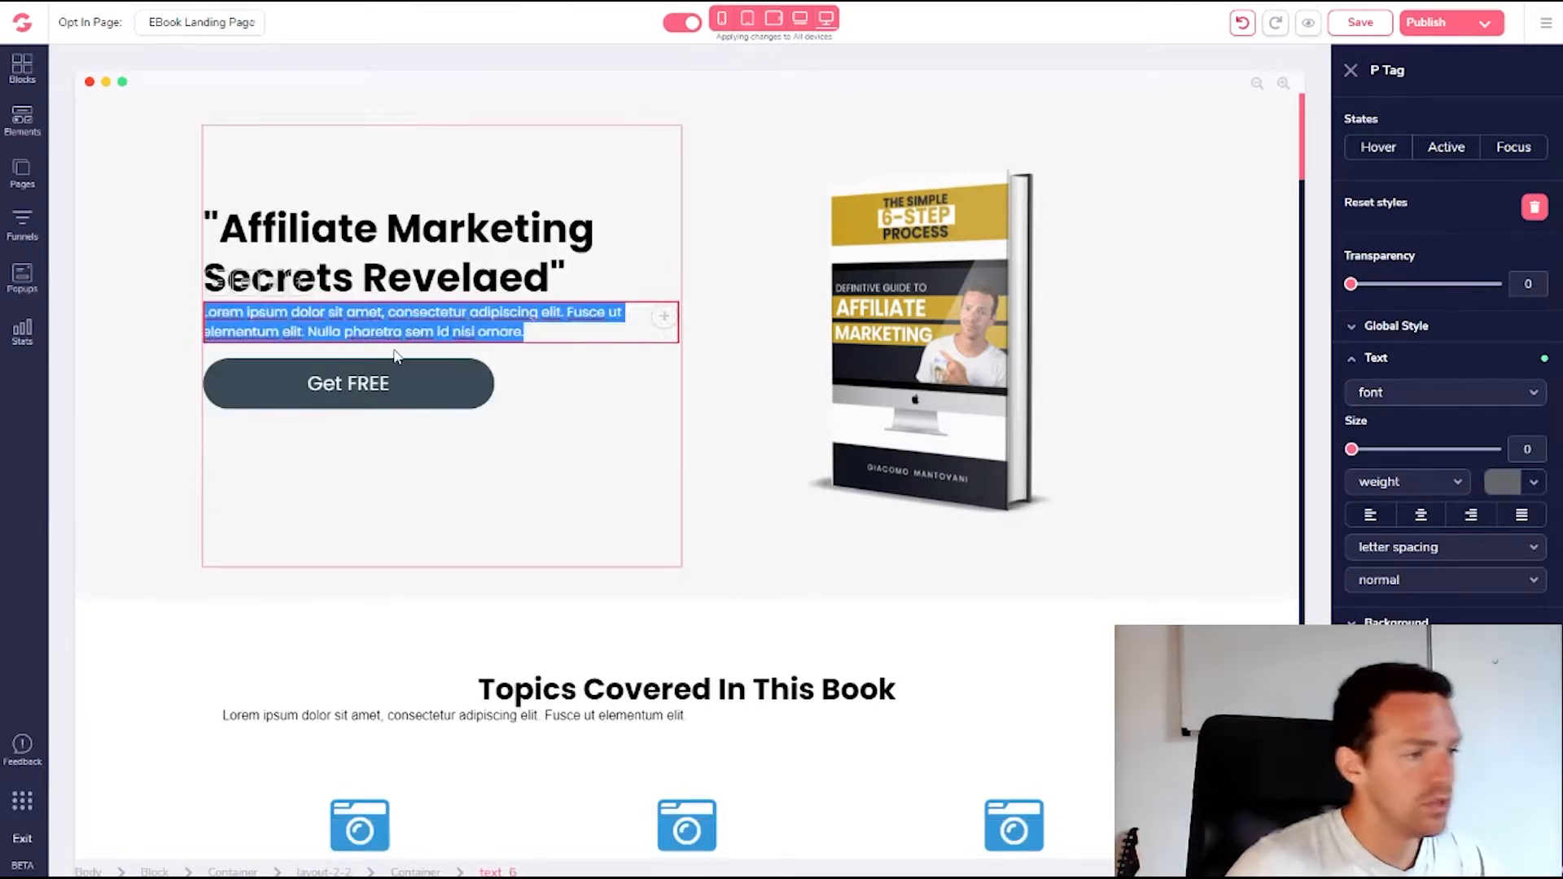
click(401, 352)
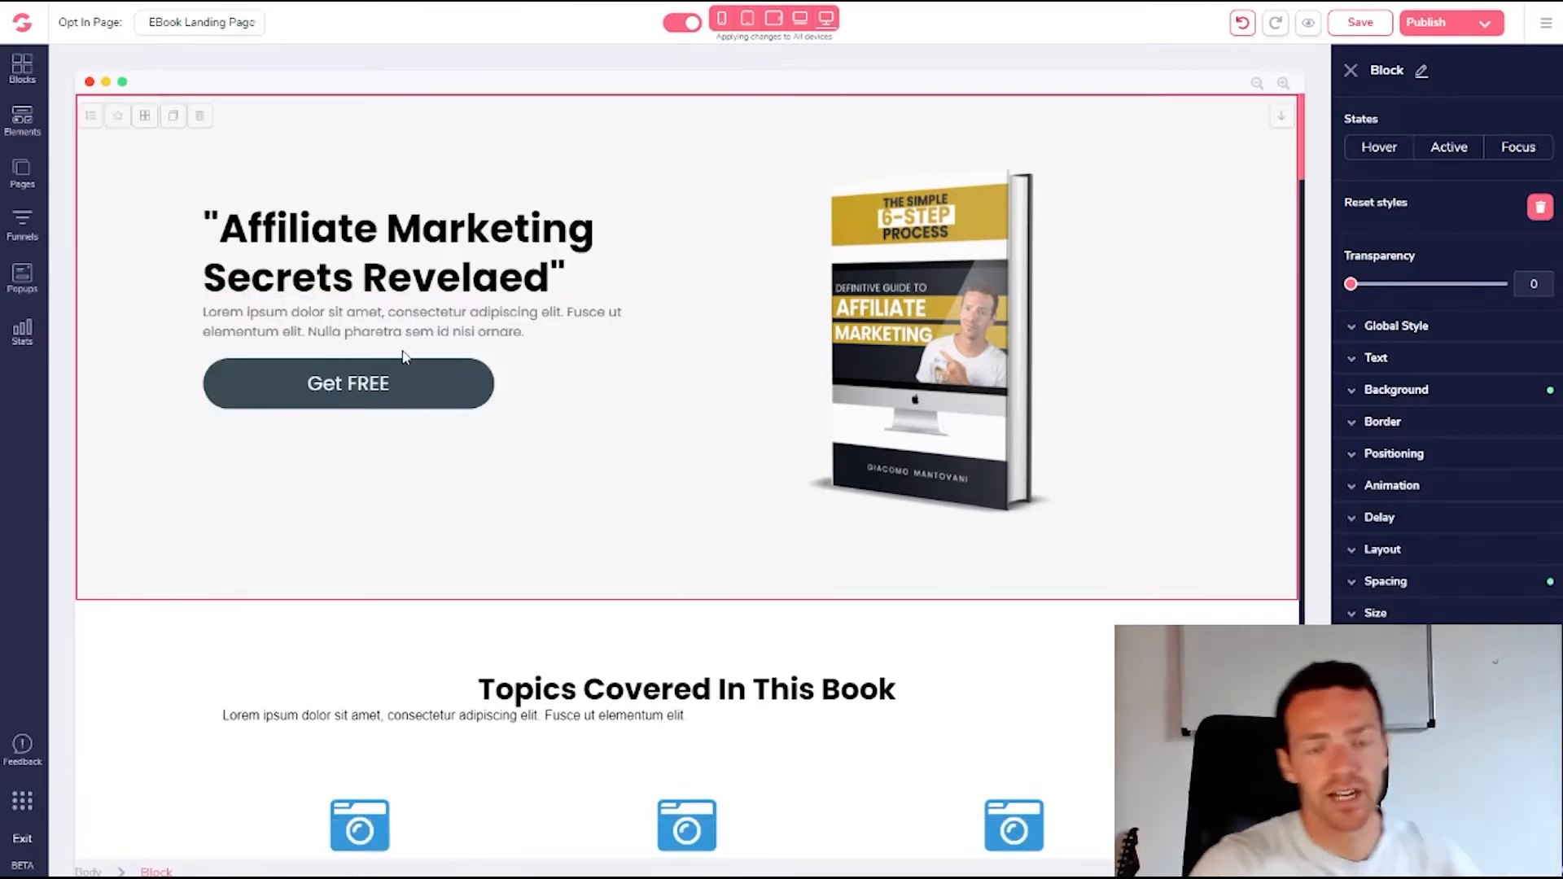
Overwrite most of the lorem paragraph so it reads "Lorem ipsumfgdfghsid nisi ornare."
click(440, 329)
click(438, 330)
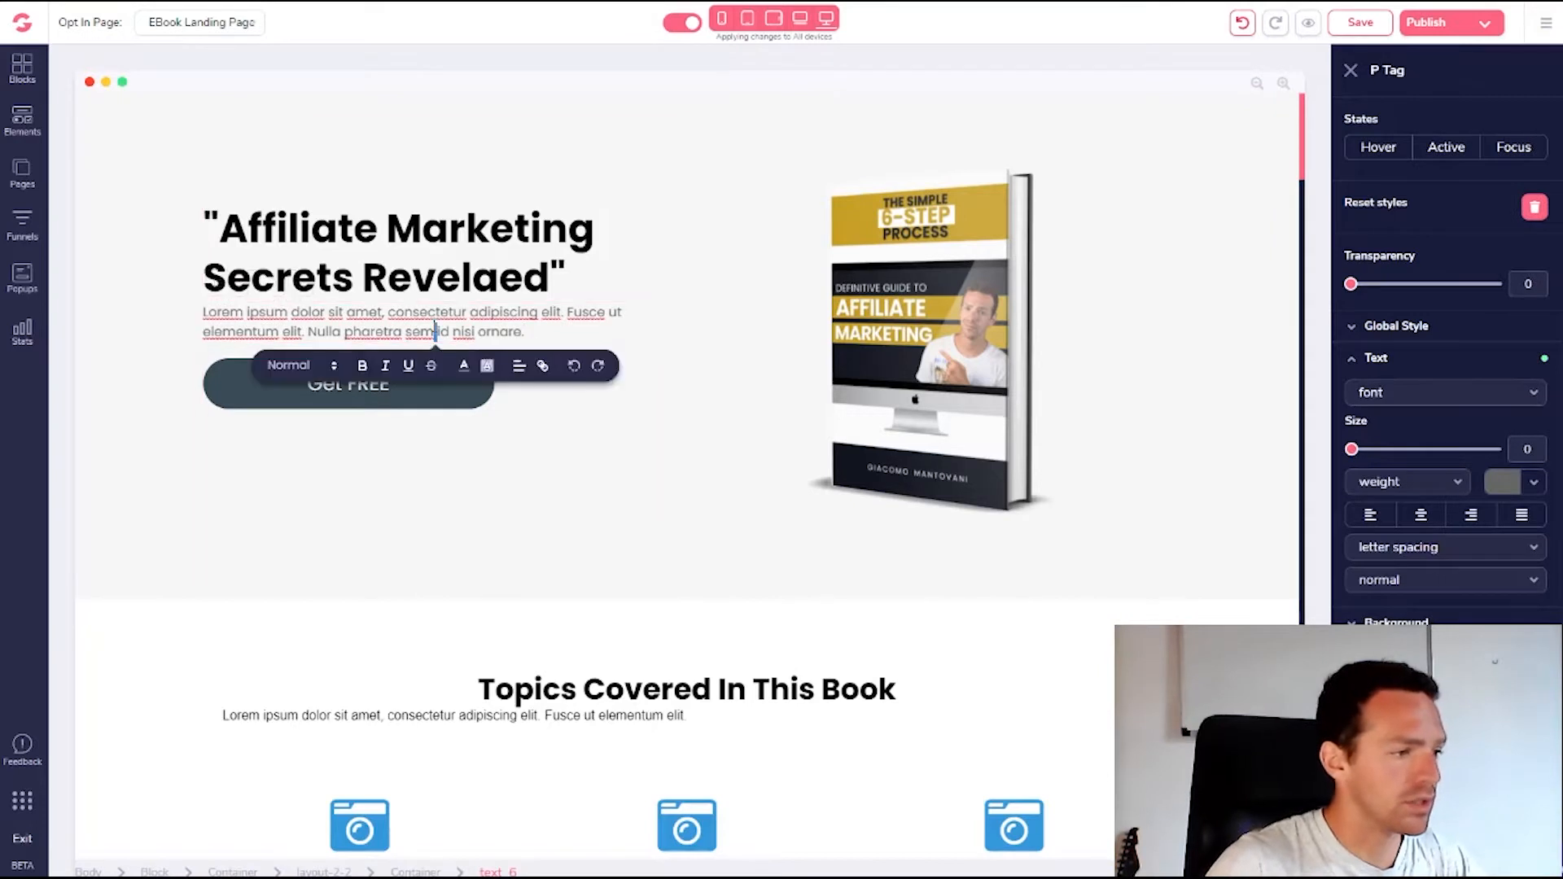
drag(437, 331, 288, 312)
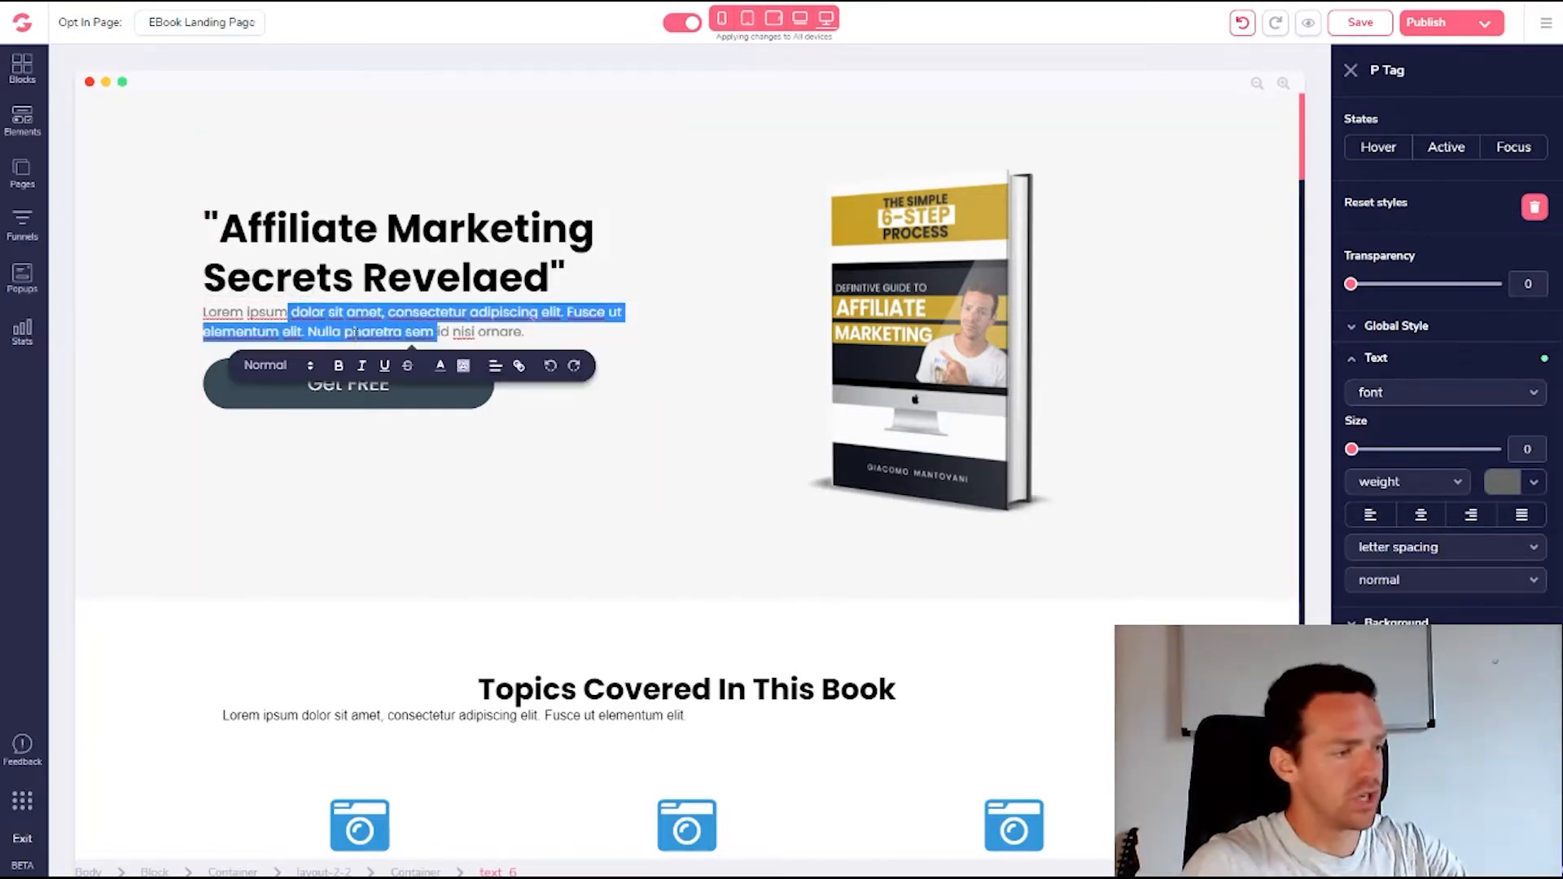
text(fgdfghs)
click(434, 315)
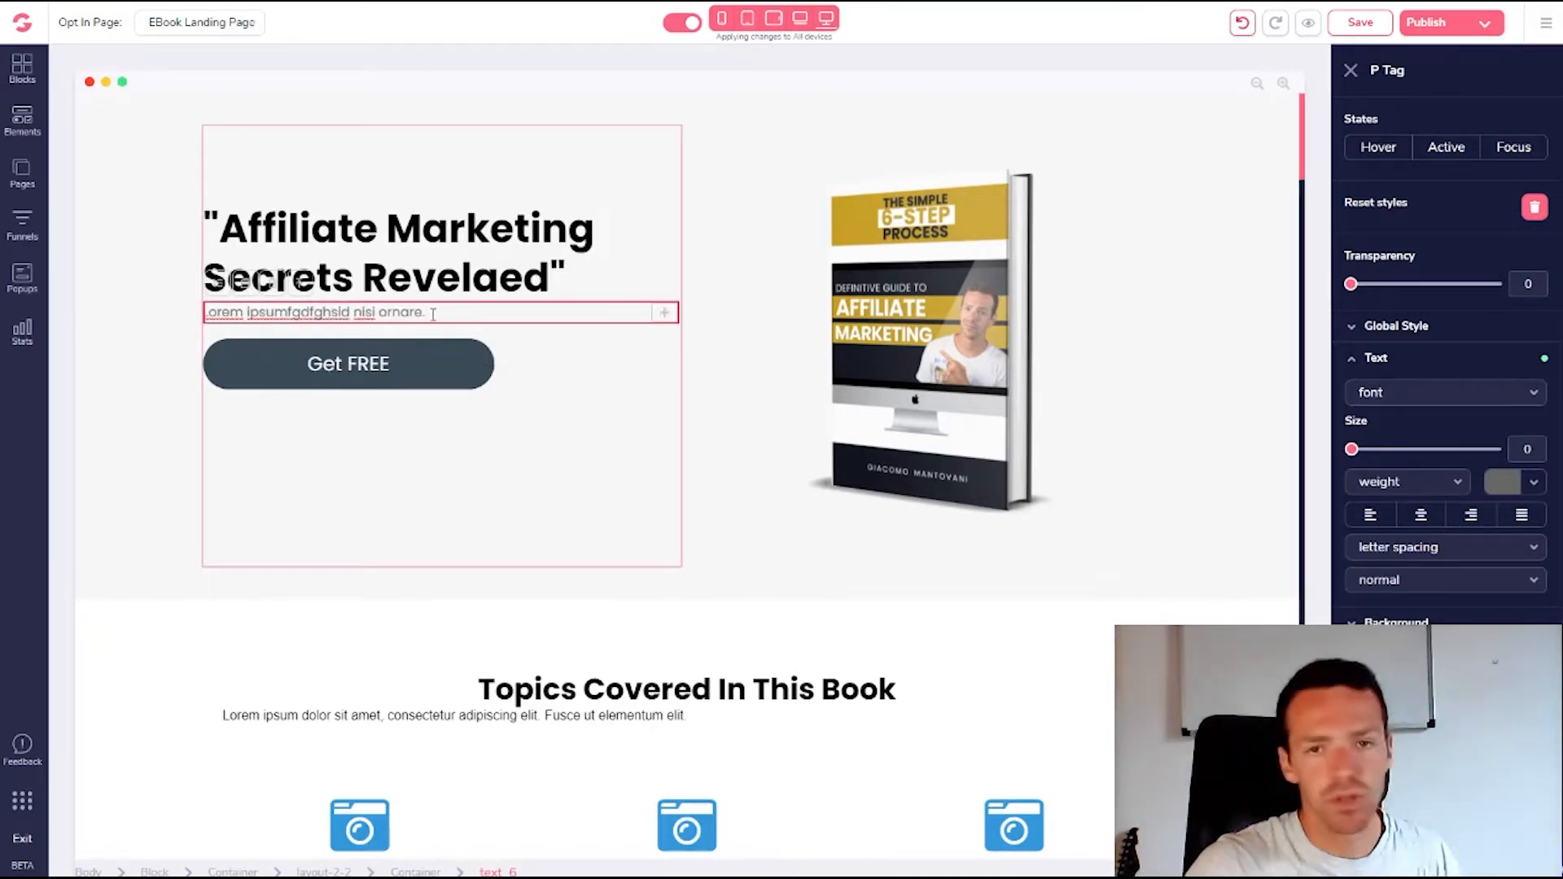
click(425, 372)
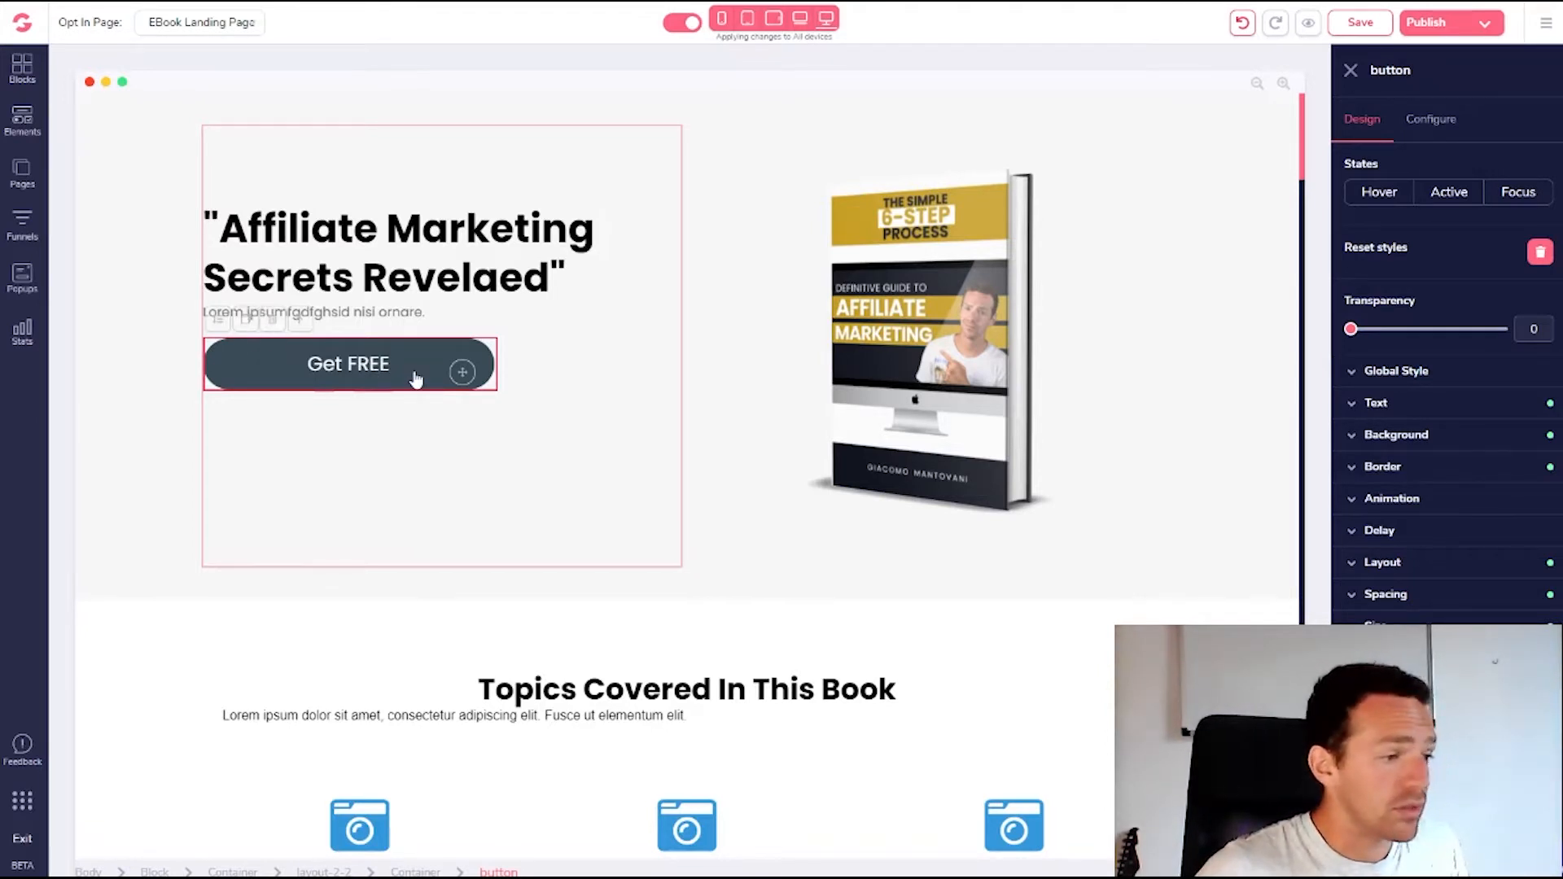
click(1433, 122)
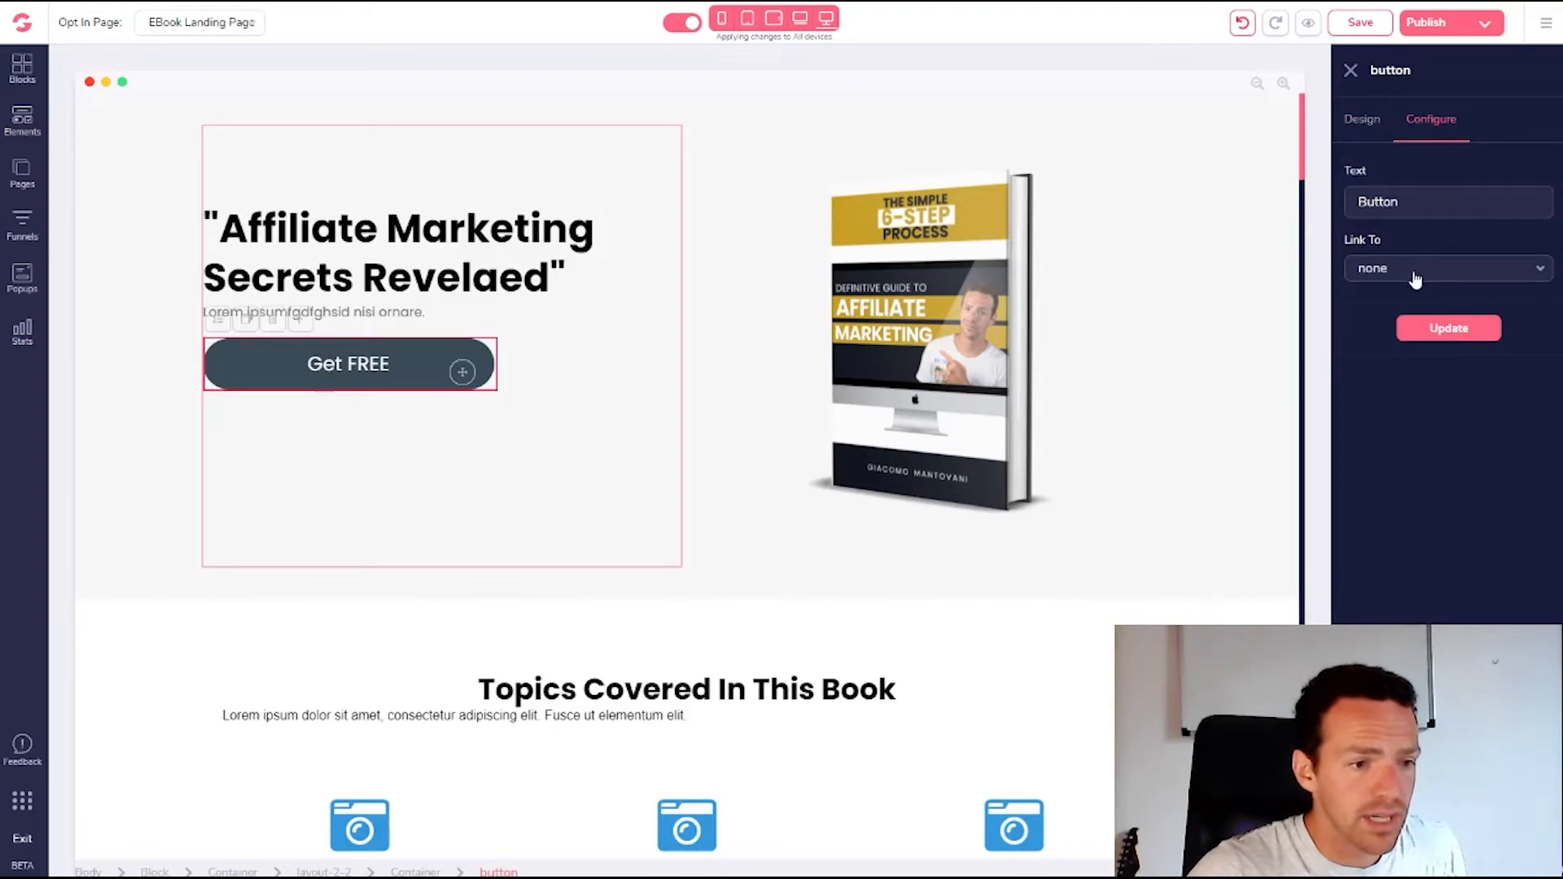
scroll(627, 377, down, 10)
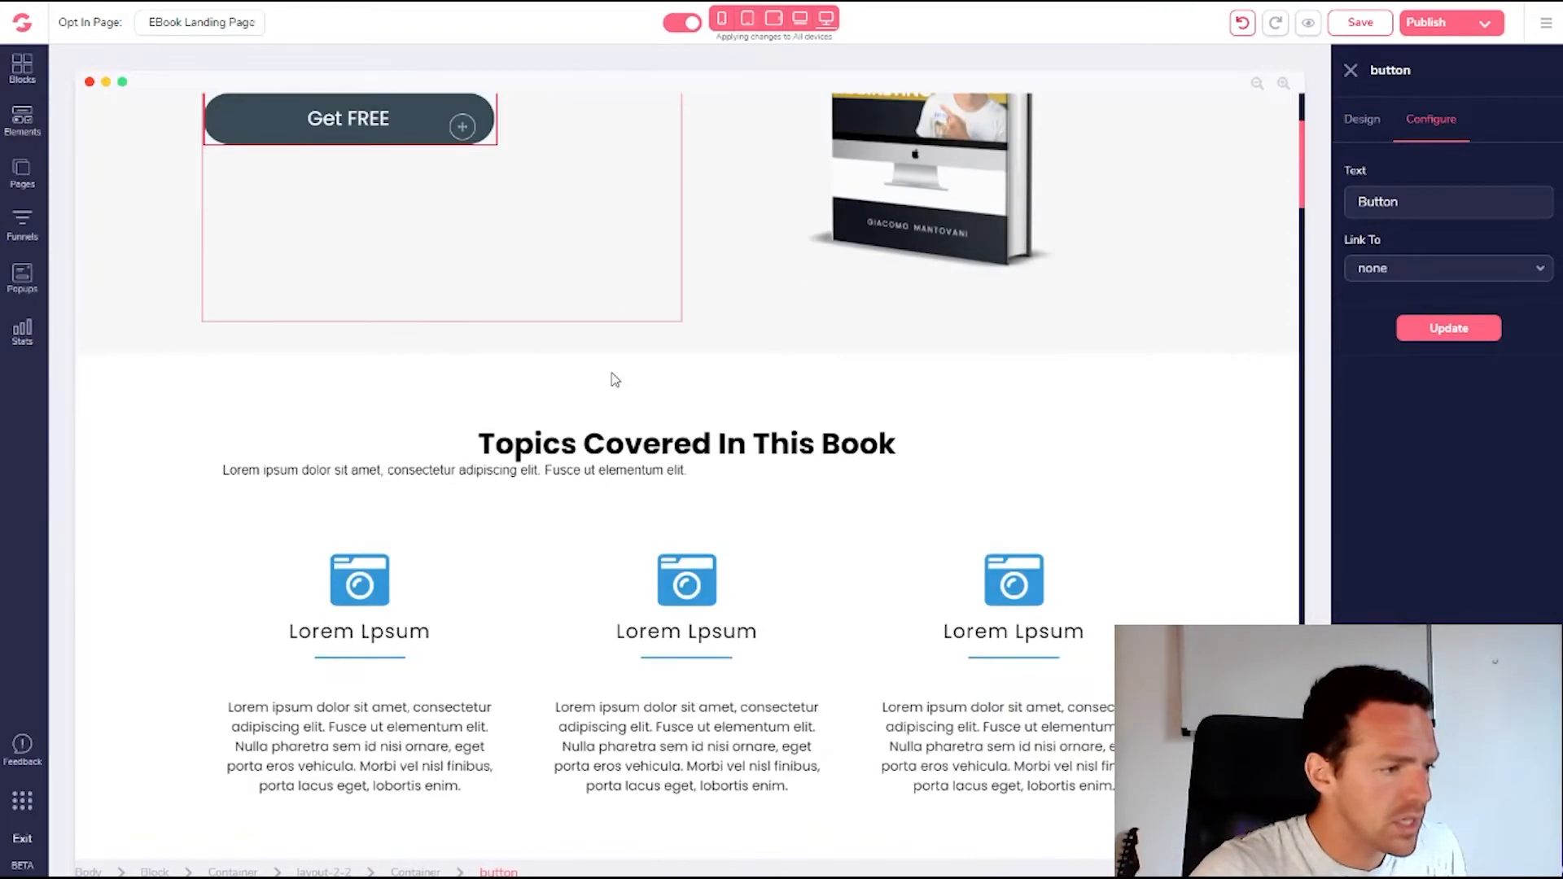
scroll(619, 427, down, 10)
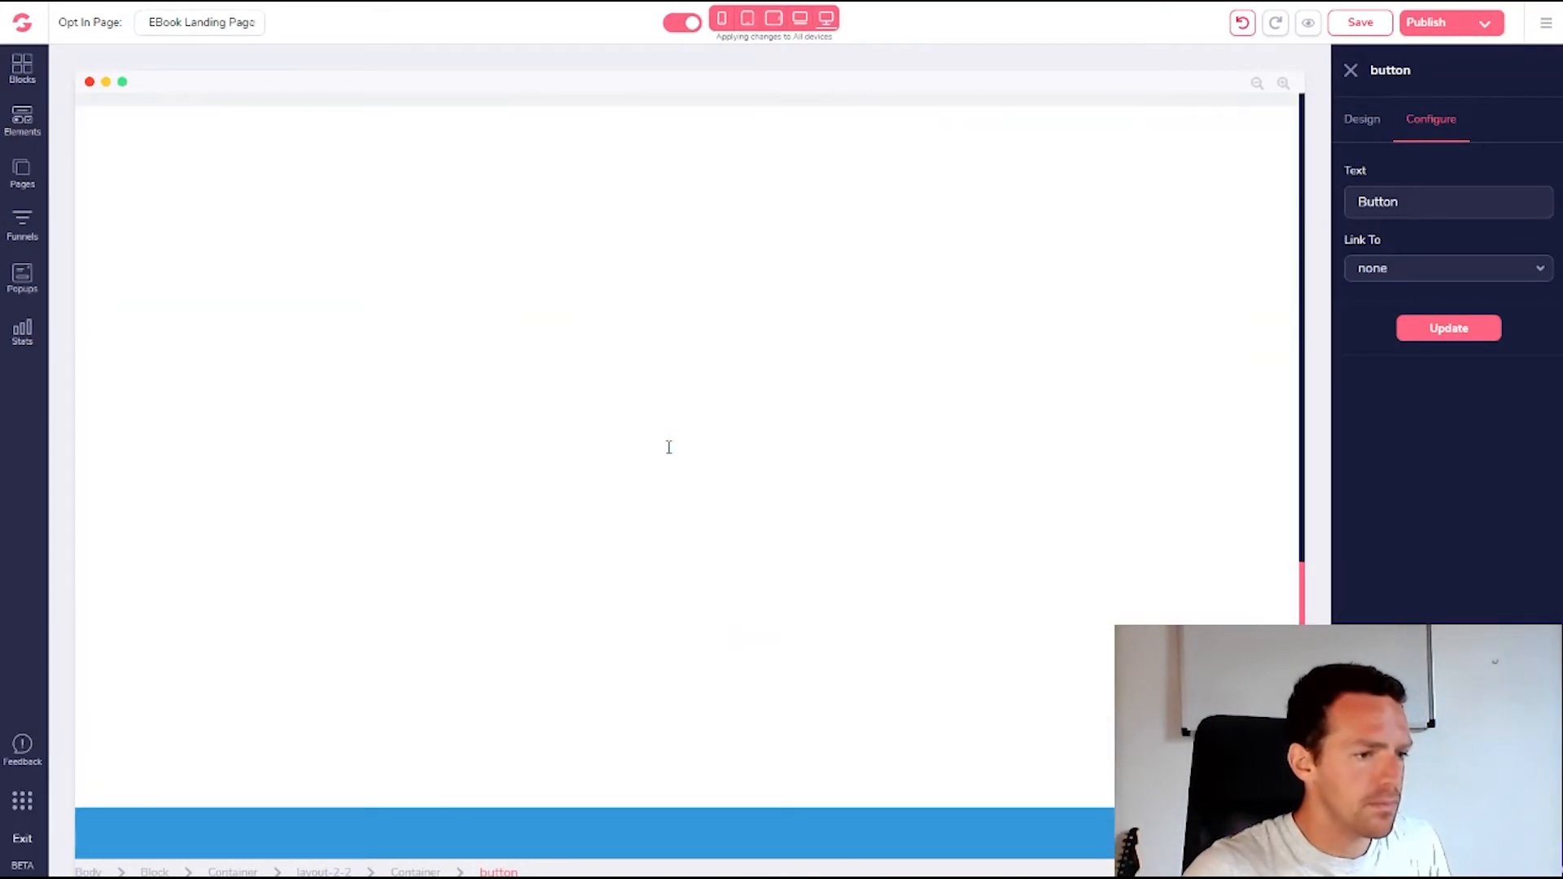
scroll(669, 446, up, 7)
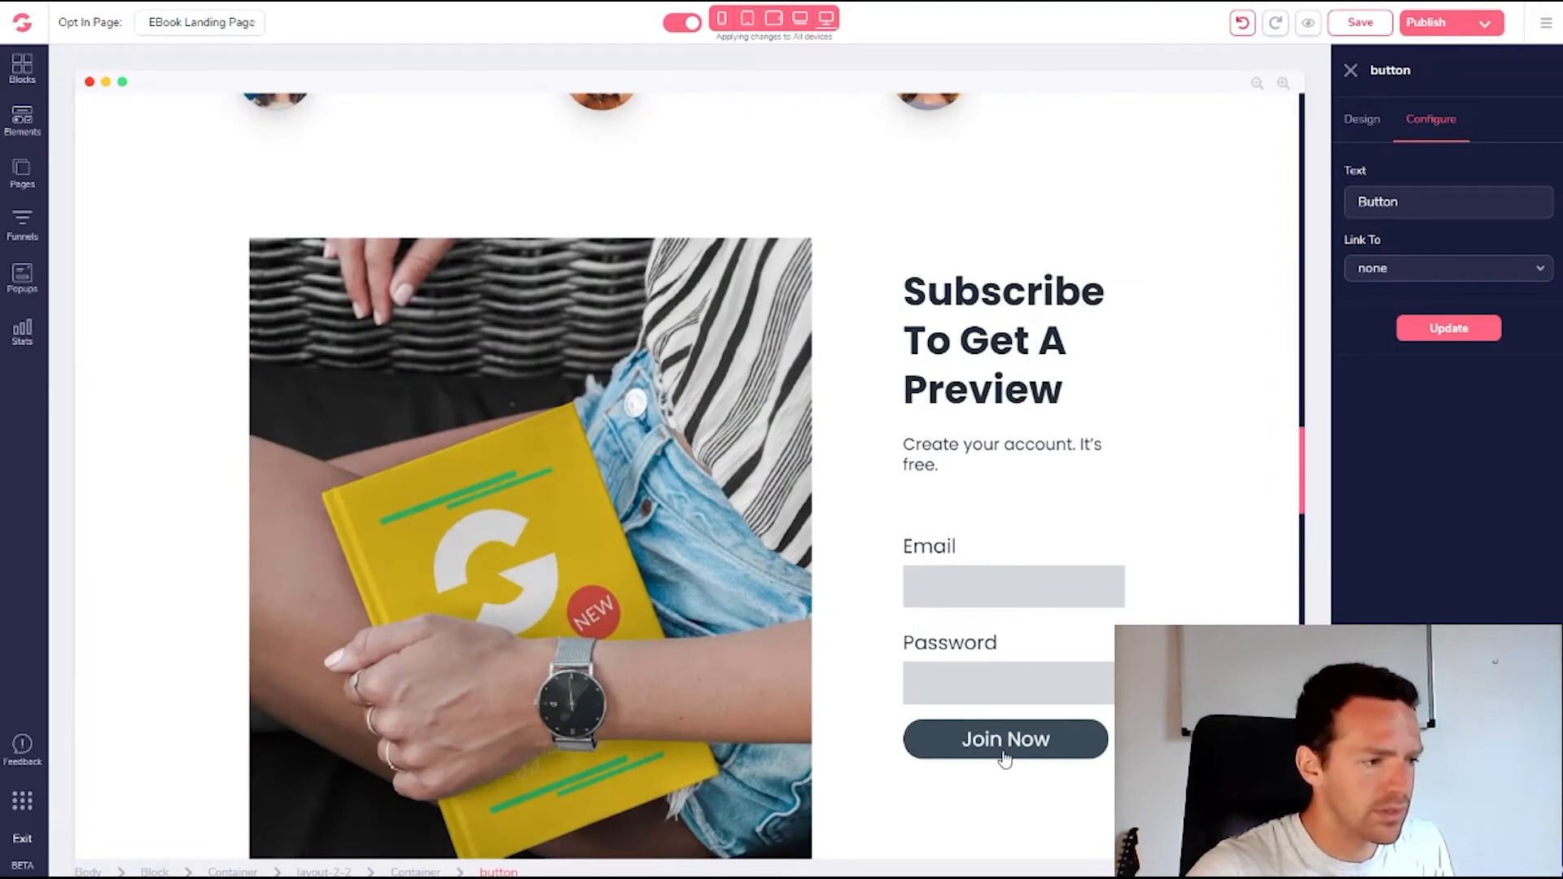
drag(1291, 504, 1255, 84)
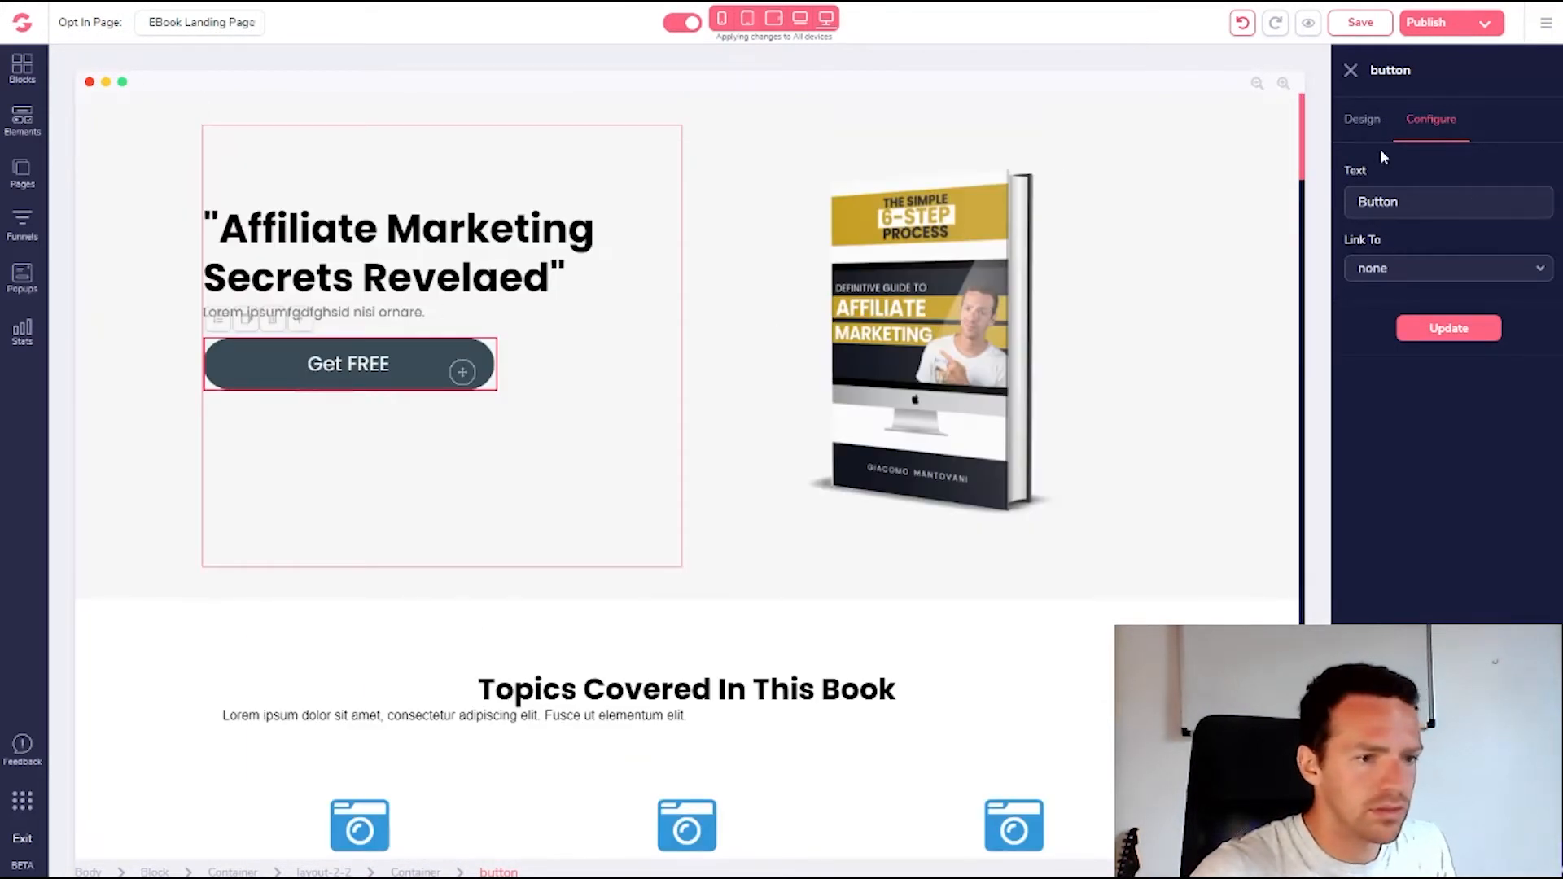
click(1362, 120)
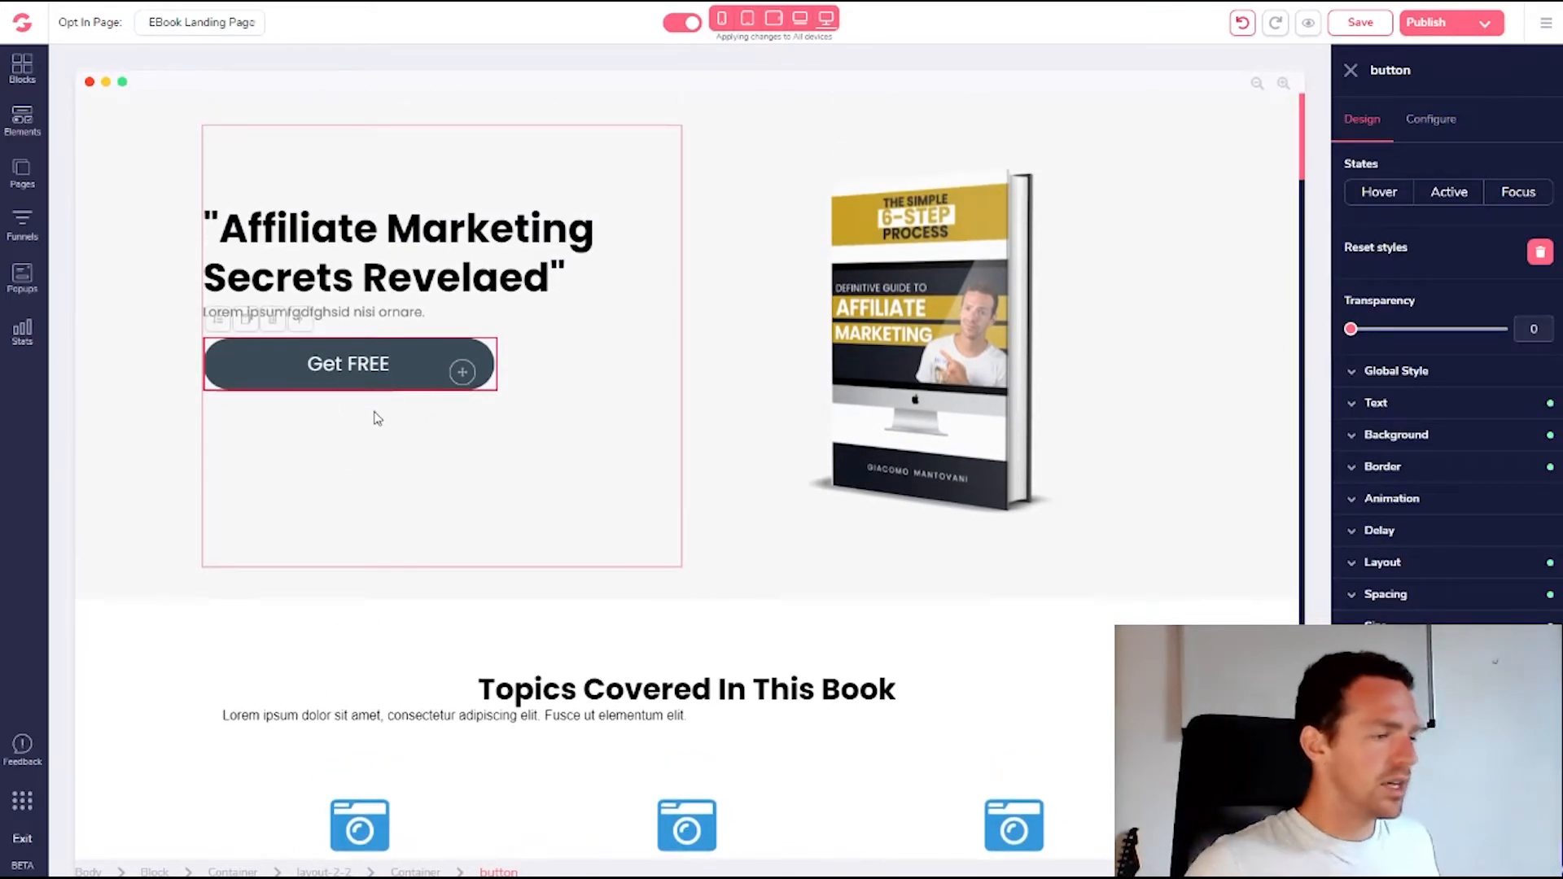
click(380, 377)
click(380, 377)
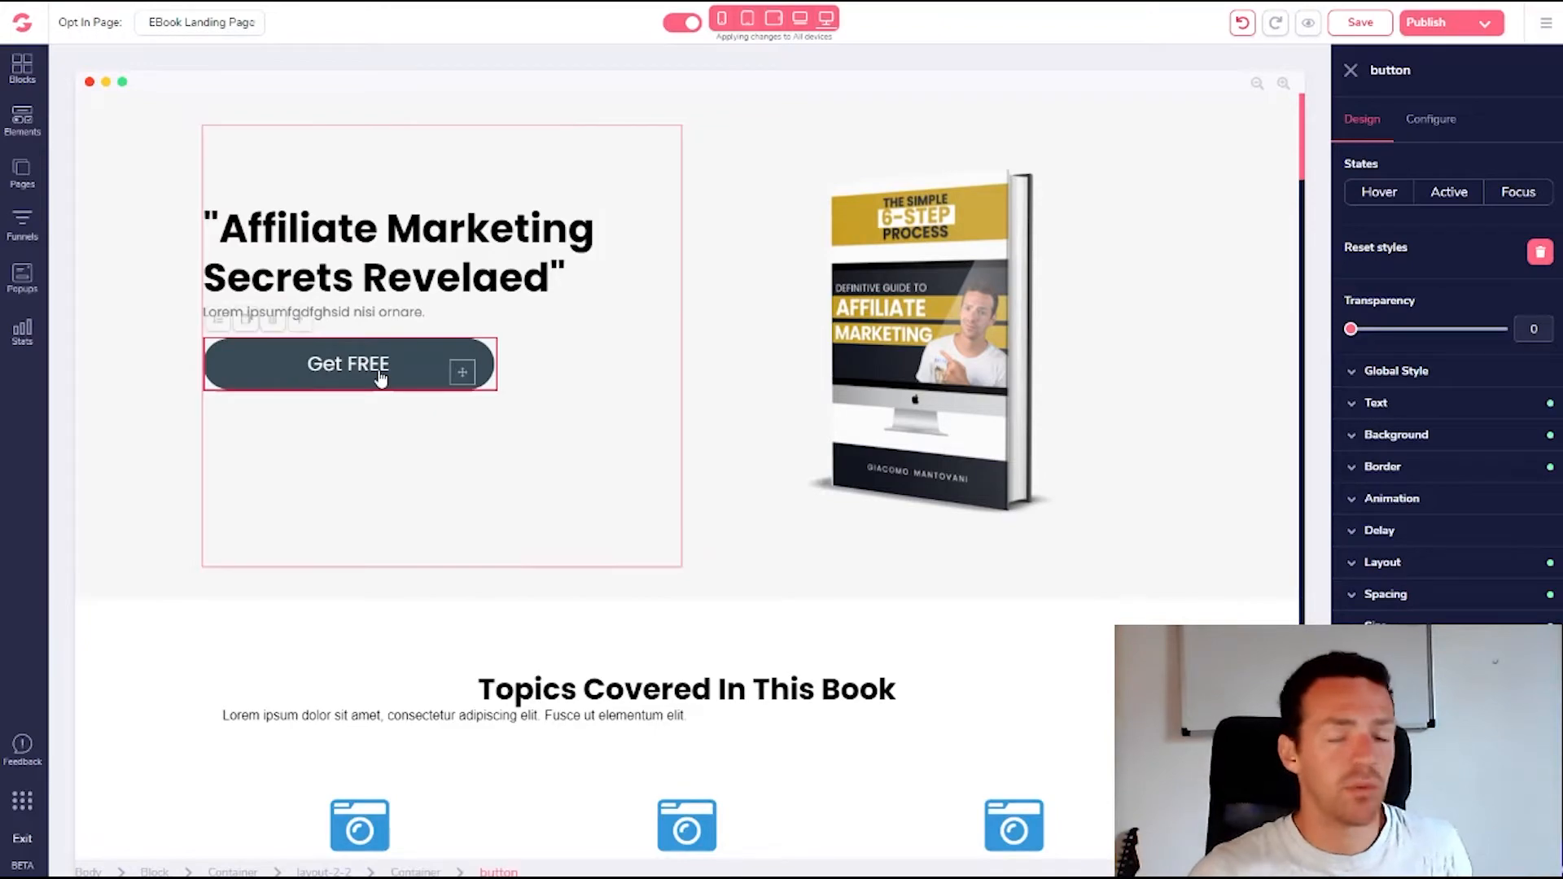
scroll(381, 377, down, 20)
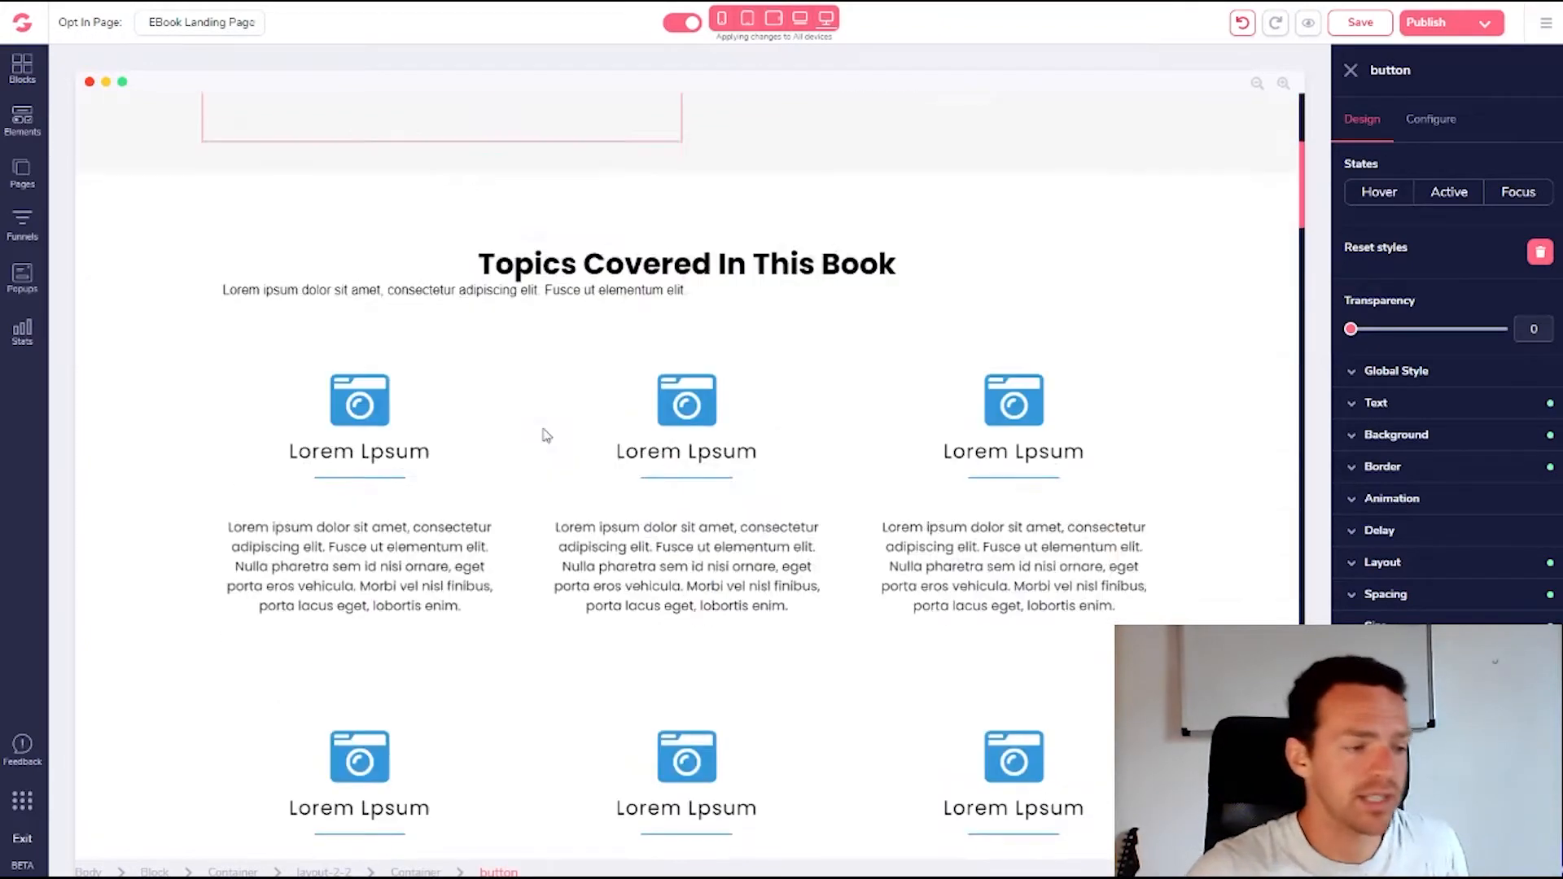
scroll(951, 505, down, 10)
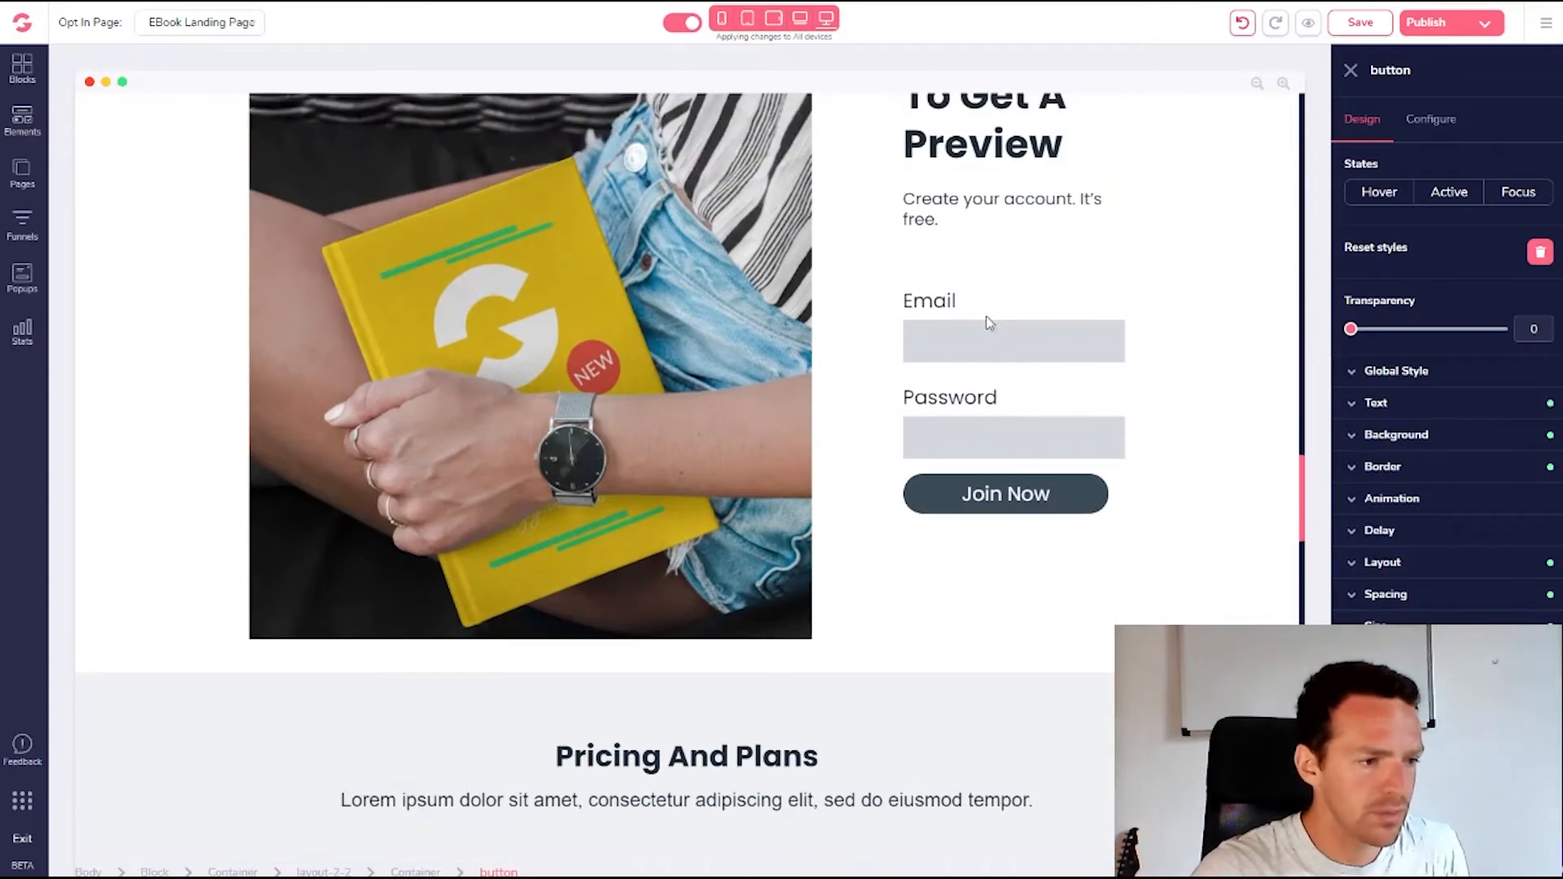
click(919, 339)
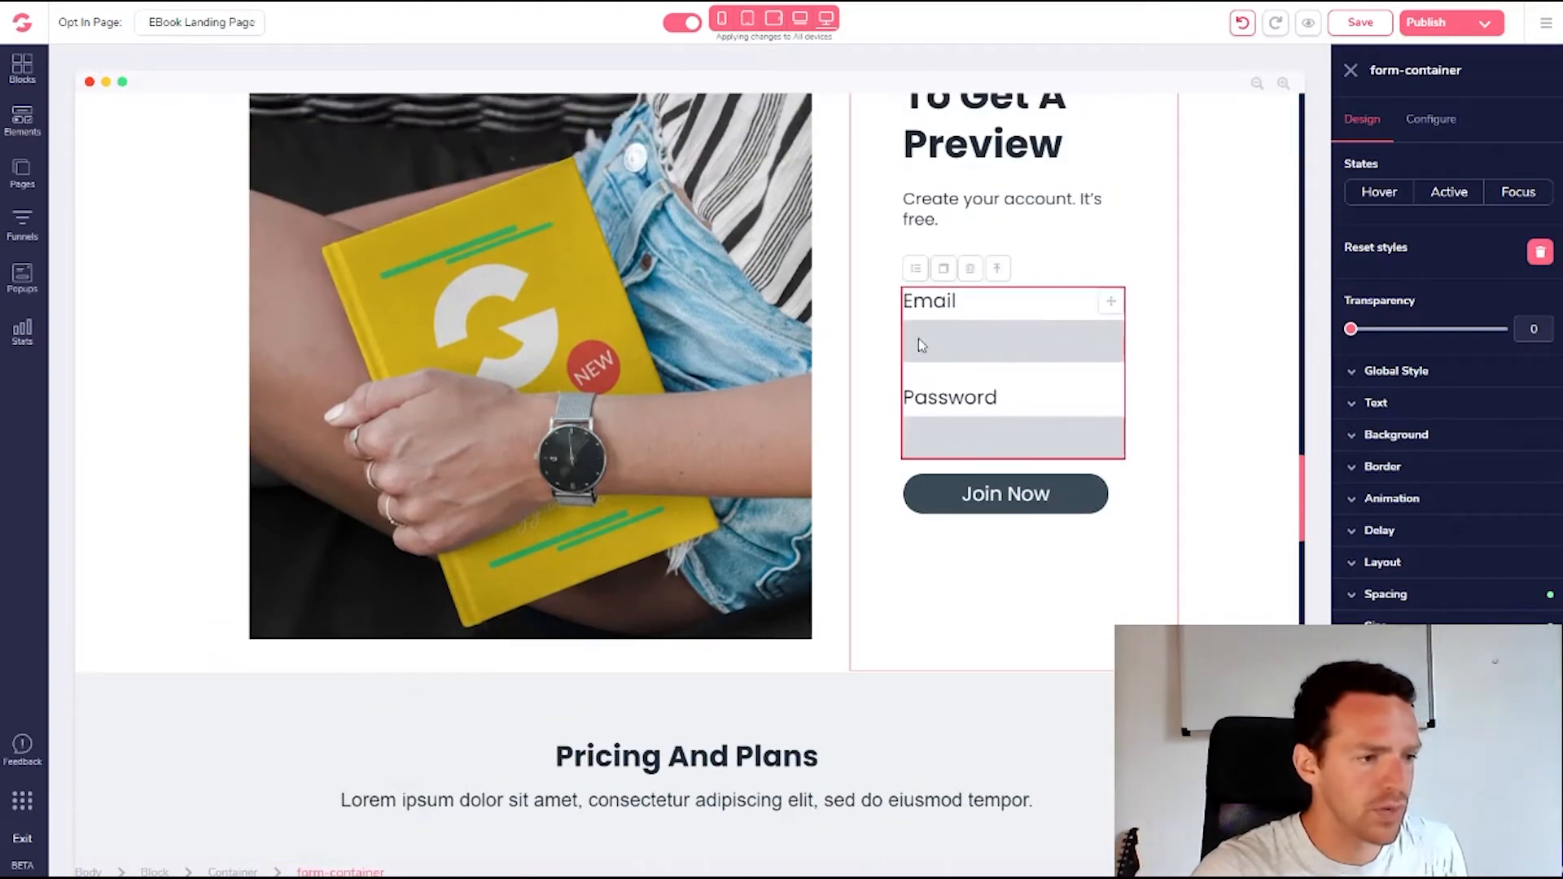
click(934, 344)
click(947, 449)
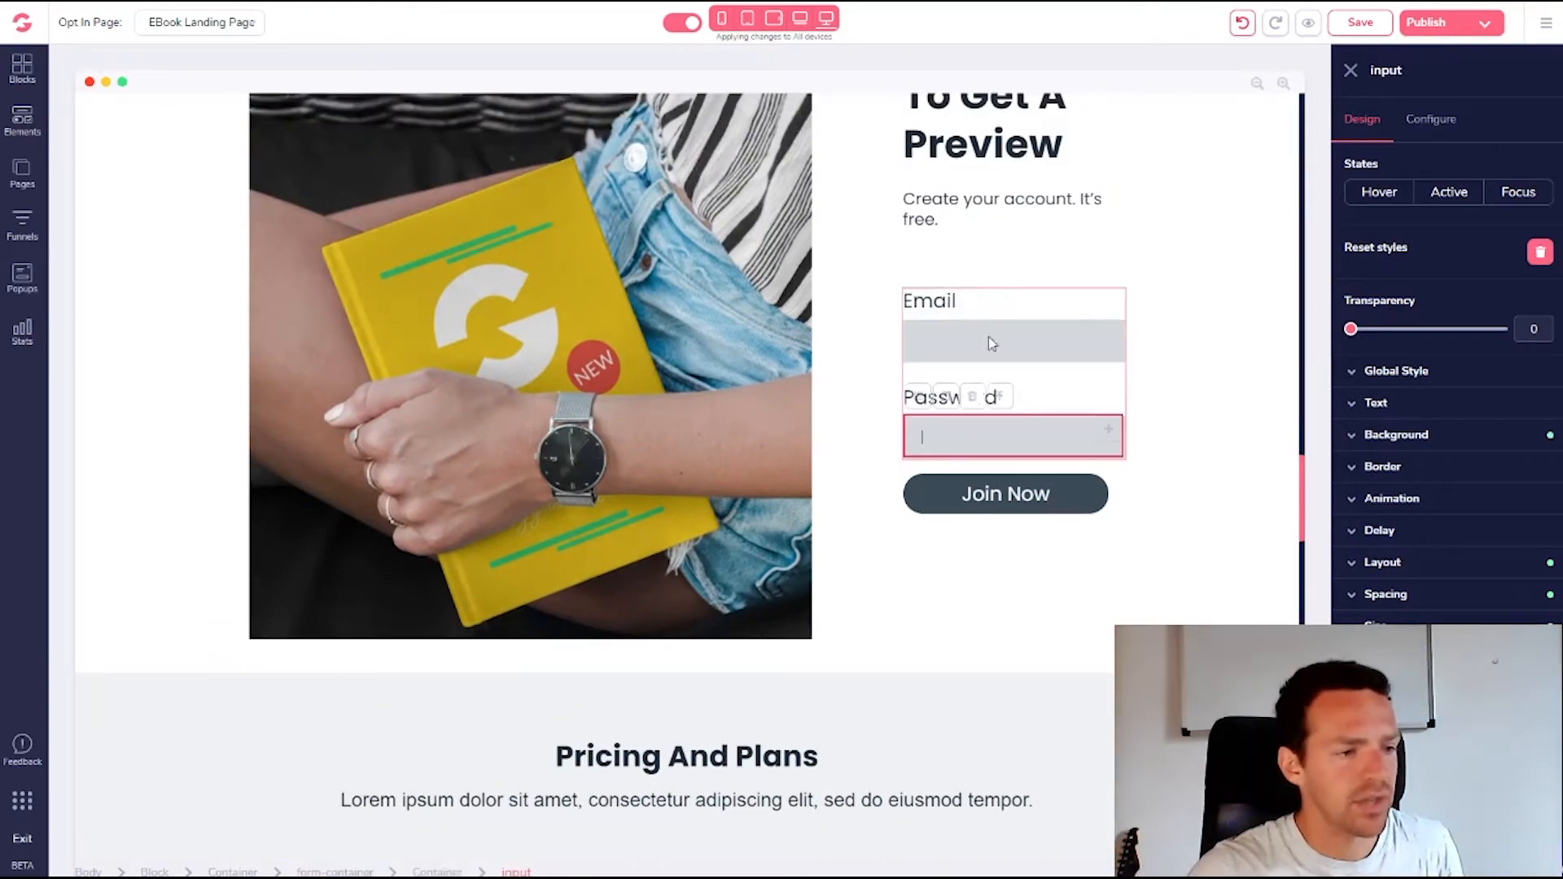
scroll(988, 499, up, 10)
scroll(985, 499, up, 5)
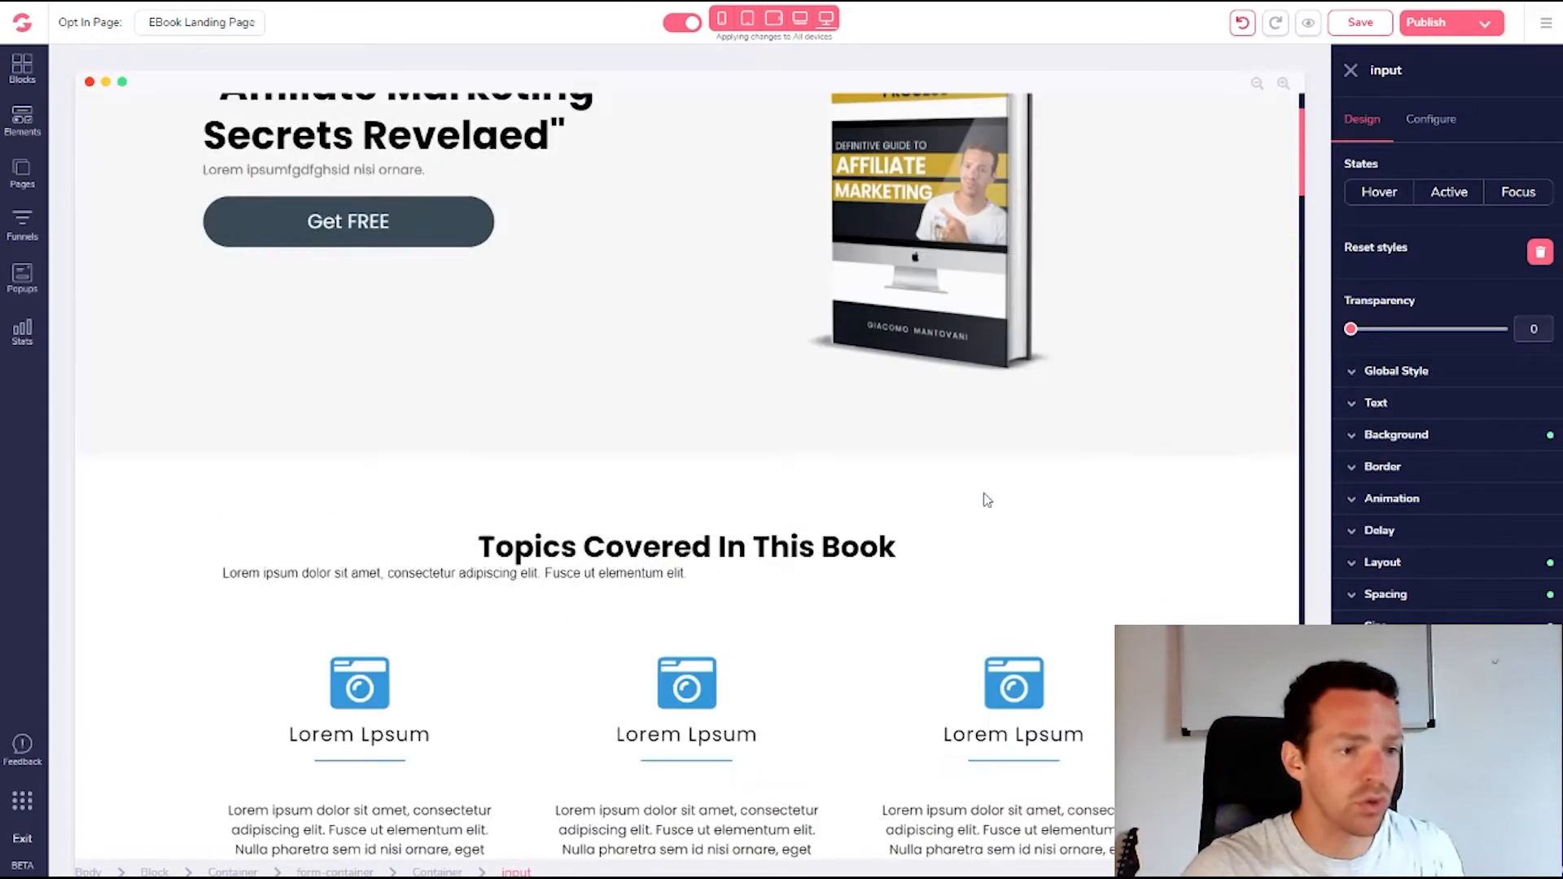
click(376, 461)
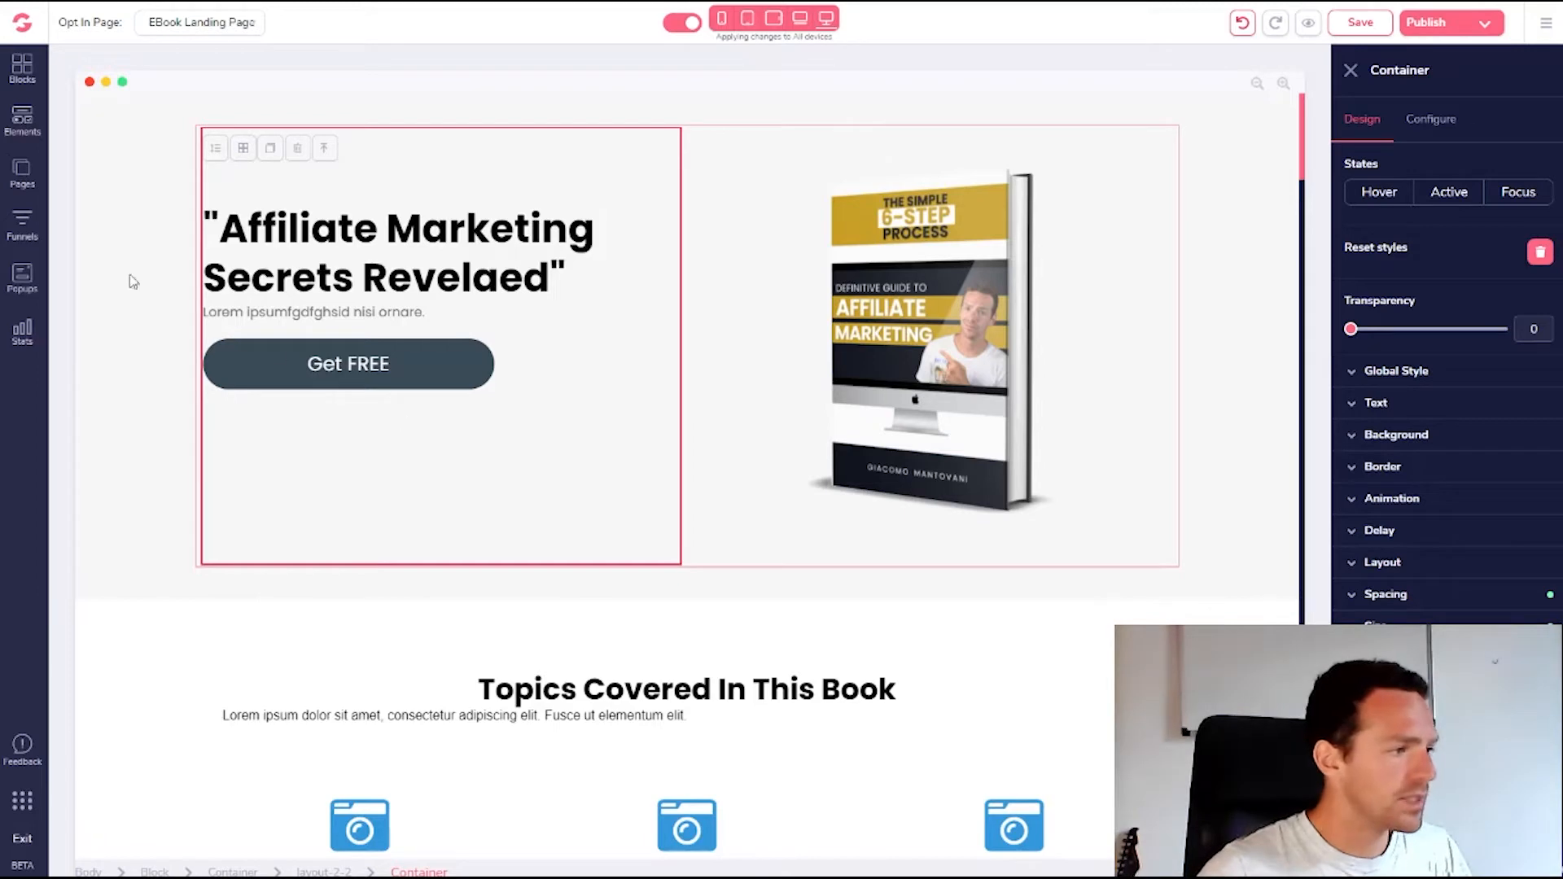
Drag the GetResponse element from Elements' Integrations into the hero above Get FREE
click(22, 71)
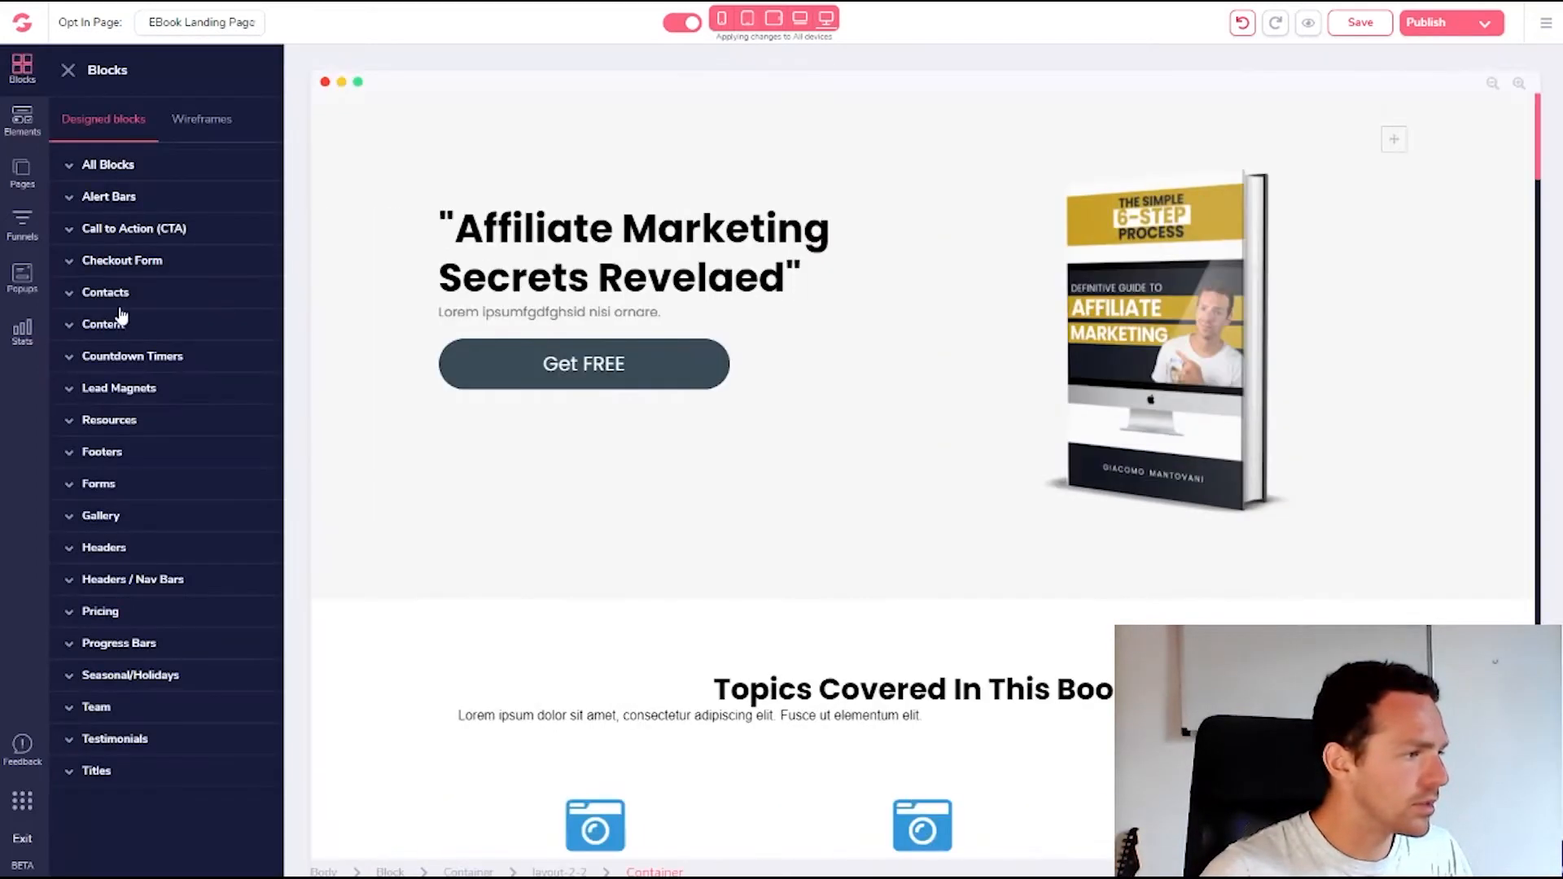
click(18, 128)
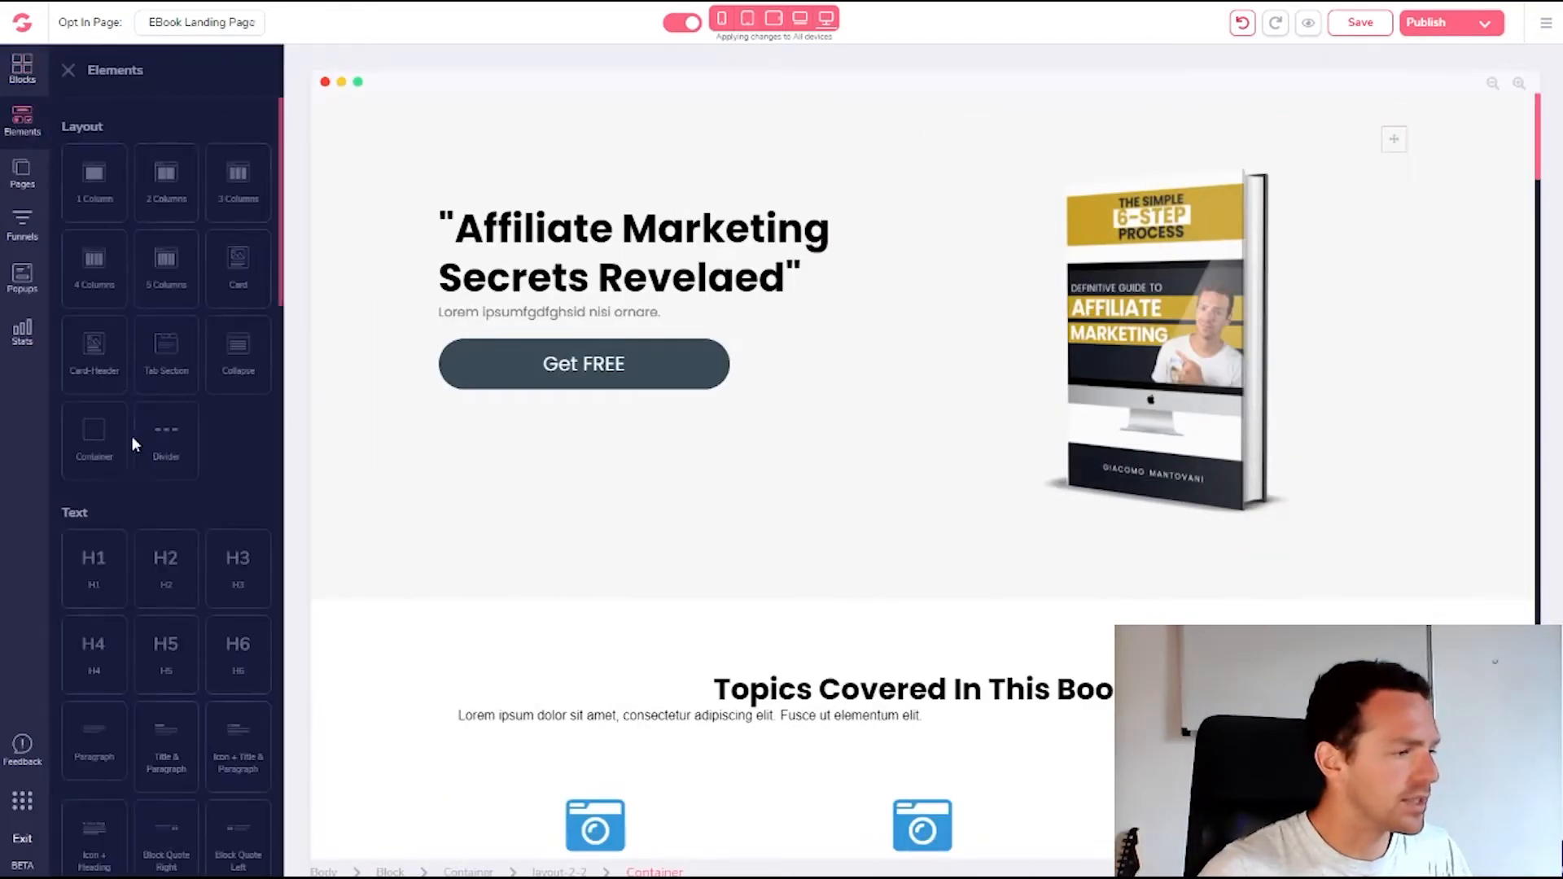
scroll(133, 485, down, 8)
scroll(147, 546, down, 10)
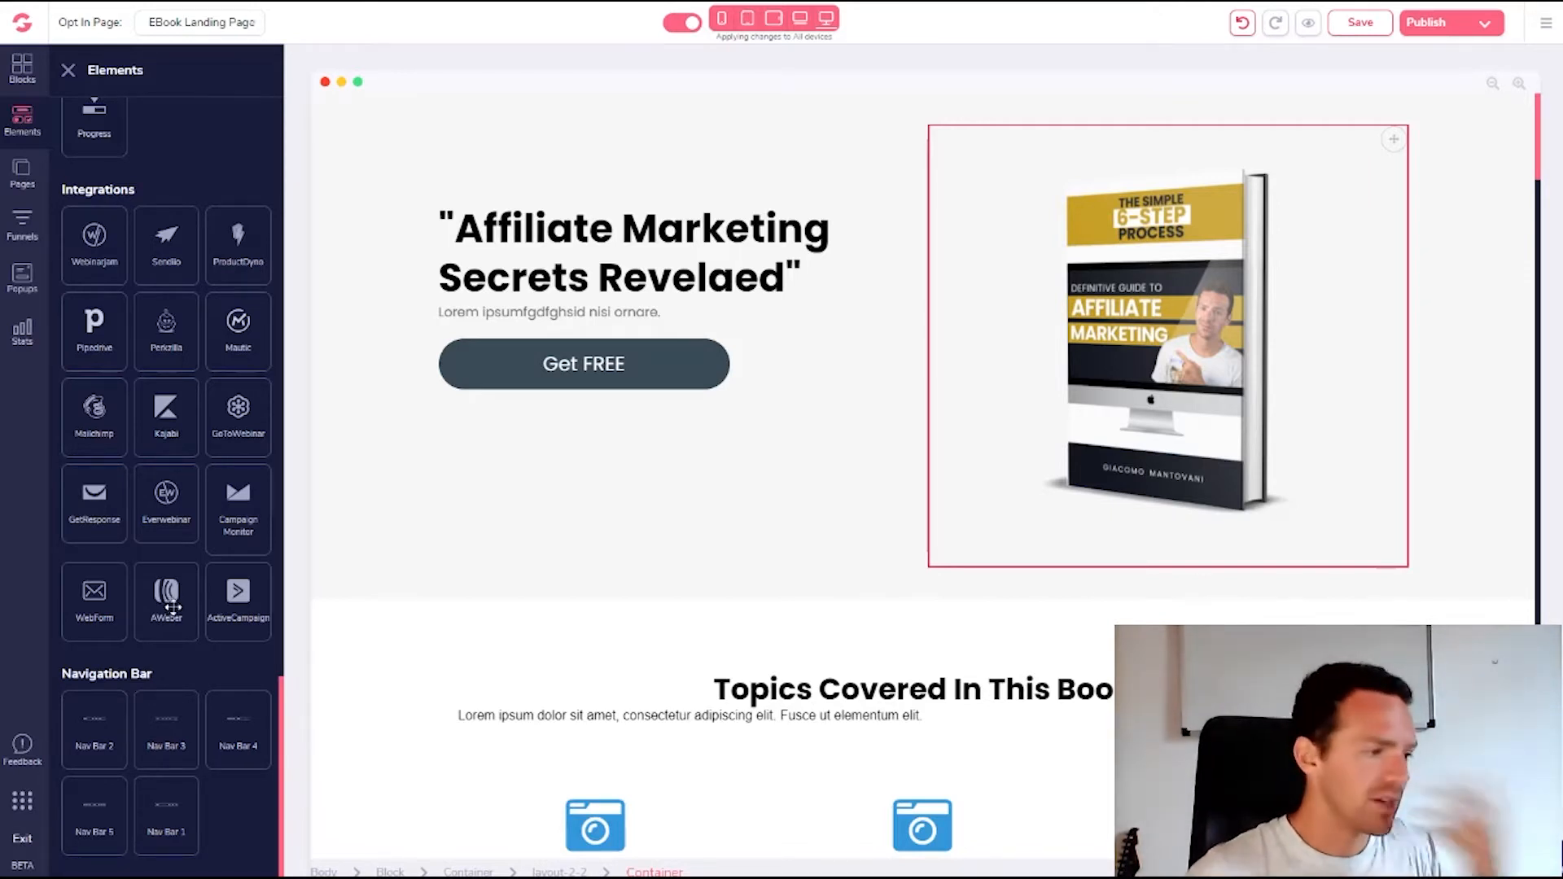
drag(85, 505, 531, 412)
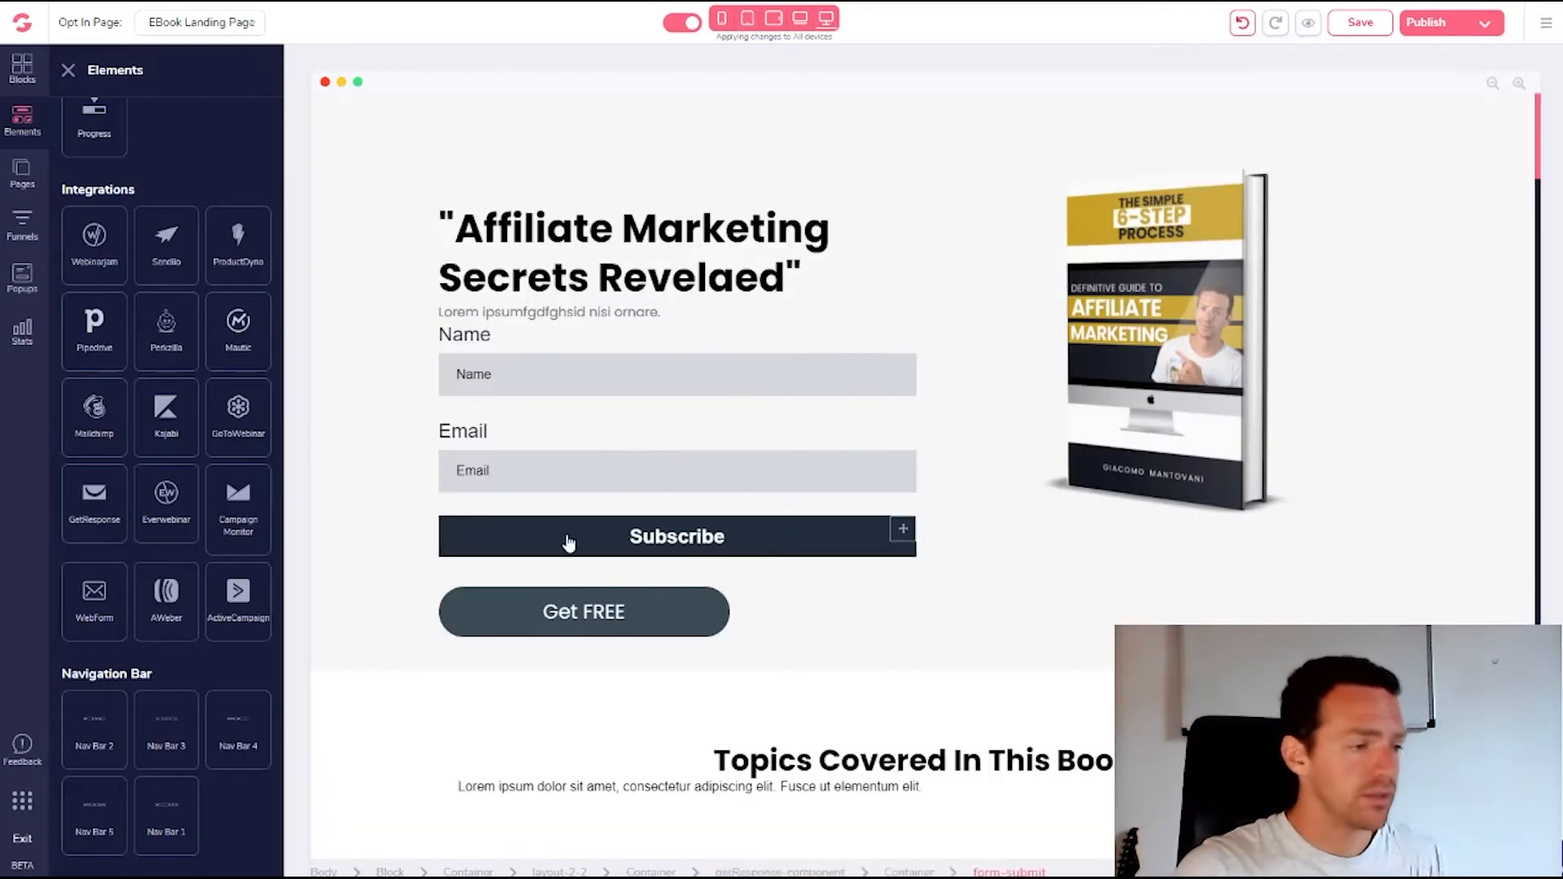
Compare the Get FREE and Subscribe background colours, with Subscribe using #394B56
click(670, 607)
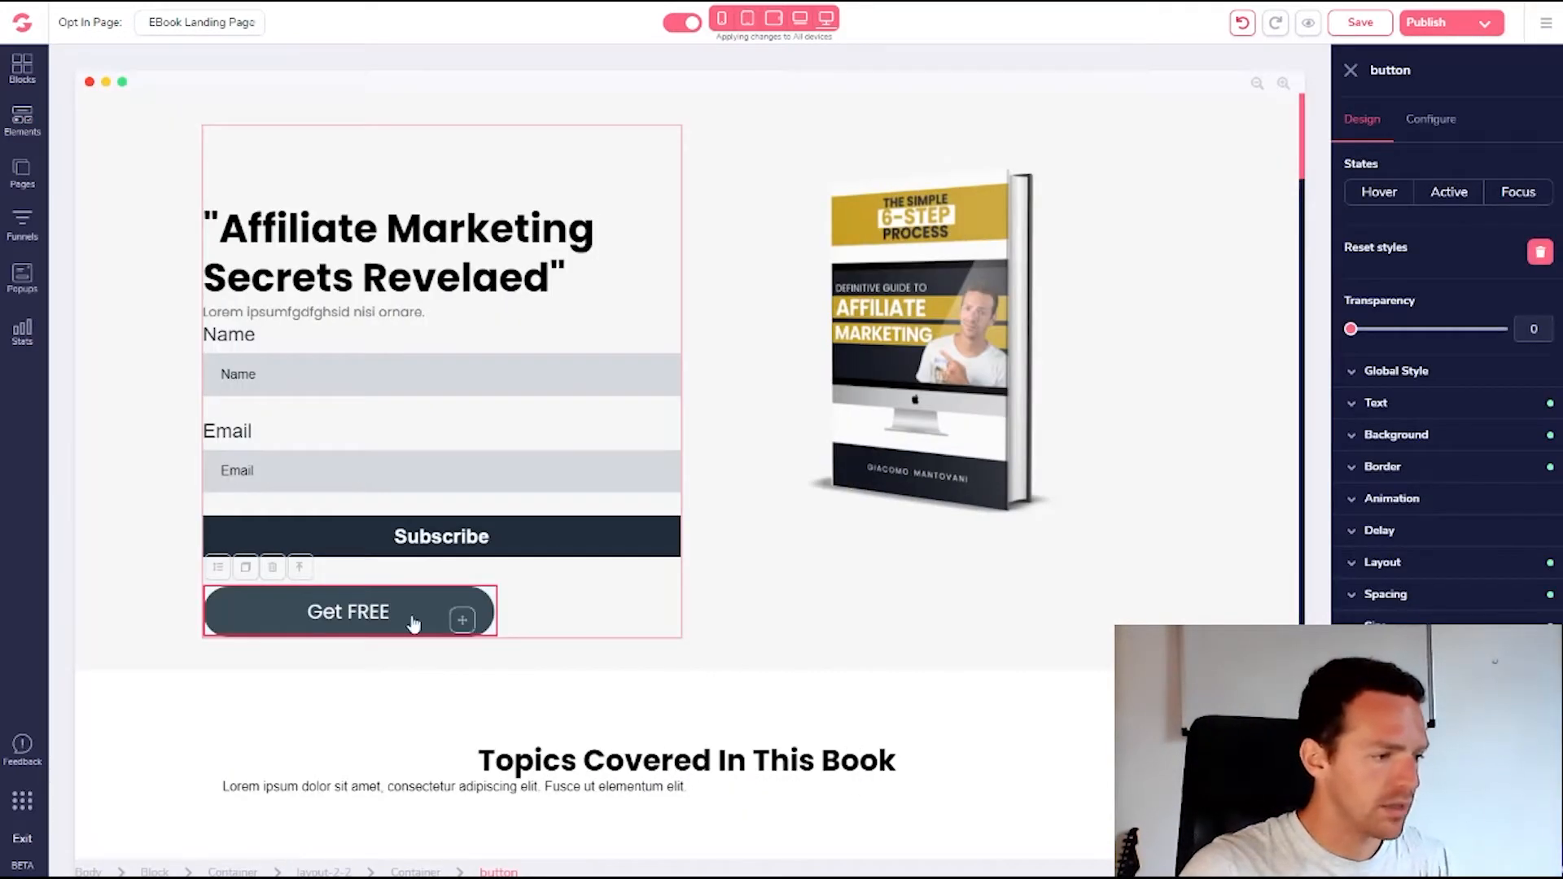
click(1372, 438)
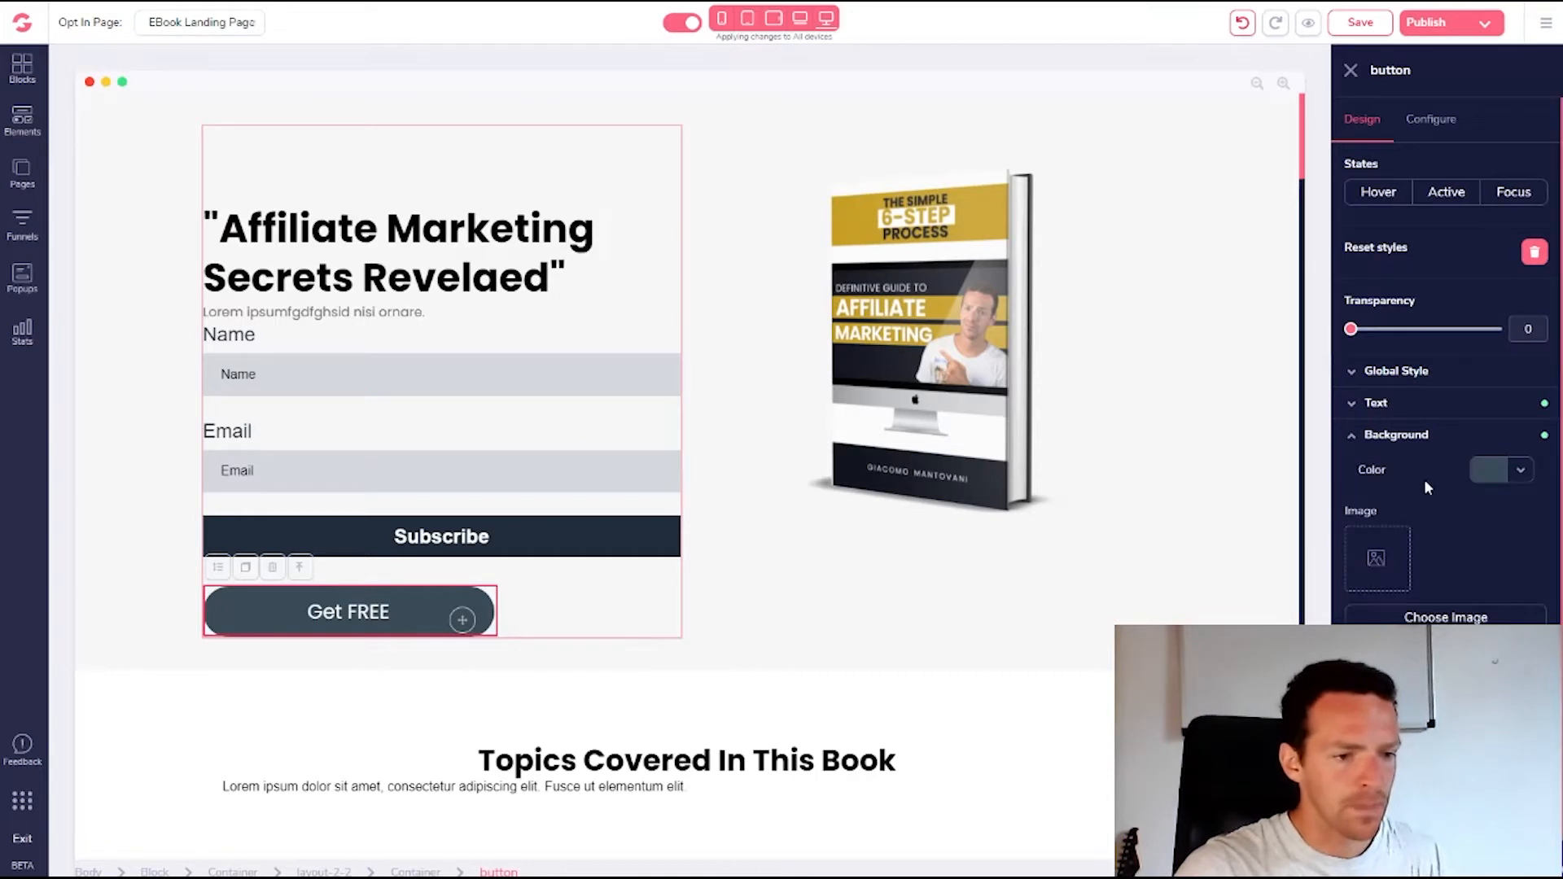
click(1495, 472)
click(1407, 516)
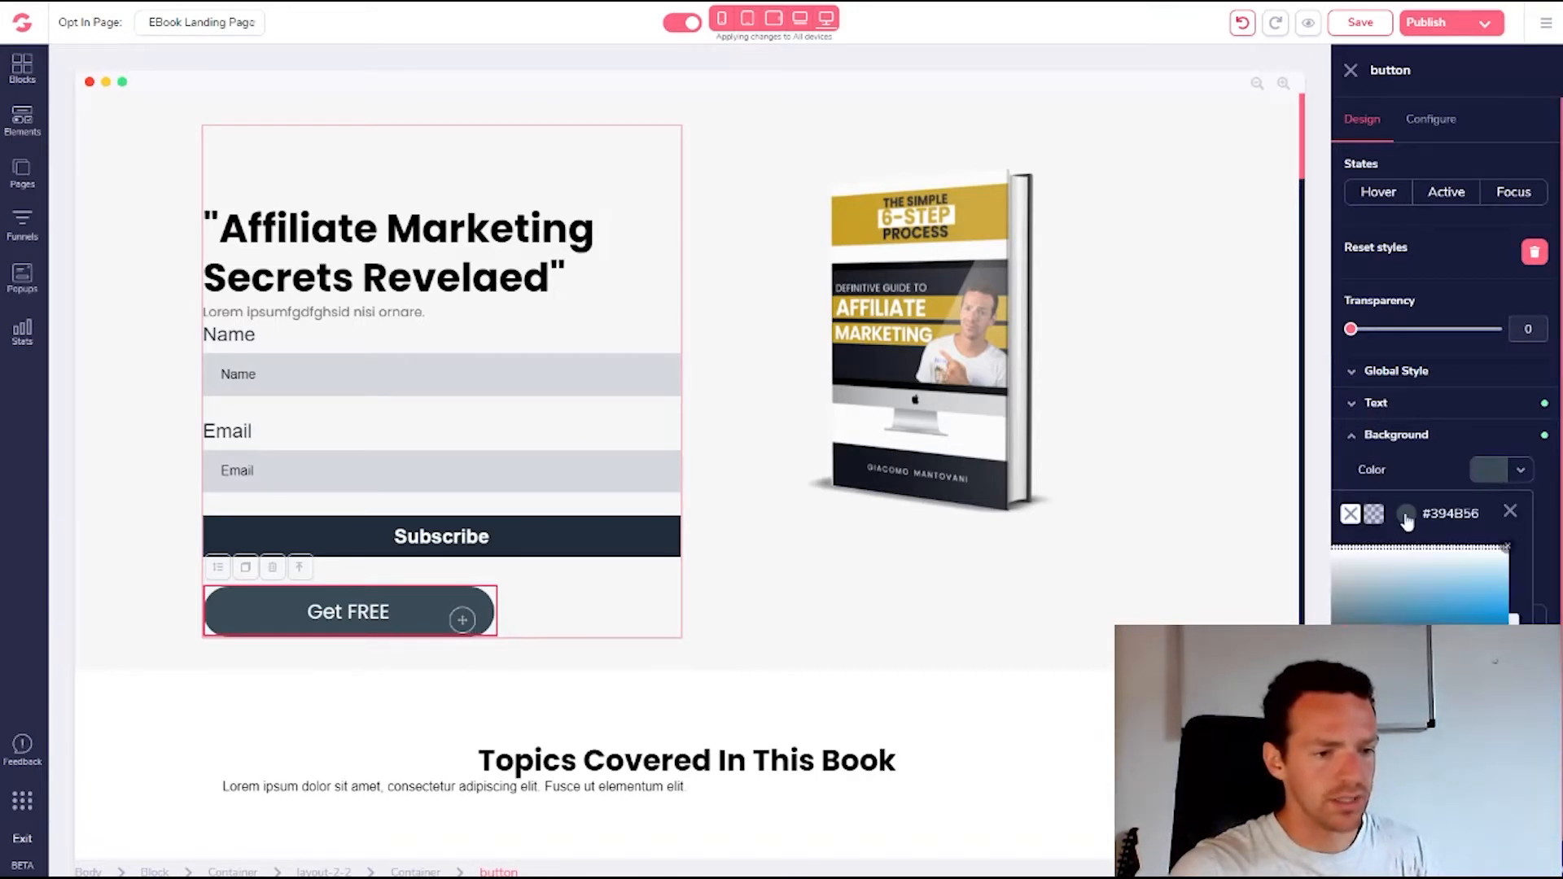
click(1509, 512)
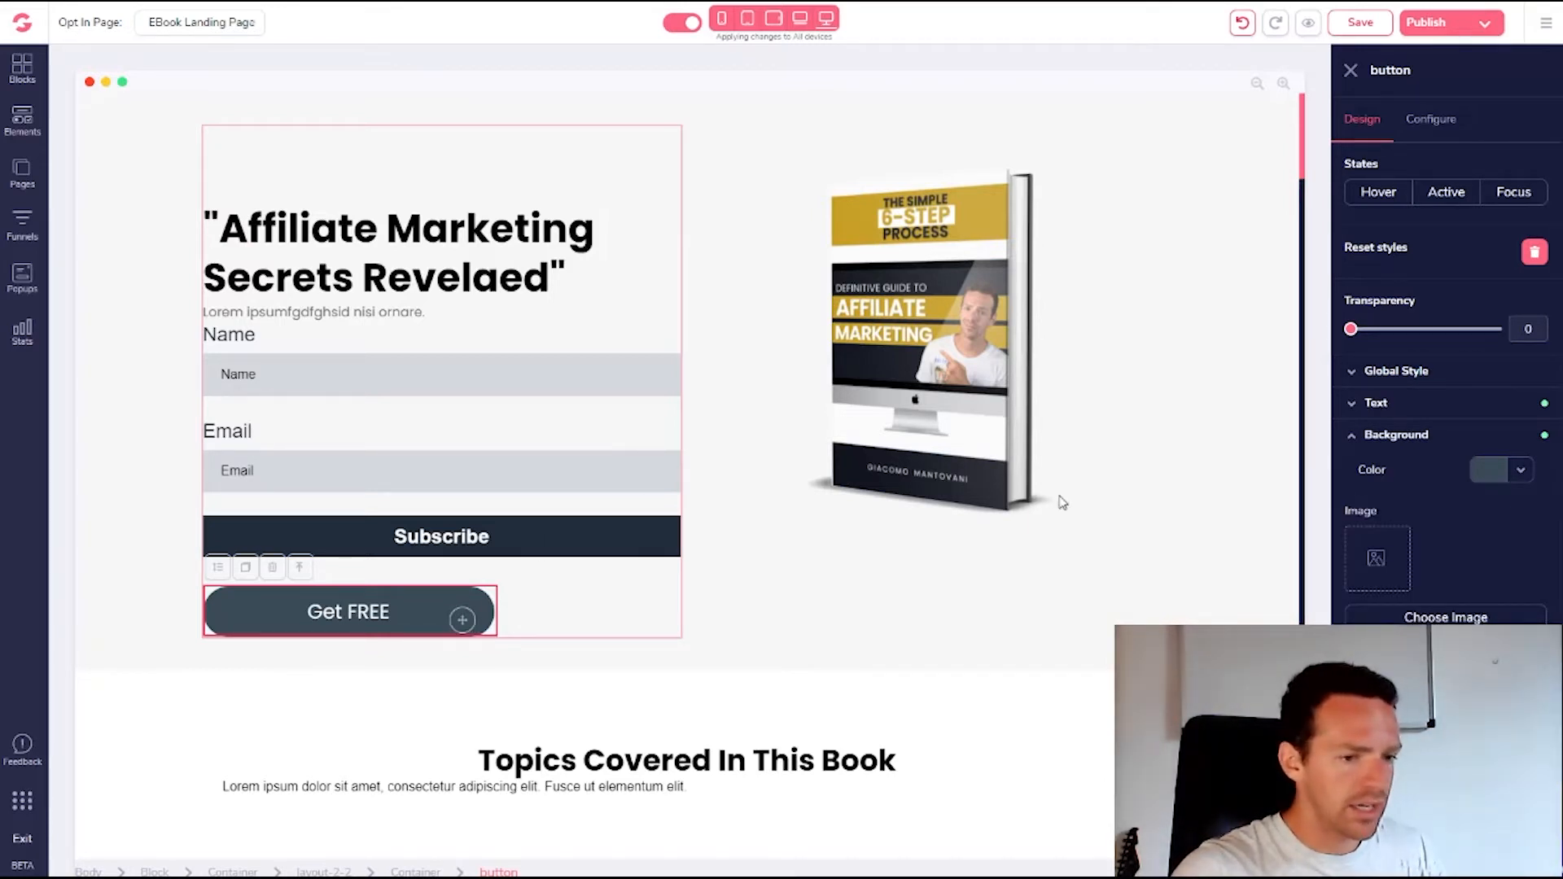
click(513, 550)
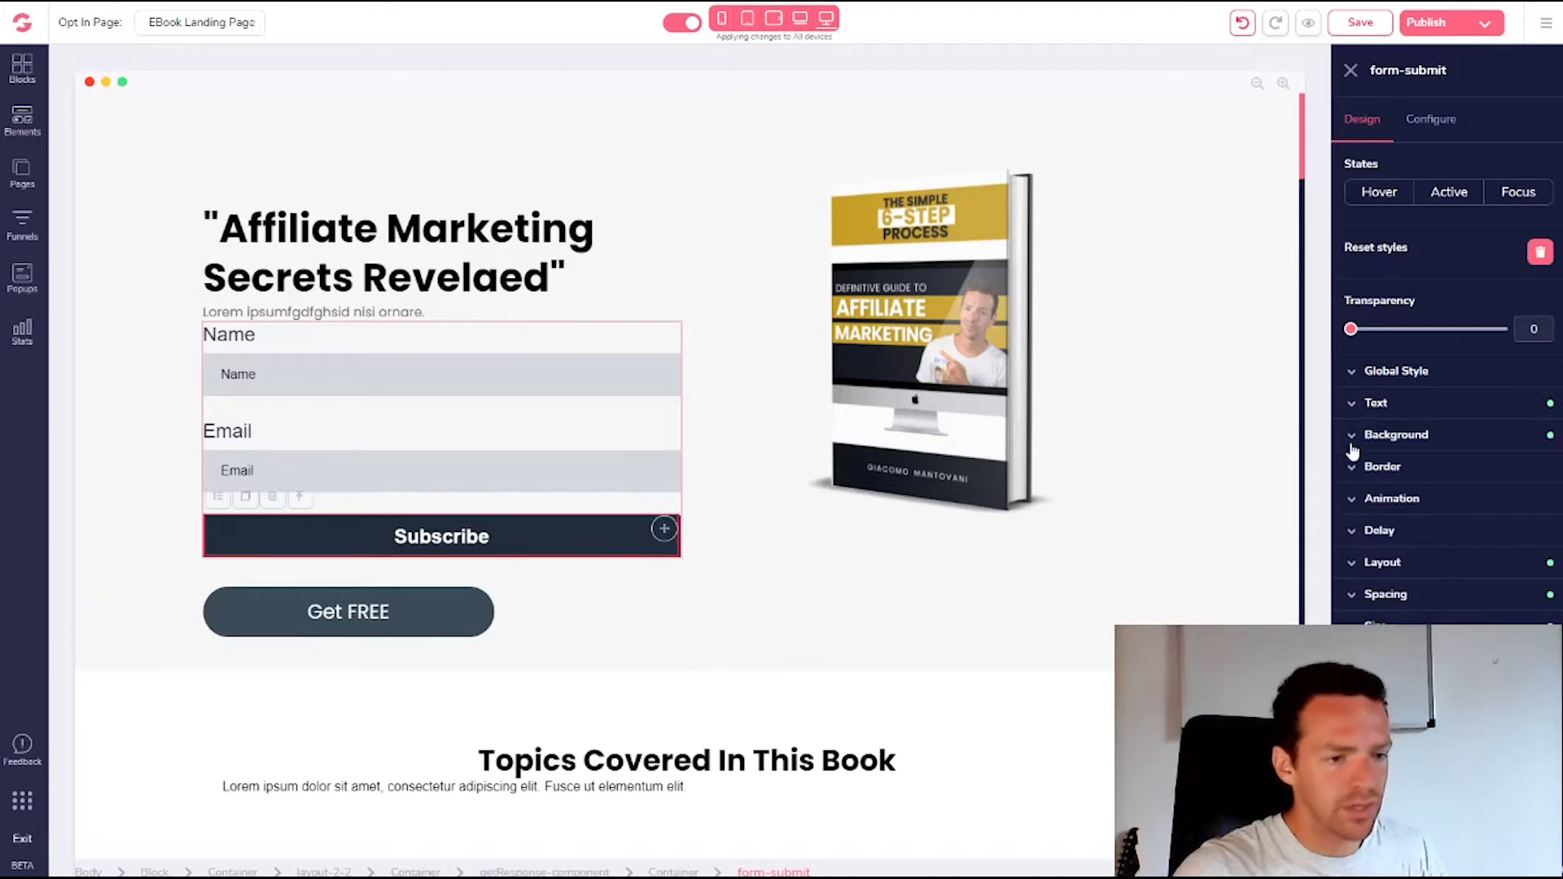
click(1354, 440)
click(1491, 471)
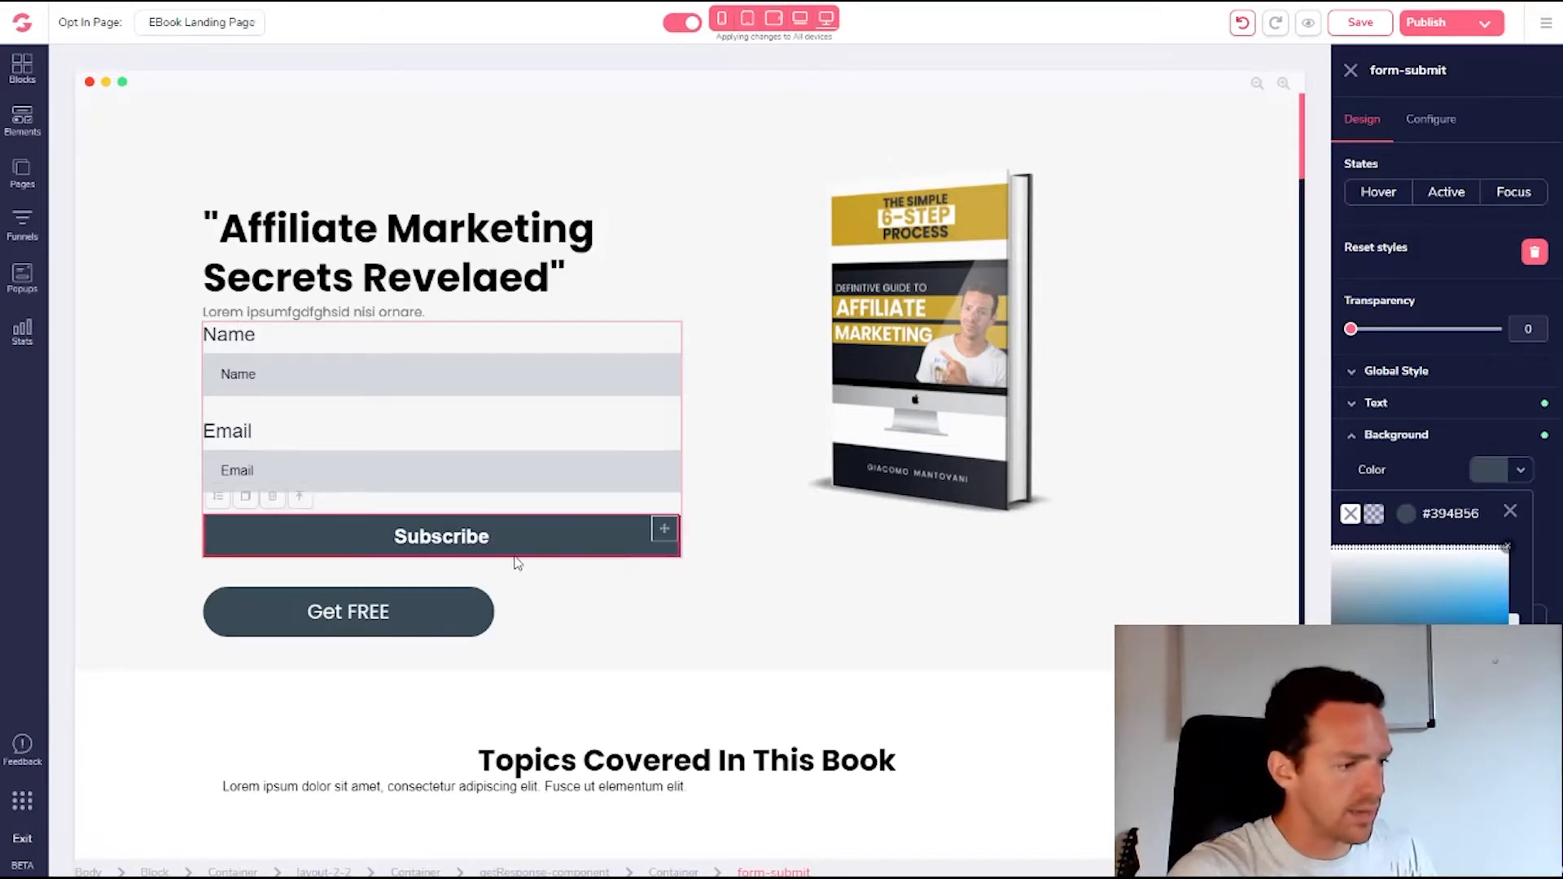
Delete the Get FREE button and reselect the Subscribe button
click(436, 613)
click(487, 539)
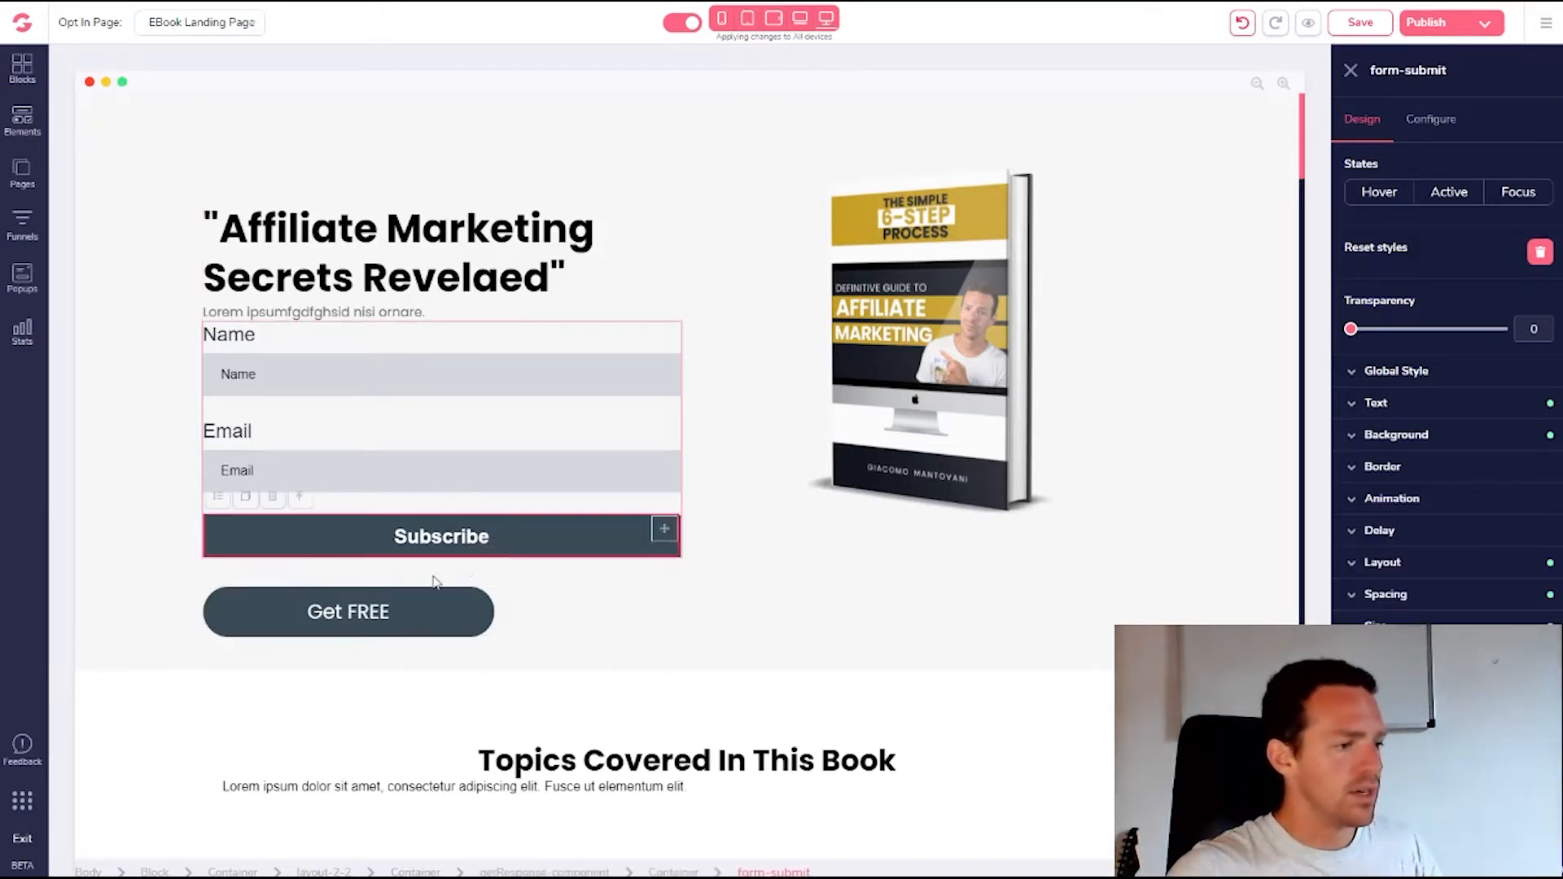
click(414, 615)
click(270, 569)
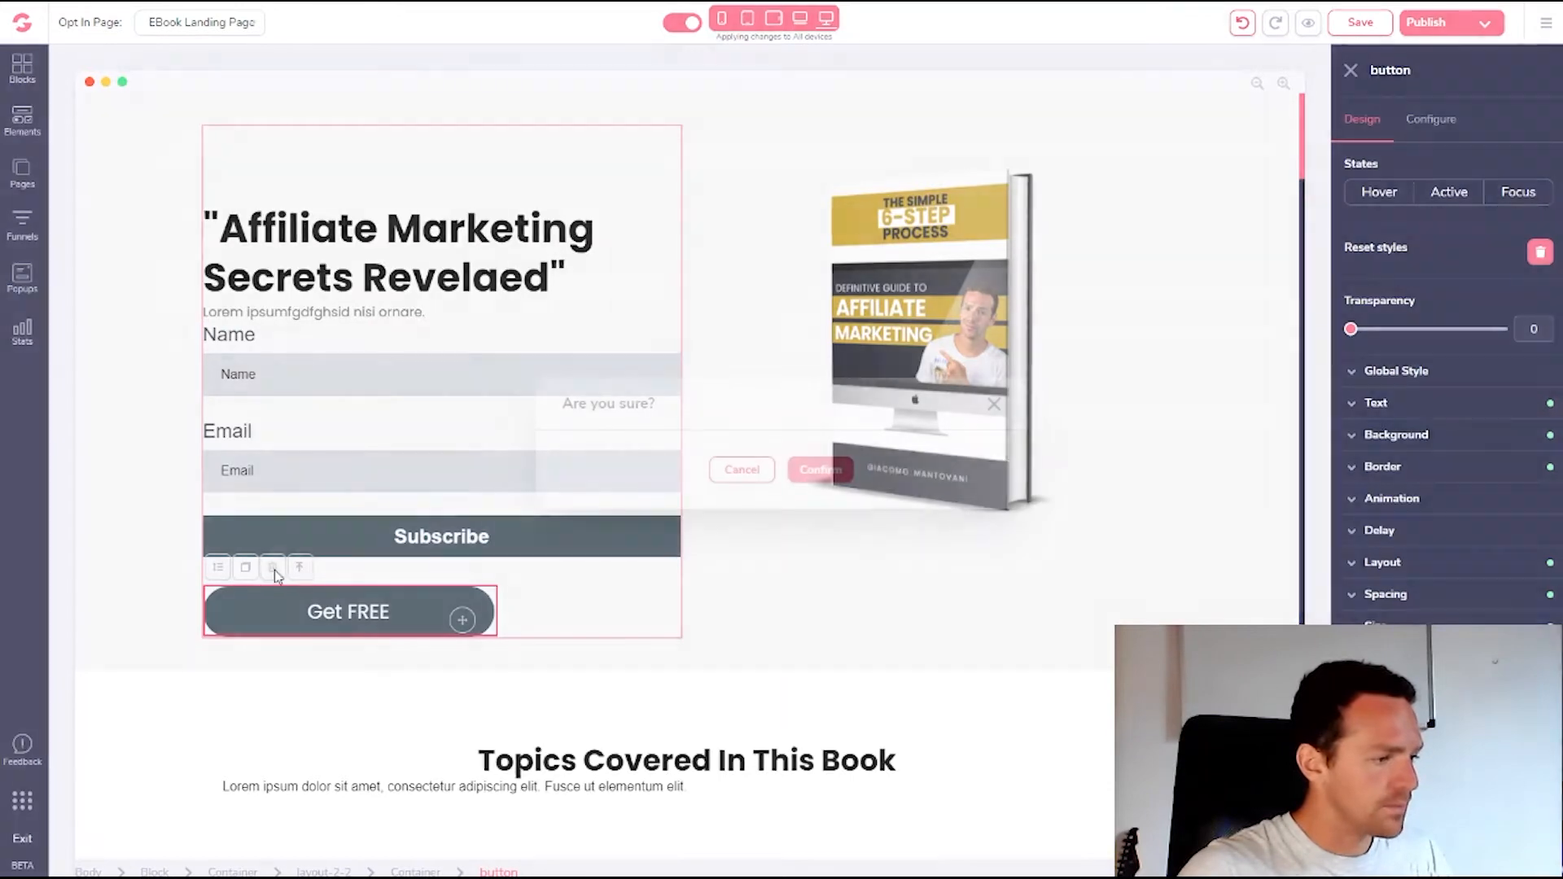
click(817, 467)
click(513, 548)
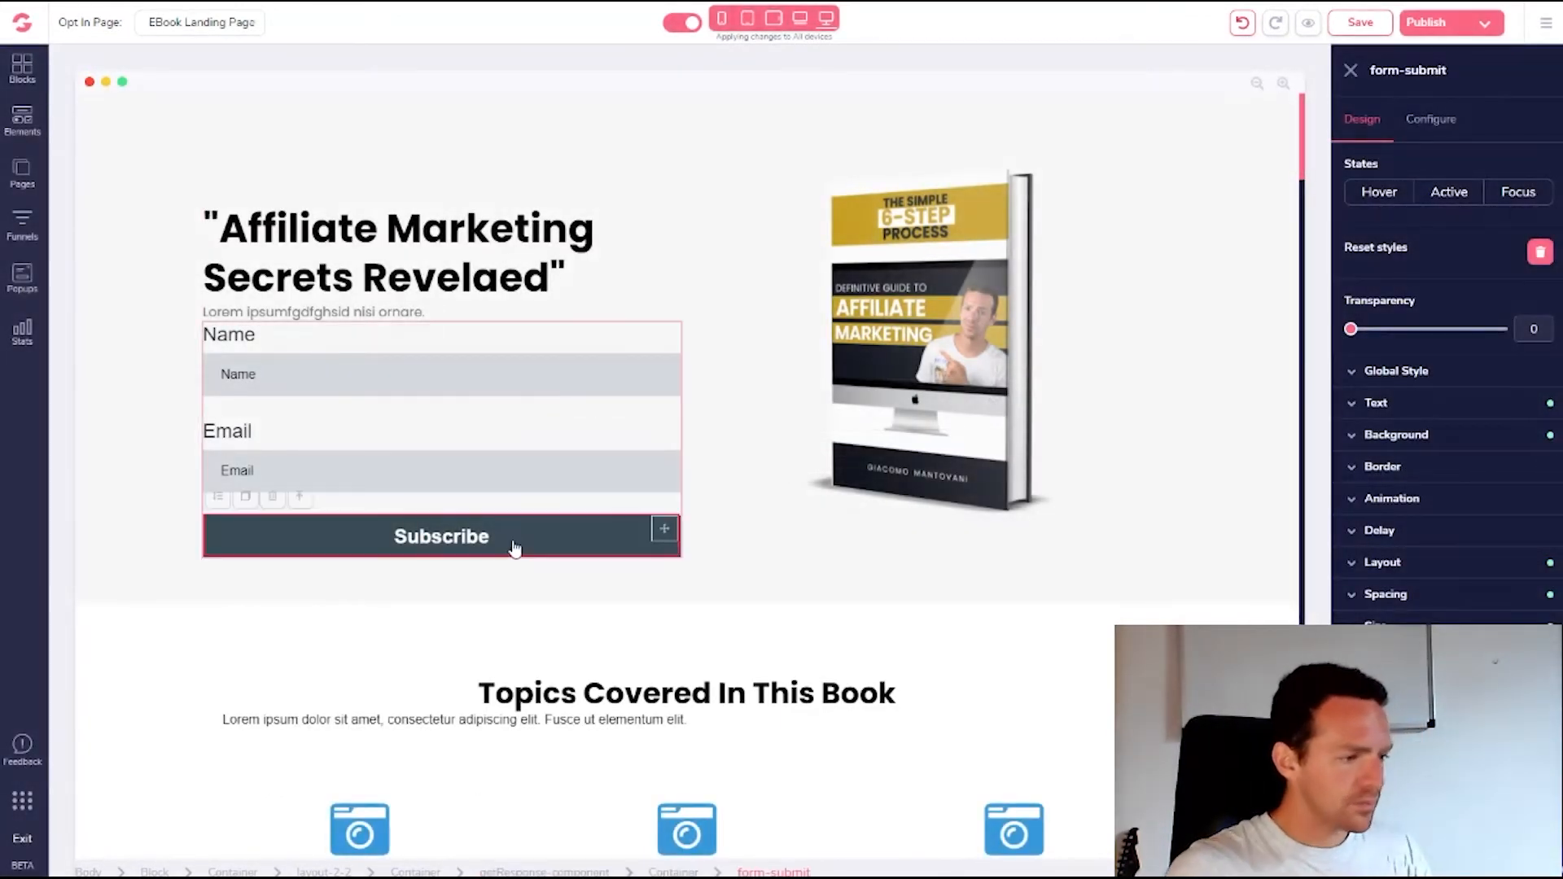
Round the Subscribe button's border corners to 7
click(1355, 381)
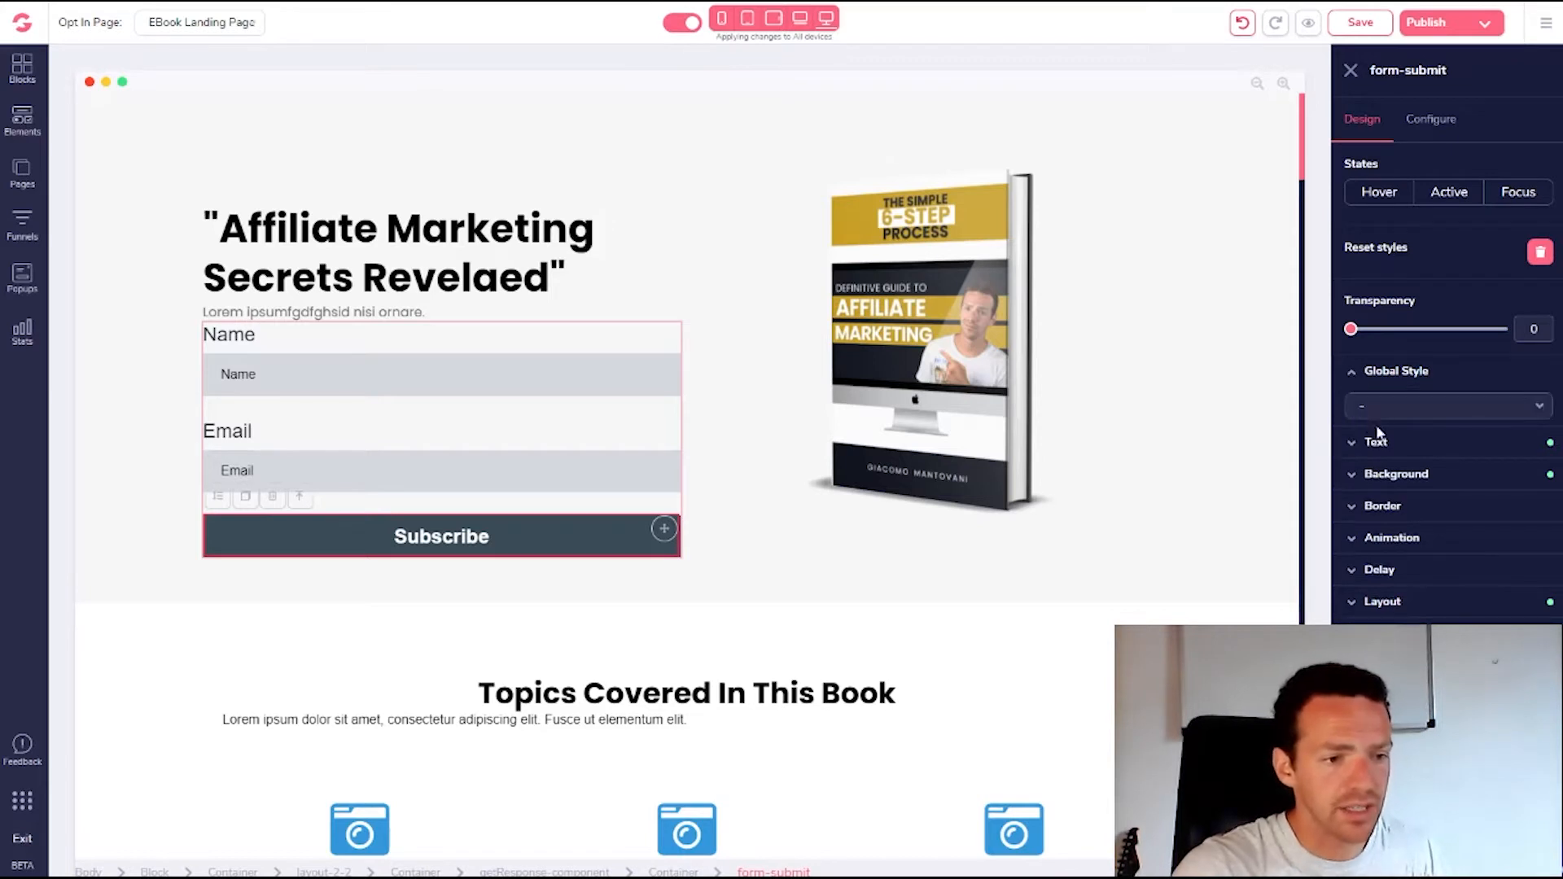
click(1355, 495)
click(1355, 478)
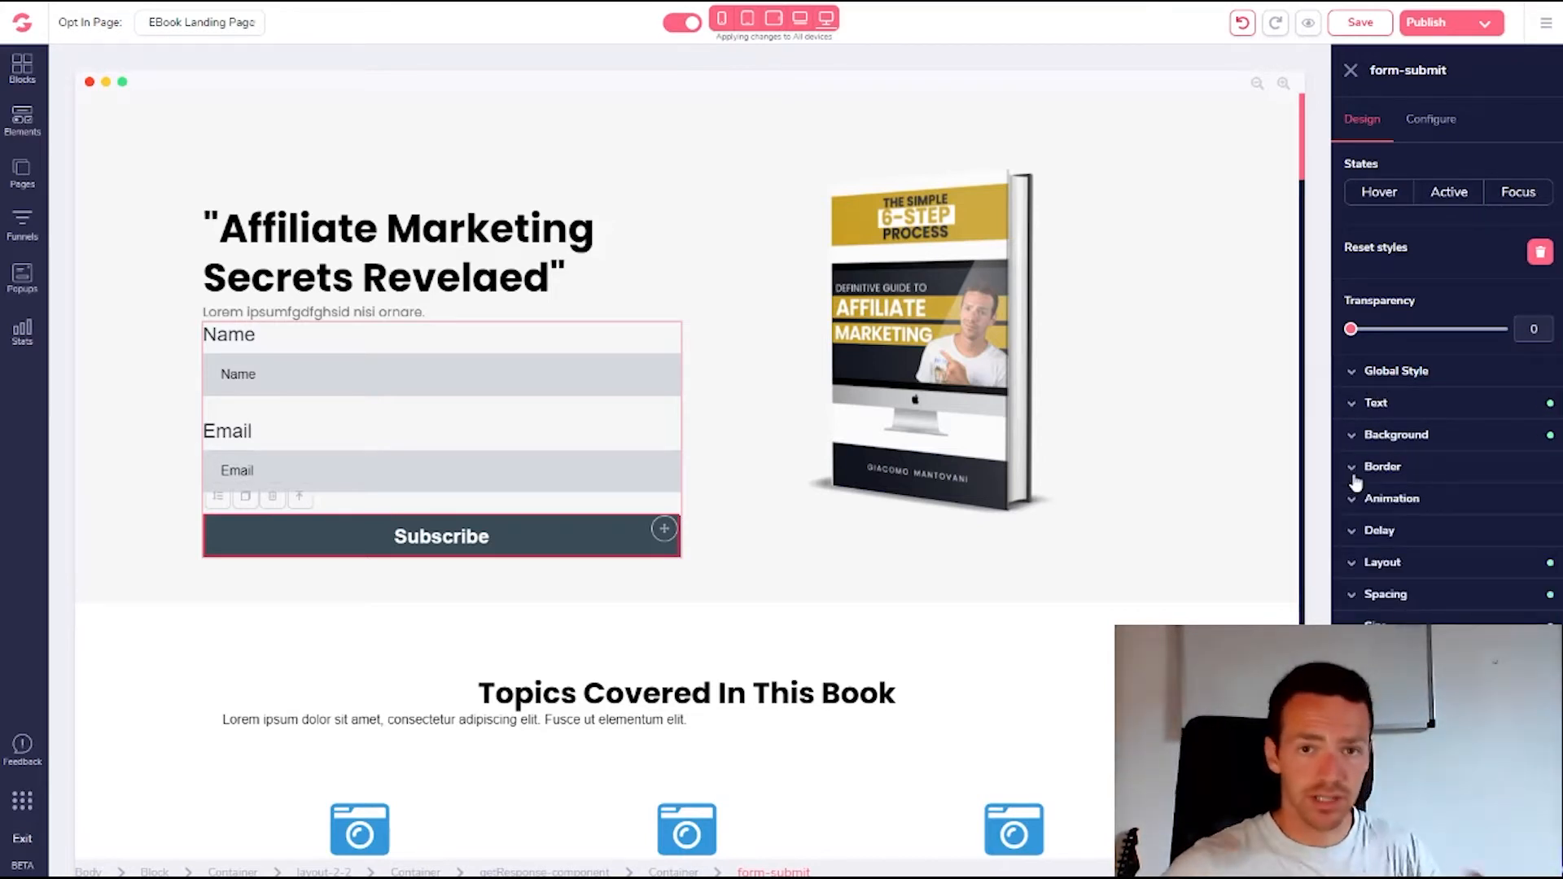
click(1356, 481)
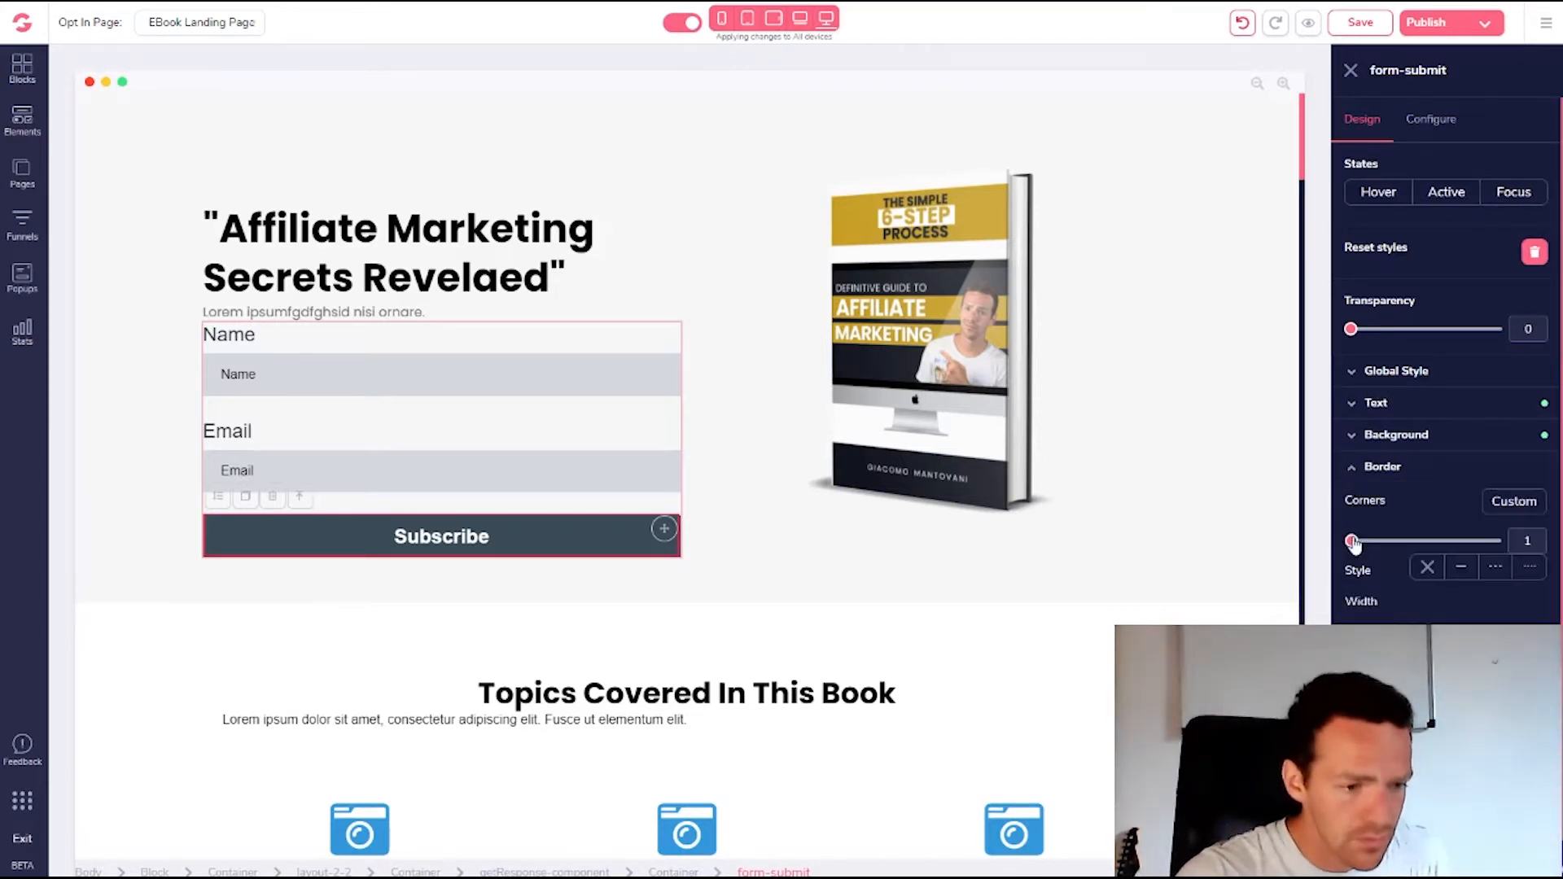
drag(1352, 543, 1495, 542)
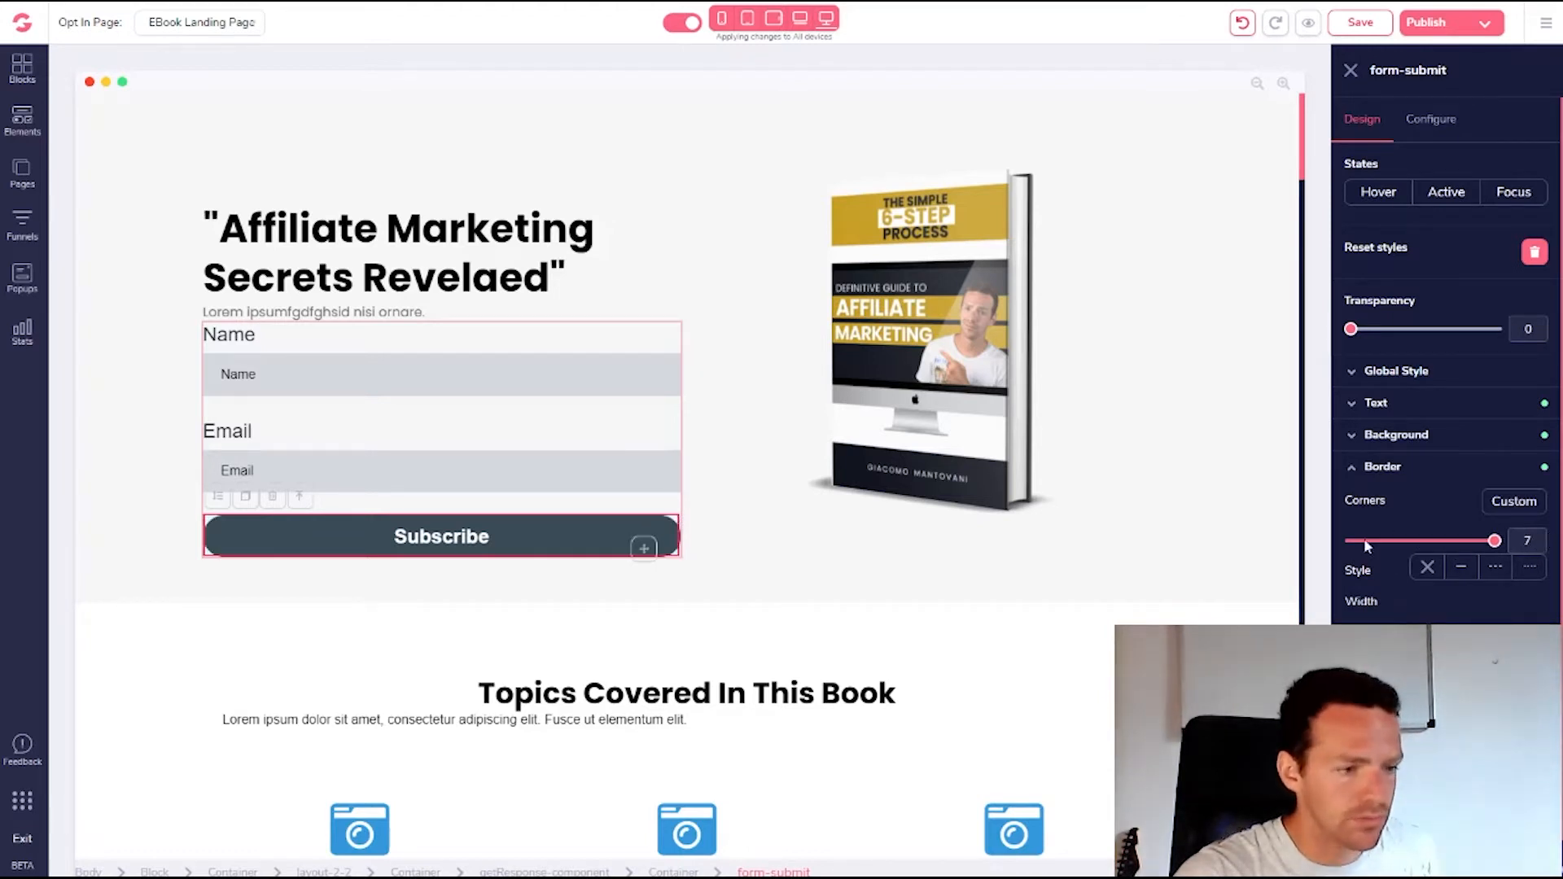
Give the GetResponse form about 40 px of left and right padding
click(636, 443)
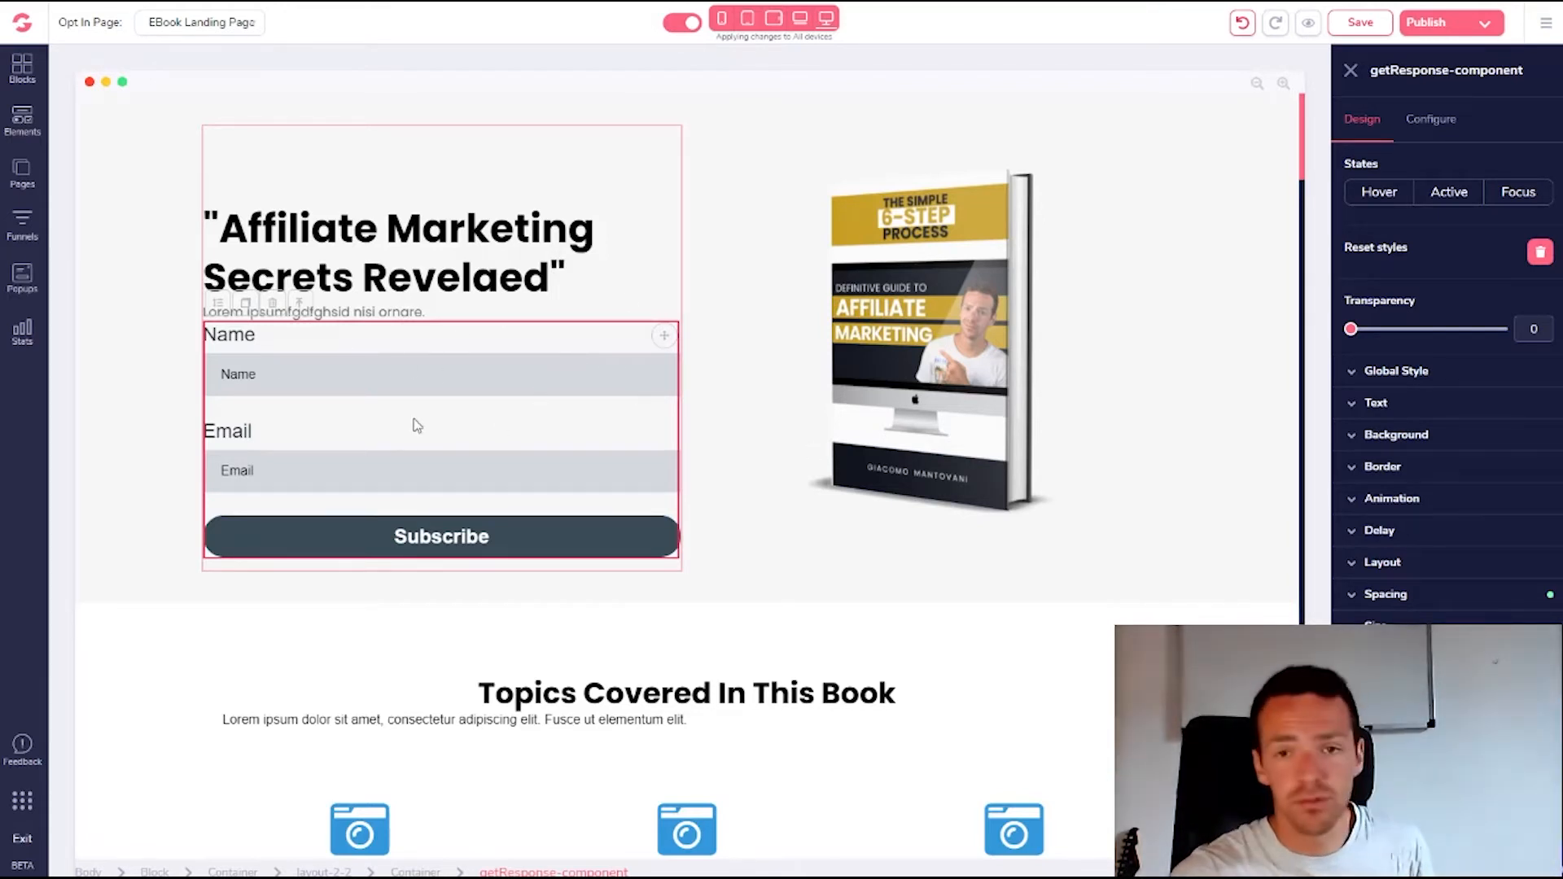
click(1355, 600)
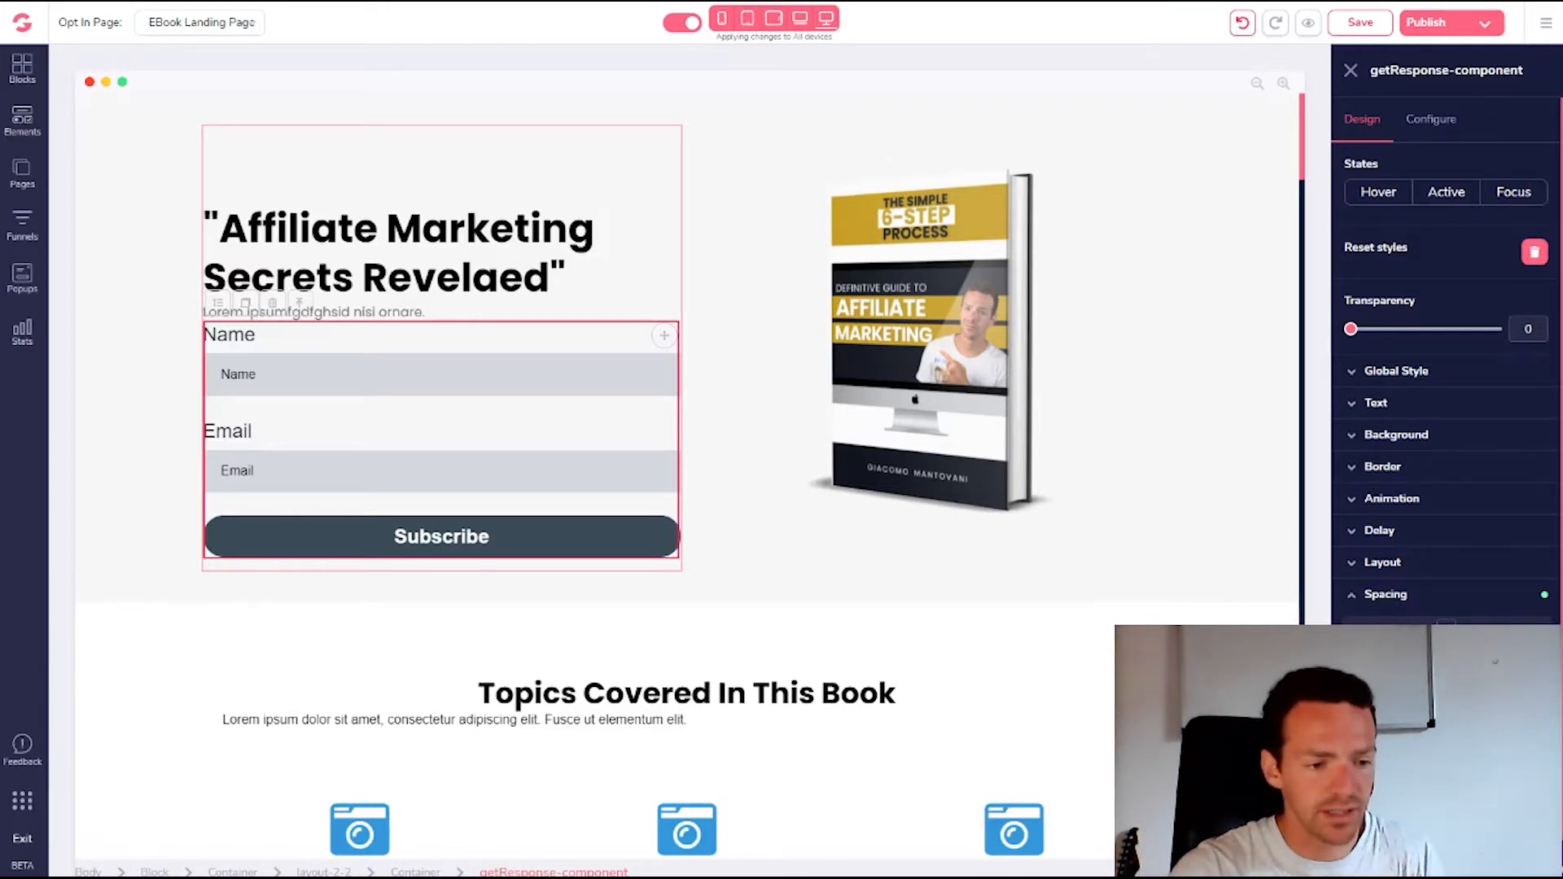
drag(1394, 686, 1433, 686)
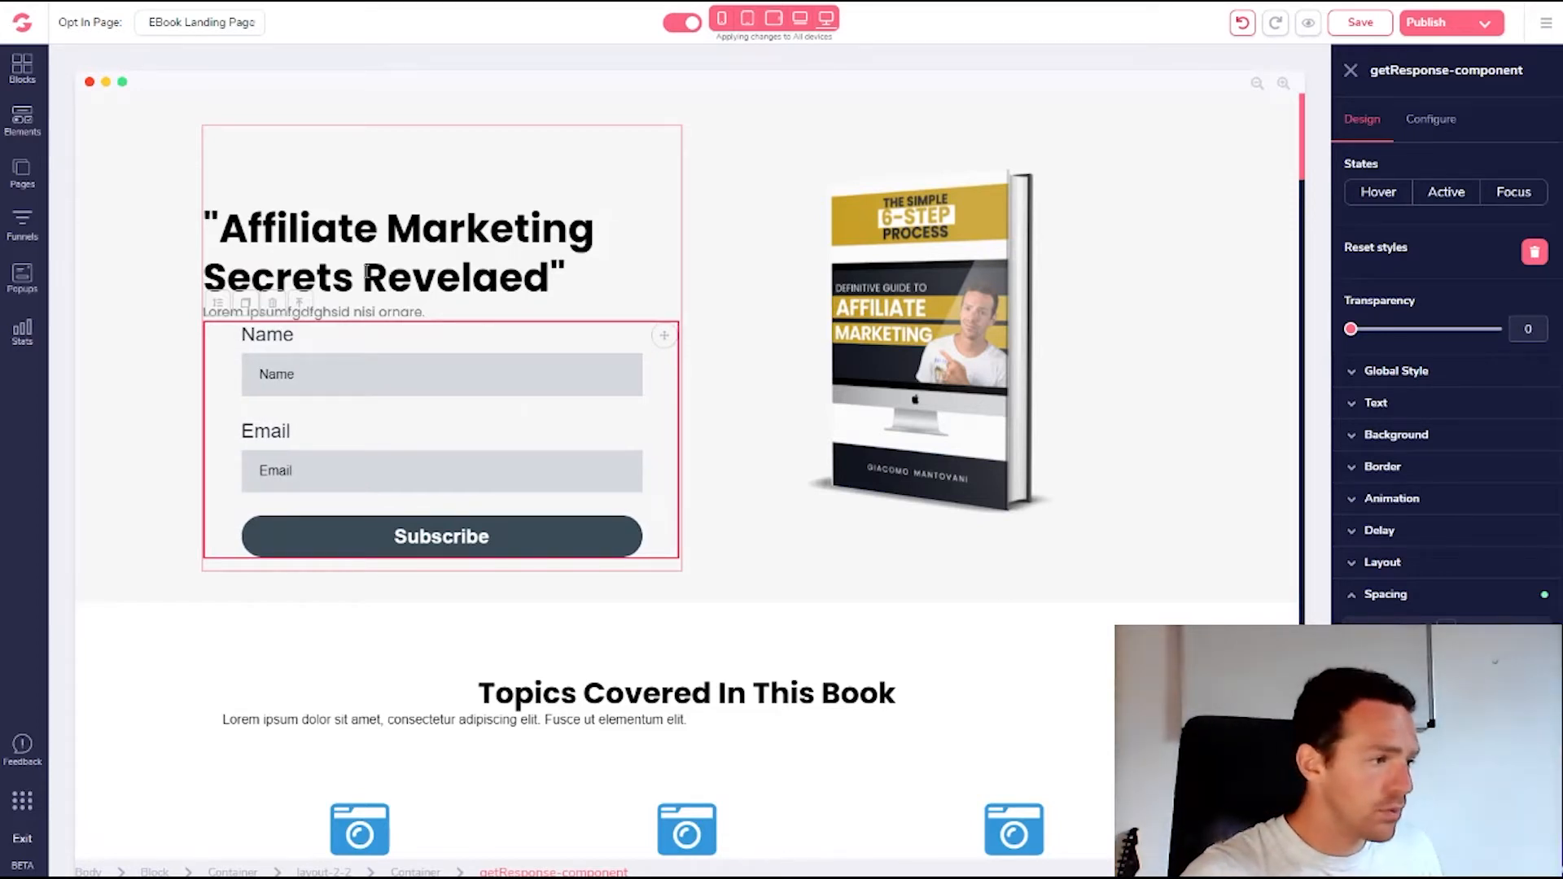
Centre-align the H2 headline and the lorem ipsum line beneath it
click(270, 259)
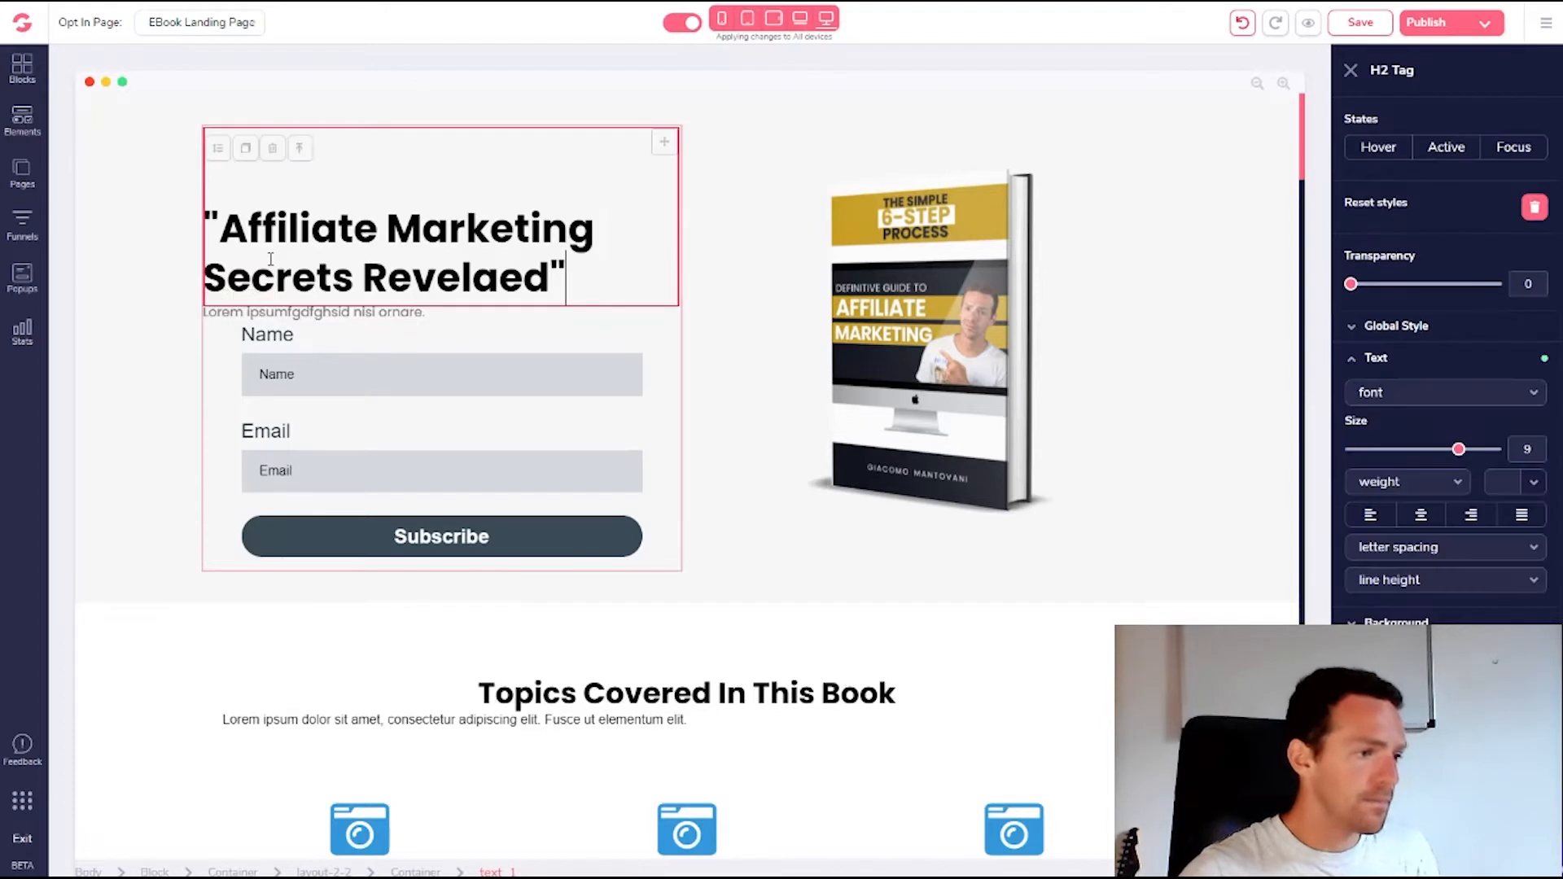
click(405, 271)
drag(568, 278, 159, 226)
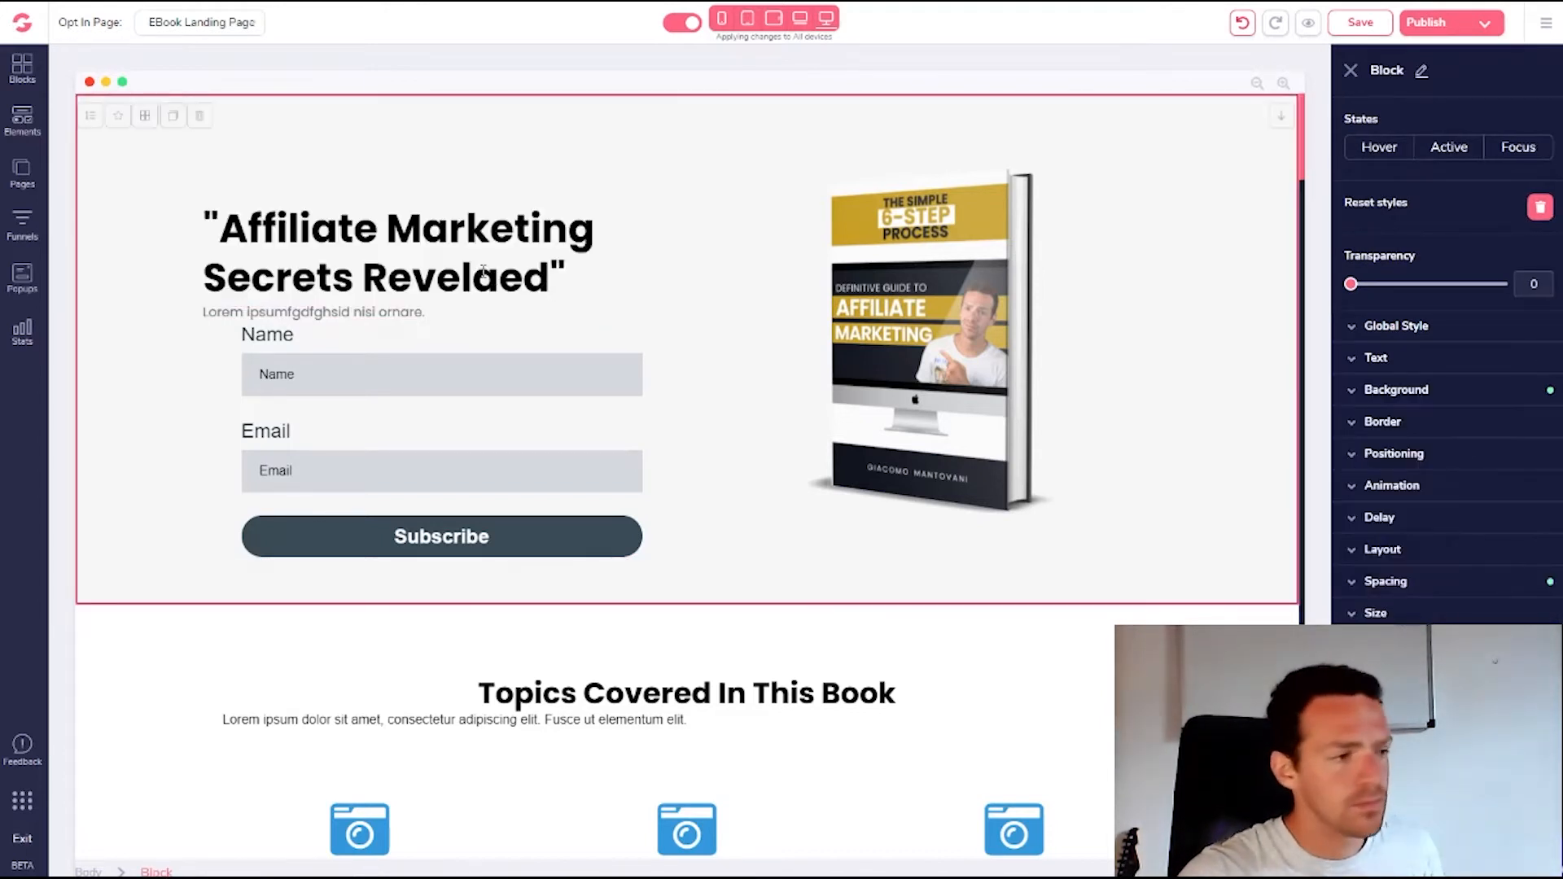
click(569, 282)
drag(555, 274, 172, 217)
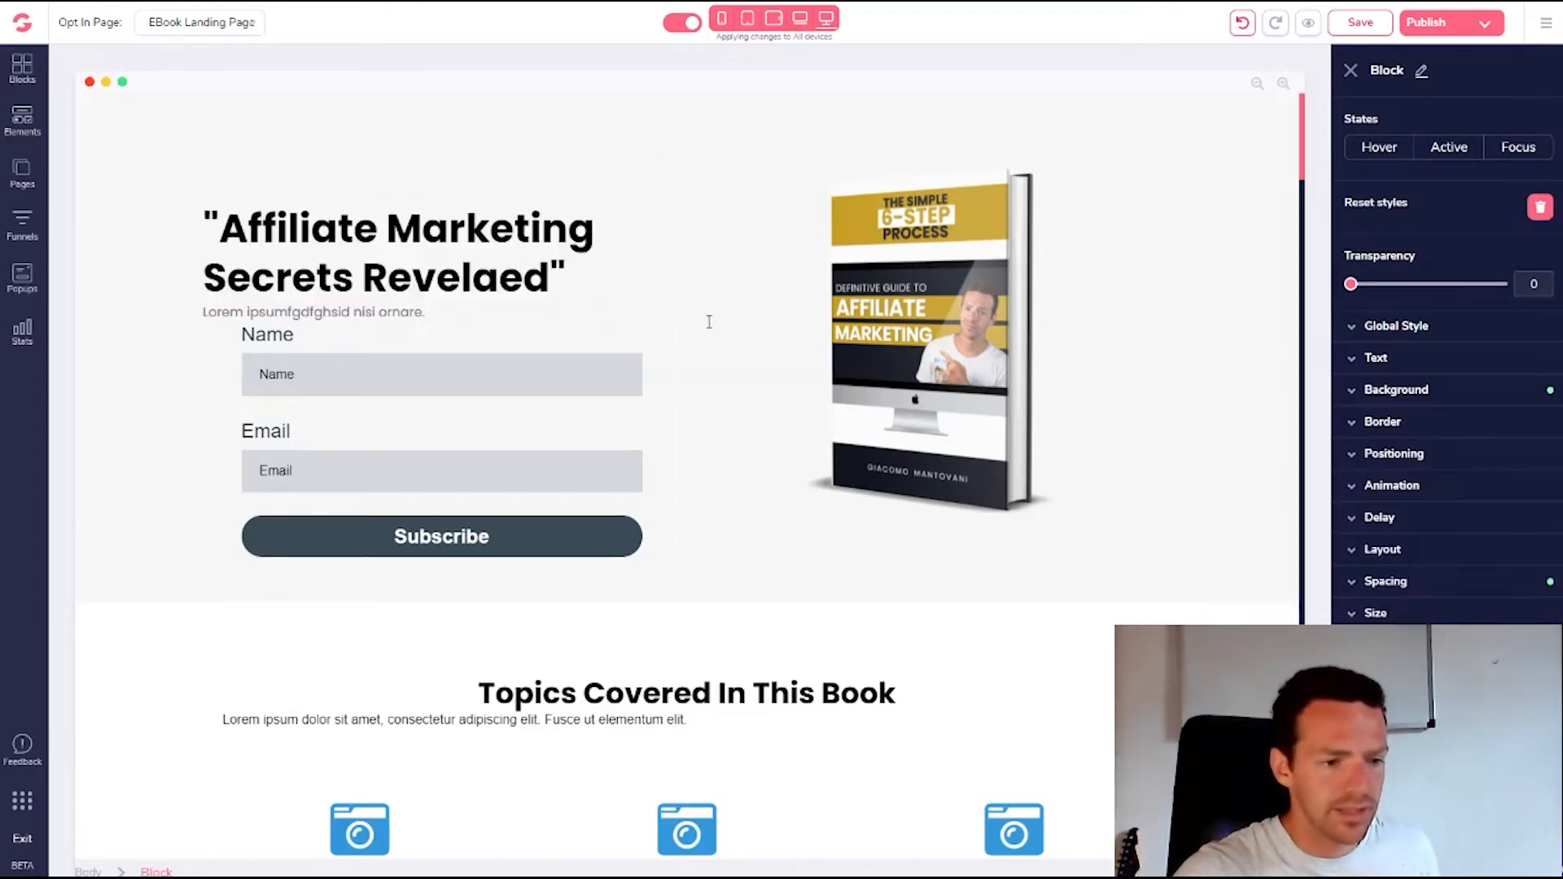
click(490, 236)
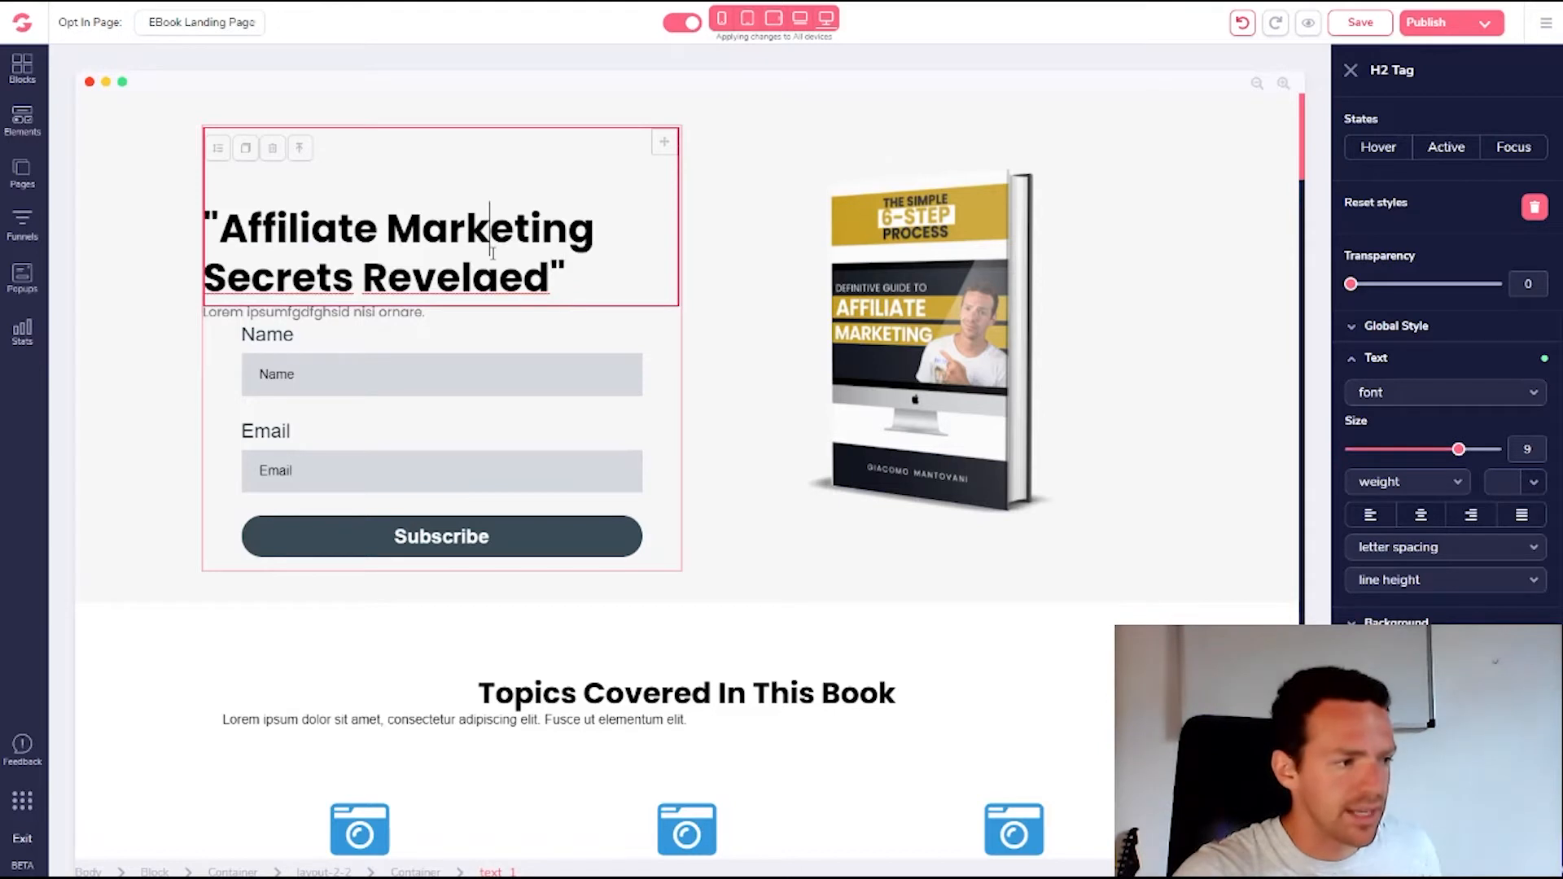
click(1421, 518)
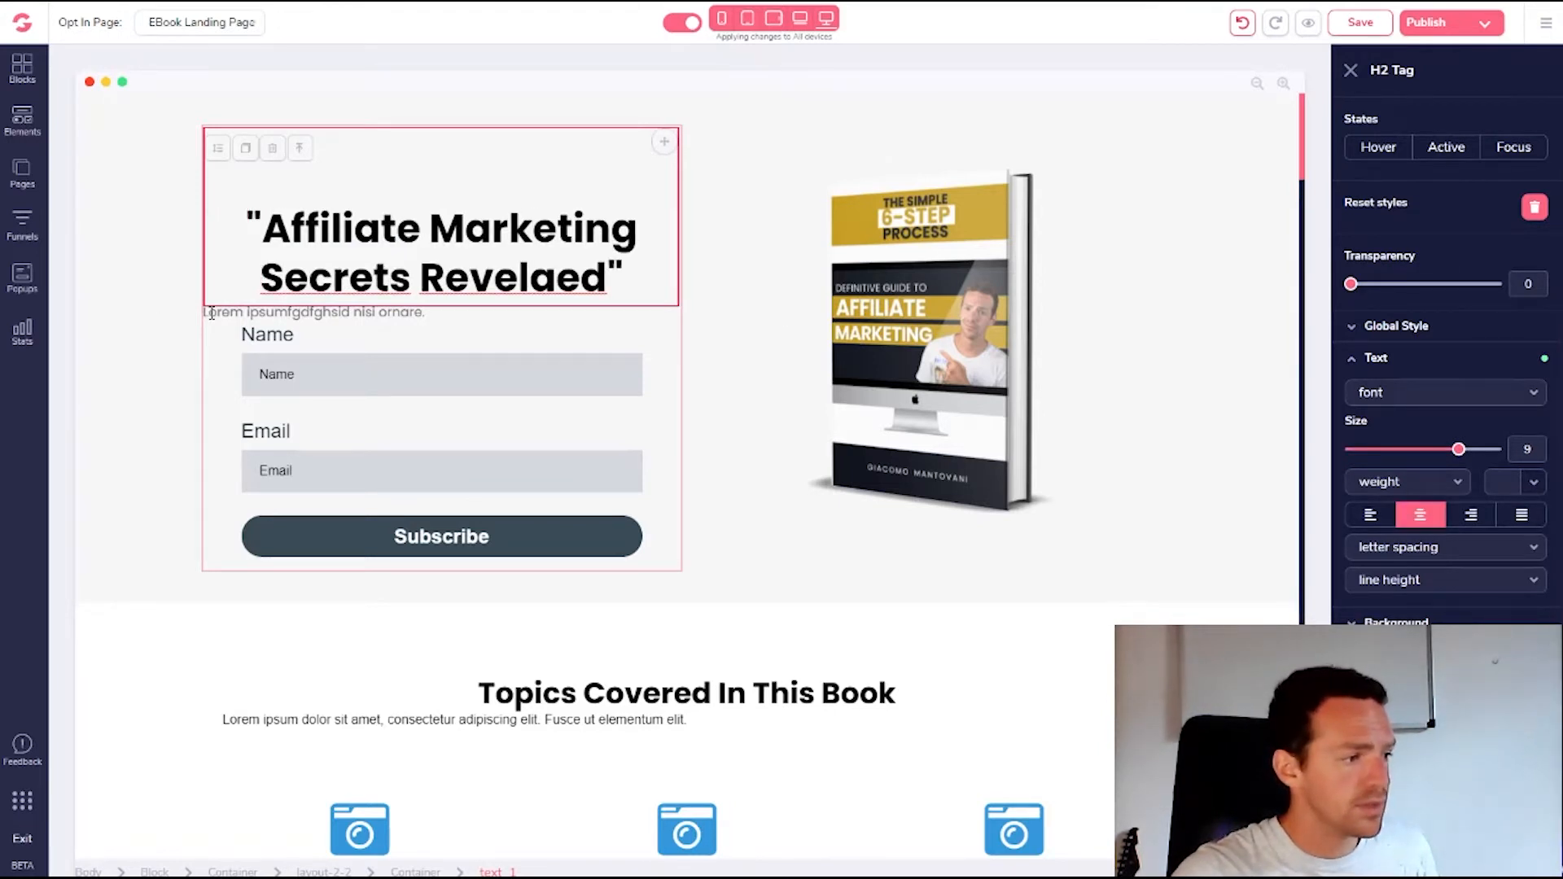
click(211, 313)
click(1420, 515)
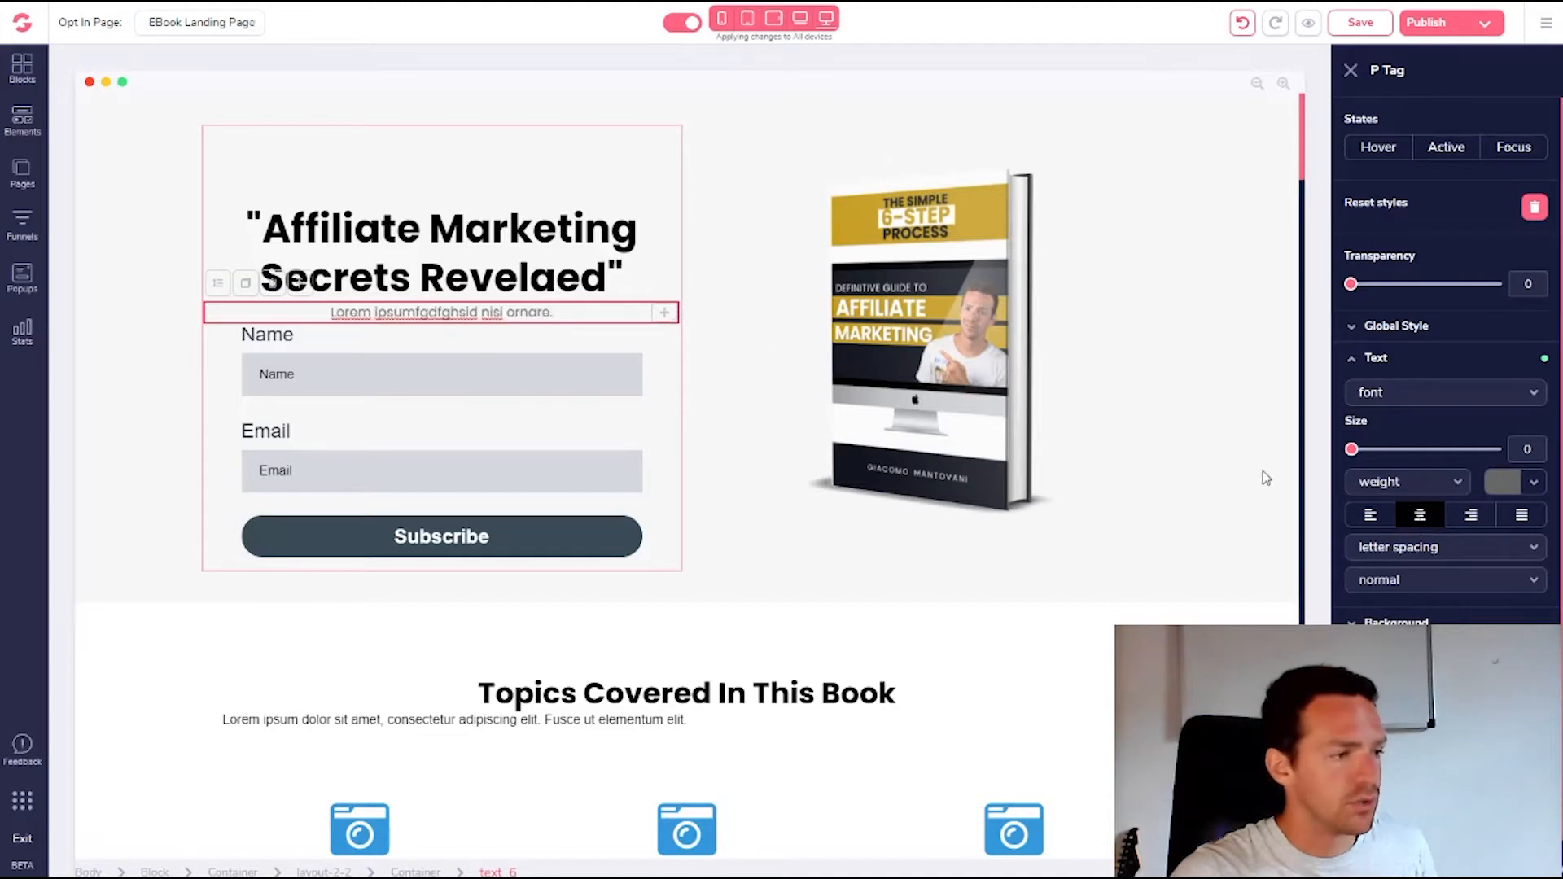
Preview the page at laptop, tablet, desktop and phone widths, then return to desktop
click(800, 18)
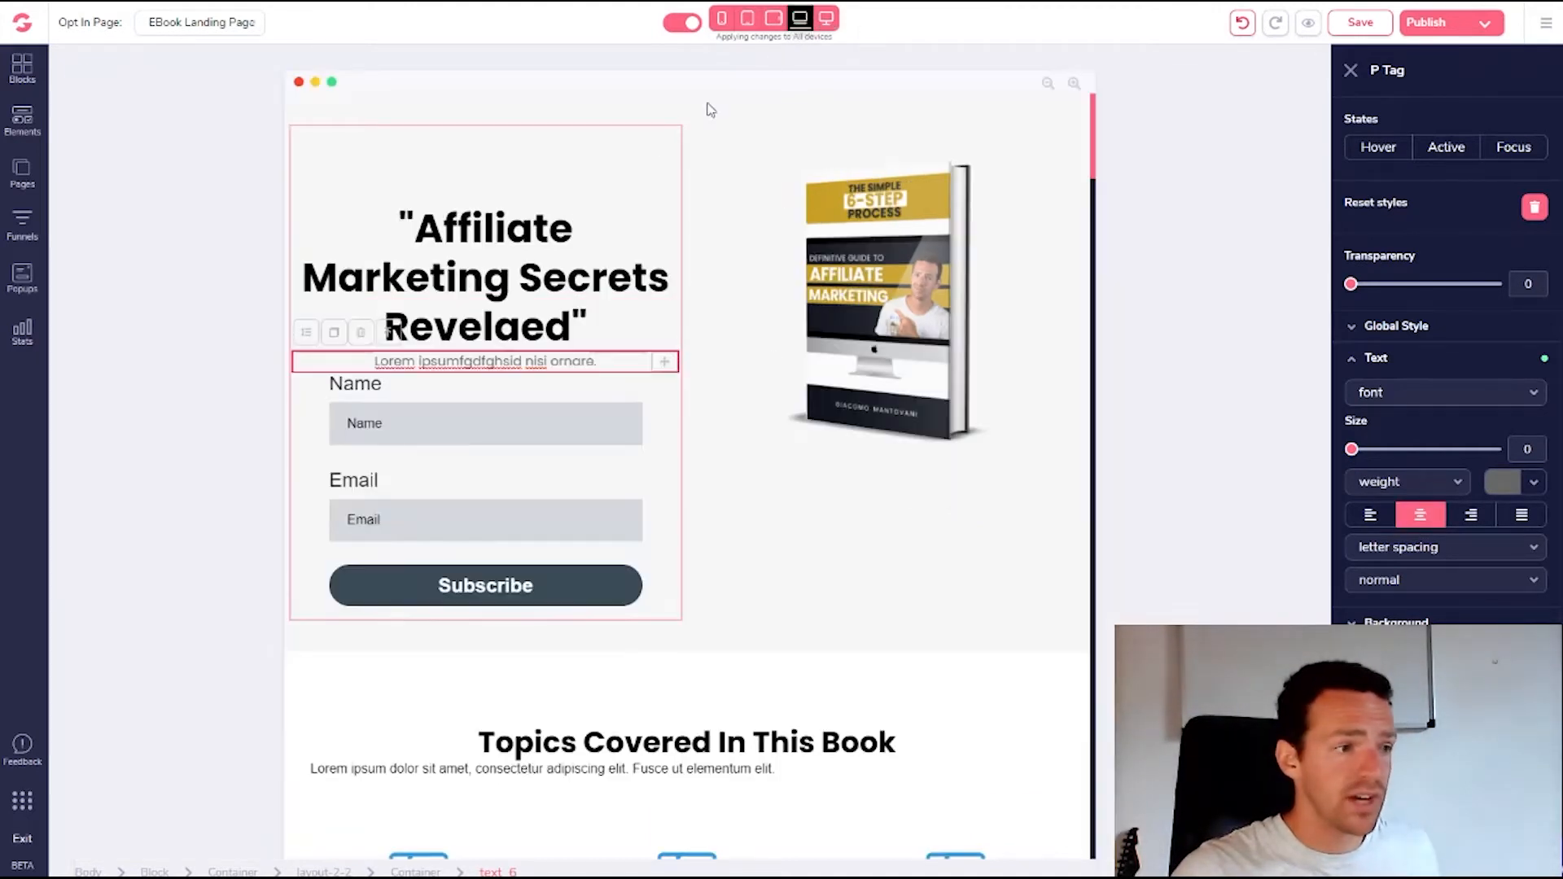
click(775, 17)
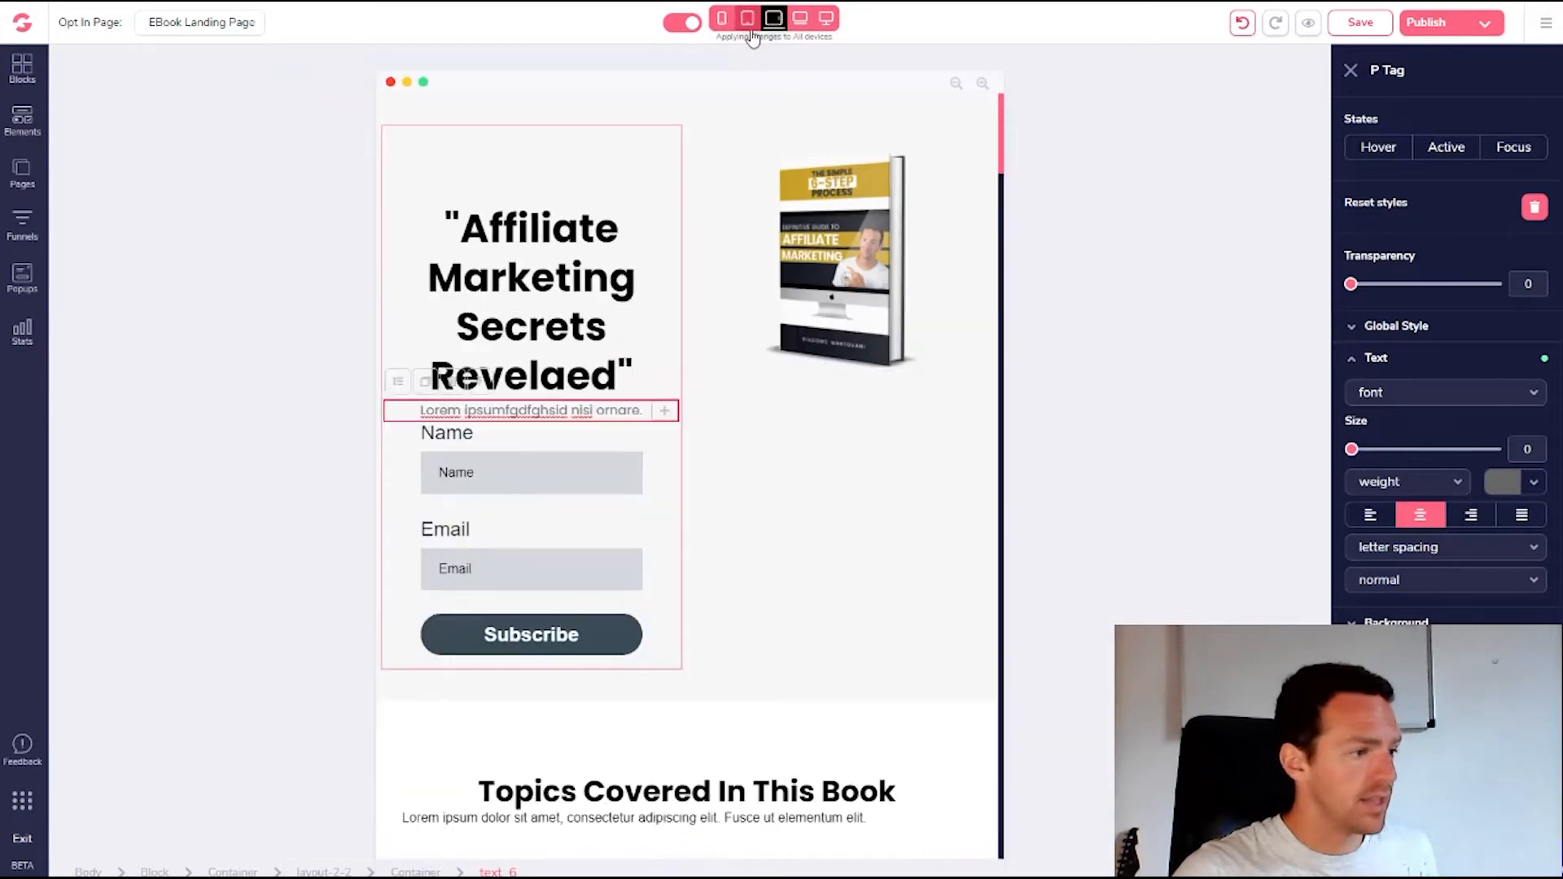
click(826, 18)
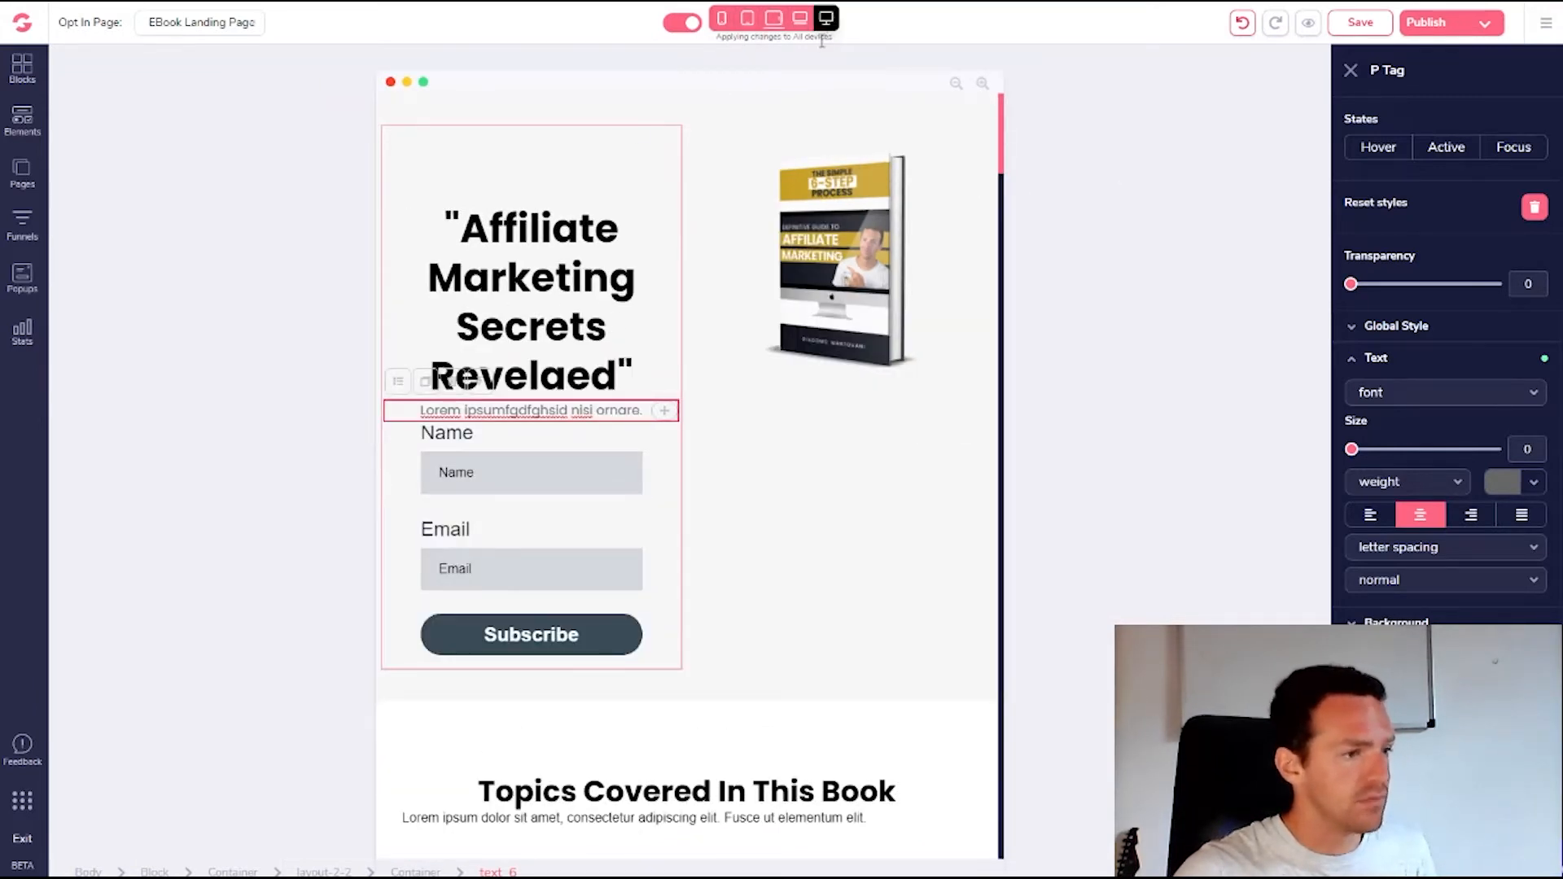
click(723, 18)
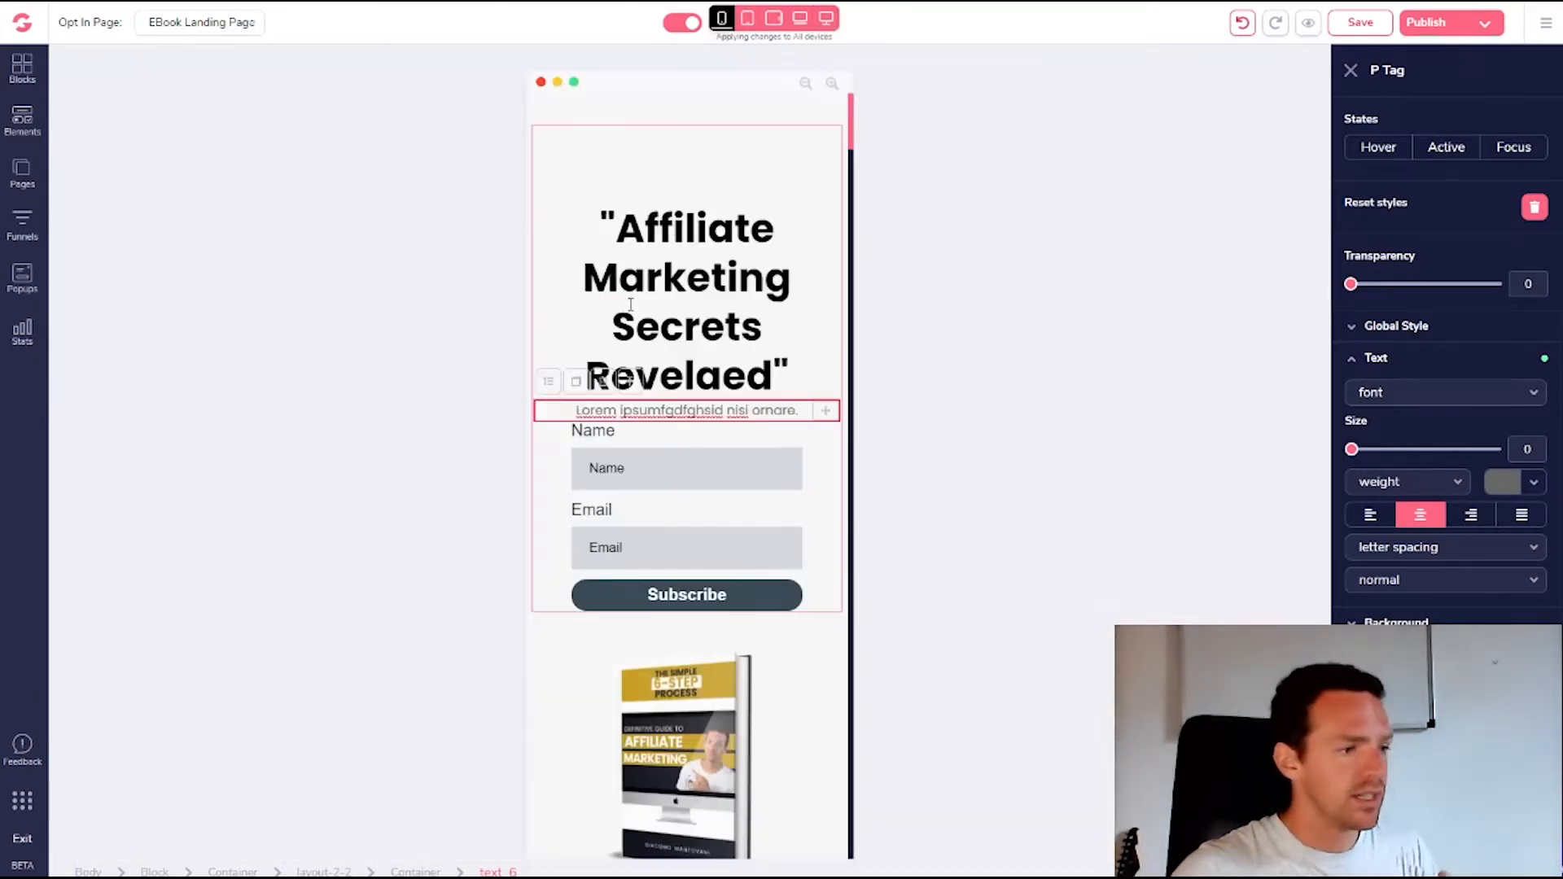
scroll(655, 412, down, 2)
scroll(666, 452, up, 2)
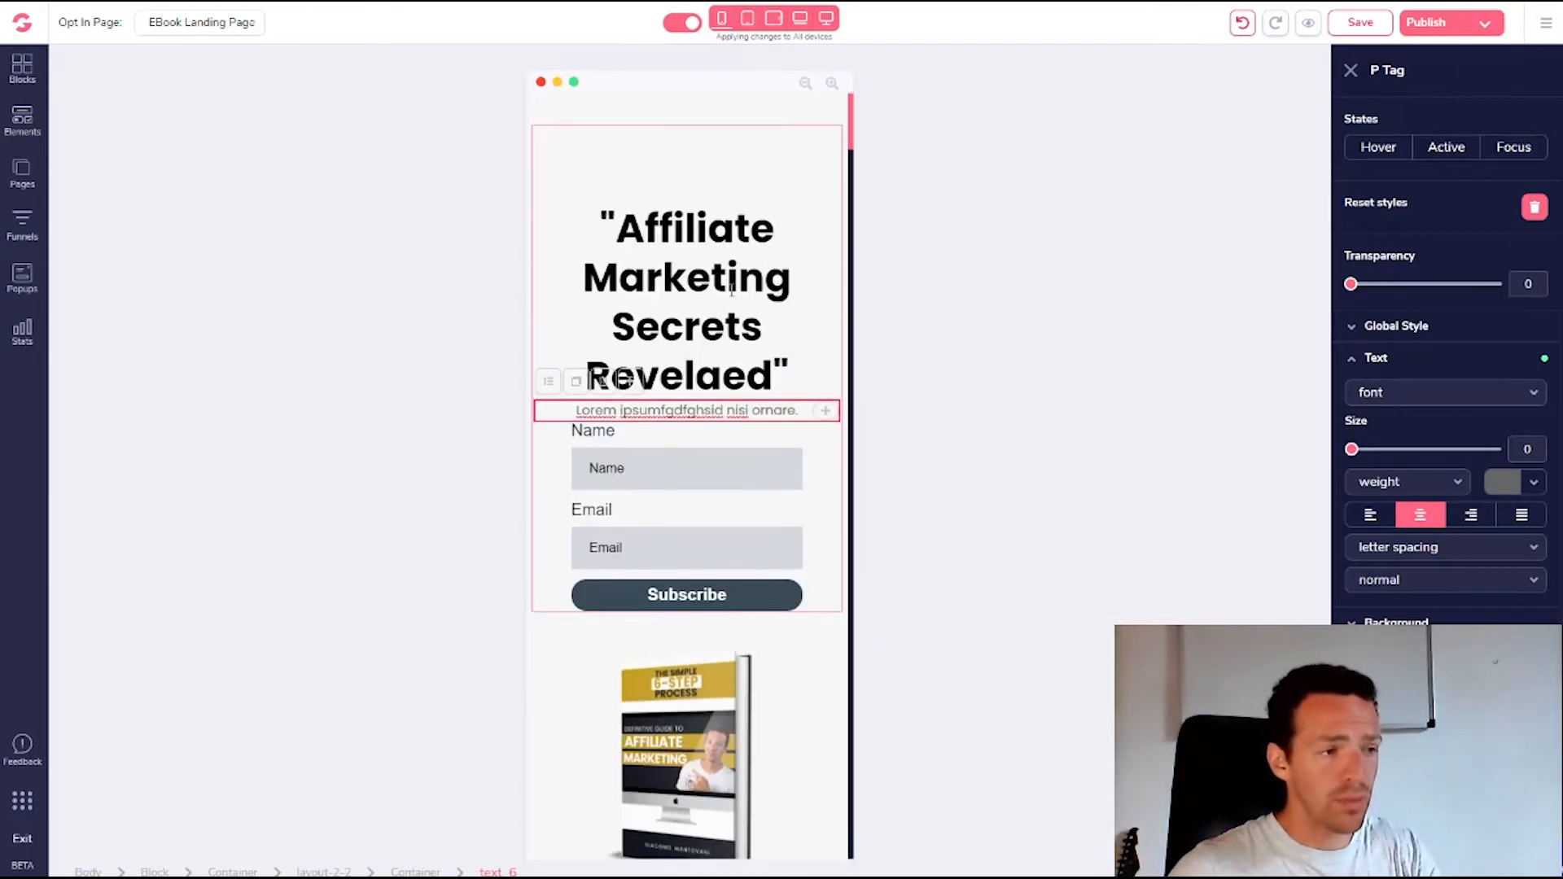
click(827, 18)
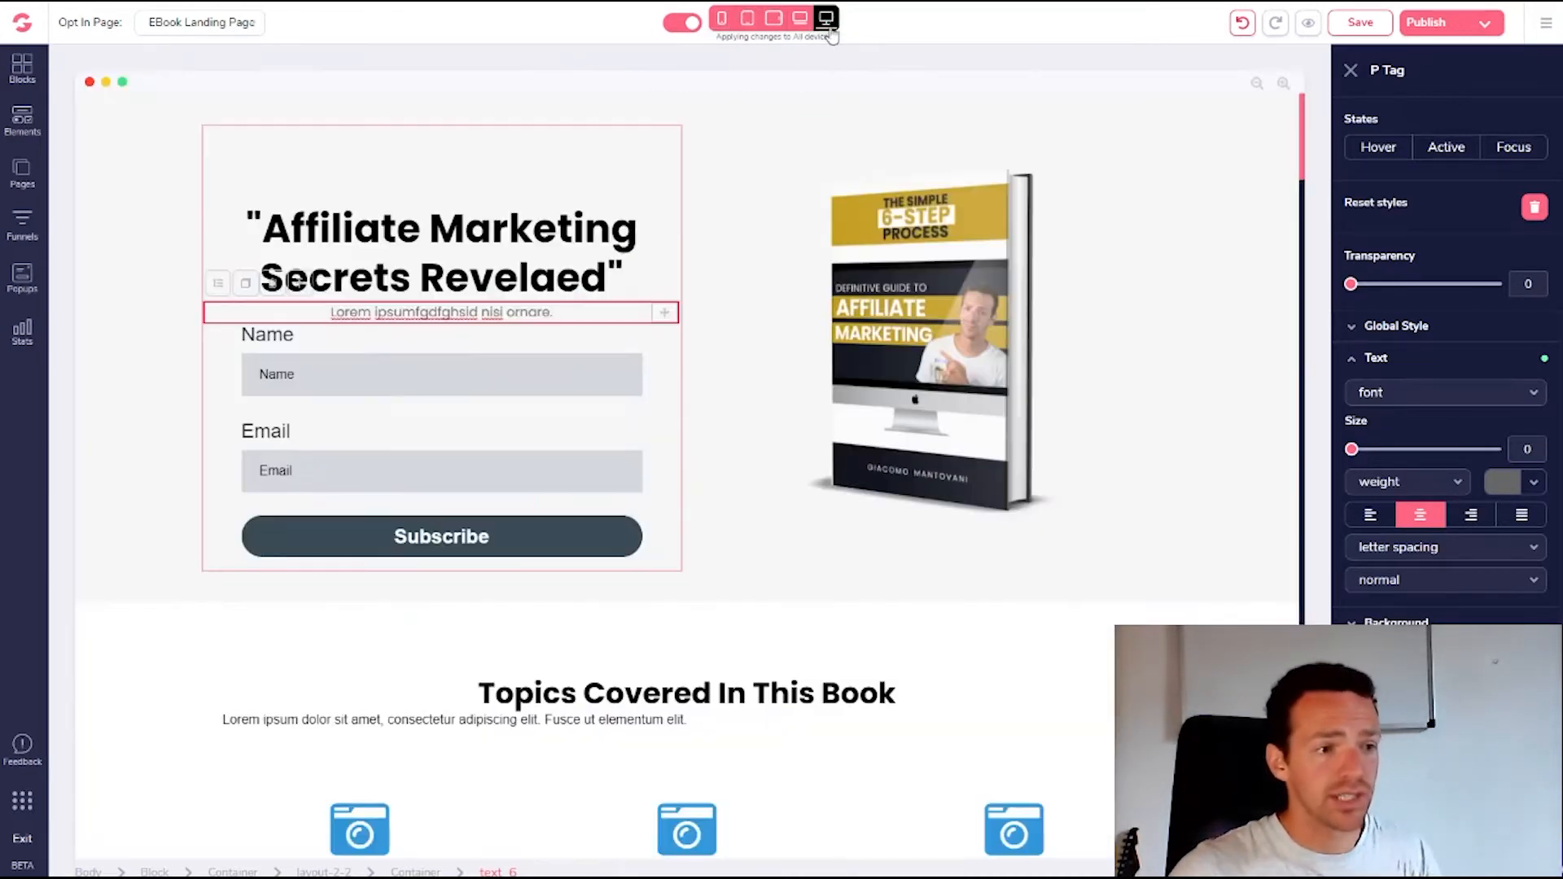
Delete the Name and Email labels from the opt-in form
click(472, 413)
click(271, 340)
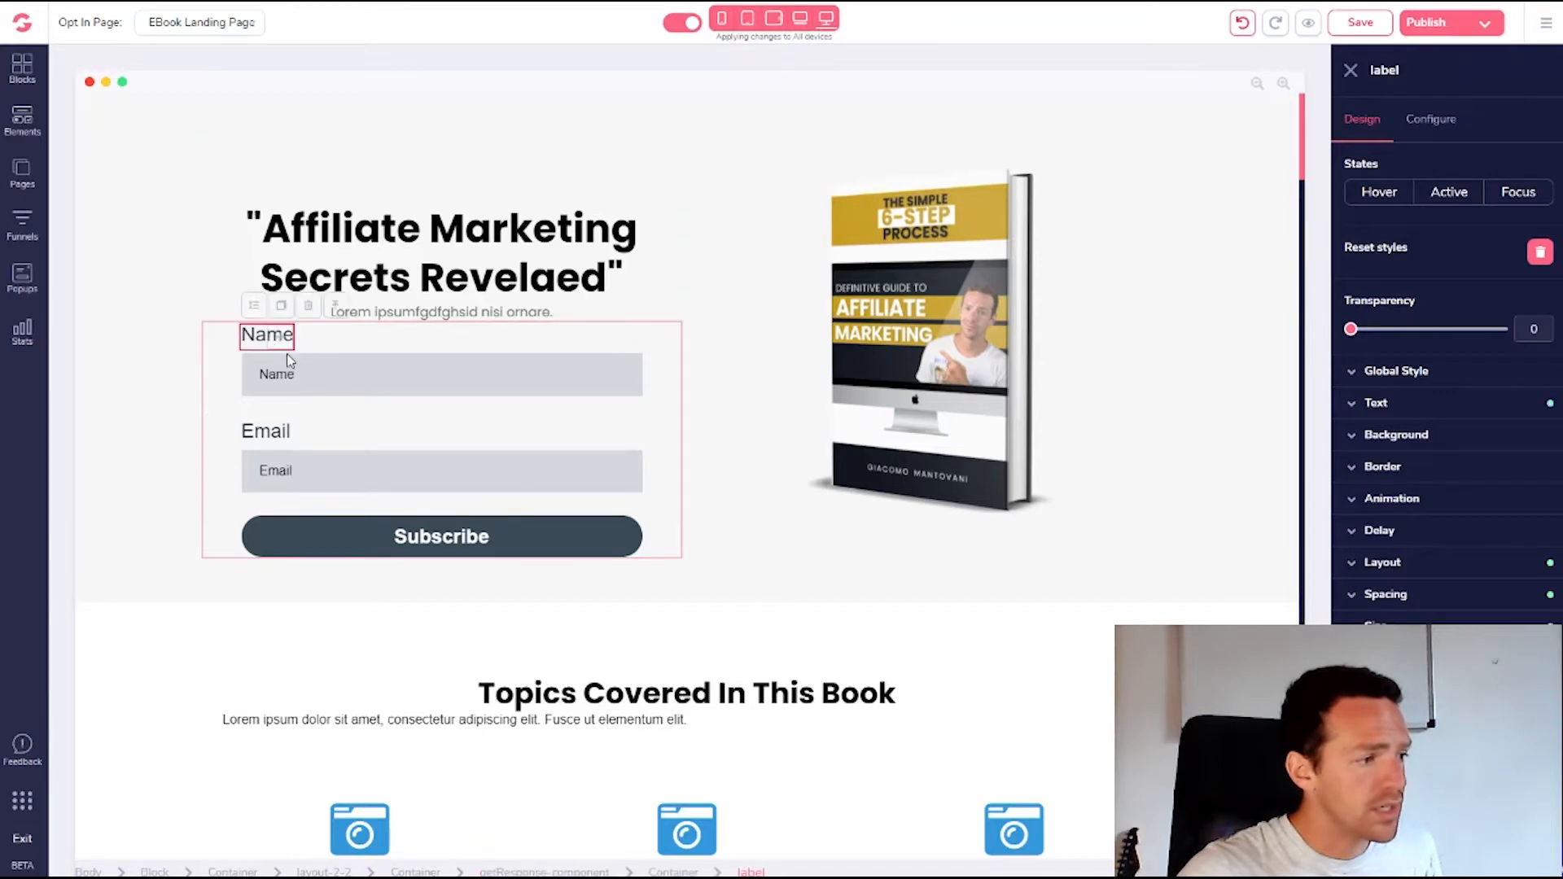
click(309, 308)
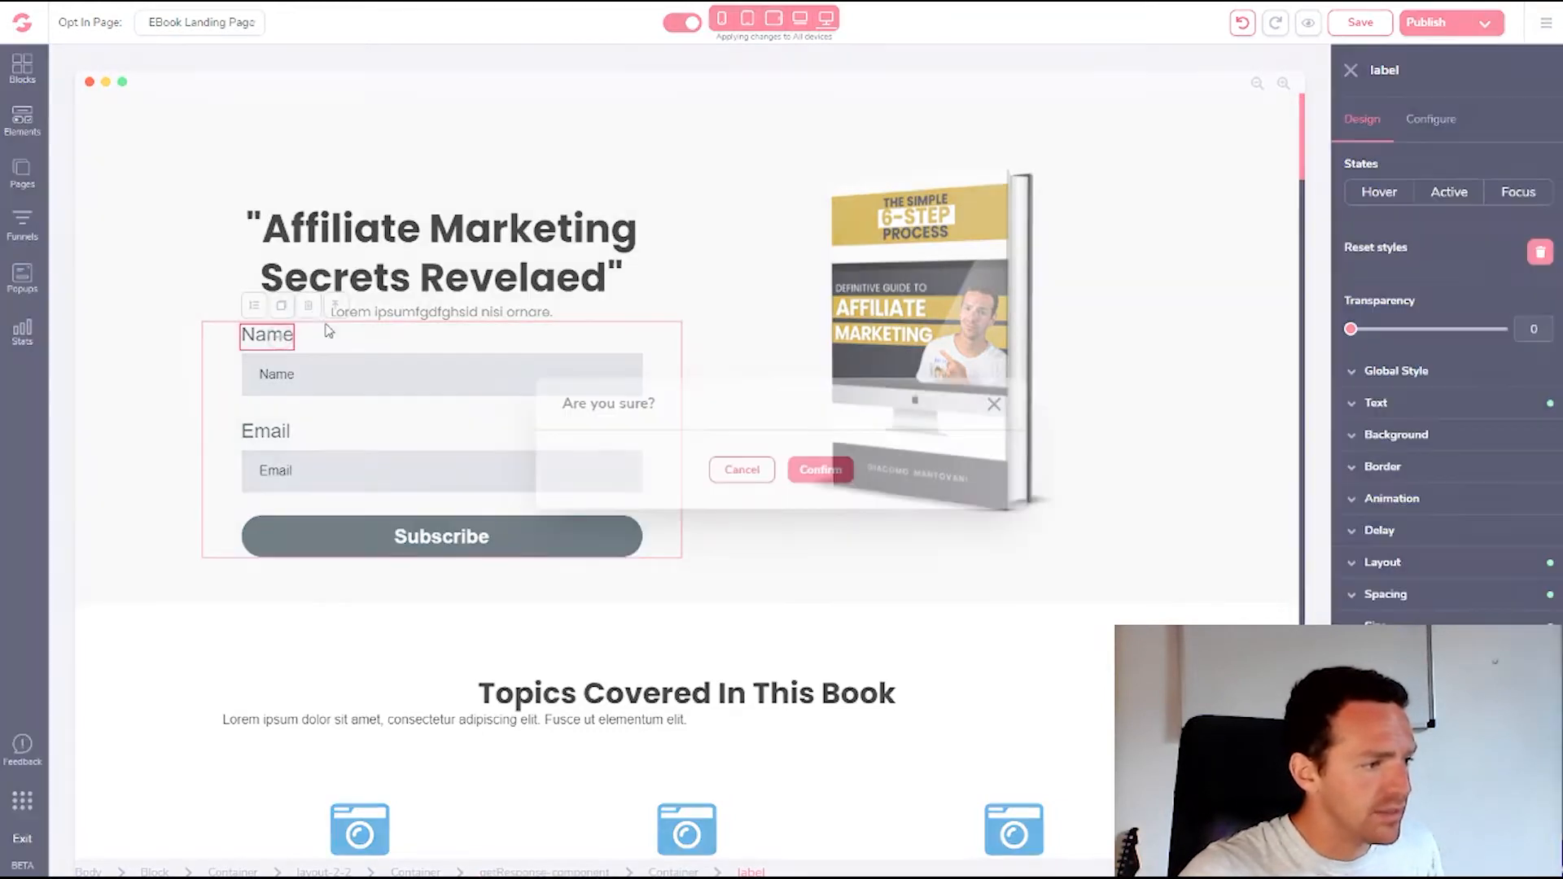
click(819, 477)
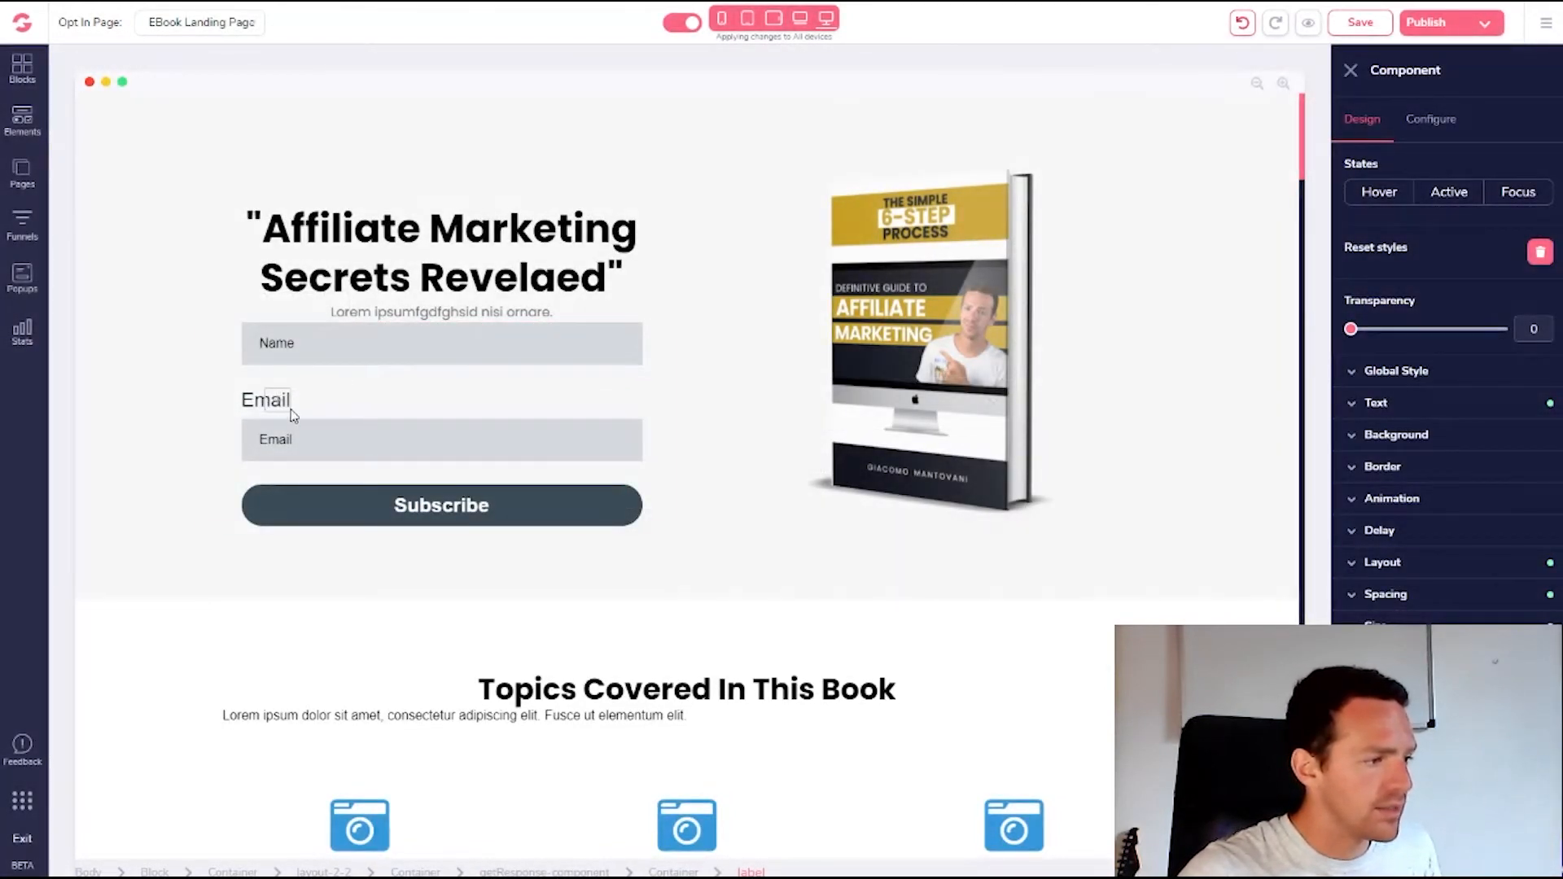
click(285, 404)
click(309, 369)
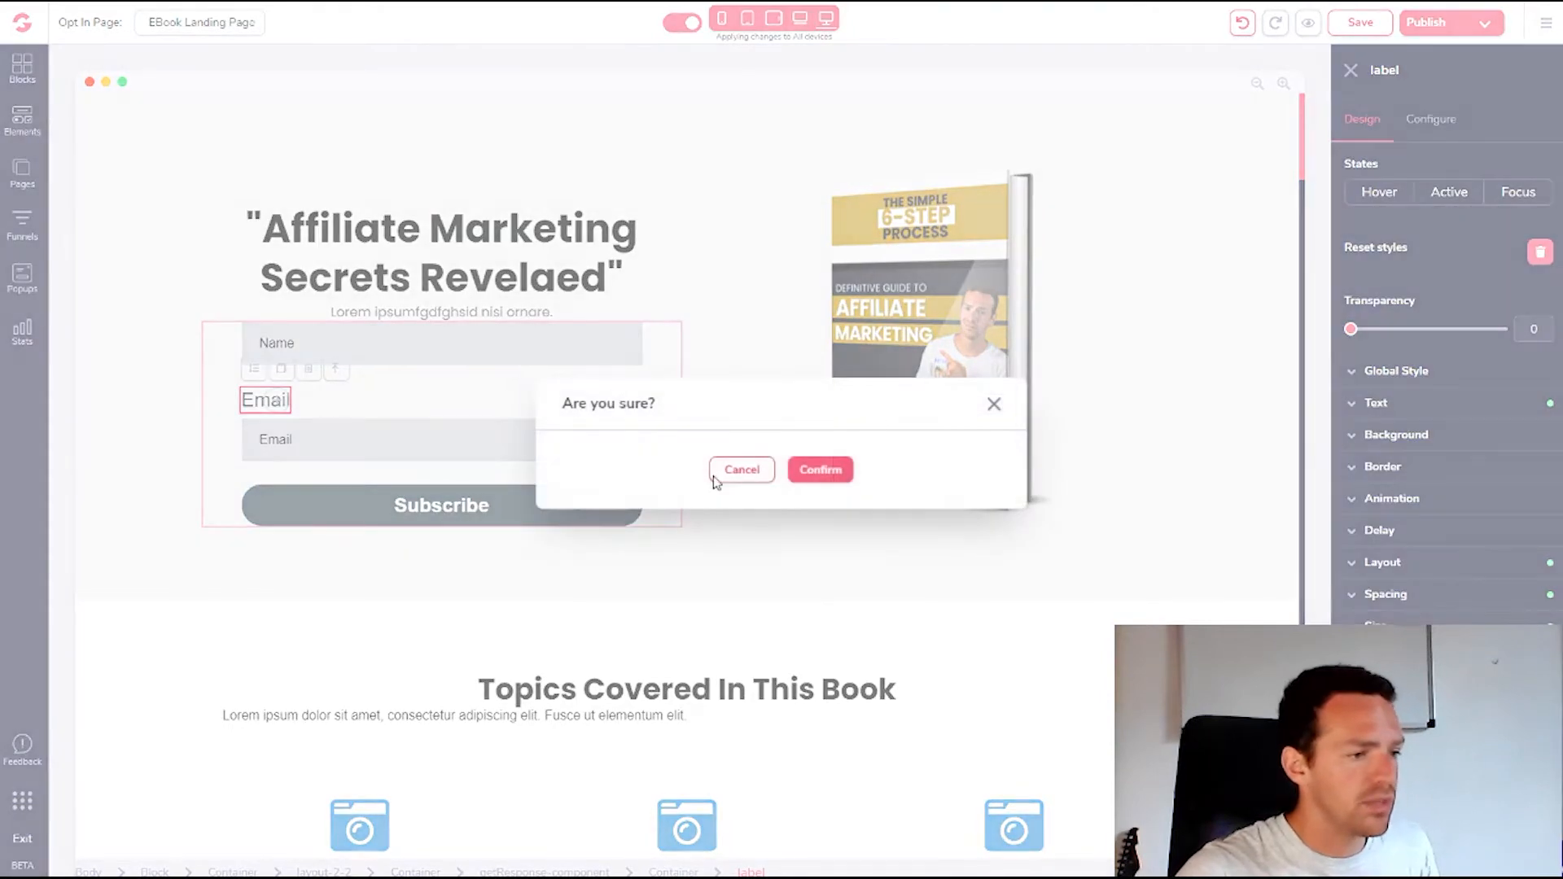
click(813, 467)
click(431, 359)
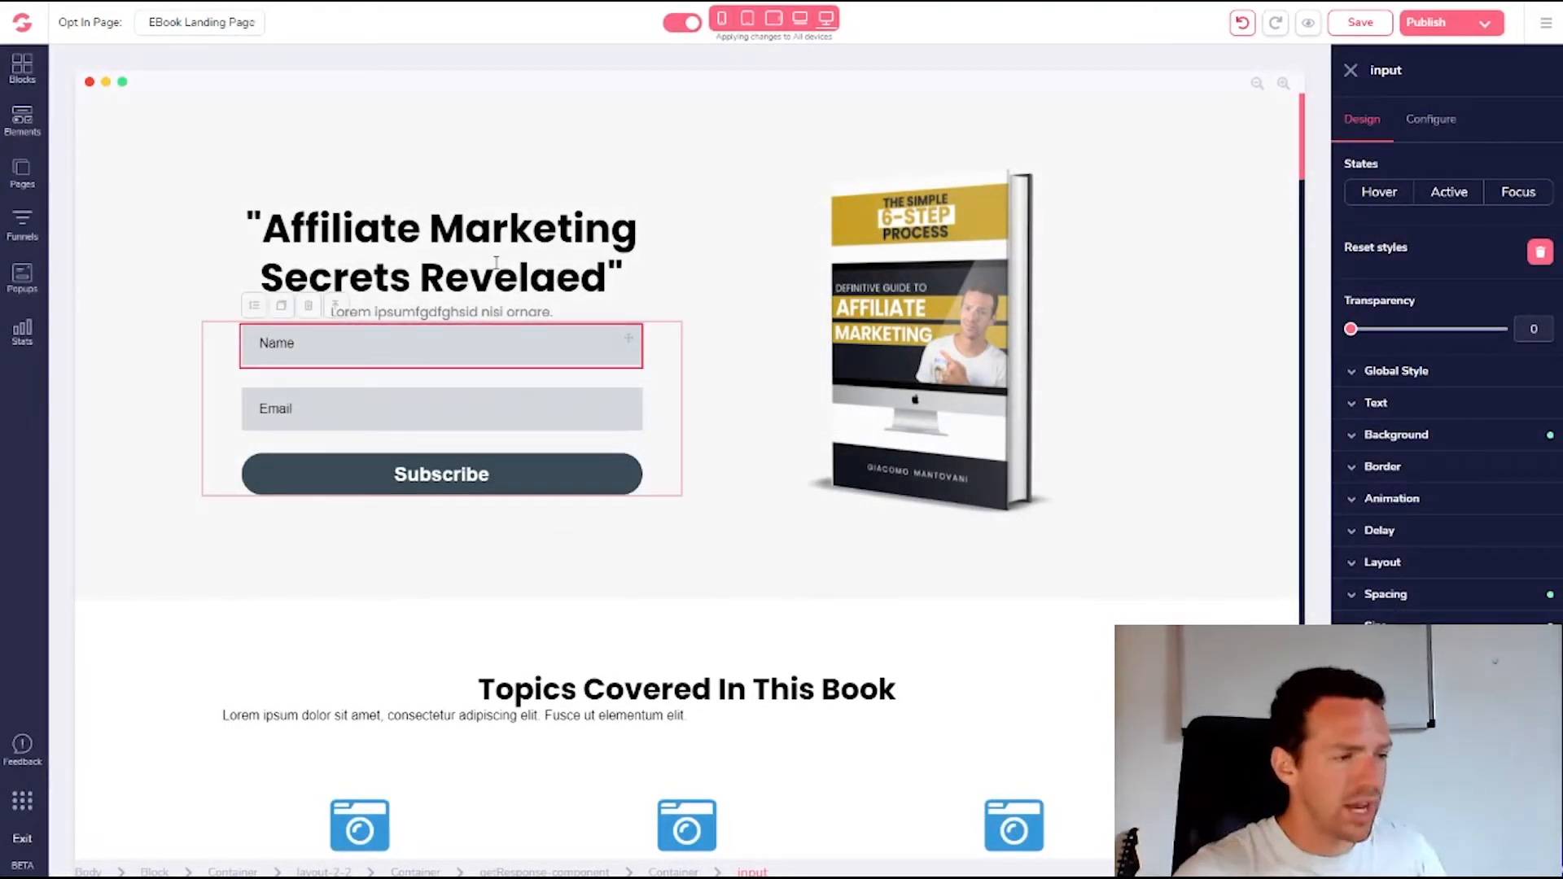
Adjust the Name field's left margin so it lines up with the Email field
click(1353, 597)
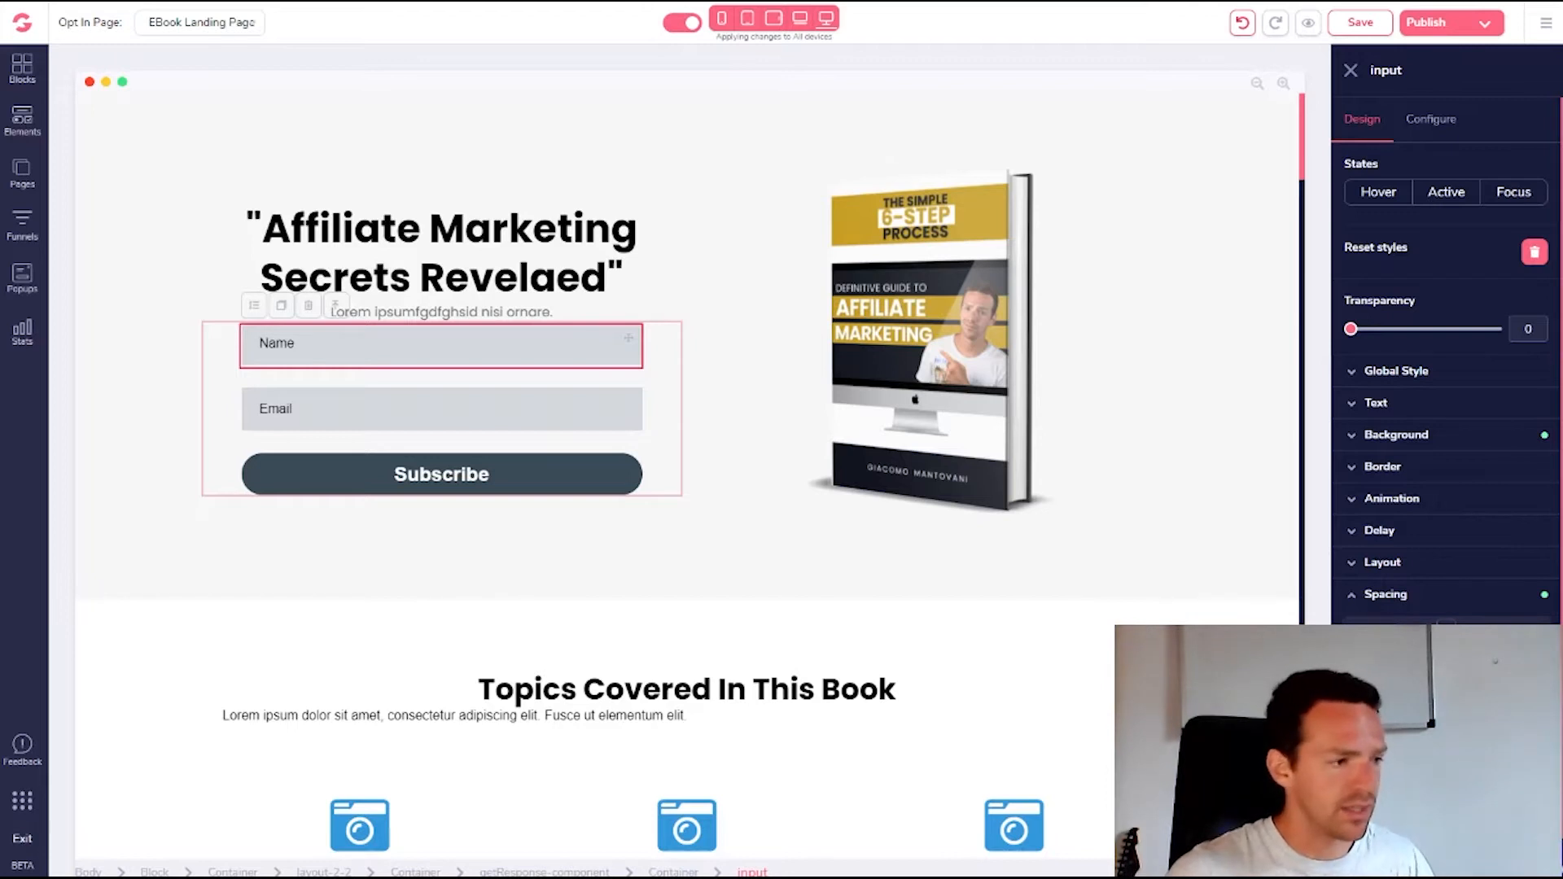
mouse_move(1362, 686)
mouse_down()
mouse_move(1379, 685)
mouse_move(1365, 686)
mouse_up()
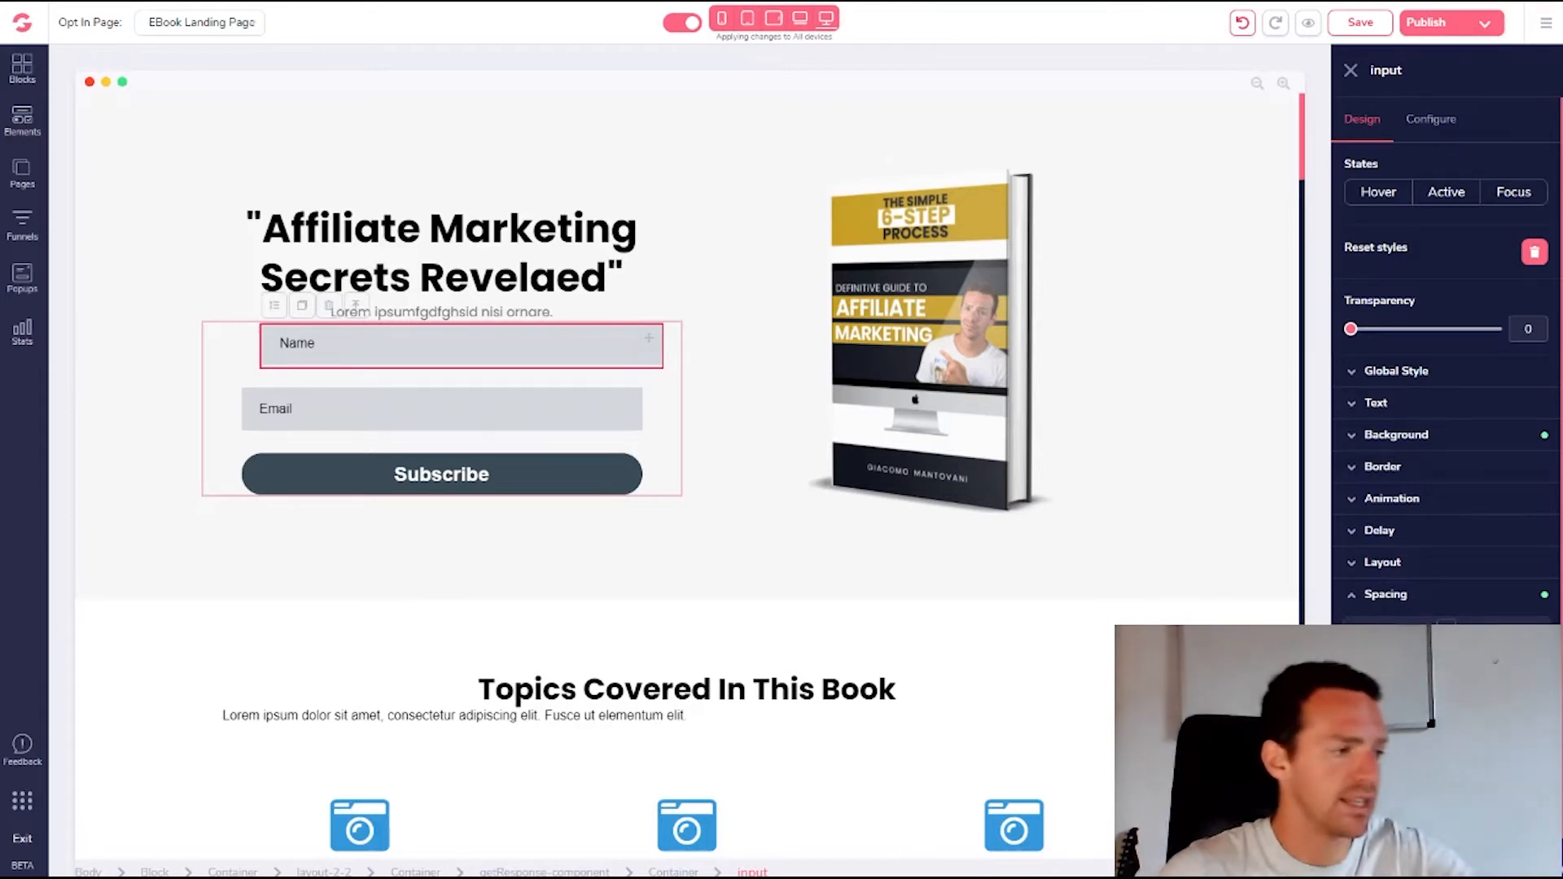
drag(1379, 685, 1361, 686)
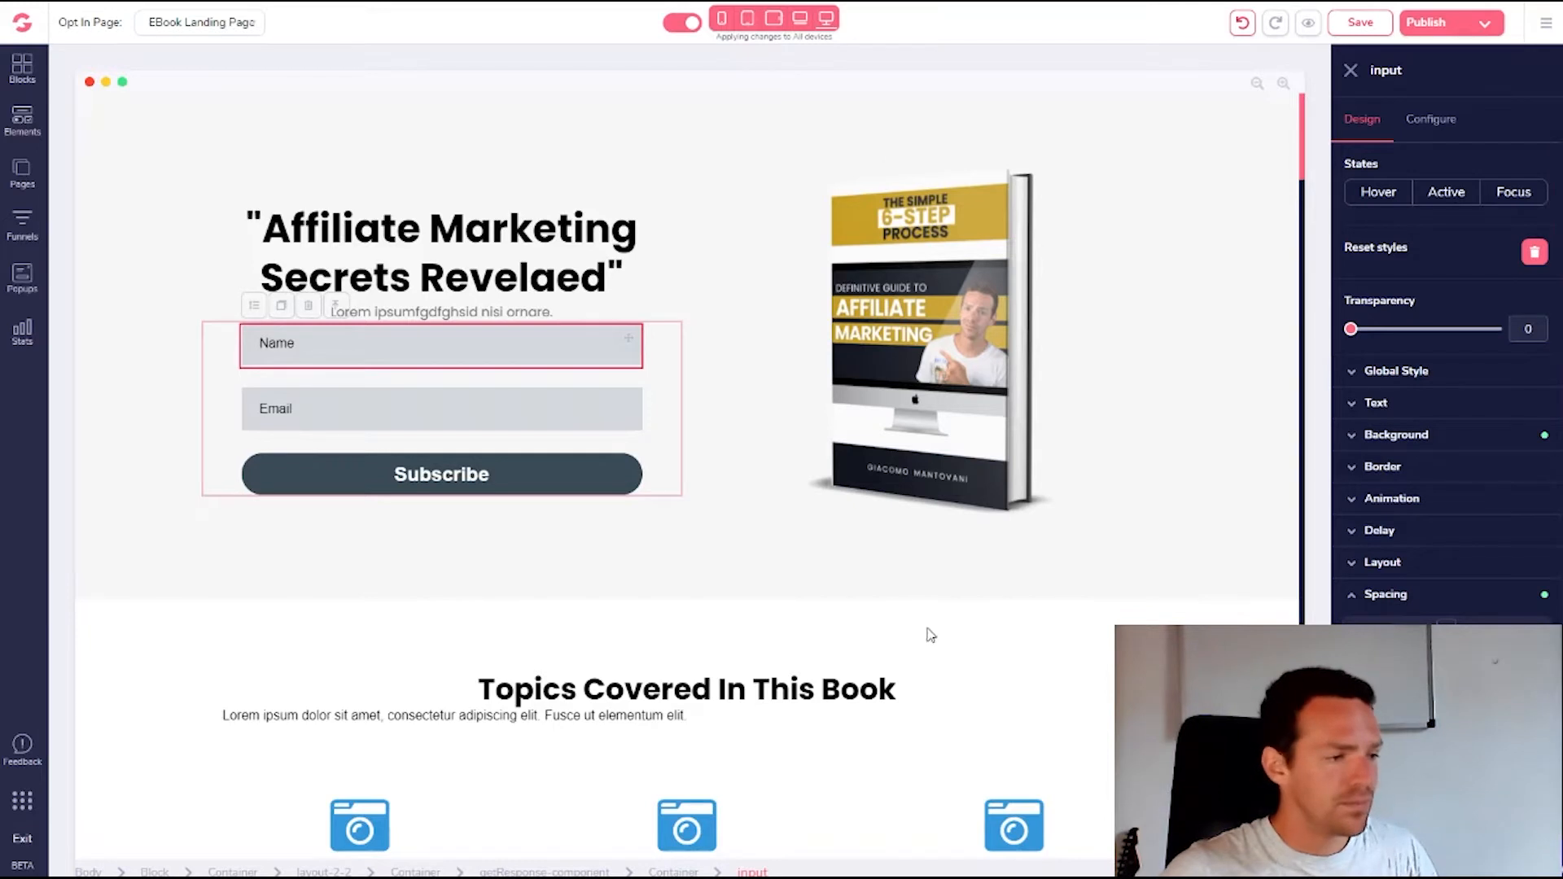
Increase the opt-in form's spacing to push it further down the hero
click(680, 412)
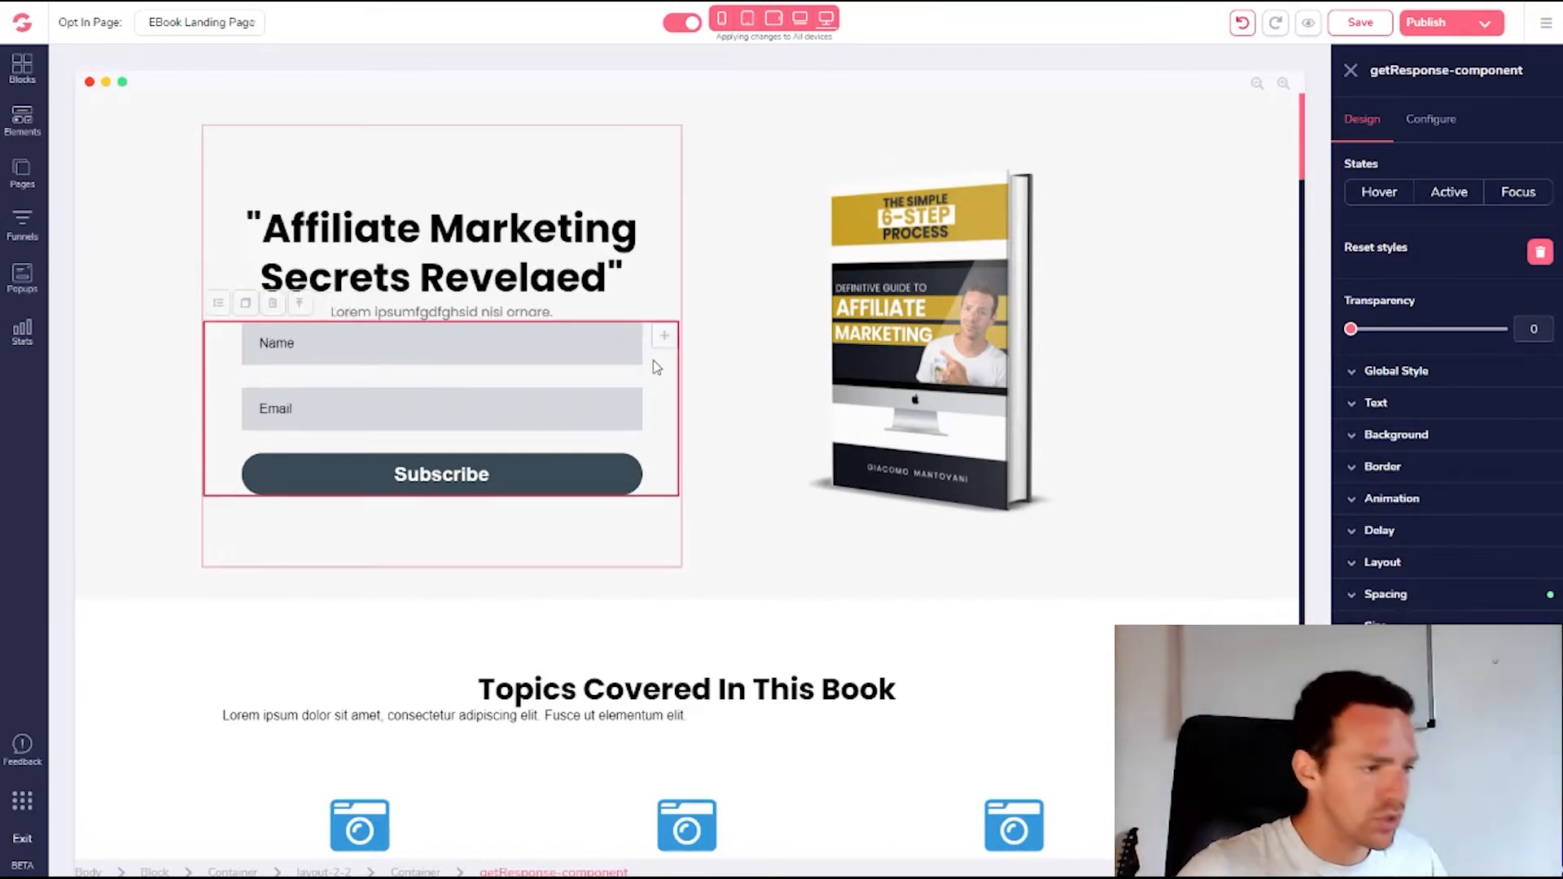
click(1380, 596)
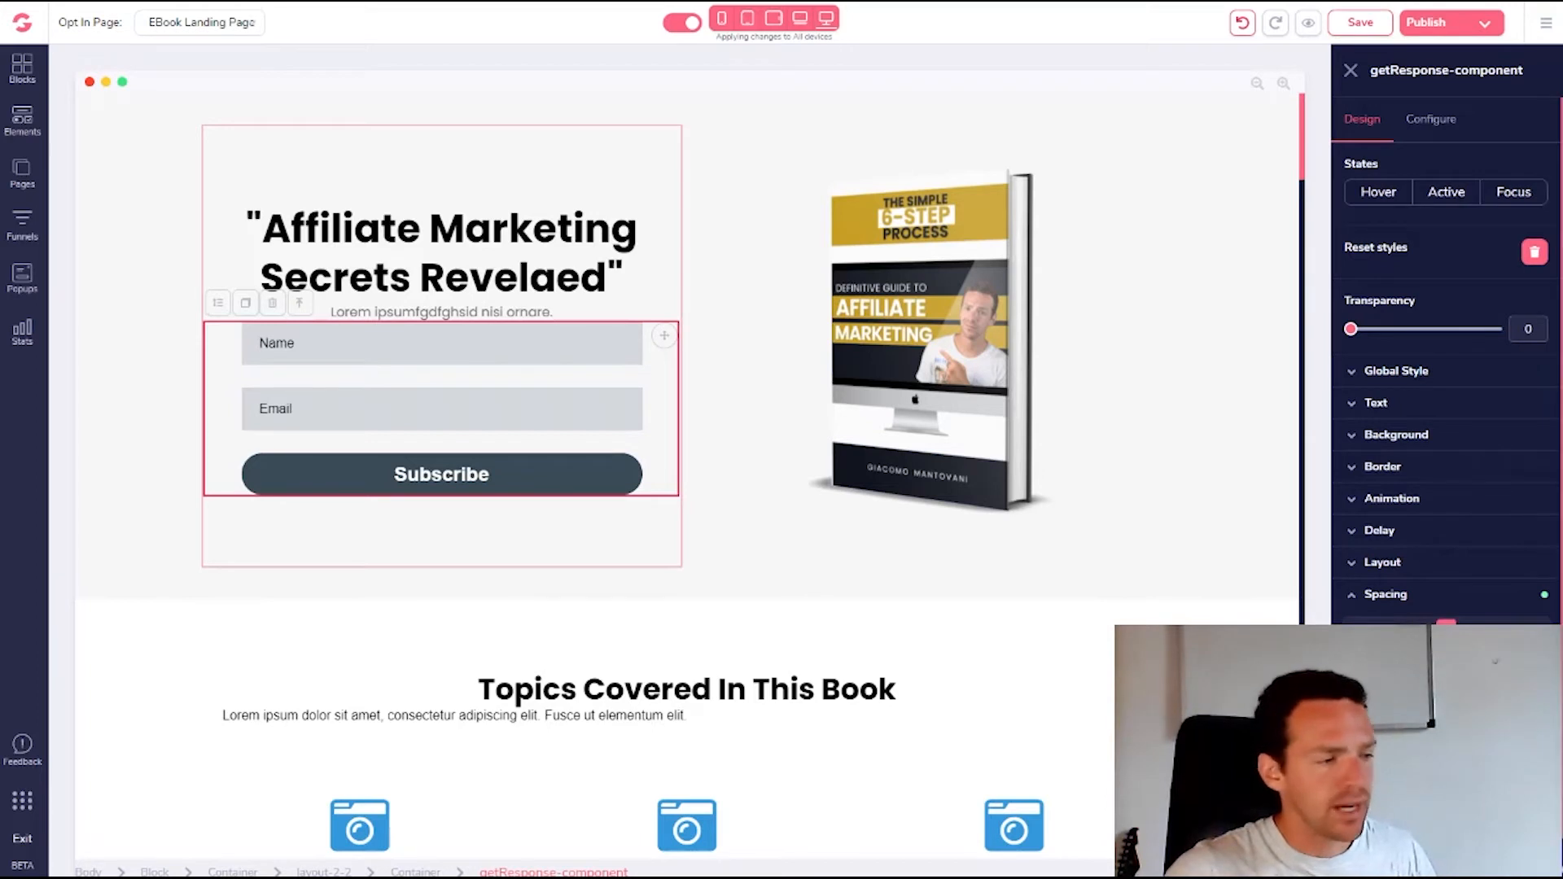
drag(1446, 630, 1446, 652)
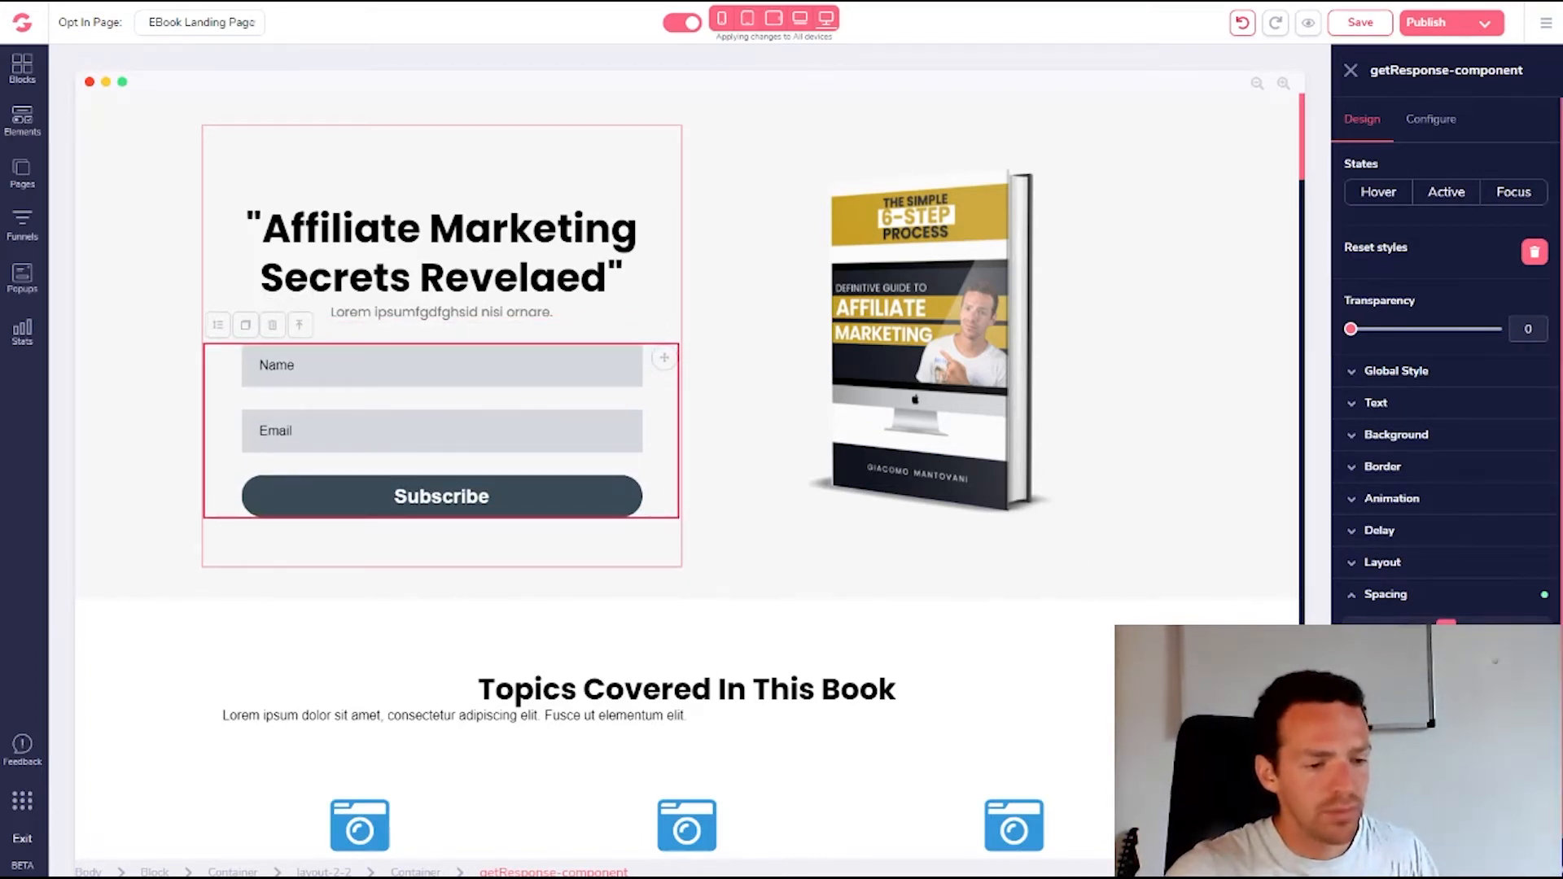
drag(1446, 653, 1446, 684)
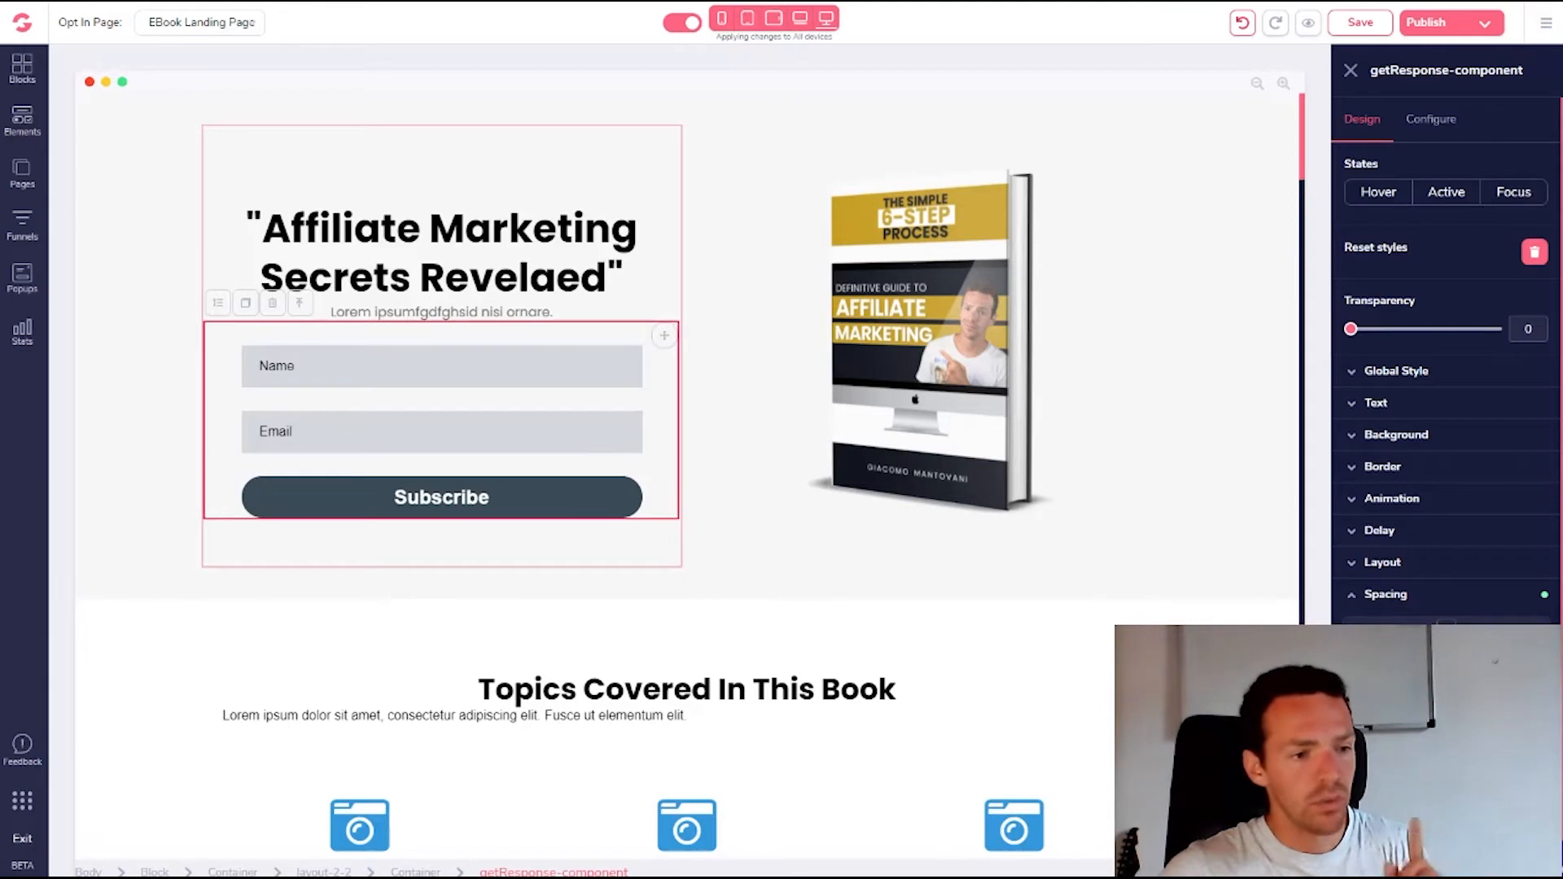
Fill the form background with red #DC1818, keeping the subtitle centred
click(1352, 439)
click(1464, 473)
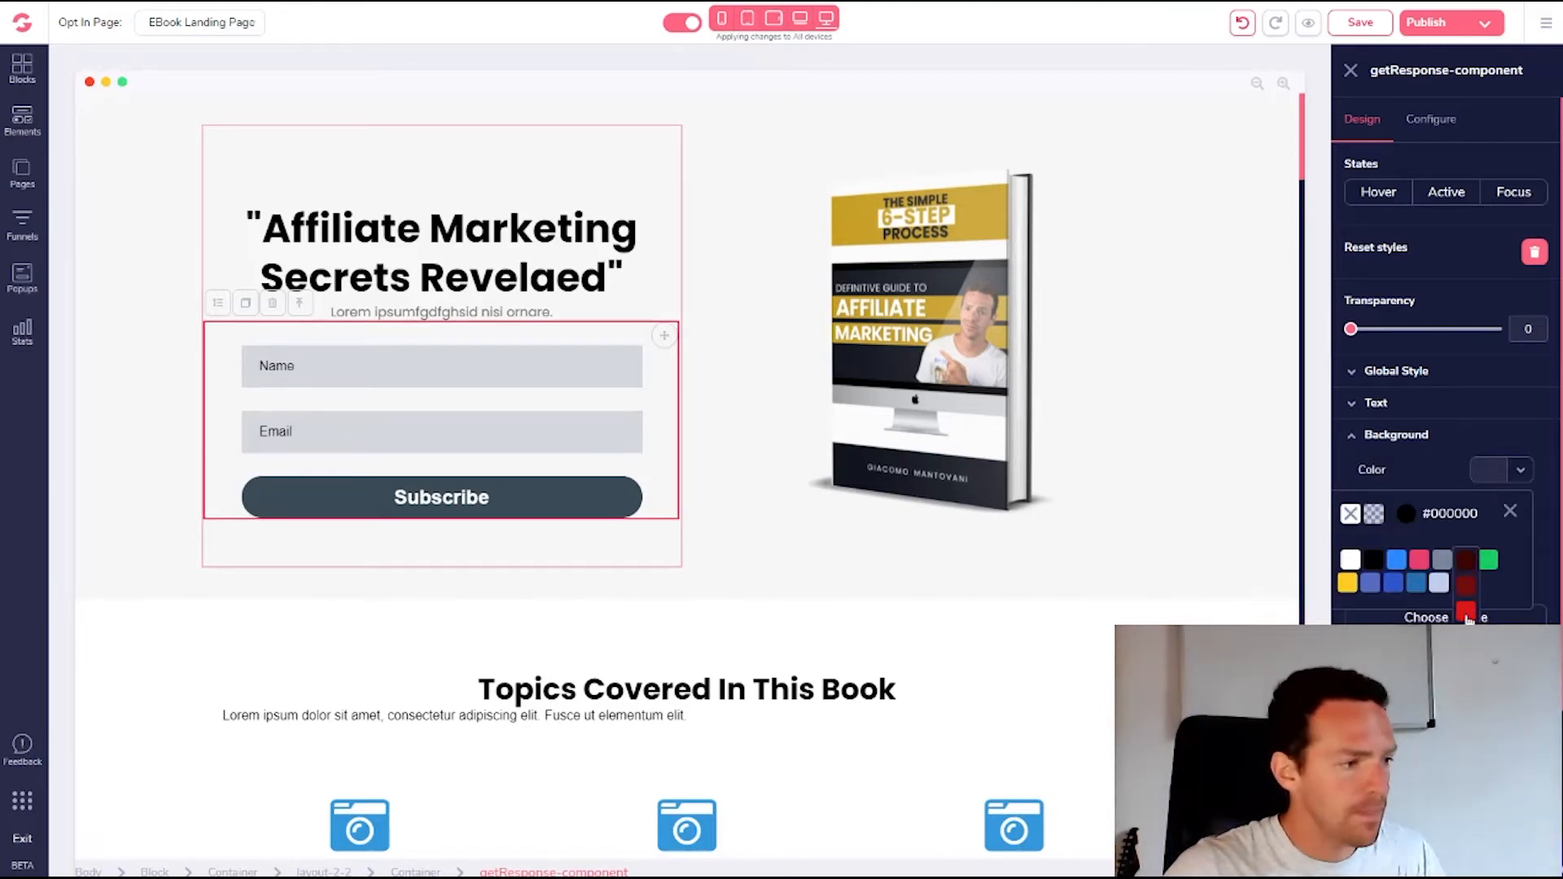
click(1467, 615)
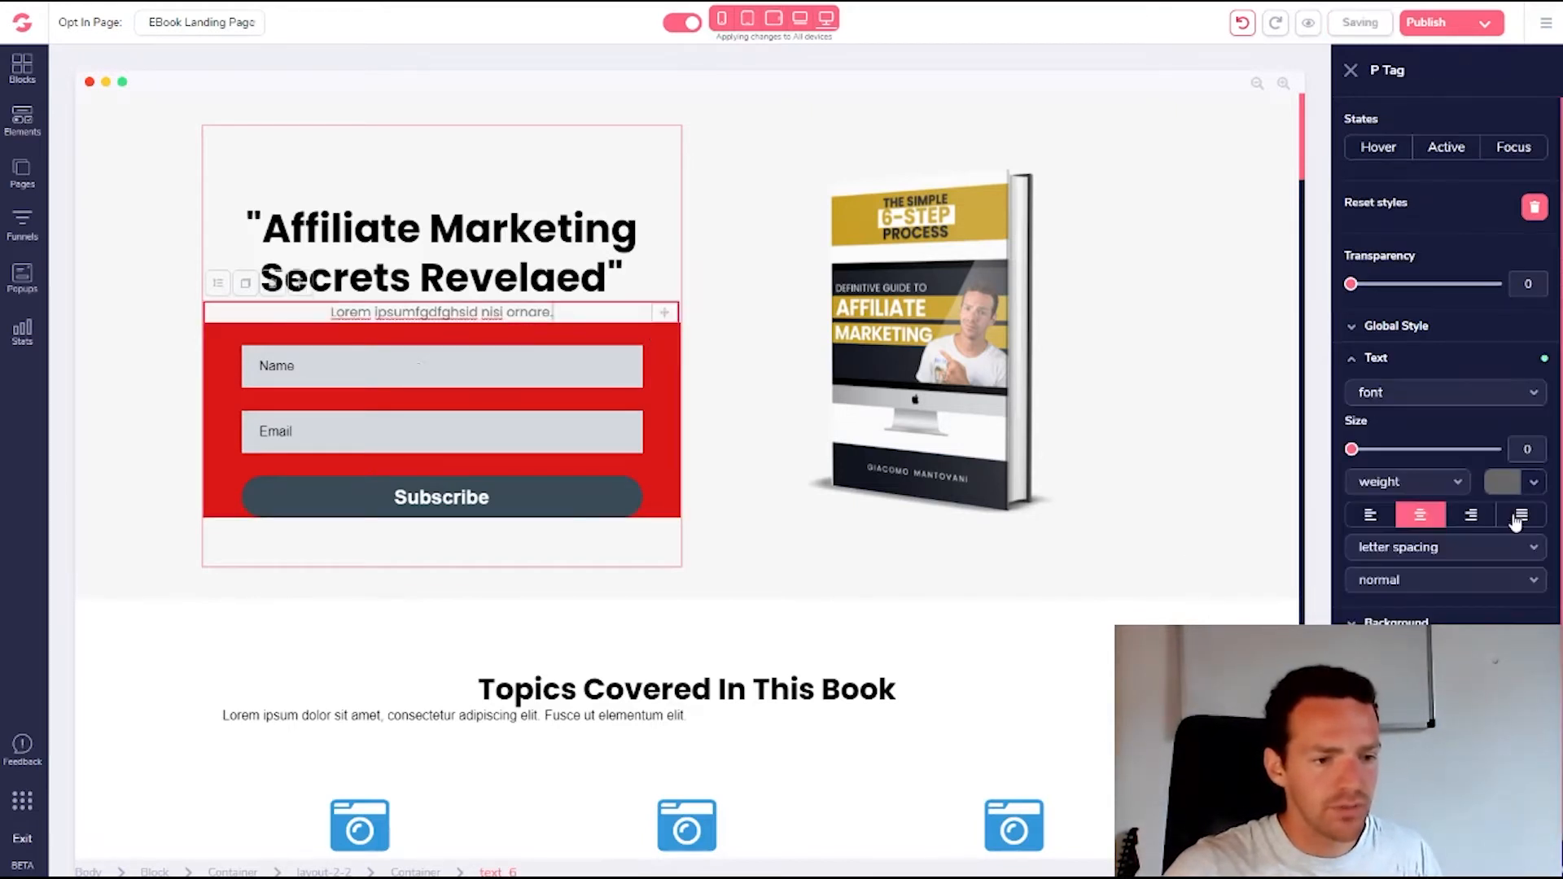
click(1517, 521)
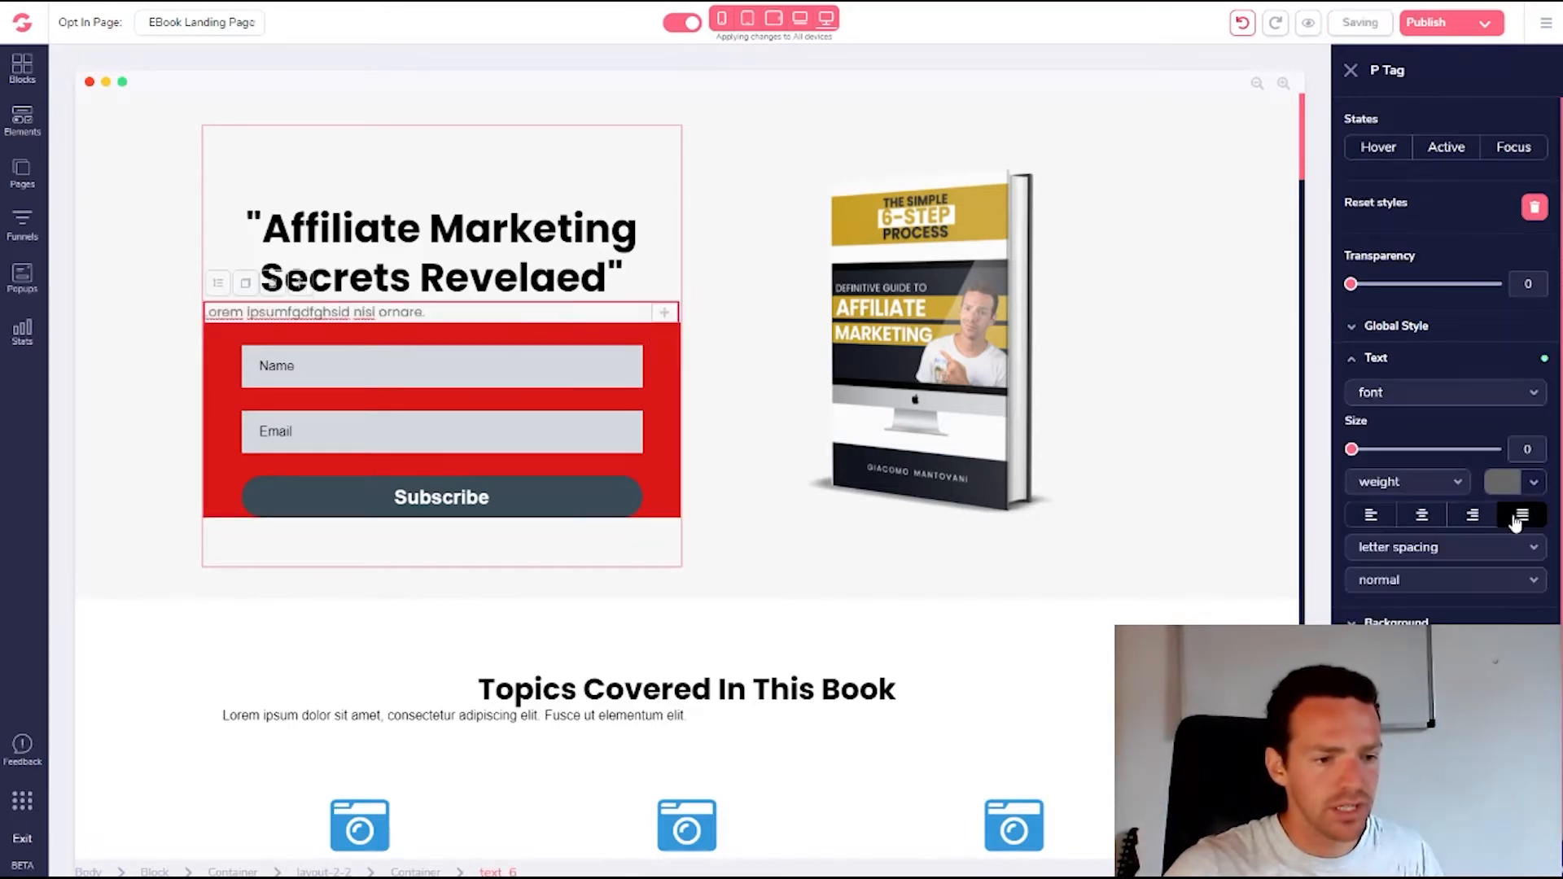
click(1425, 521)
Add top padding and top margin to the red opt-in form
click(660, 367)
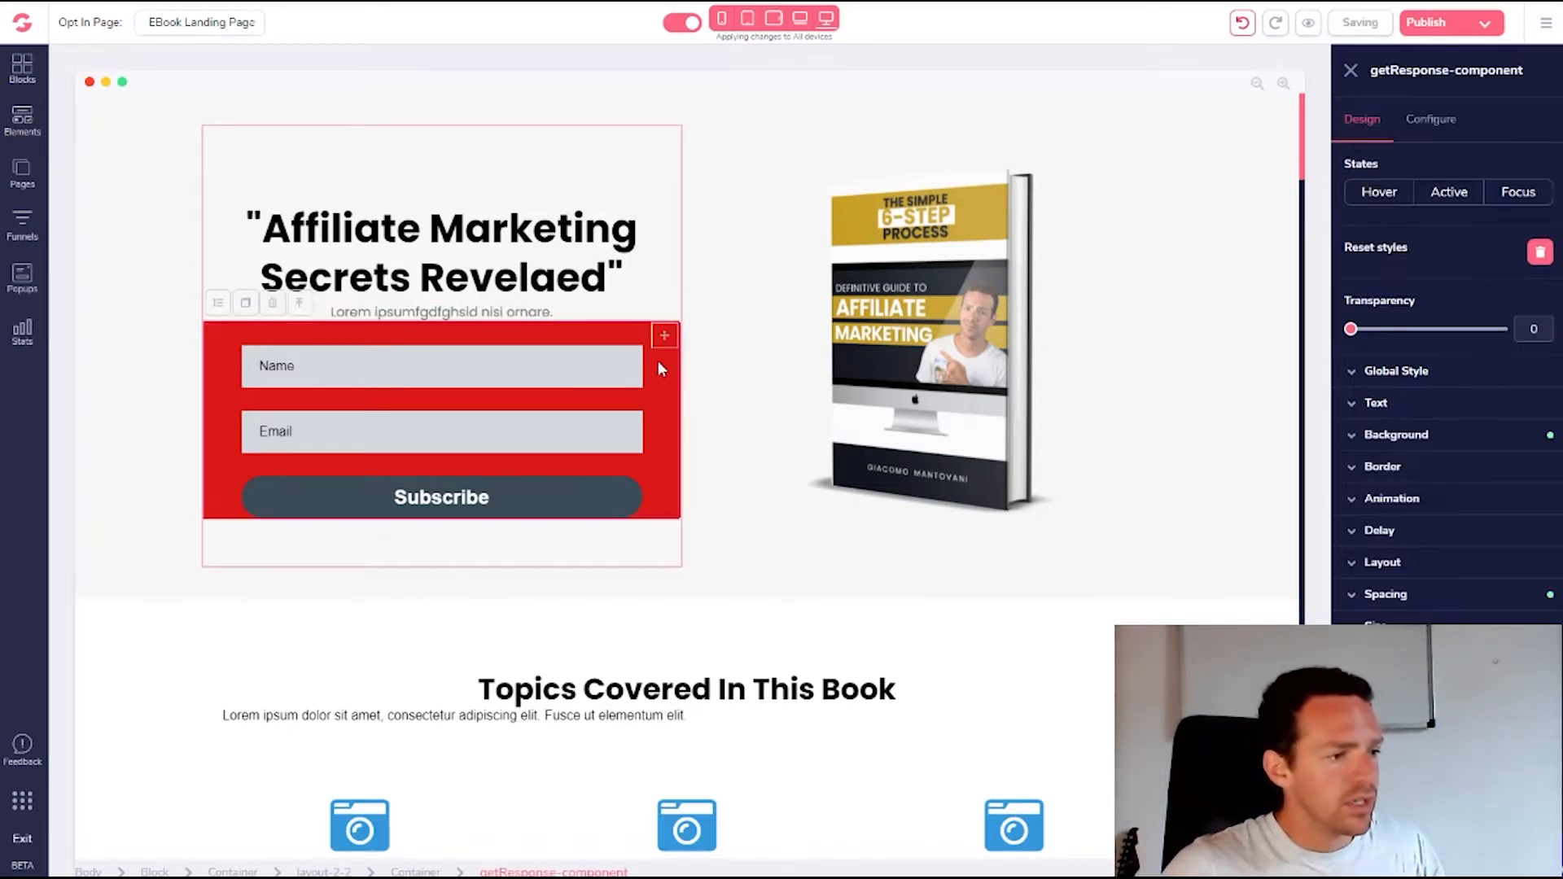
click(1355, 601)
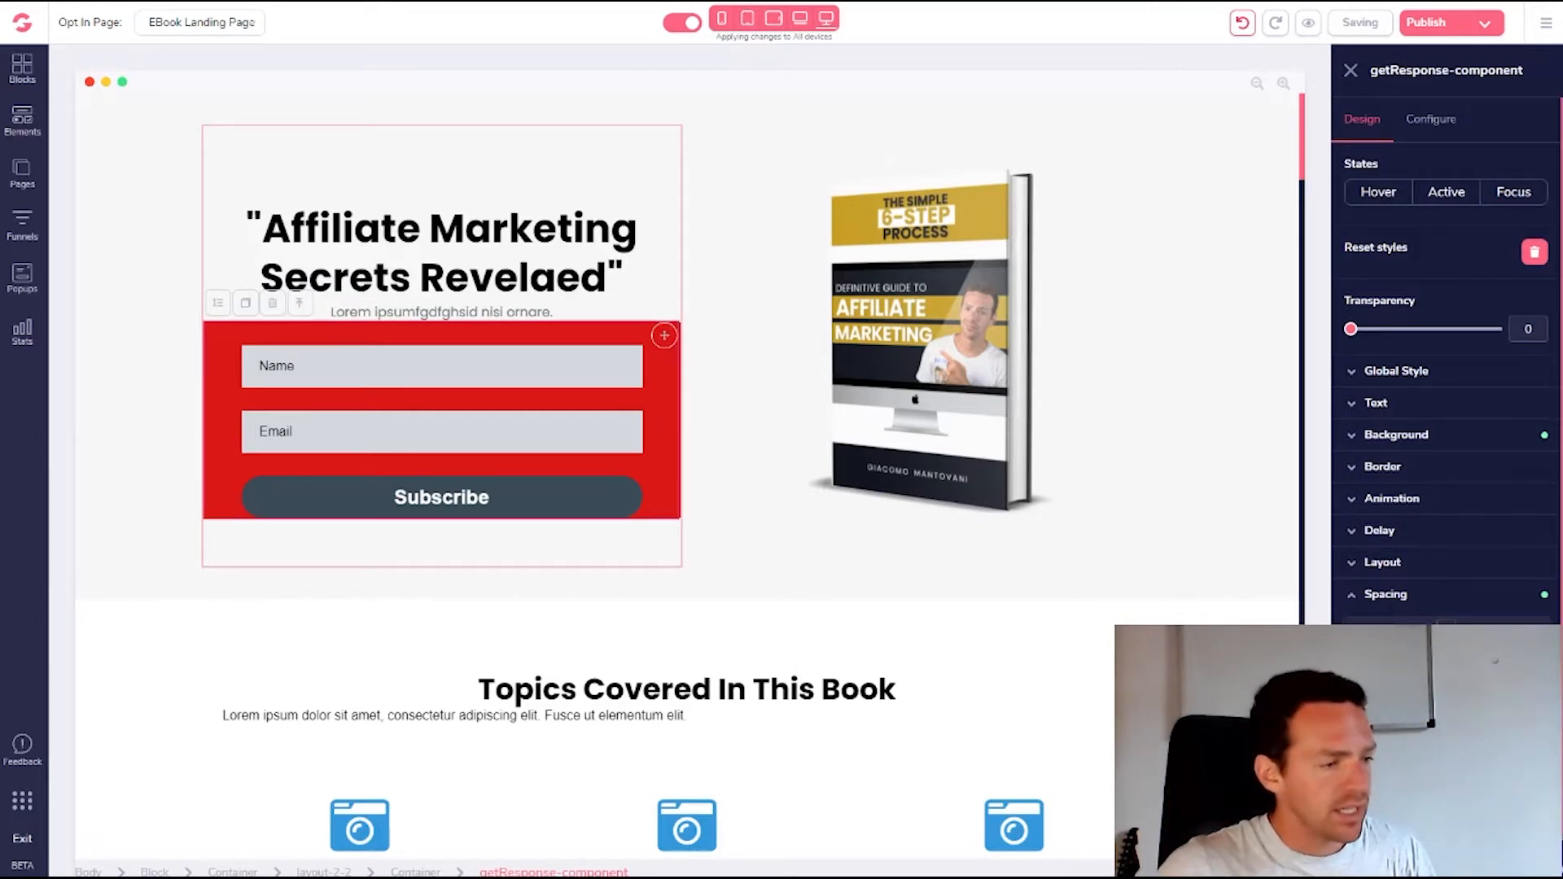
mouse_move(1445, 664)
mouse_down()
mouse_move(1445, 639)
mouse_move(1445, 685)
mouse_up()
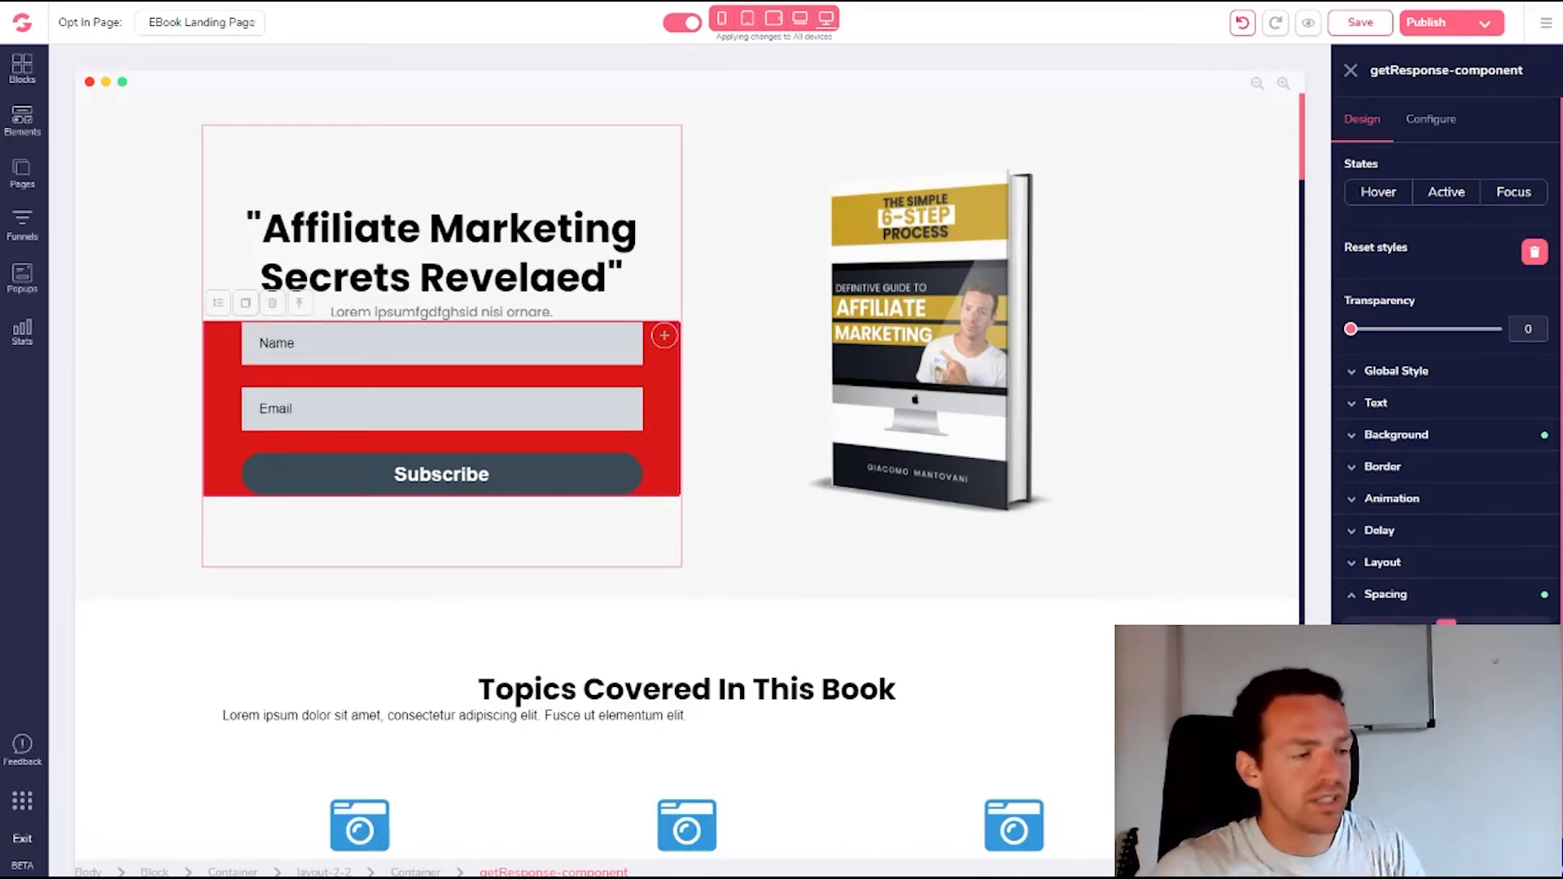
drag(1446, 632, 1446, 592)
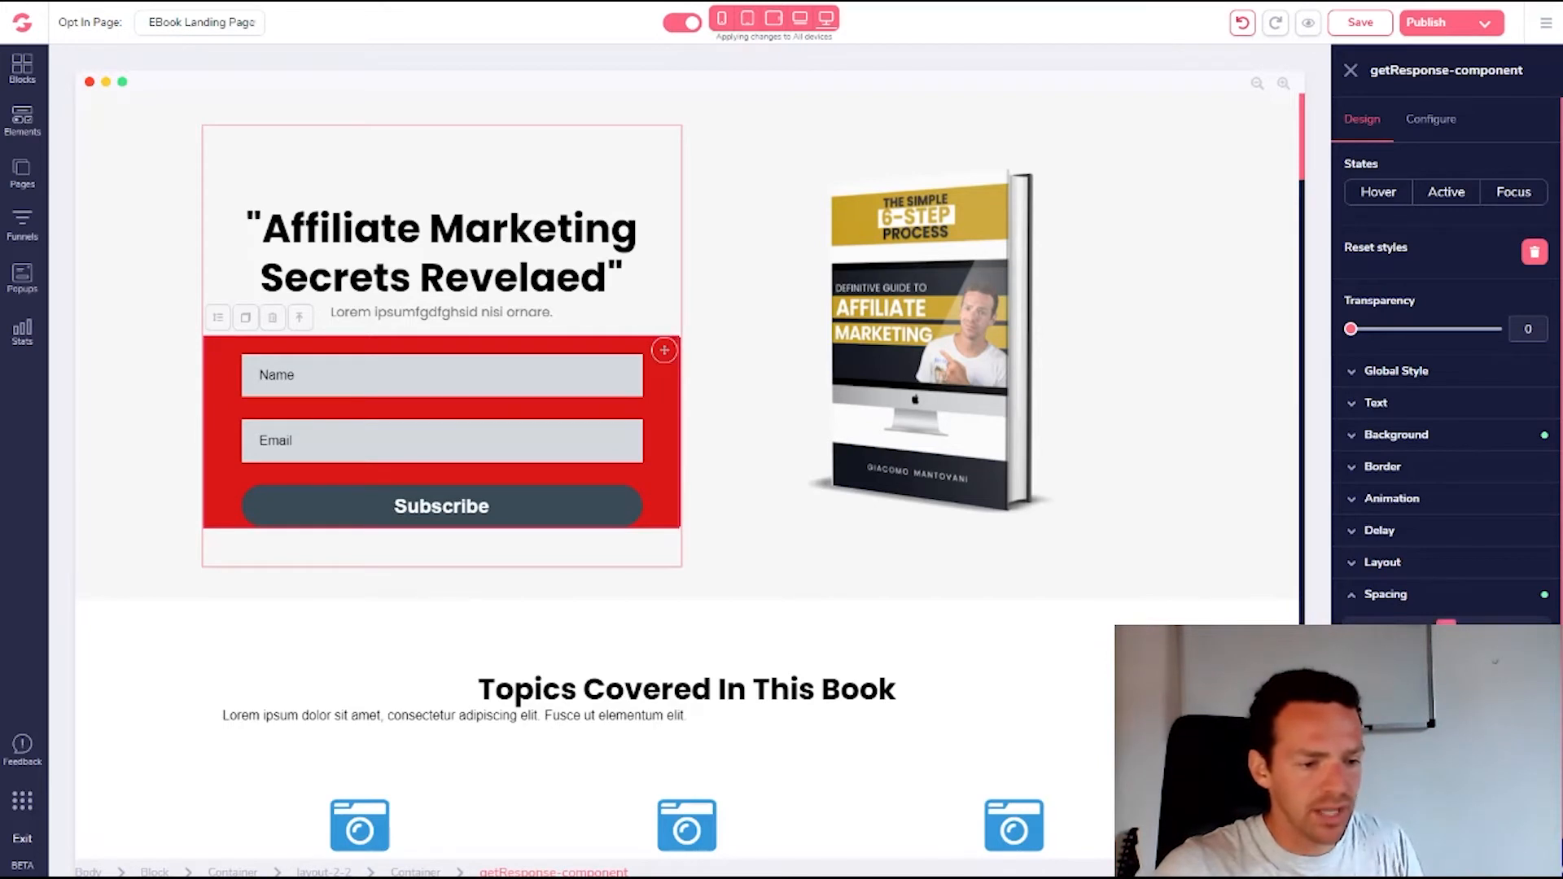
Clear the opt-in form's red background with the no-colour swatch
click(1354, 436)
click(1482, 472)
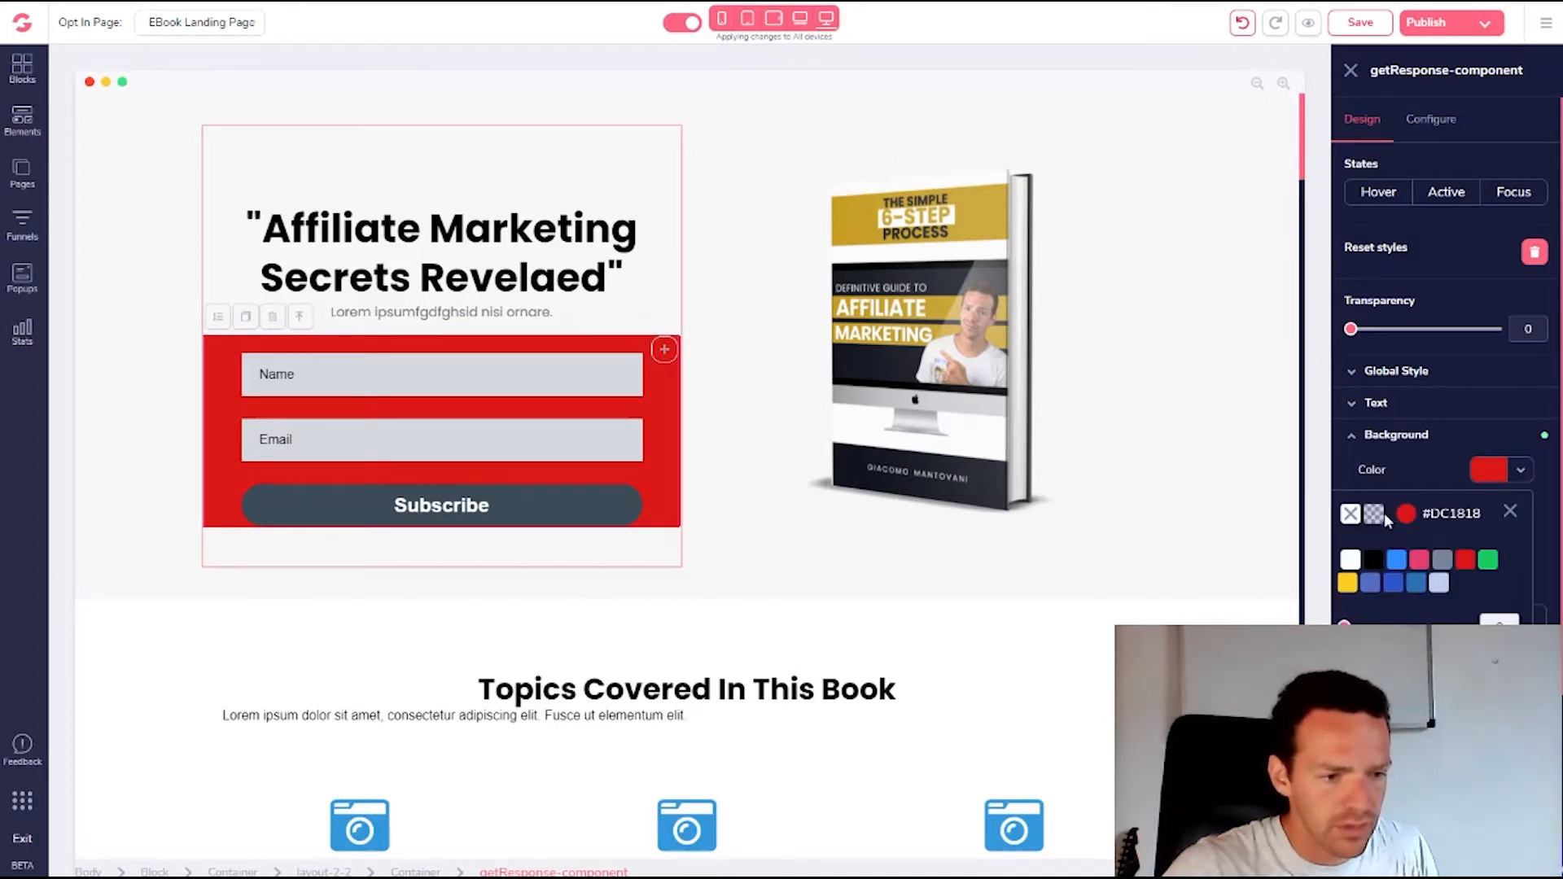
click(1351, 515)
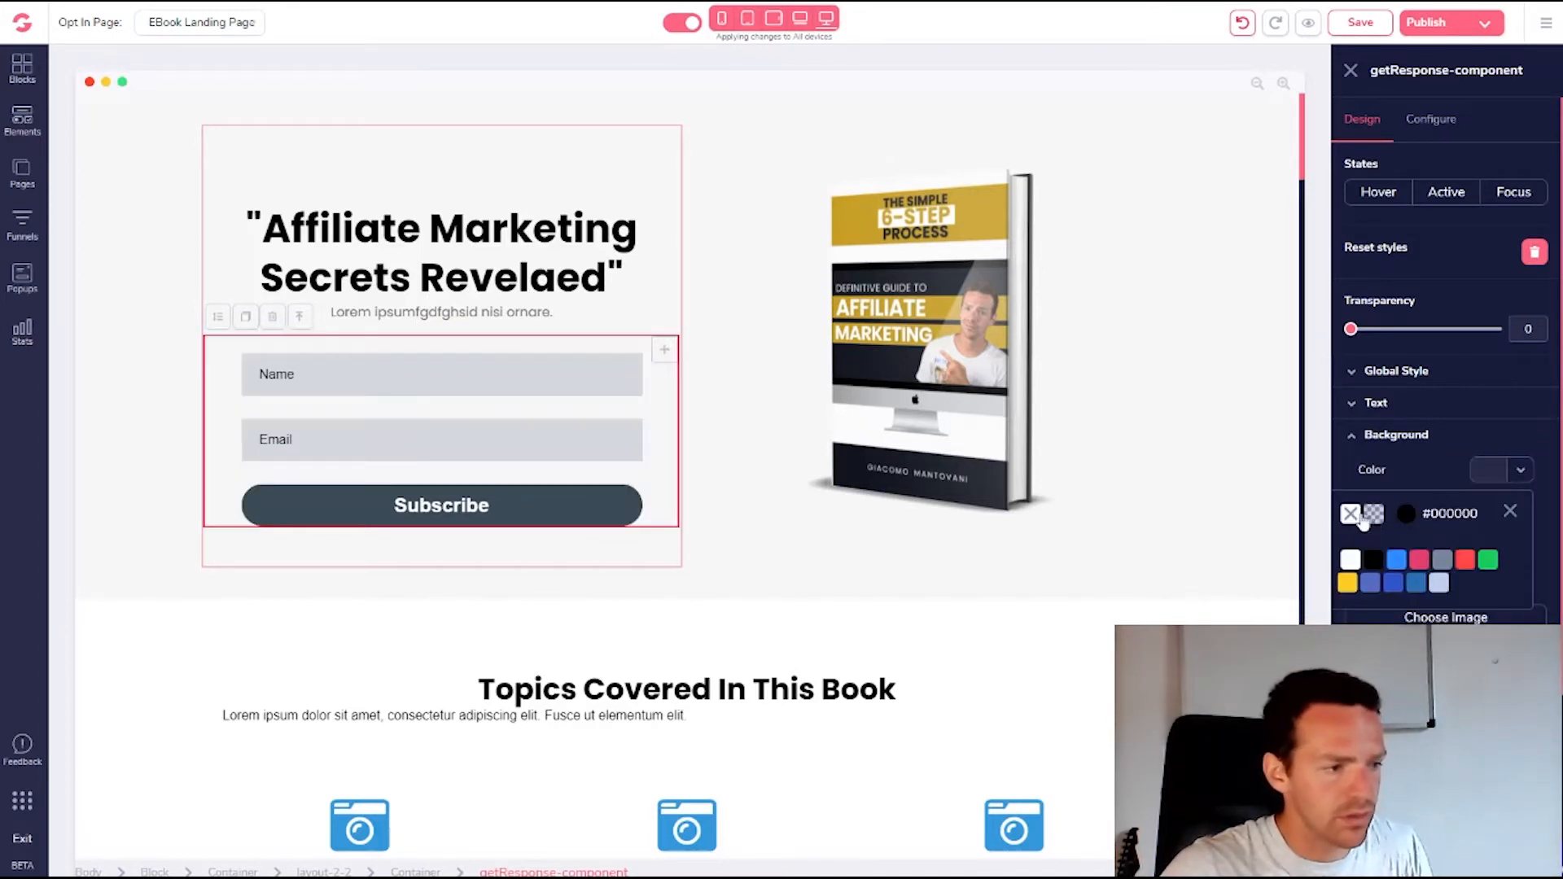
click(1511, 507)
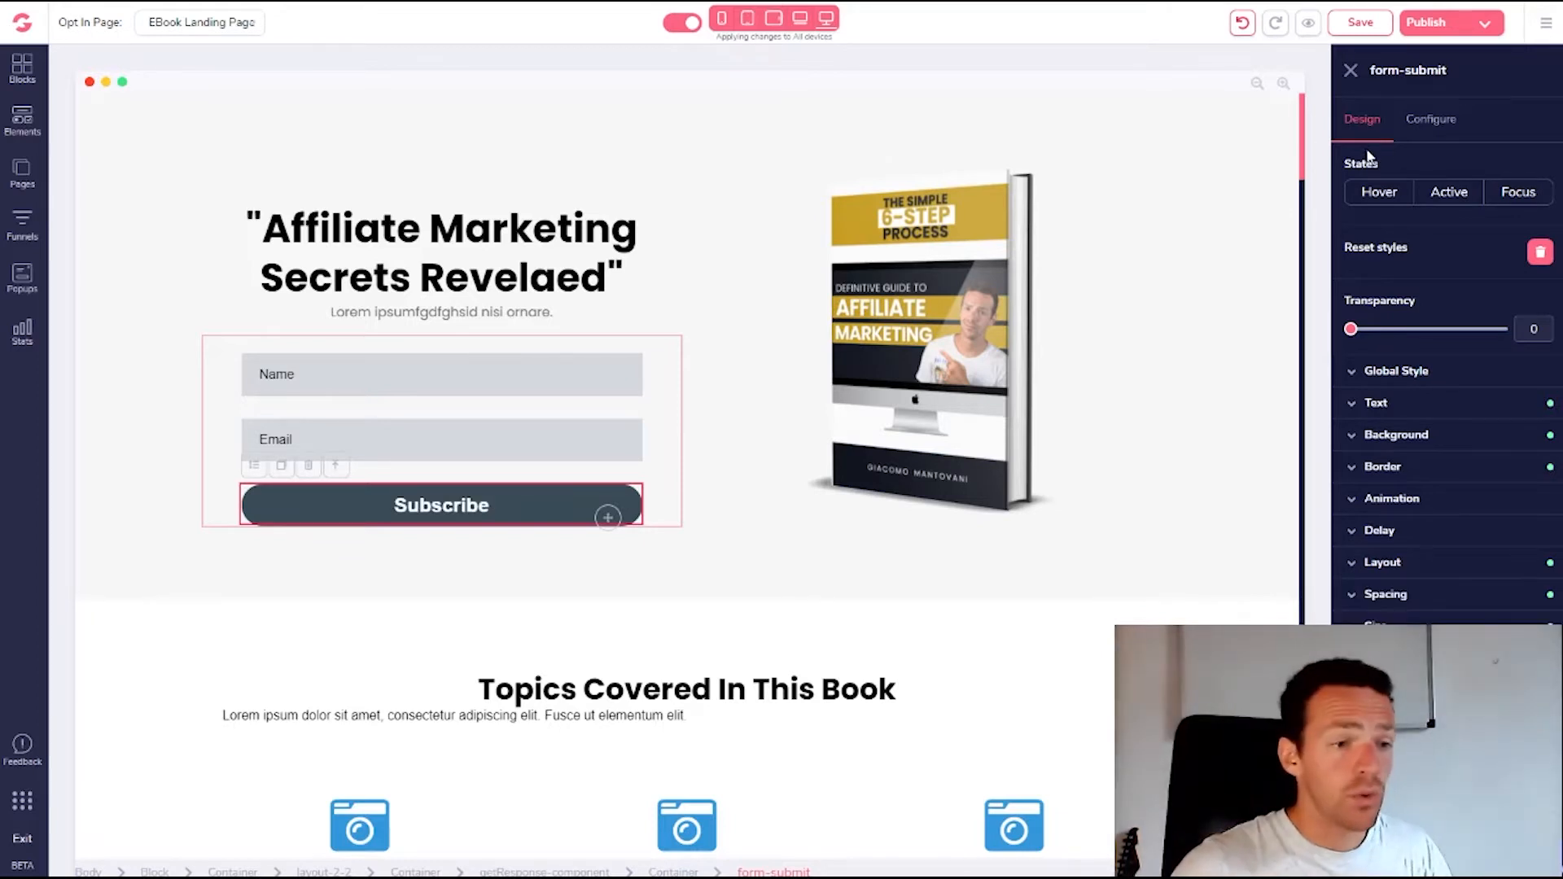
Change the submit button's text from Subscribe to 'GET YOUR FREE COPY', keeping the Submit action
click(1431, 122)
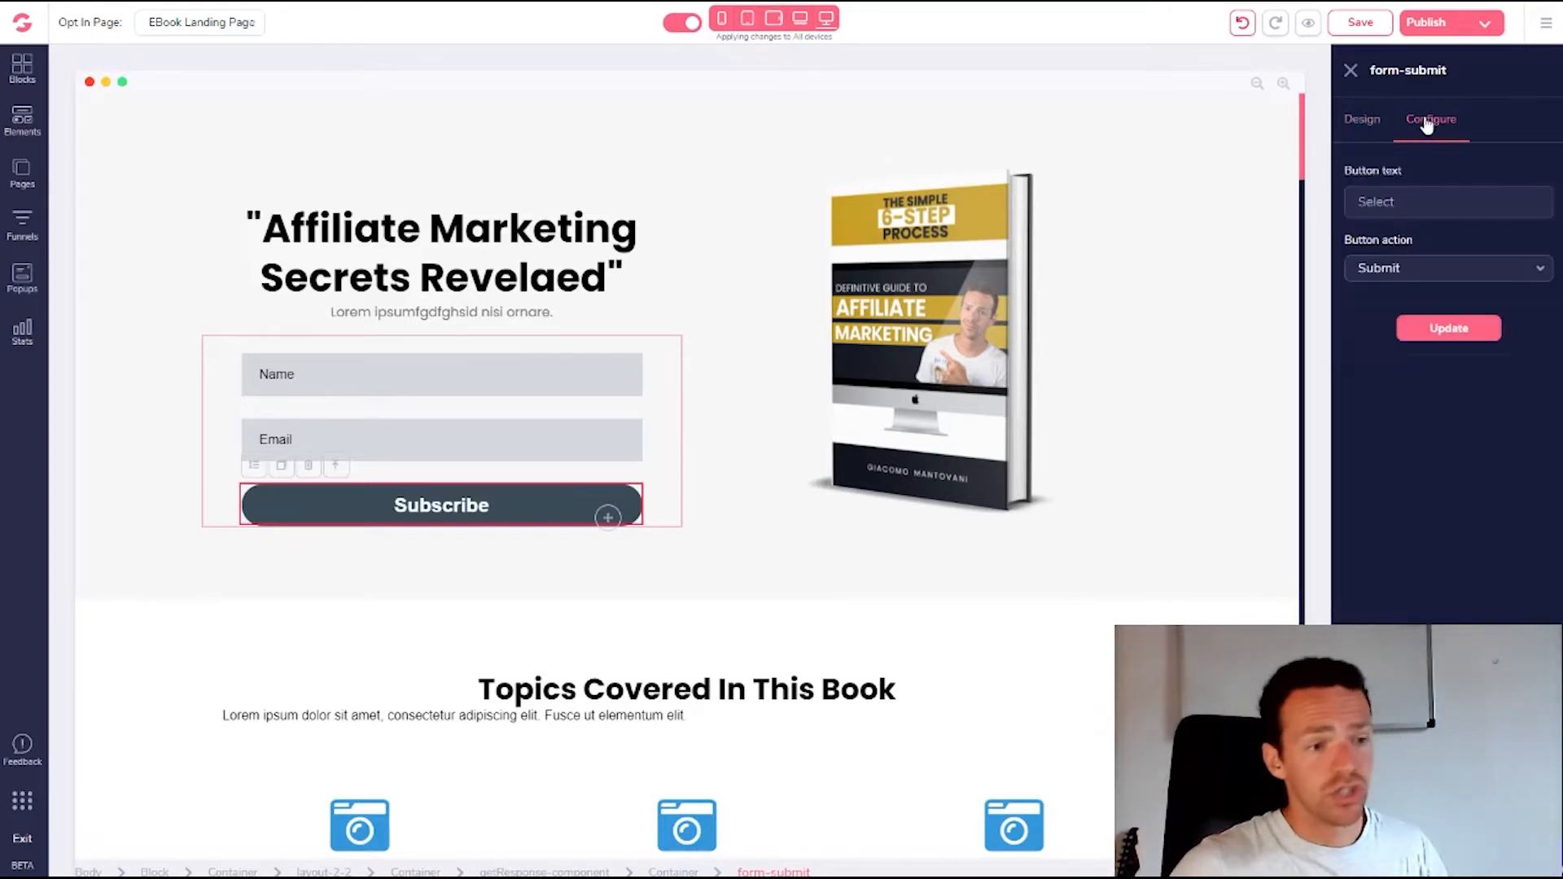
click(1431, 277)
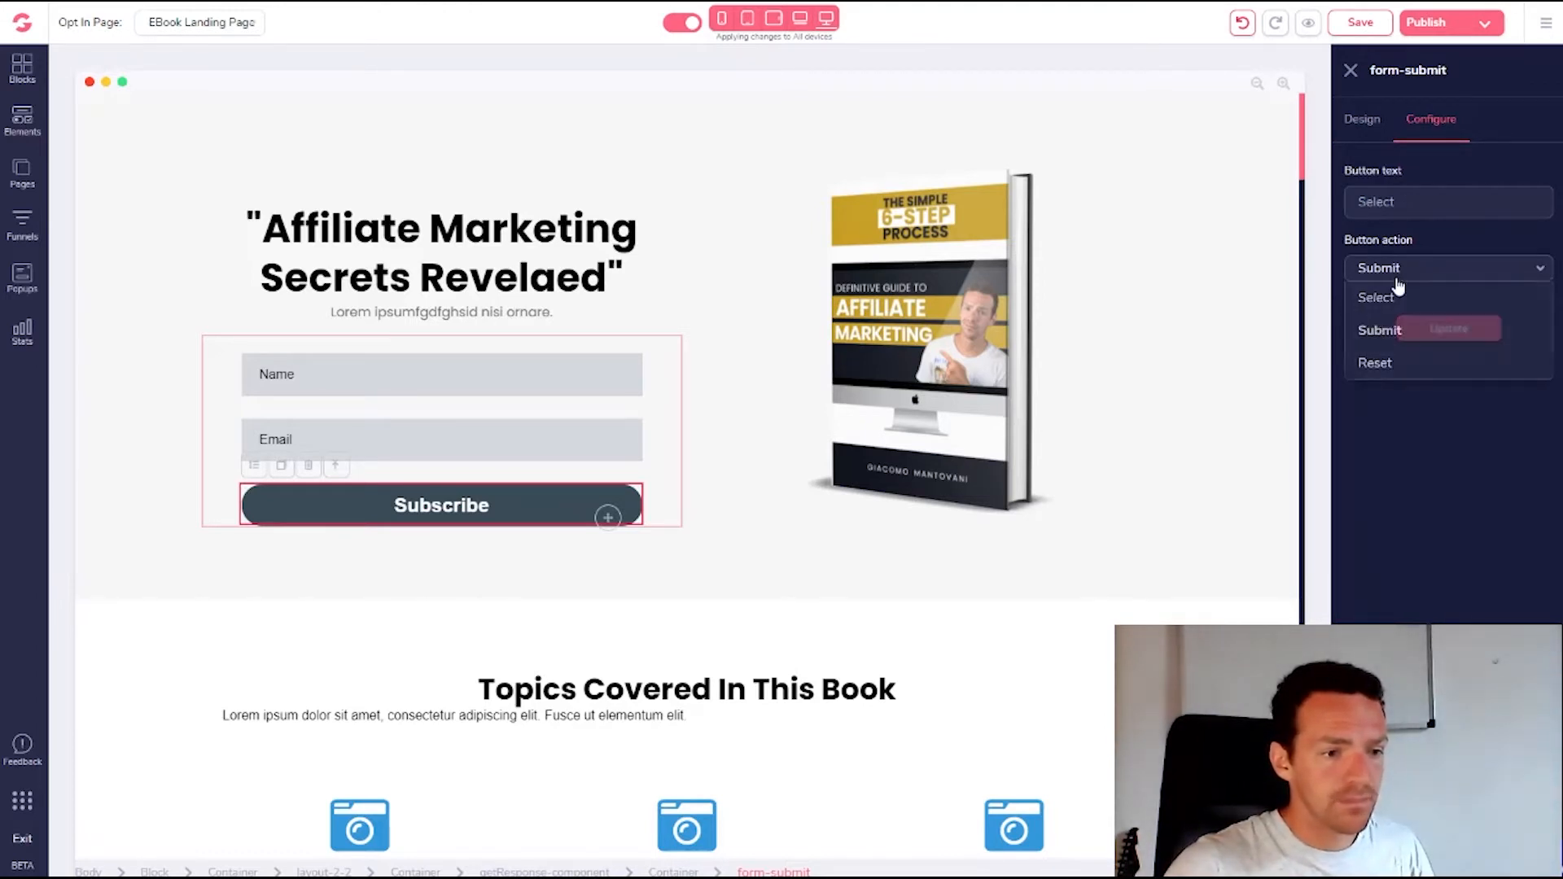
click(1400, 278)
click(1401, 277)
click(1400, 277)
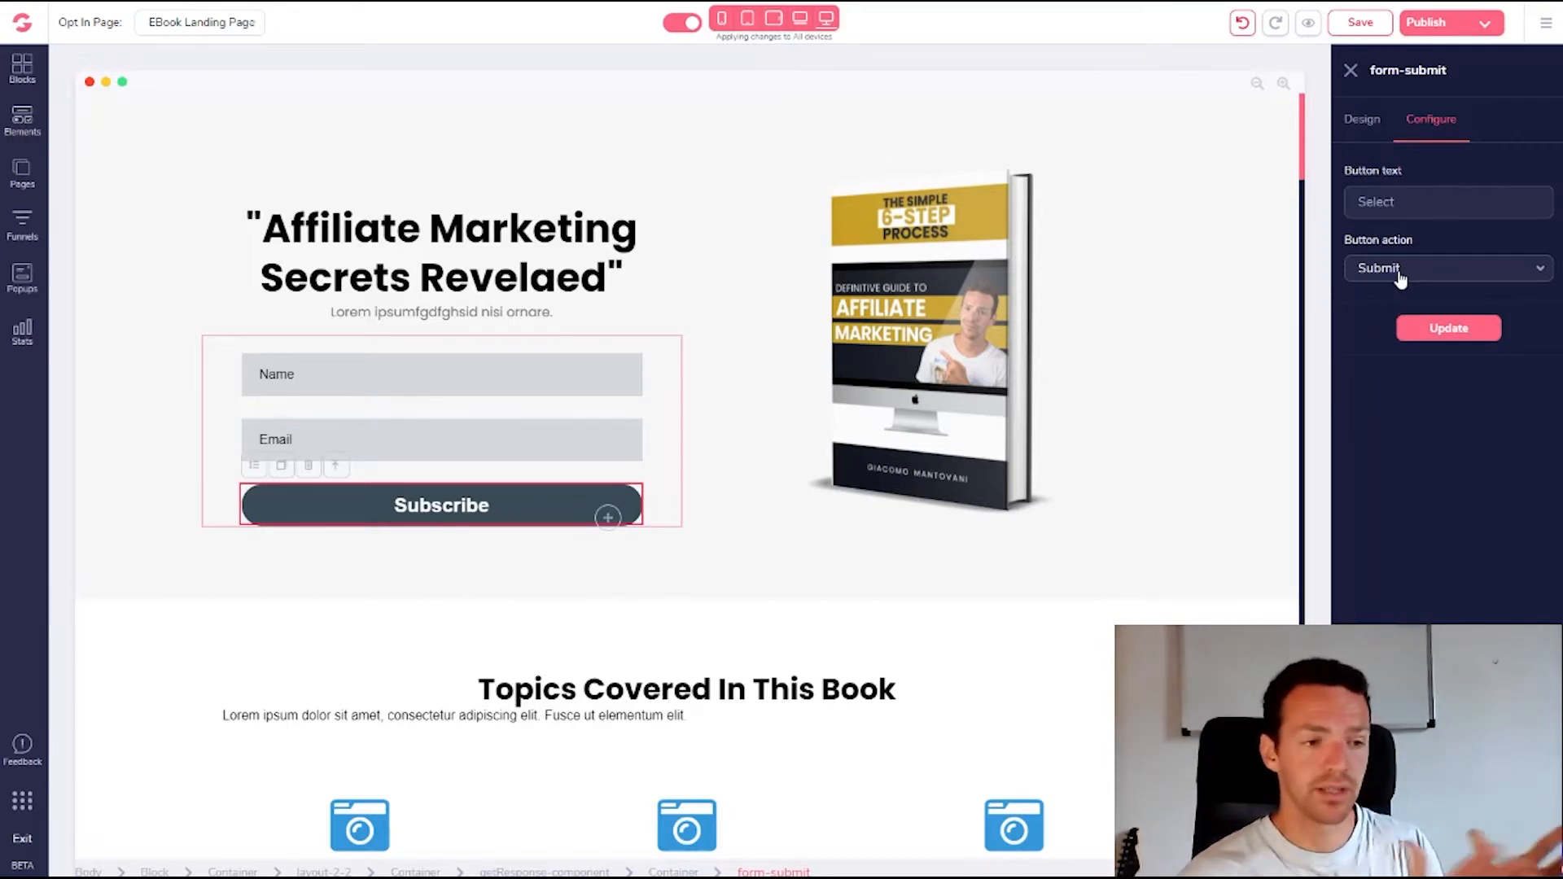
click(1399, 214)
text(GET YOUR)
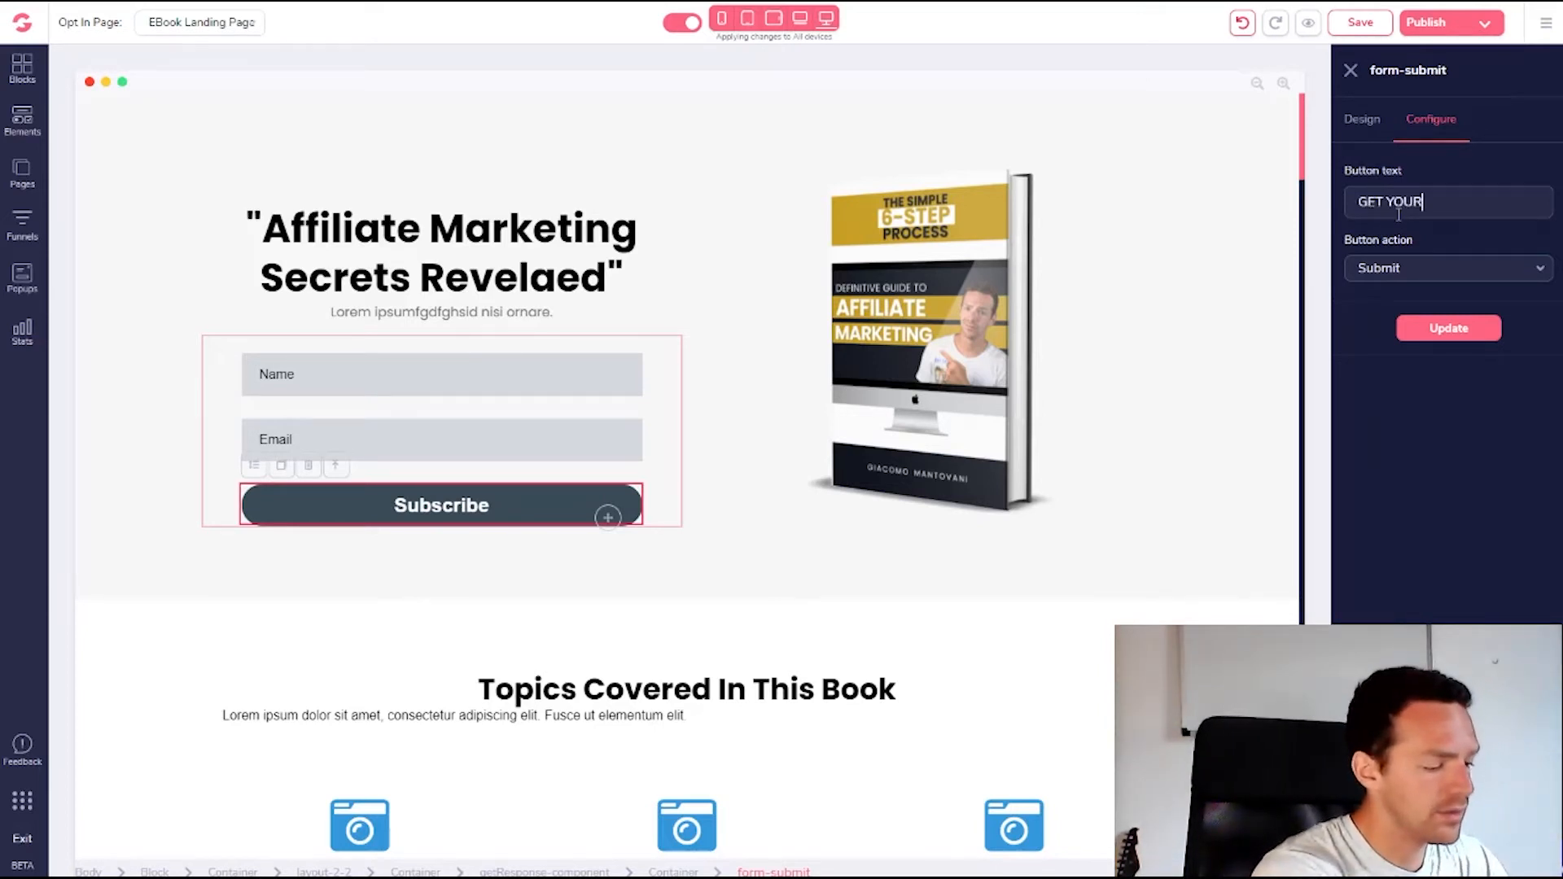
text( FREE COPY)
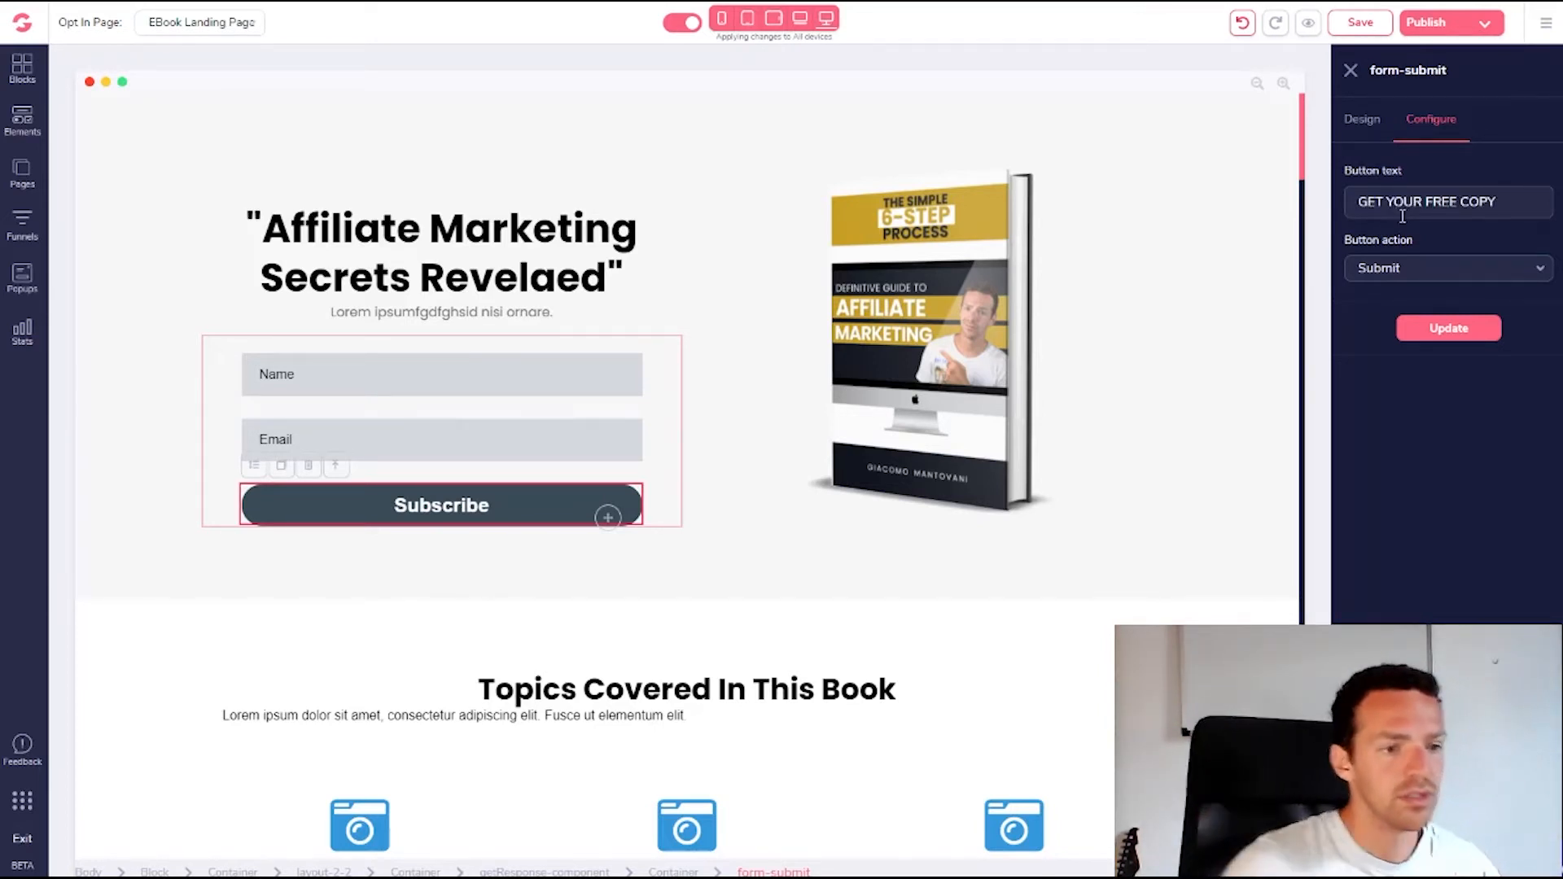
click(1444, 342)
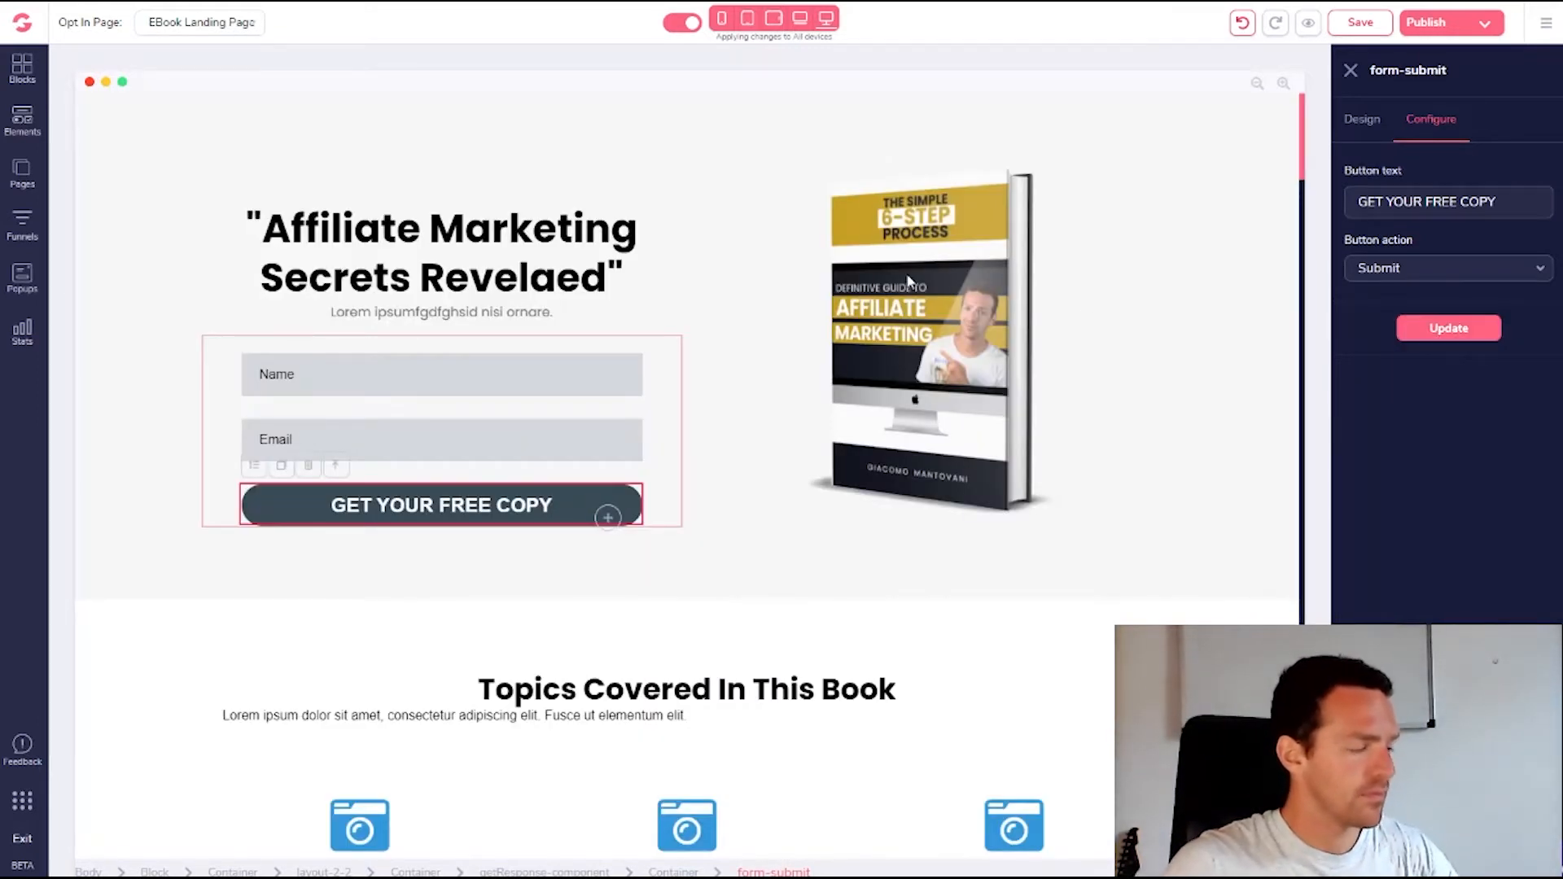
Review the button's spacing and layout settings in the Design tab
click(1362, 121)
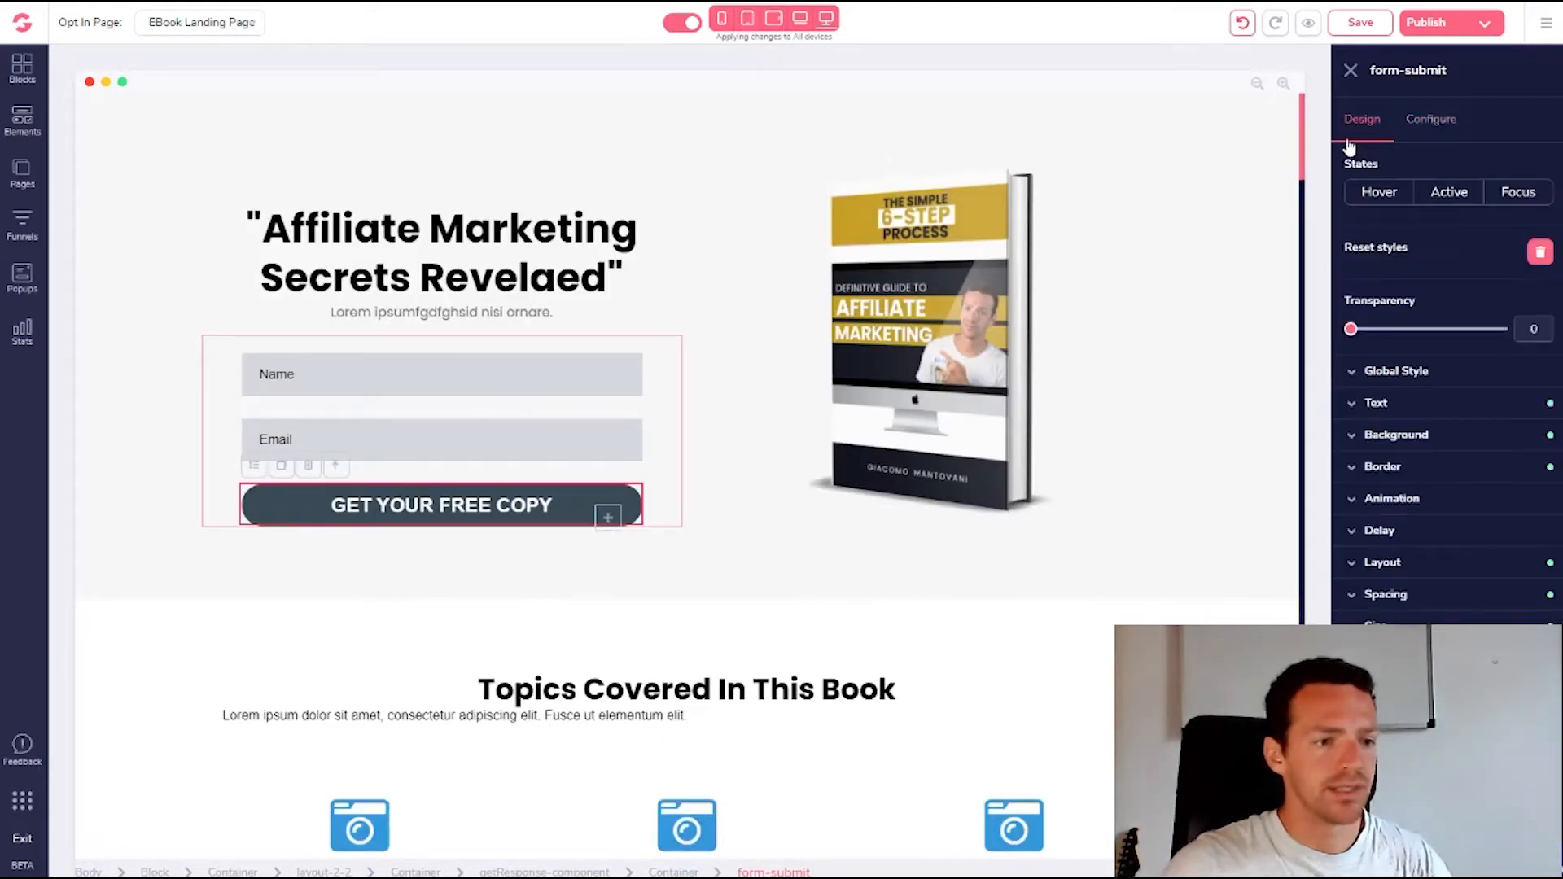
click(1351, 600)
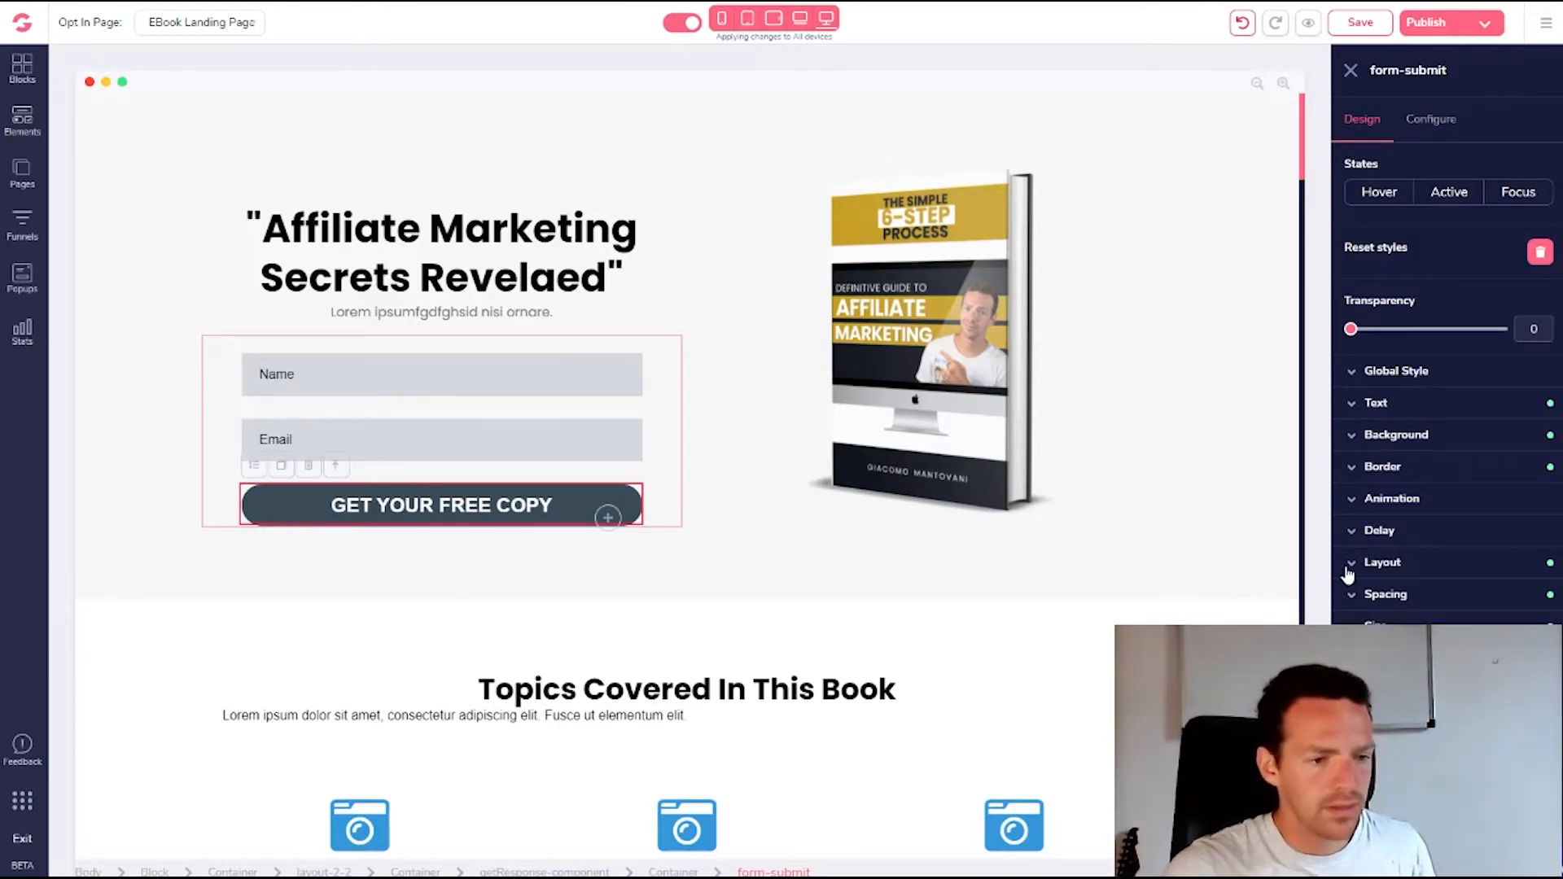
click(1352, 563)
click(1351, 565)
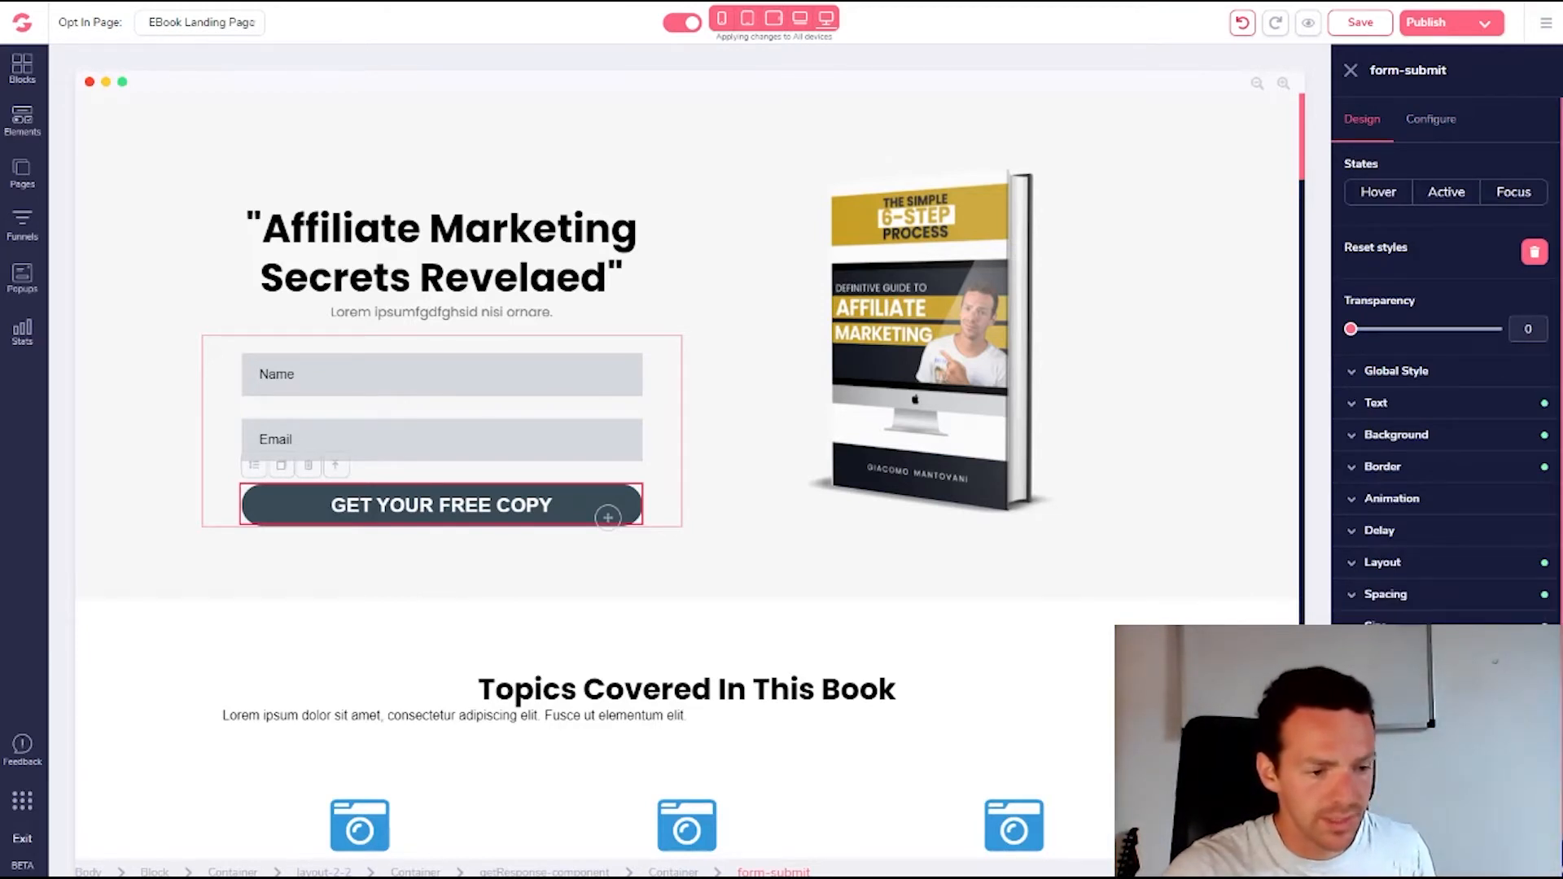
scroll(1425, 652, down, 1)
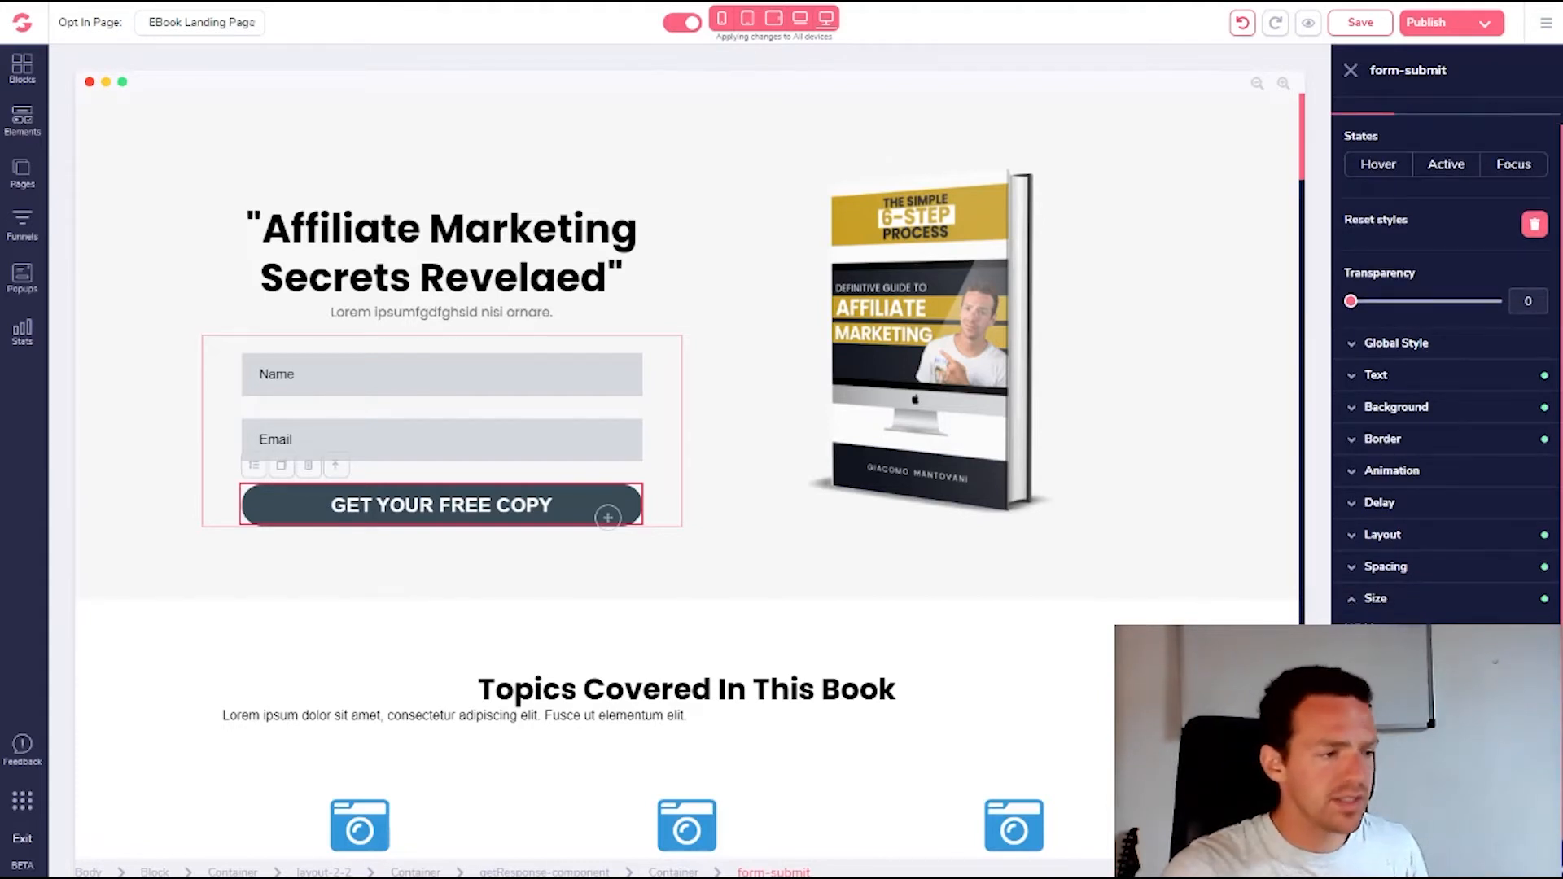
Reselect the GET YOUR FREE COPY button and change its width value so it fits the label
click(675, 358)
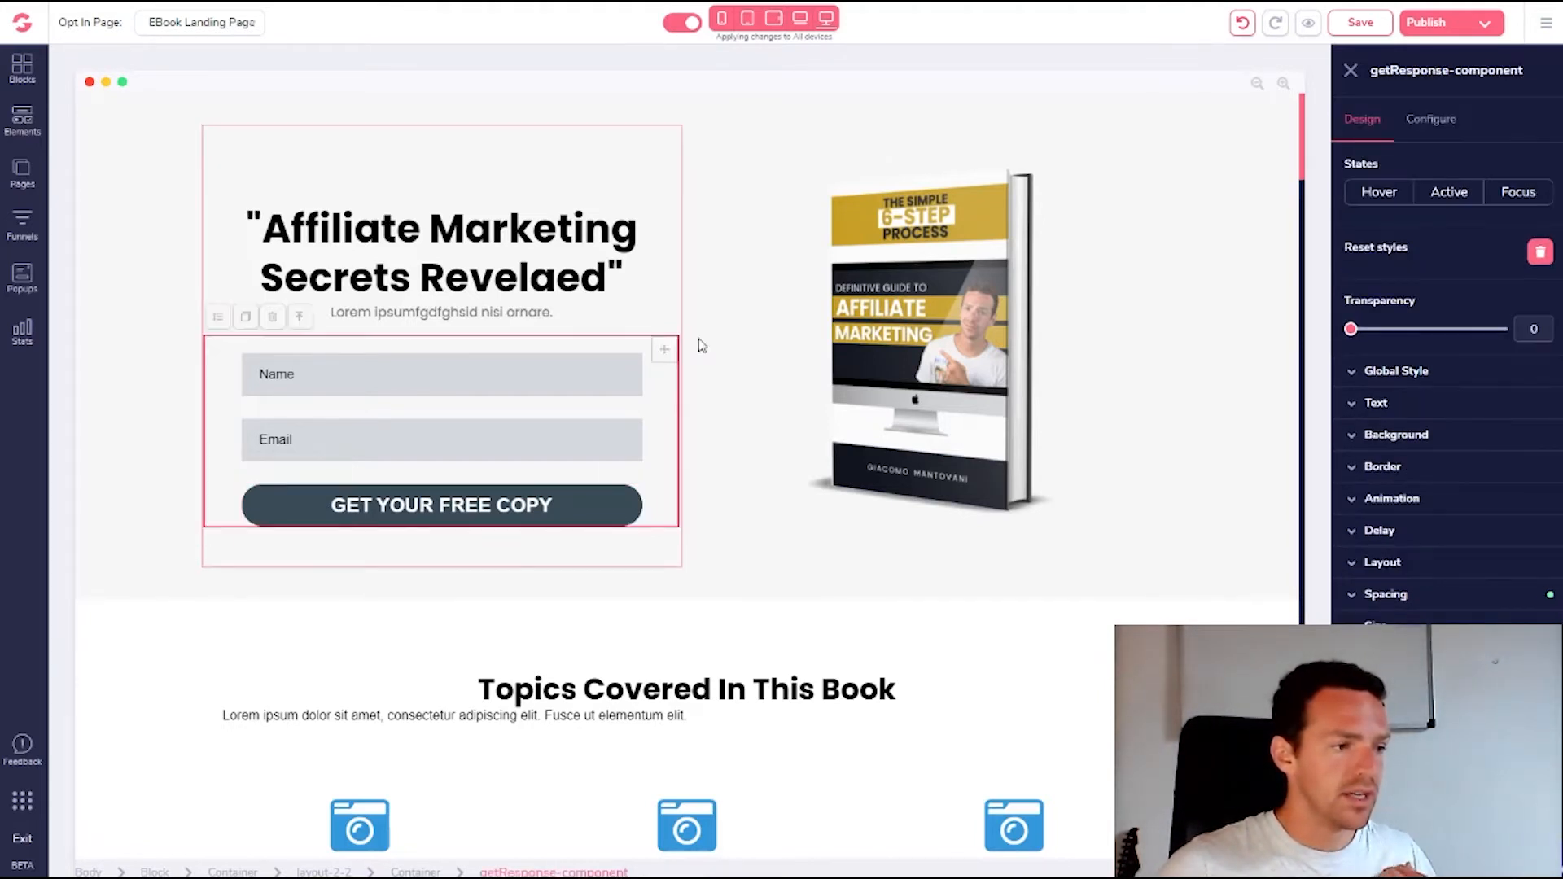
click(601, 513)
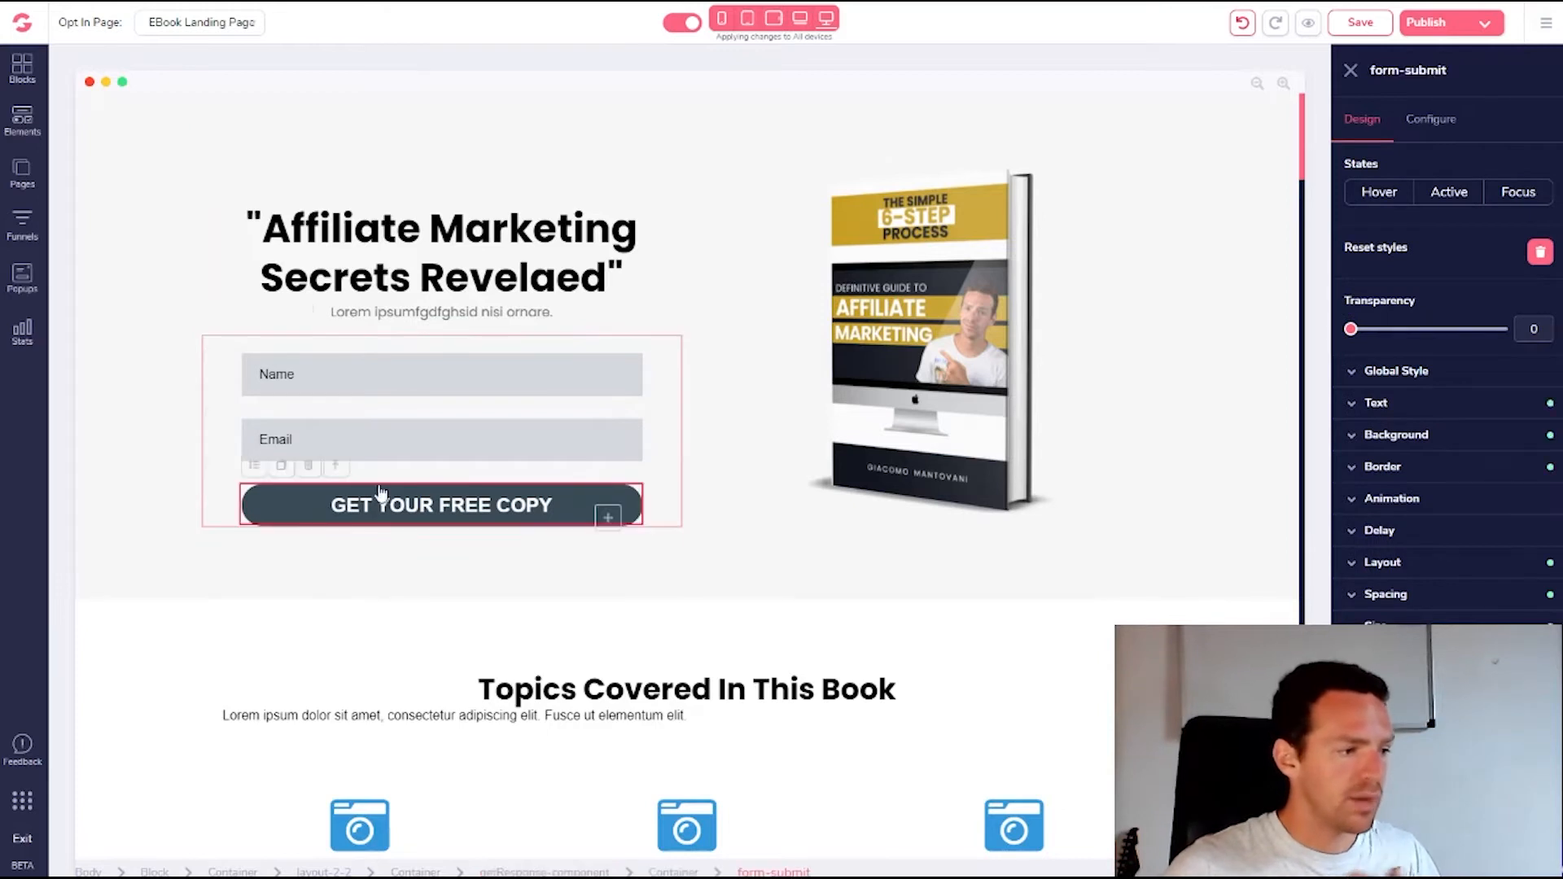
click(335, 468)
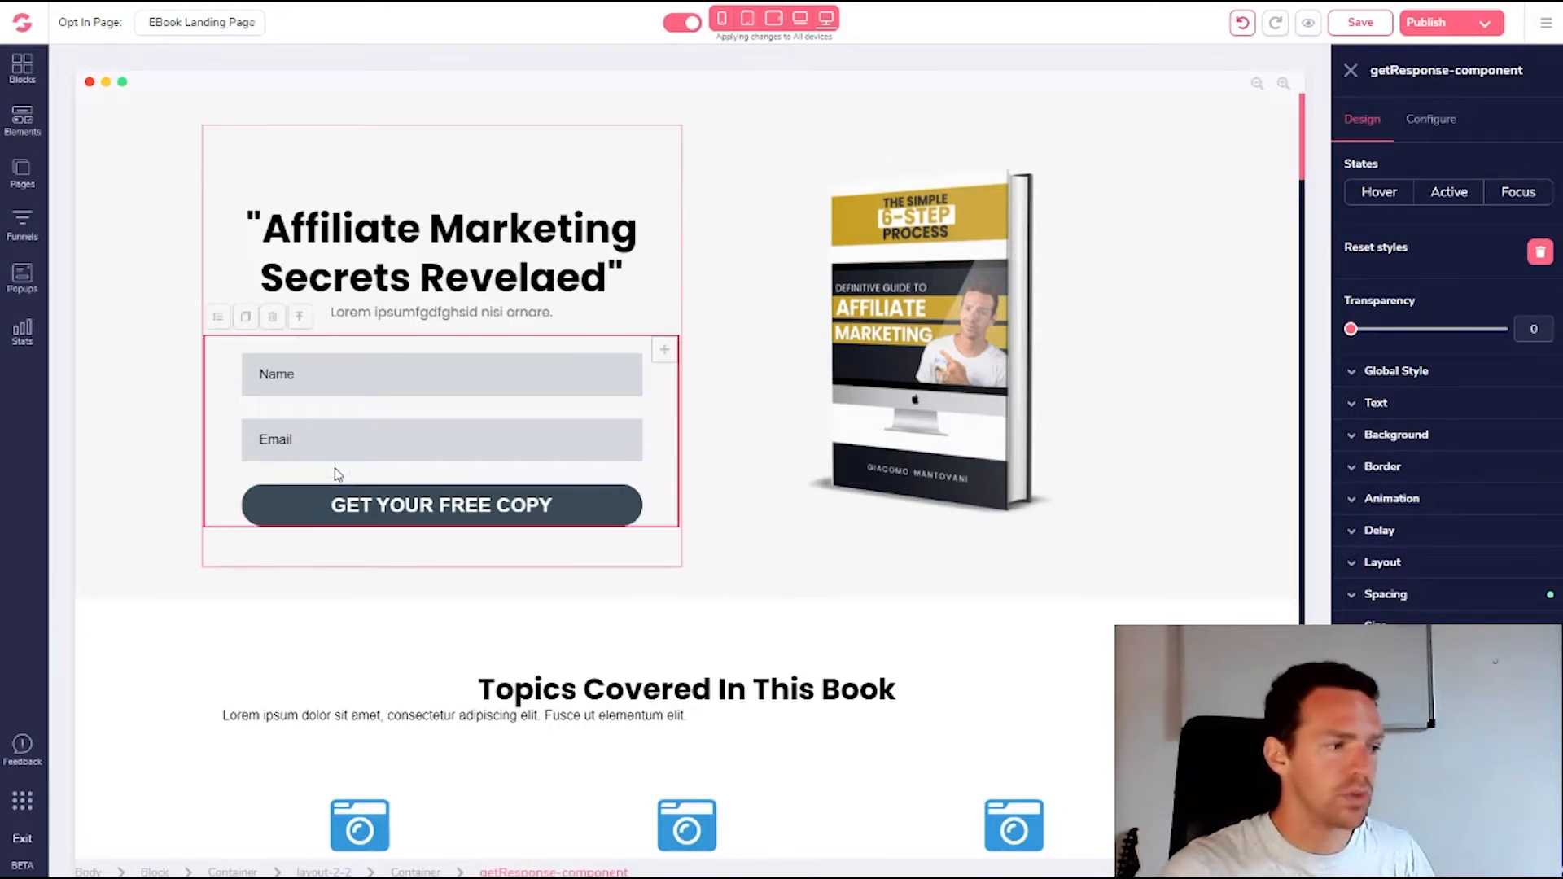
click(582, 523)
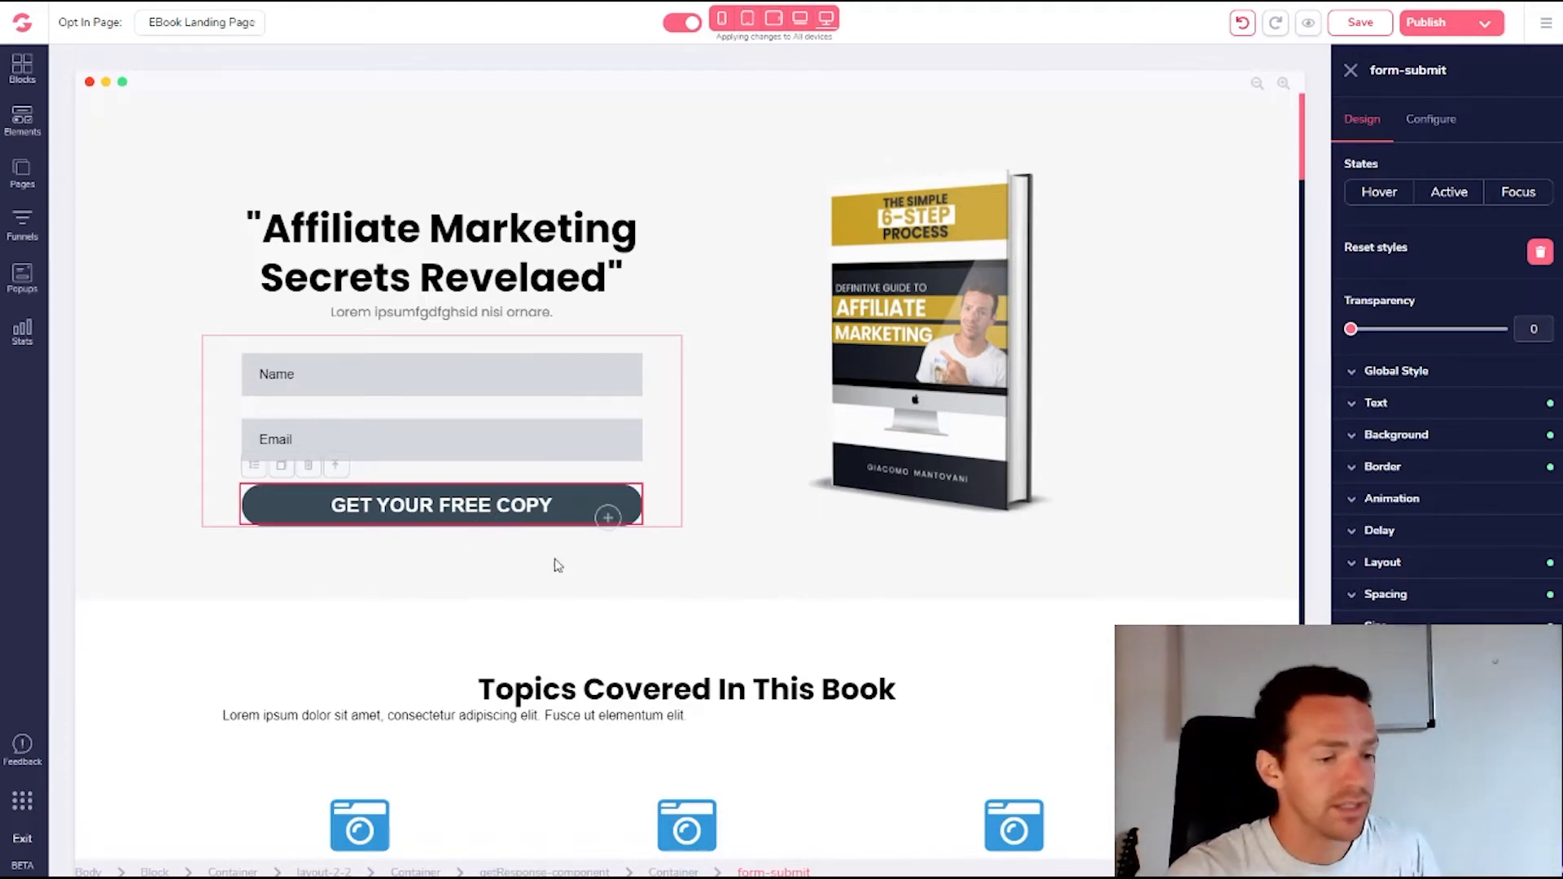
click(1377, 629)
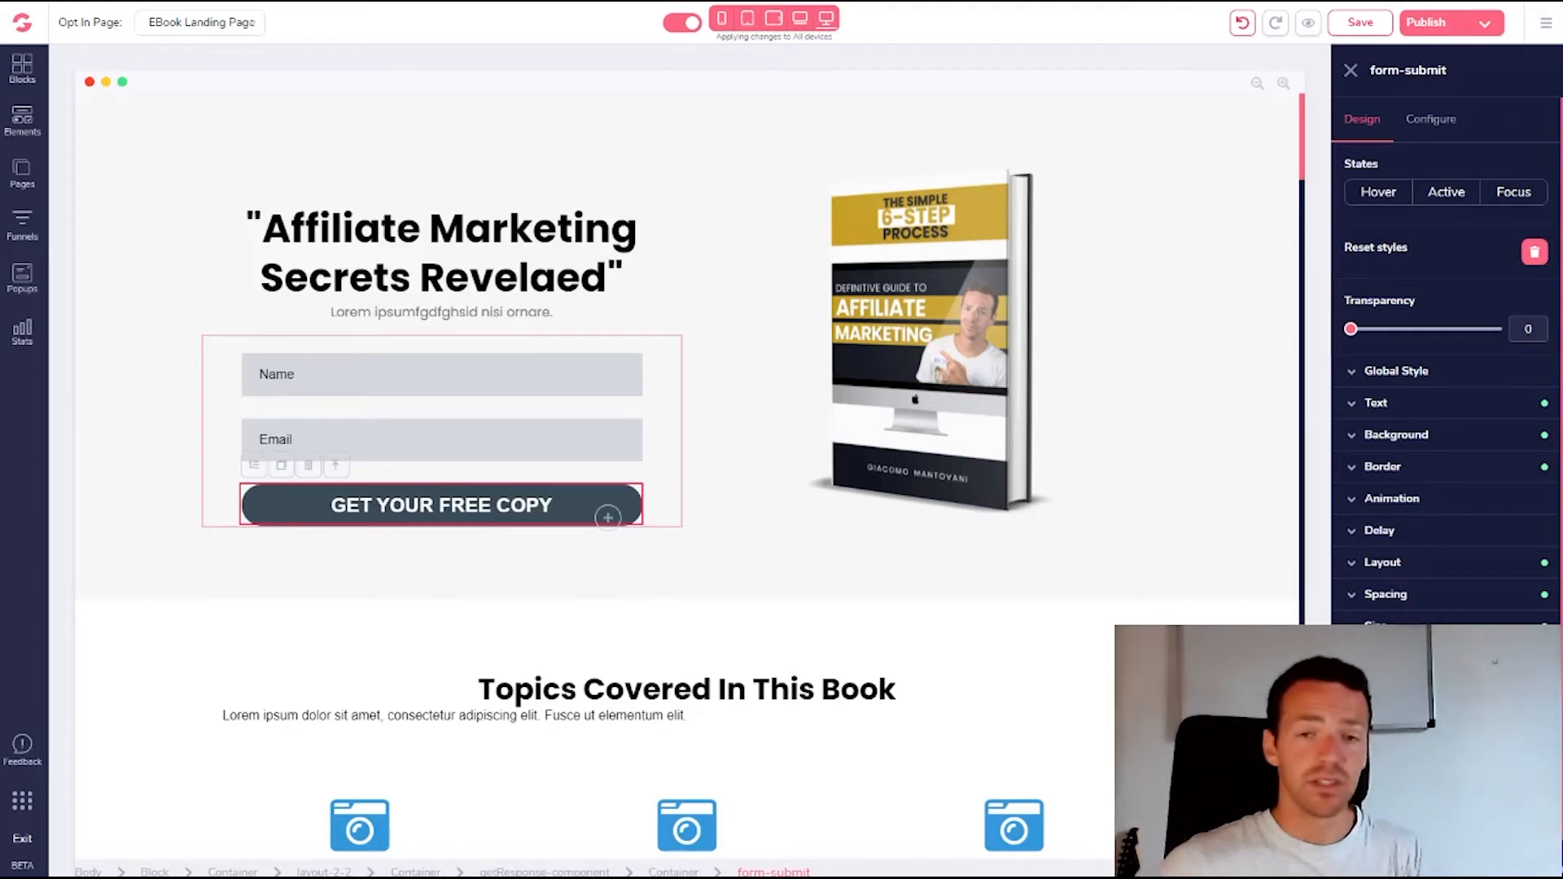
key(BackSpace)
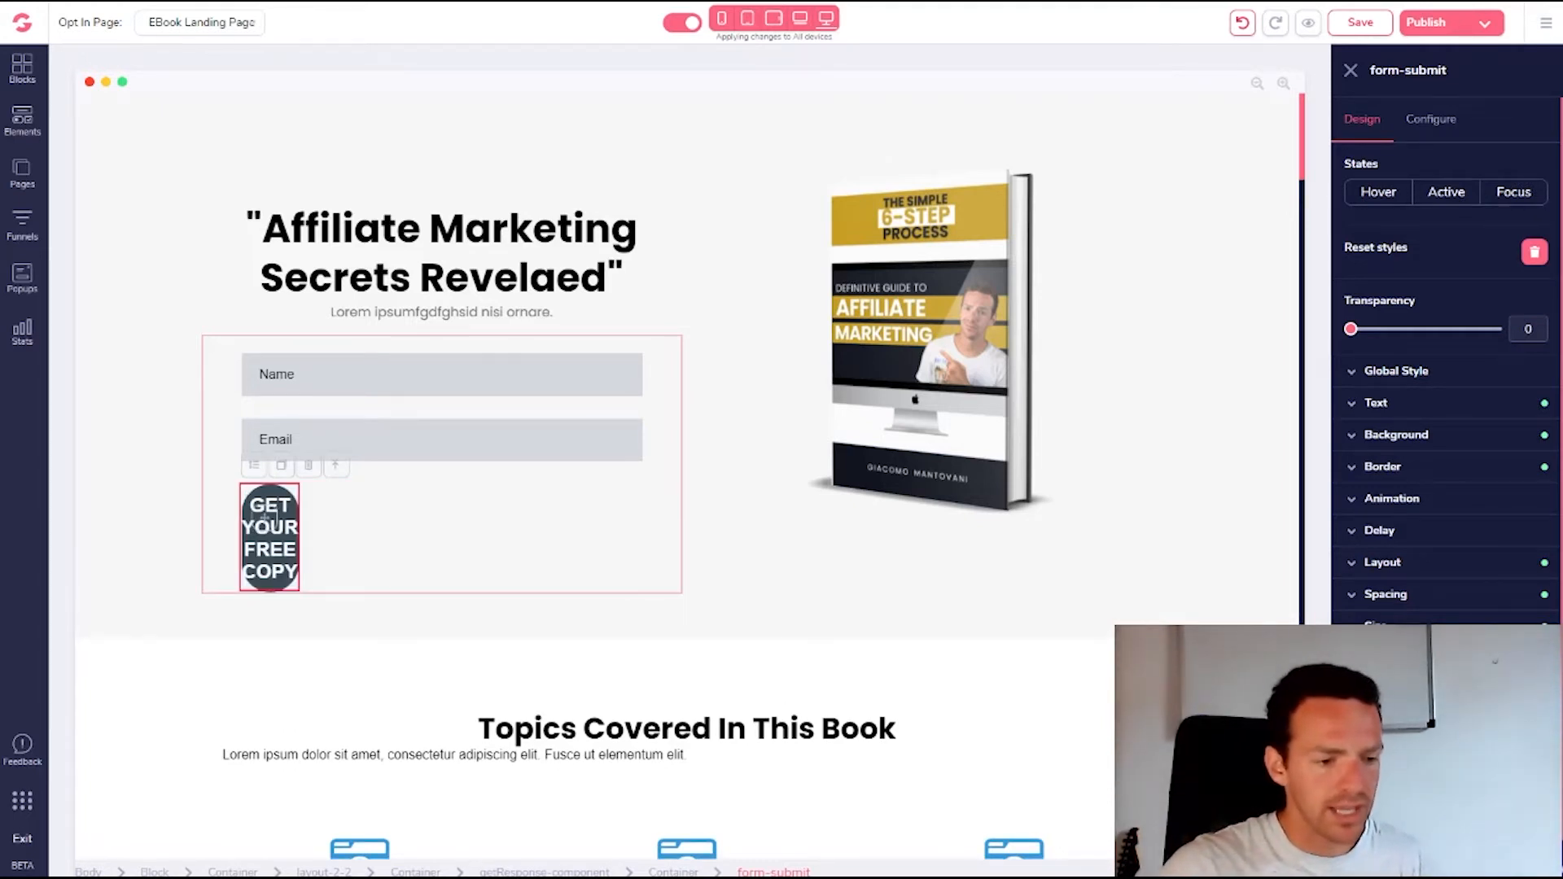
text(80)
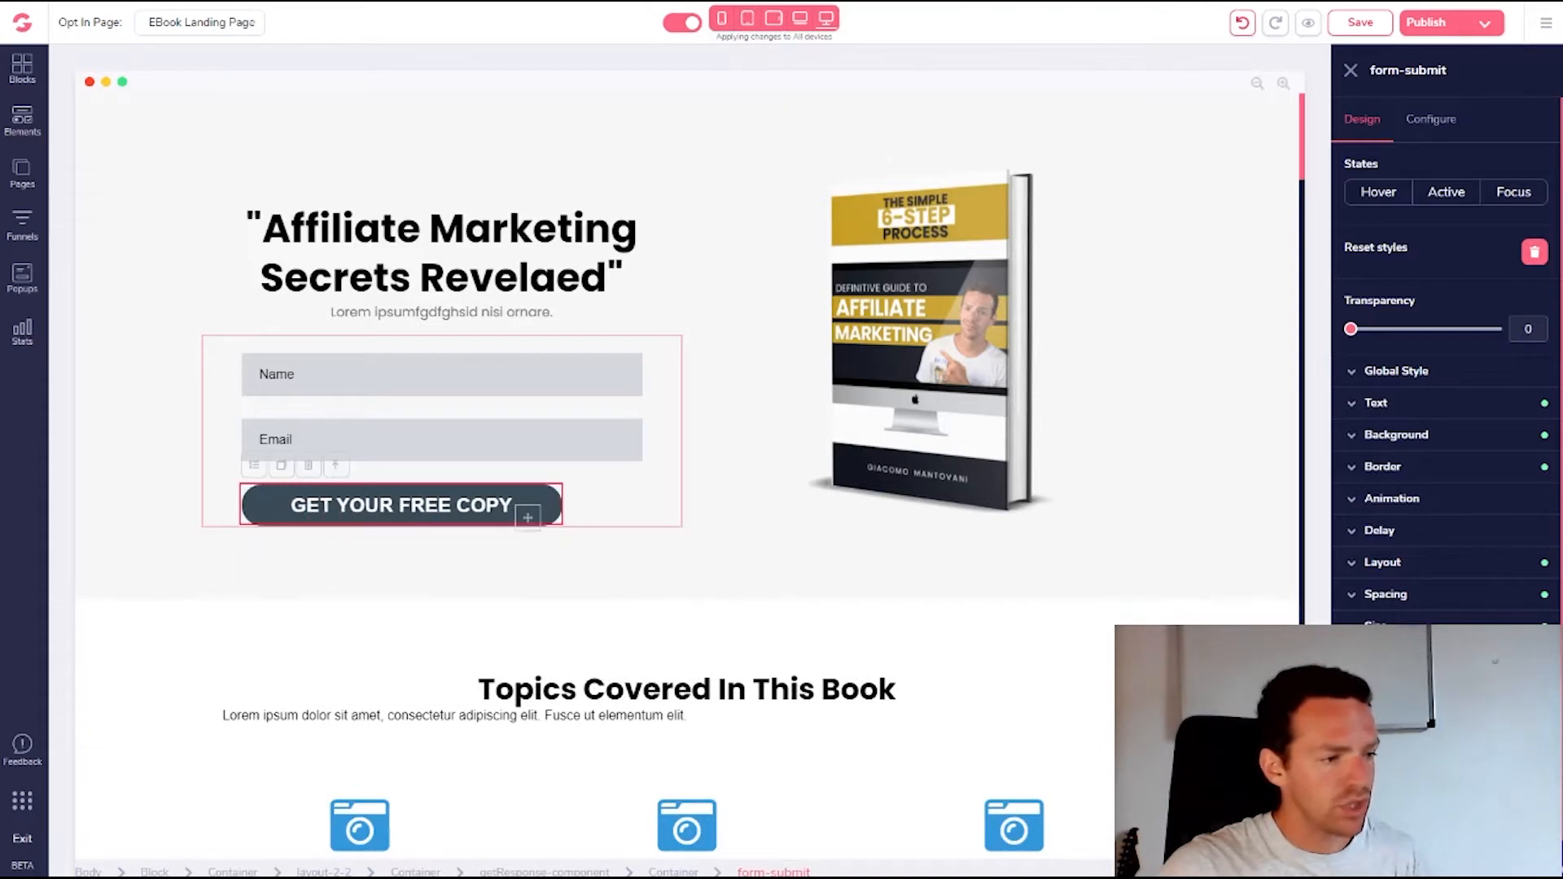
text(7580)
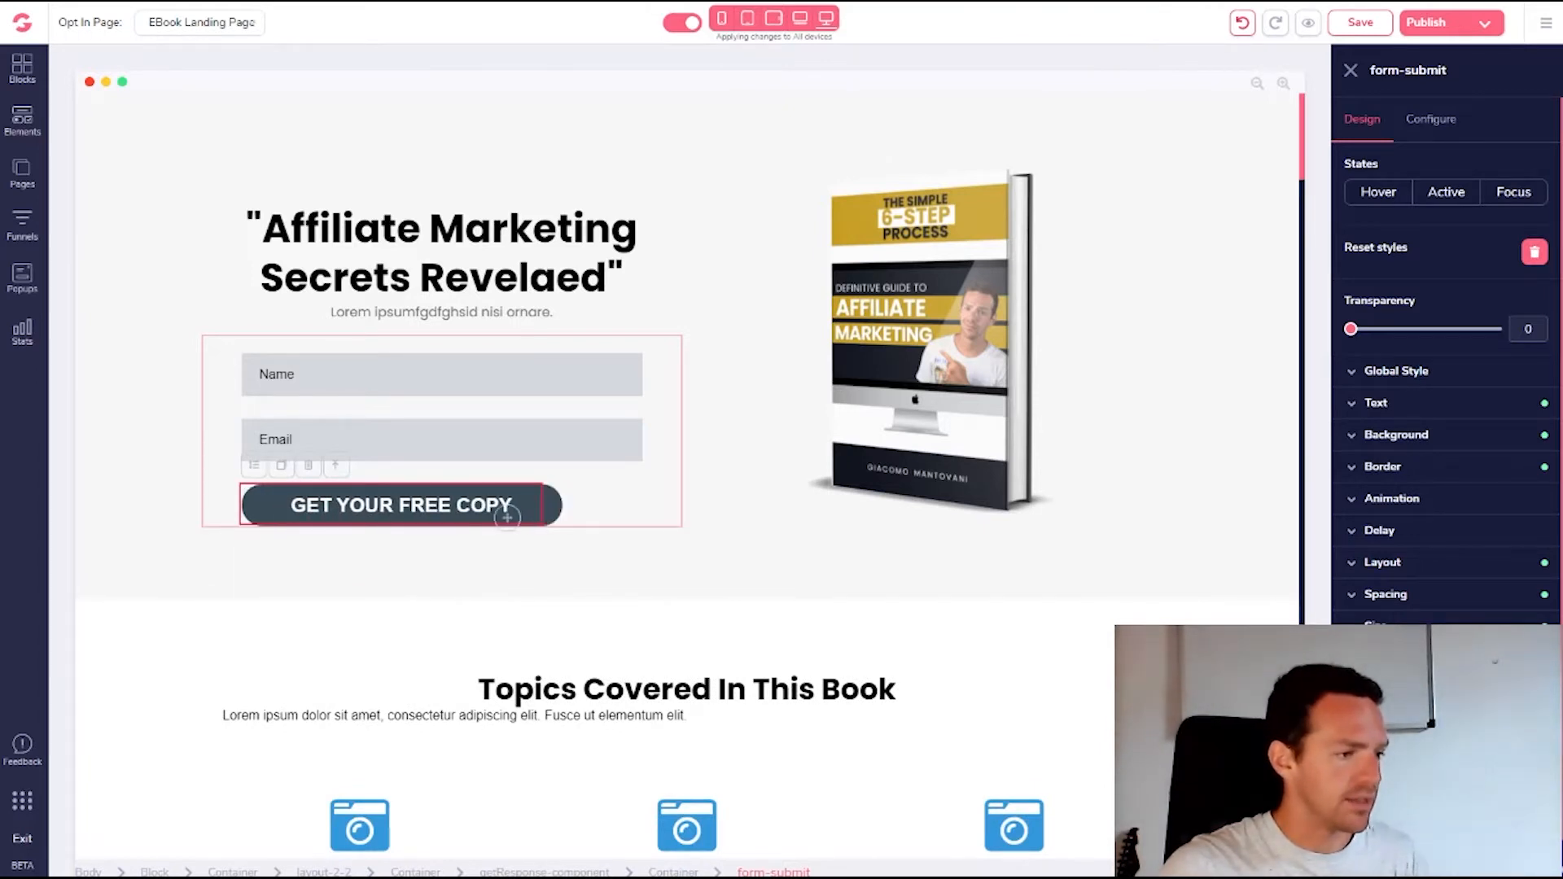
Set the Name field's placeholder to 'Insert Your First Name...'
click(526, 372)
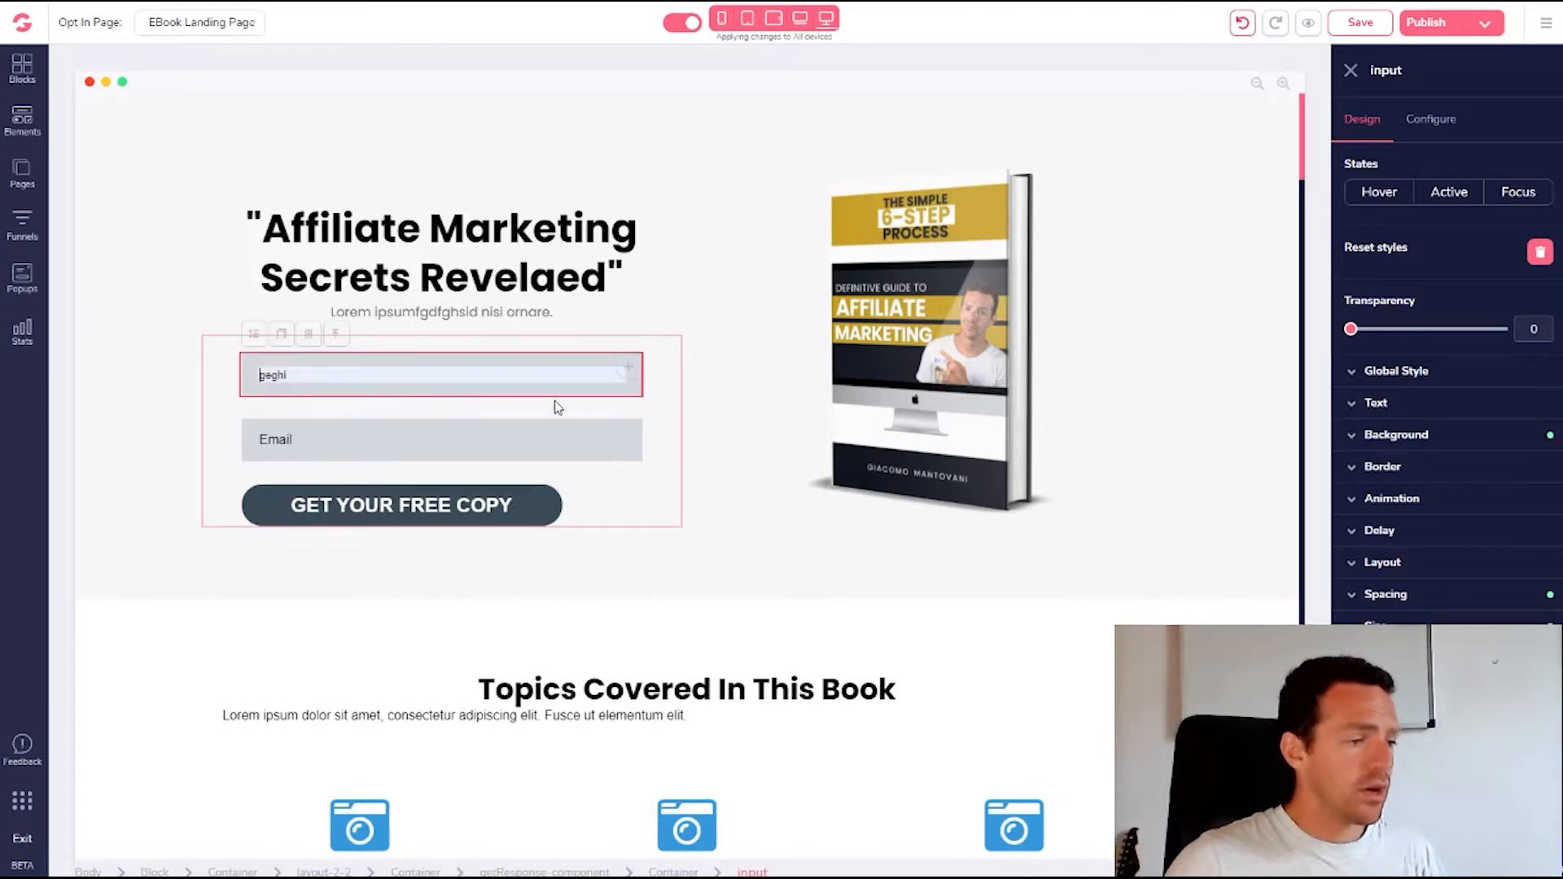
click(655, 427)
click(520, 372)
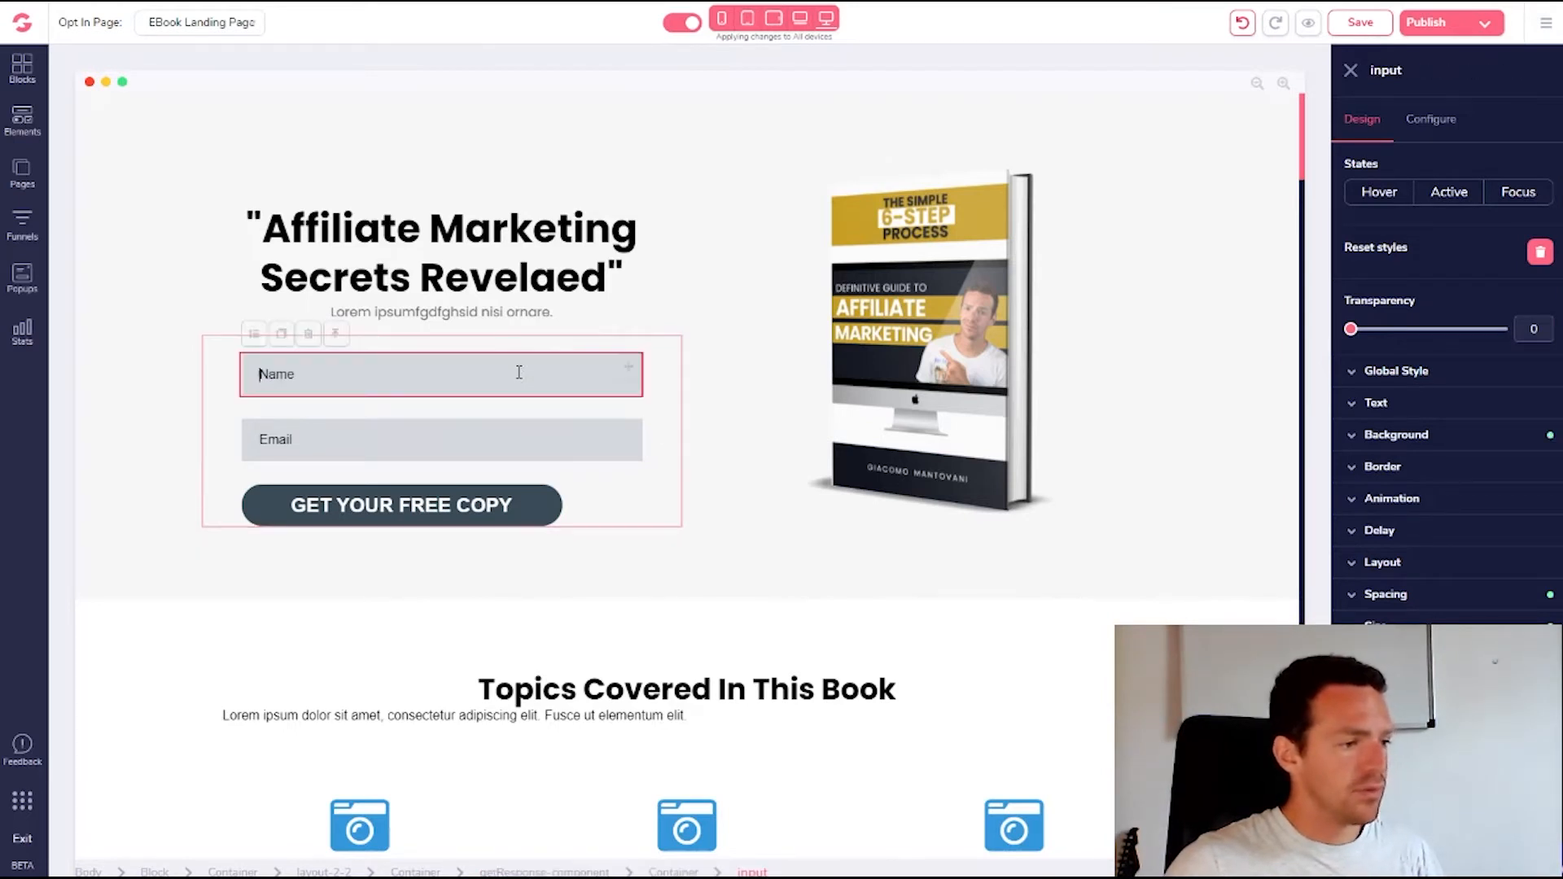
click(1421, 122)
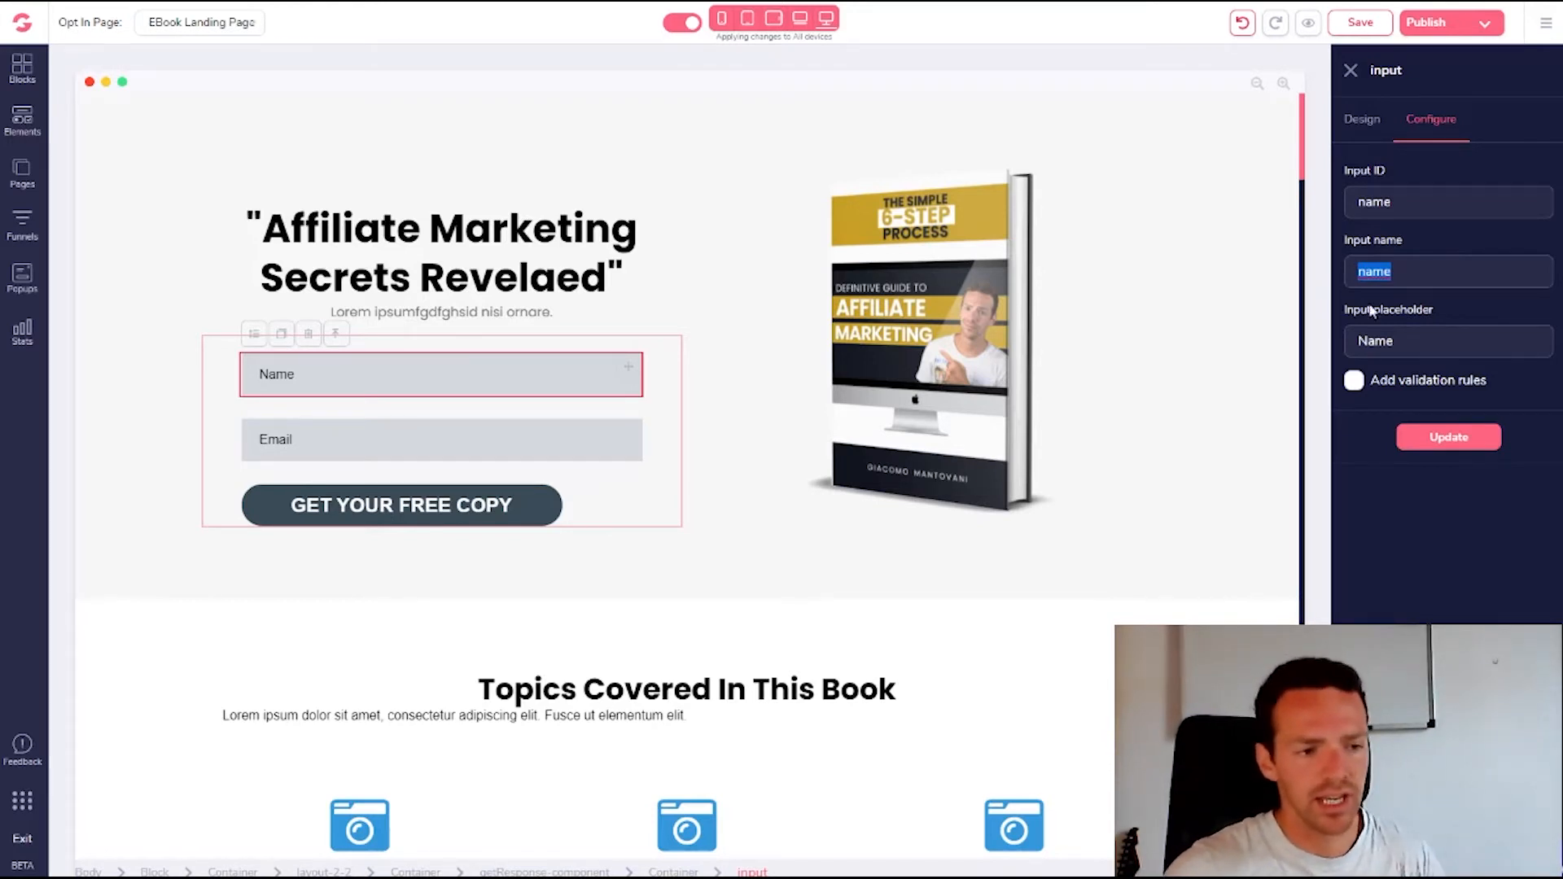
key(Tab)
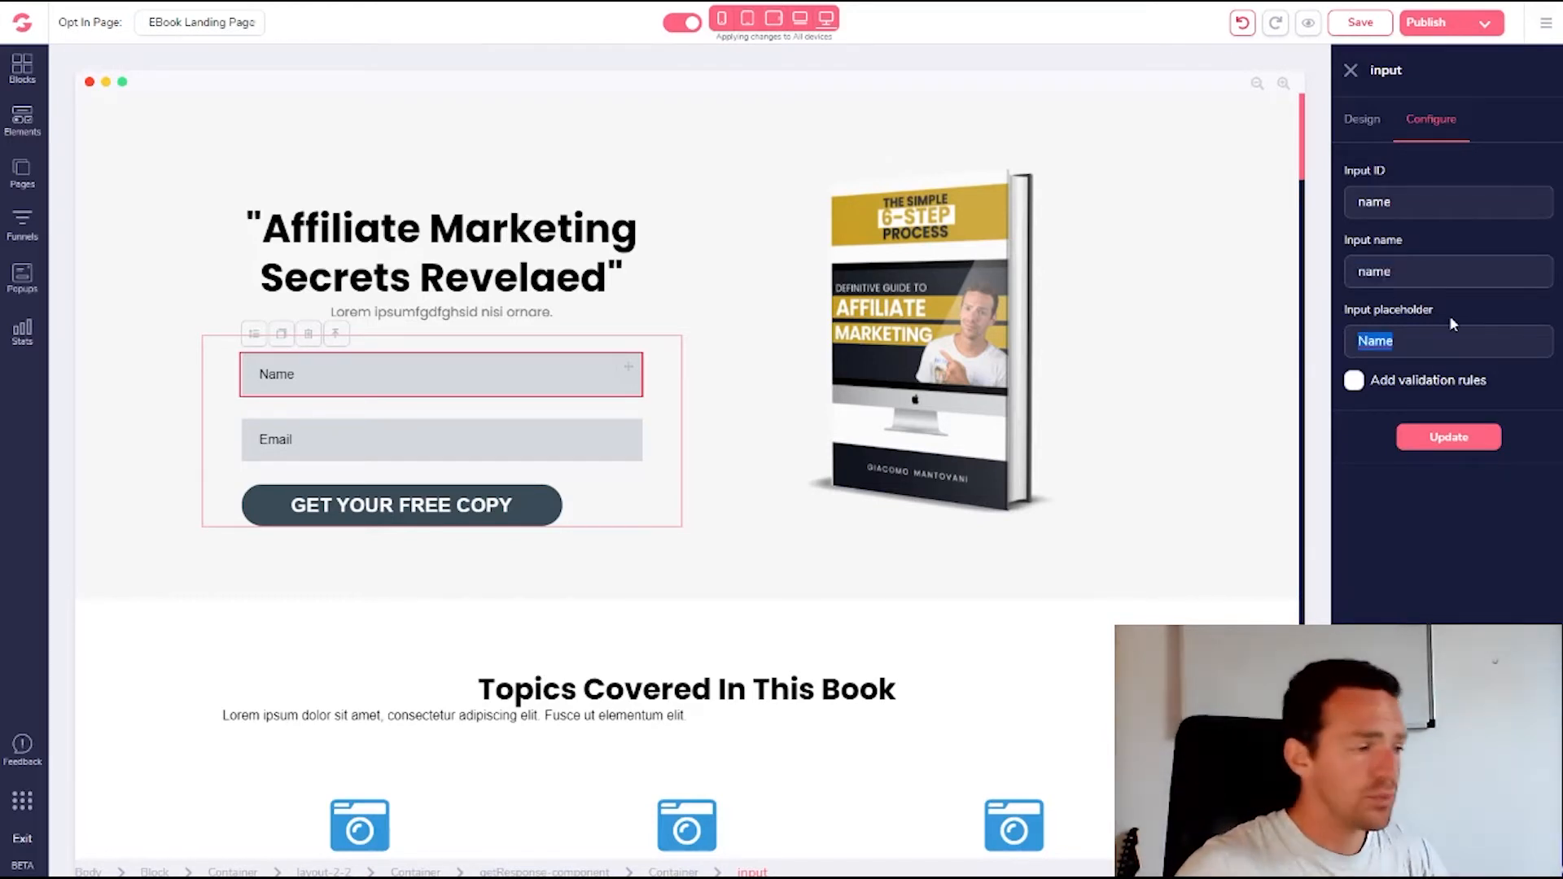
text(Inse)
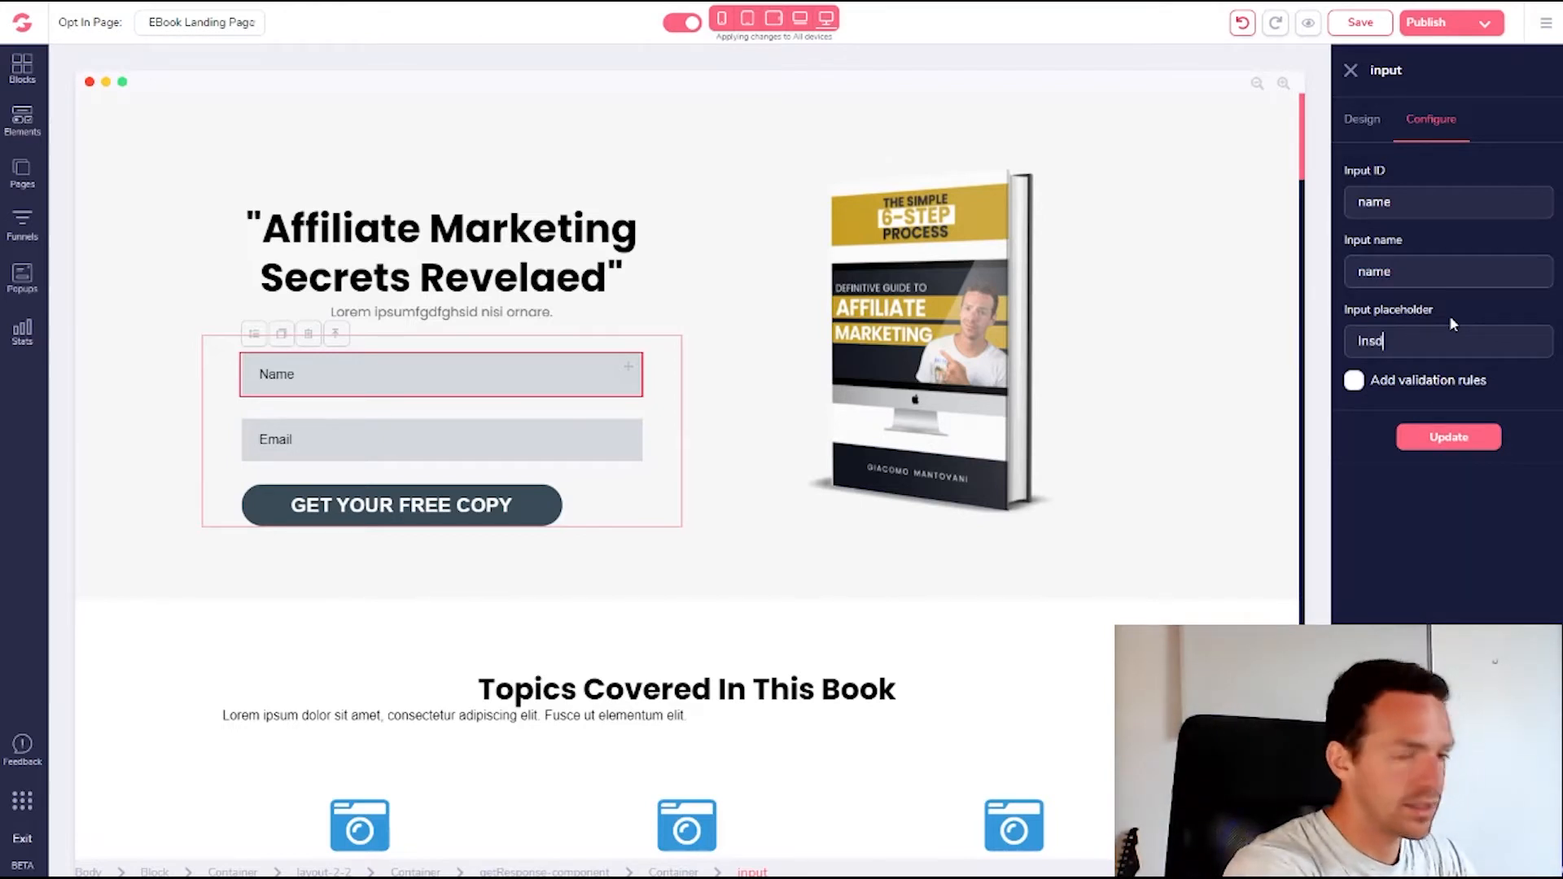
text(rt Your Firt Na)
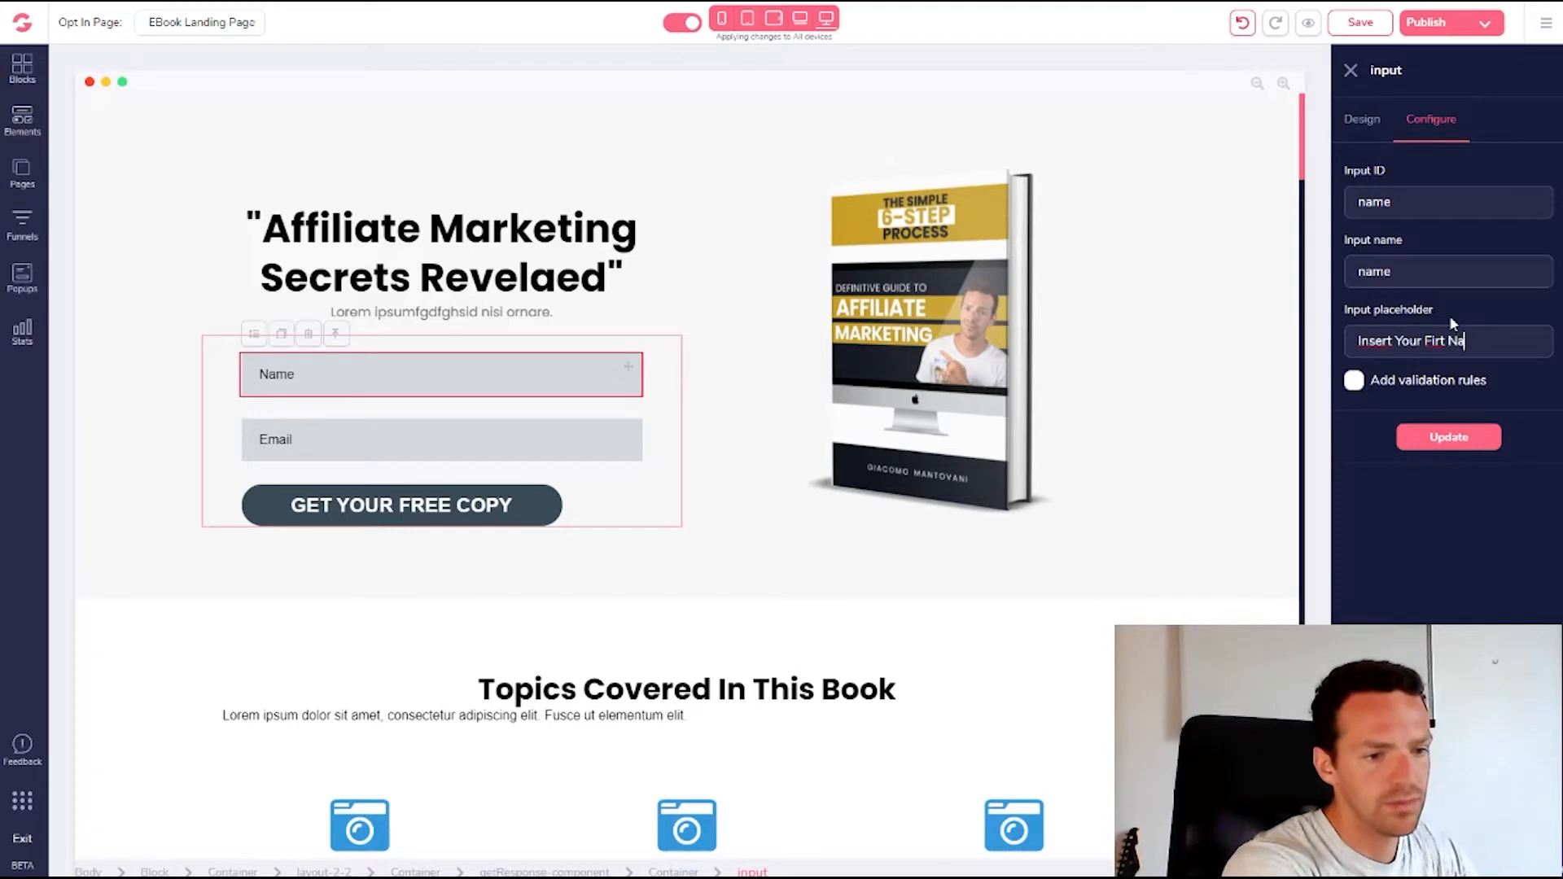
key(BackSpace)
key(BackSpace)
key(BackSpace)
text(st)
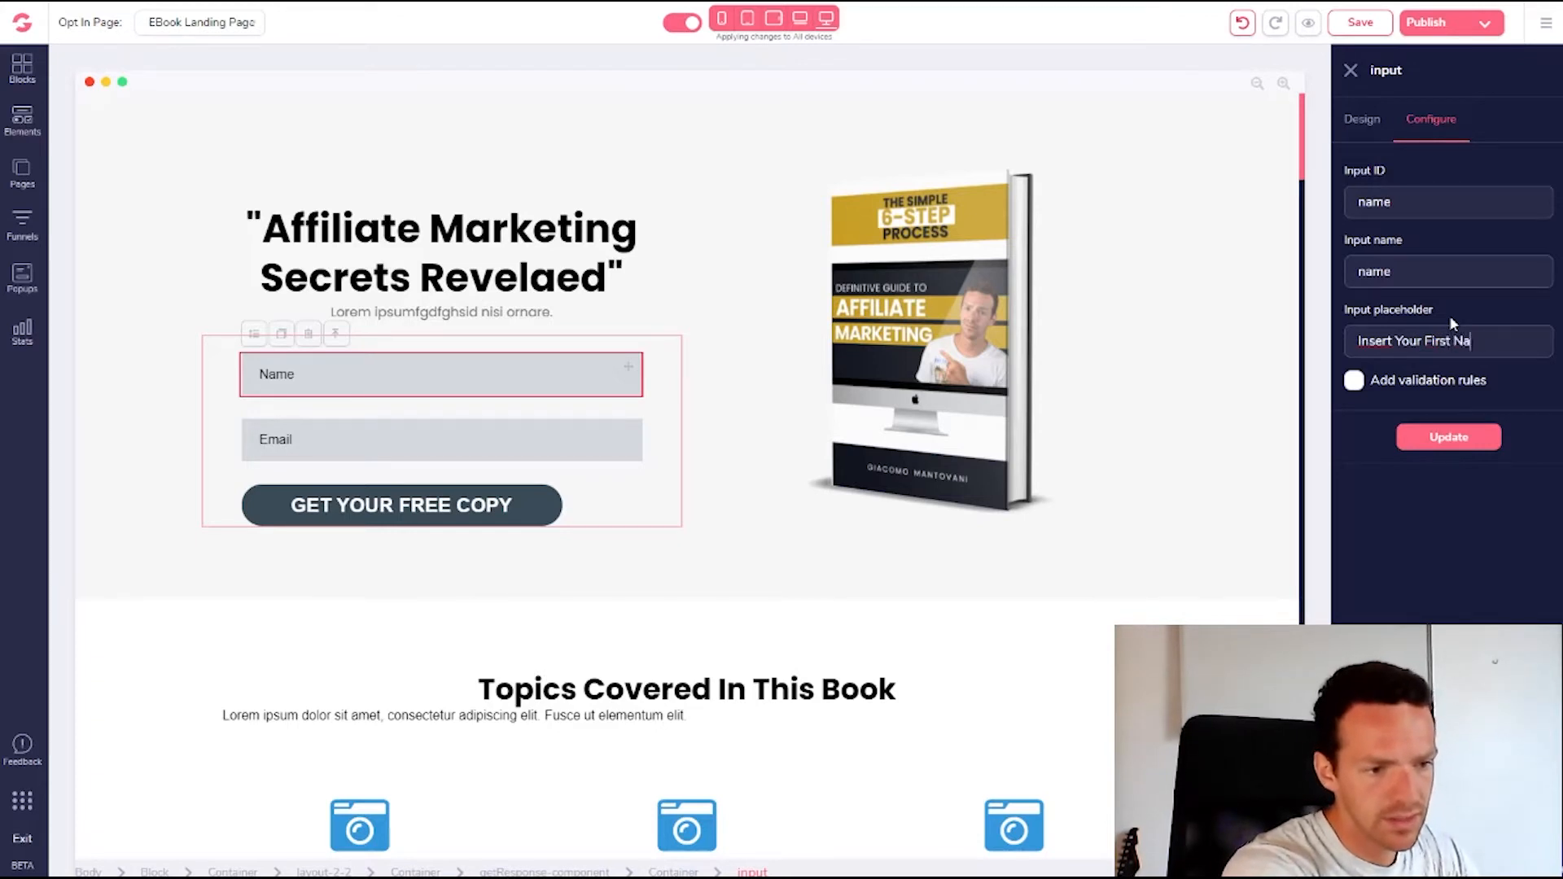
text( Name...)
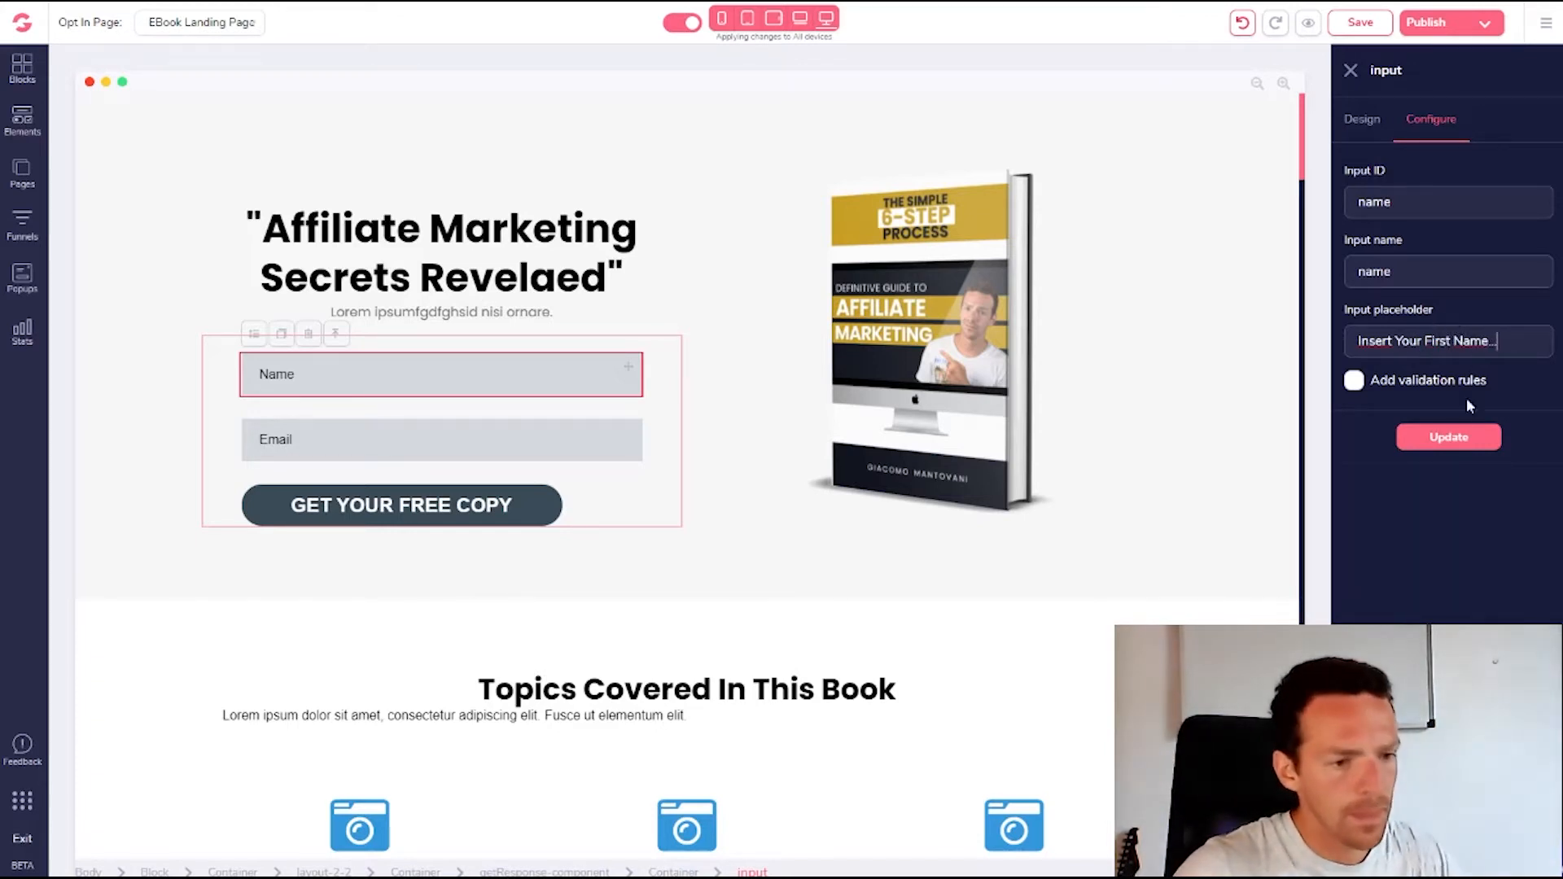
Enable validation rules with input type text, leave the field optional, and apply the update
click(1354, 381)
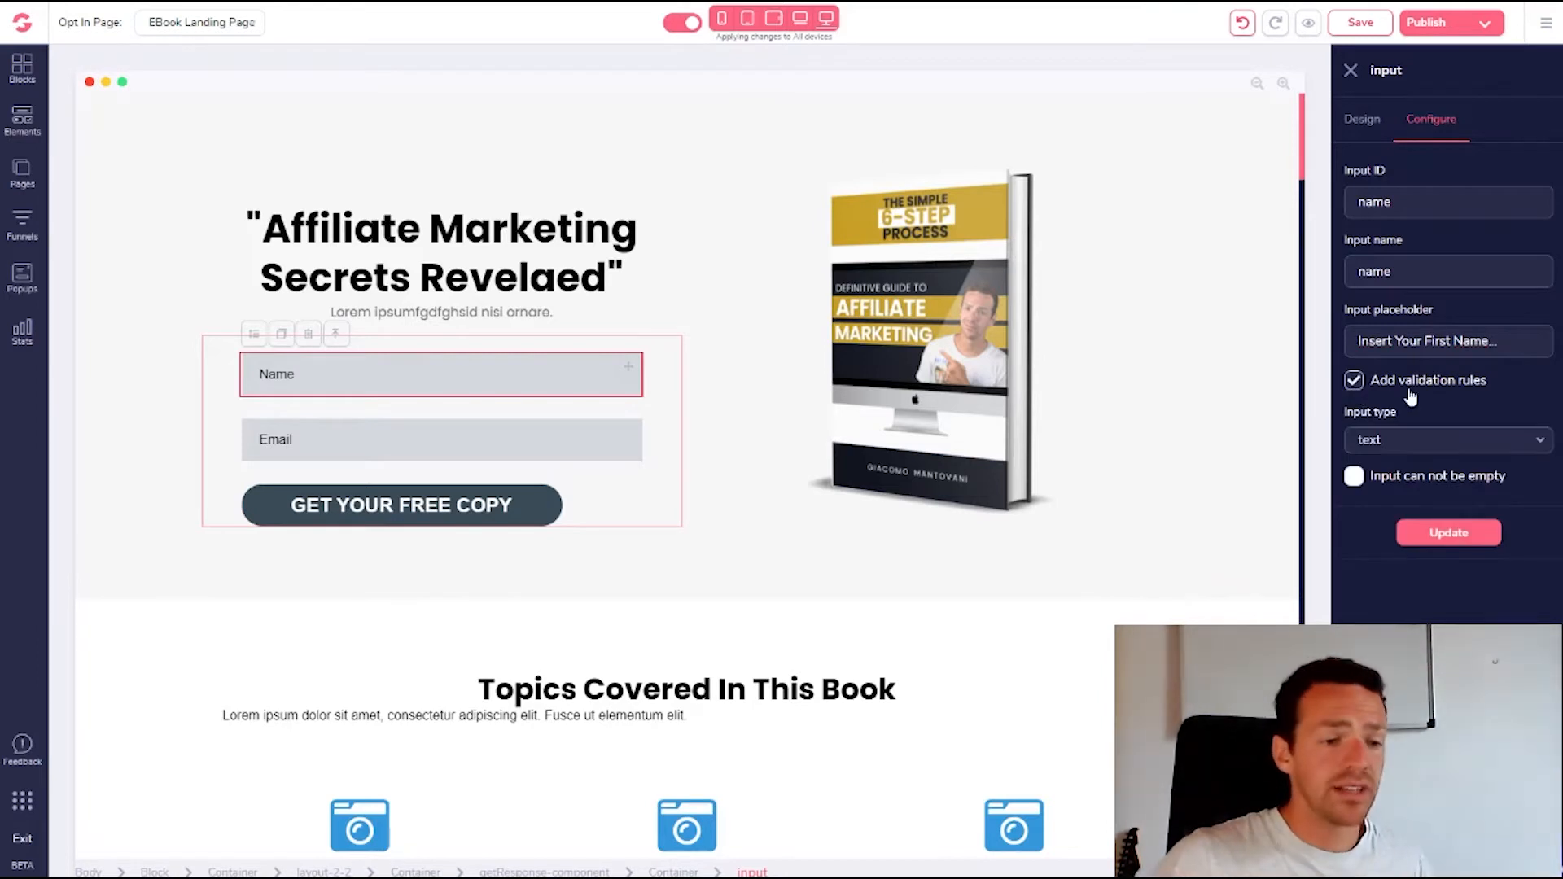
click(1412, 440)
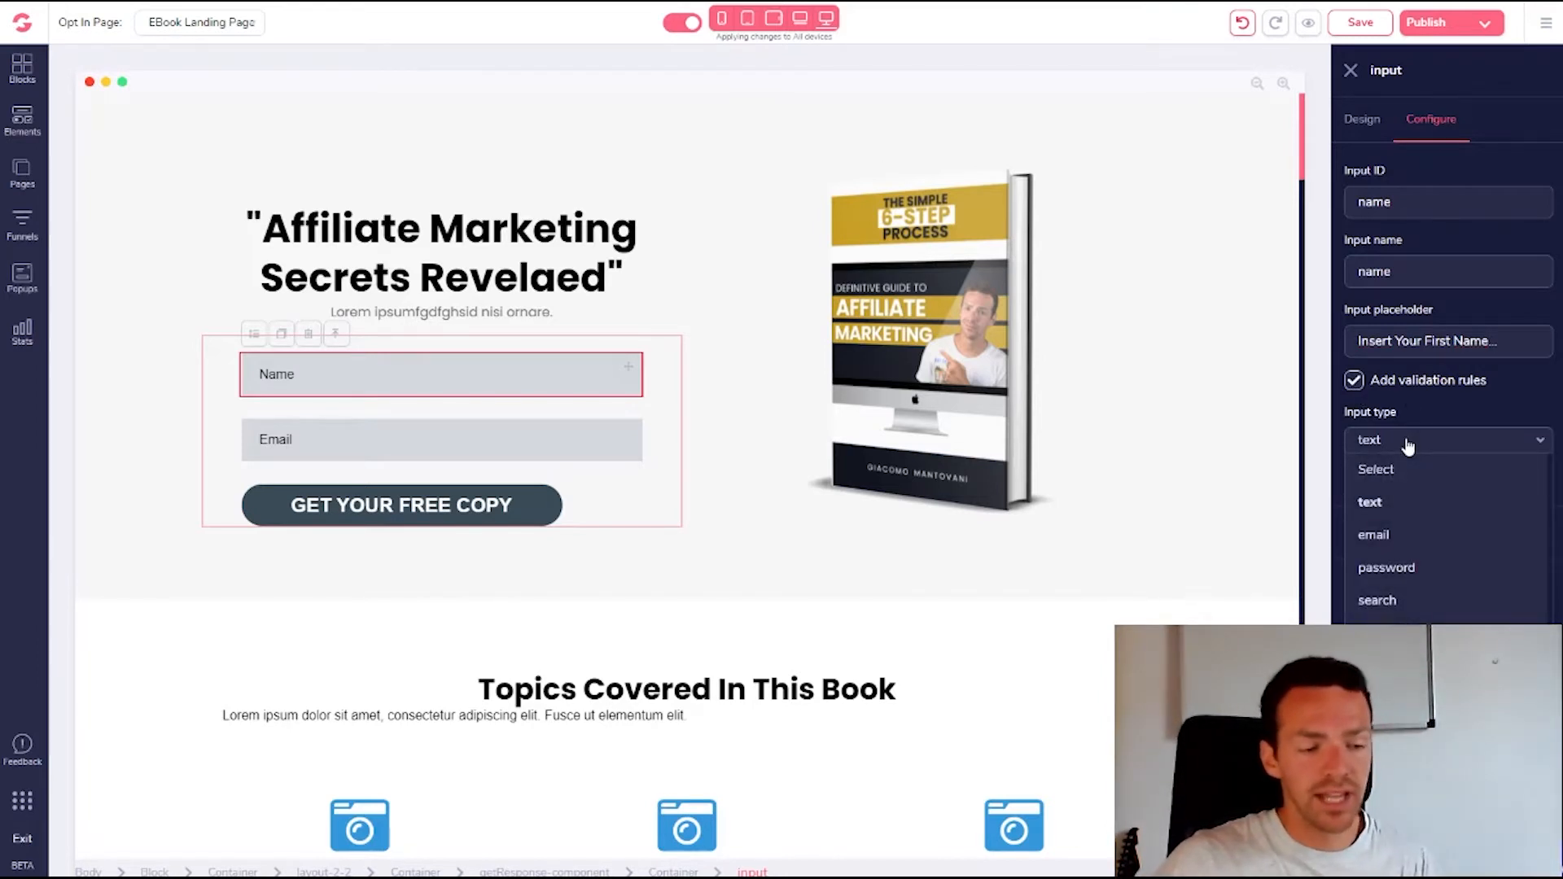
click(1408, 445)
click(1409, 445)
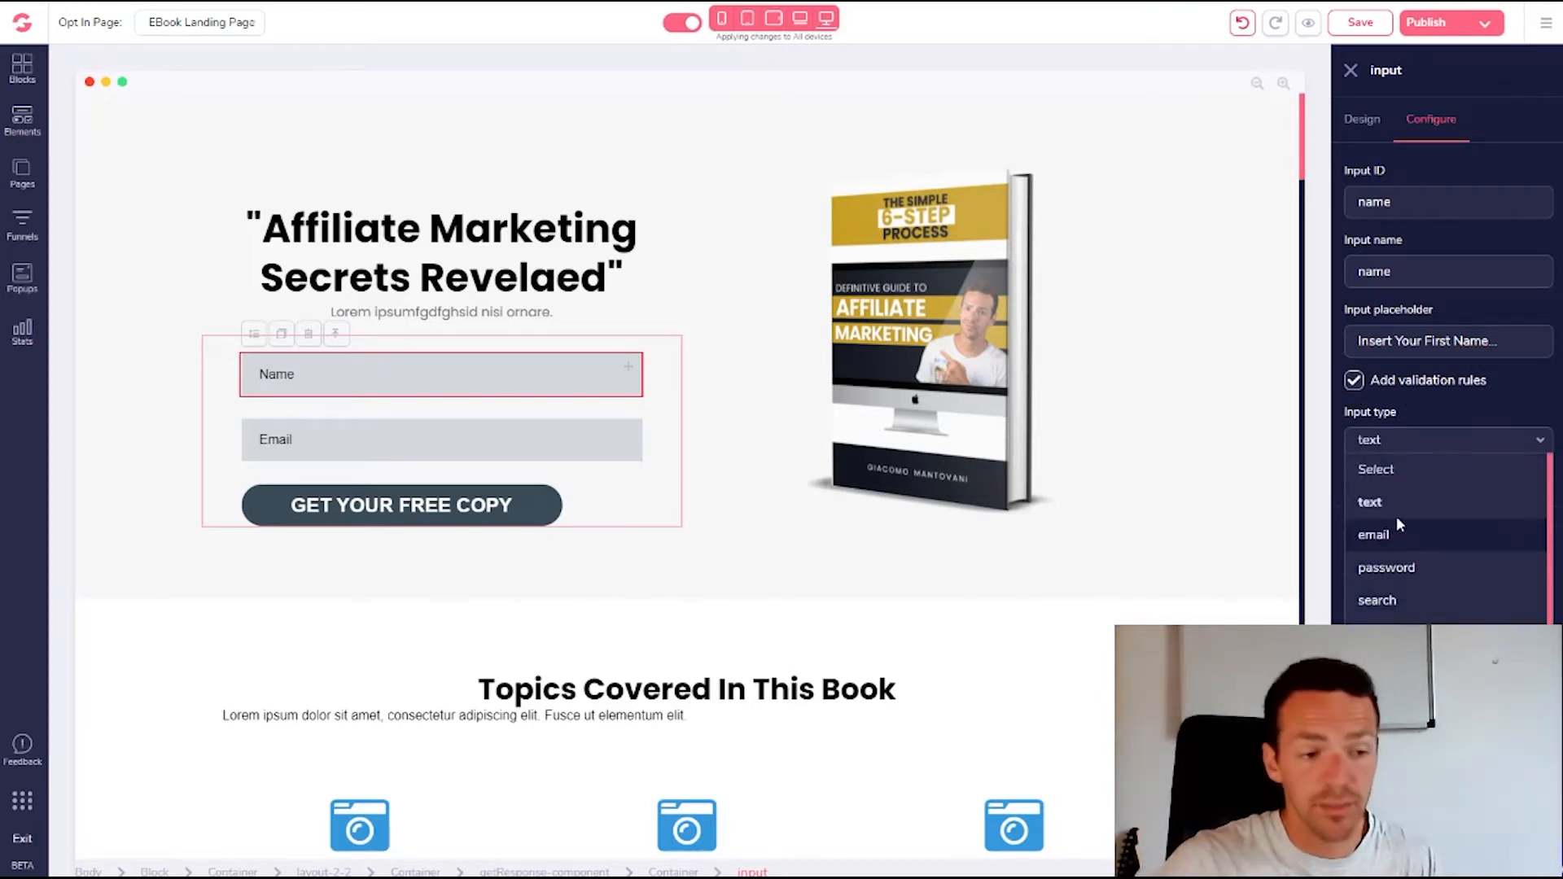
click(1403, 443)
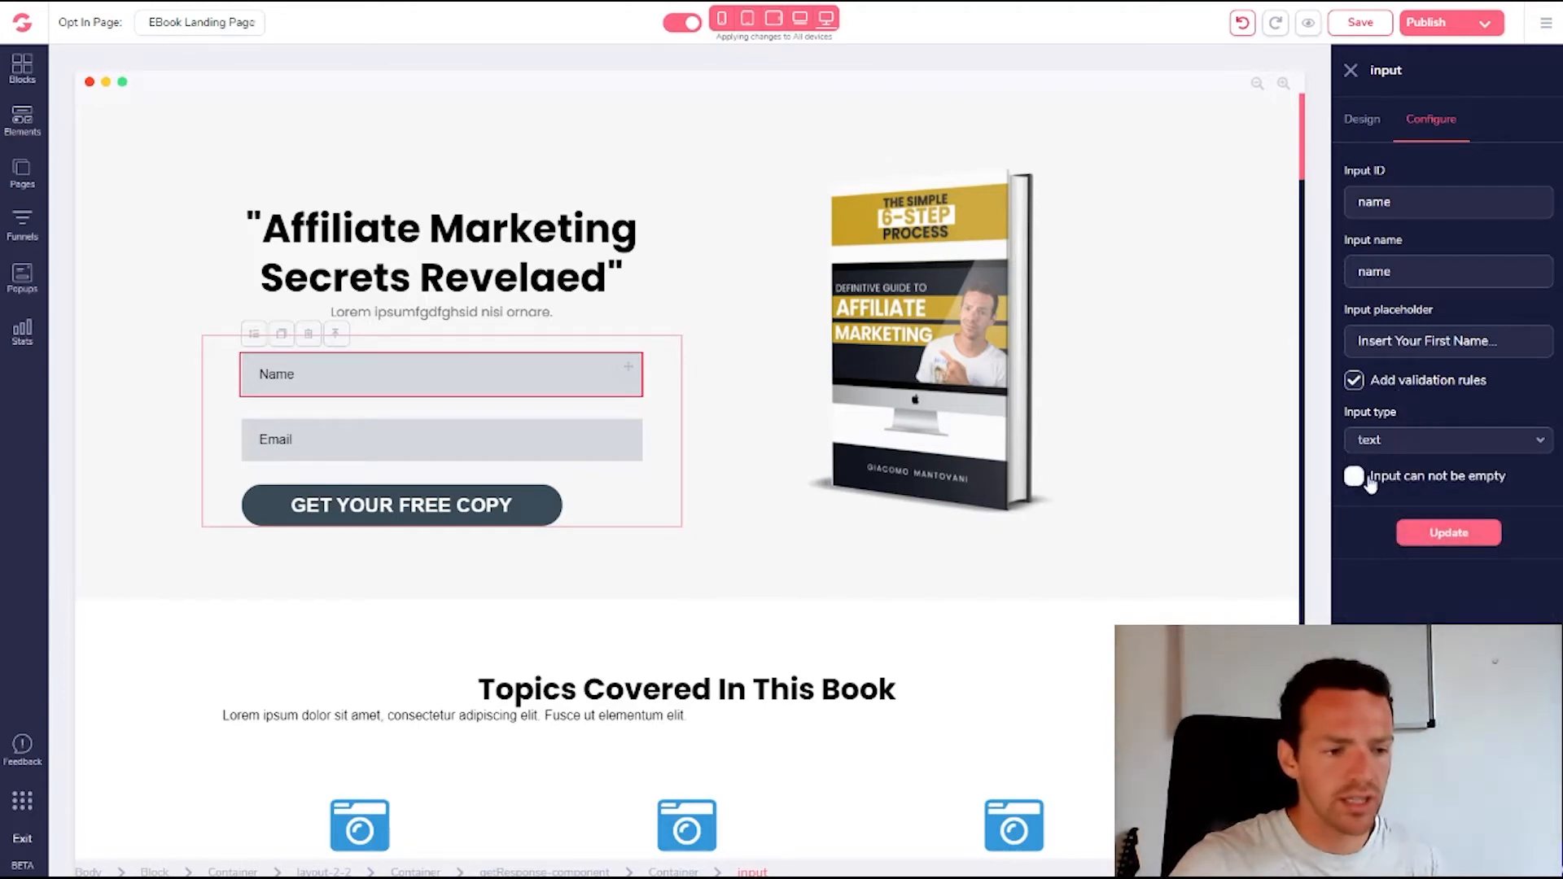
drag(1393, 485, 1480, 488)
click(1478, 487)
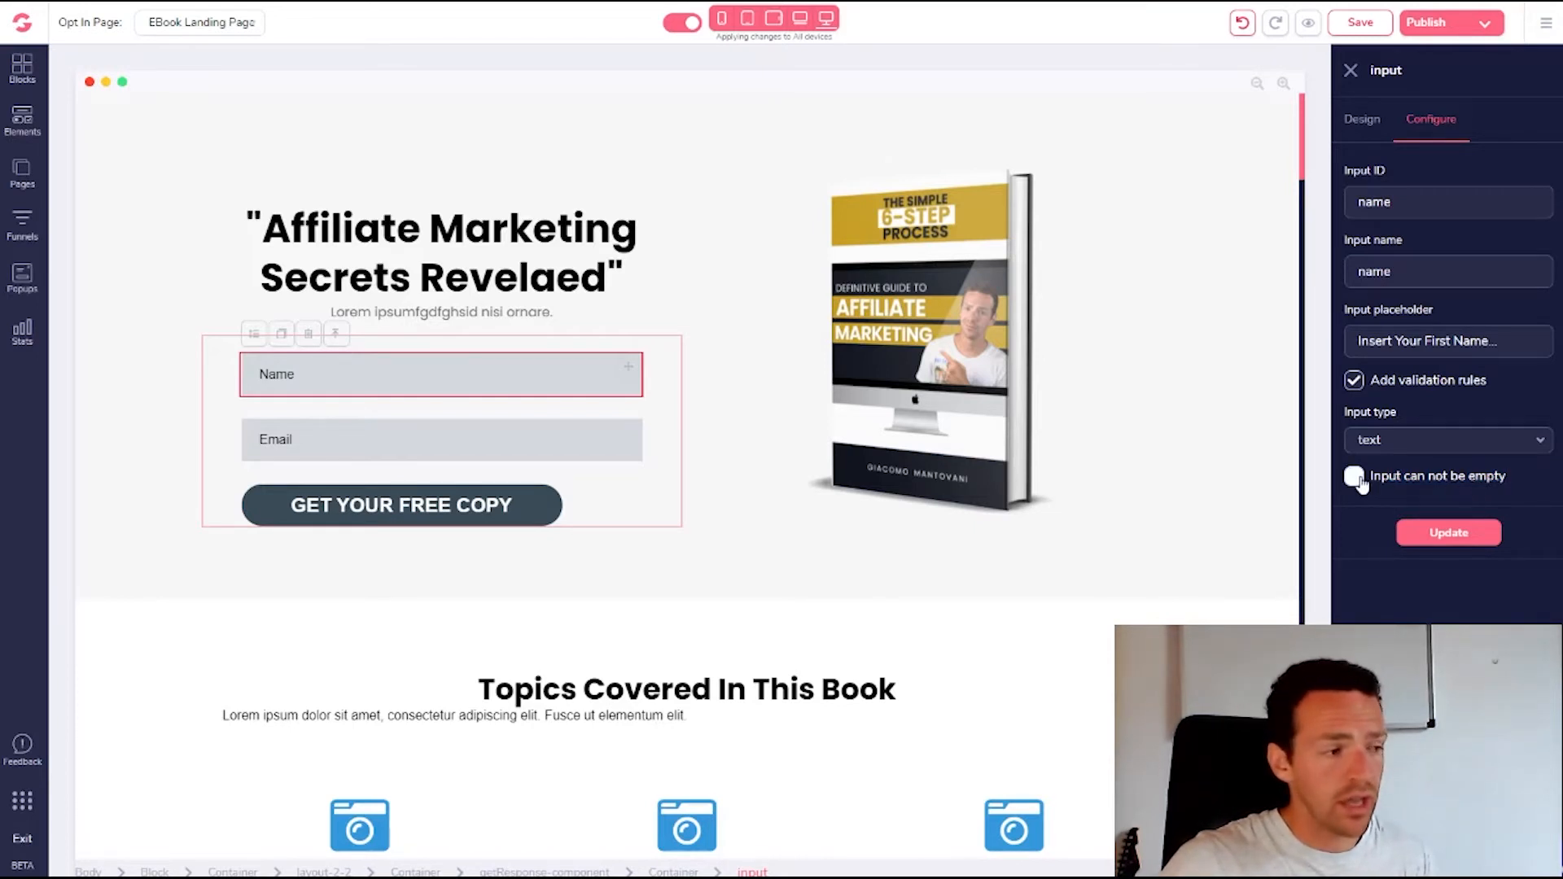
drag(1379, 488, 1503, 489)
click(1480, 486)
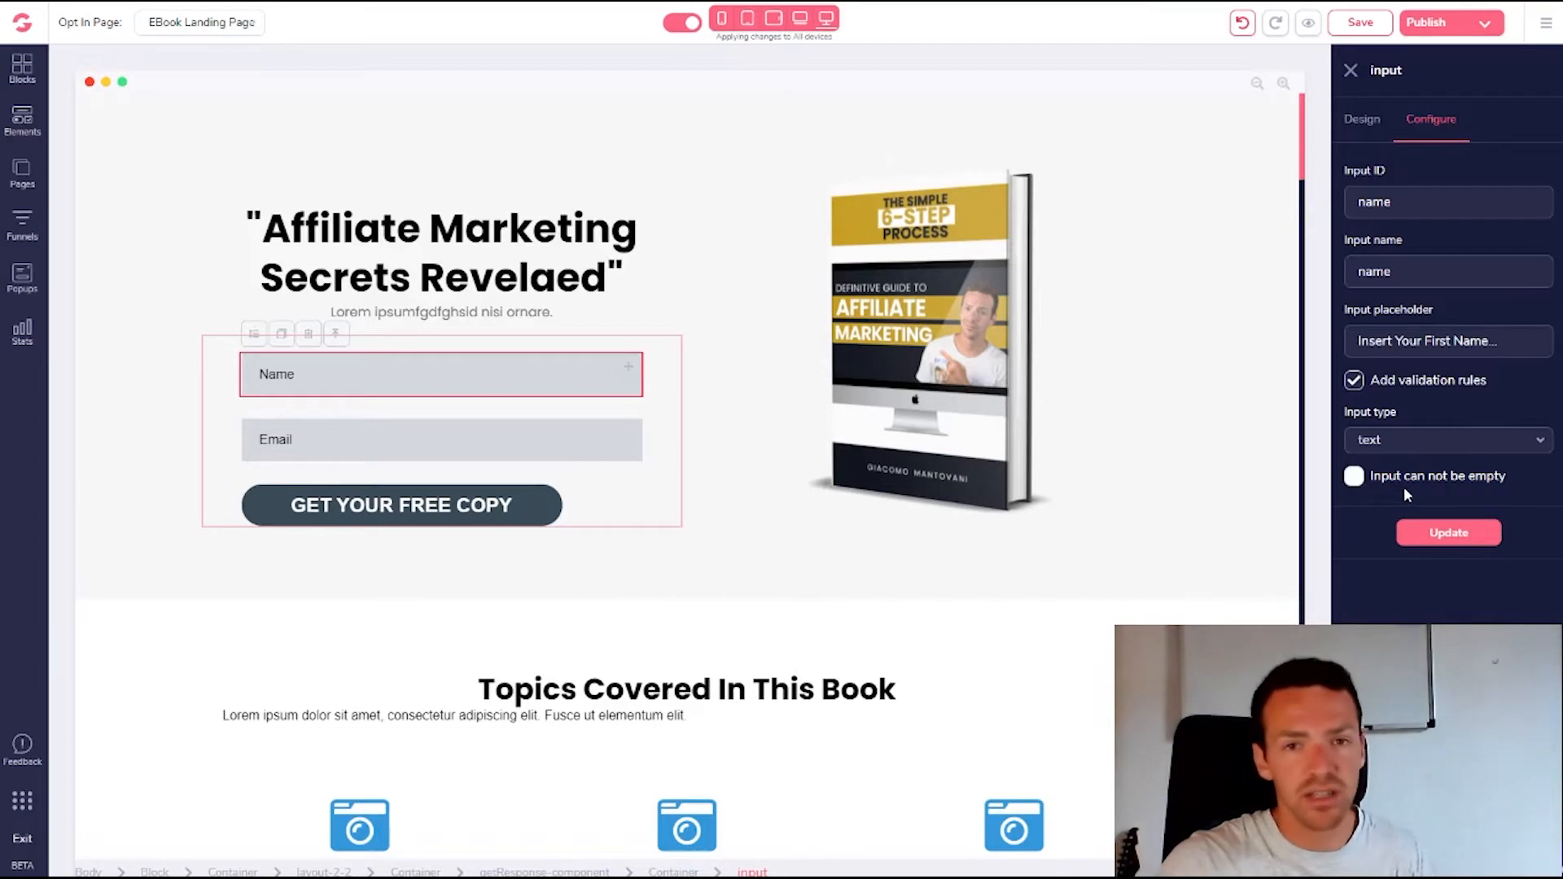
click(1453, 538)
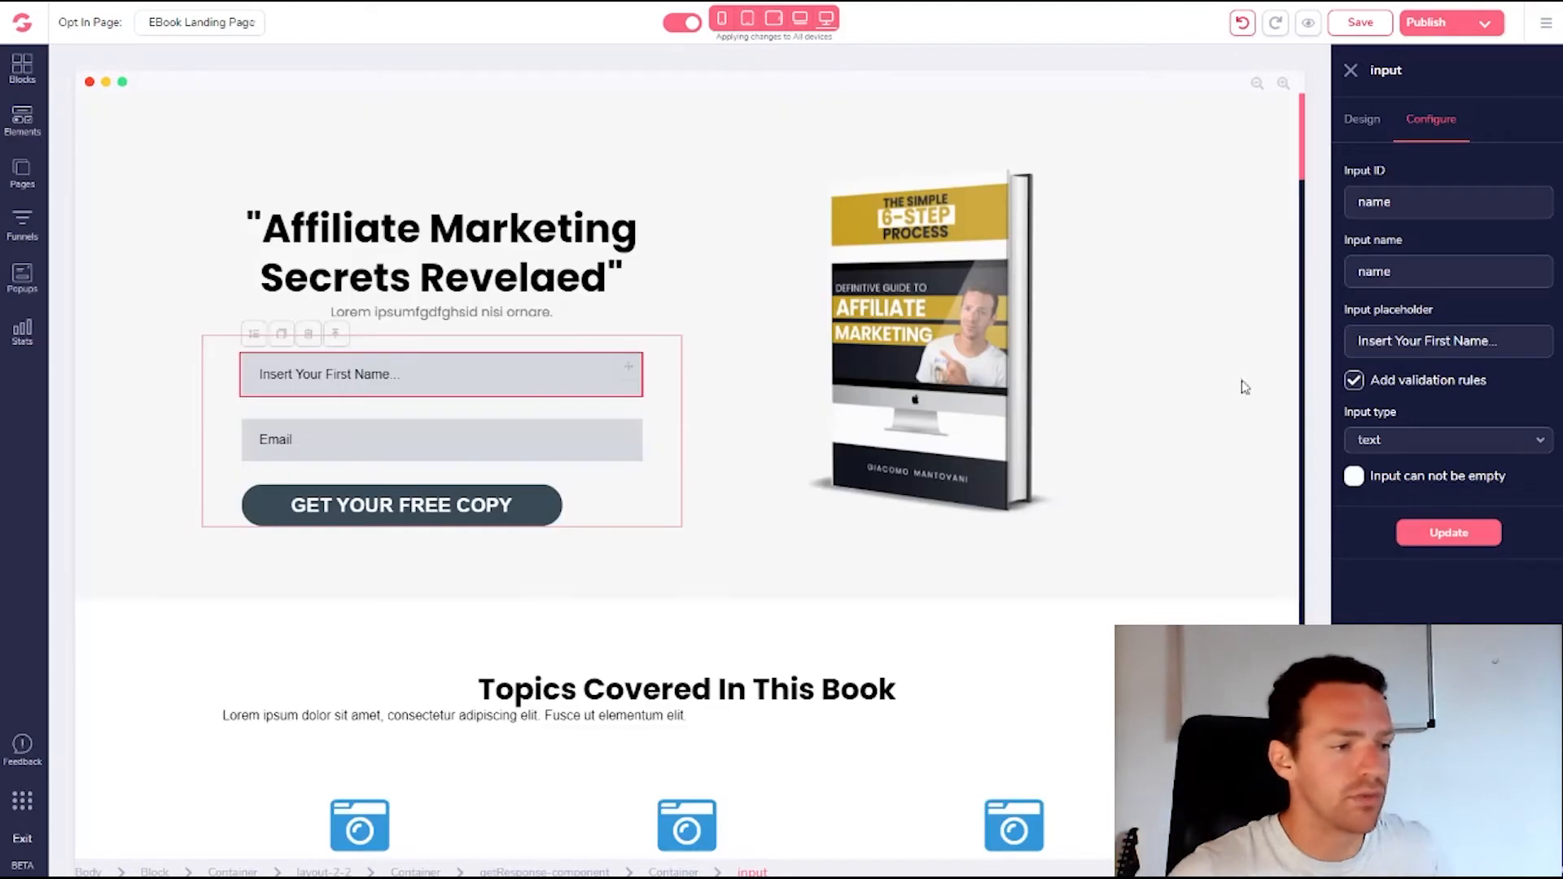
Give the Email field the input ID 'email' and placeholder 'Insert Your Email...'
click(440, 439)
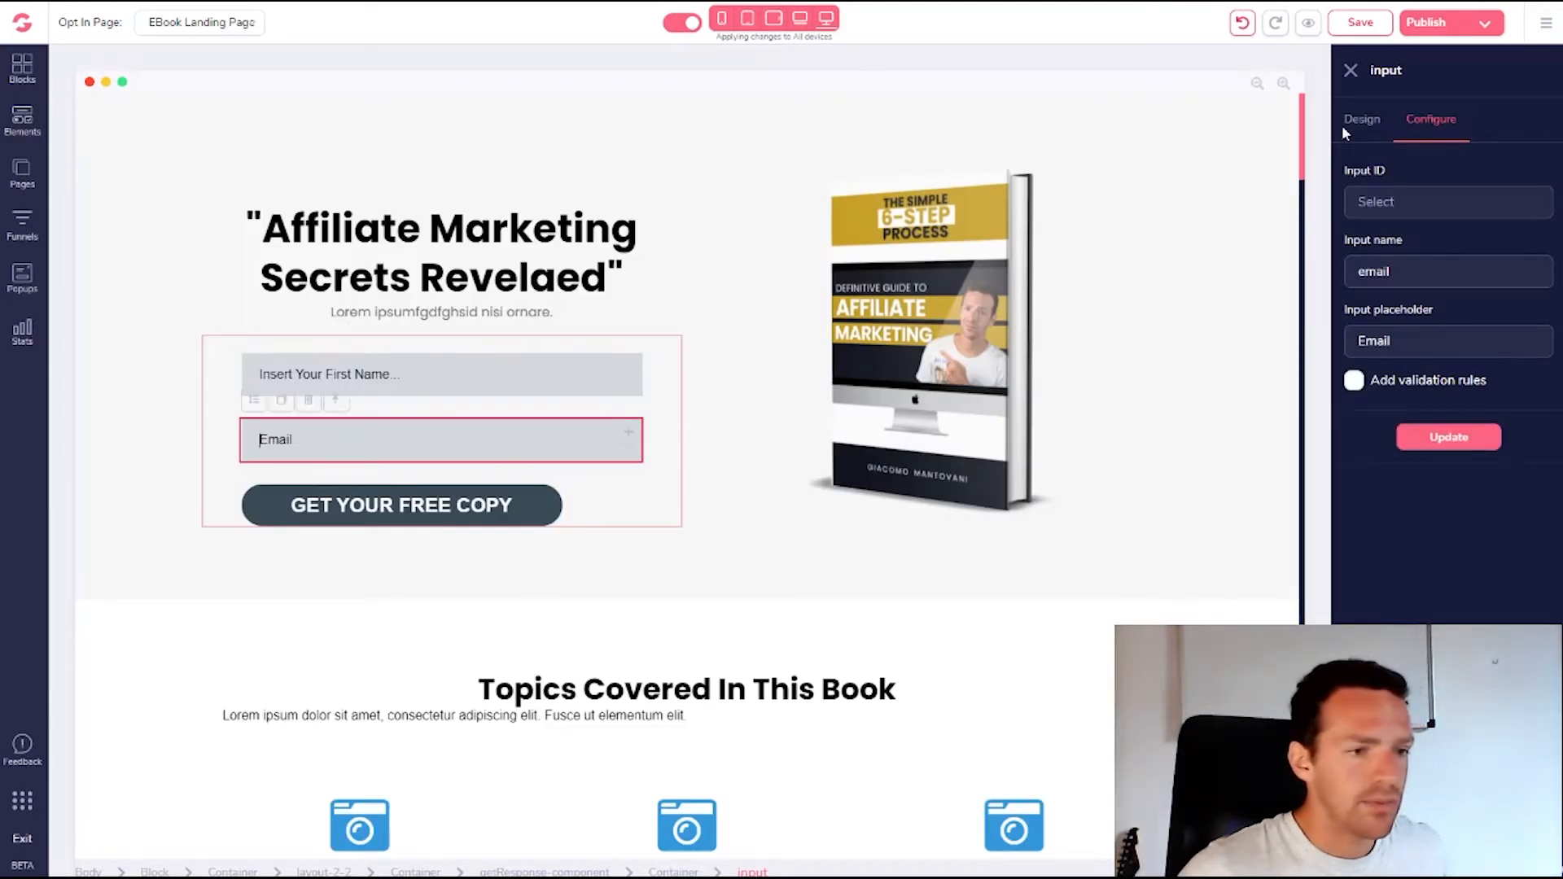
click(1426, 204)
text(email)
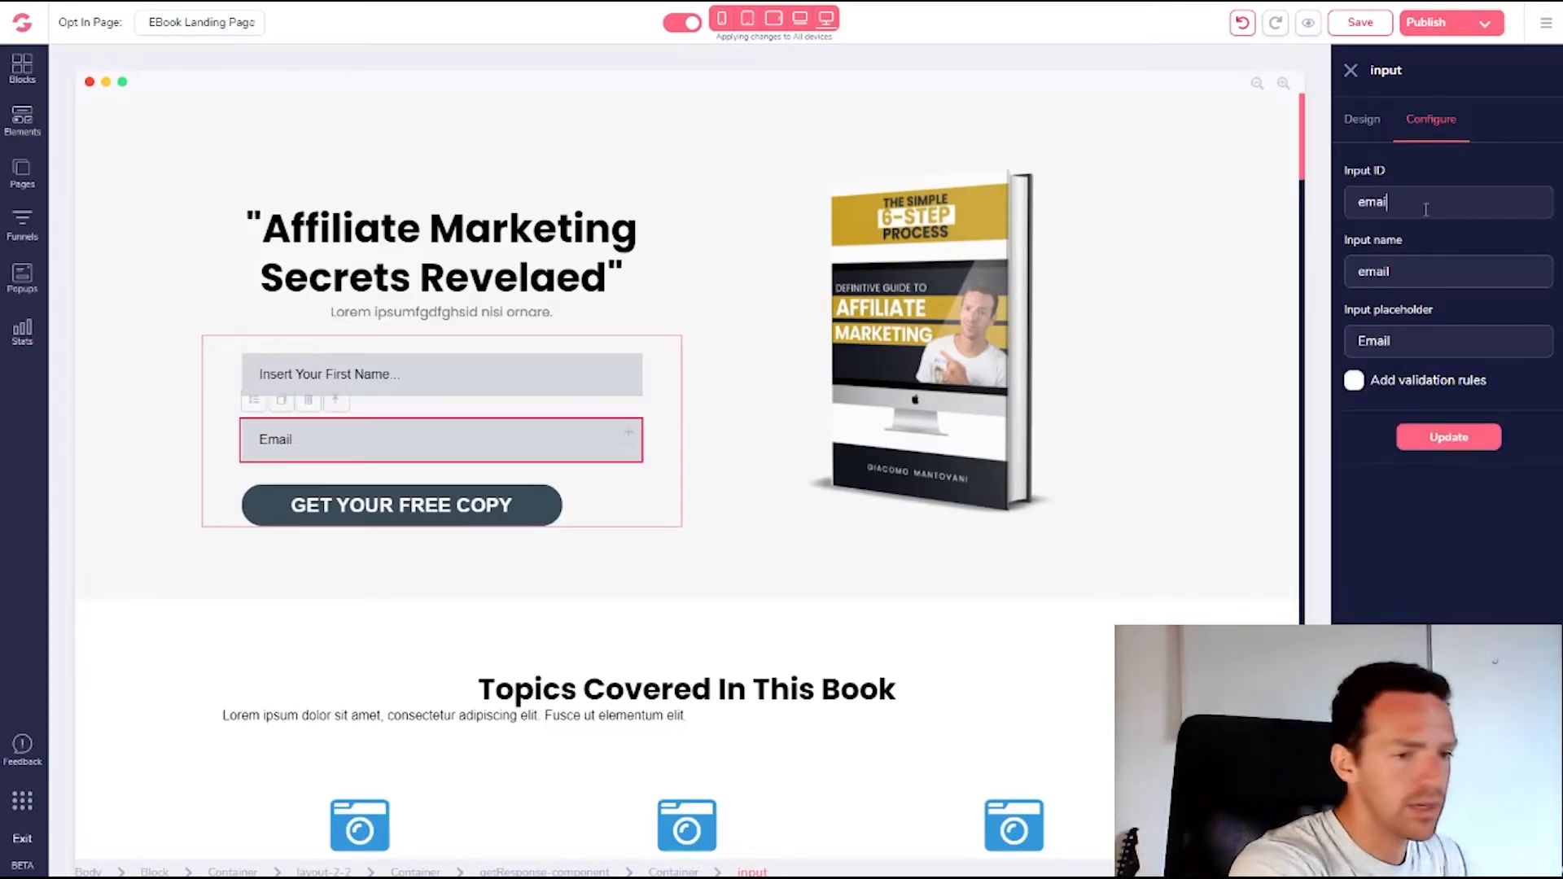
key(Tab)
key(Tab)
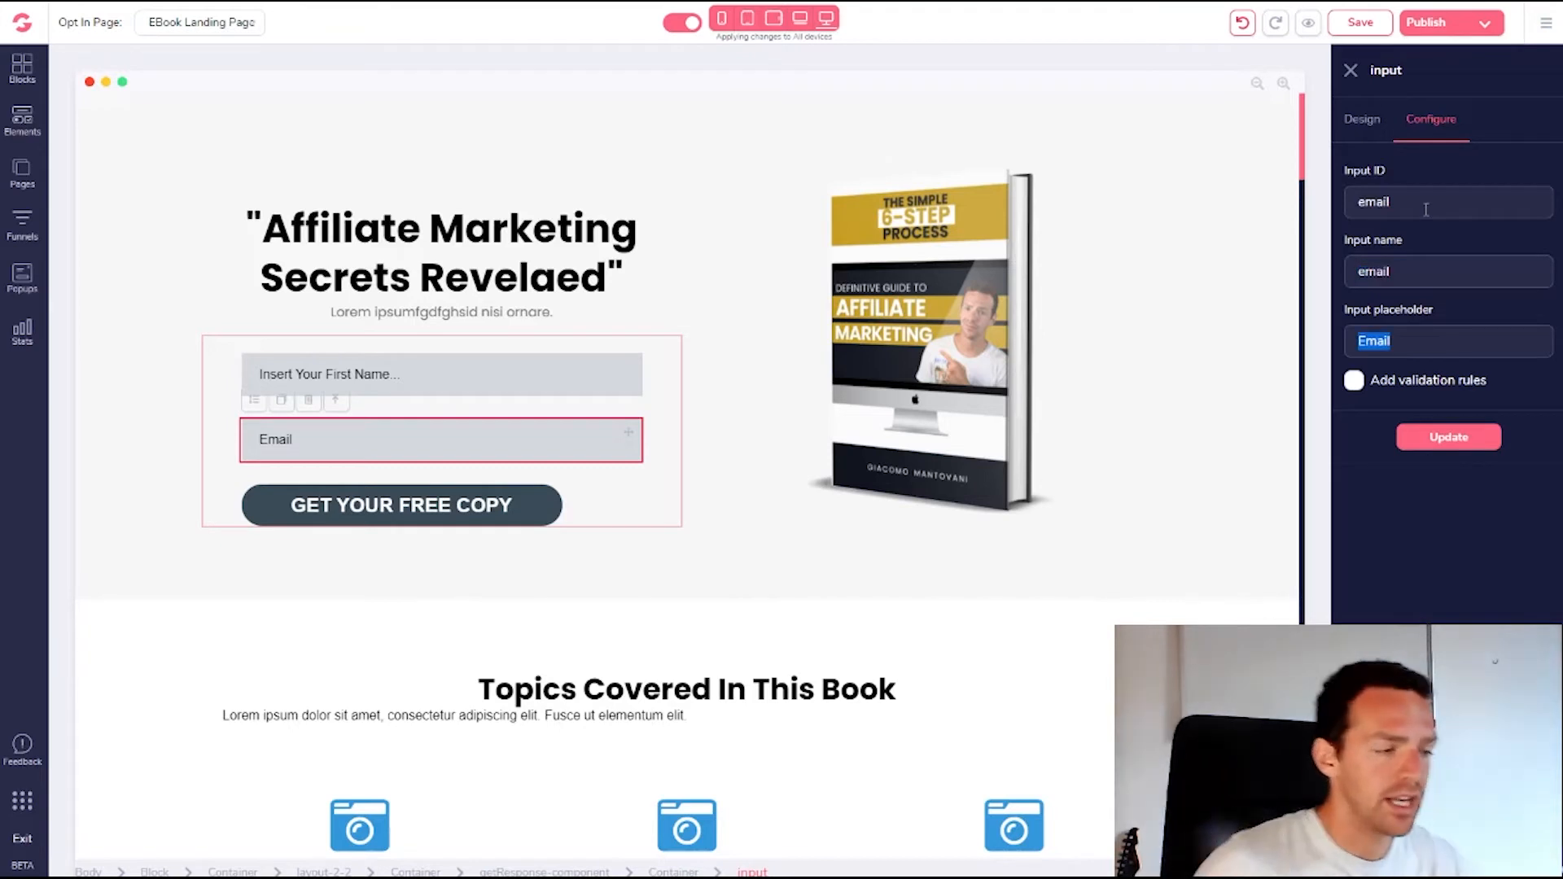
text(Insert Your)
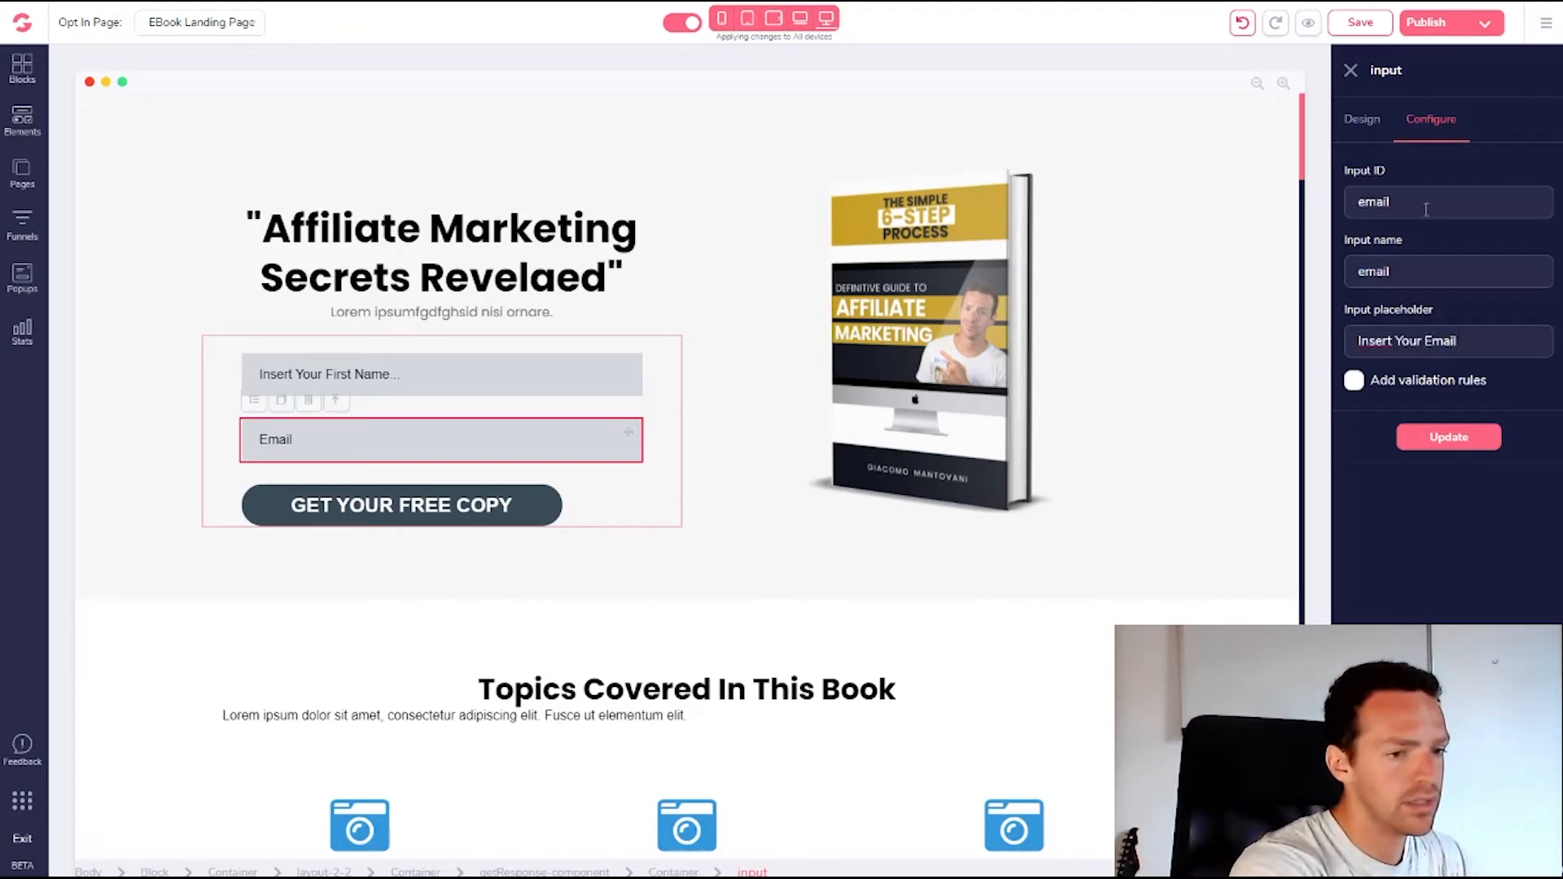
text( Email...)
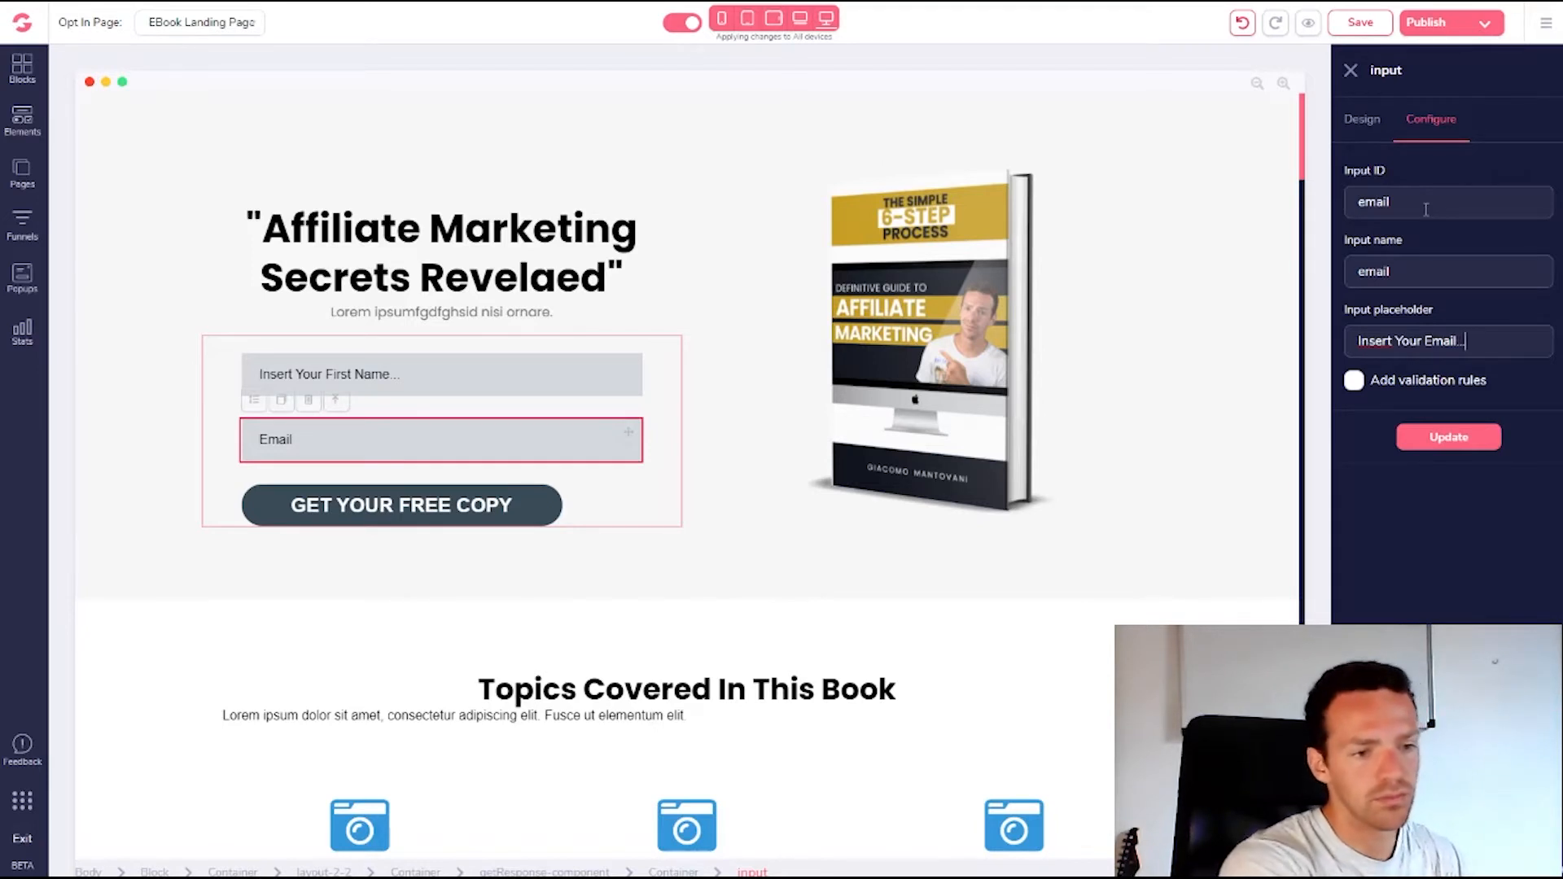
Enable validation with email input type, make the field required, and apply the update
click(1354, 380)
click(1387, 441)
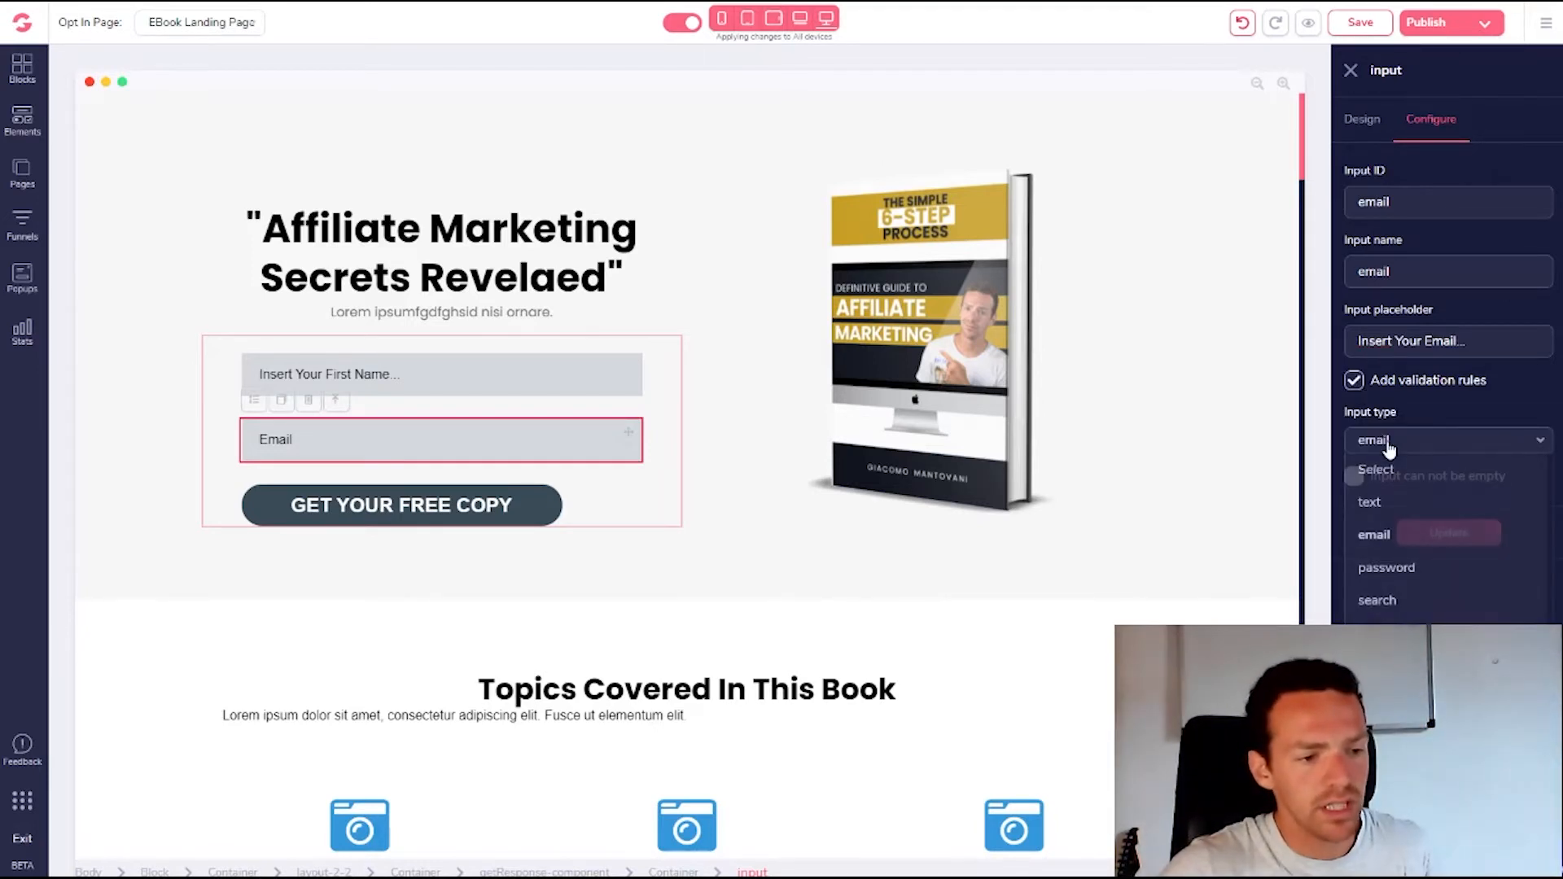
click(1376, 469)
click(1382, 440)
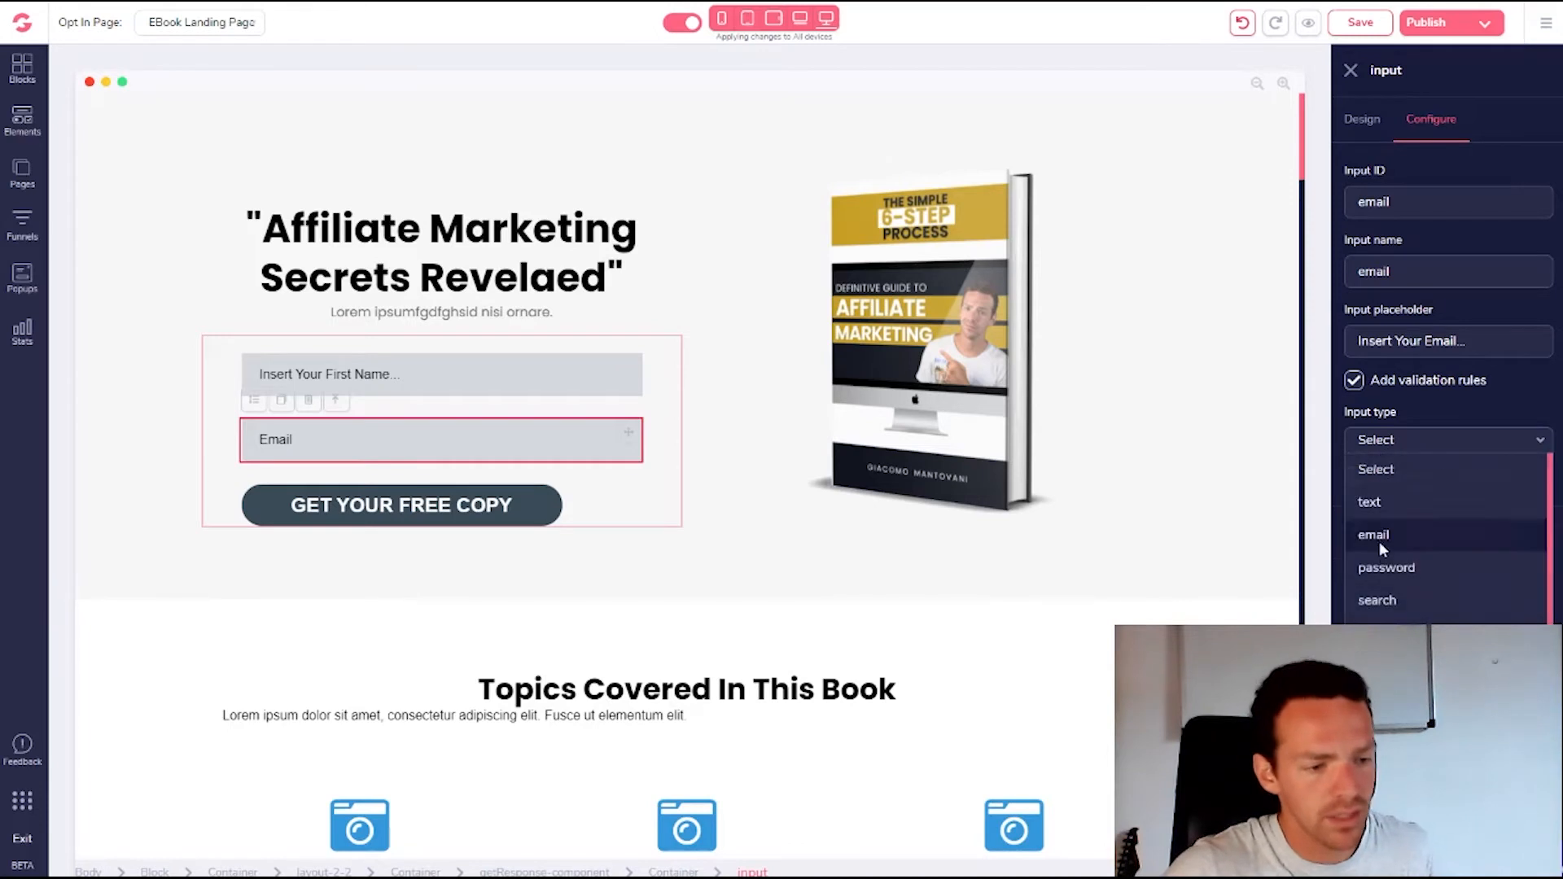
click(1379, 541)
click(1354, 477)
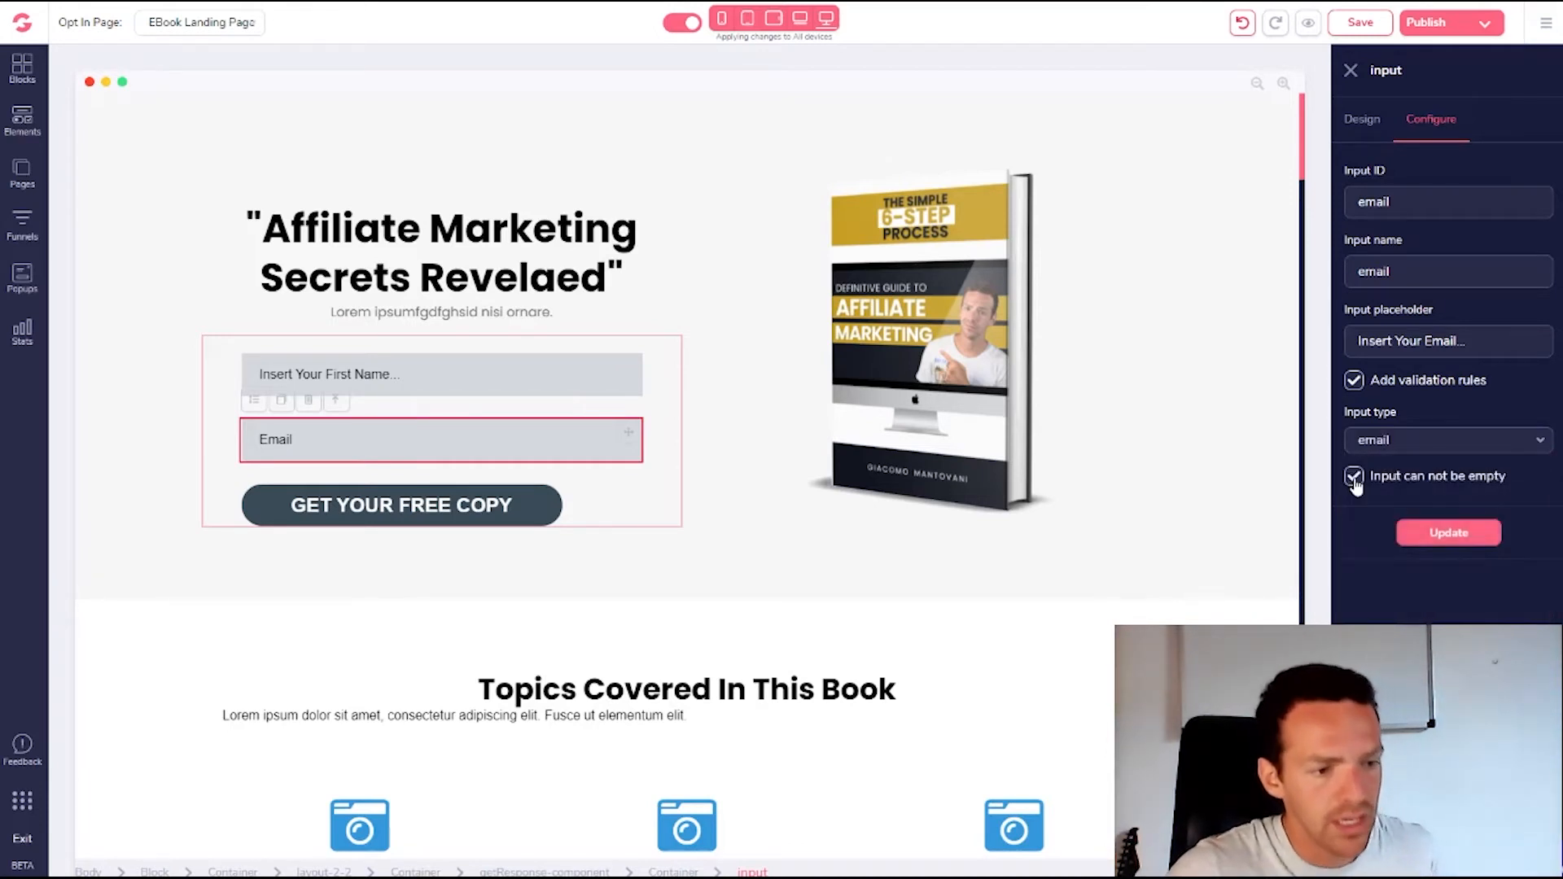
click(1440, 533)
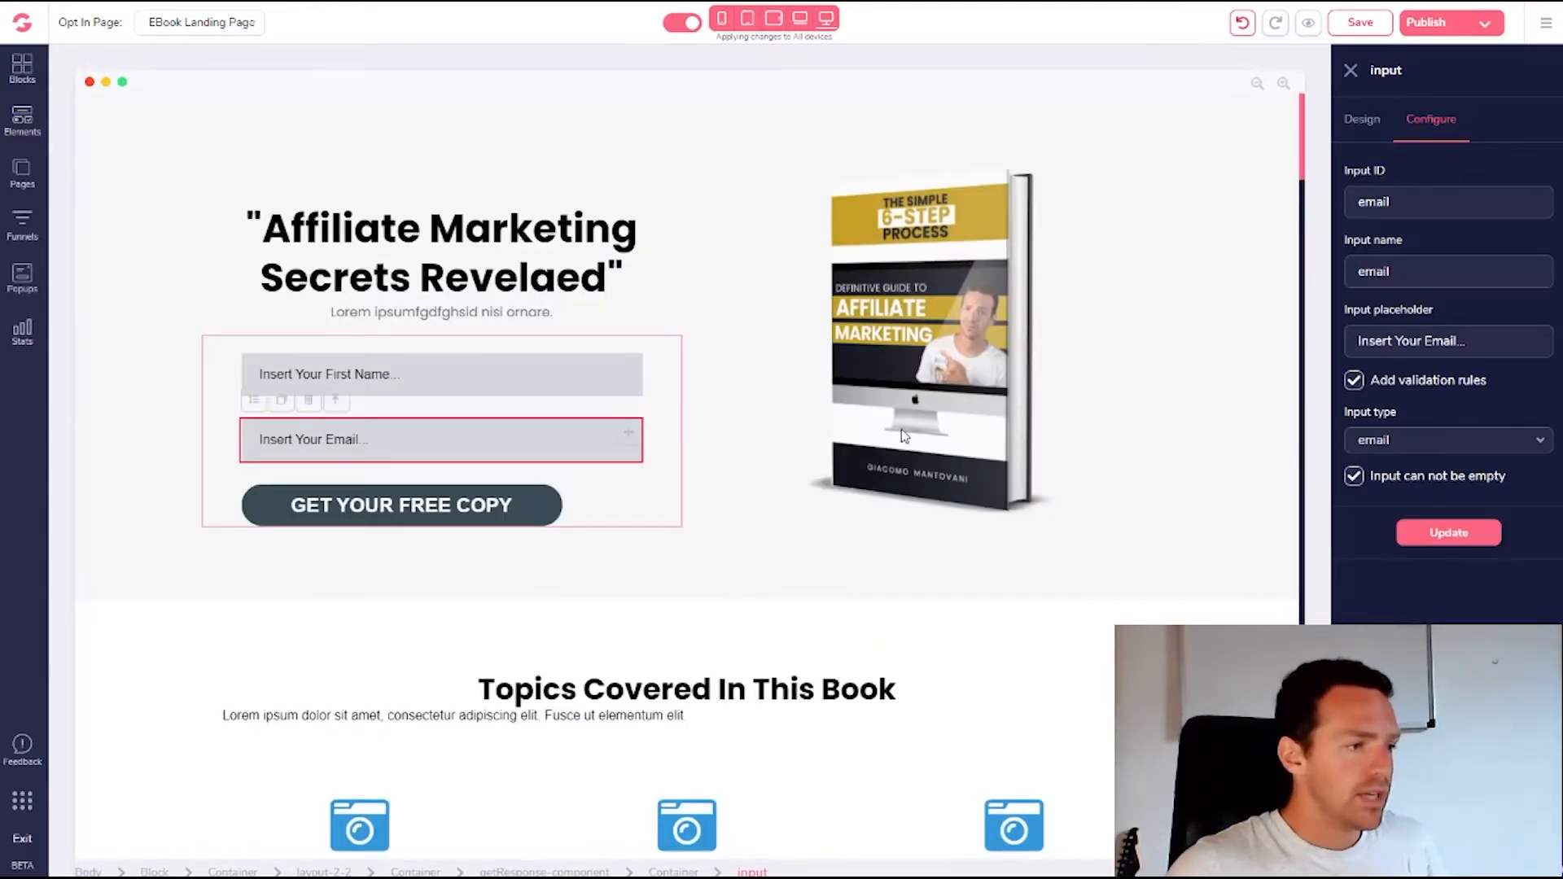
scroll(896, 505, down, 2)
Delete the Topics Covered In This Book heading block, undoing an accidental block move
click(1047, 522)
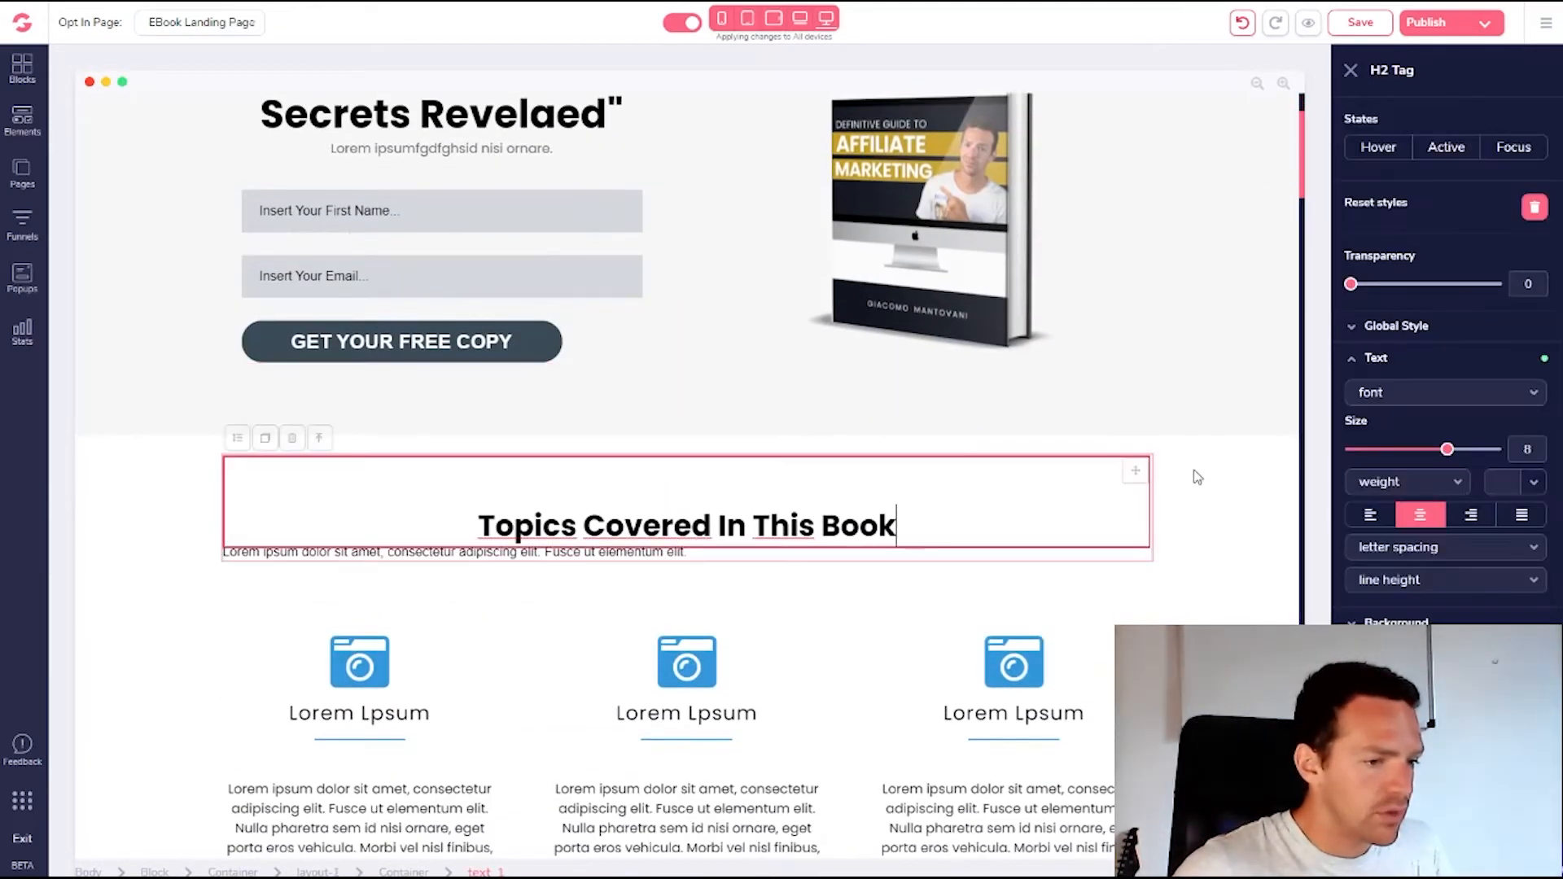
click(1211, 478)
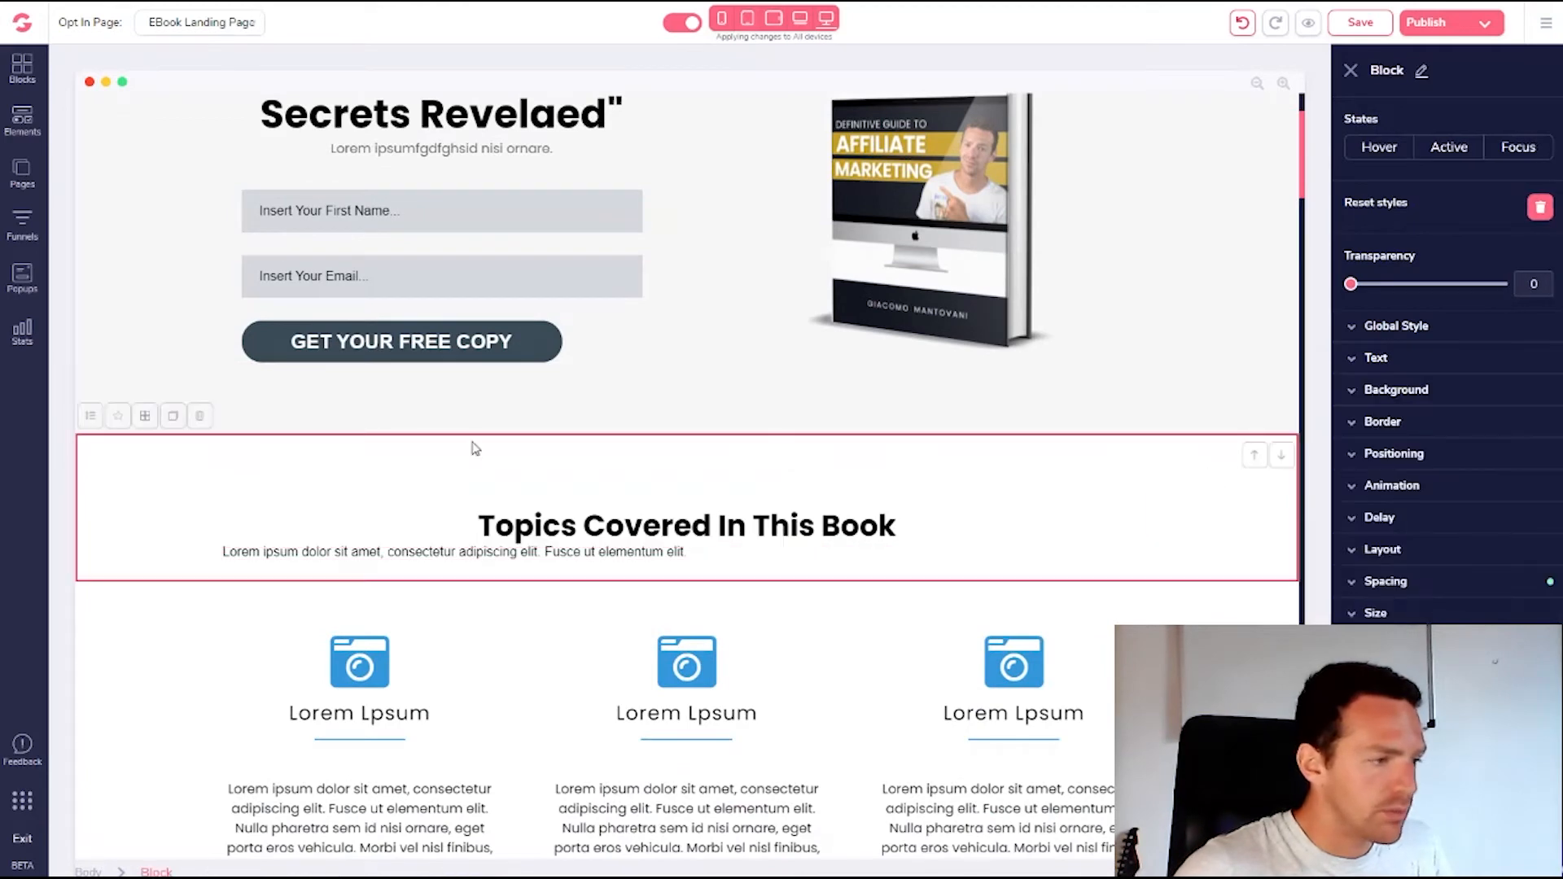
click(199, 418)
click(818, 466)
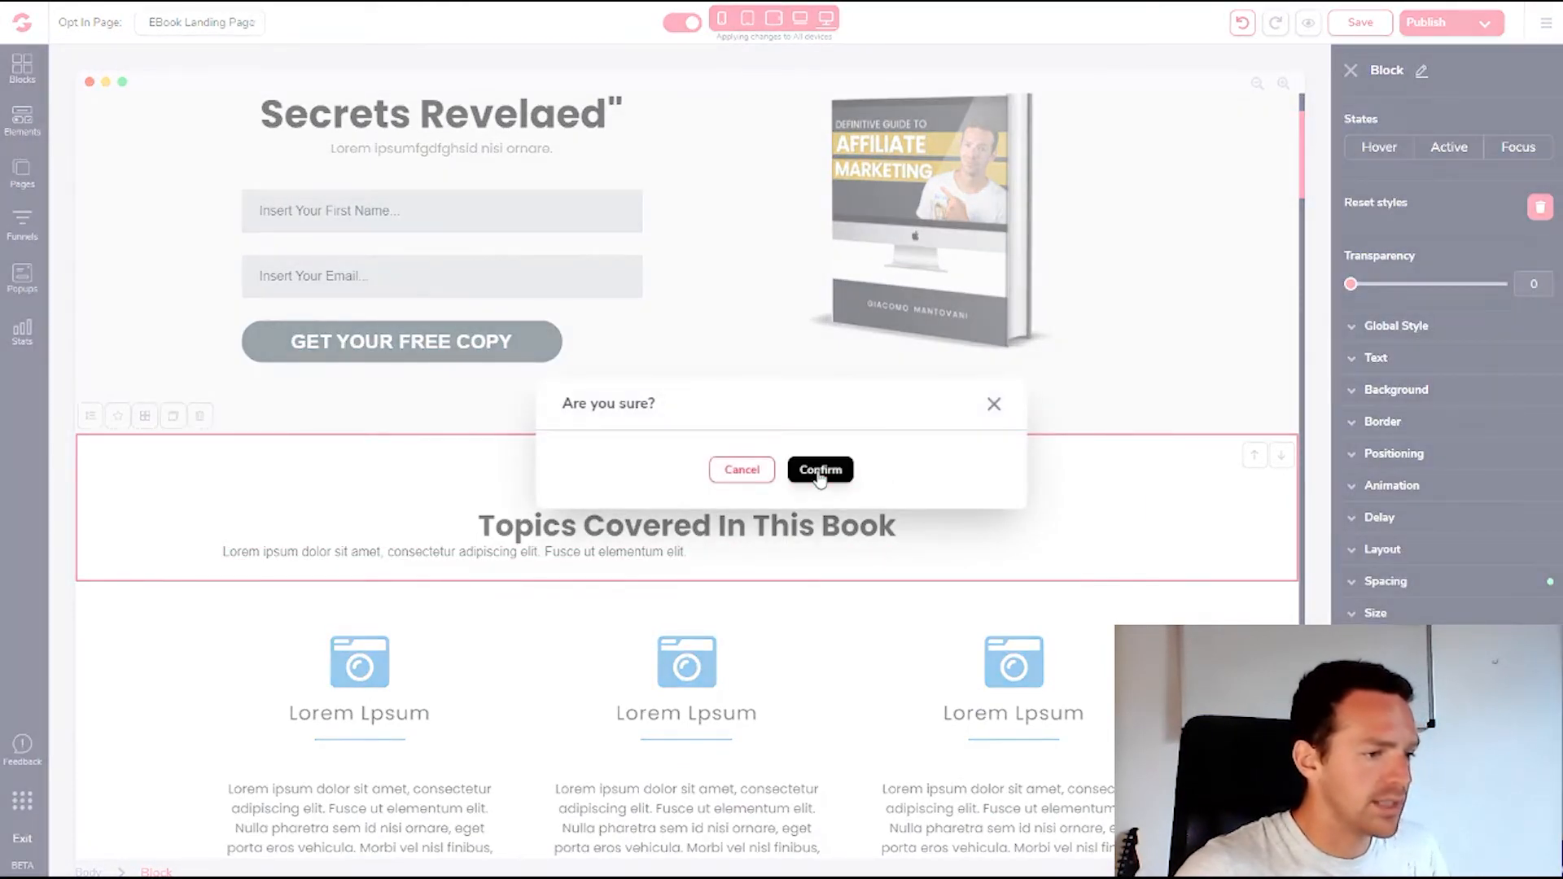
click(1255, 458)
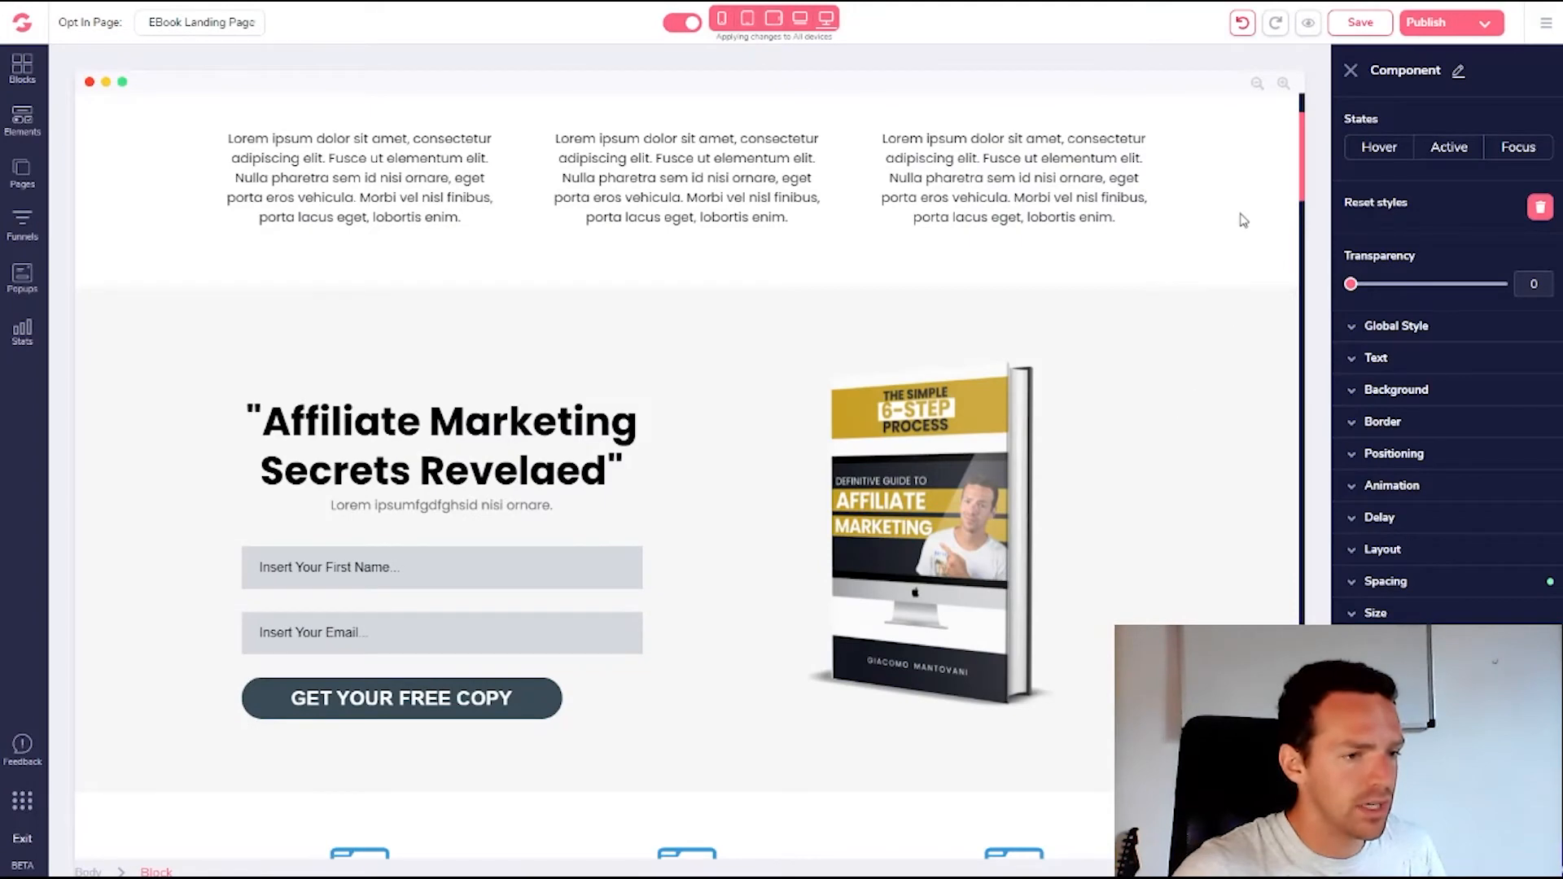
scroll(1250, 263, up, 2)
click(1281, 124)
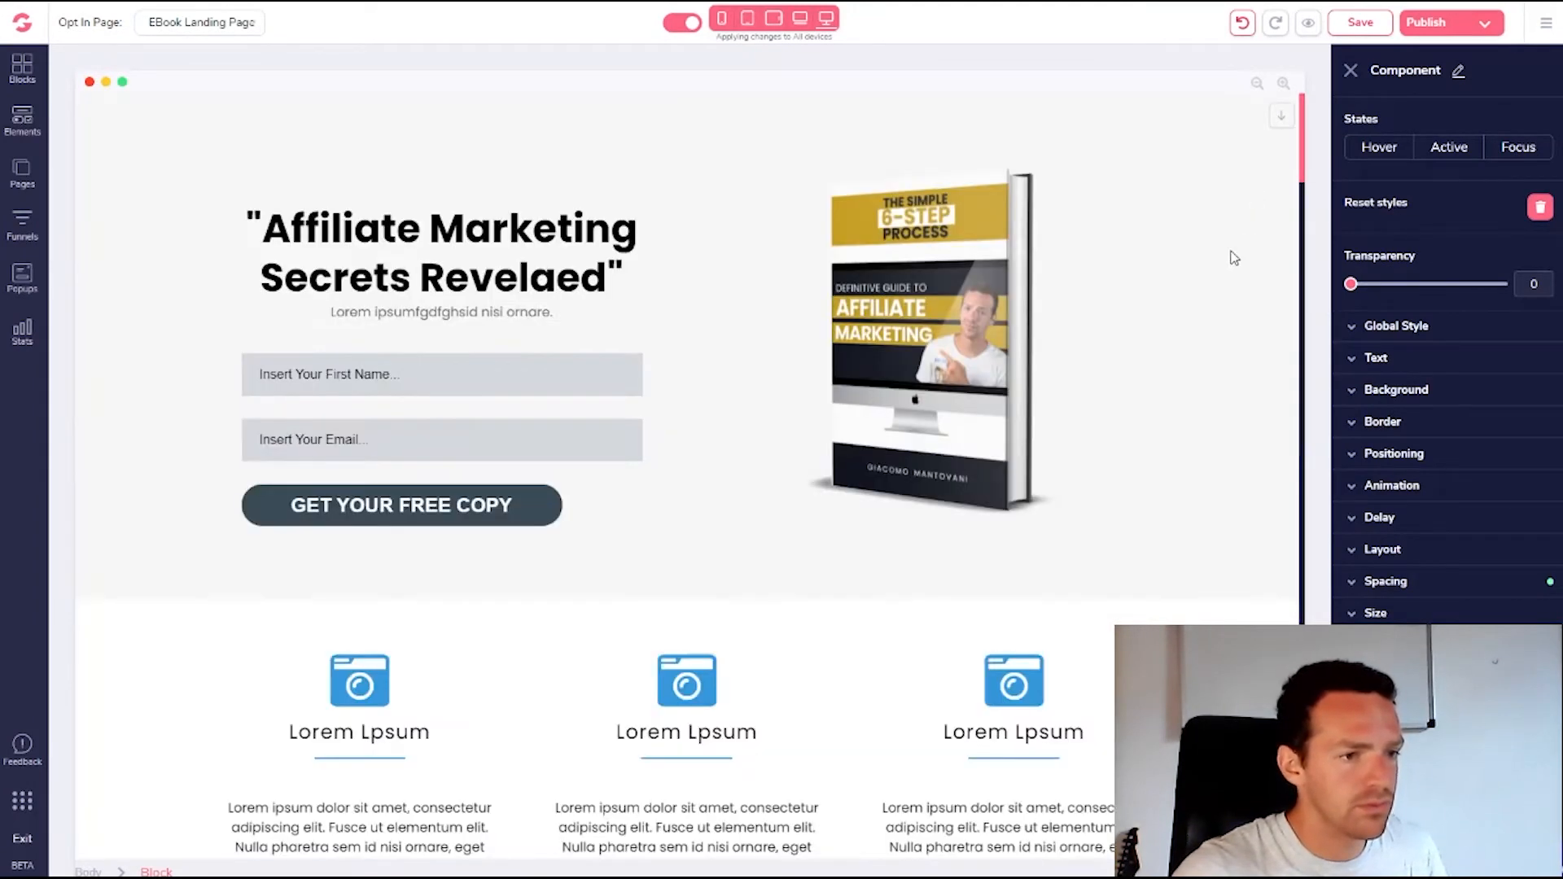
scroll(1214, 570, down, 2)
Delete the three-column feature sections below the hero
click(1214, 465)
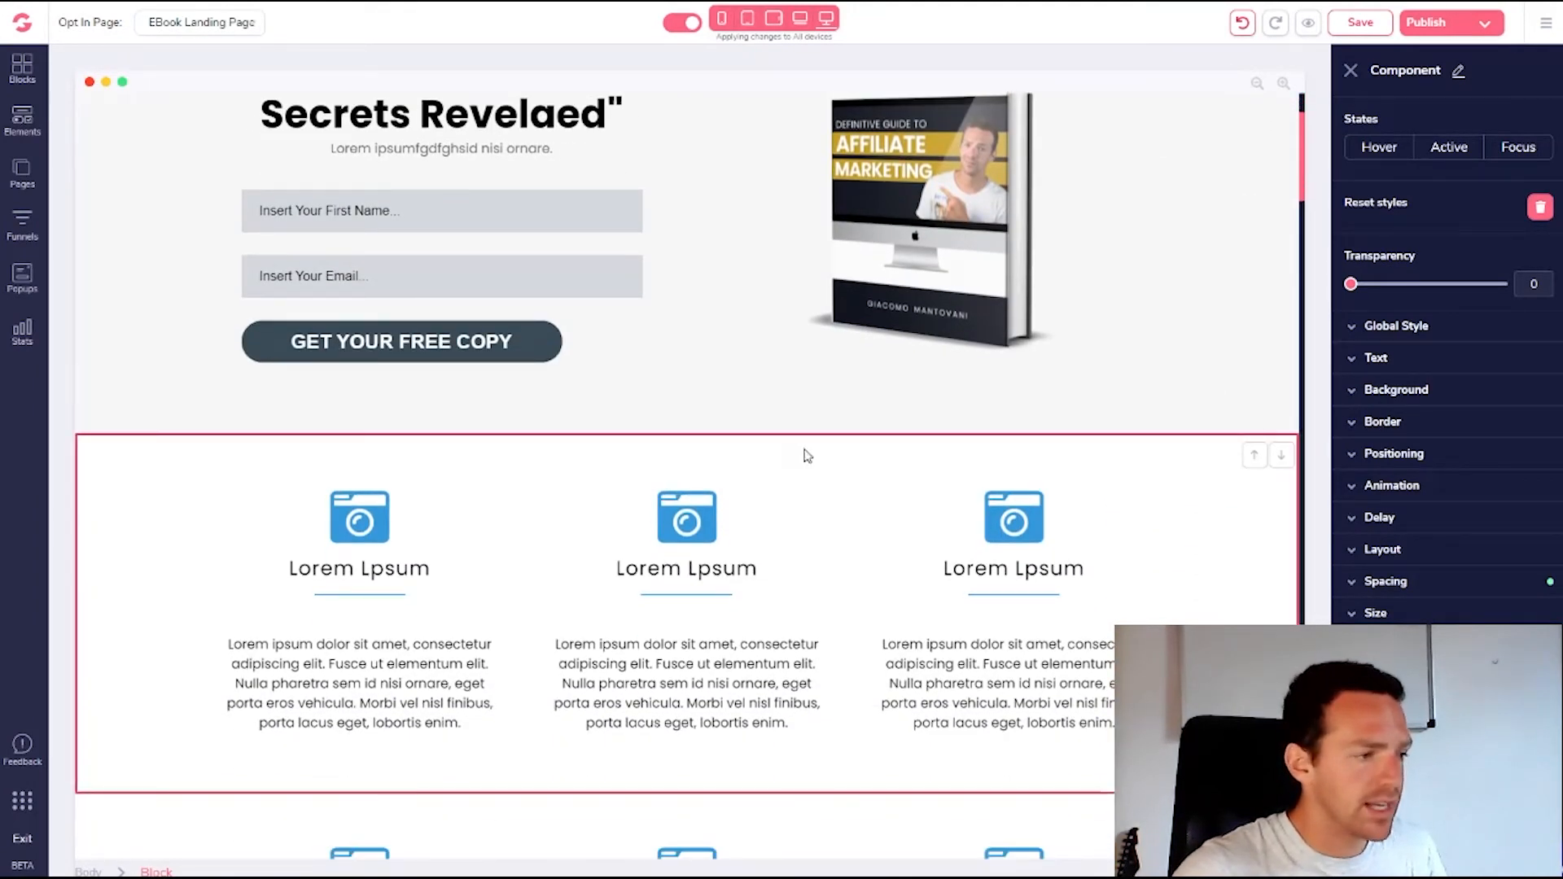
click(195, 421)
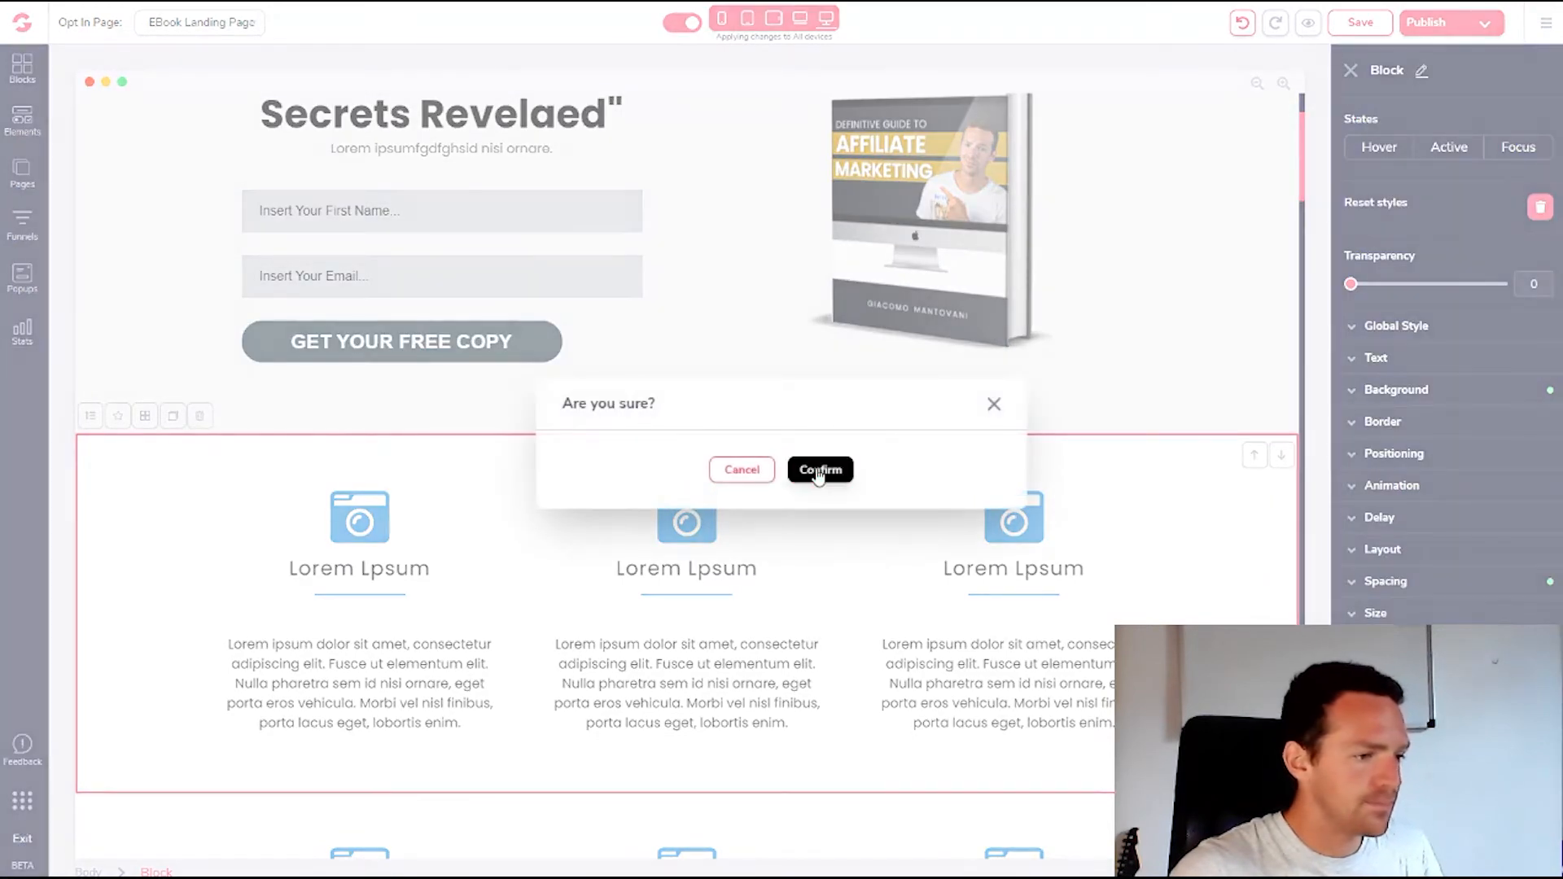
click(819, 471)
click(153, 461)
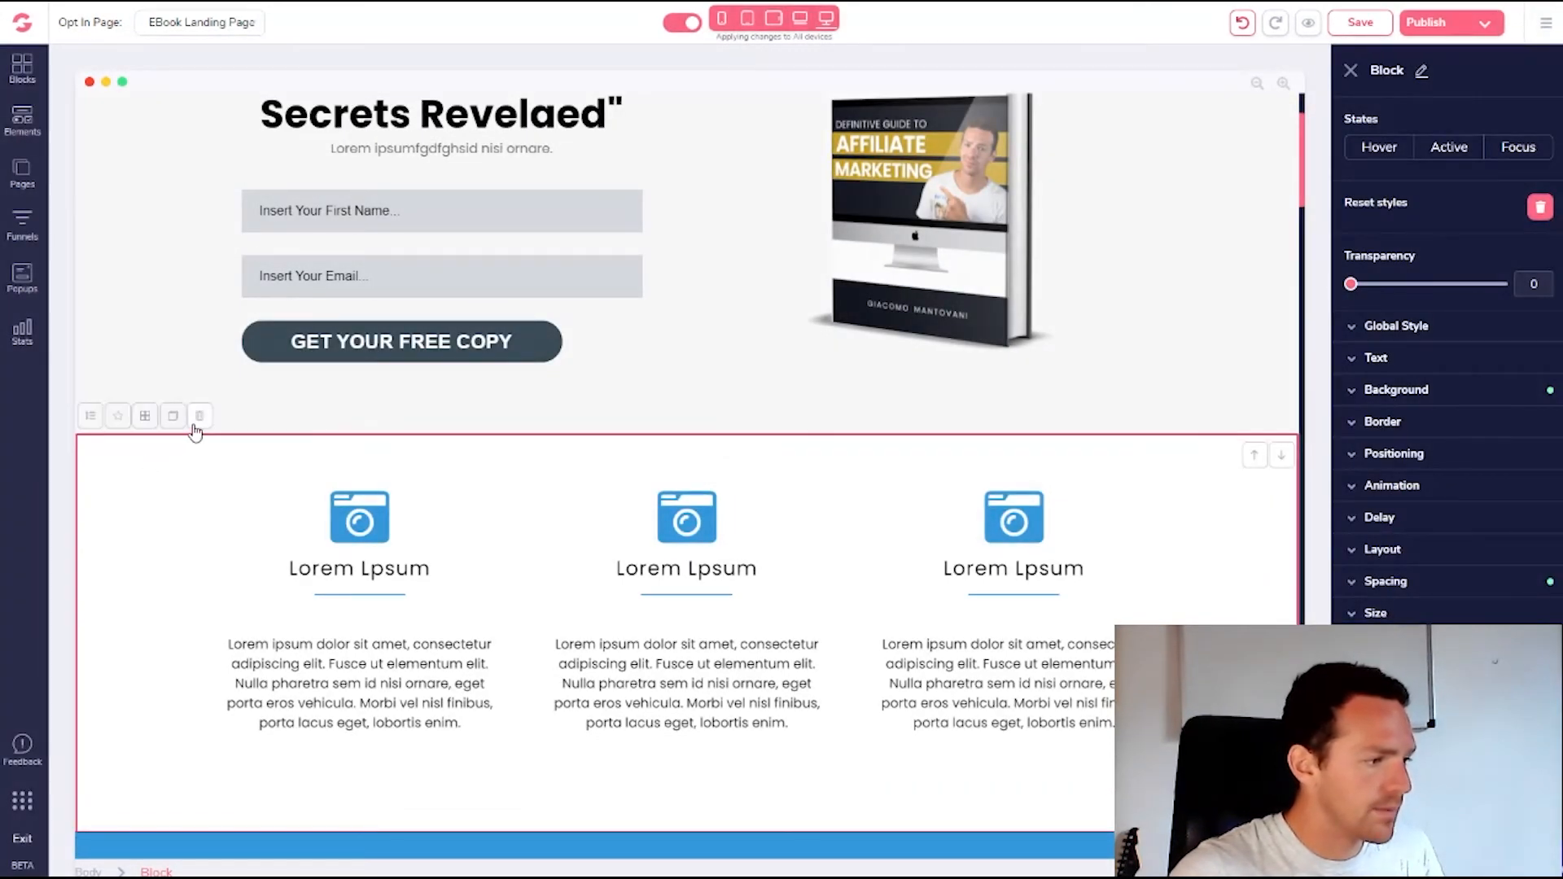
click(199, 417)
click(820, 470)
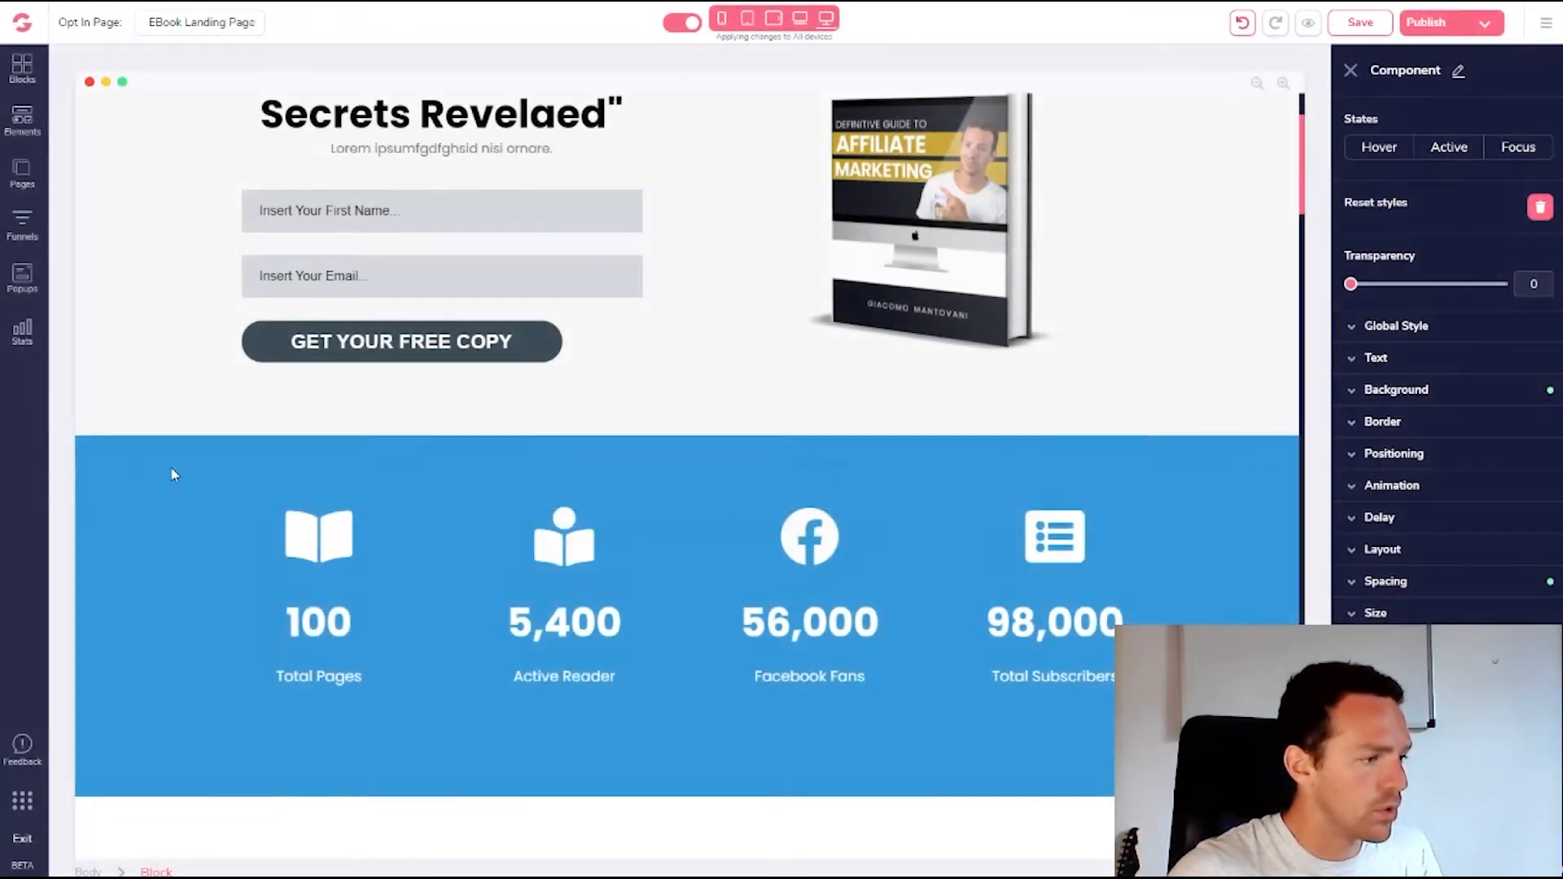
Delete the blue stats, video review and readers testimonial sections
click(184, 437)
click(200, 416)
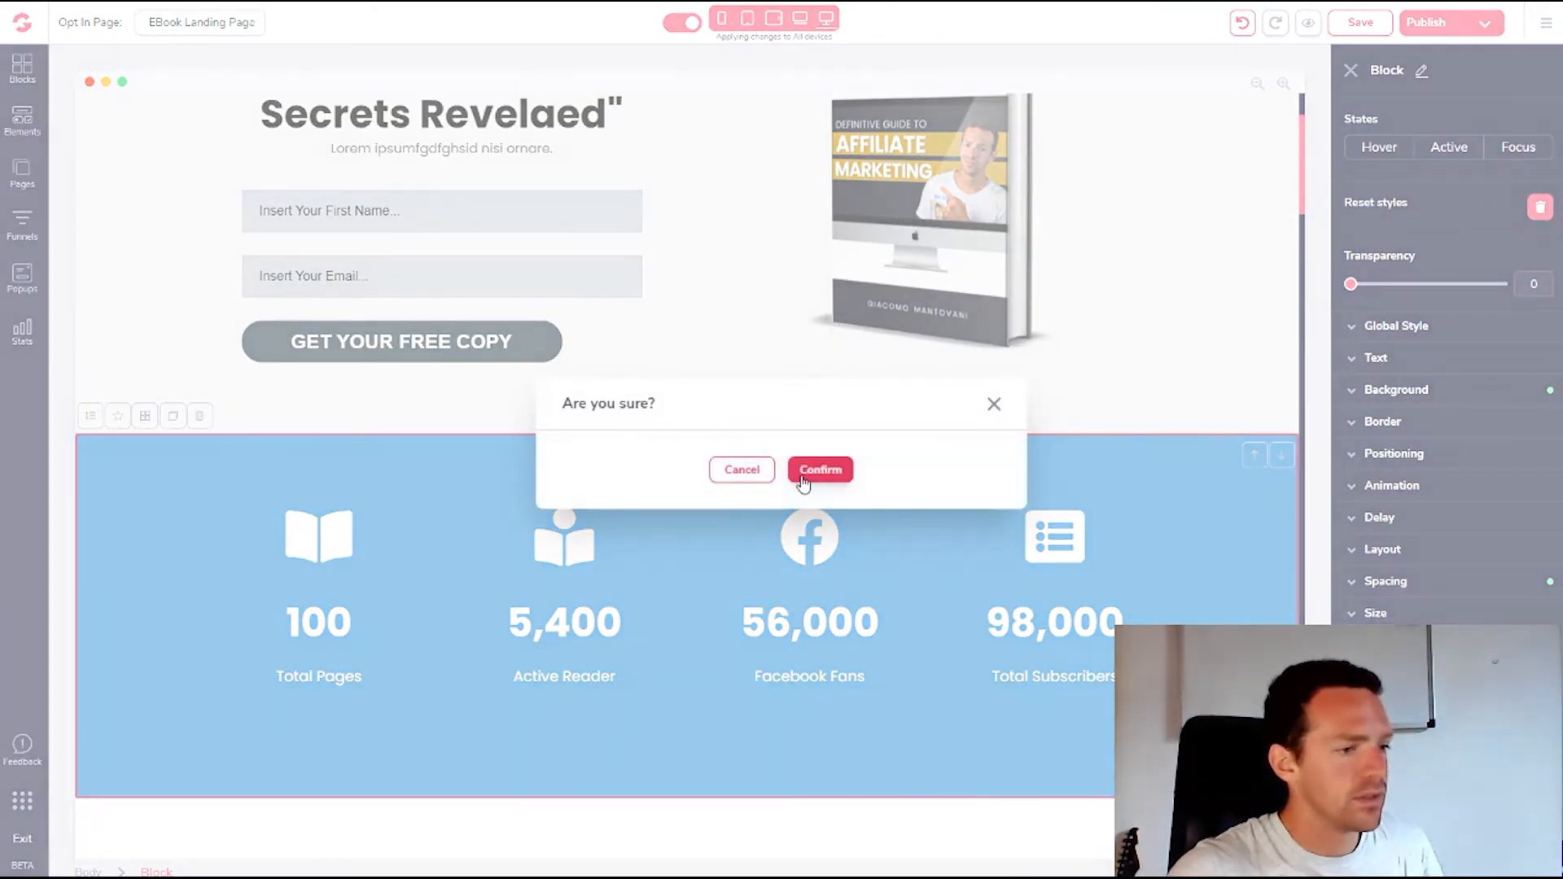
click(818, 471)
click(184, 458)
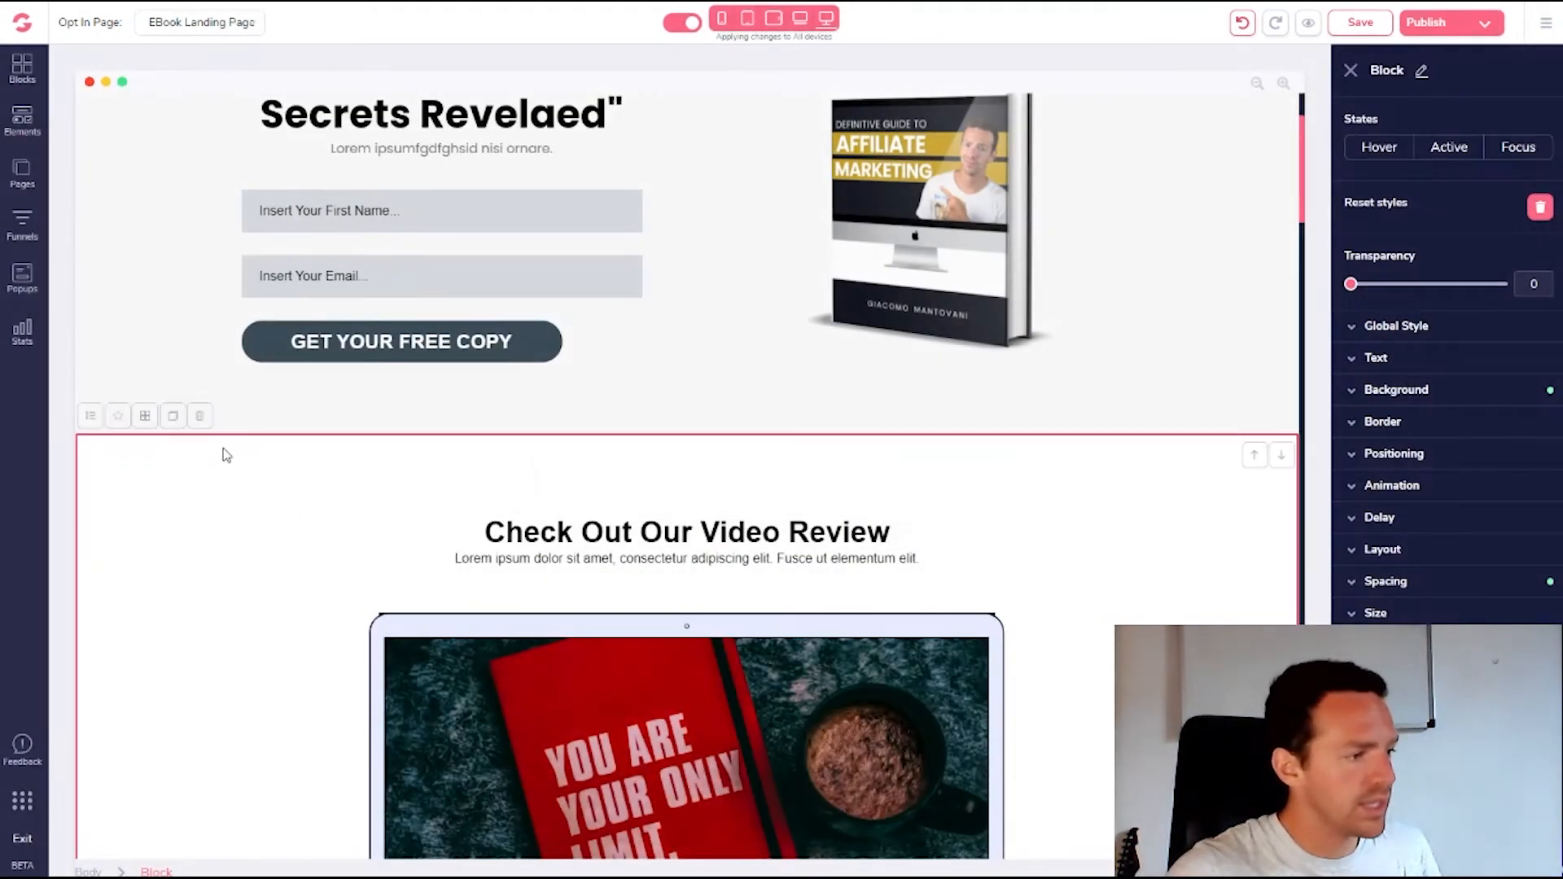
click(199, 416)
click(829, 473)
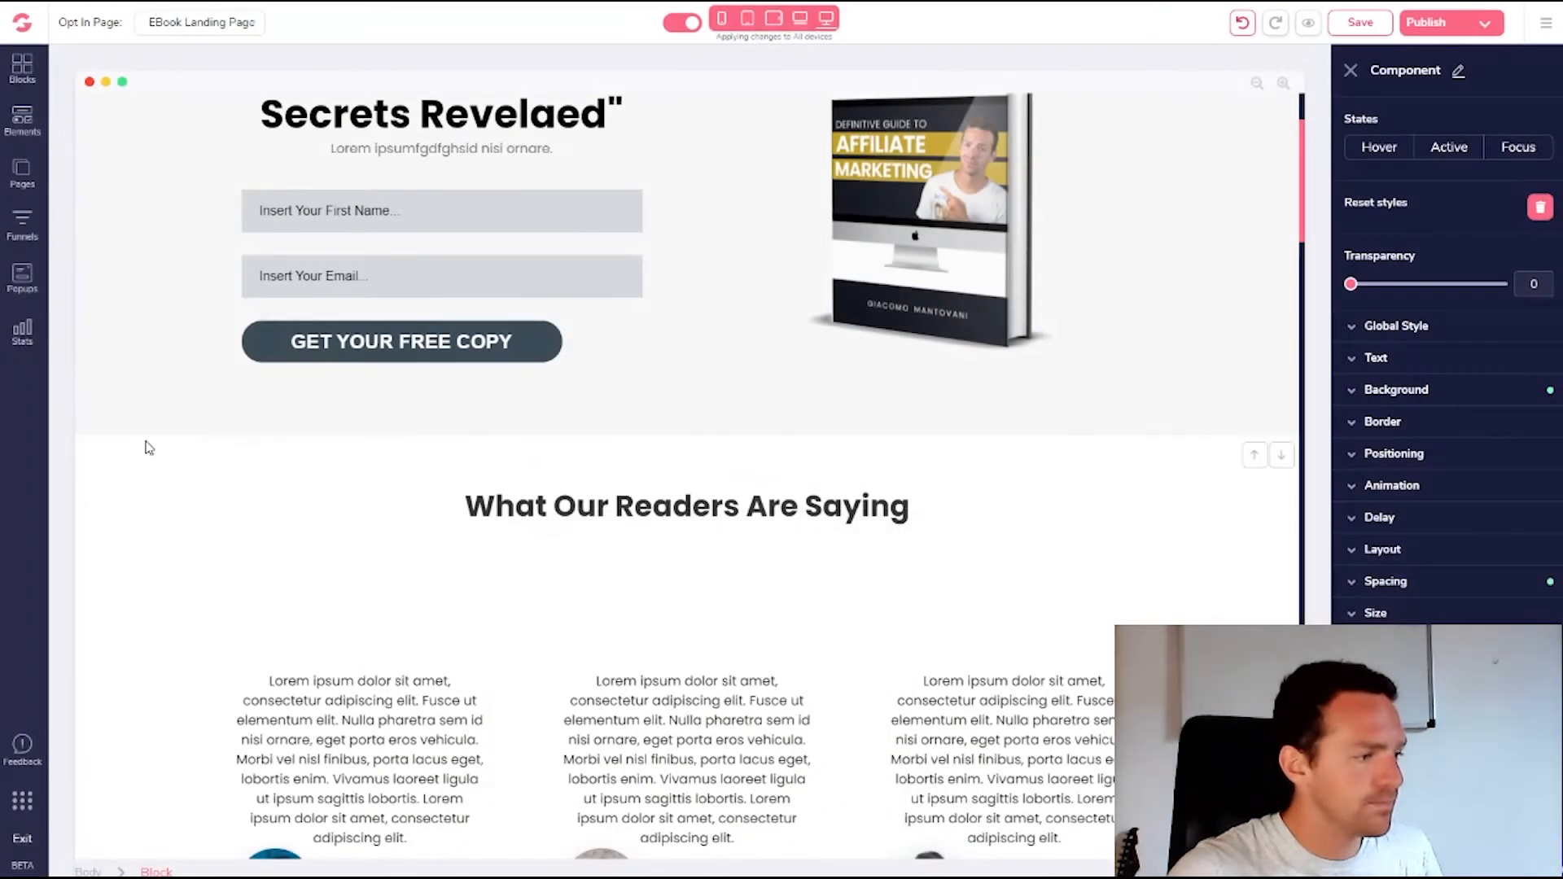
click(147, 447)
click(197, 418)
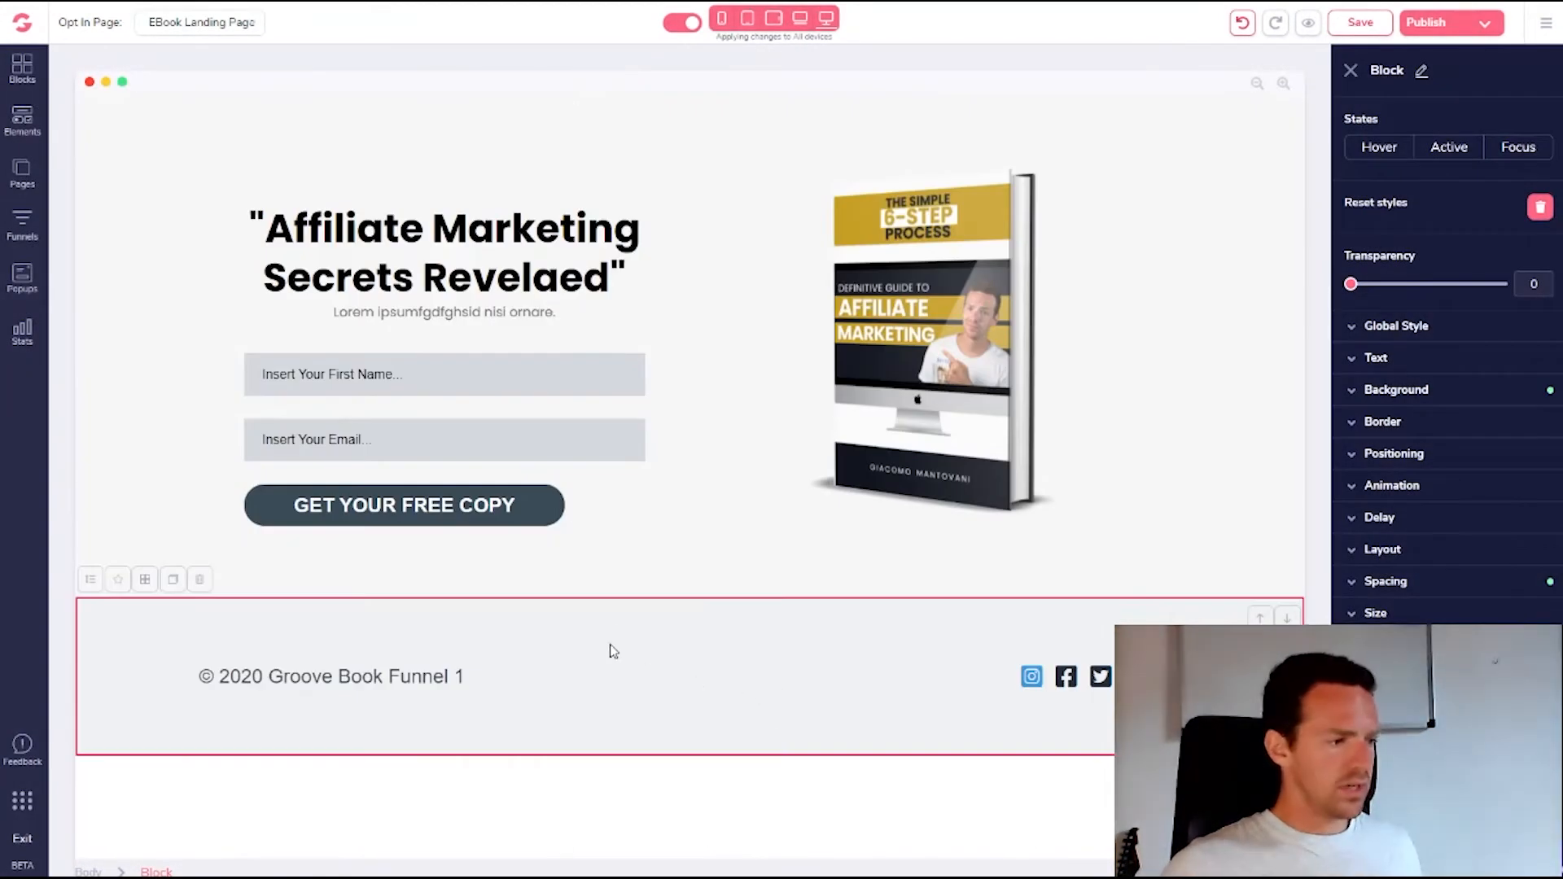
Replace 'Groove Book Funnel 1' in the footer copyright with 'Affiliated Heroes'
click(347, 682)
drag(271, 677, 412, 683)
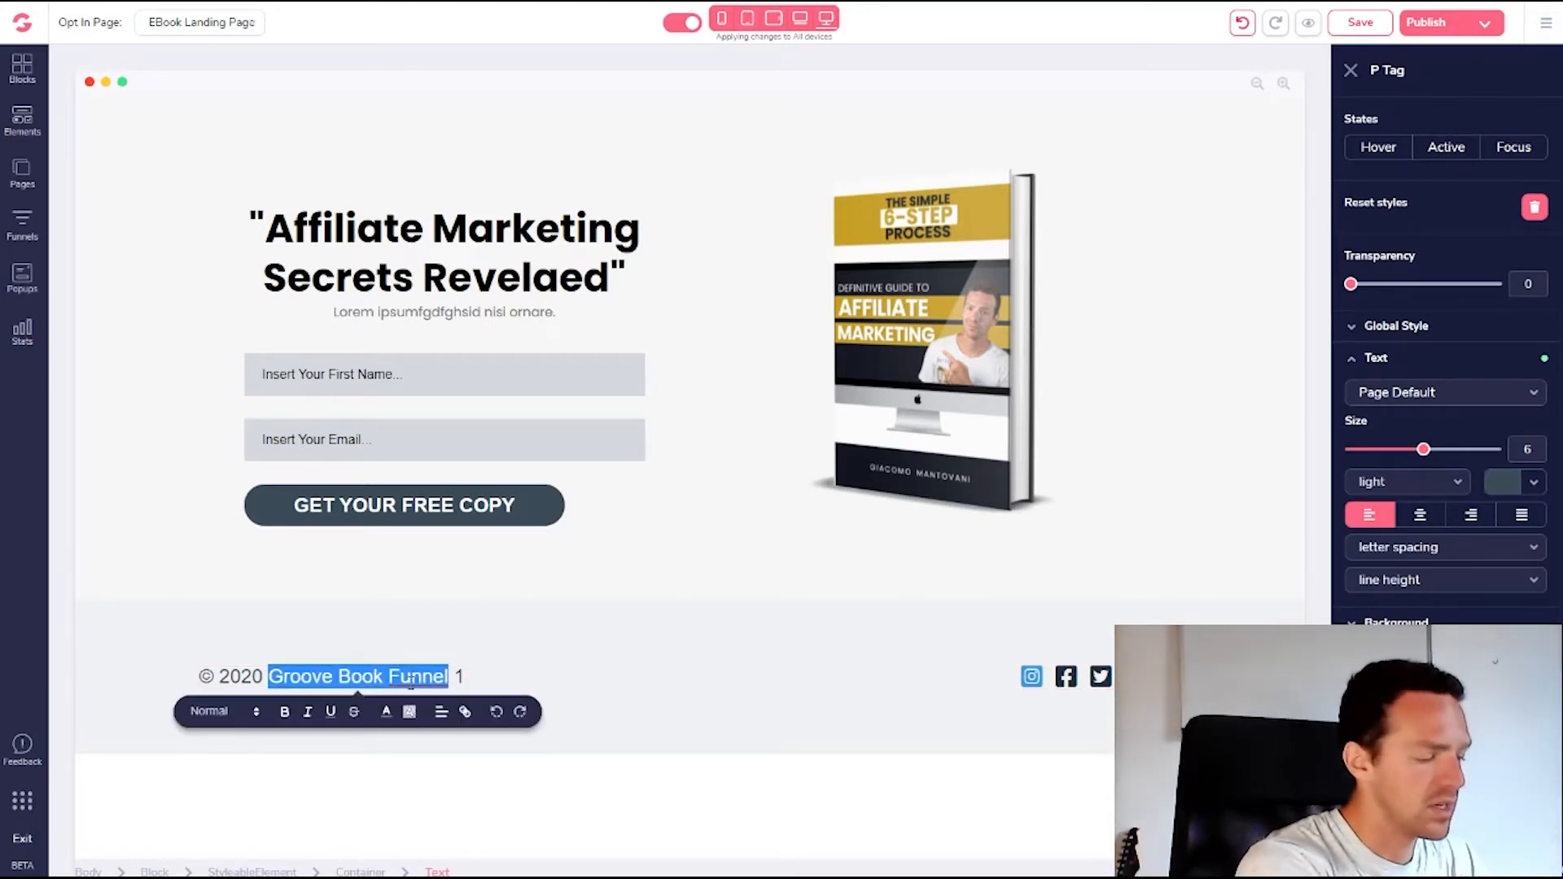
text(Affiliat)
text(ed Heroes)
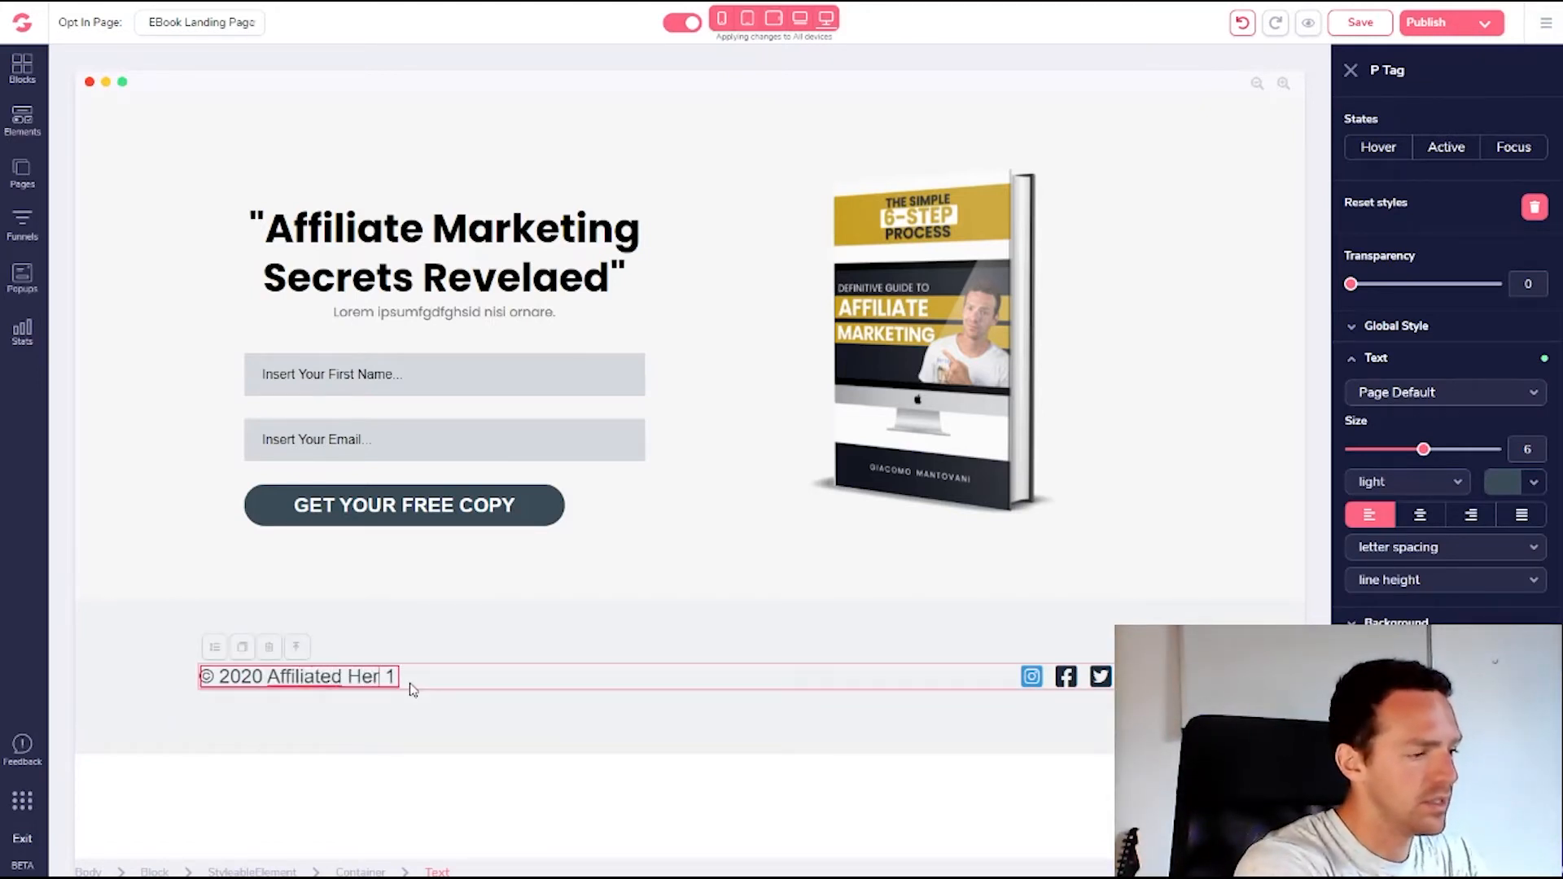
key(Delete)
key(Delete)
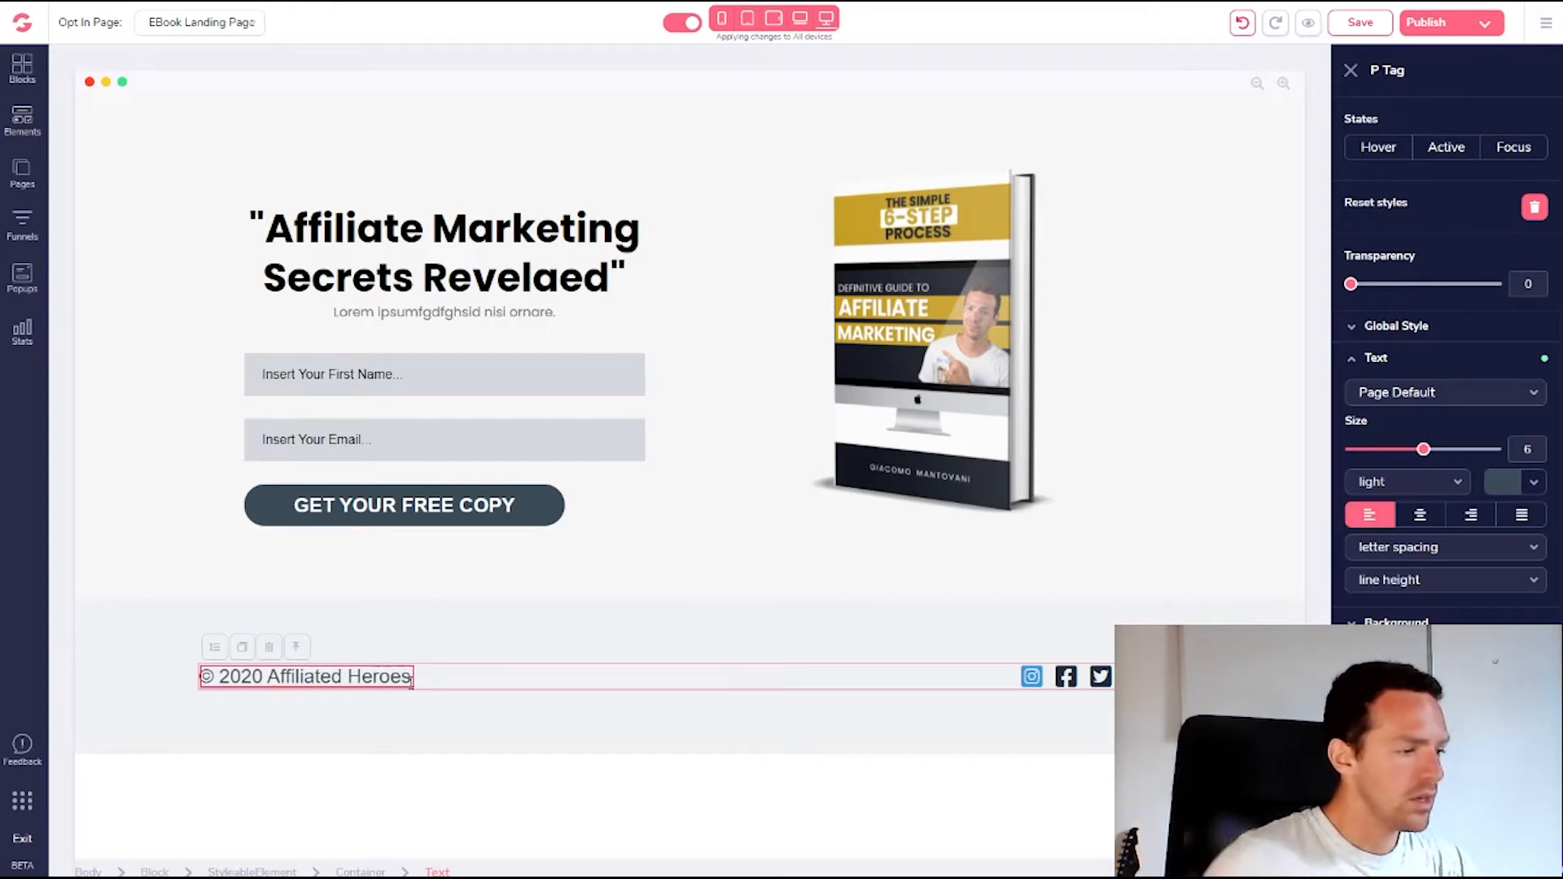
click(476, 661)
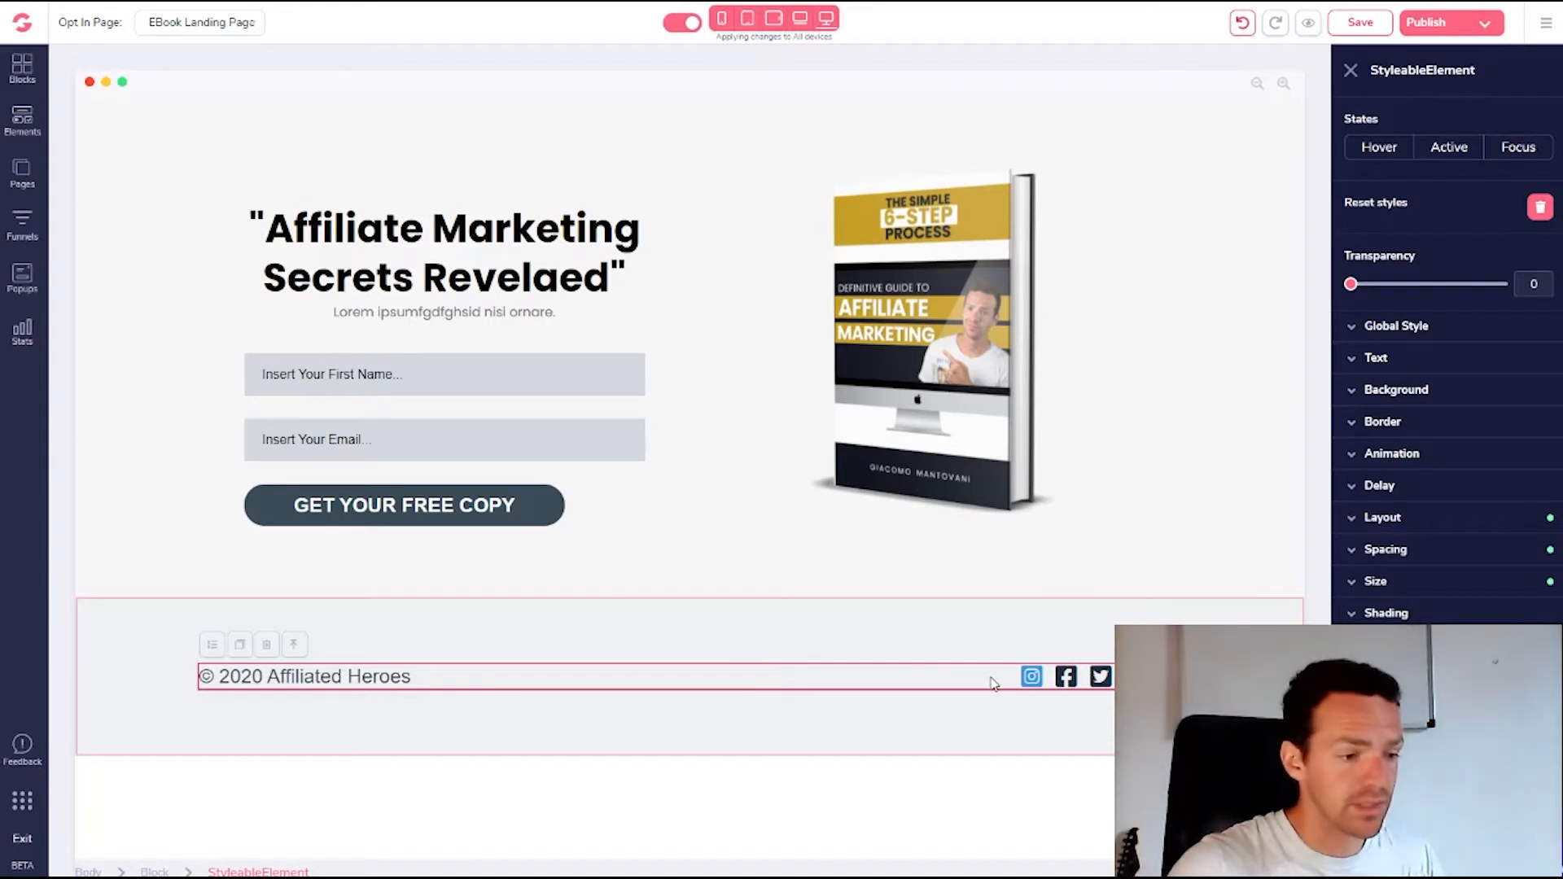
Delete the footer's Instagram, Facebook and Twitter icon group, then check the remaining page elements
click(1032, 680)
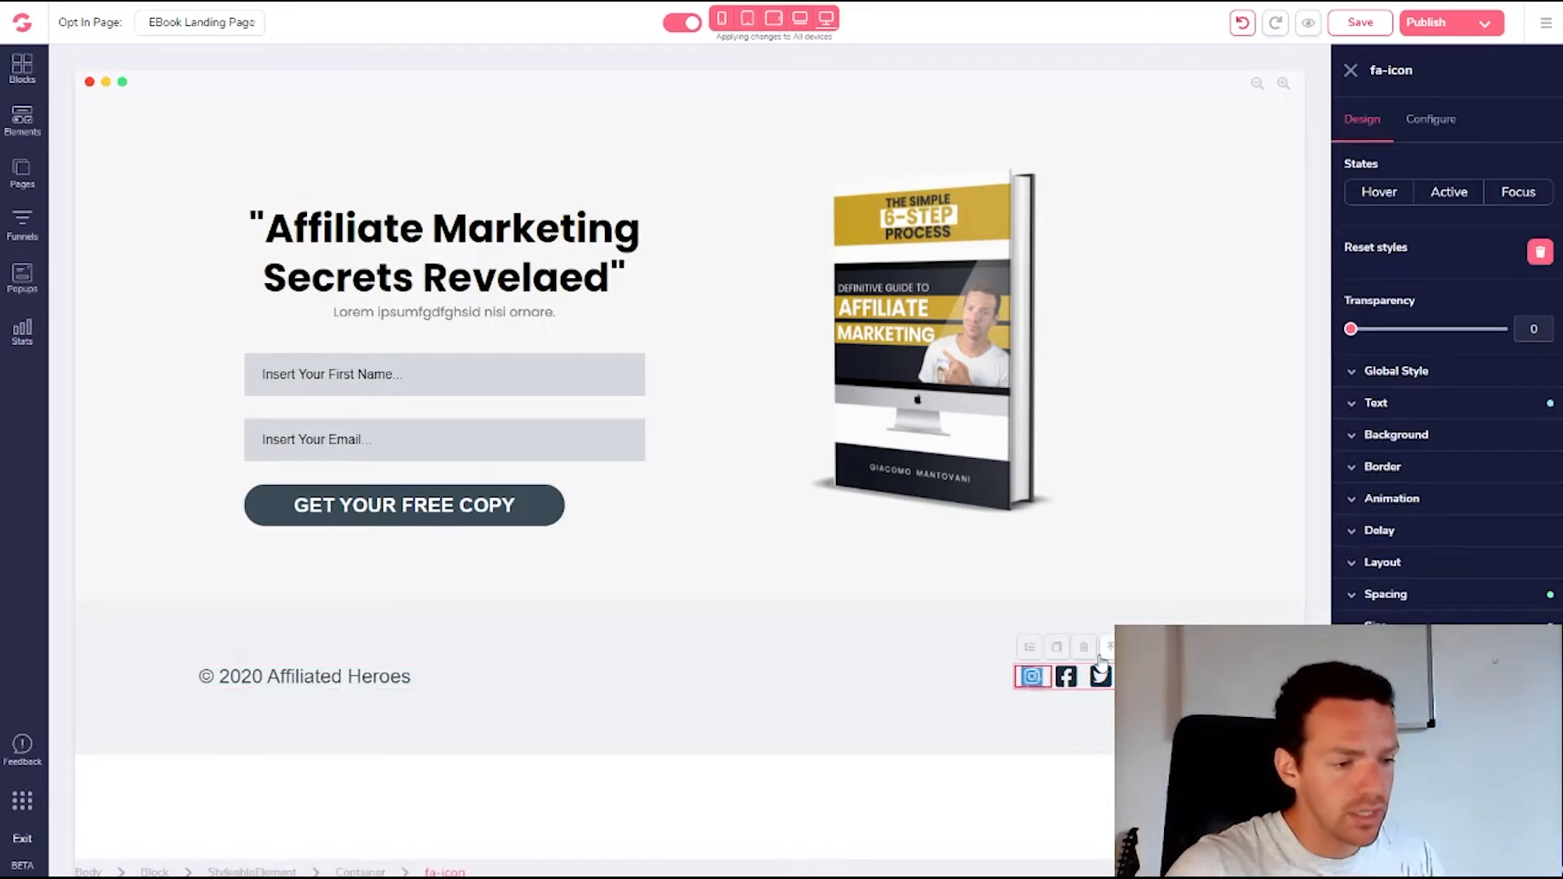
click(1135, 677)
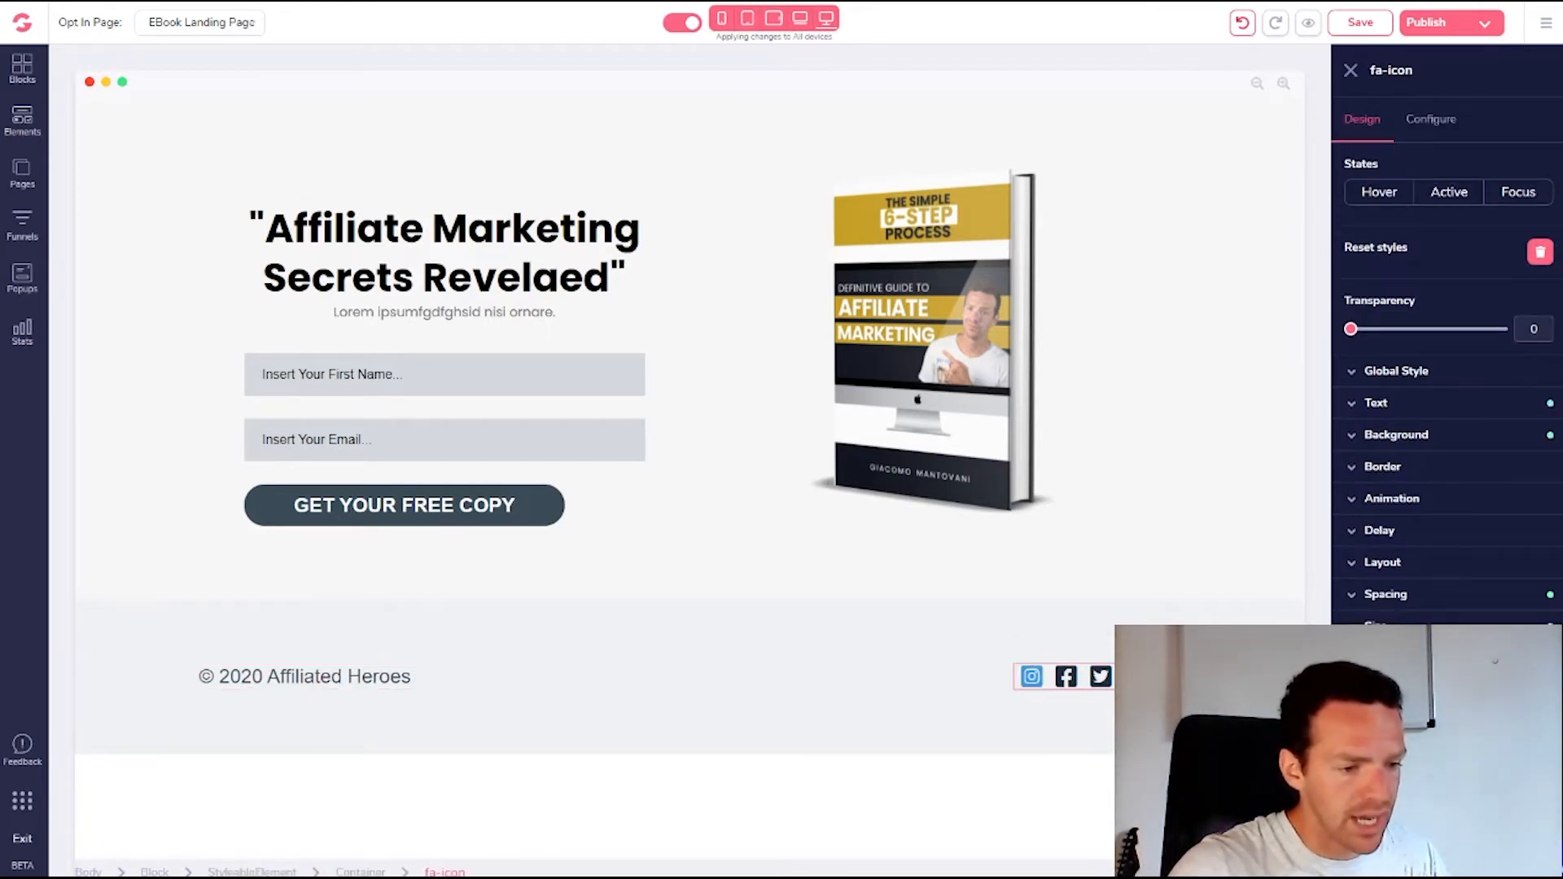
click(1204, 679)
click(1169, 678)
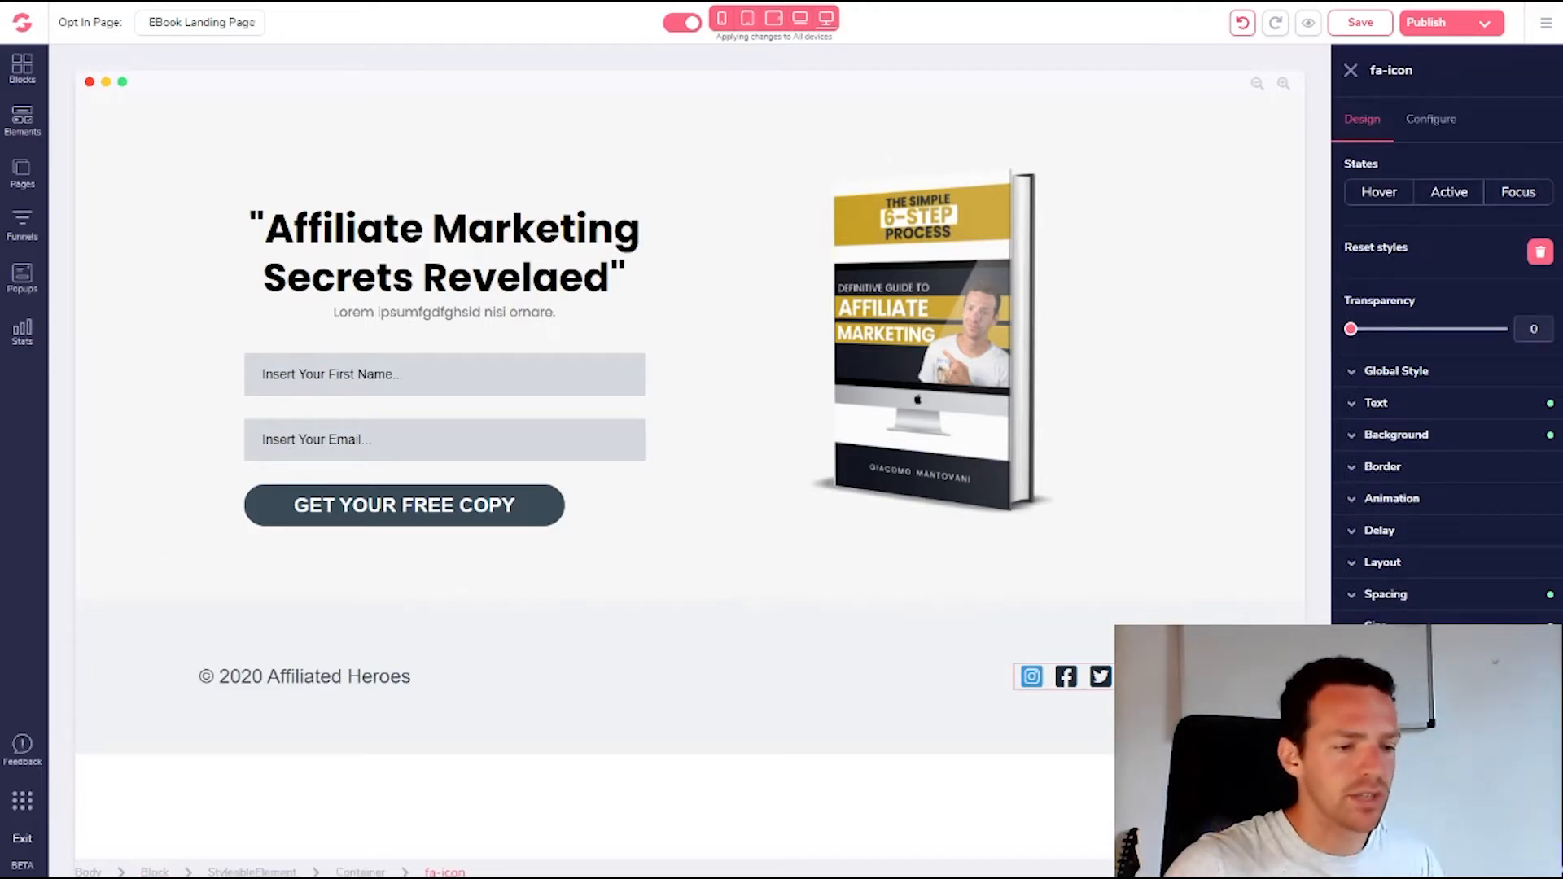
click(1118, 678)
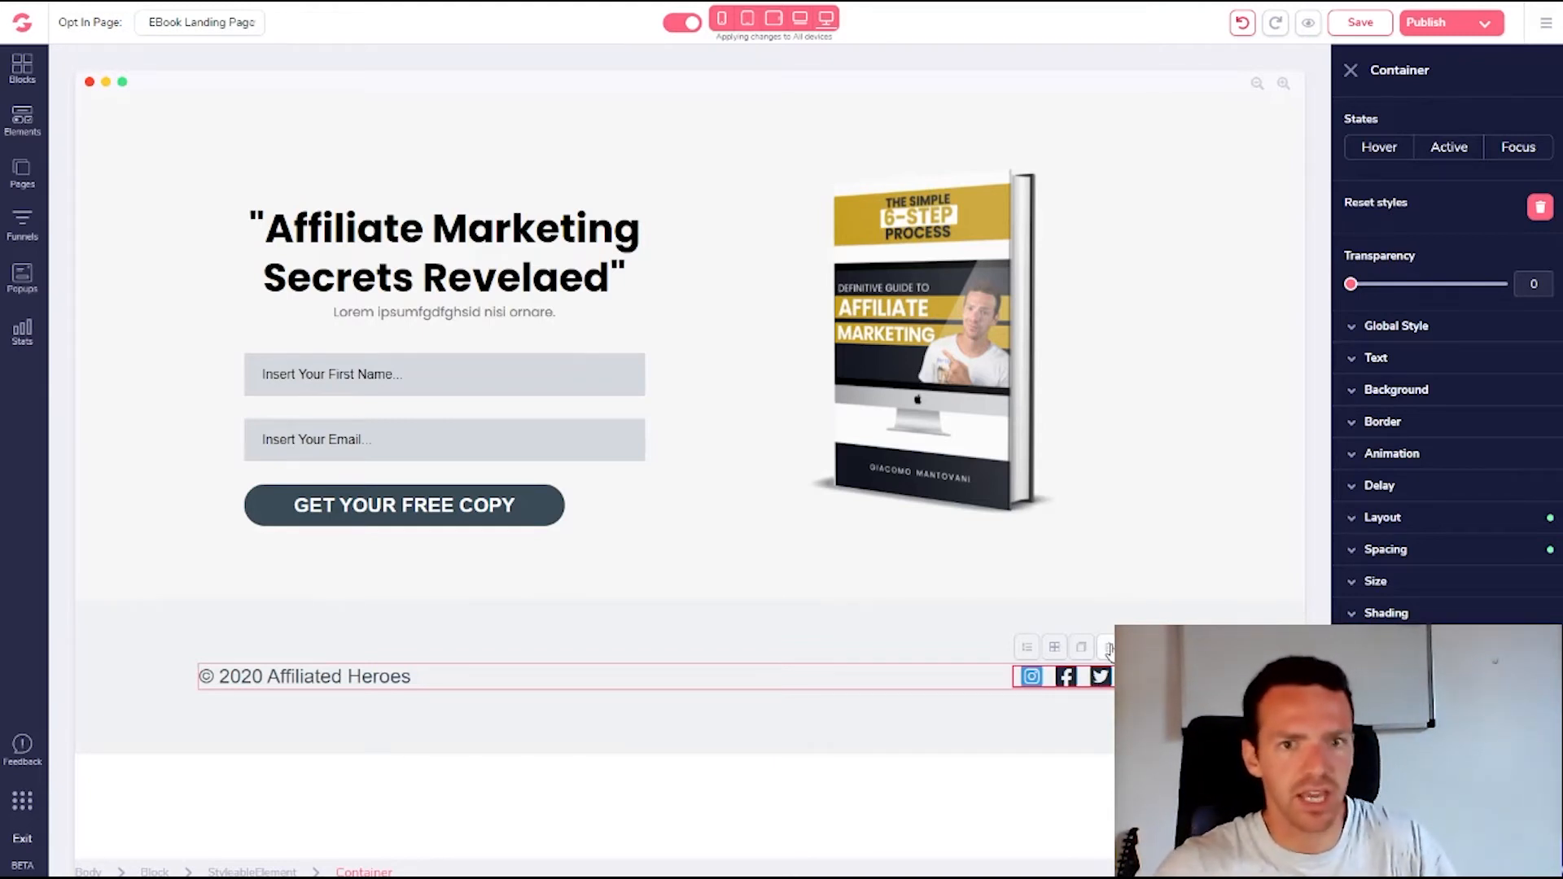
click(1109, 649)
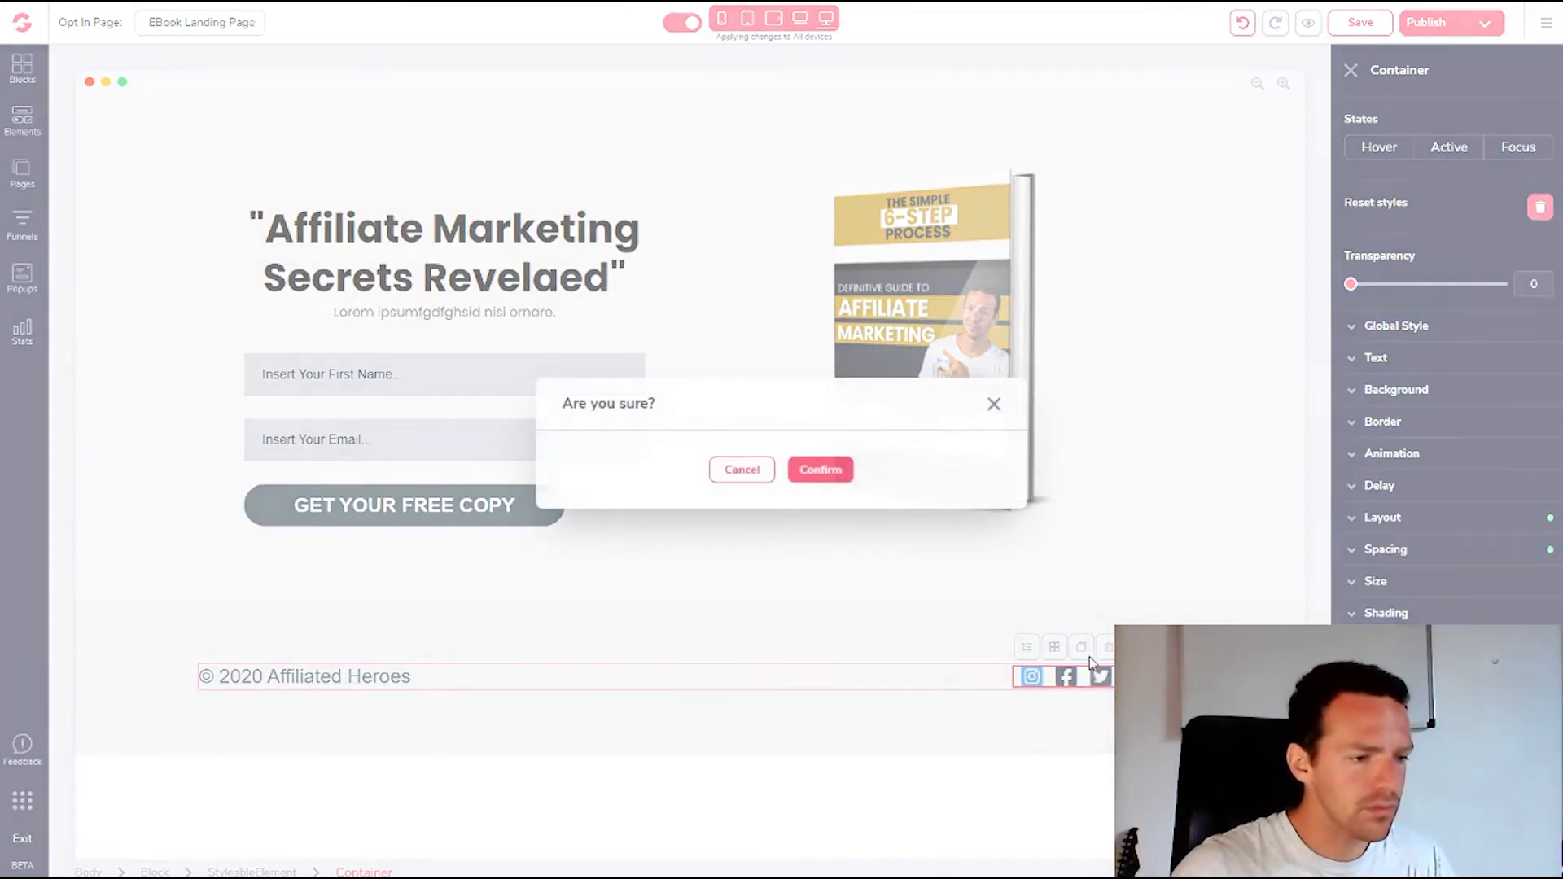
click(817, 472)
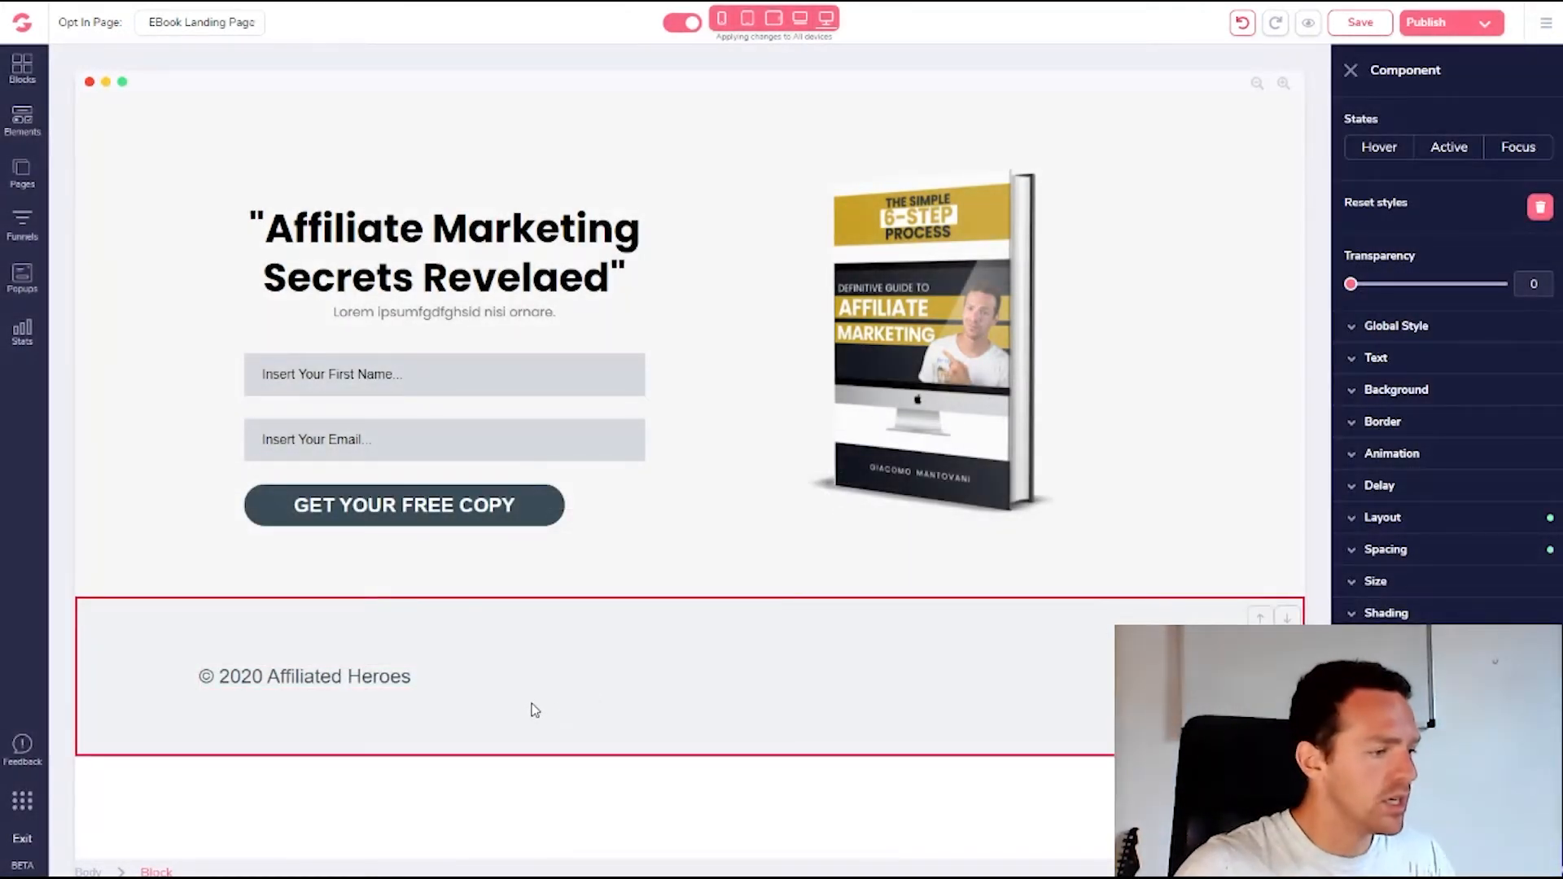
click(529, 702)
click(479, 381)
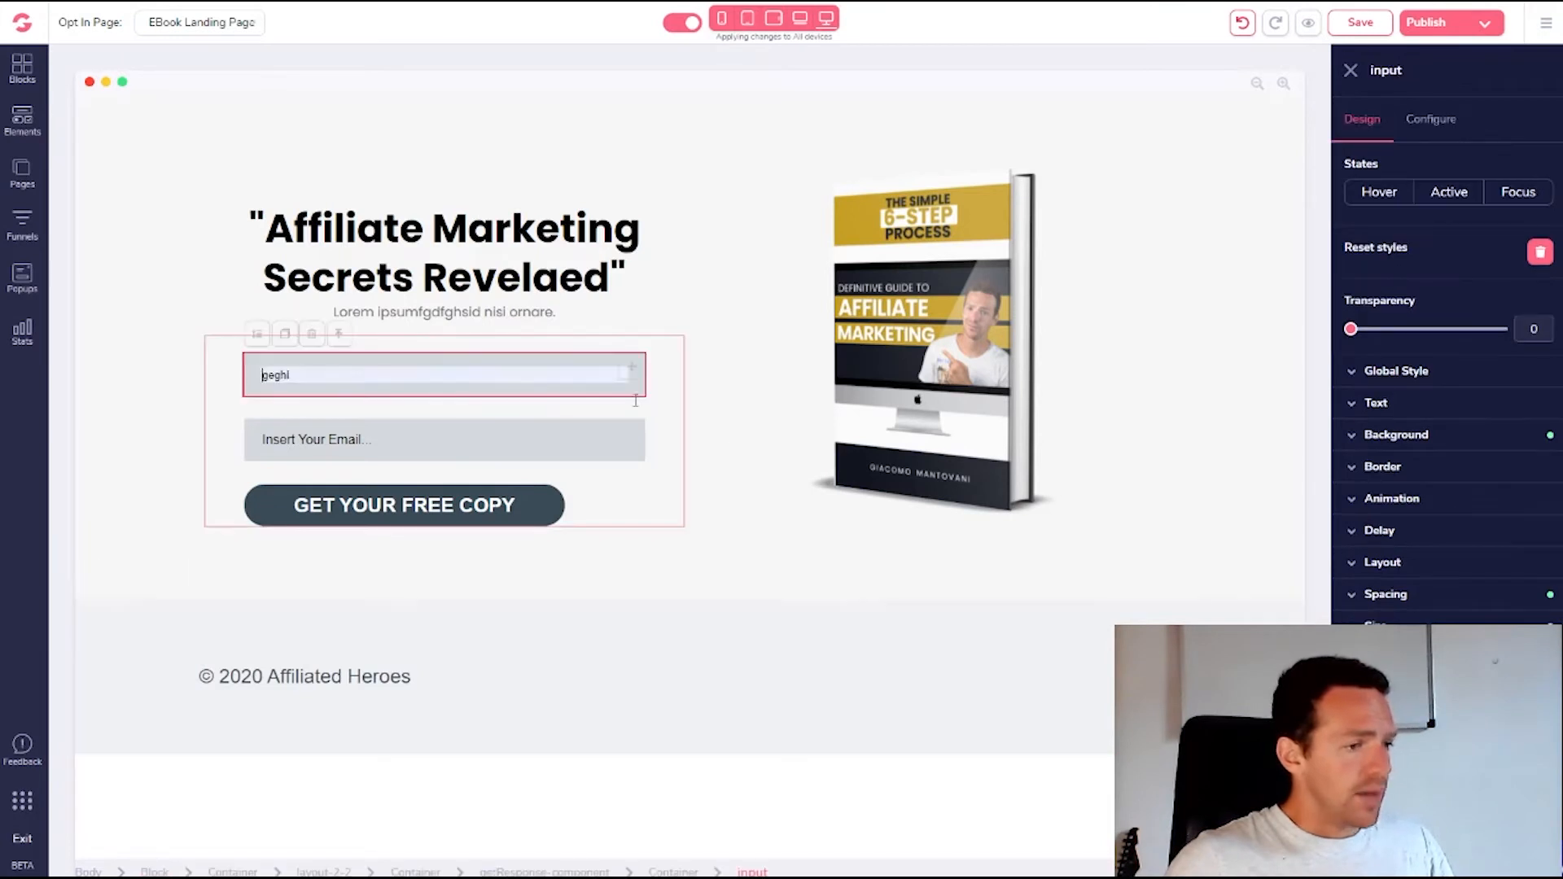
click(723, 453)
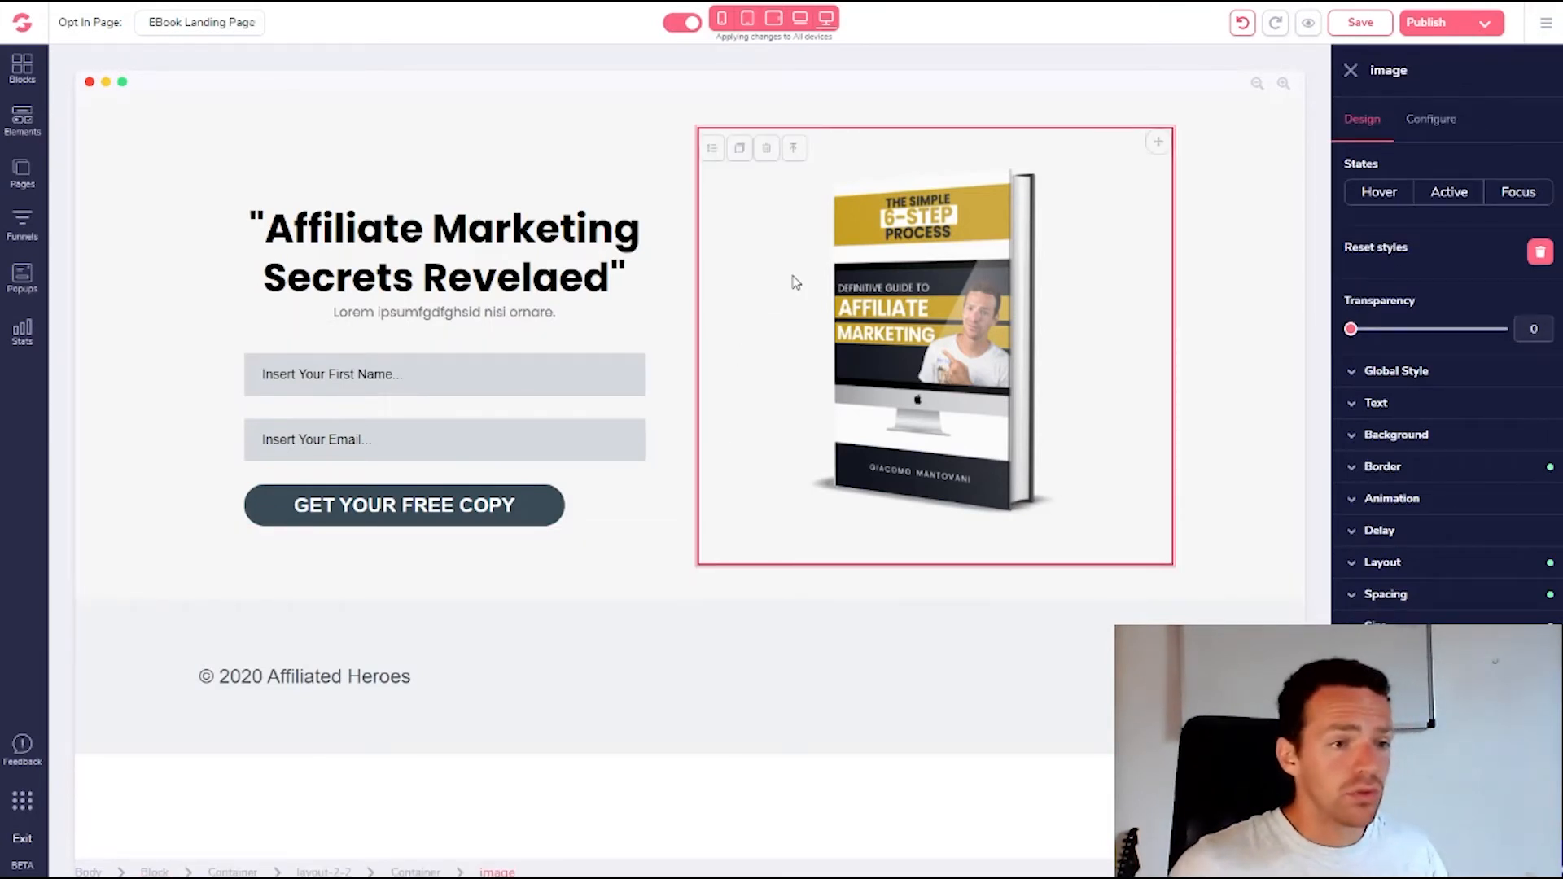
Save the page and select the opt-in form component to view its GetResponse configuration
click(1368, 22)
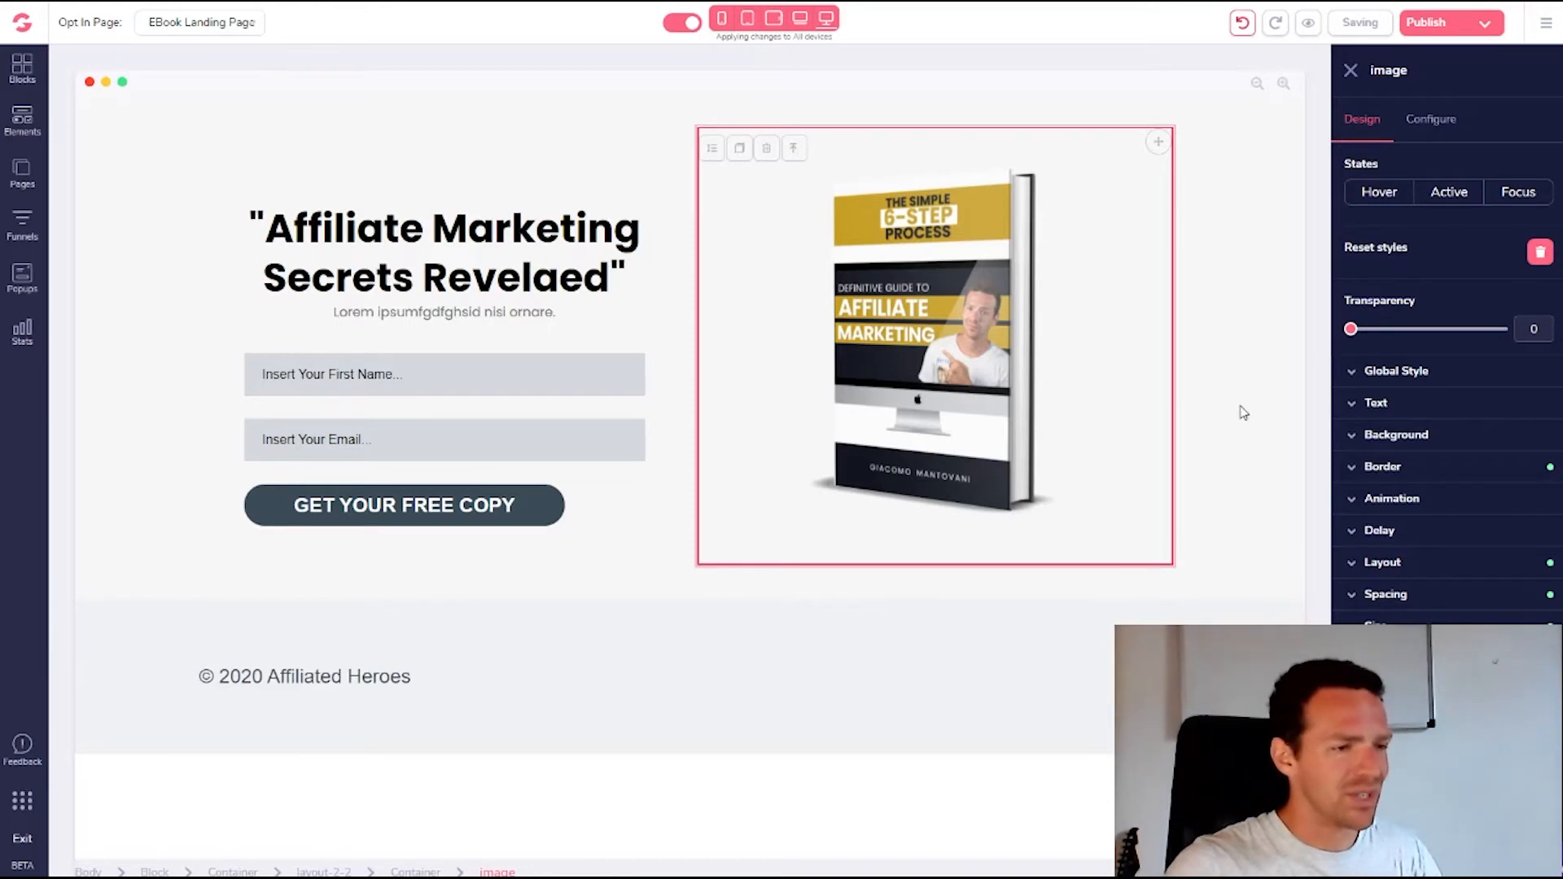
click(1259, 433)
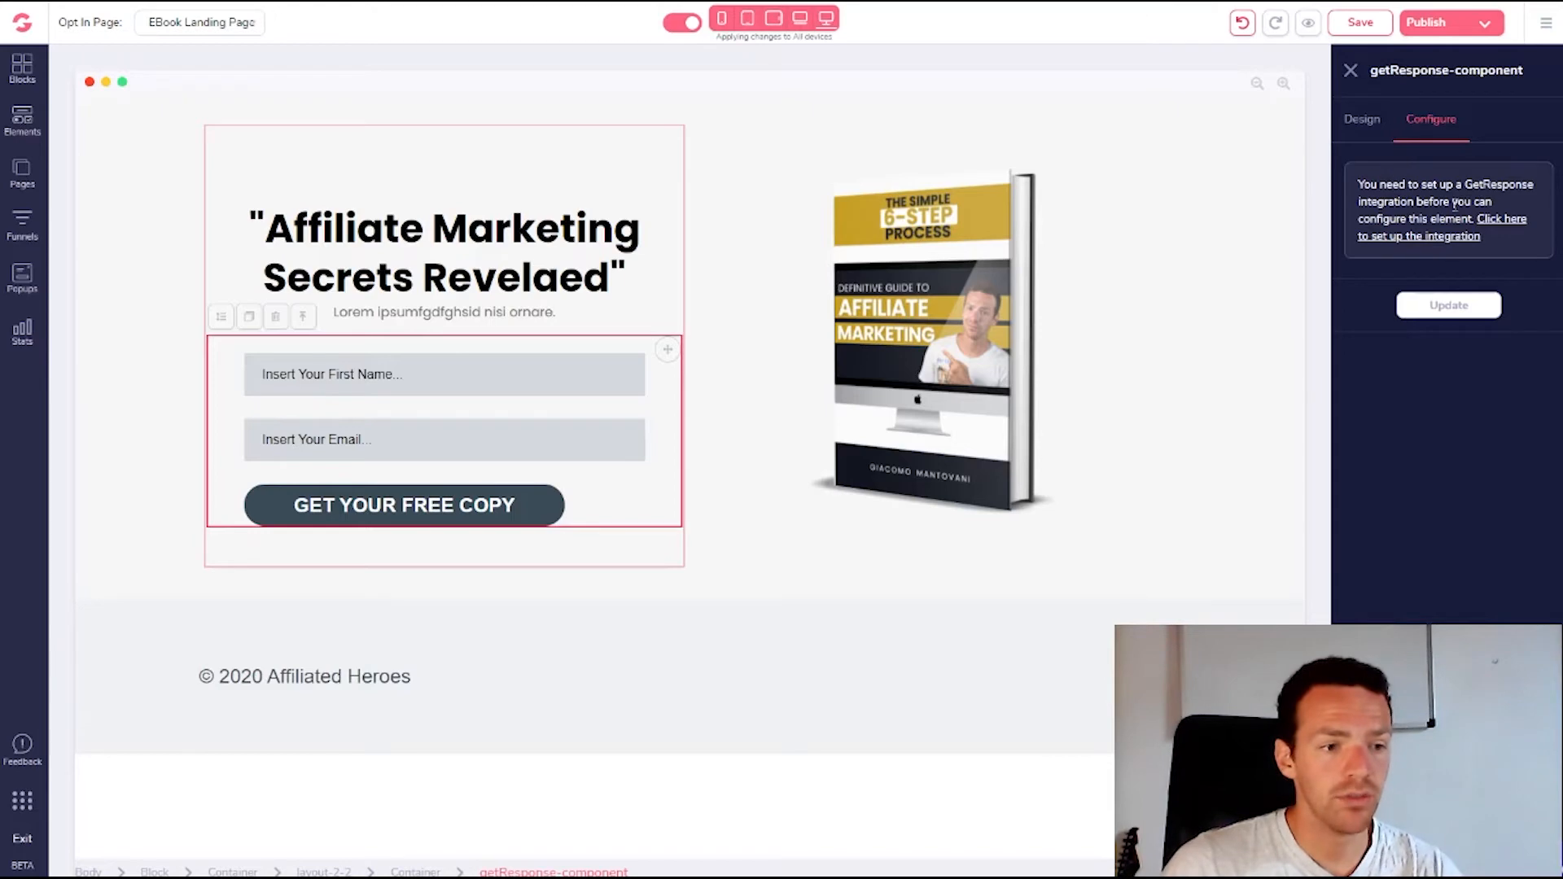
Add a GetResponse integration described as 'GetResponse Autoresponder', leaving the API key empty for now
click(1496, 228)
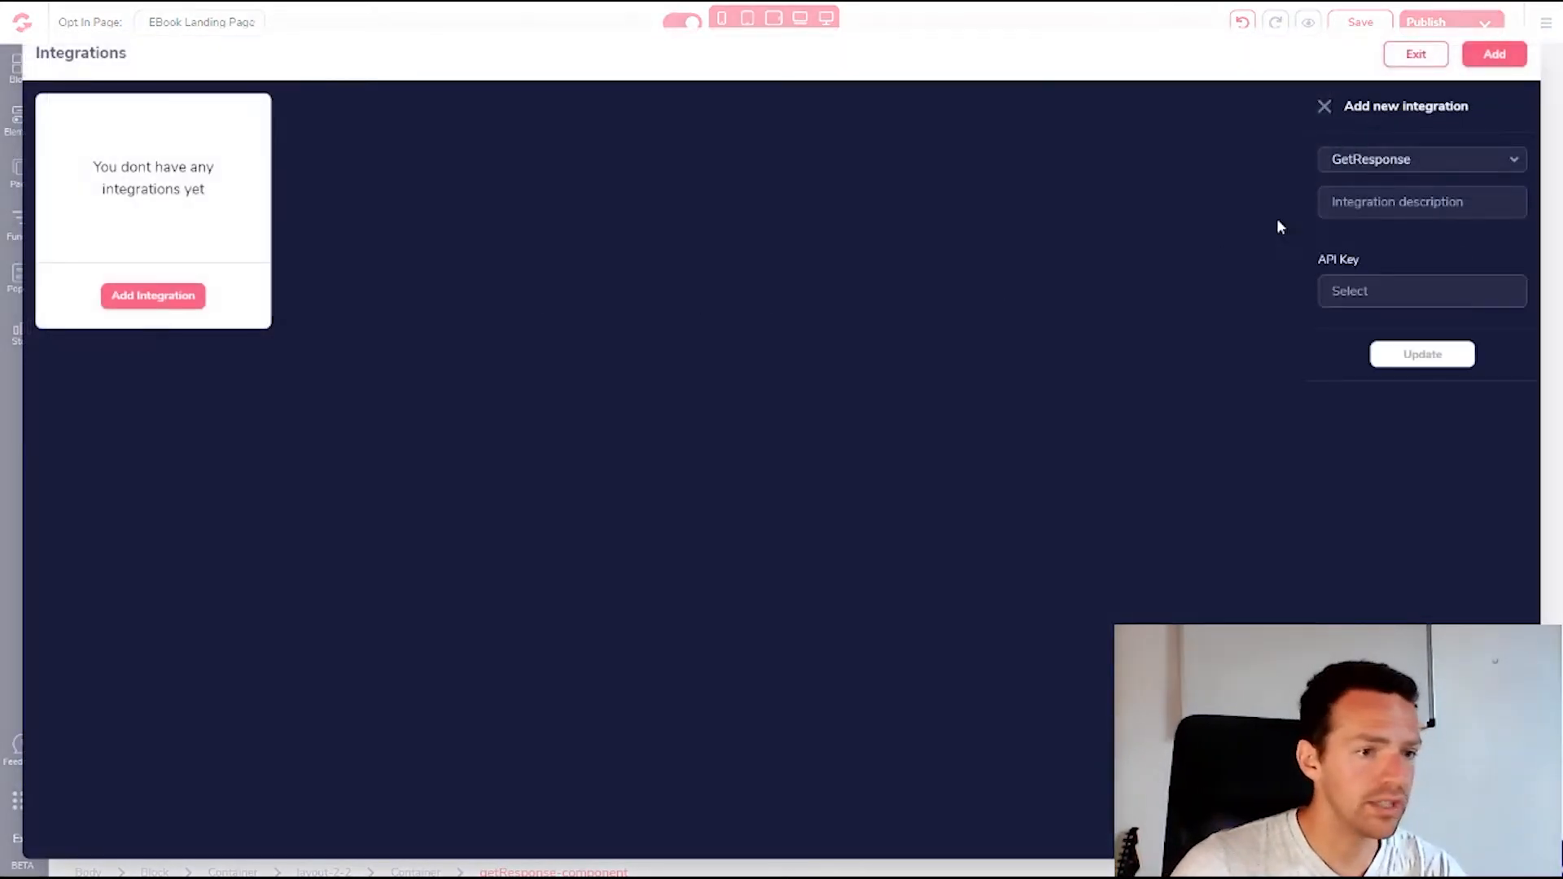
click(1413, 164)
click(1414, 164)
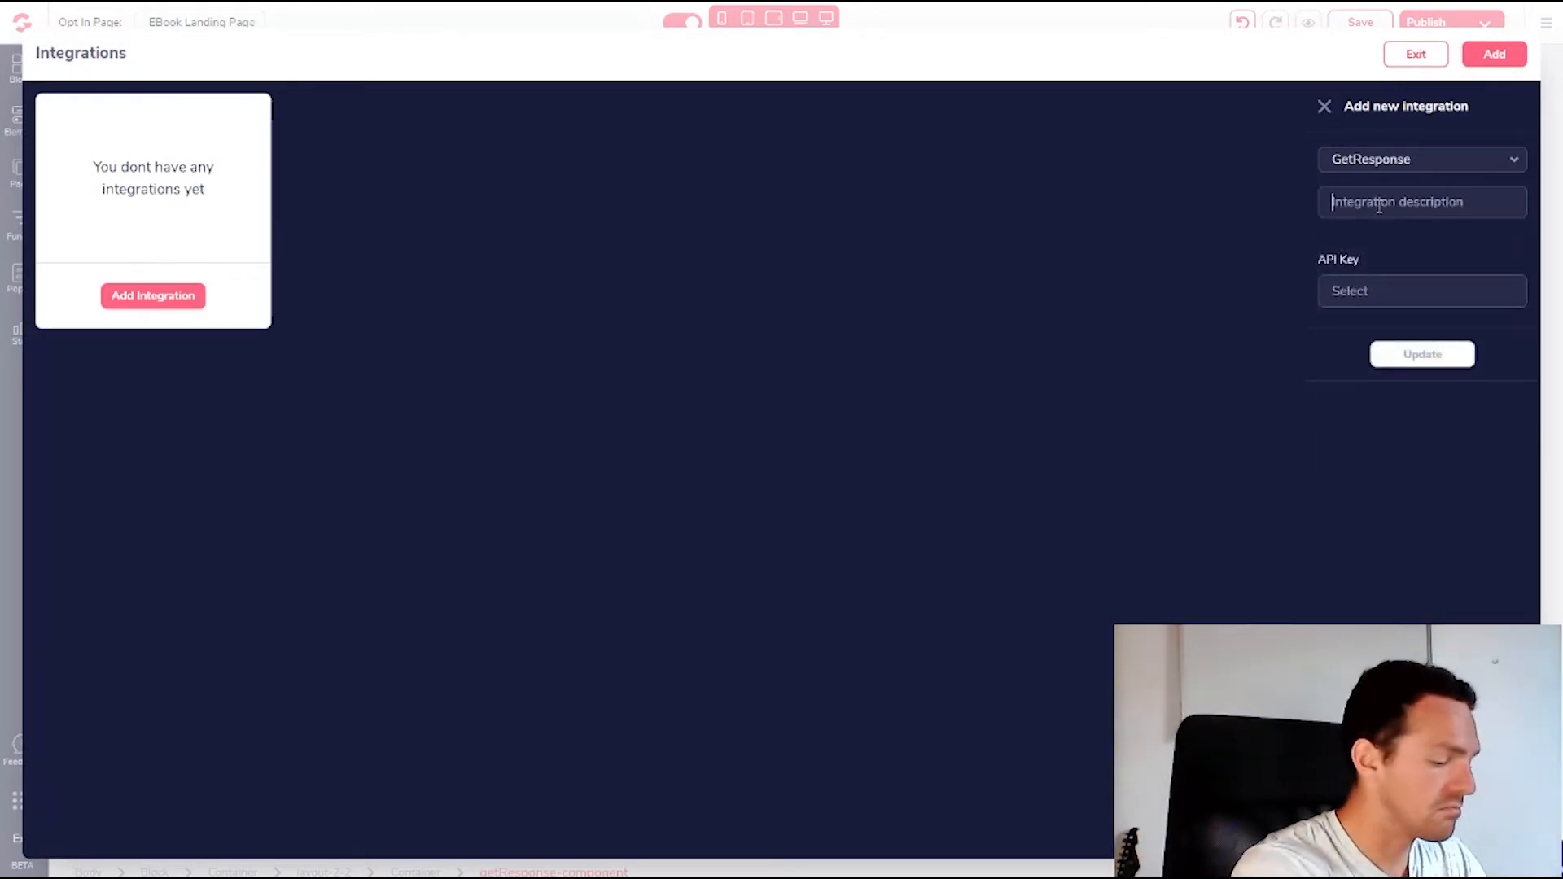
text(GetResp)
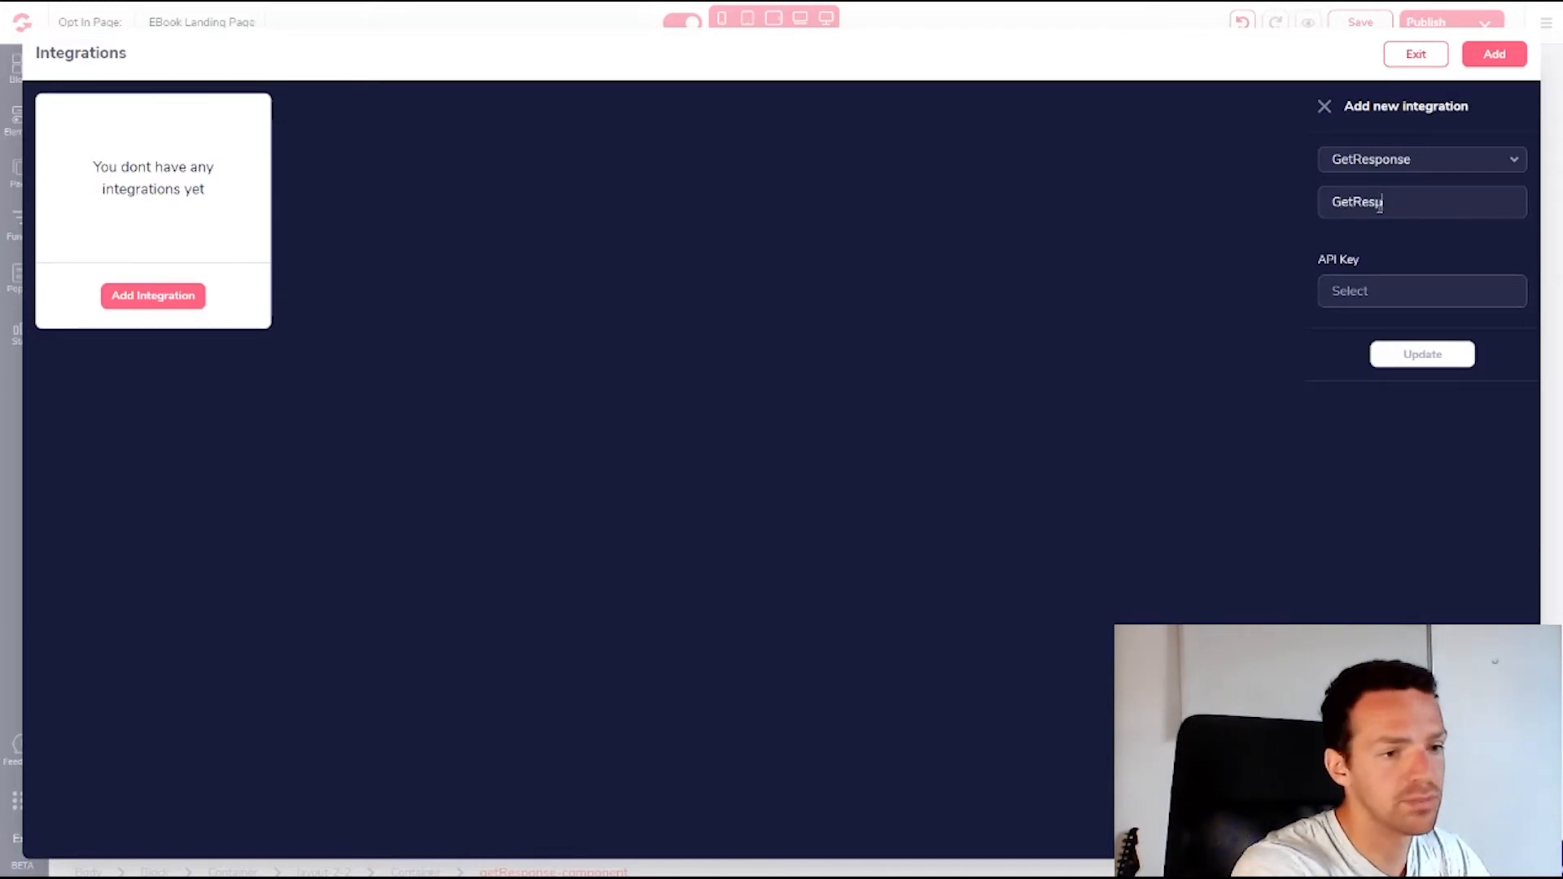
text(onse Autoresponder)
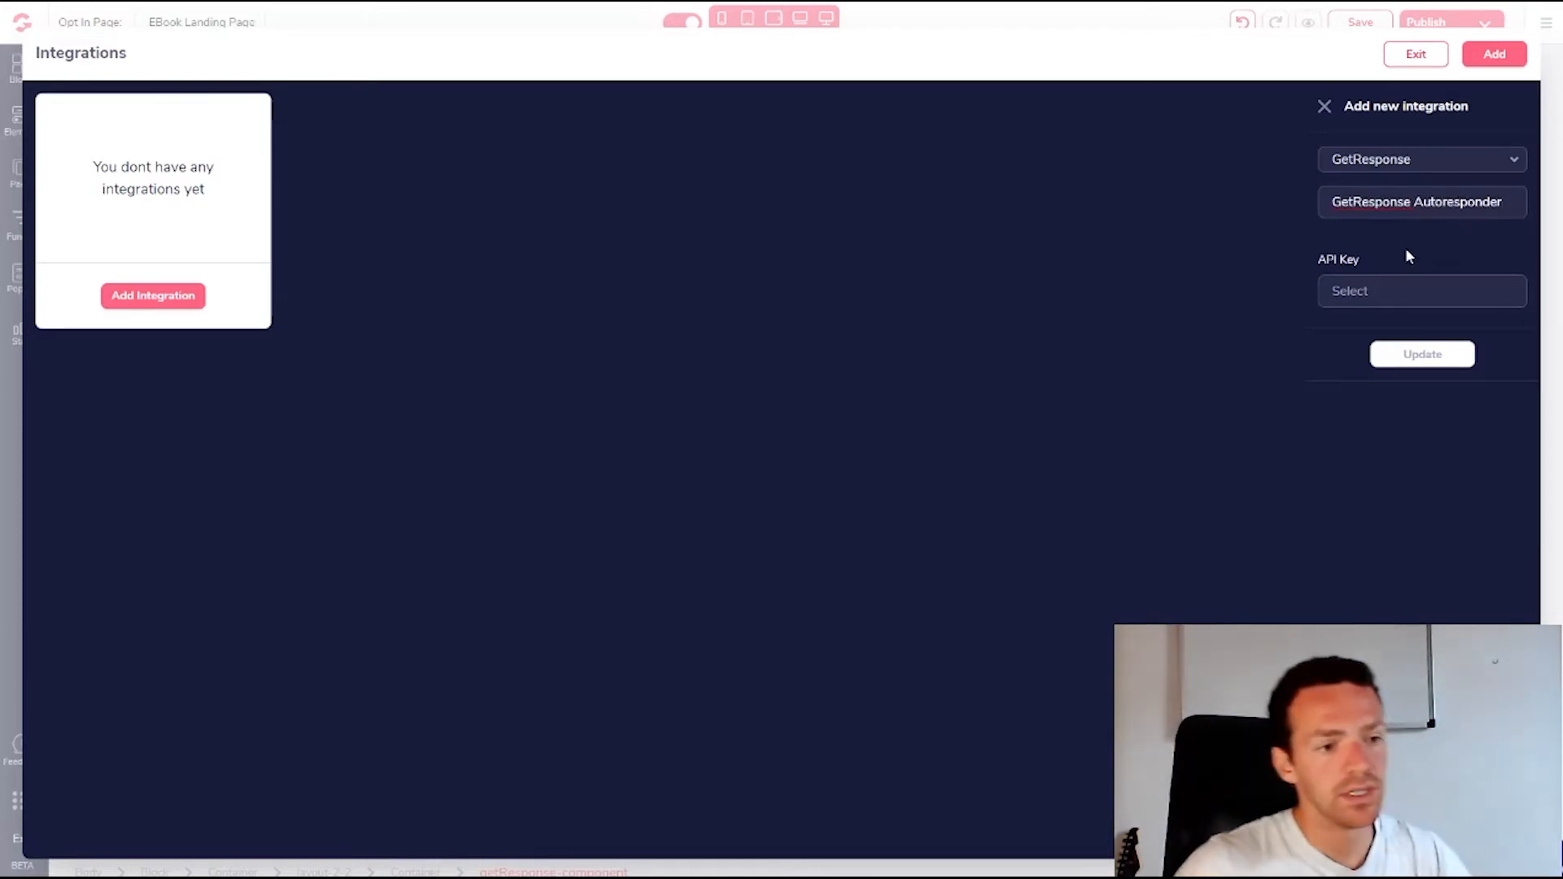
click(1378, 290)
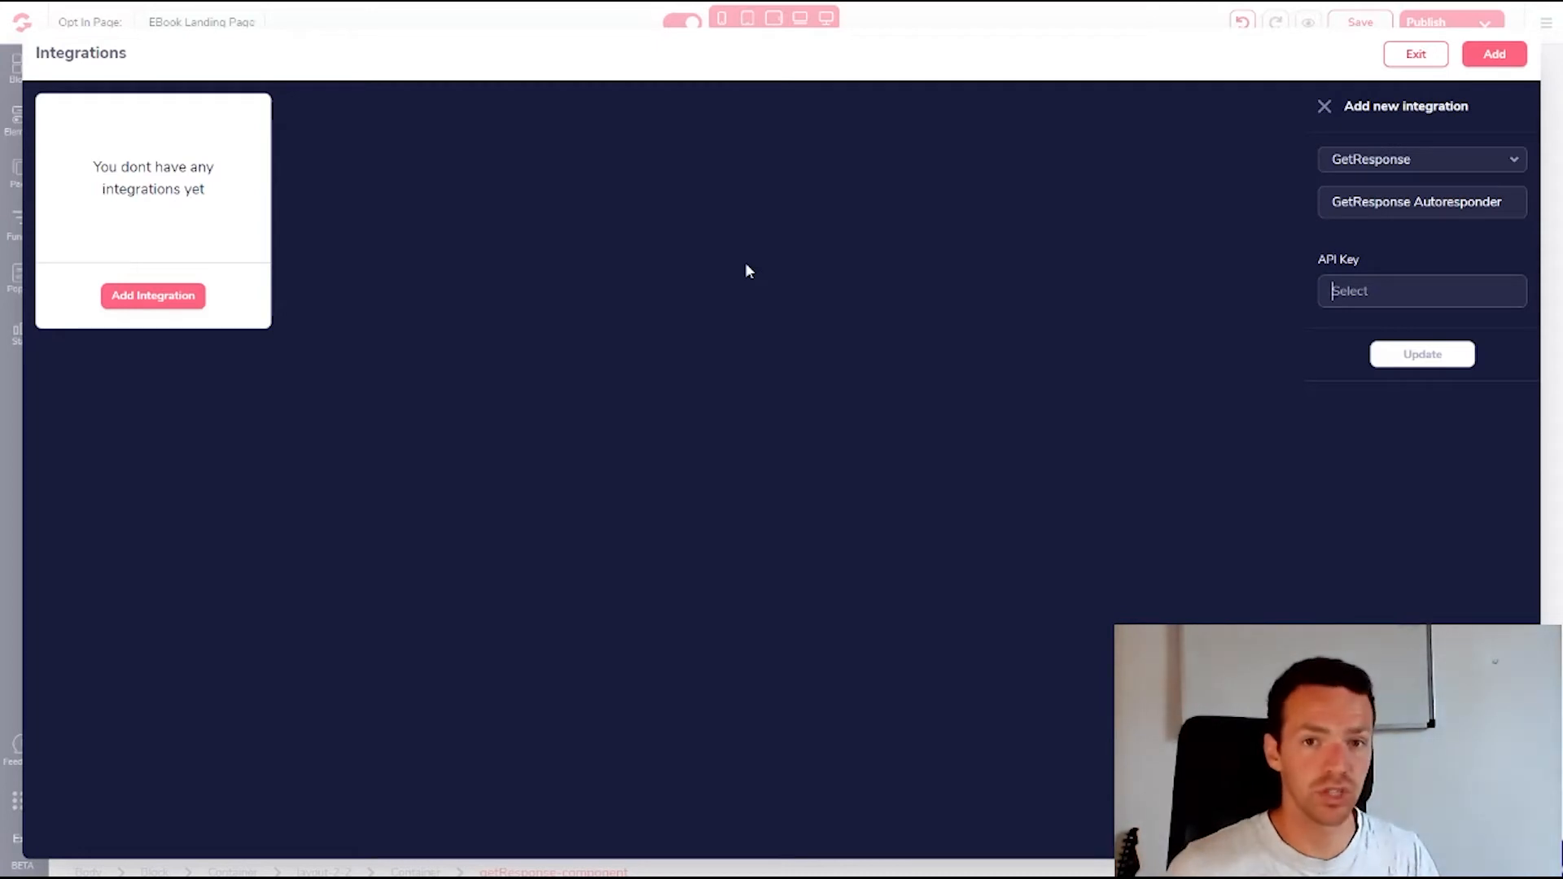
key(F11)
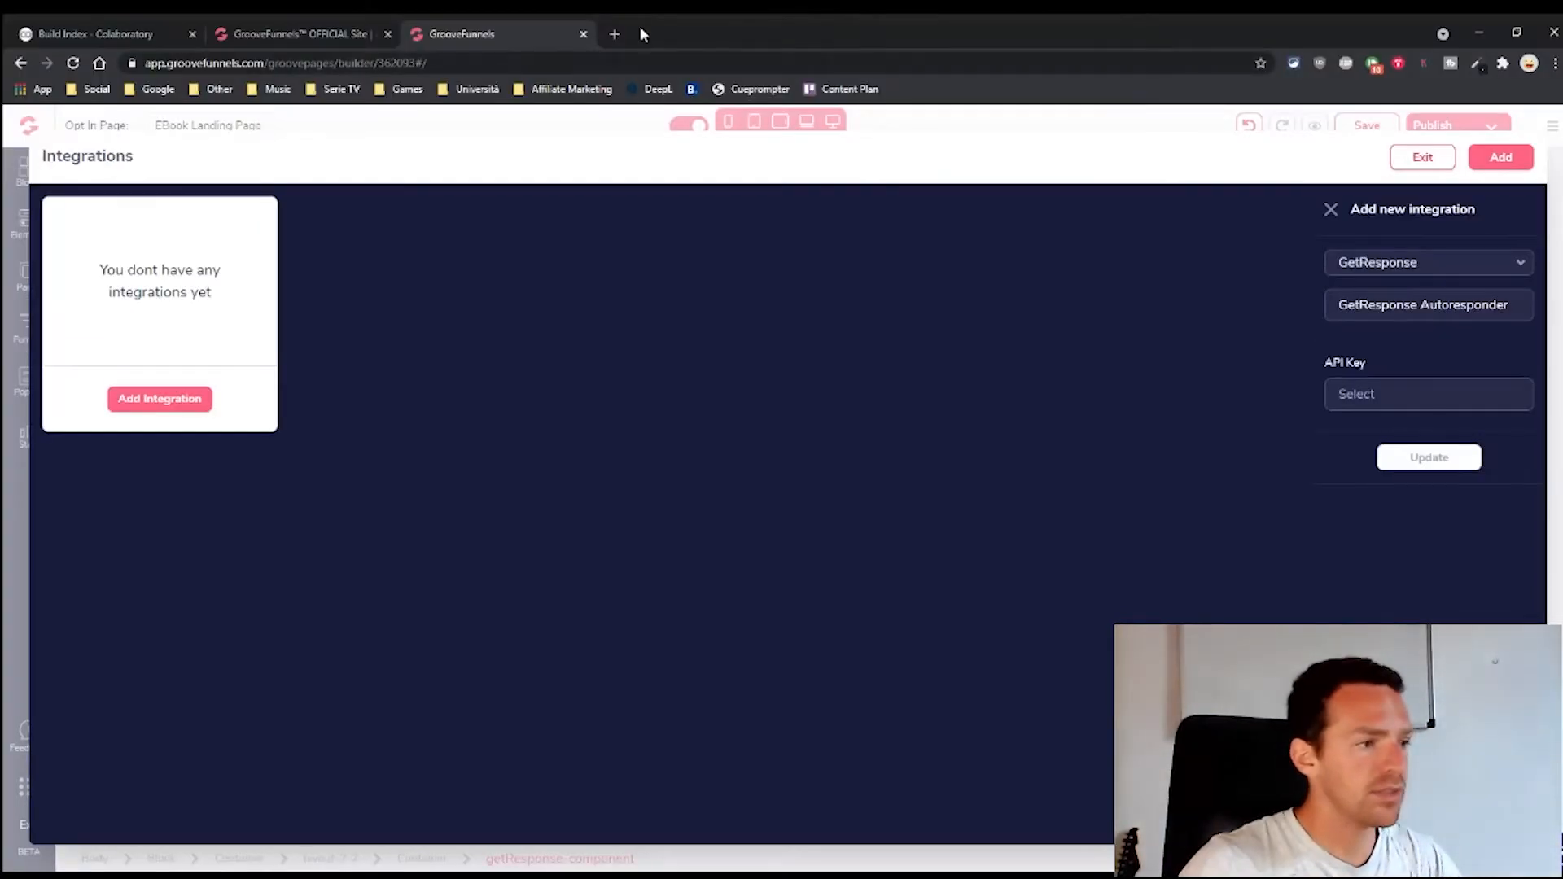
Find the GetResponse site via Google and log in, passing the reCAPTCHA and correcting the e-mail
click(615, 37)
text(ge)
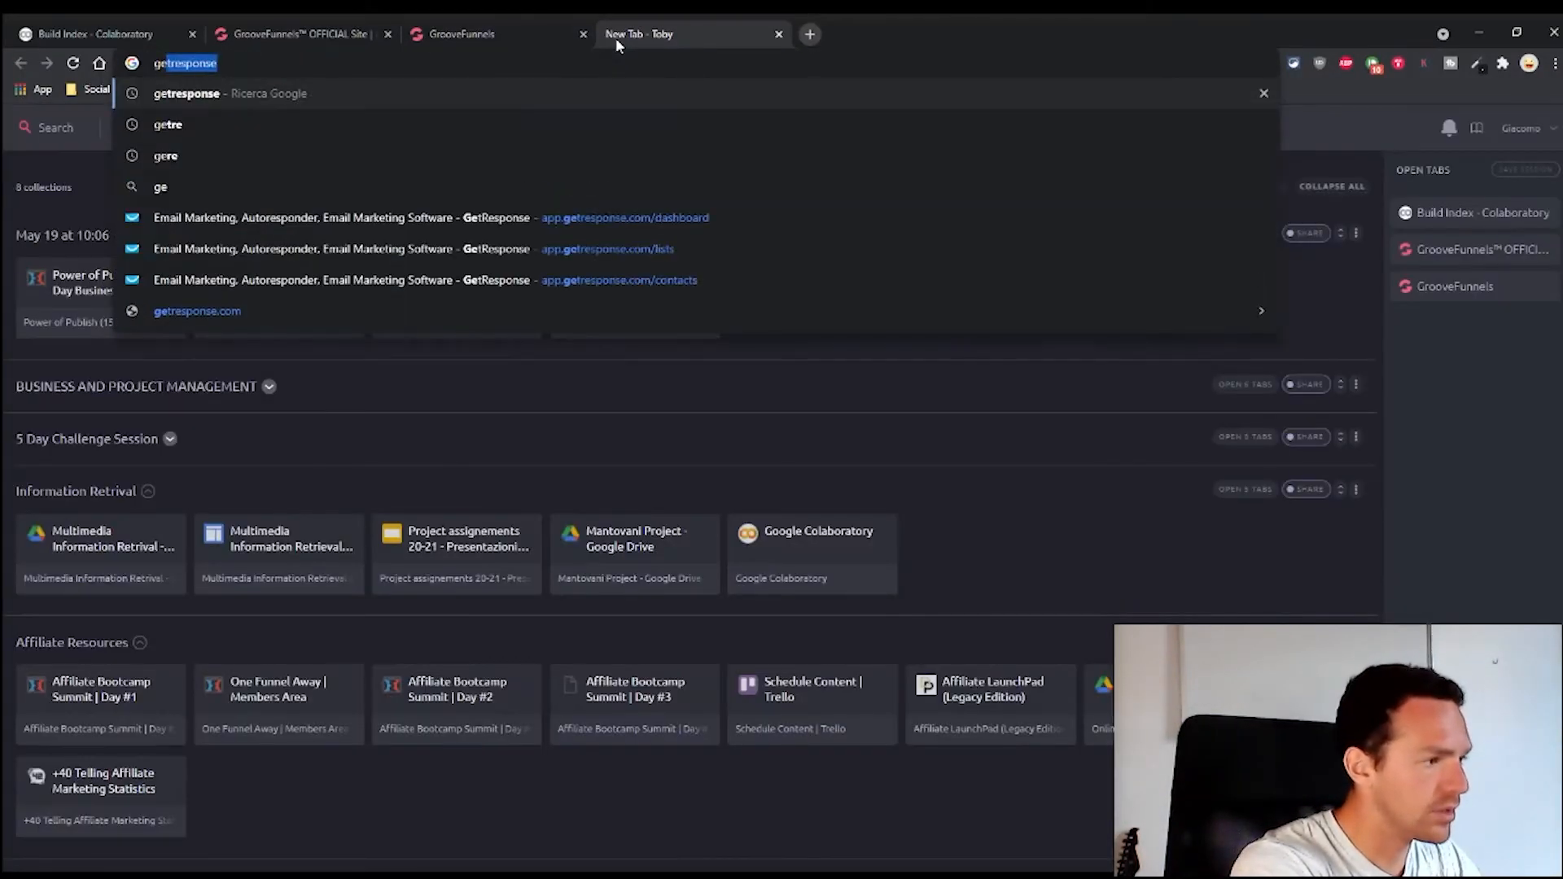
key(Return)
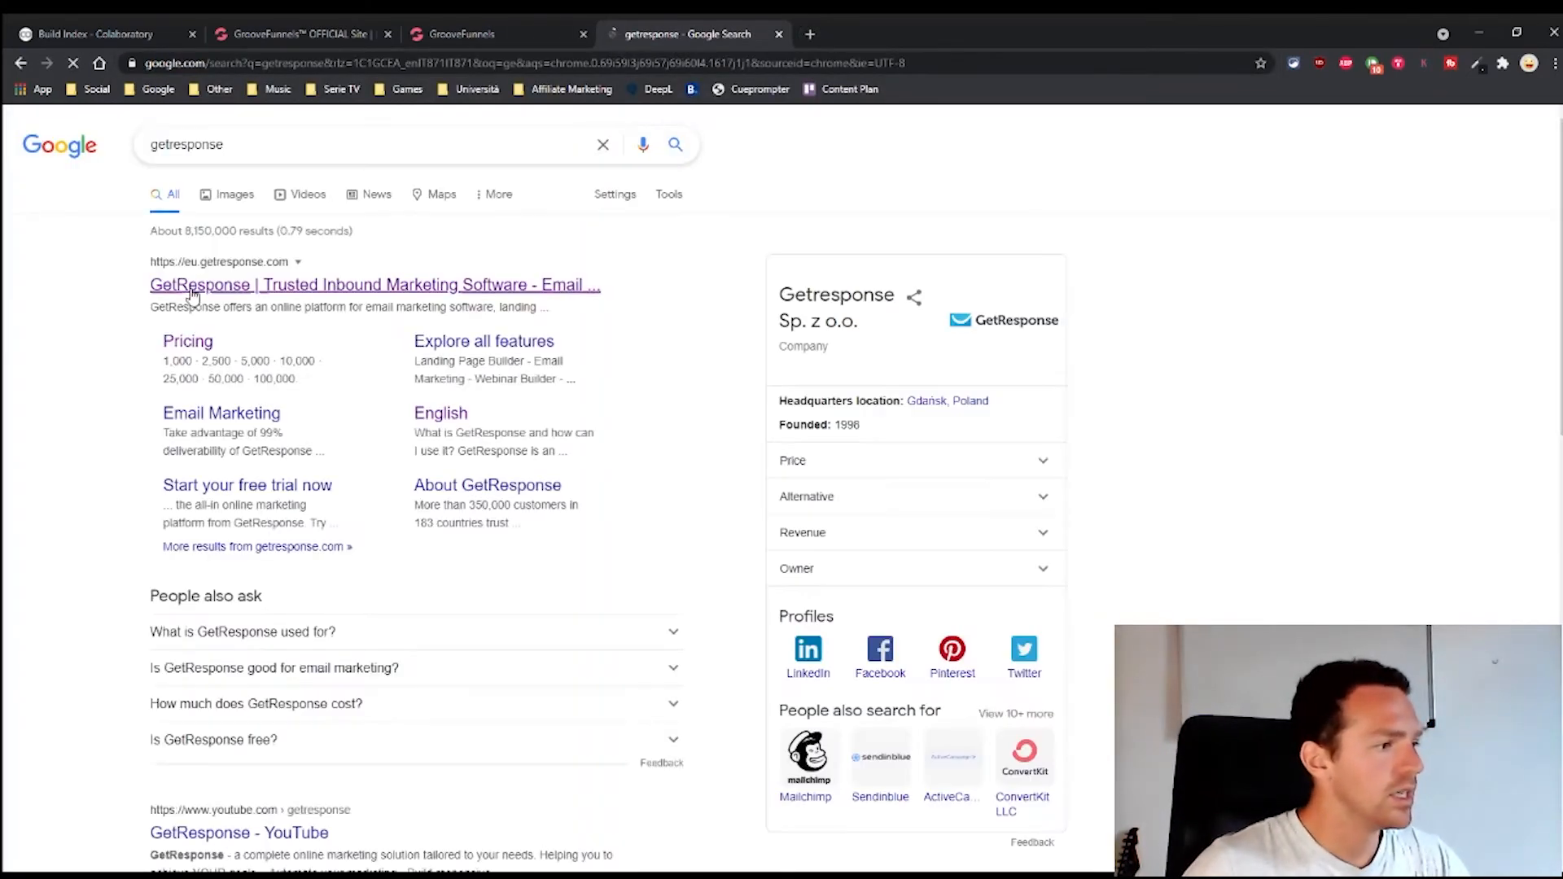
click(239, 290)
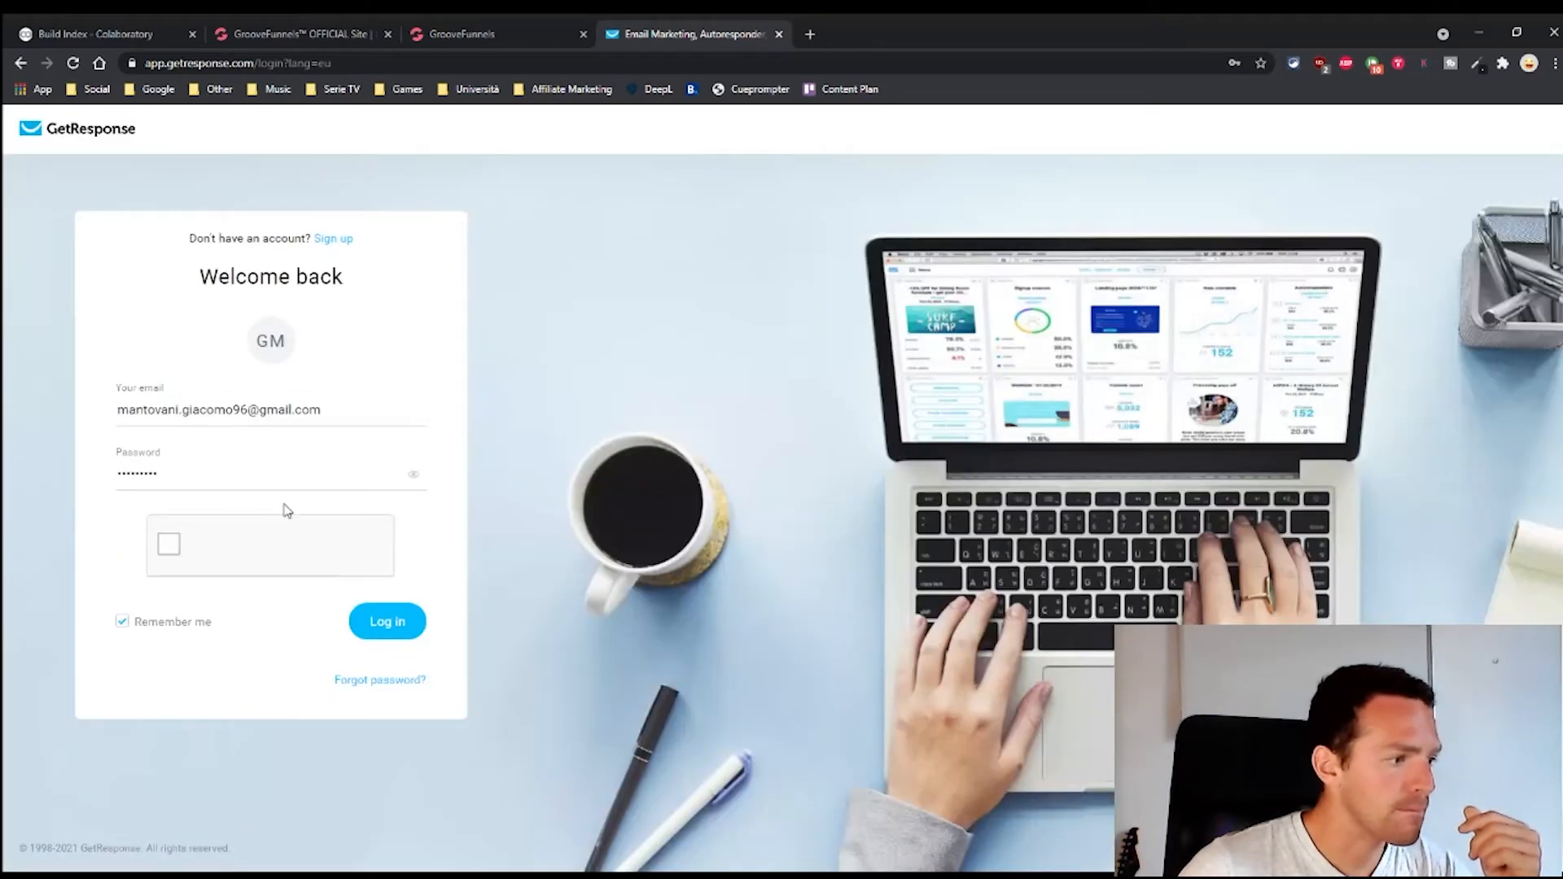
click(169, 544)
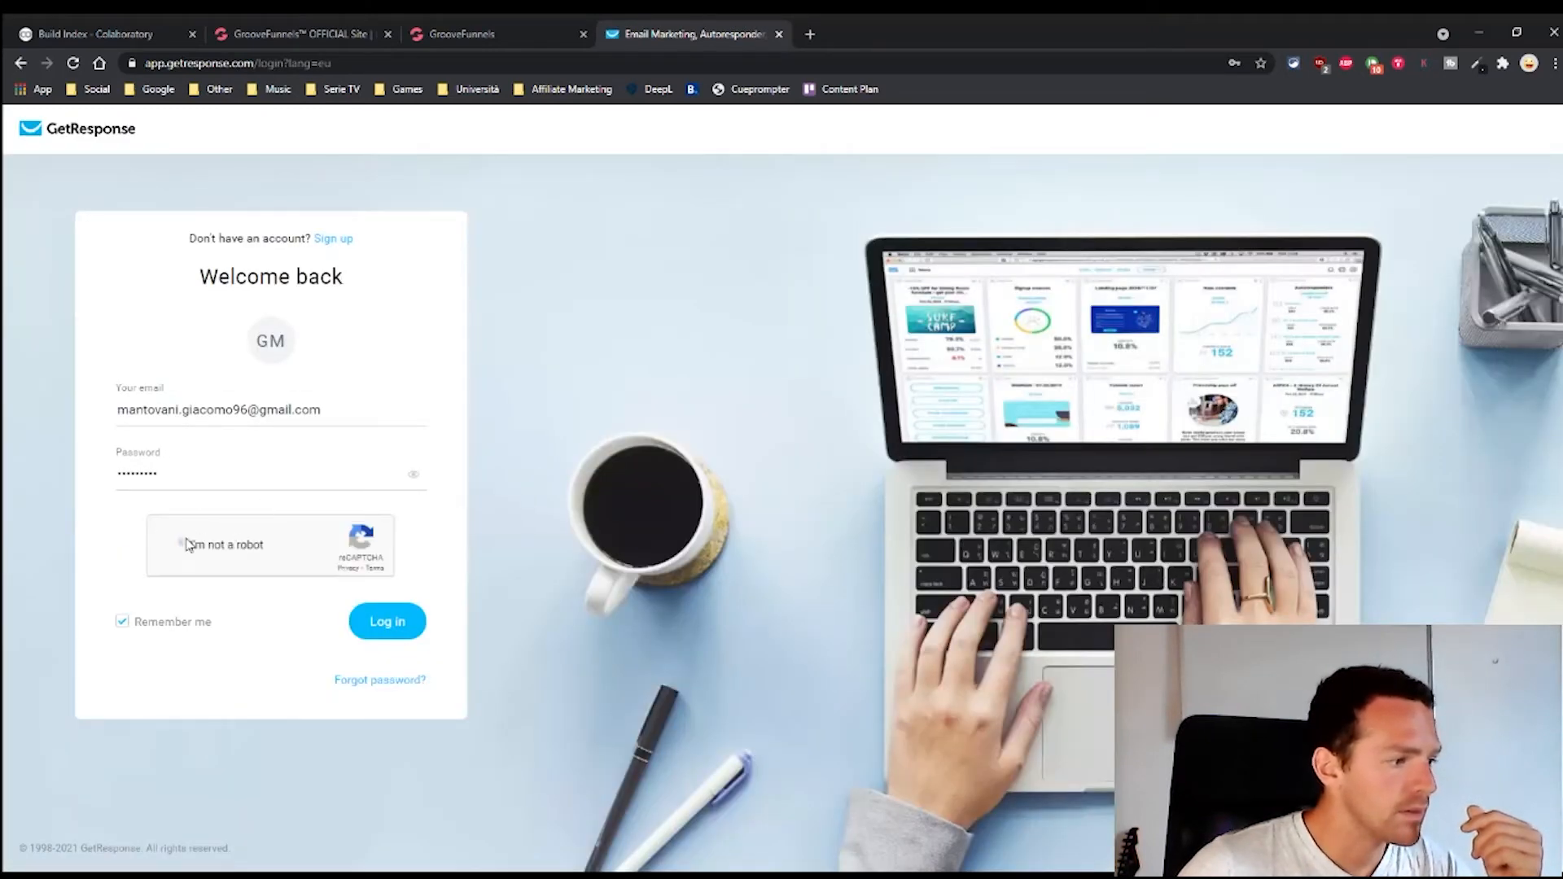
click(234, 415)
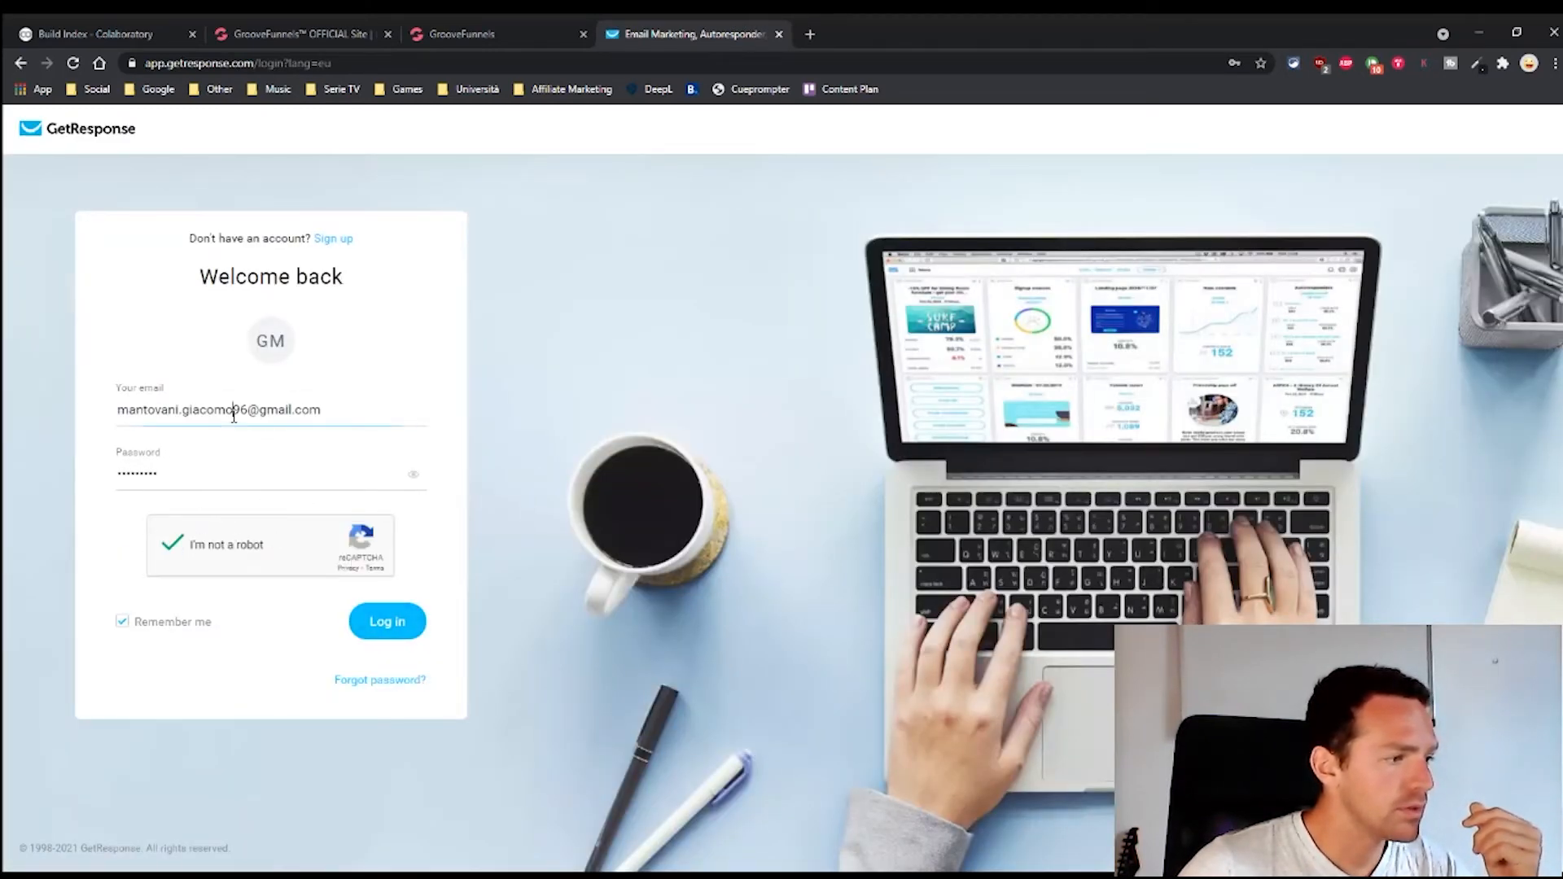
text(1)
key(Return)
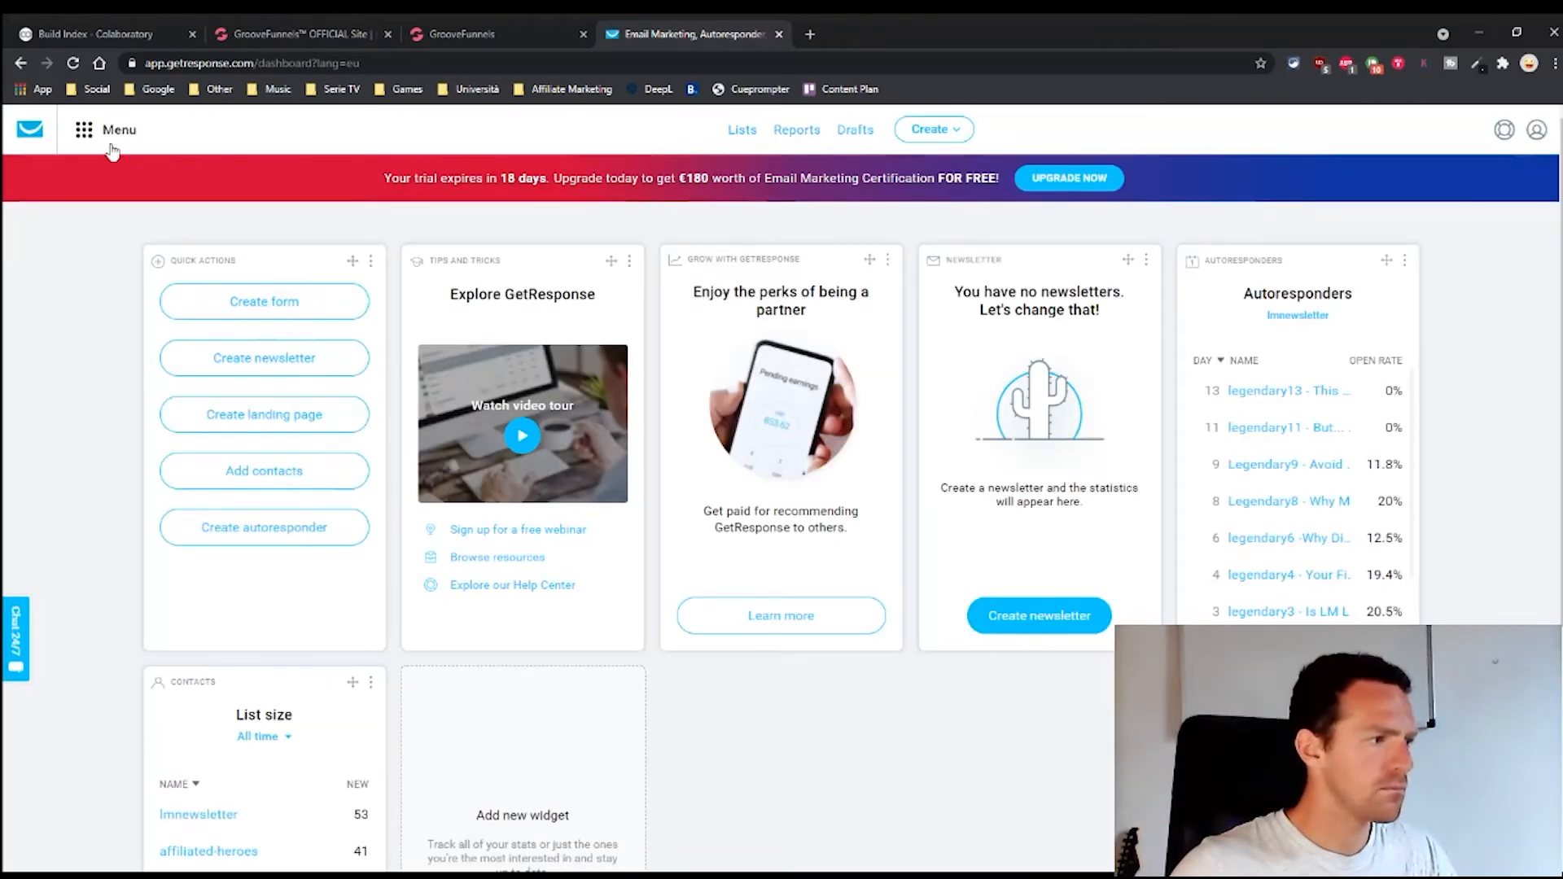
In GetResponse's Integrations and API settings, generate a new API key named 'GrooveFunnels API'
click(86, 133)
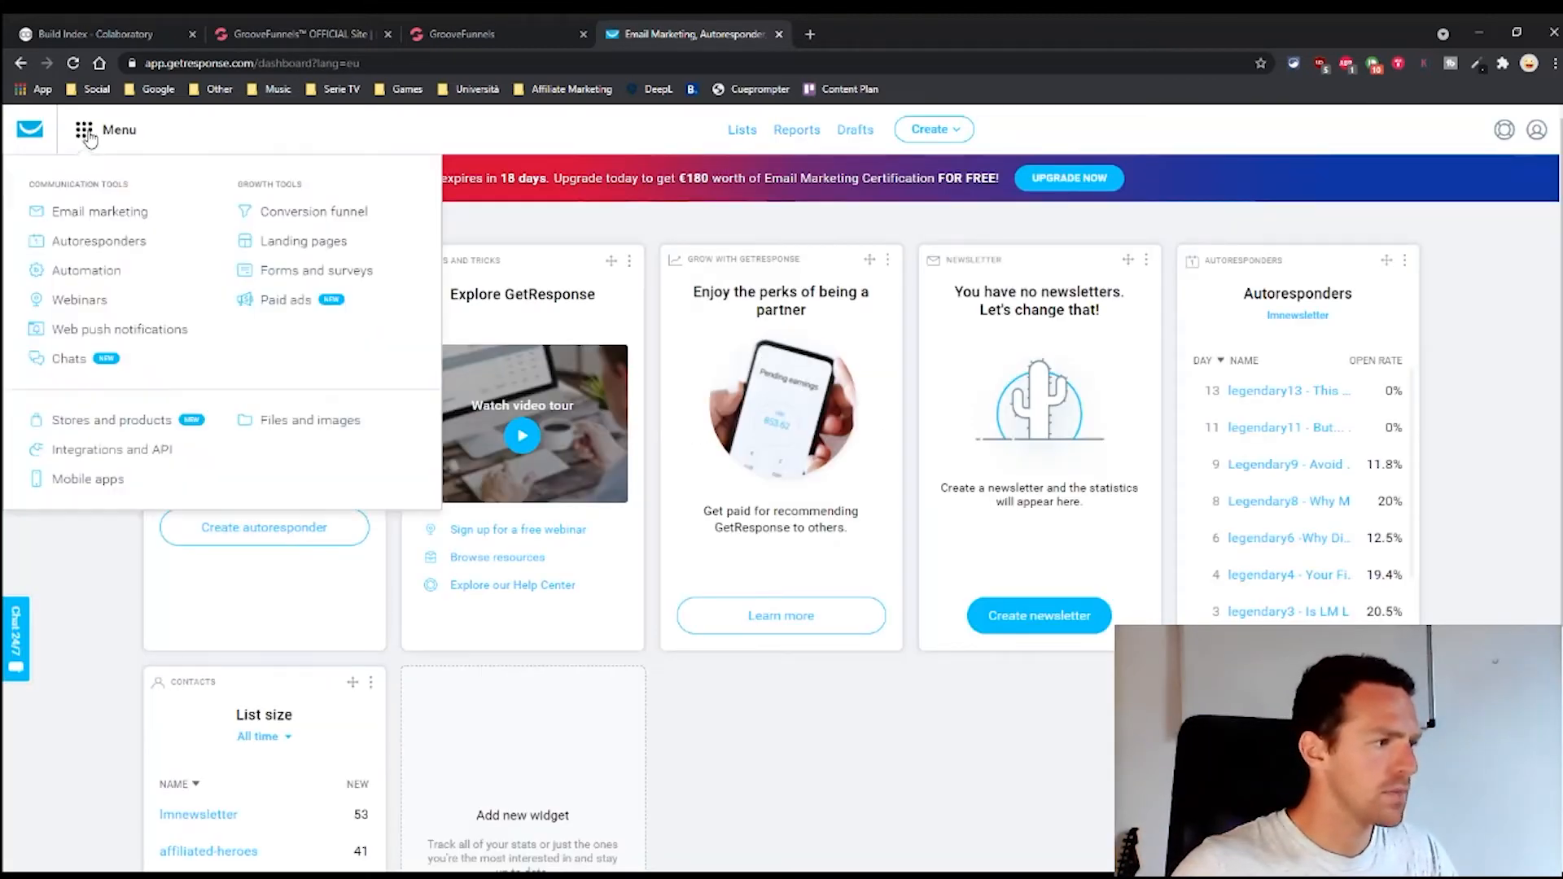
click(79, 461)
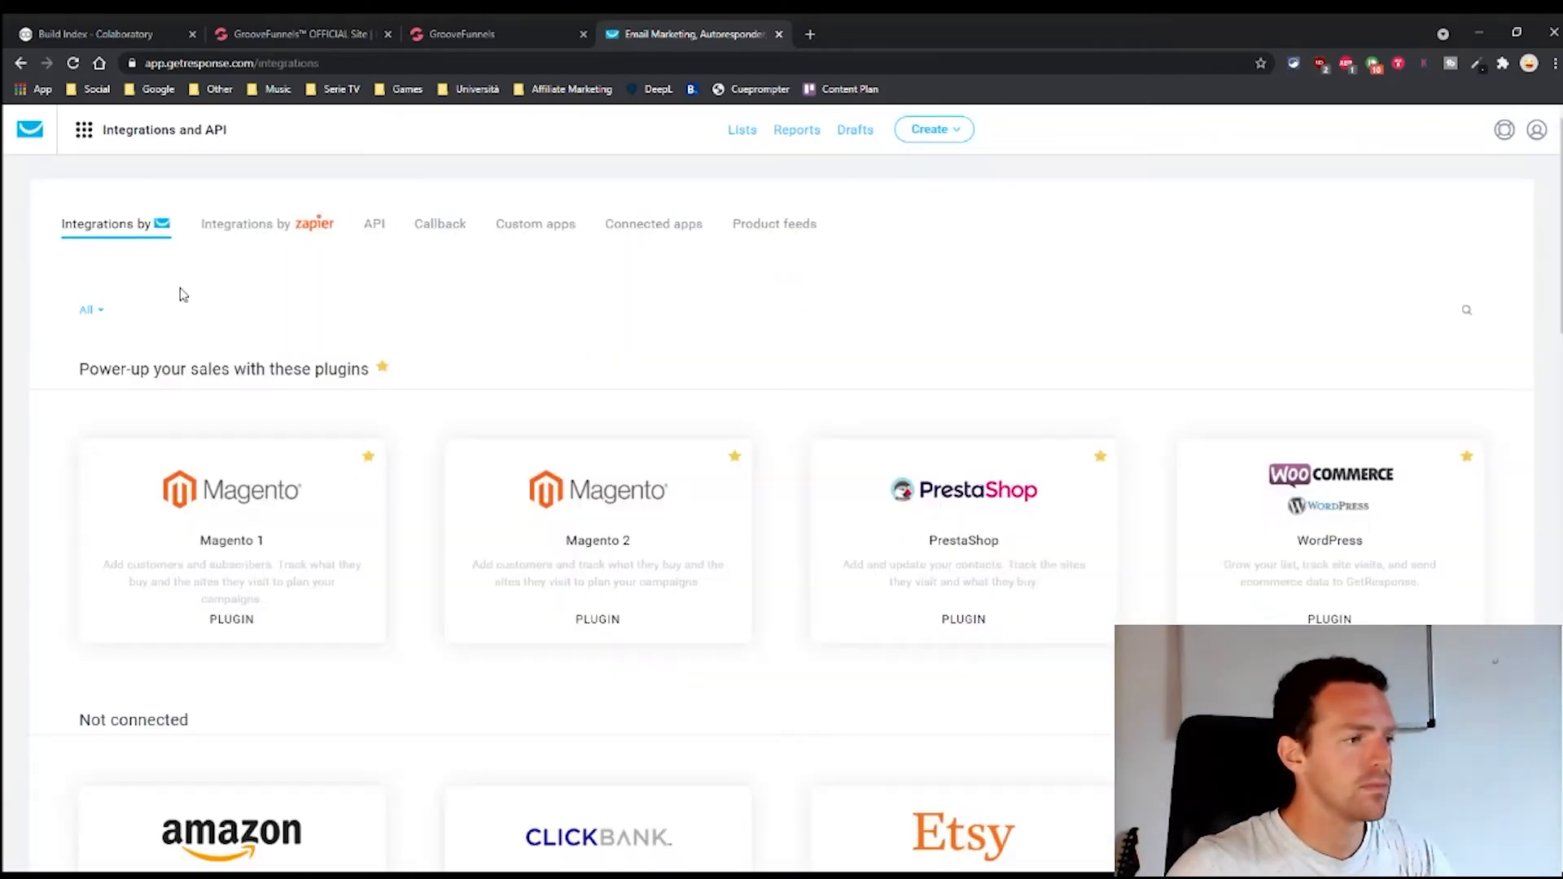
click(380, 231)
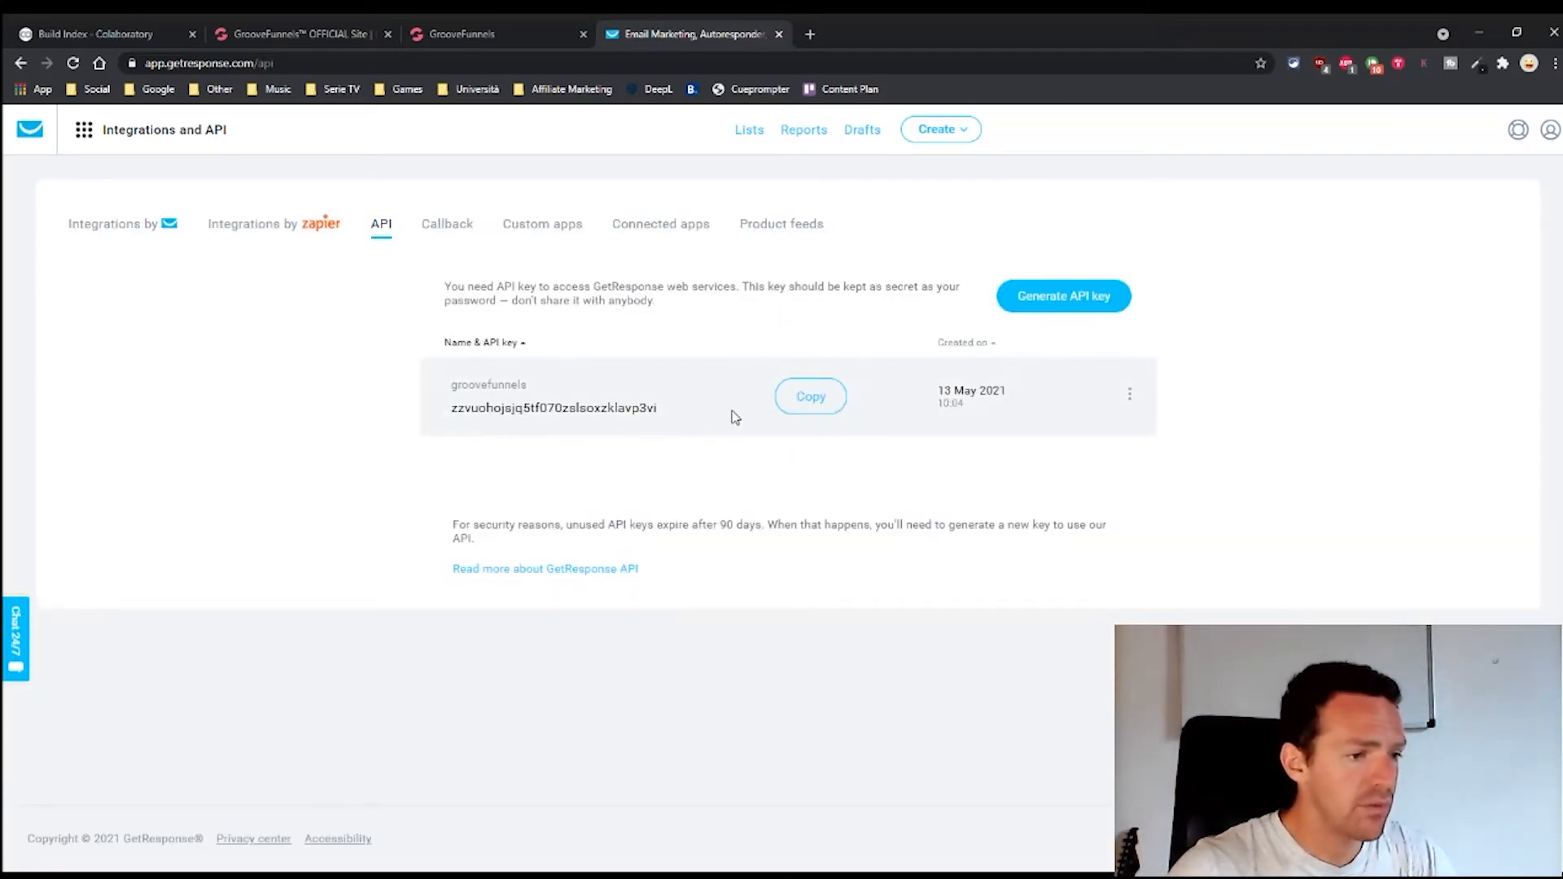
click(1063, 298)
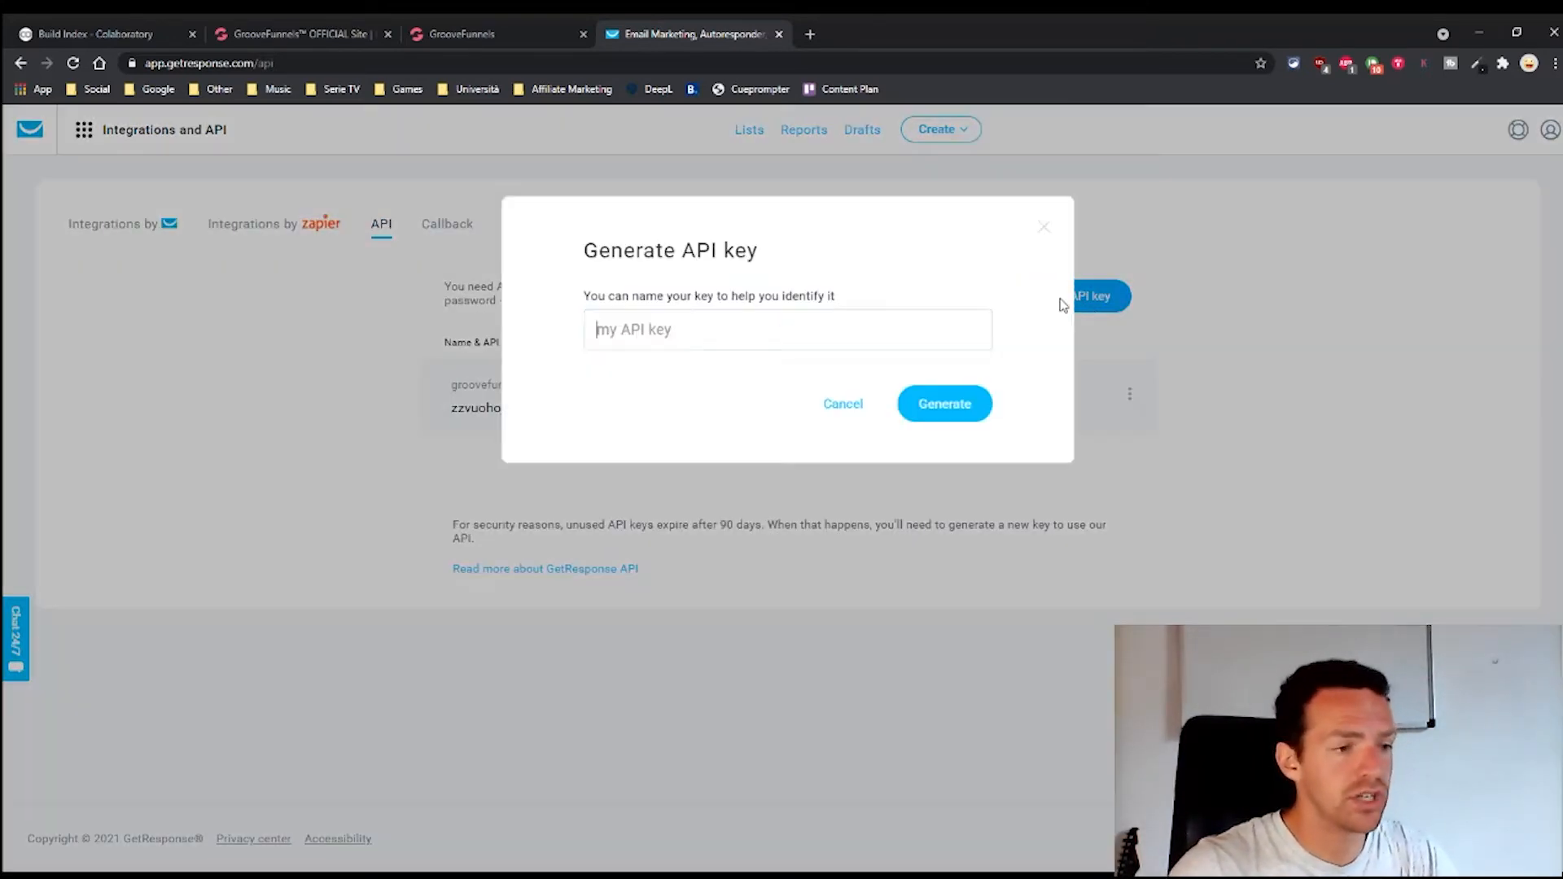
text(G)
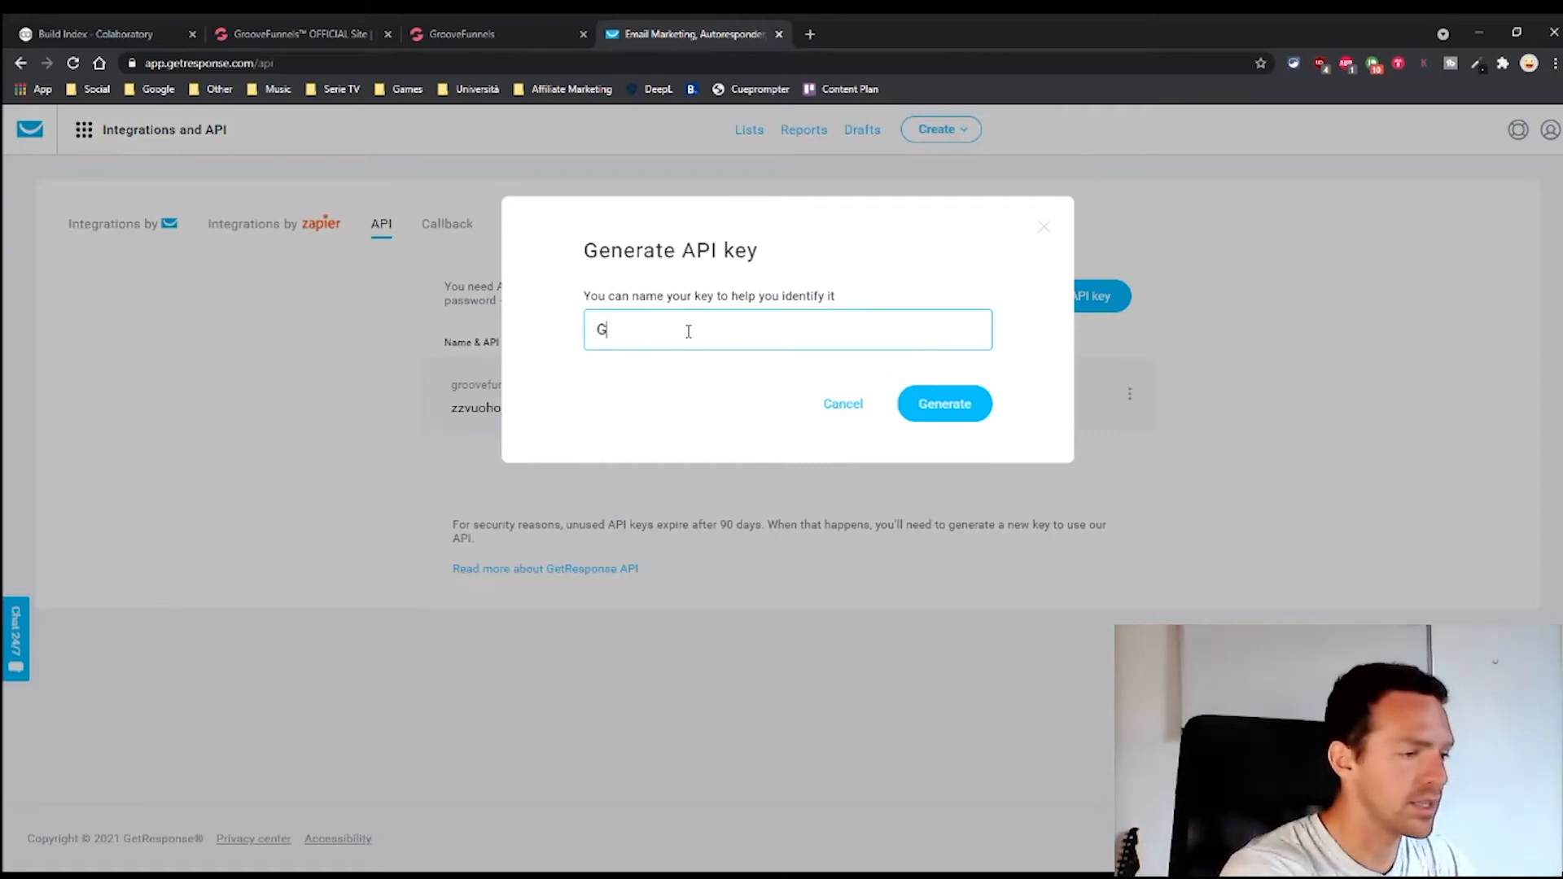
text(rooveFunnels )
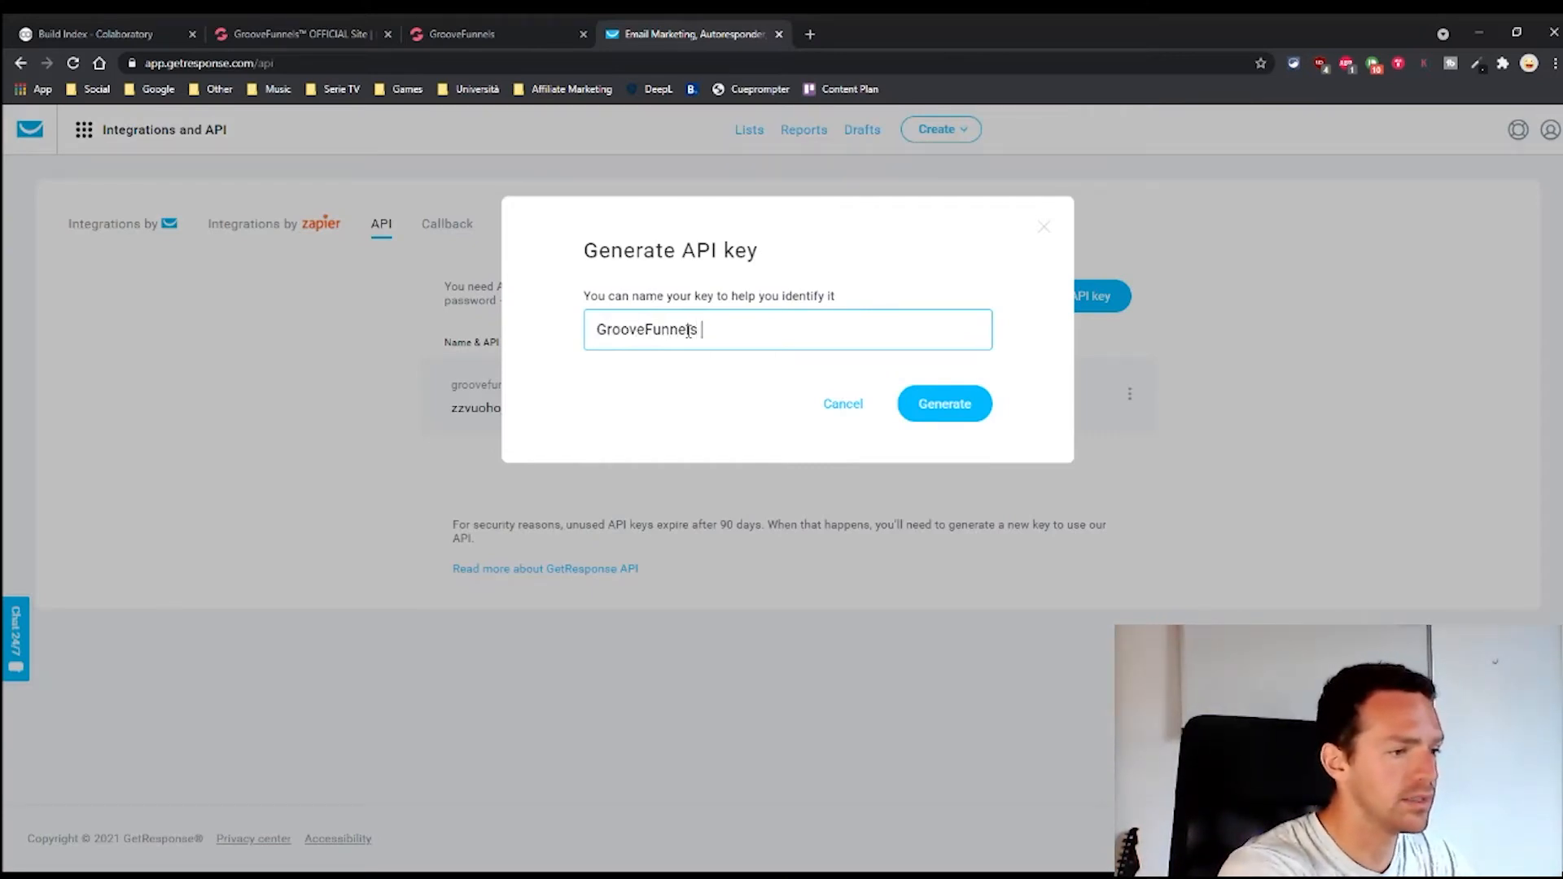
text(API)
click(945, 404)
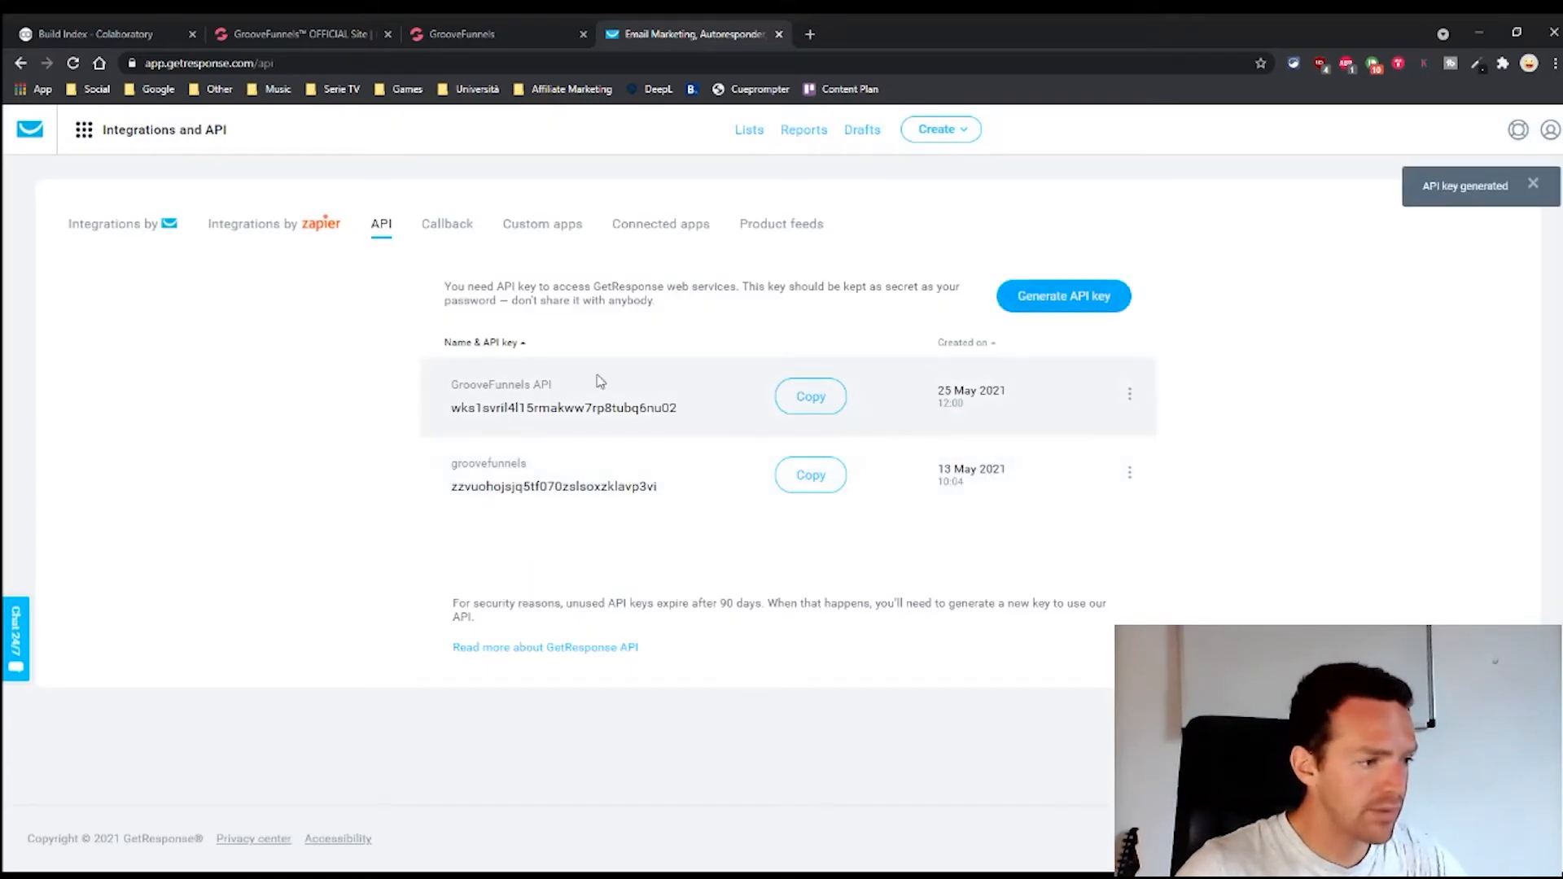
Copy the new API key into the GroovePages GetResponse integration and save it
drag(543, 386, 453, 393)
click(570, 393)
click(794, 407)
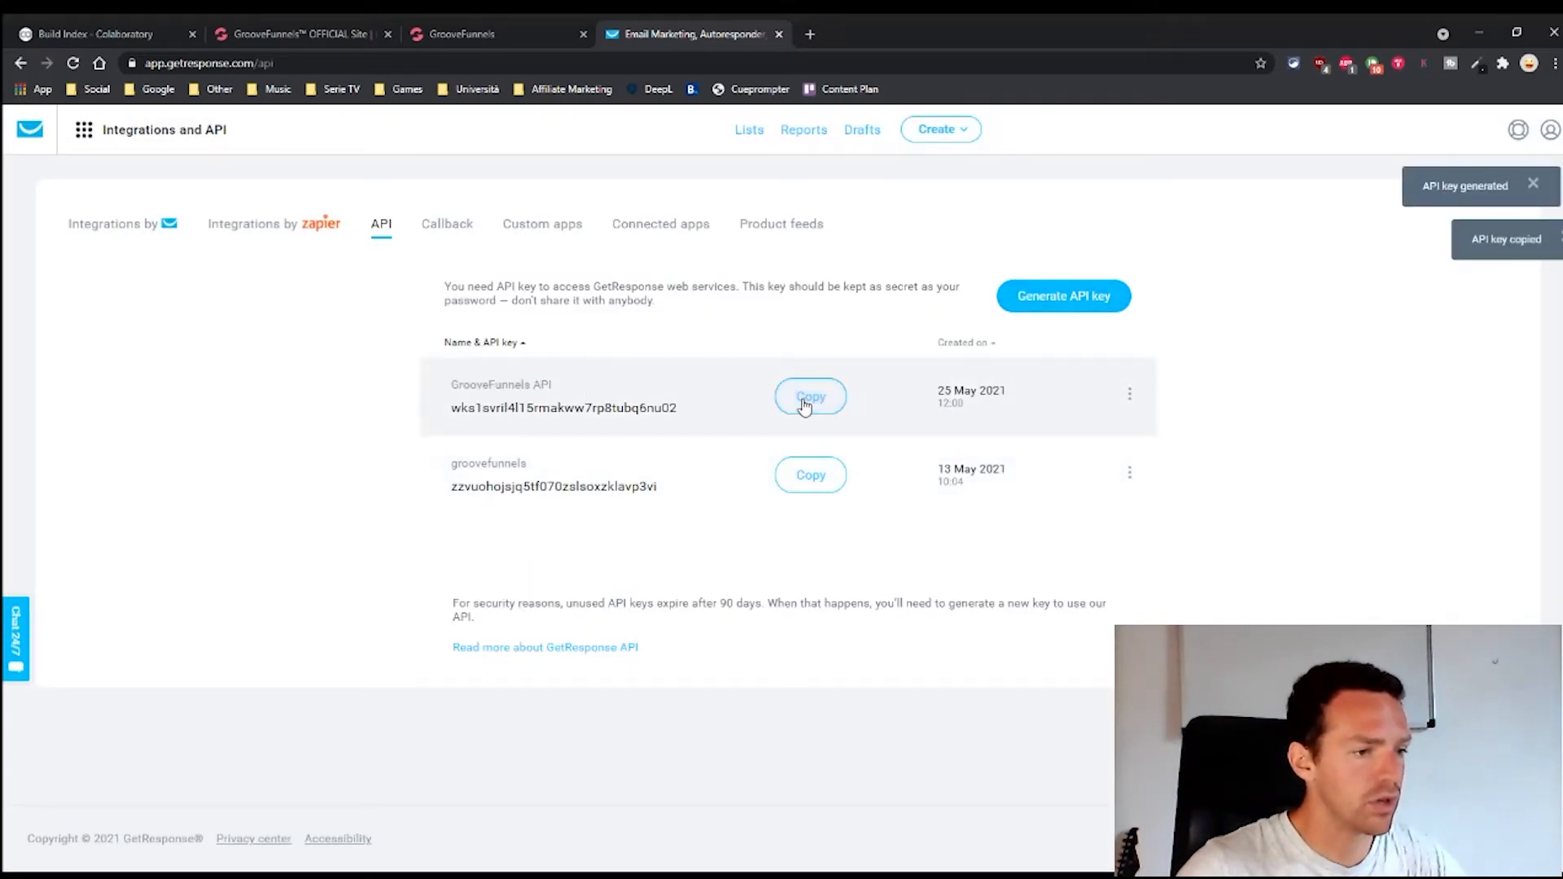
click(487, 34)
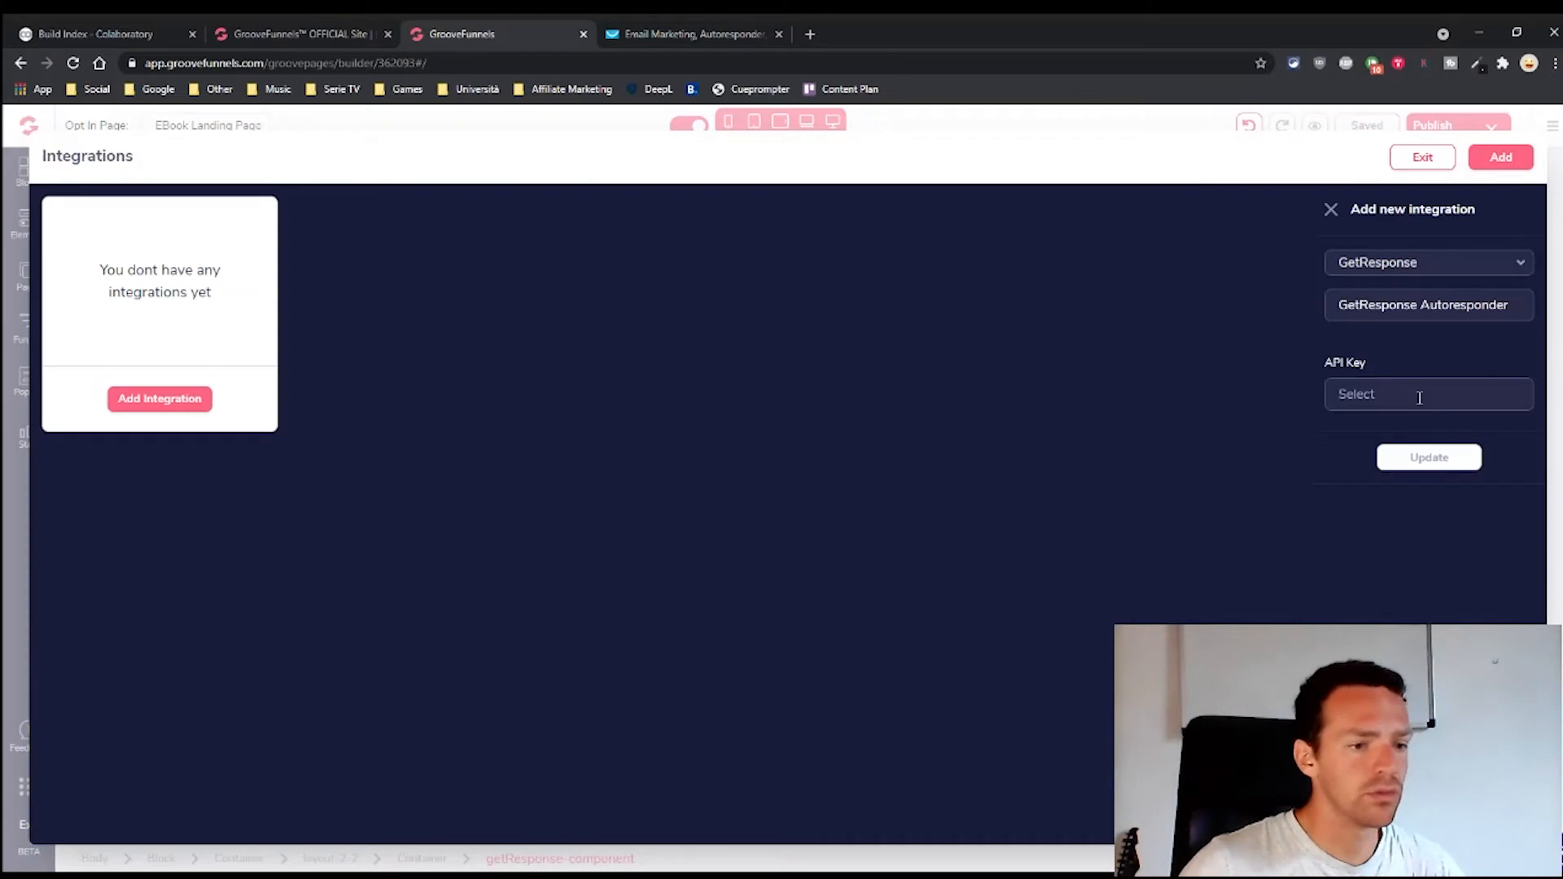
key(ctrl+v)
click(1418, 457)
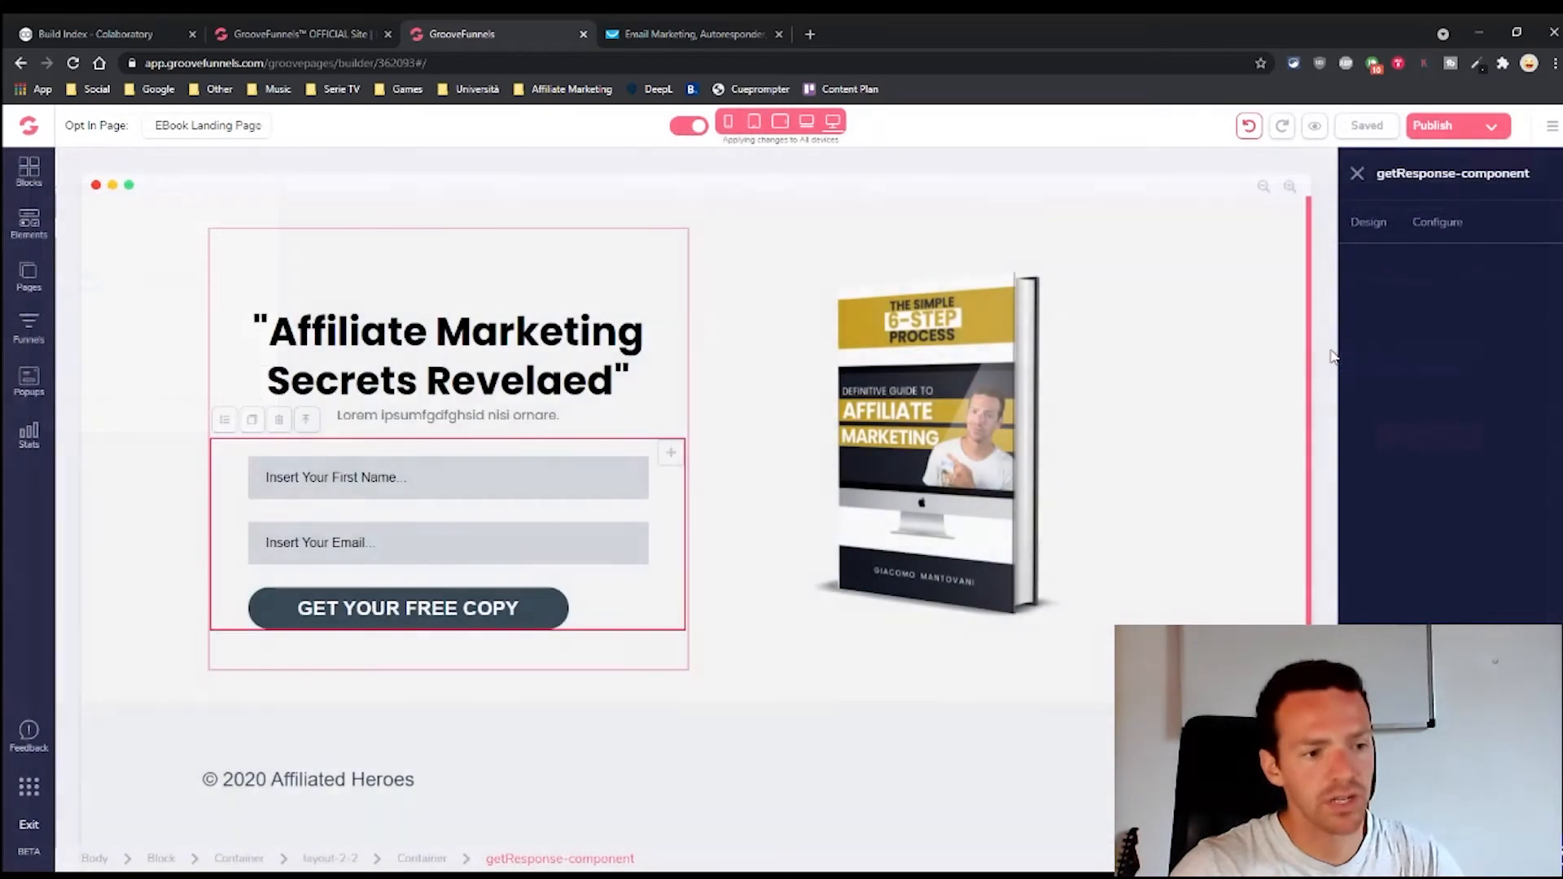
drag(1333, 352, 1376, 338)
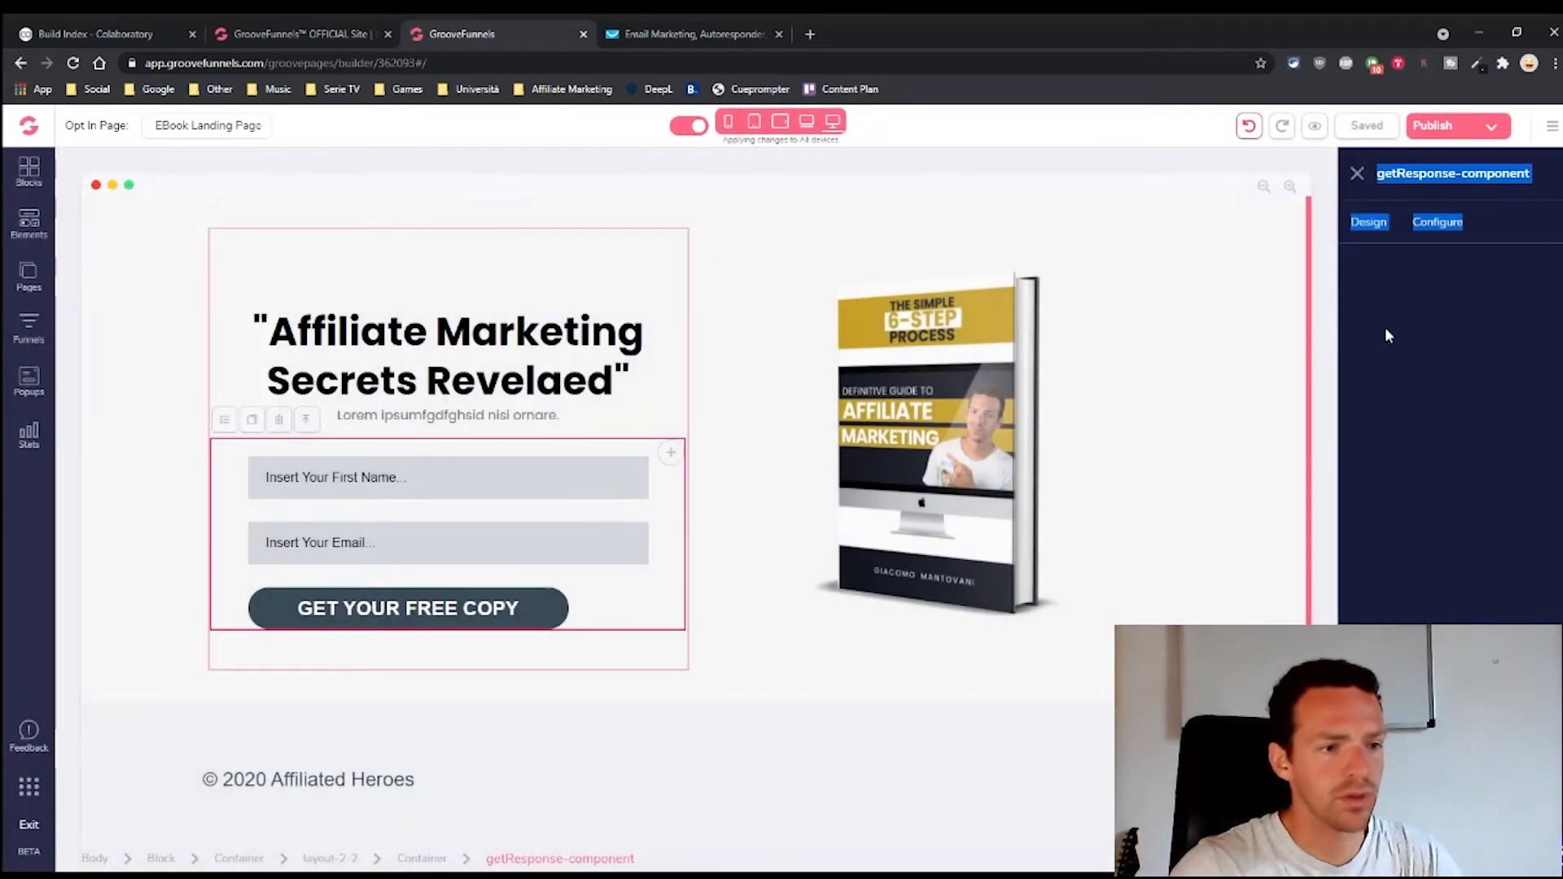
Connect the opt-in form to GetResponse Autoresponder using the affiliated-heroes list
click(1380, 271)
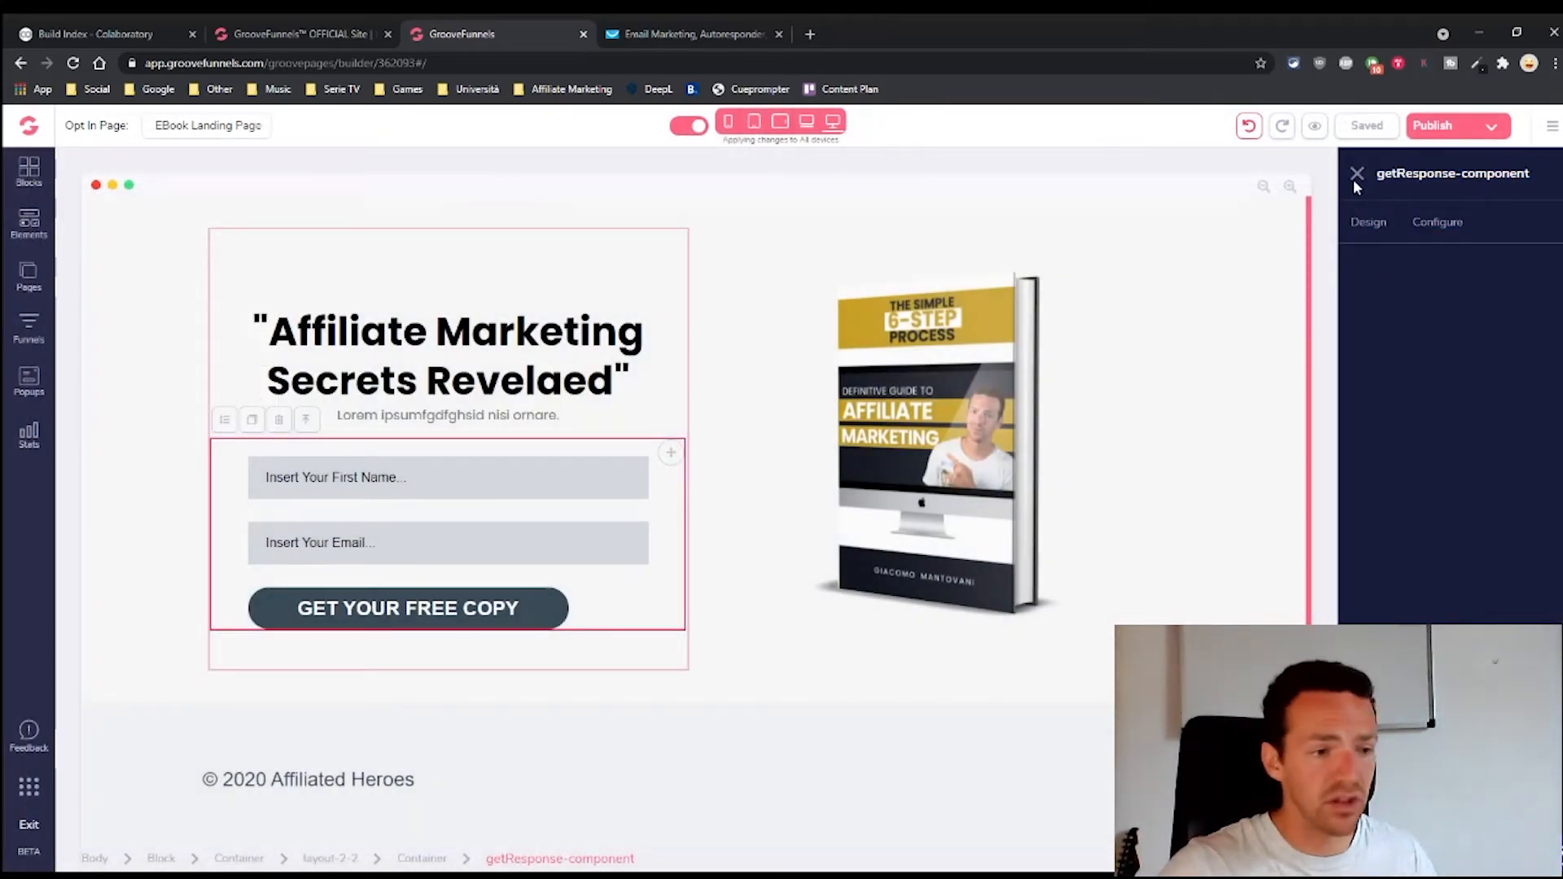
click(635, 497)
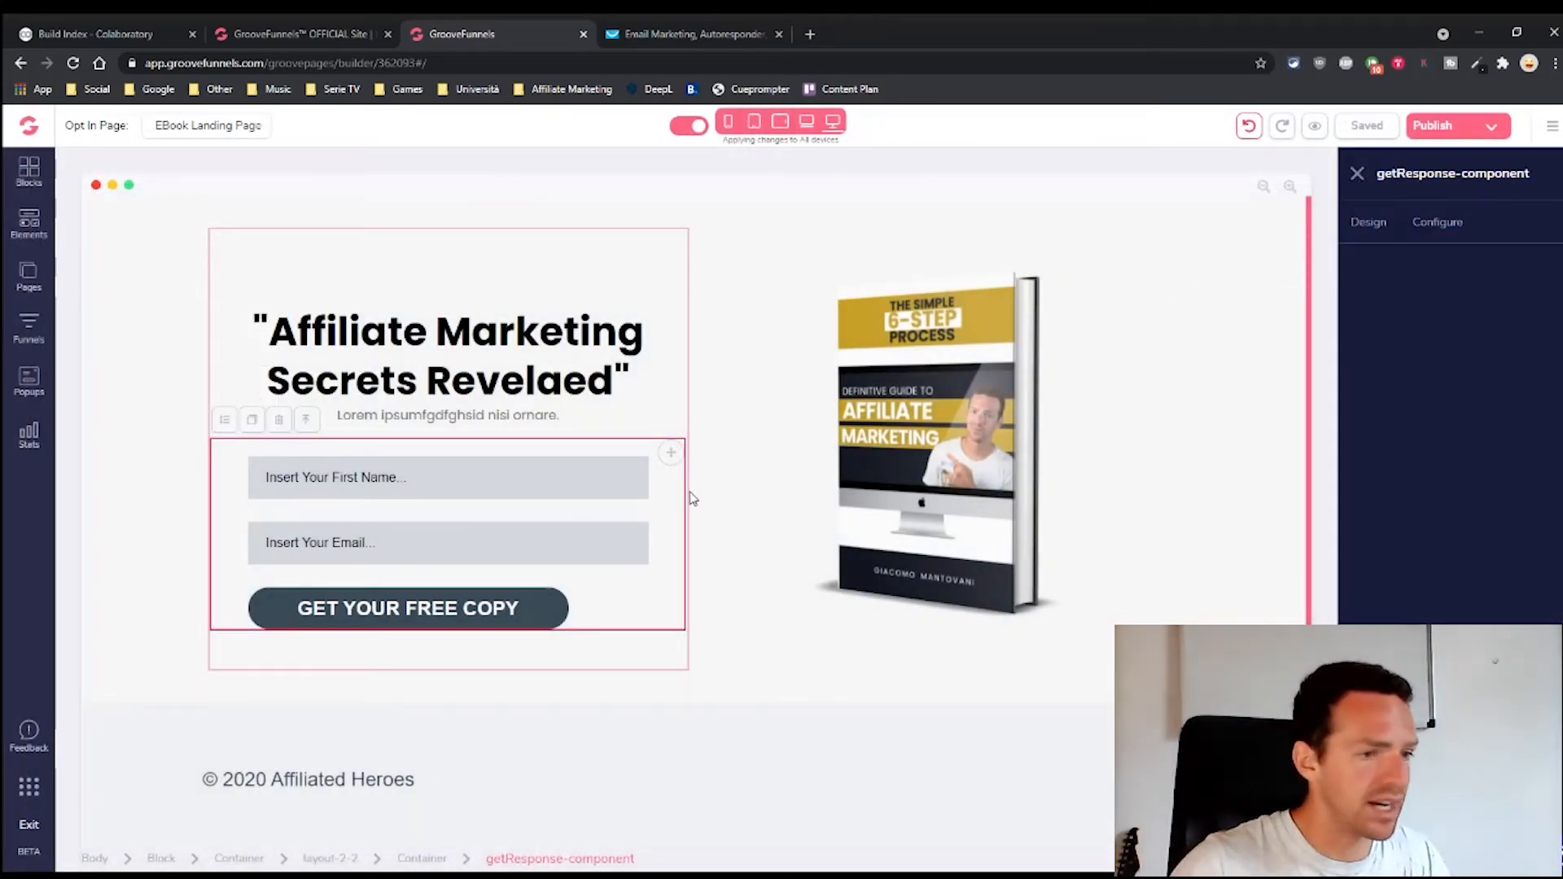
click(667, 523)
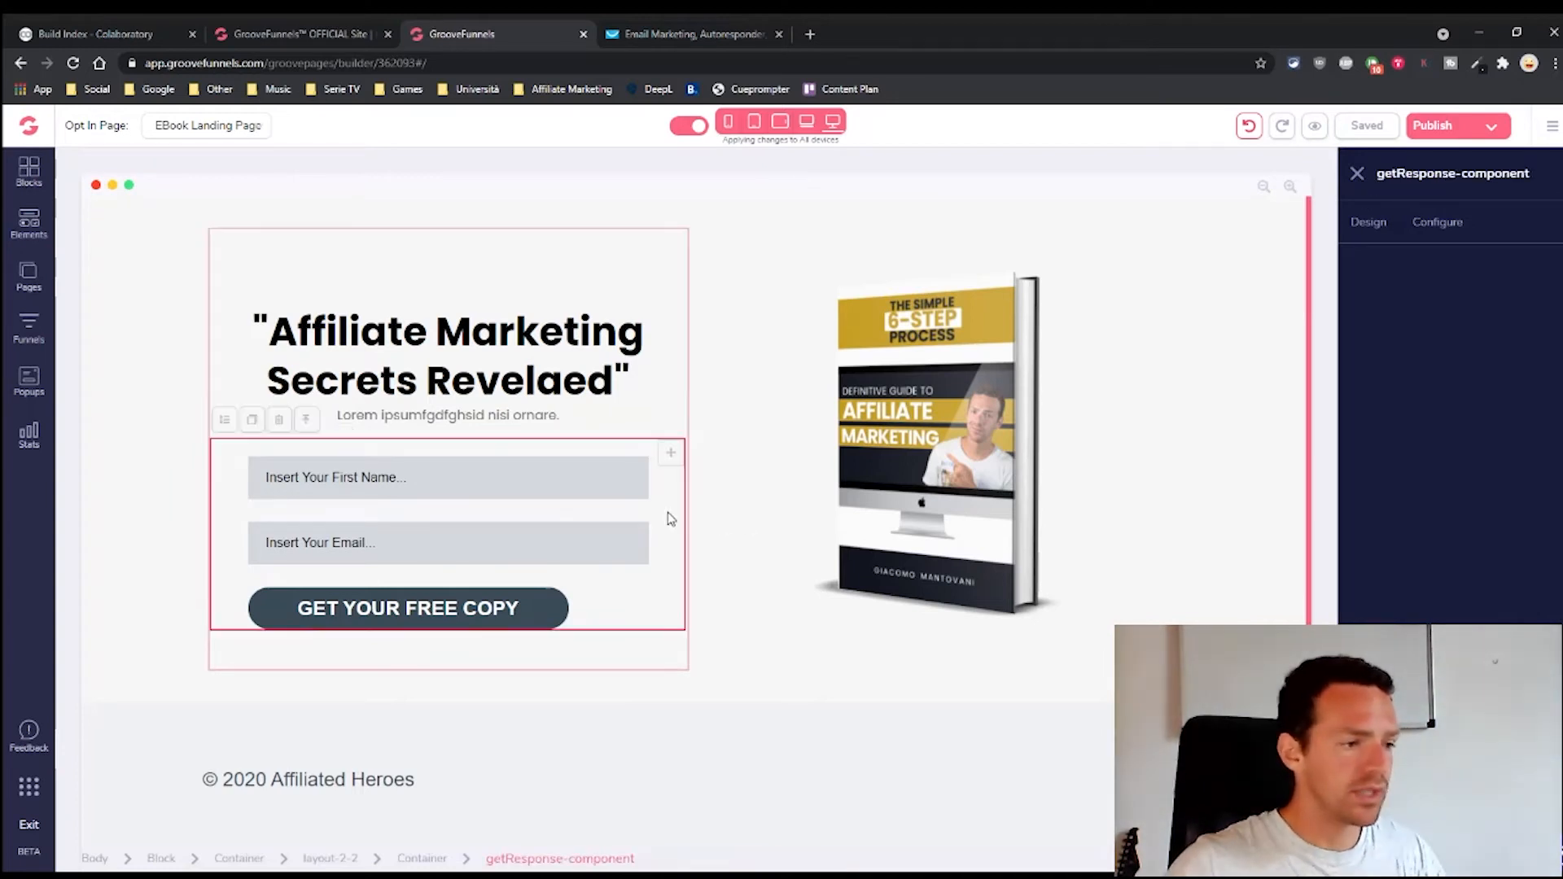
click(1453, 223)
click(1503, 306)
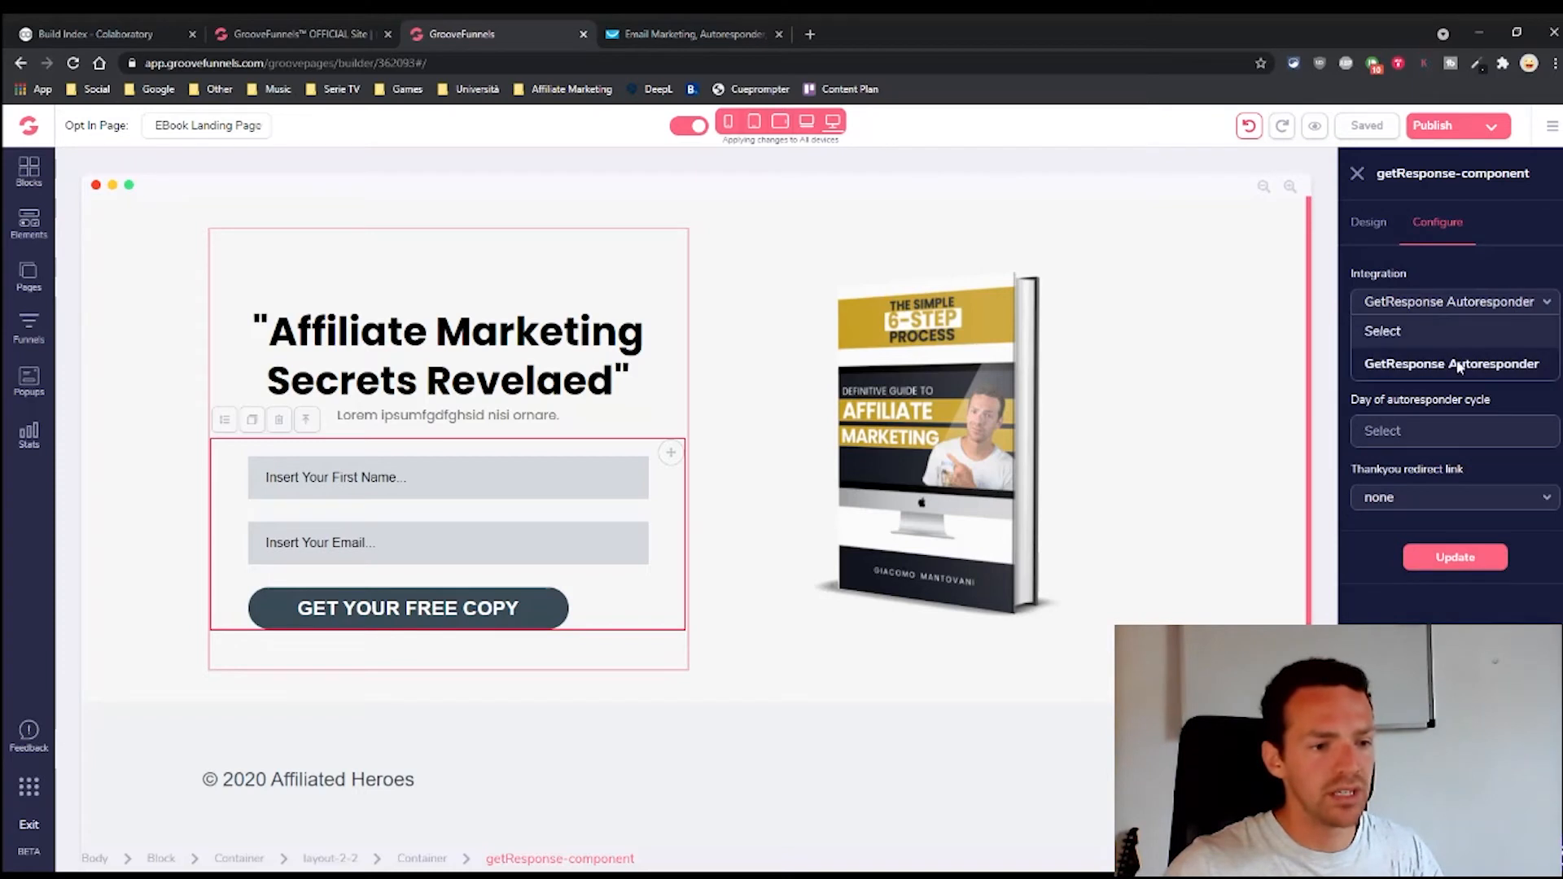
click(1395, 361)
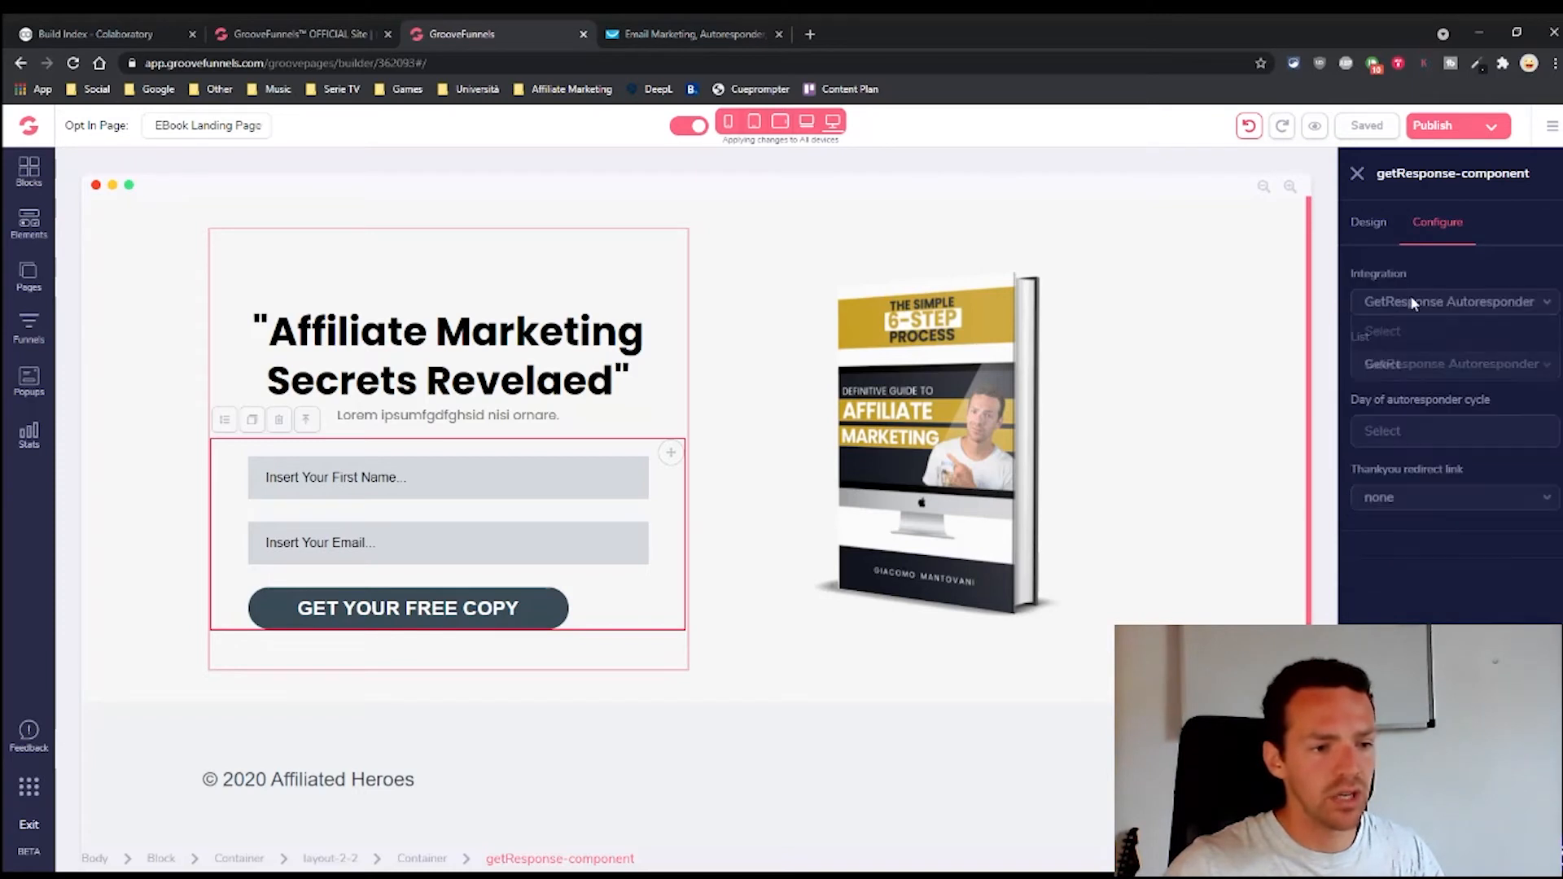
click(1425, 366)
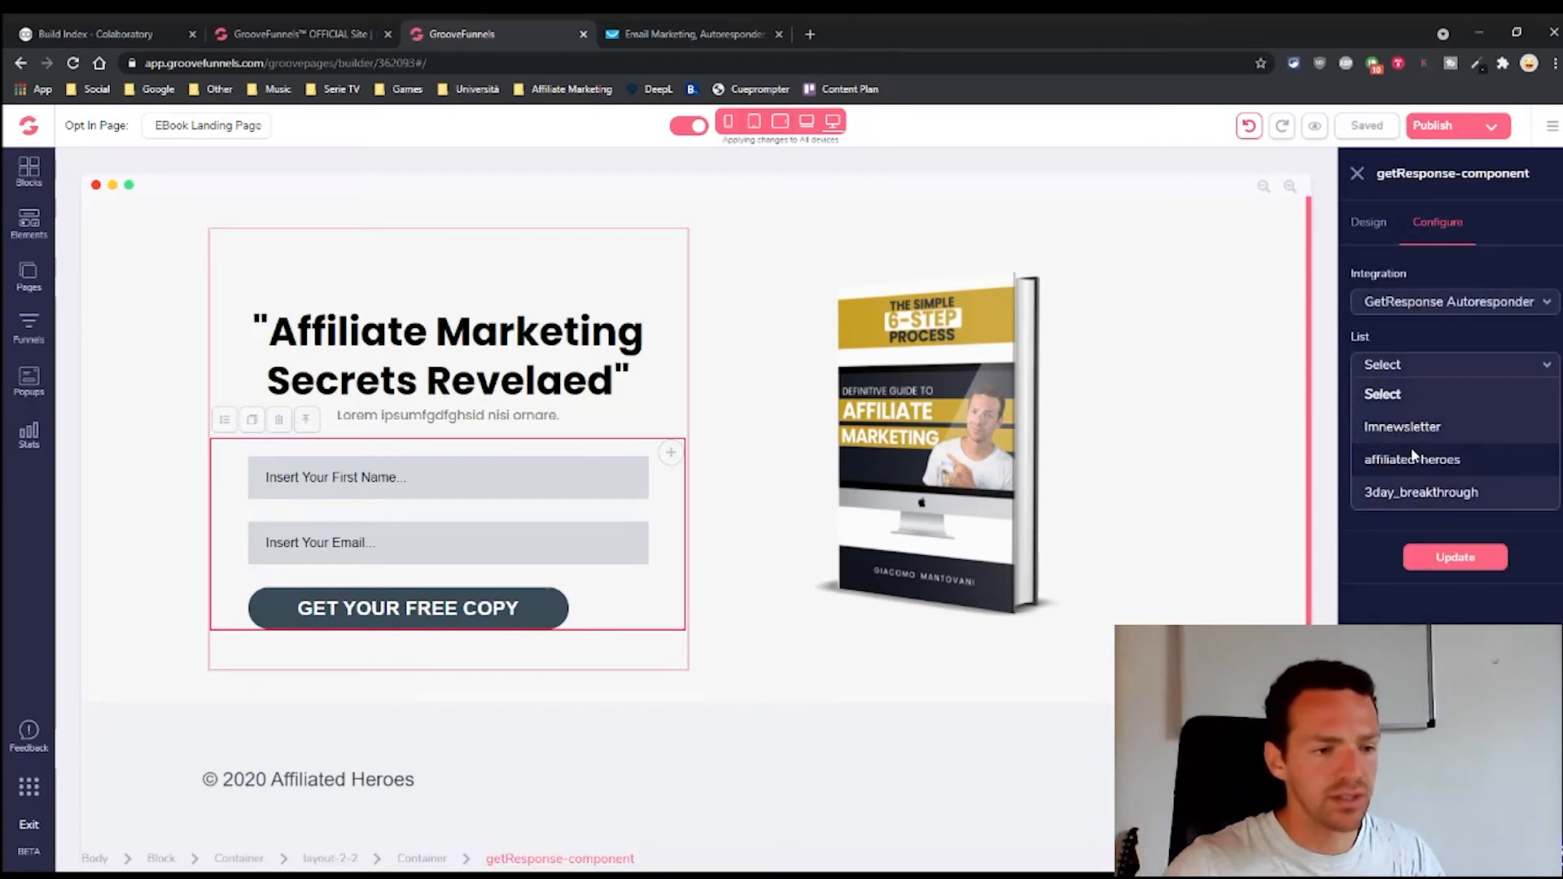
click(1394, 460)
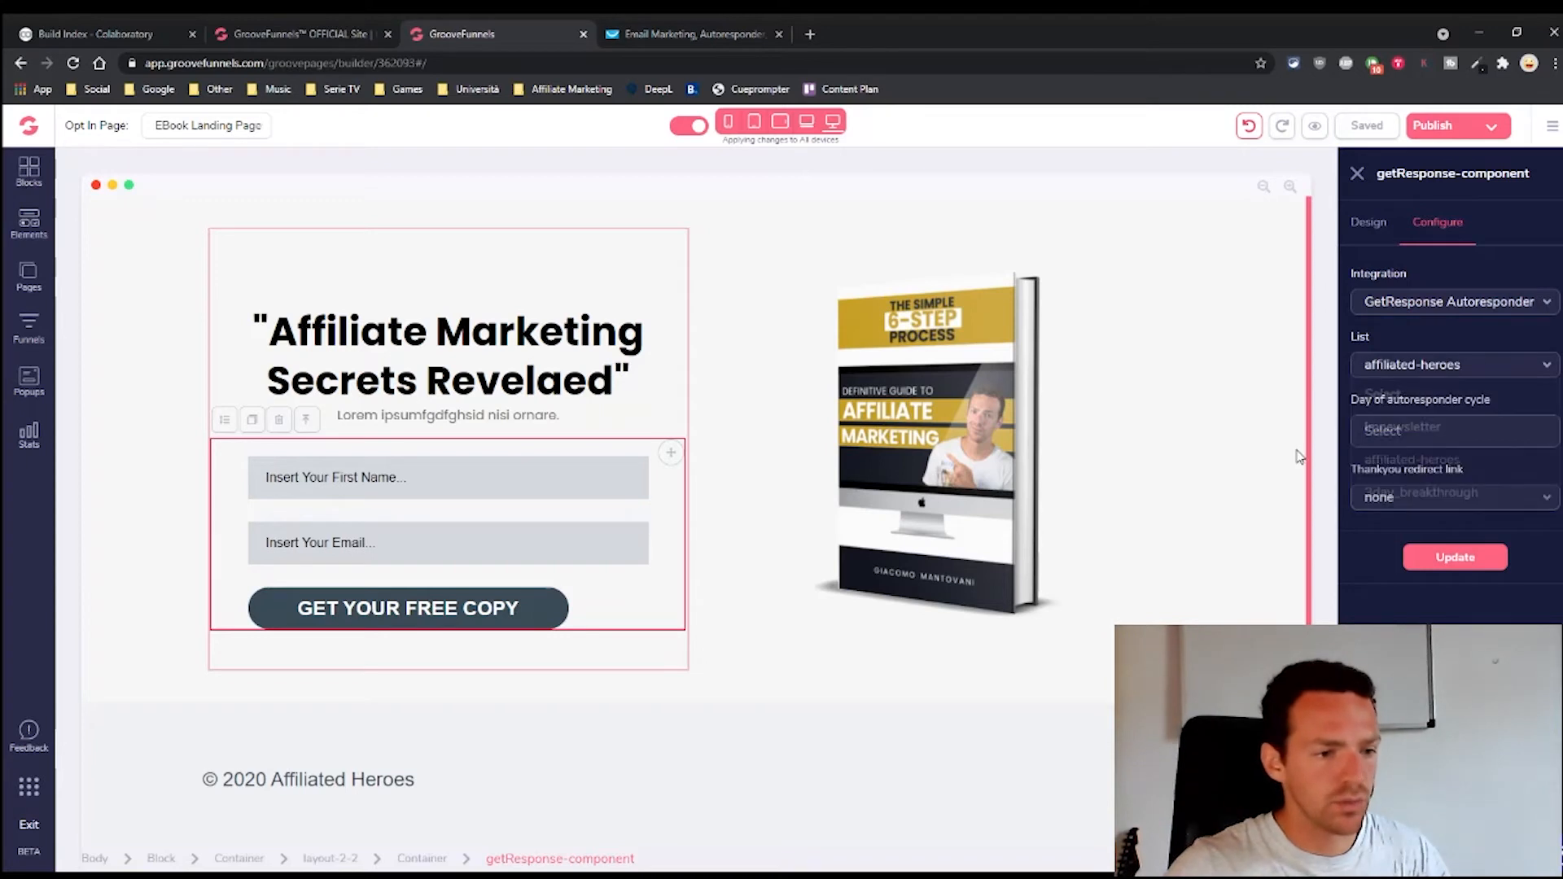
Set the autoresponder day to 0 and the thank-you redirect to URL
click(1412, 437)
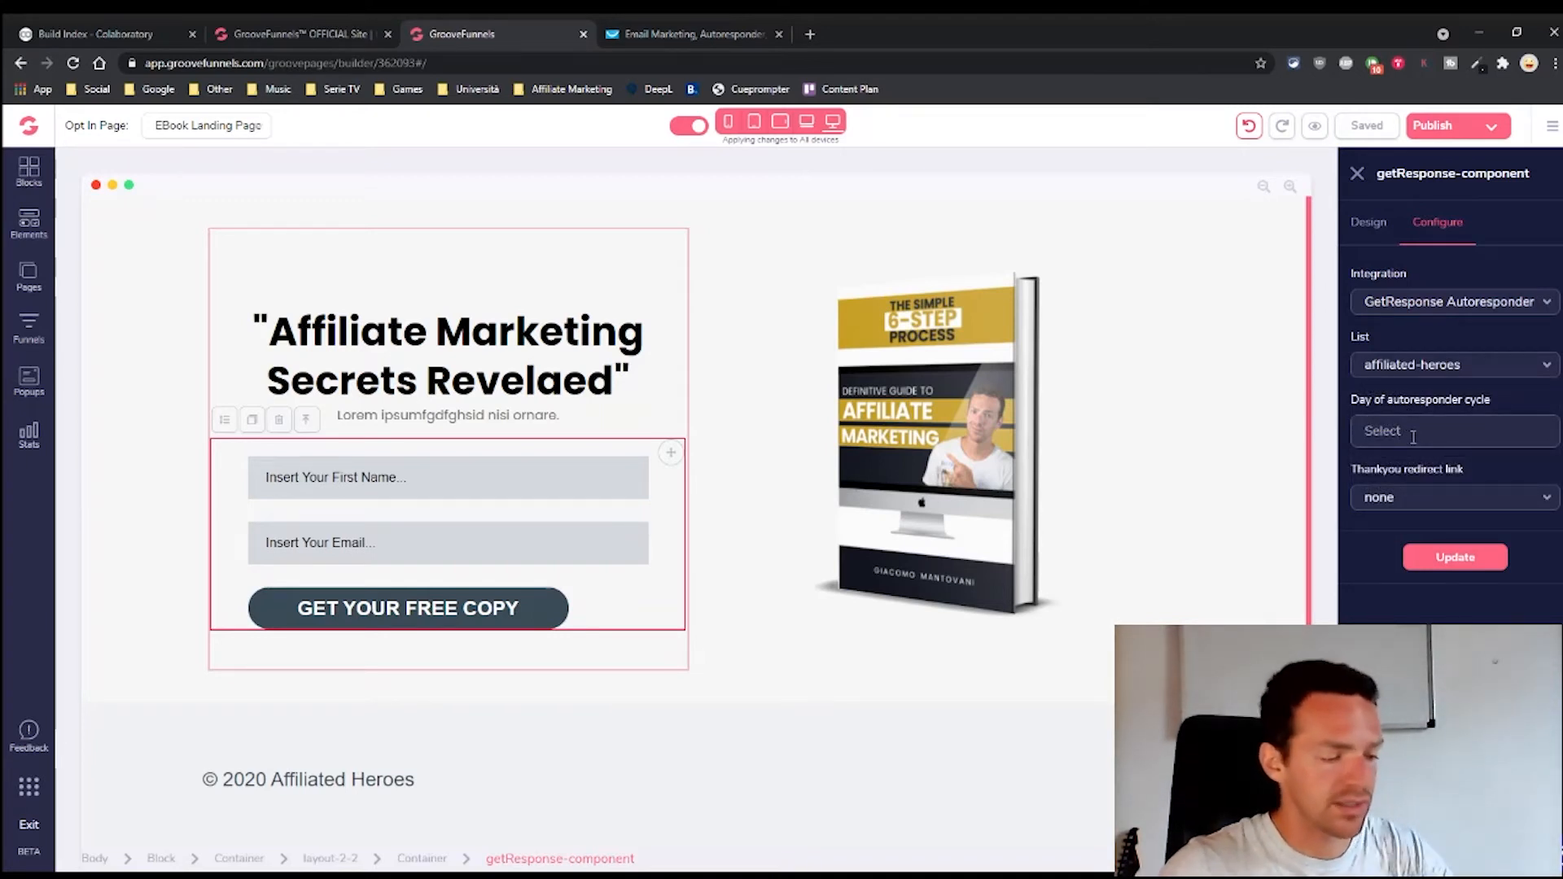
text(0)
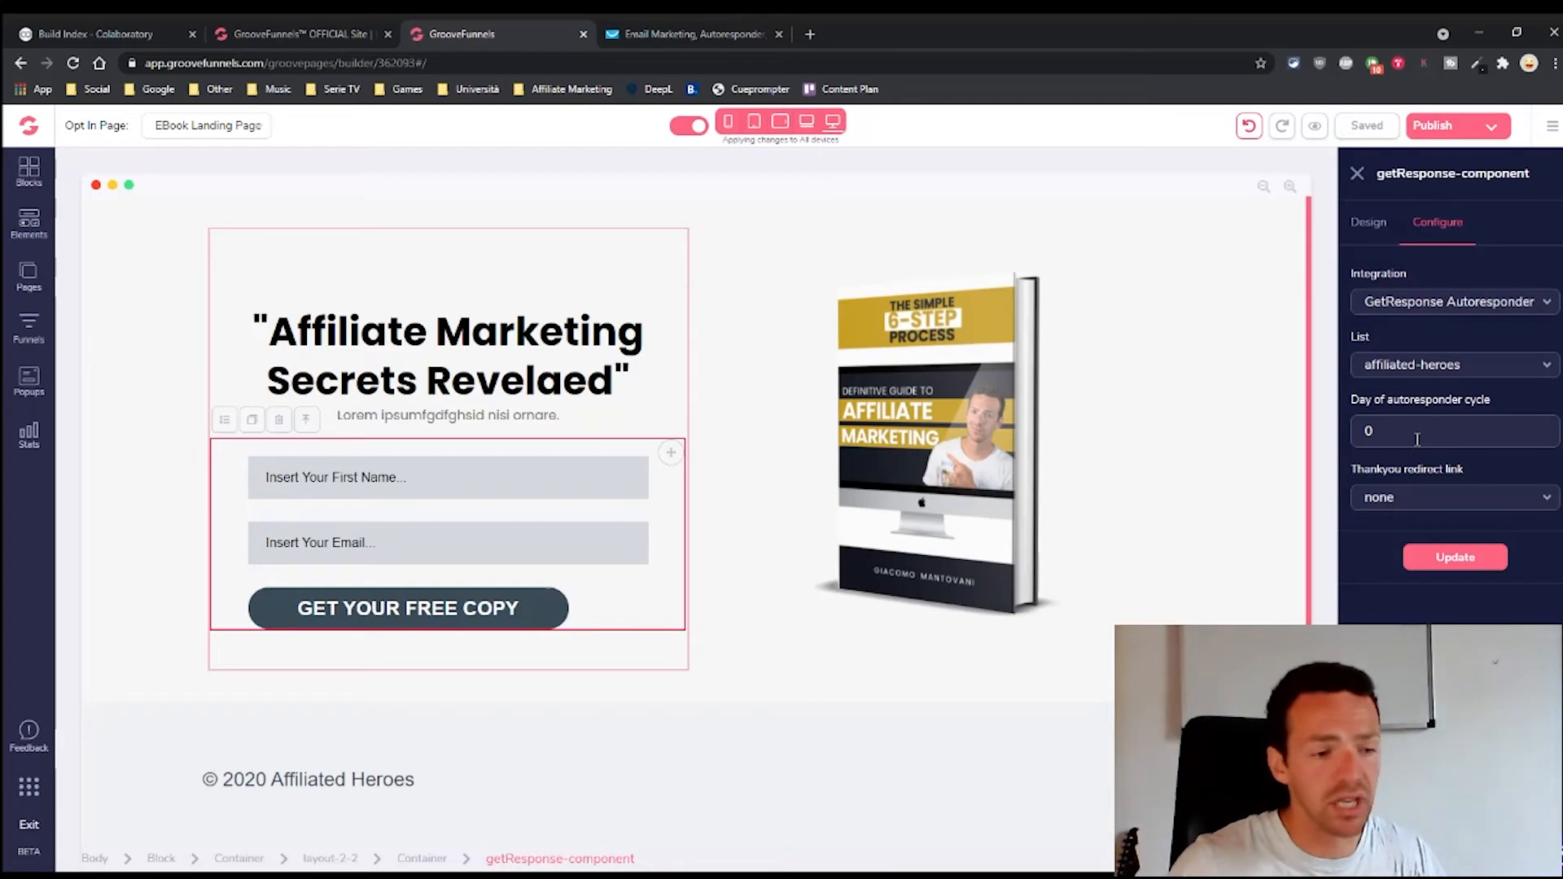
click(1411, 501)
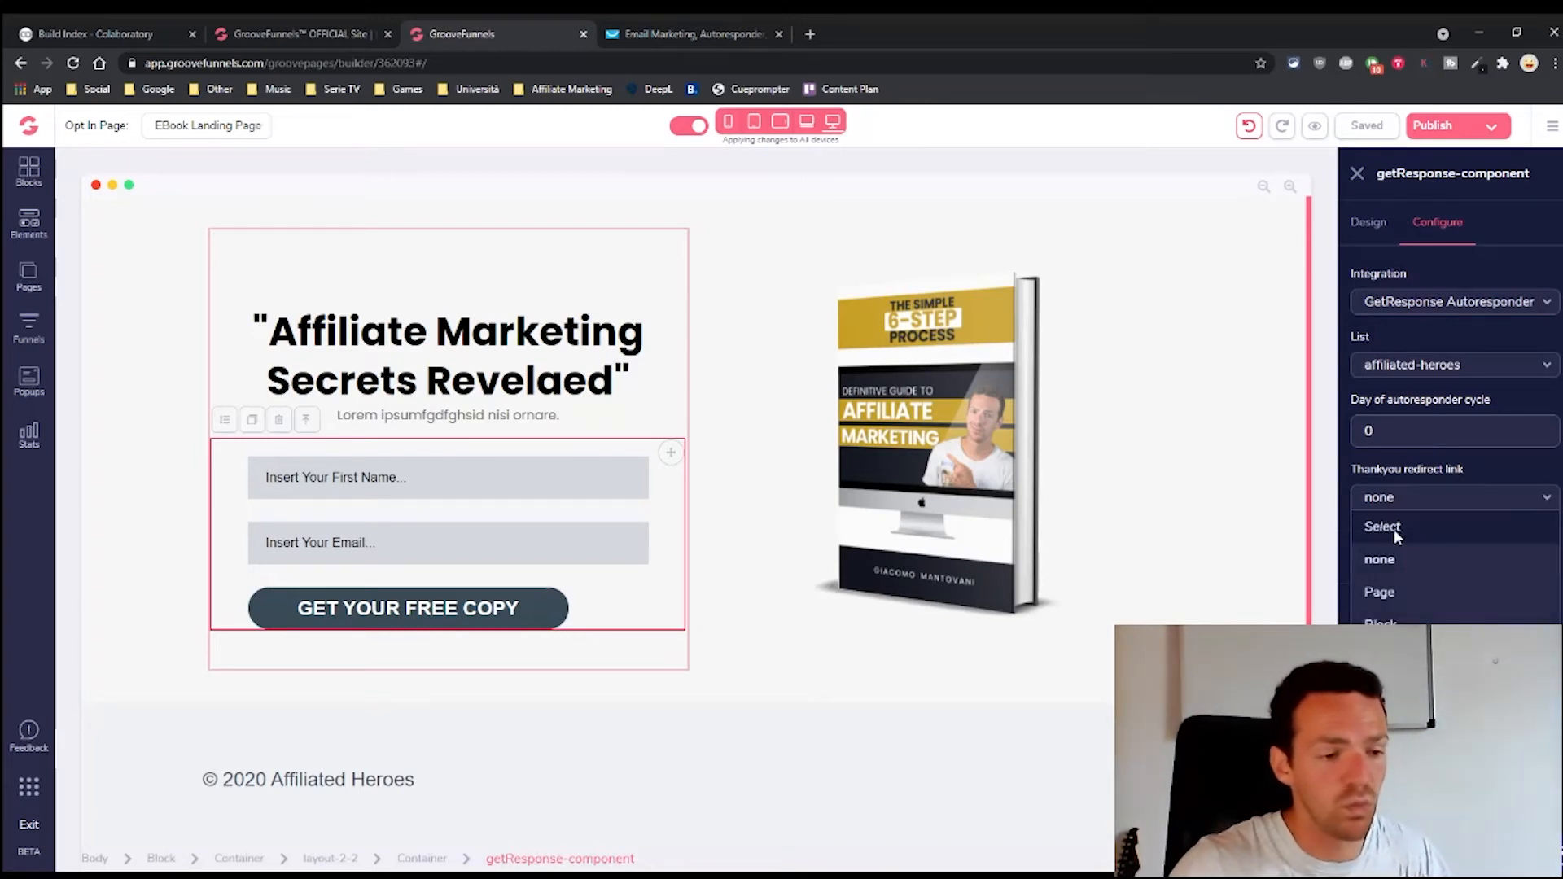
click(1401, 514)
drag(1399, 438, 1317, 447)
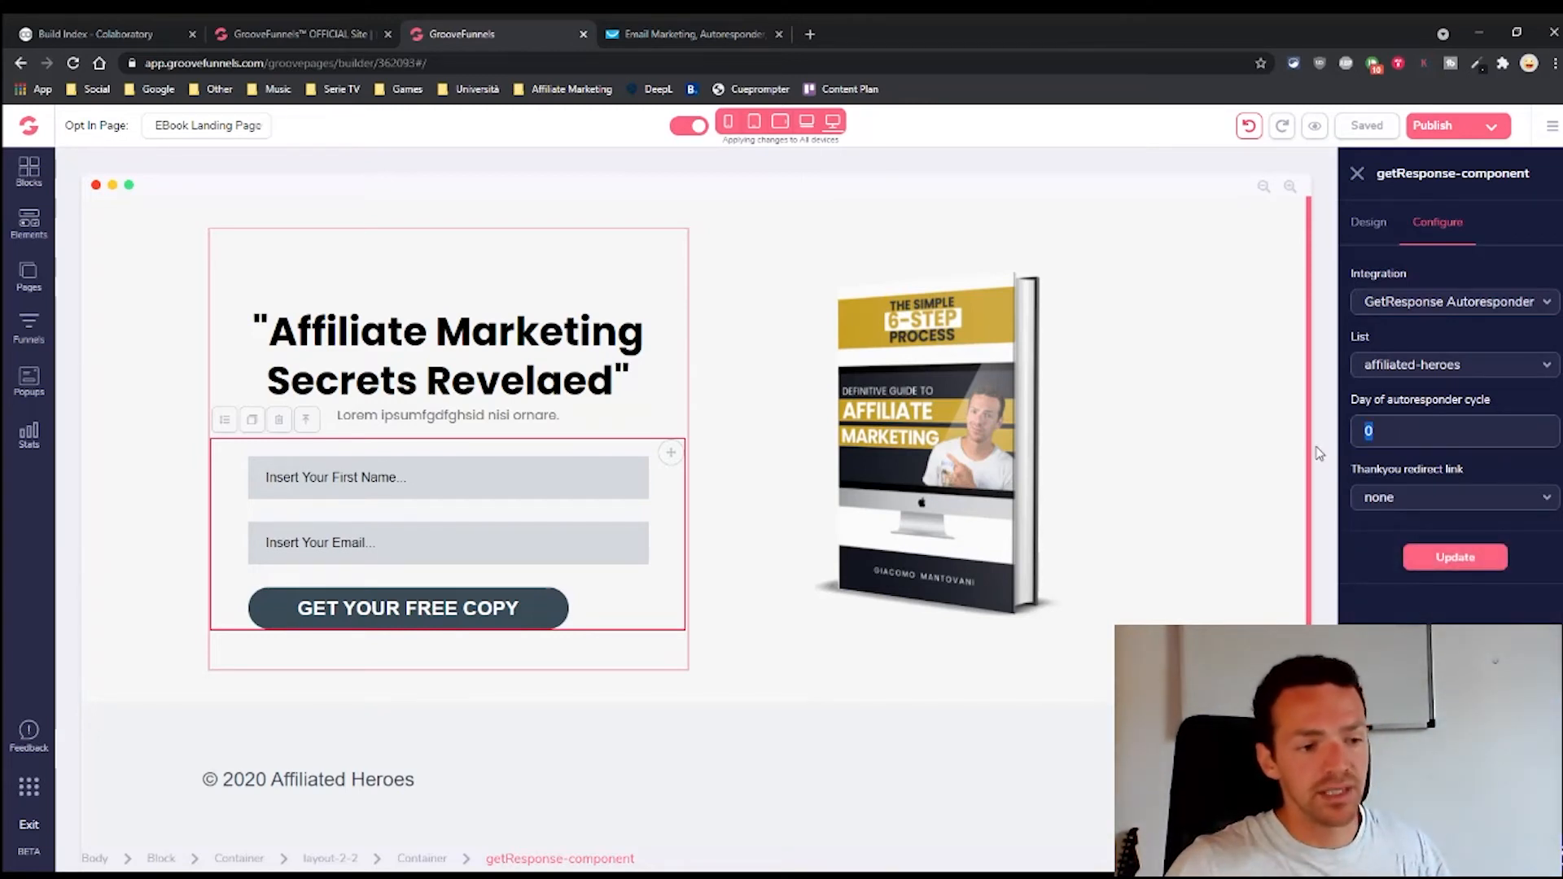
click(1395, 499)
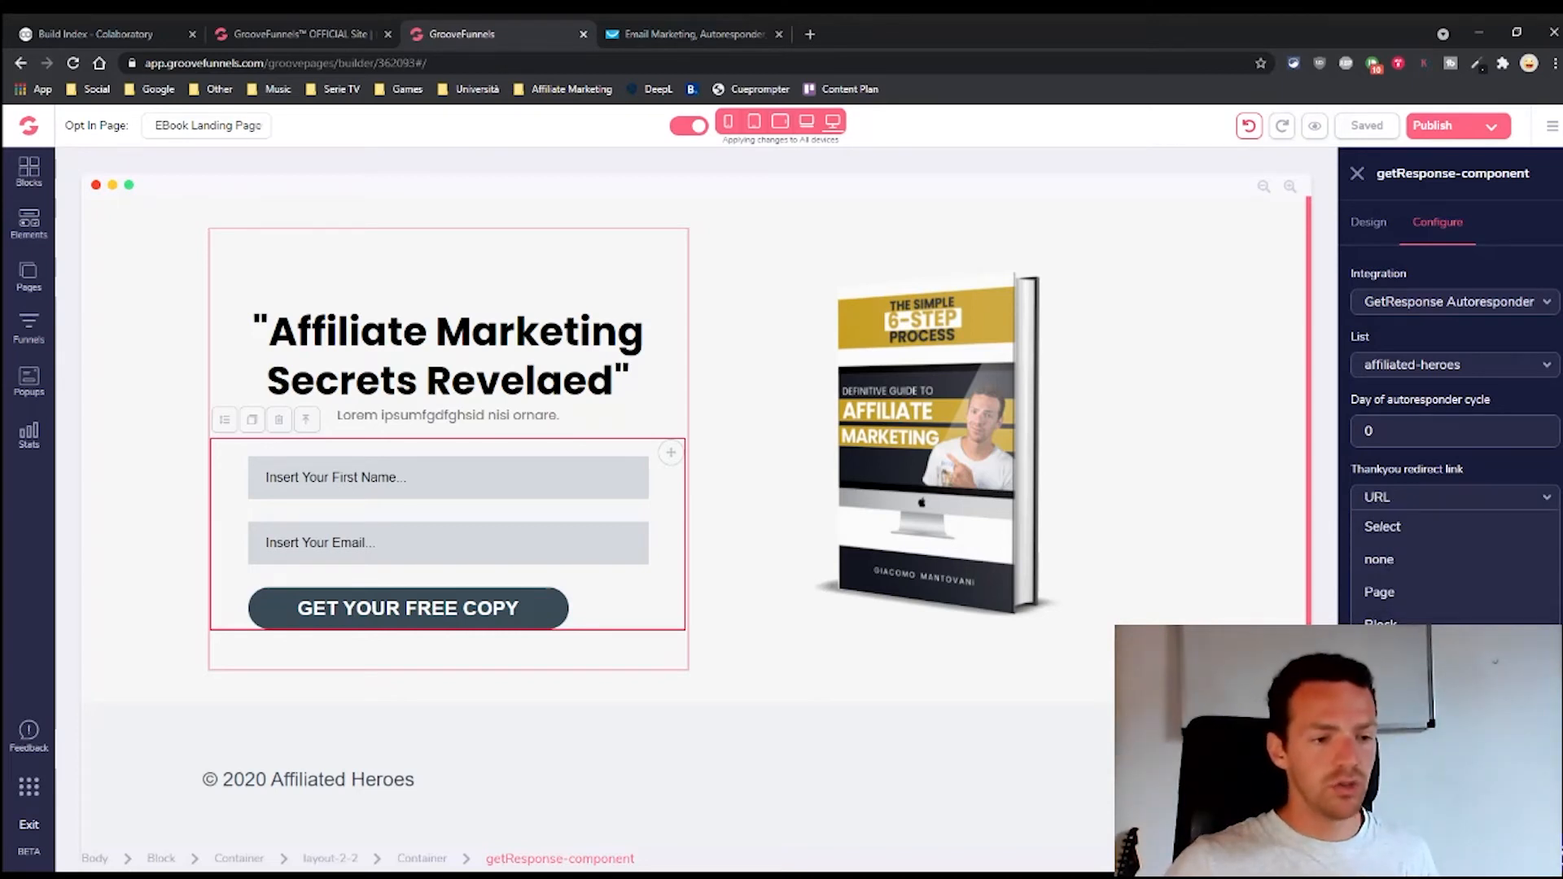
click(1388, 689)
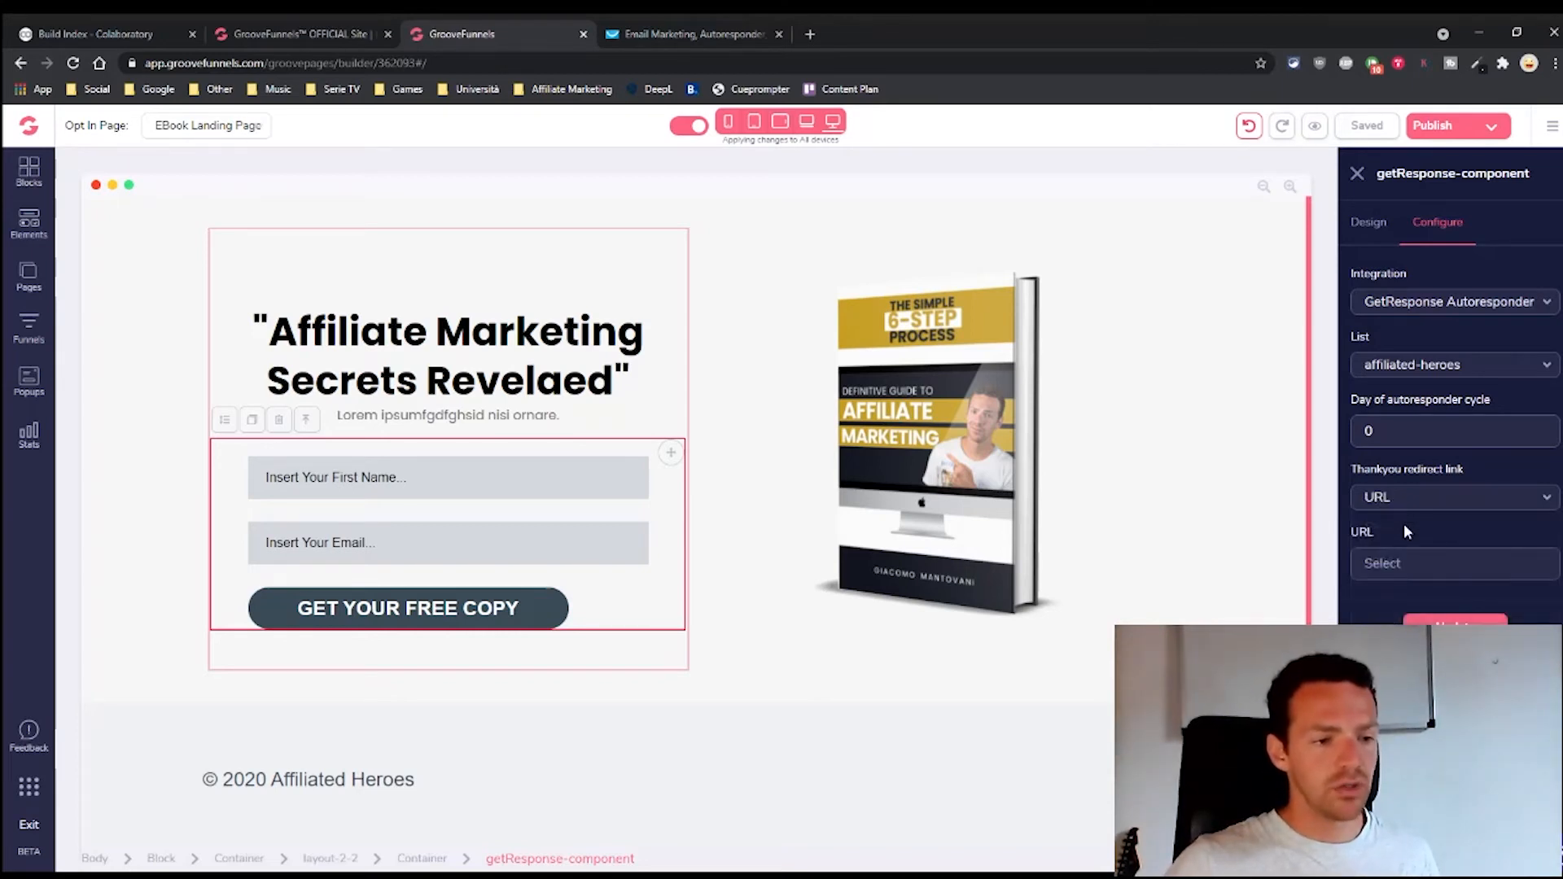
click(1395, 571)
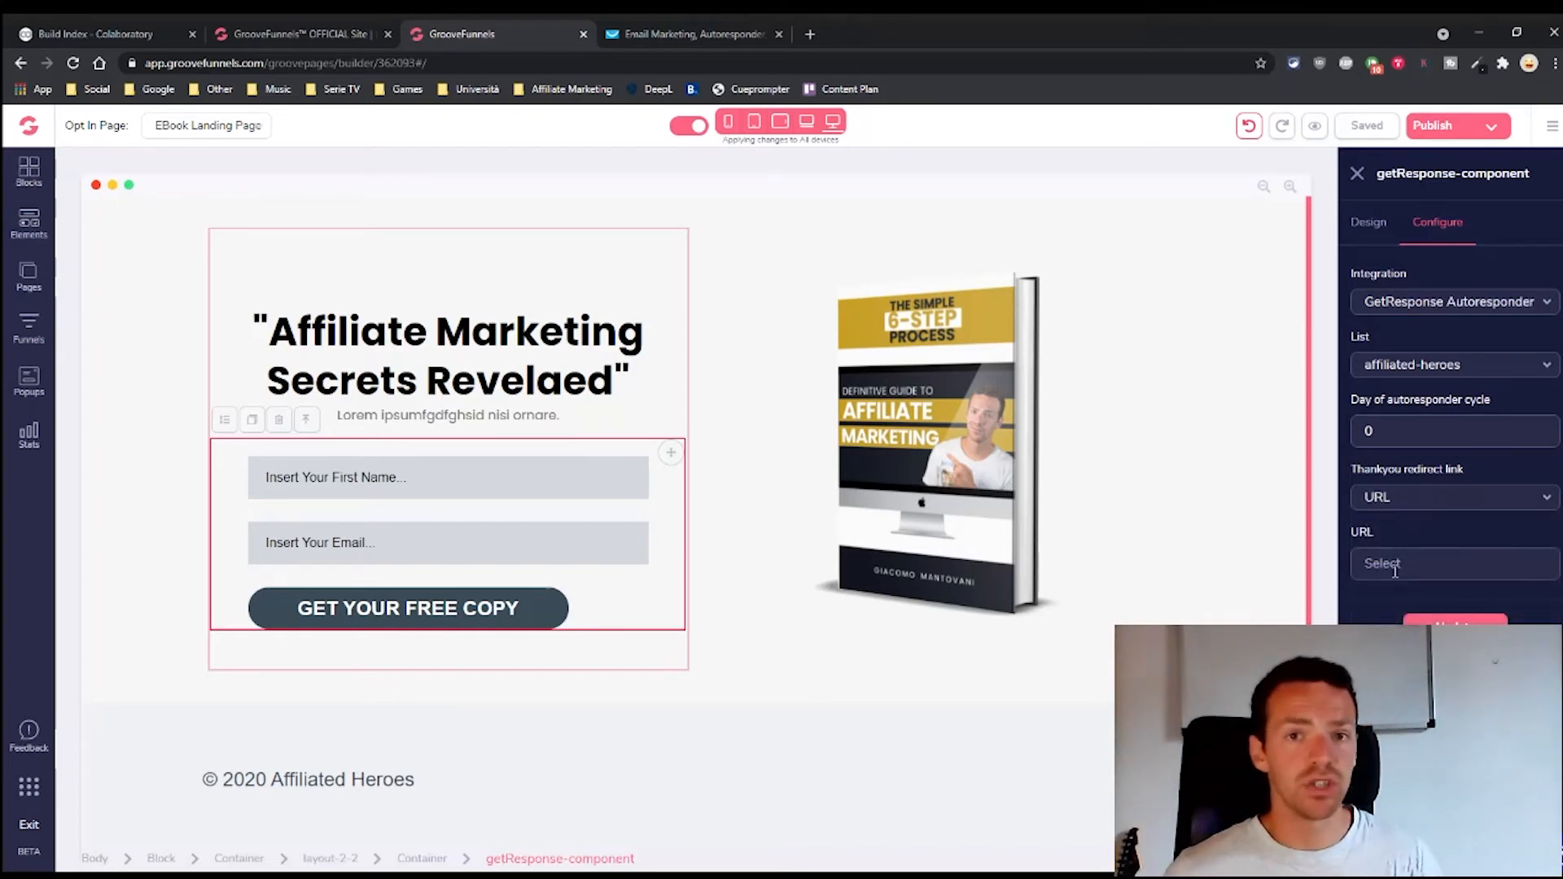
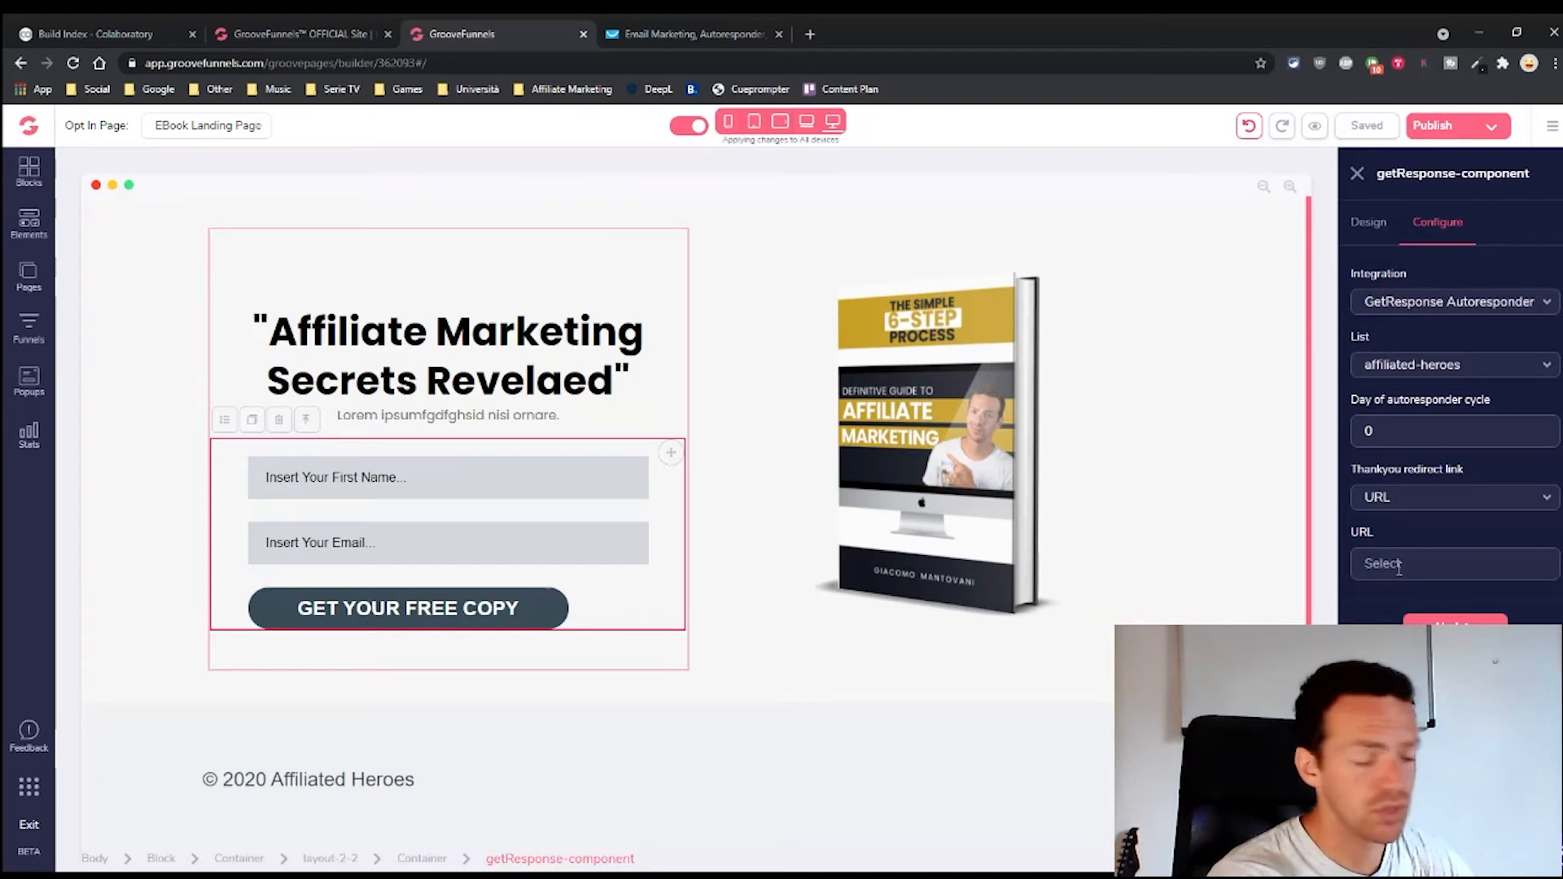
text(ww)
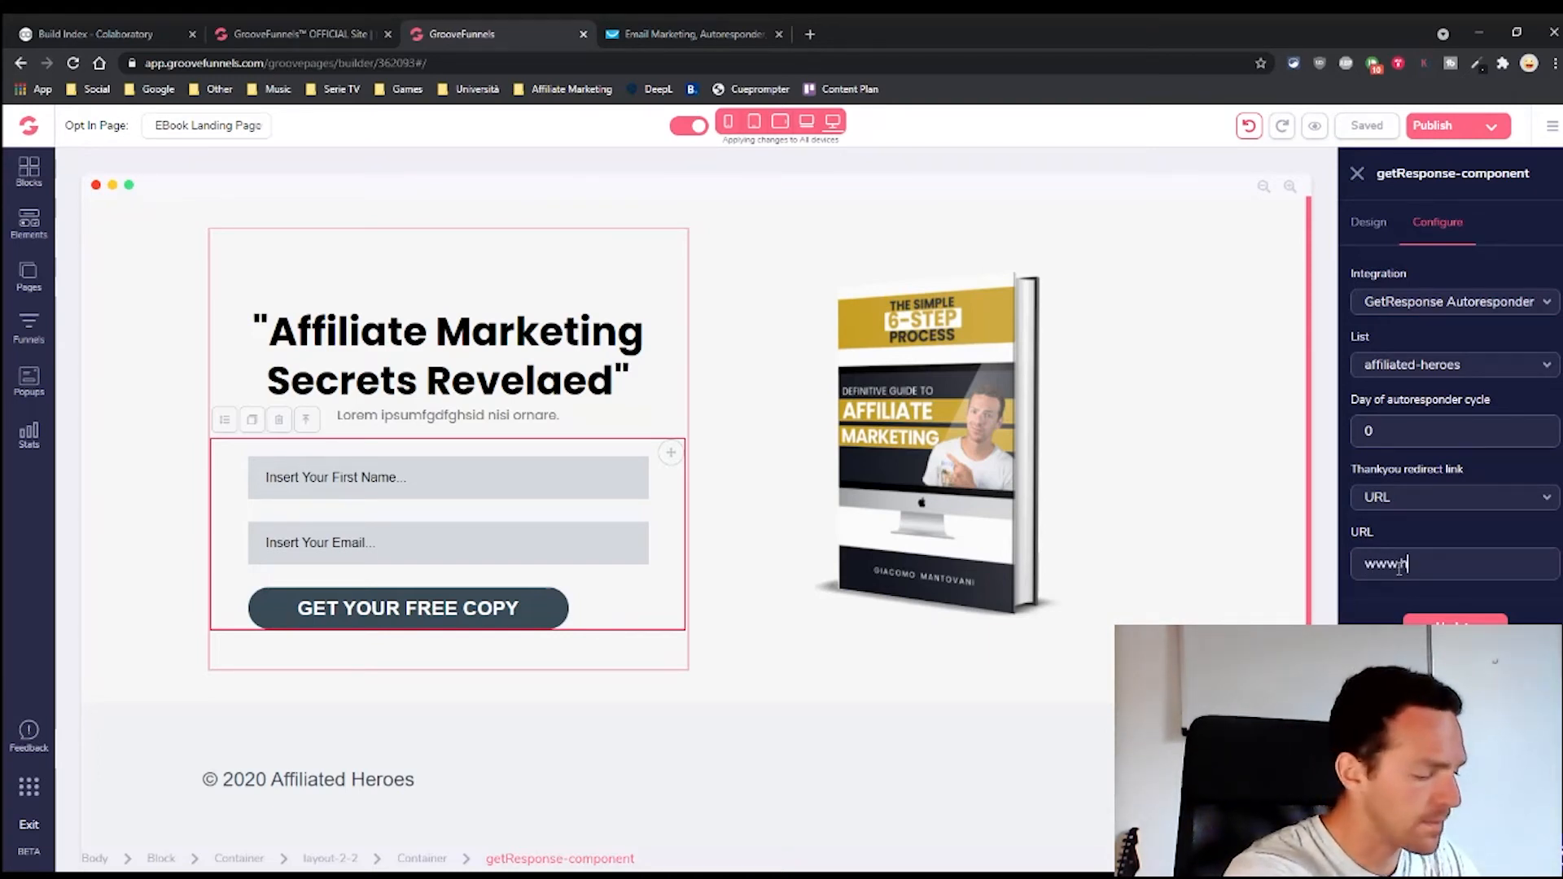
text(w.affiliated)
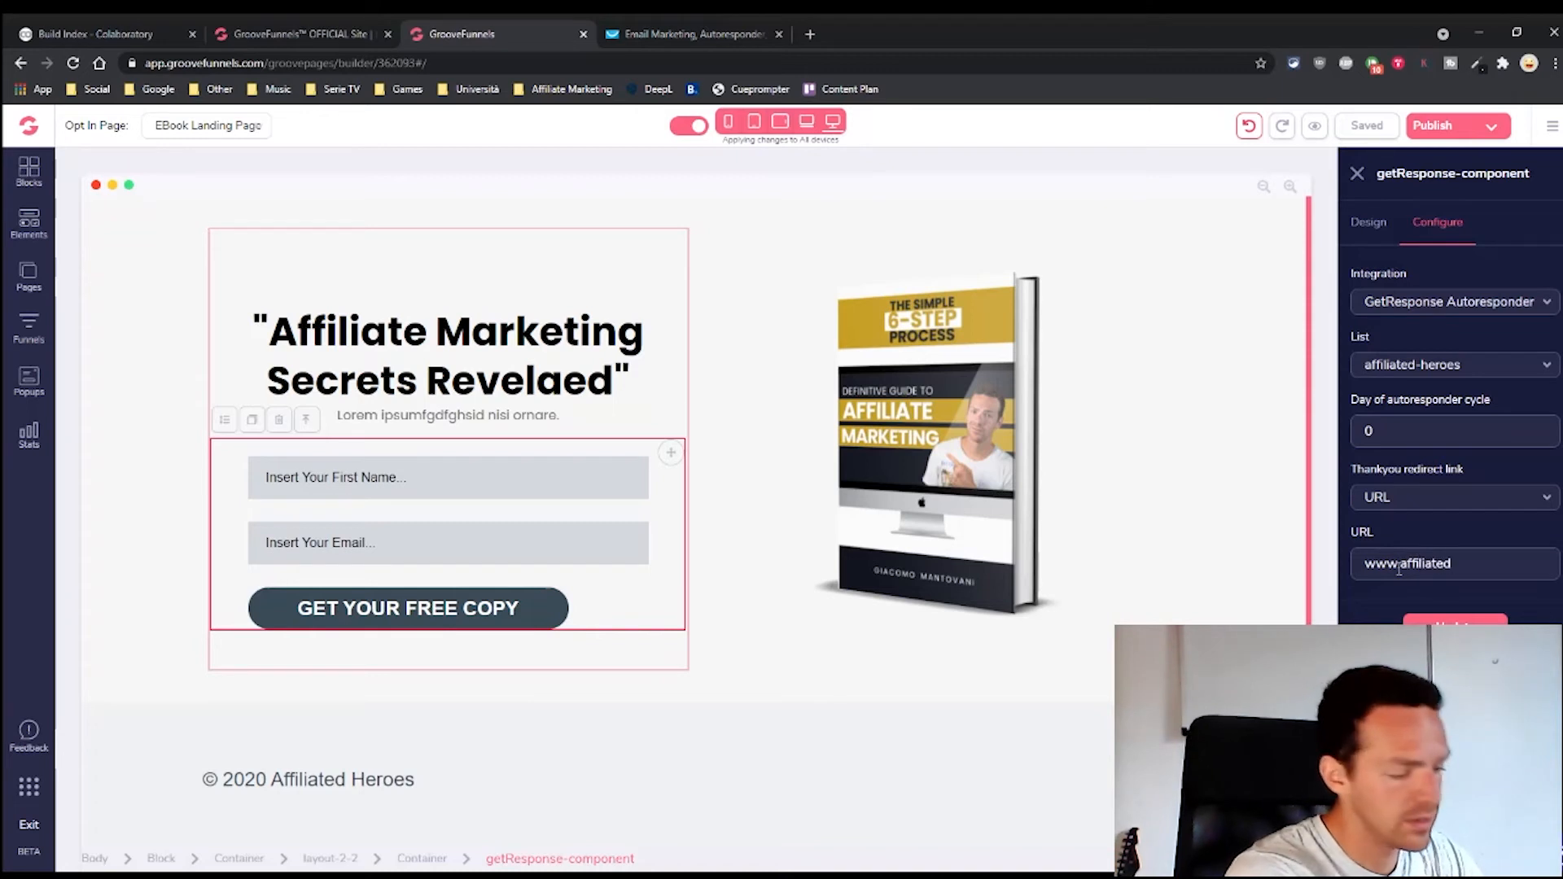
text(-h)
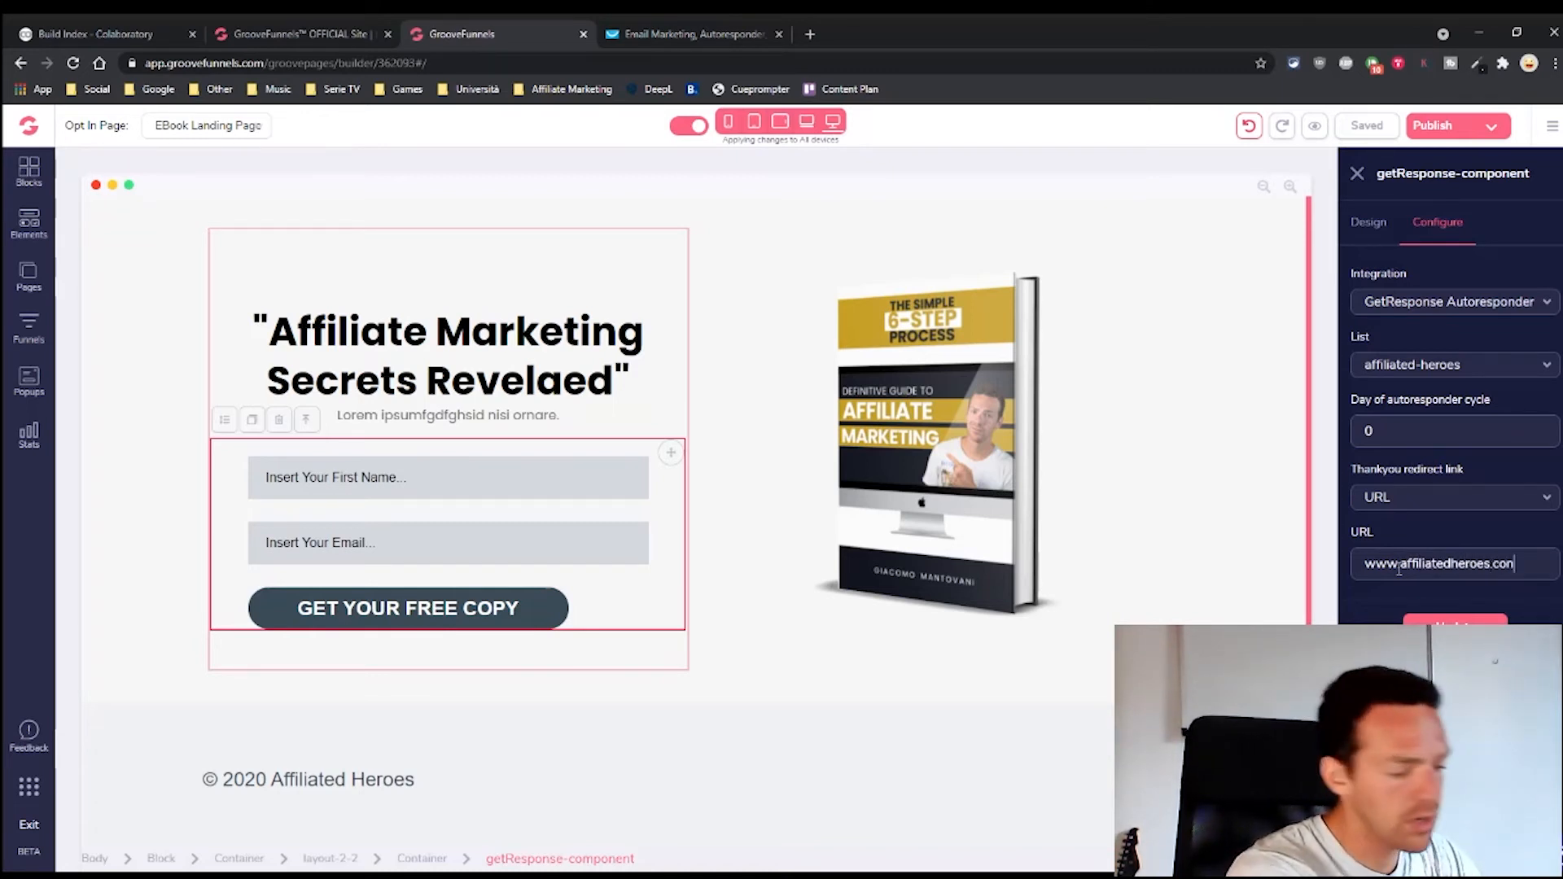
text(/thank-you)
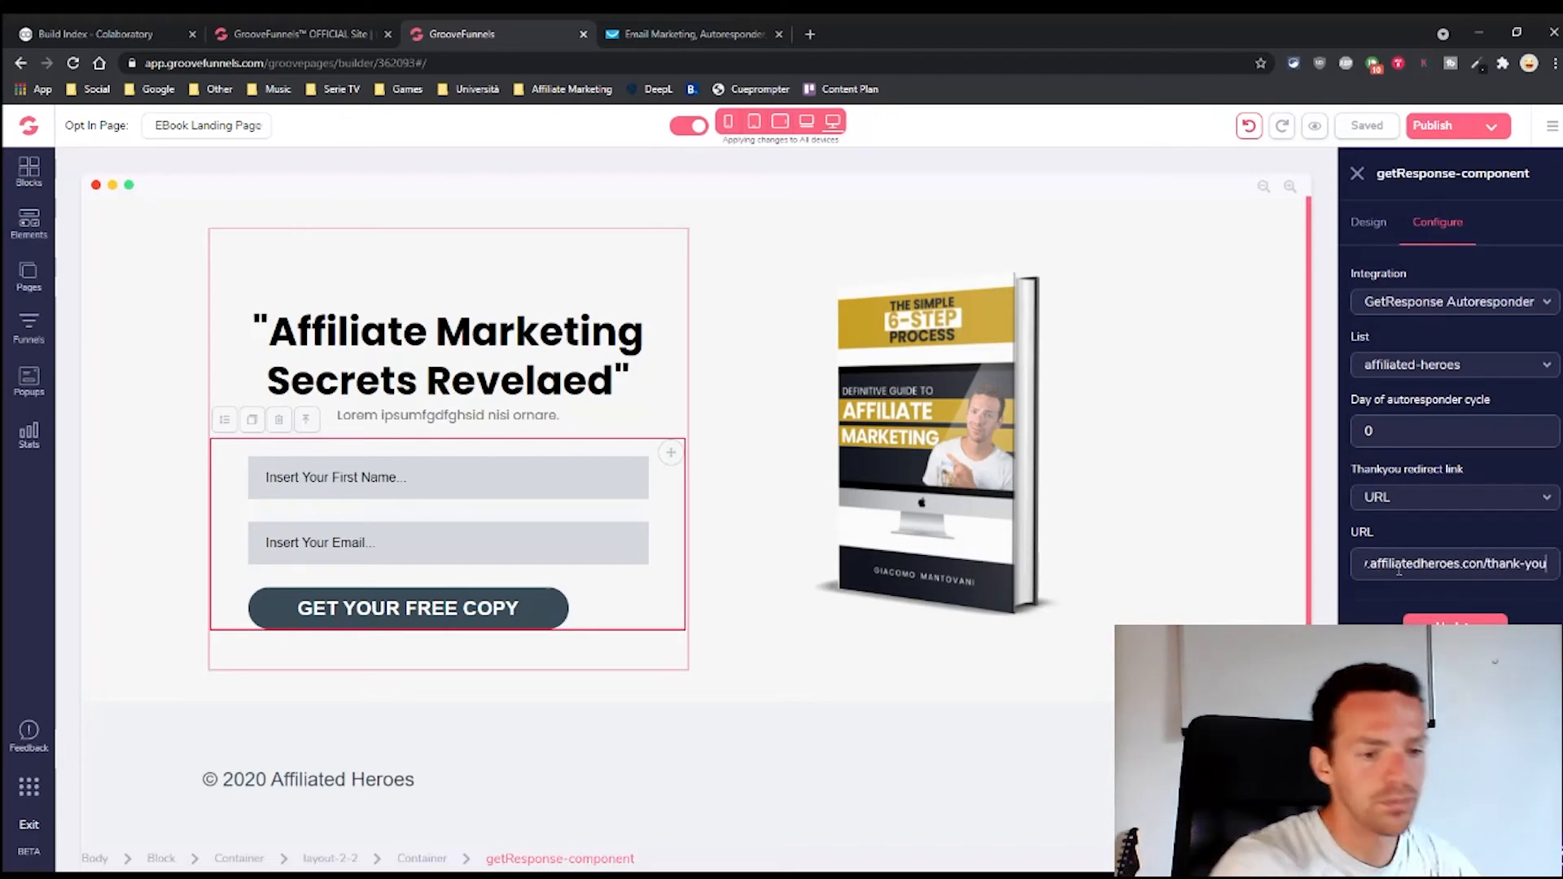
drag(1439, 570, 1532, 571)
click(1532, 571)
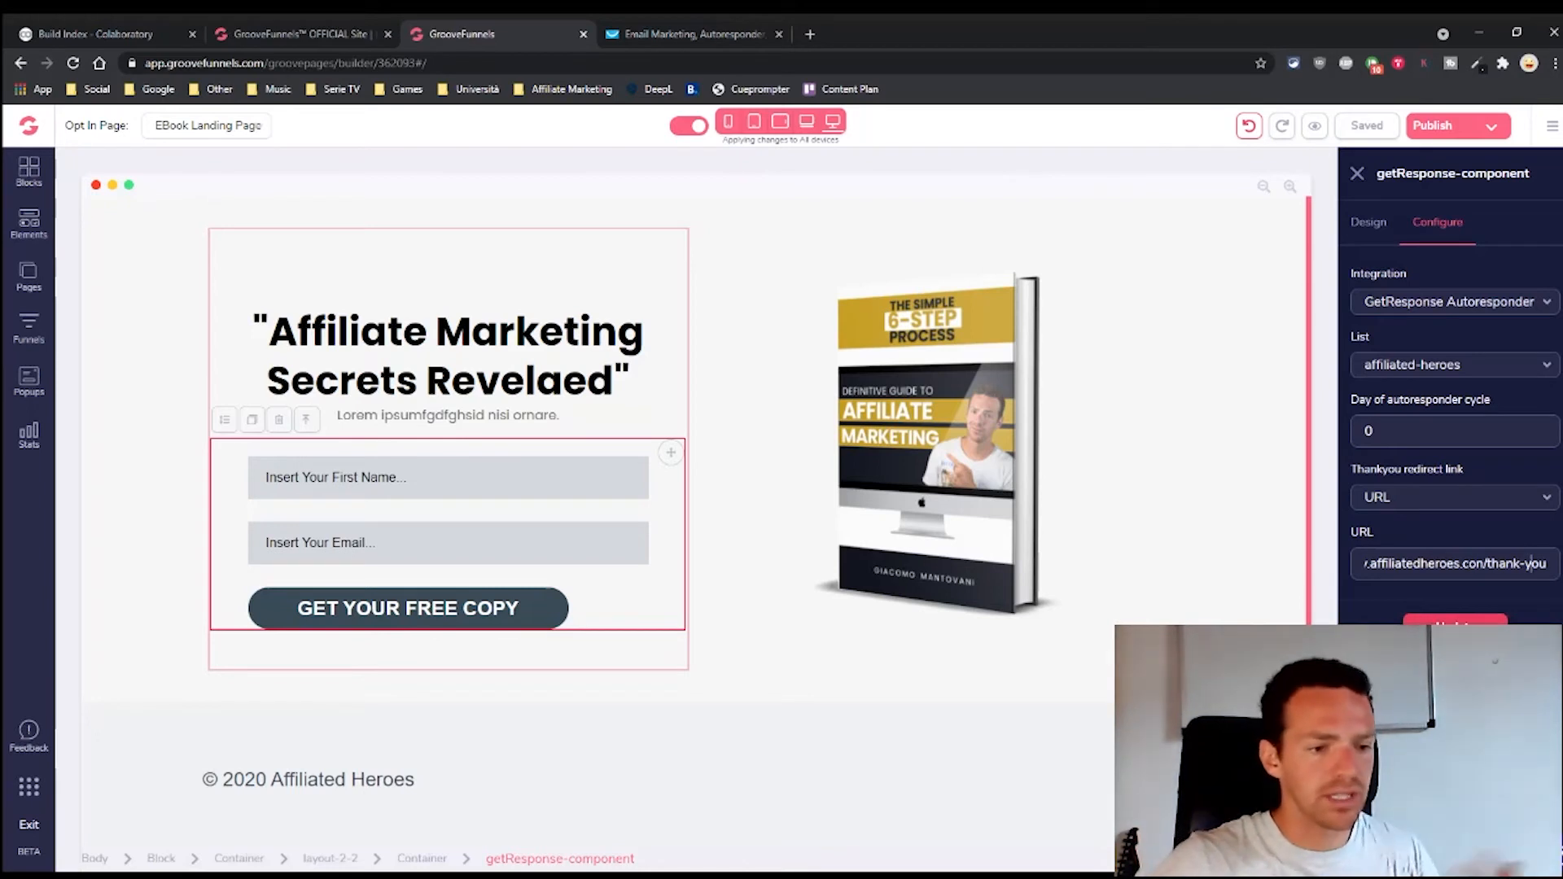
click(1456, 629)
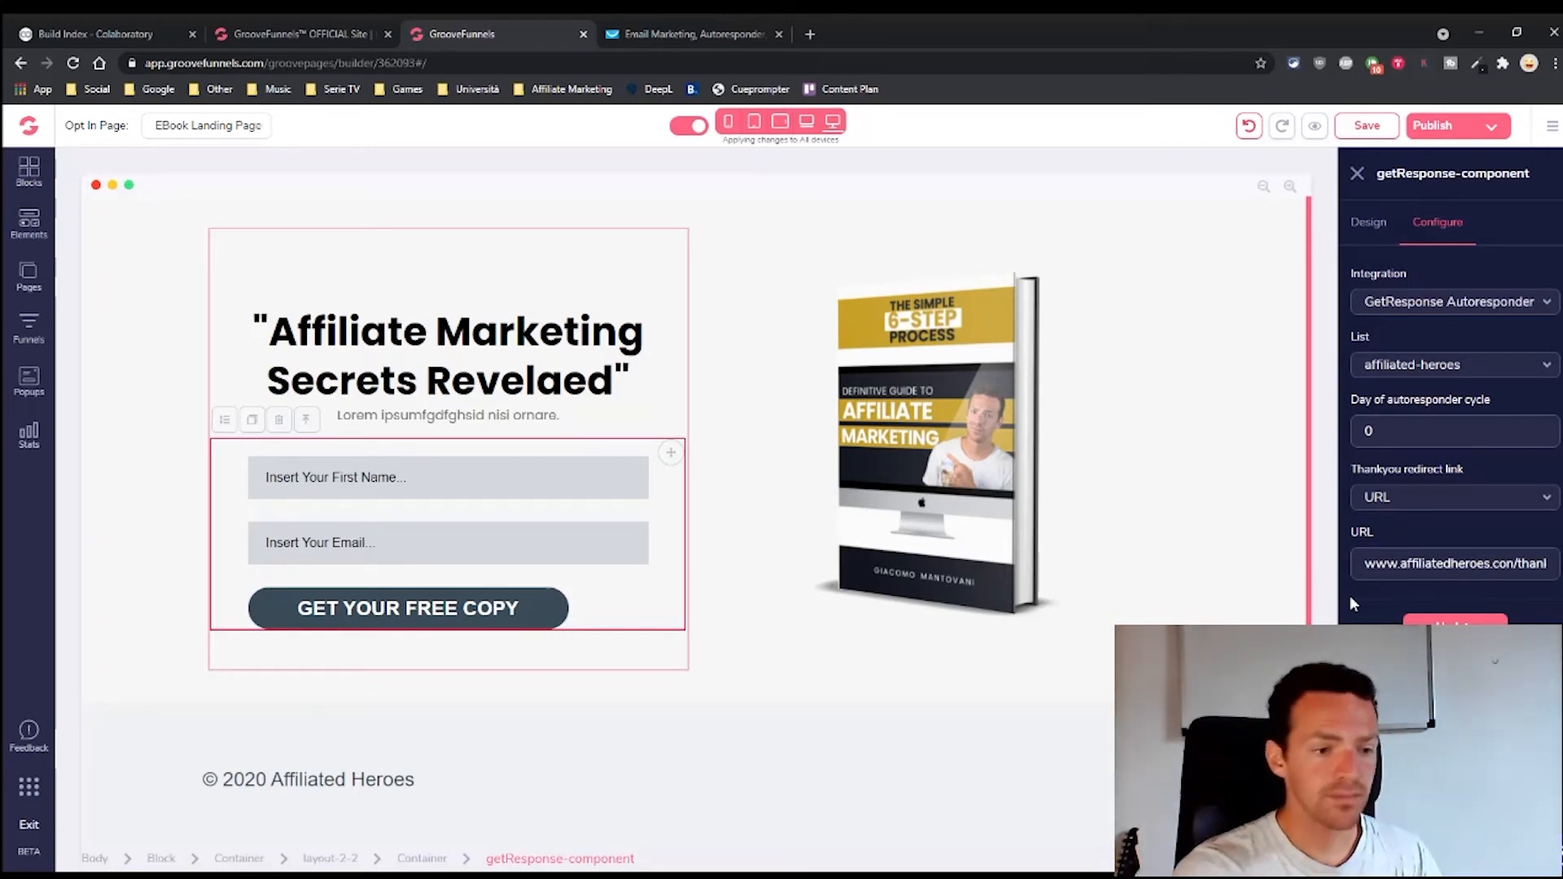
Check the end of the redirect address, then select the whole page block
drag(1365, 565, 1554, 569)
click(1456, 569)
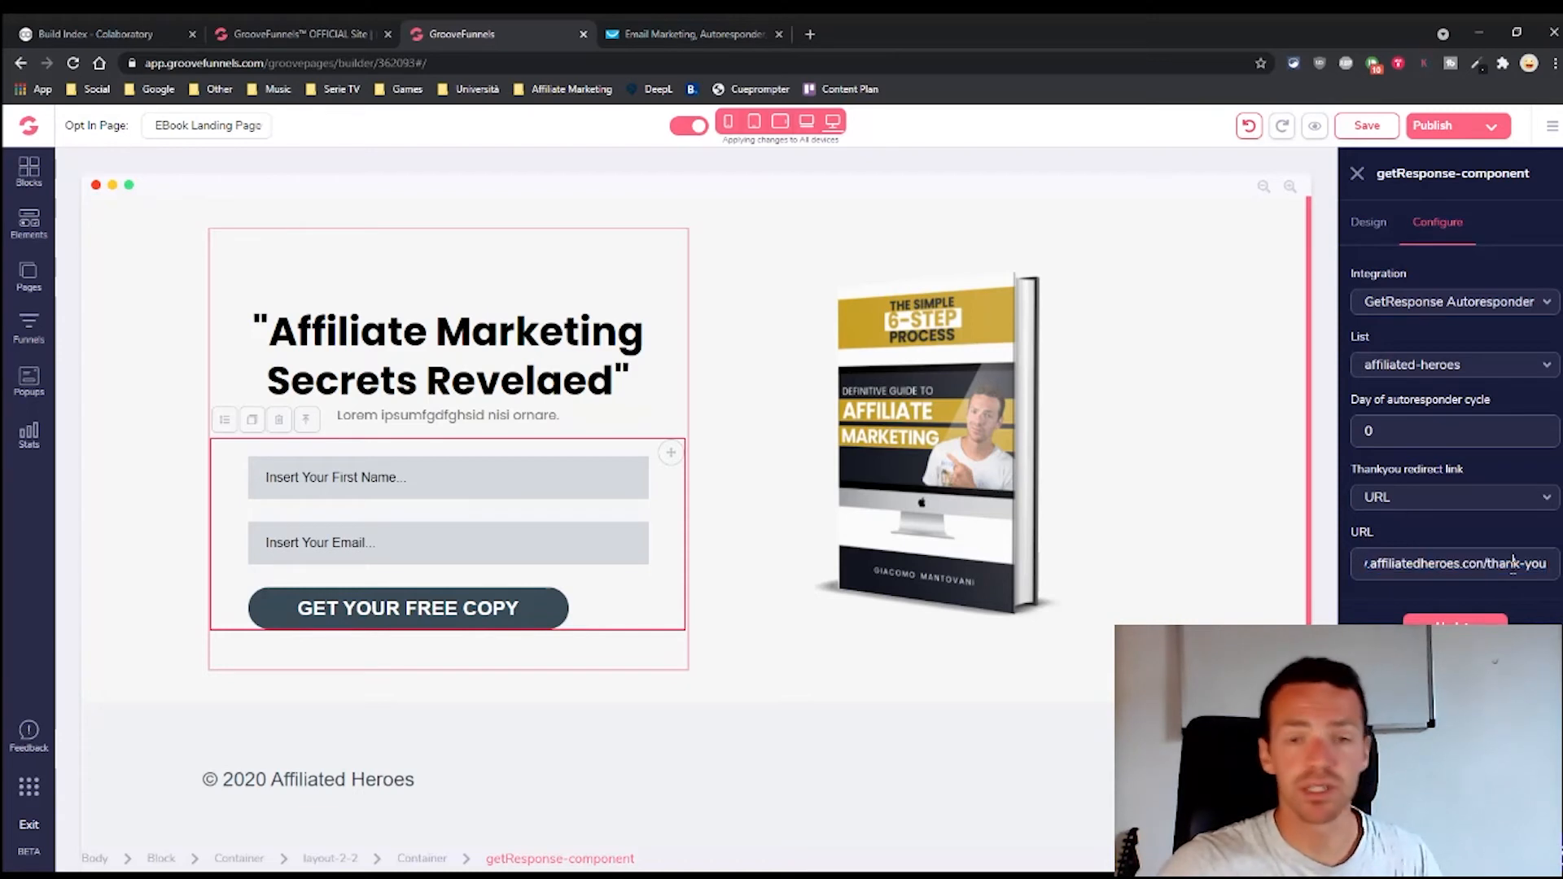
click(829, 289)
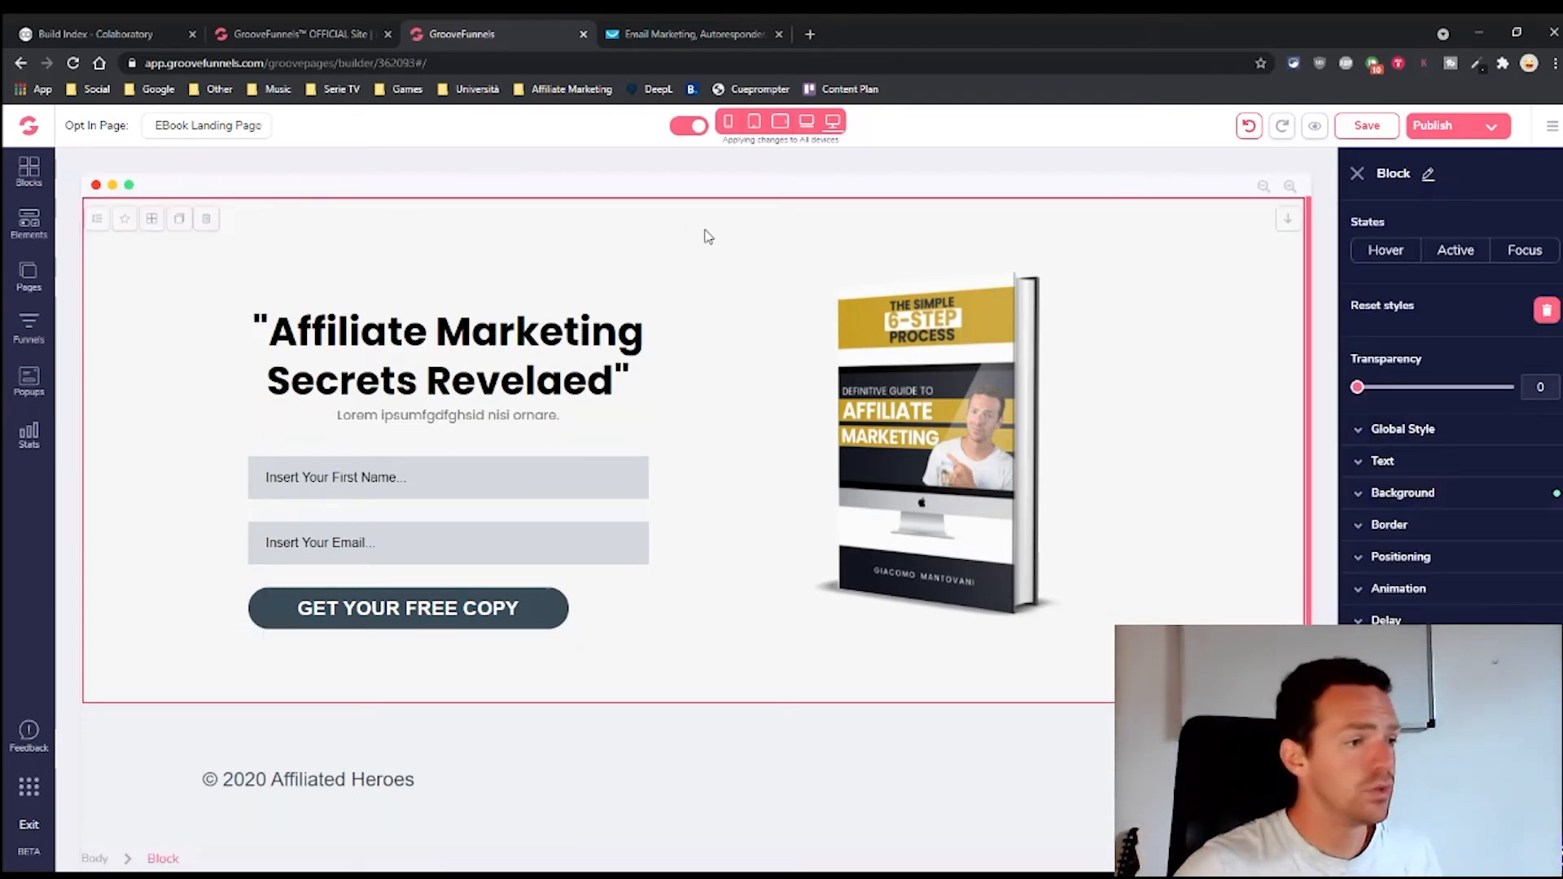
Turn off all-device editing and reduce the headline's top spacing in the laptop layout
click(697, 130)
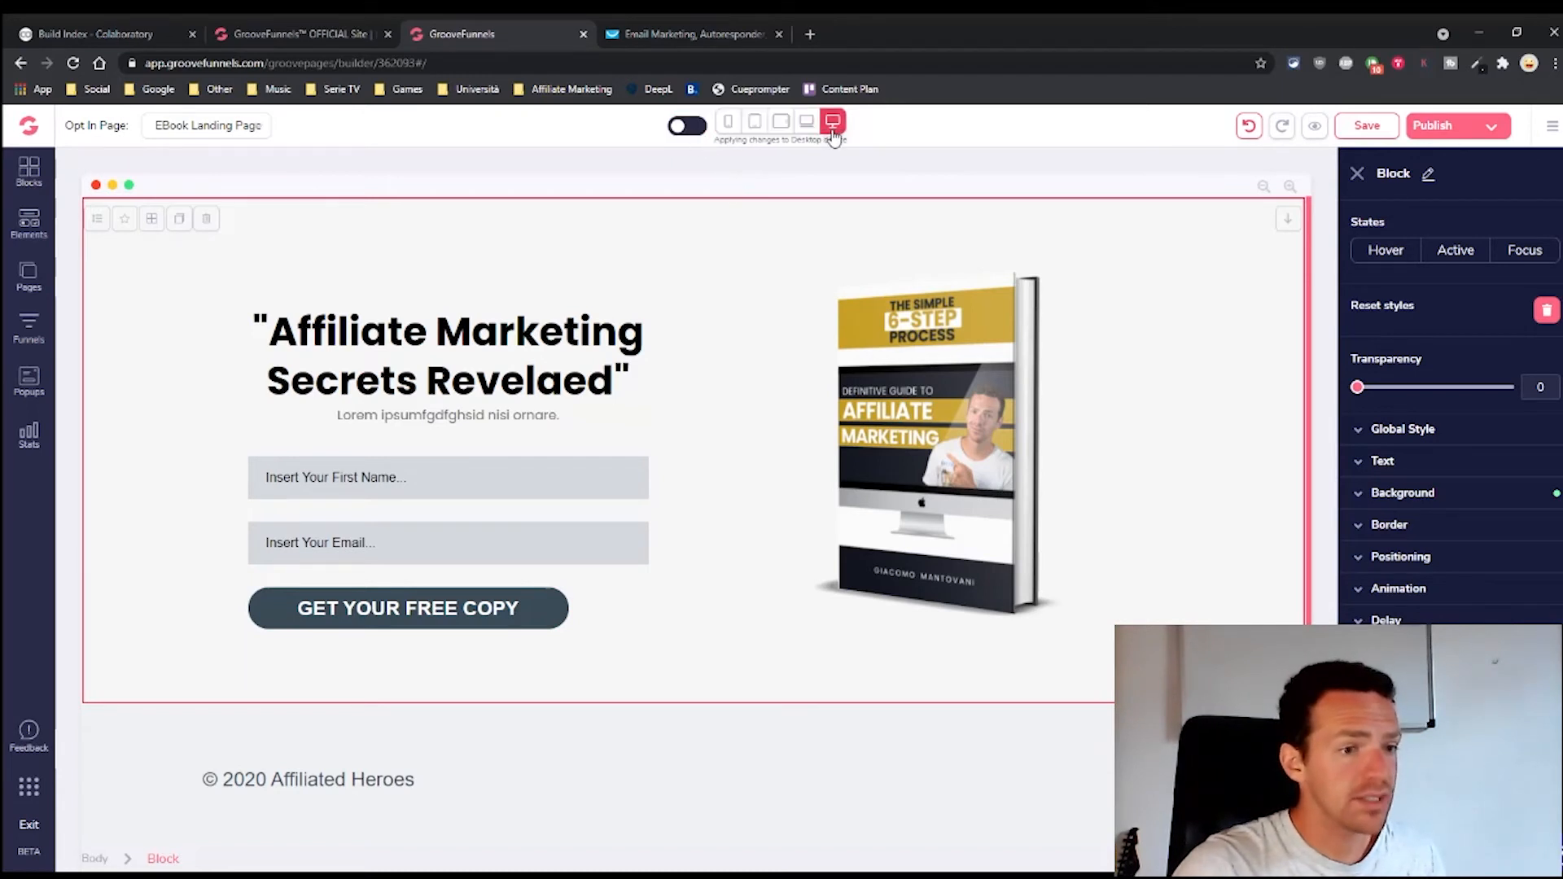
click(806, 121)
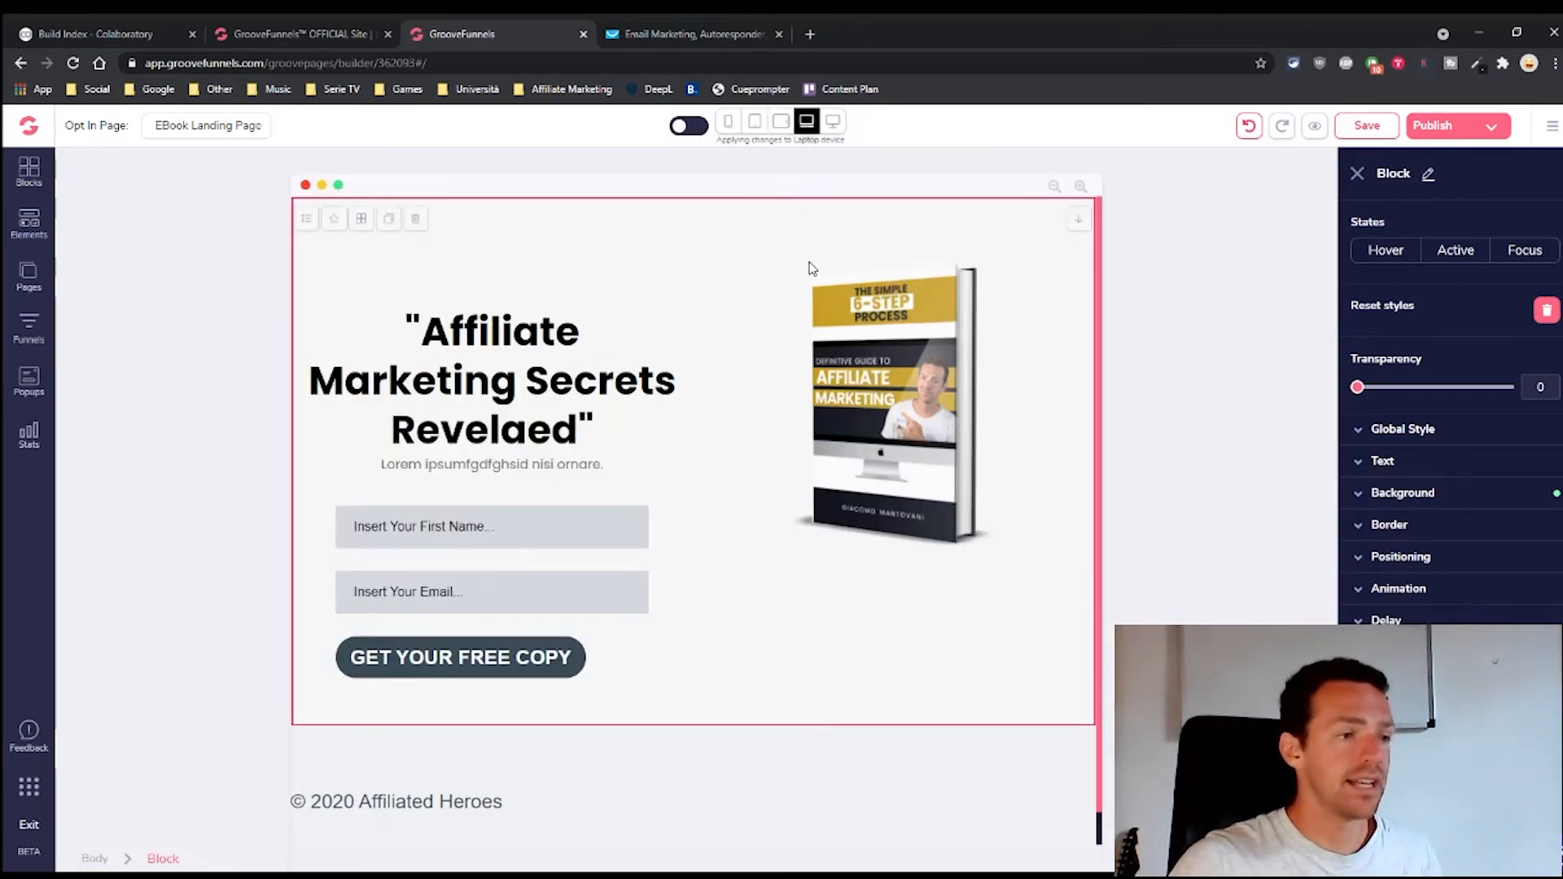
click(606, 391)
click(719, 485)
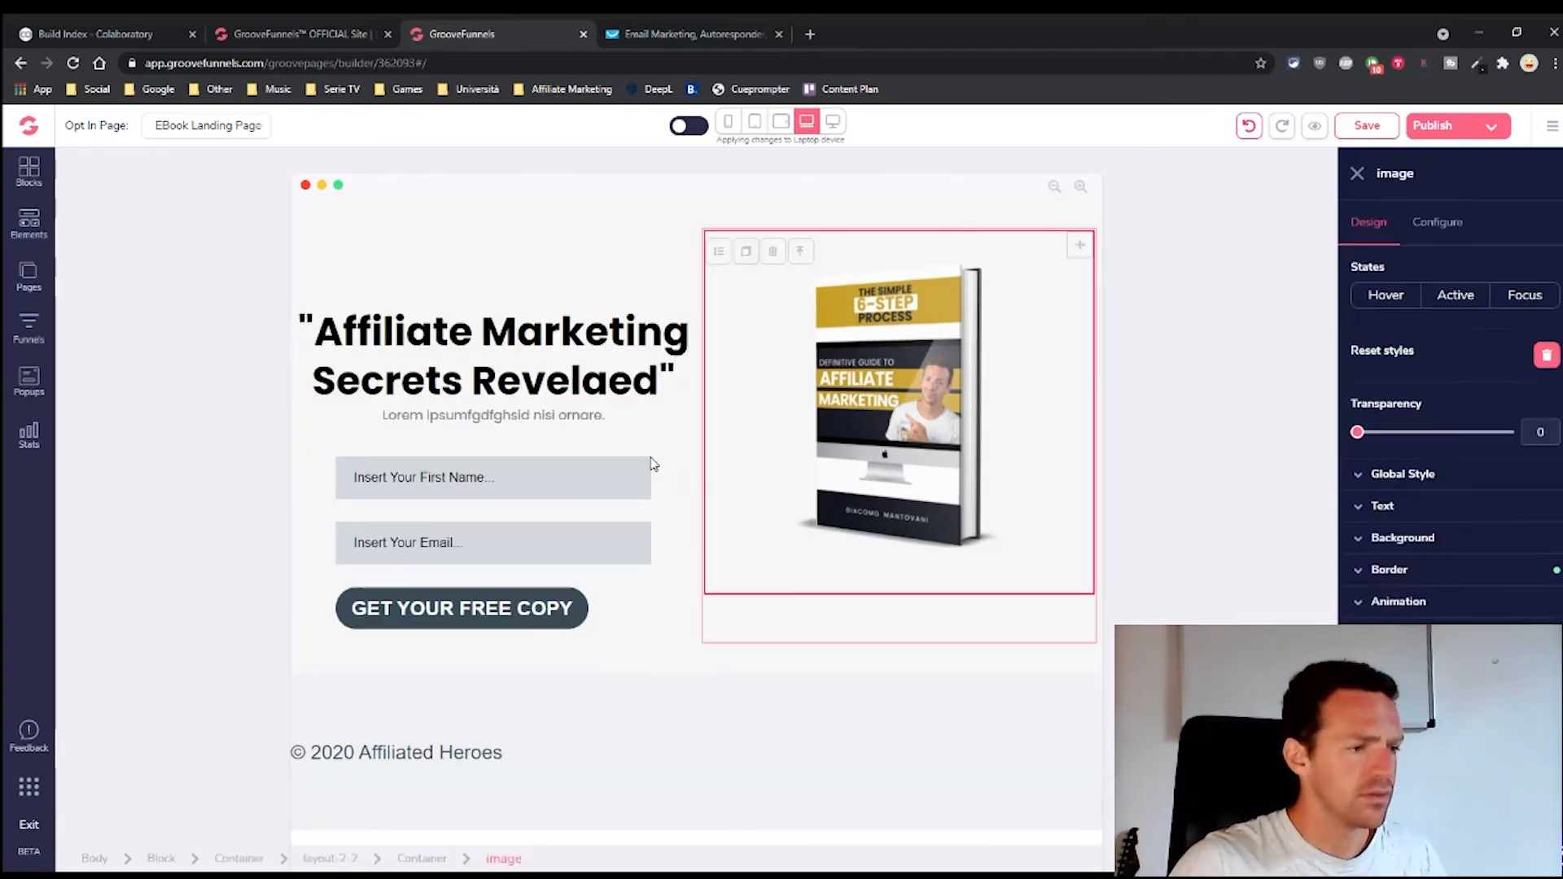
click(557, 395)
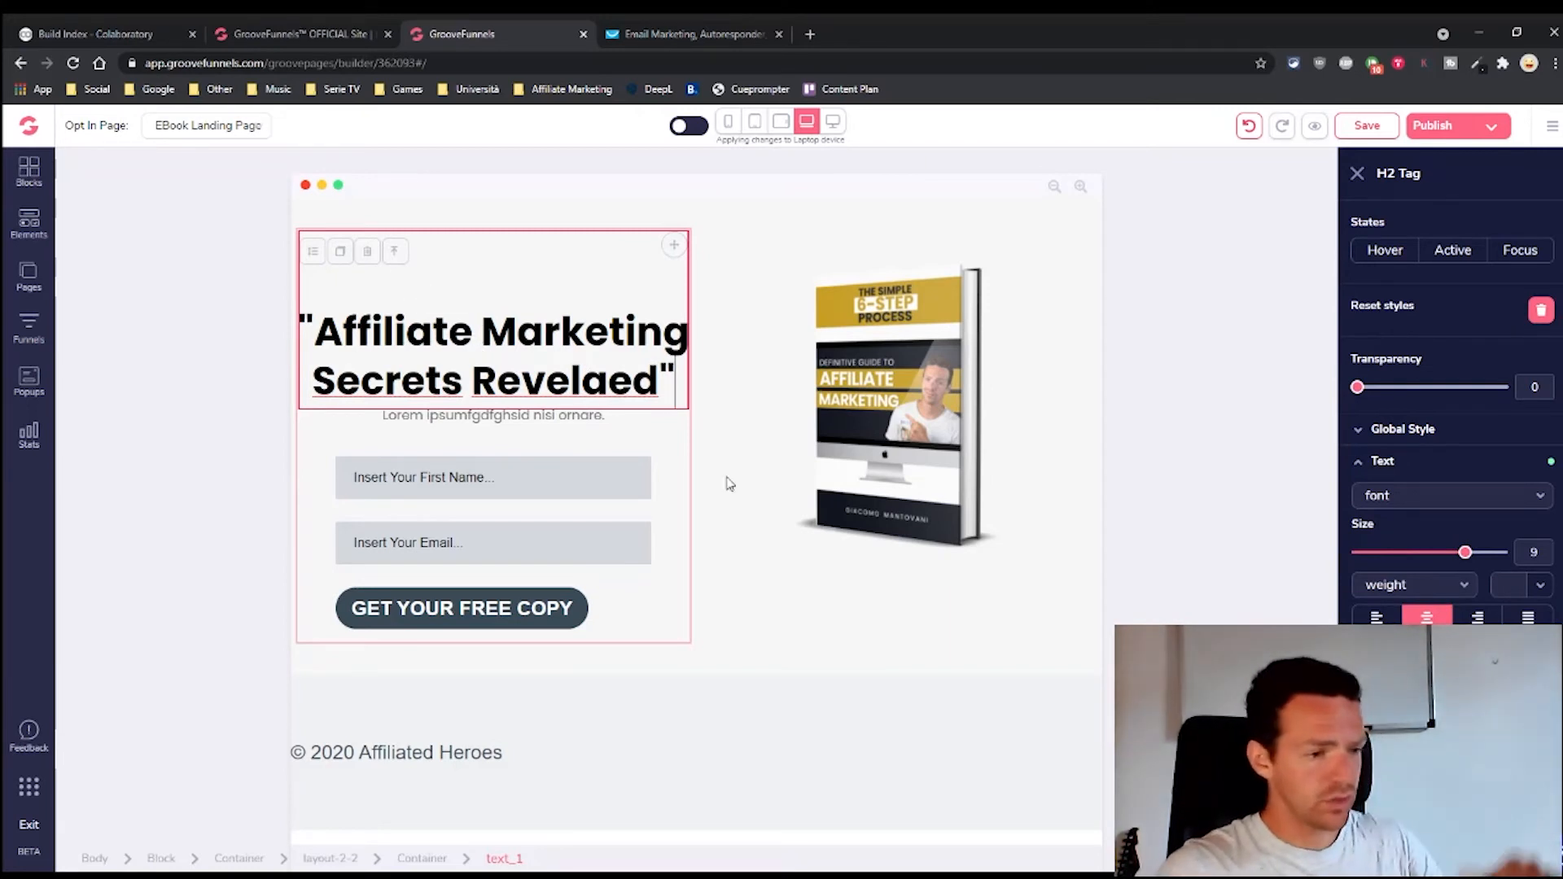
scroll(1362, 621, down, 2)
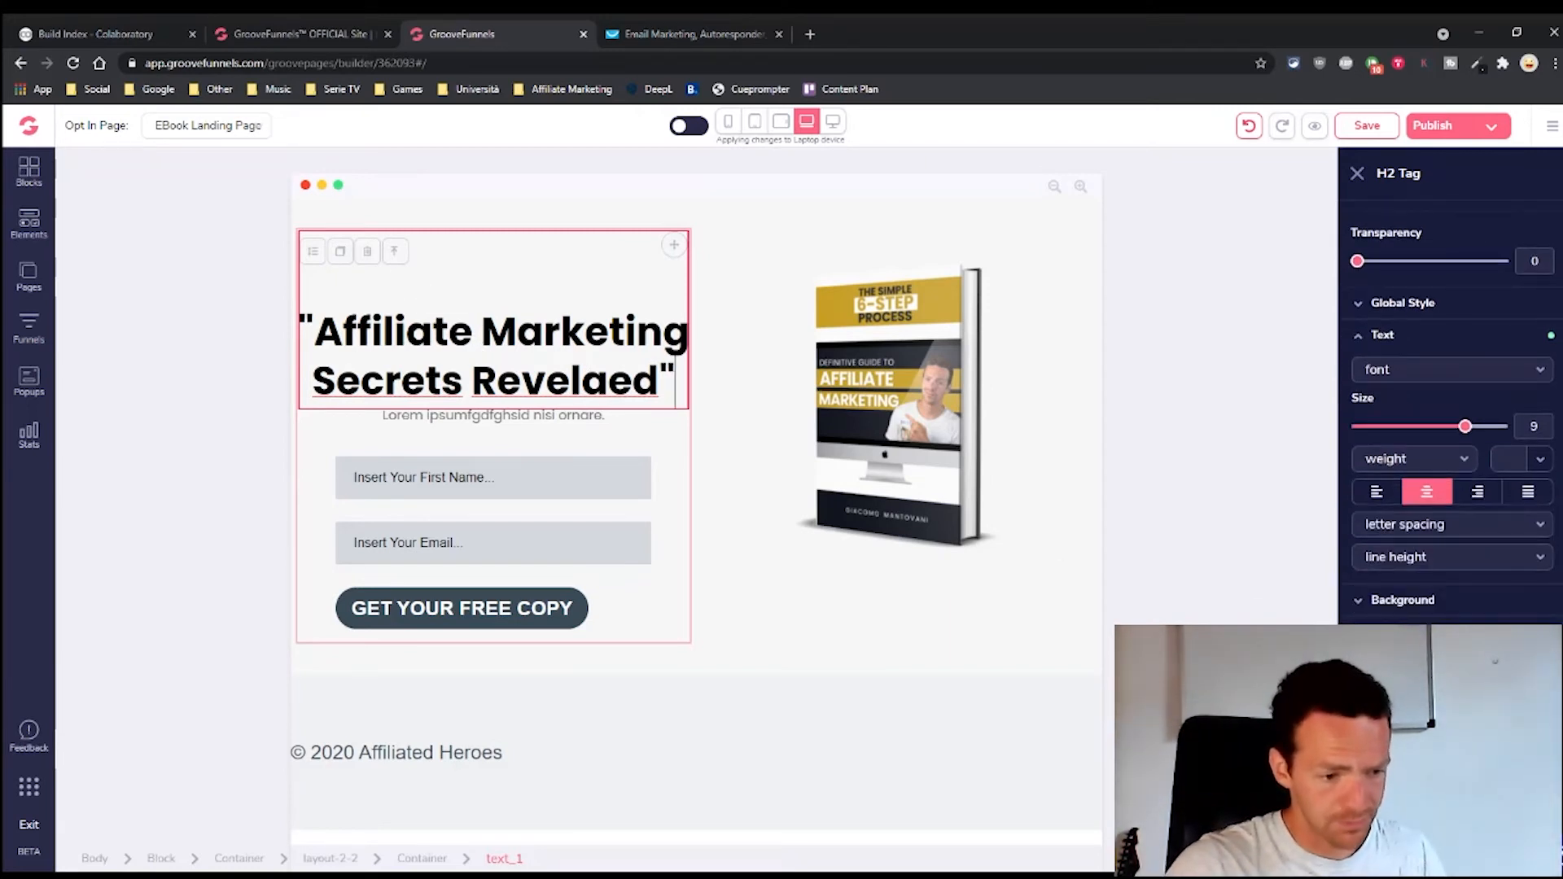
scroll(1451, 407, down, 3)
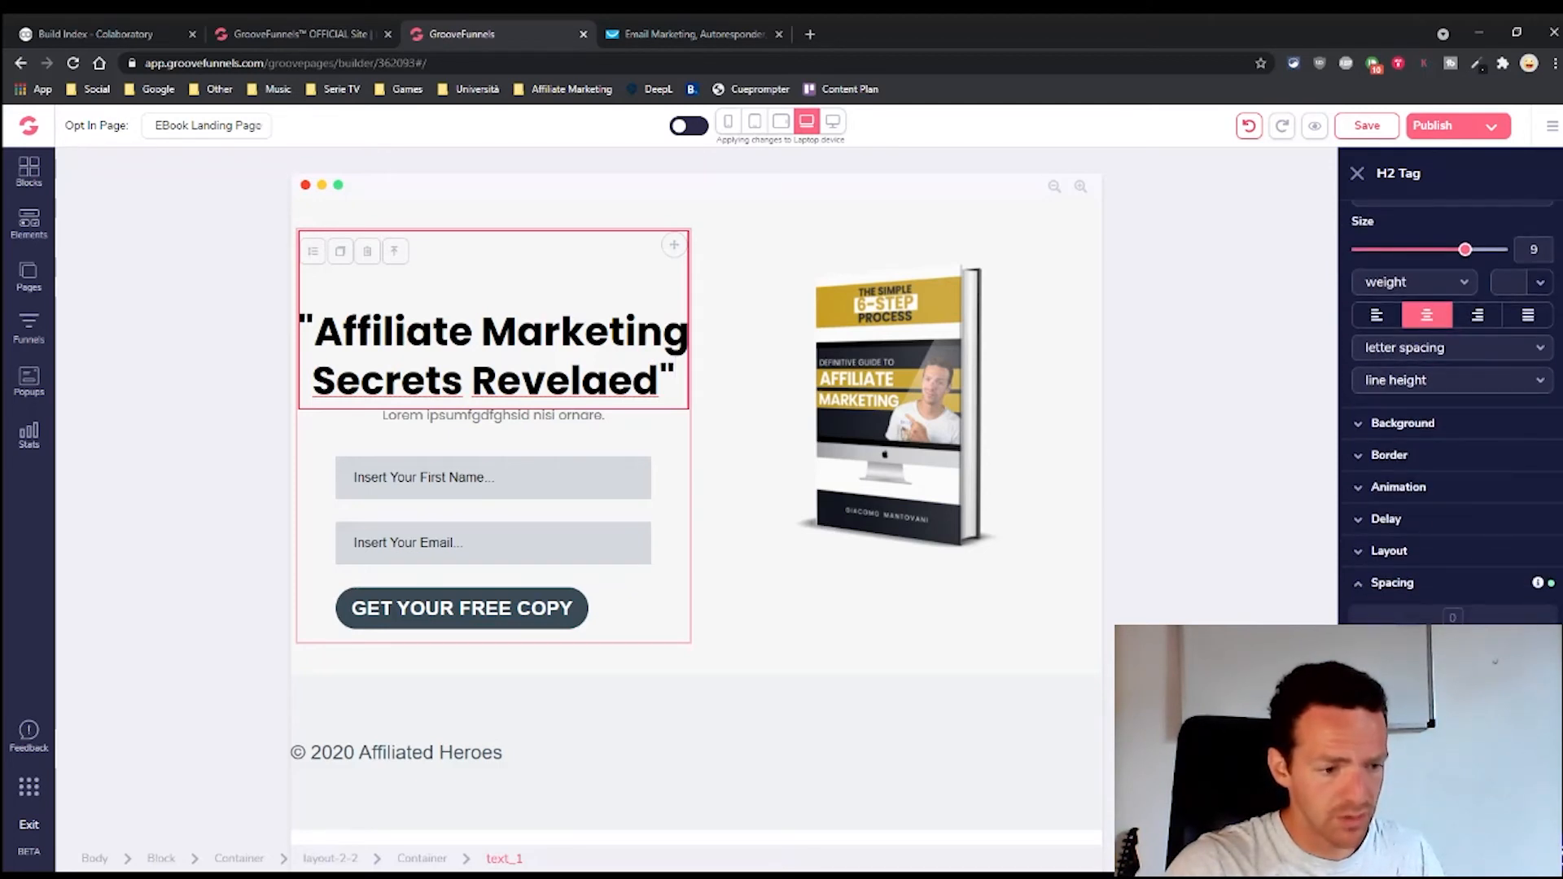
drag(1453, 686, 1453, 652)
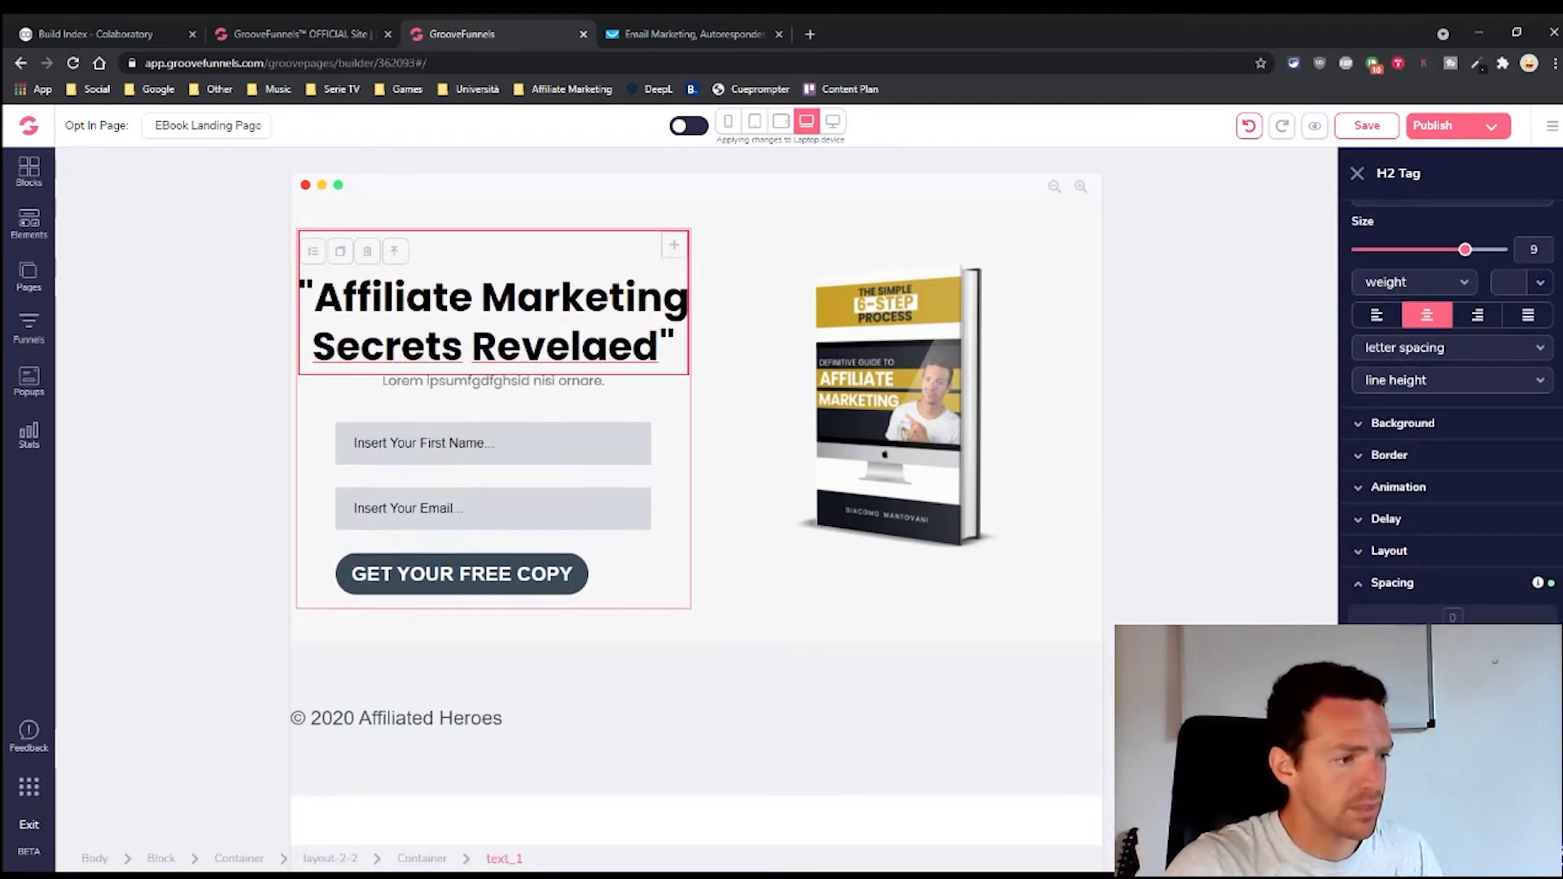
Inspect the subtitle and first-name field, then switch to horizontal tablet with the headline selected
click(505, 380)
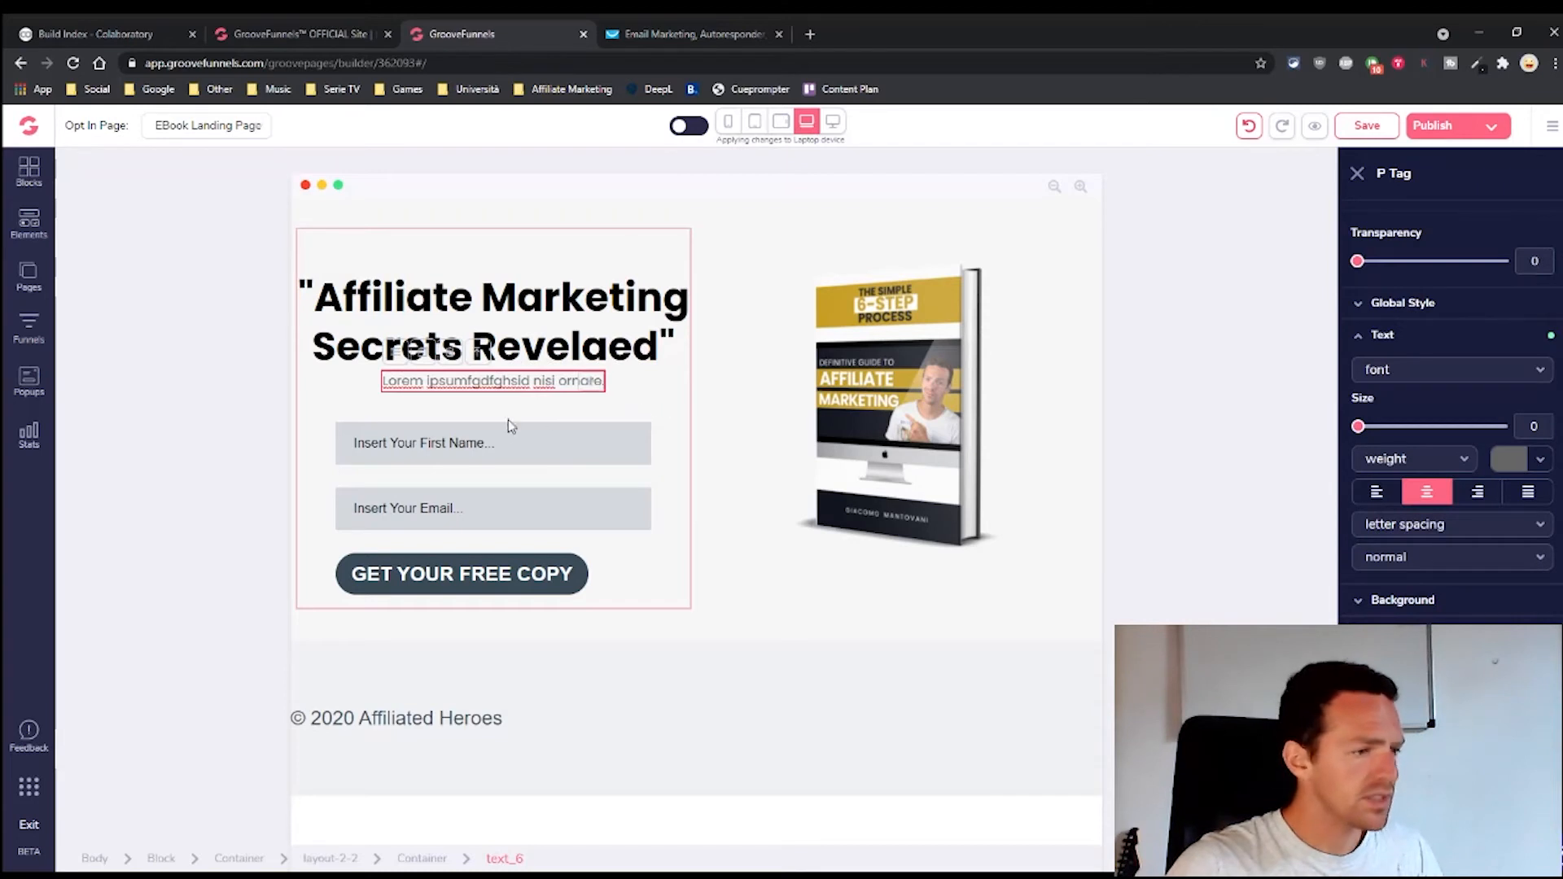
click(469, 456)
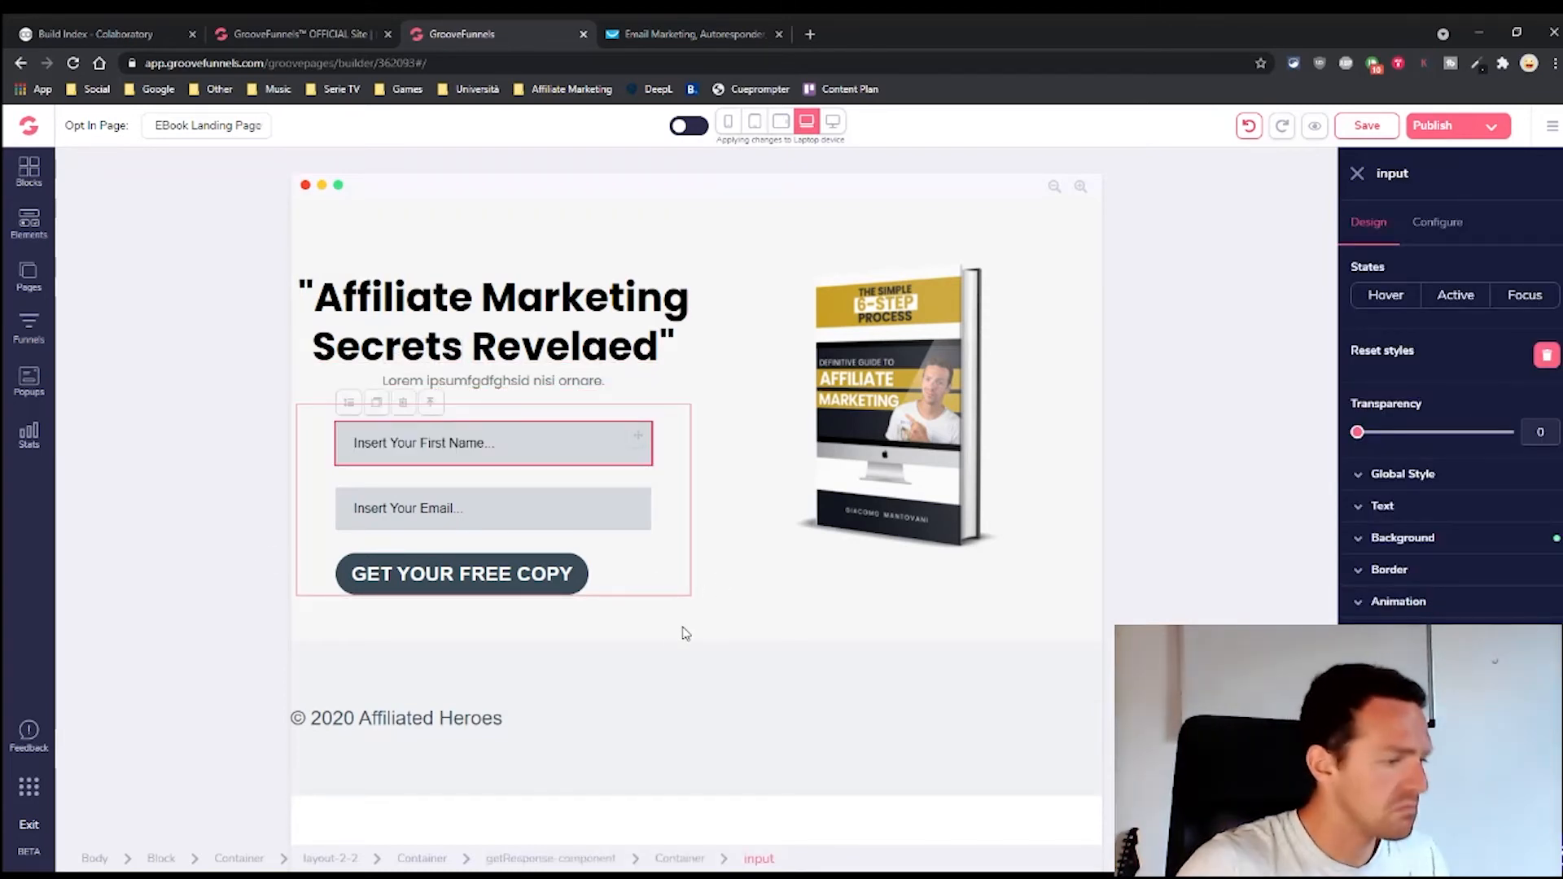
click(780, 121)
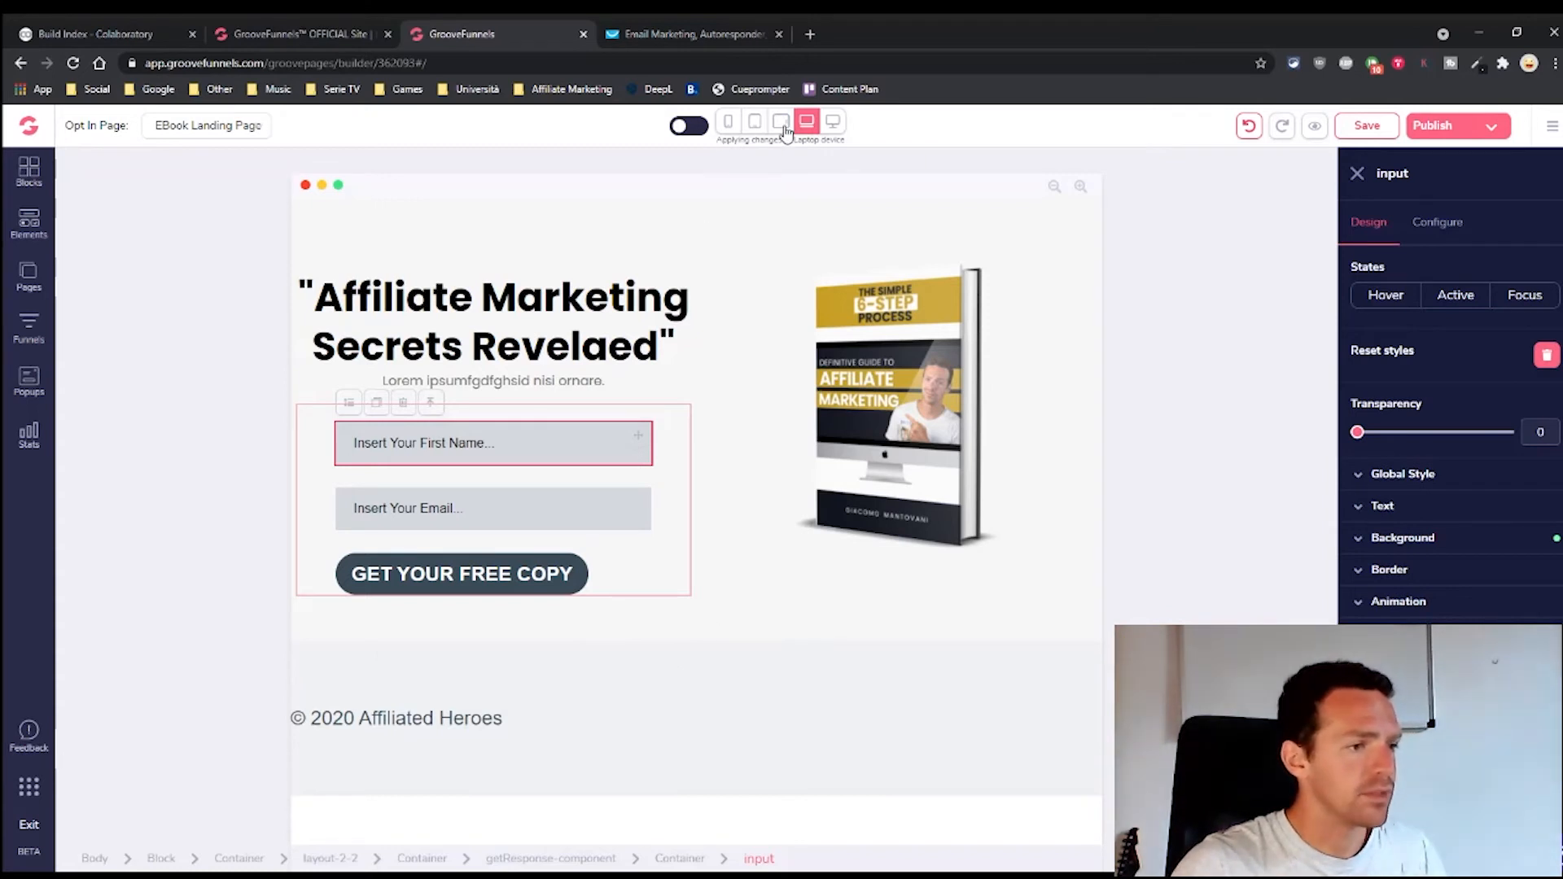
click(638, 477)
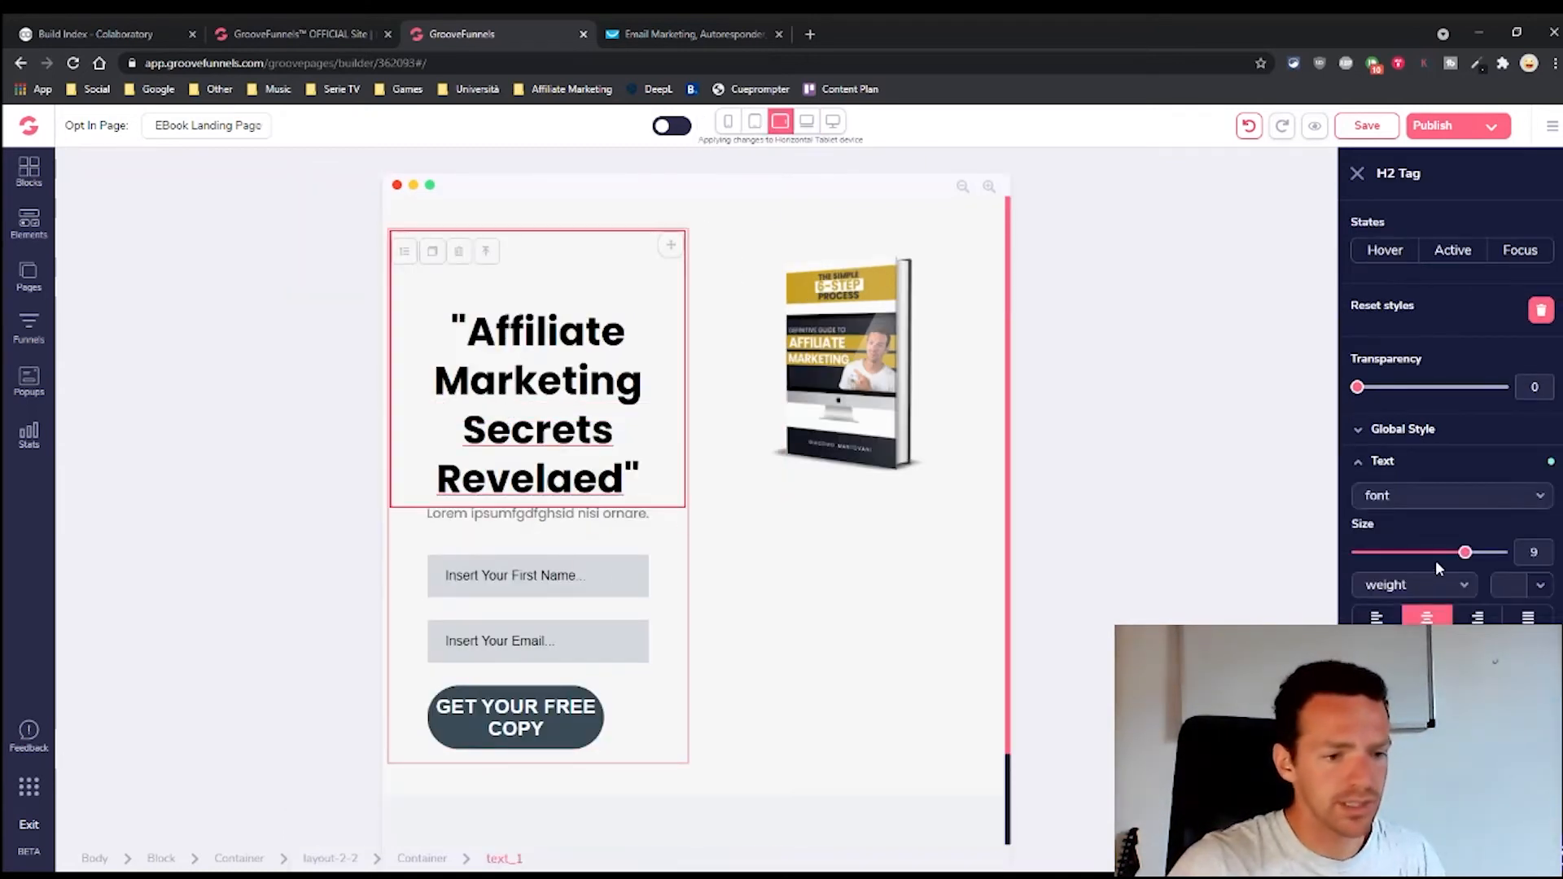
Shrink the headline text from 9 to 8 and set its top spacing to 0
drag(1471, 559, 1455, 557)
scroll(1449, 382, down, 2)
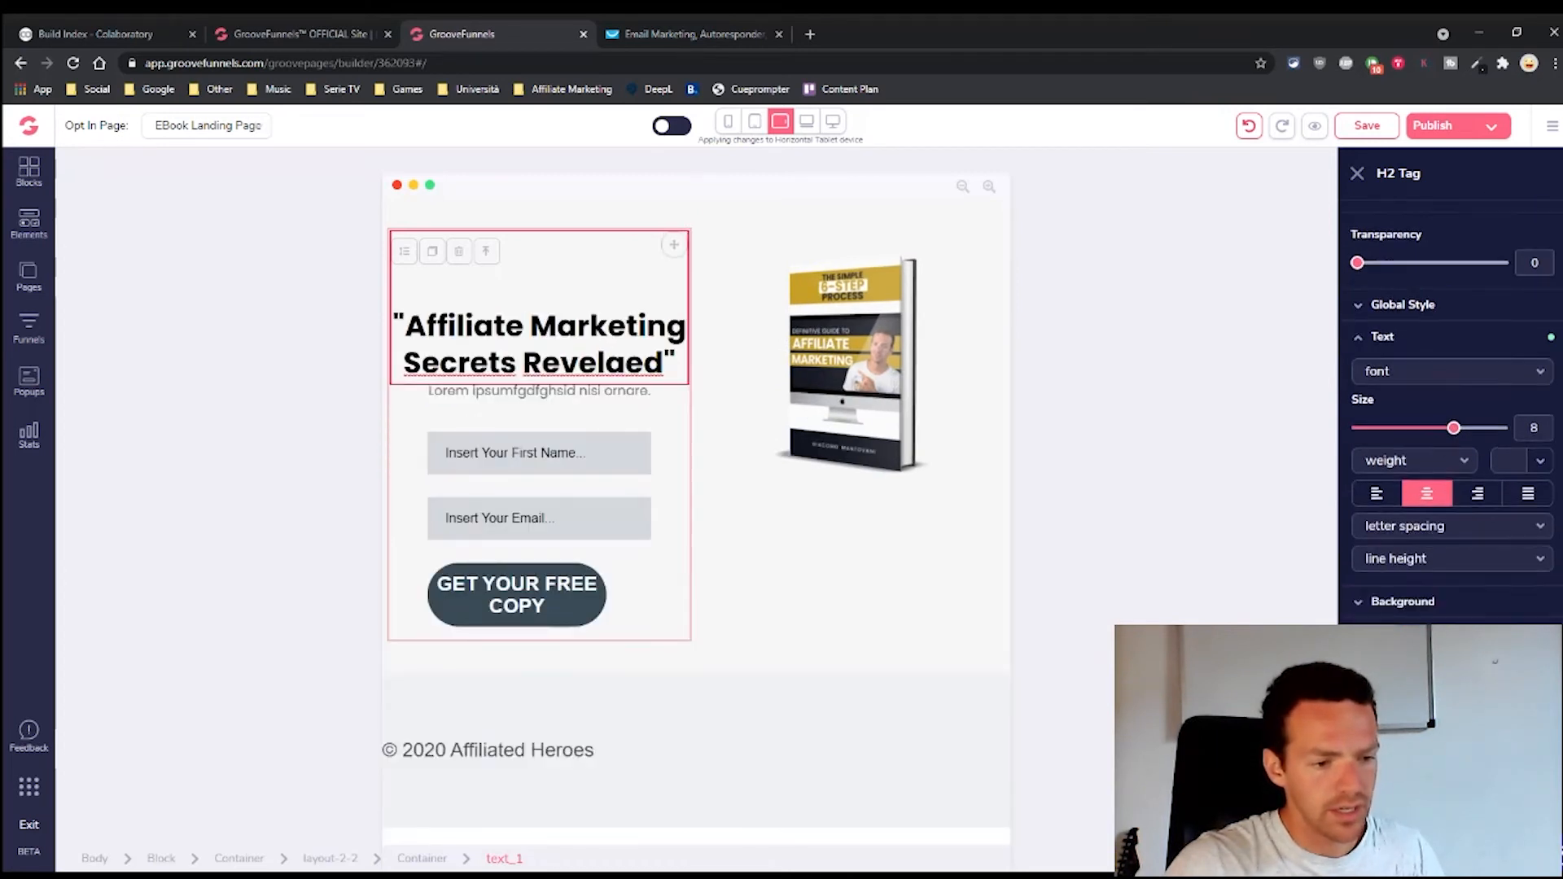
scroll(1449, 407, down, 3)
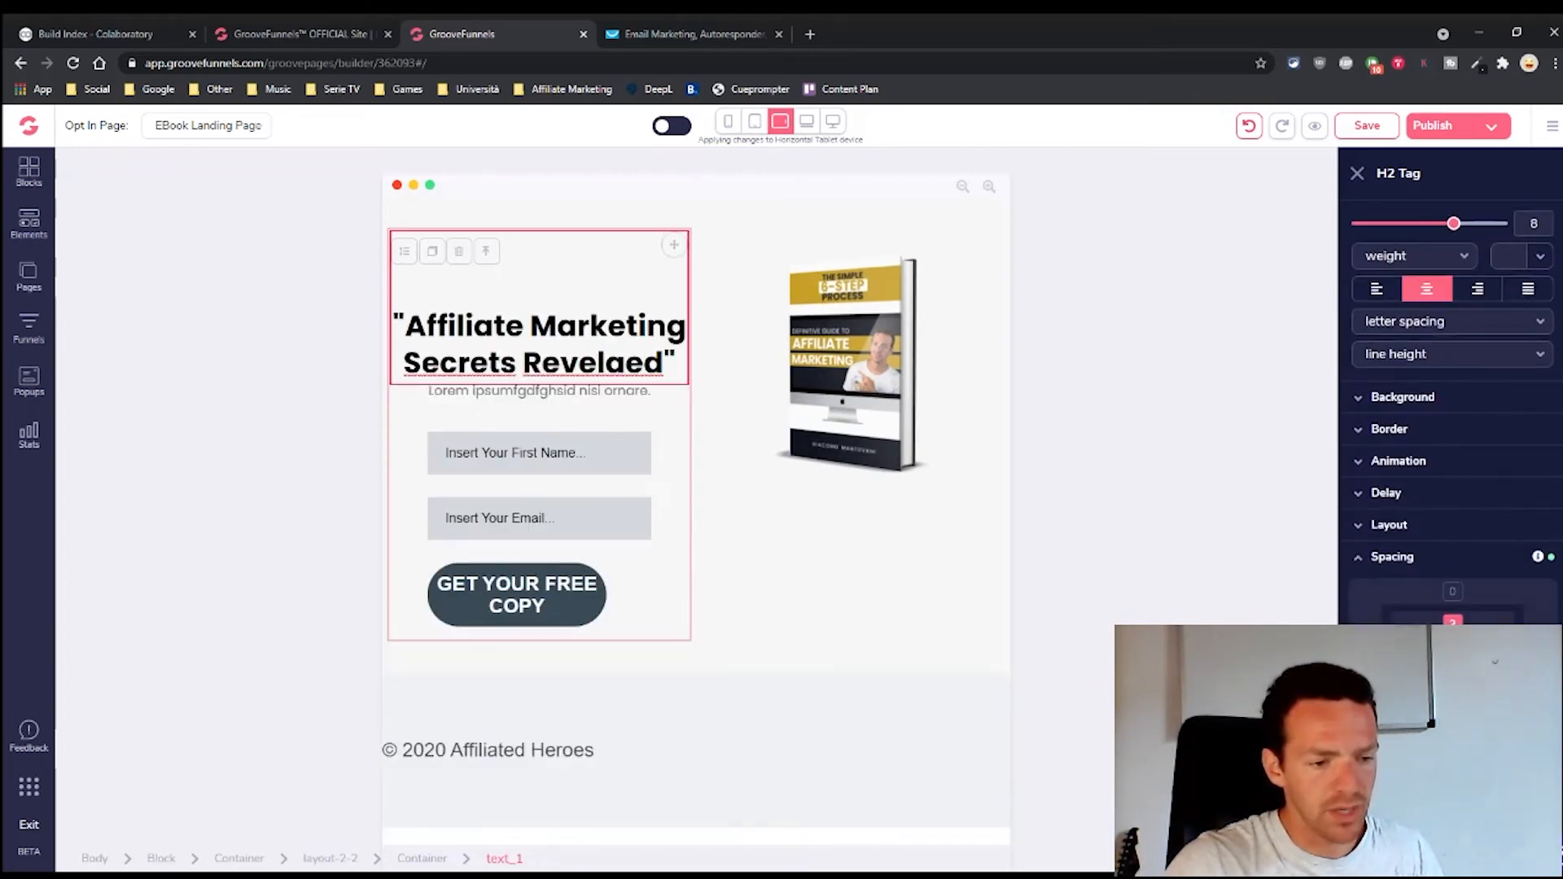
text(0)
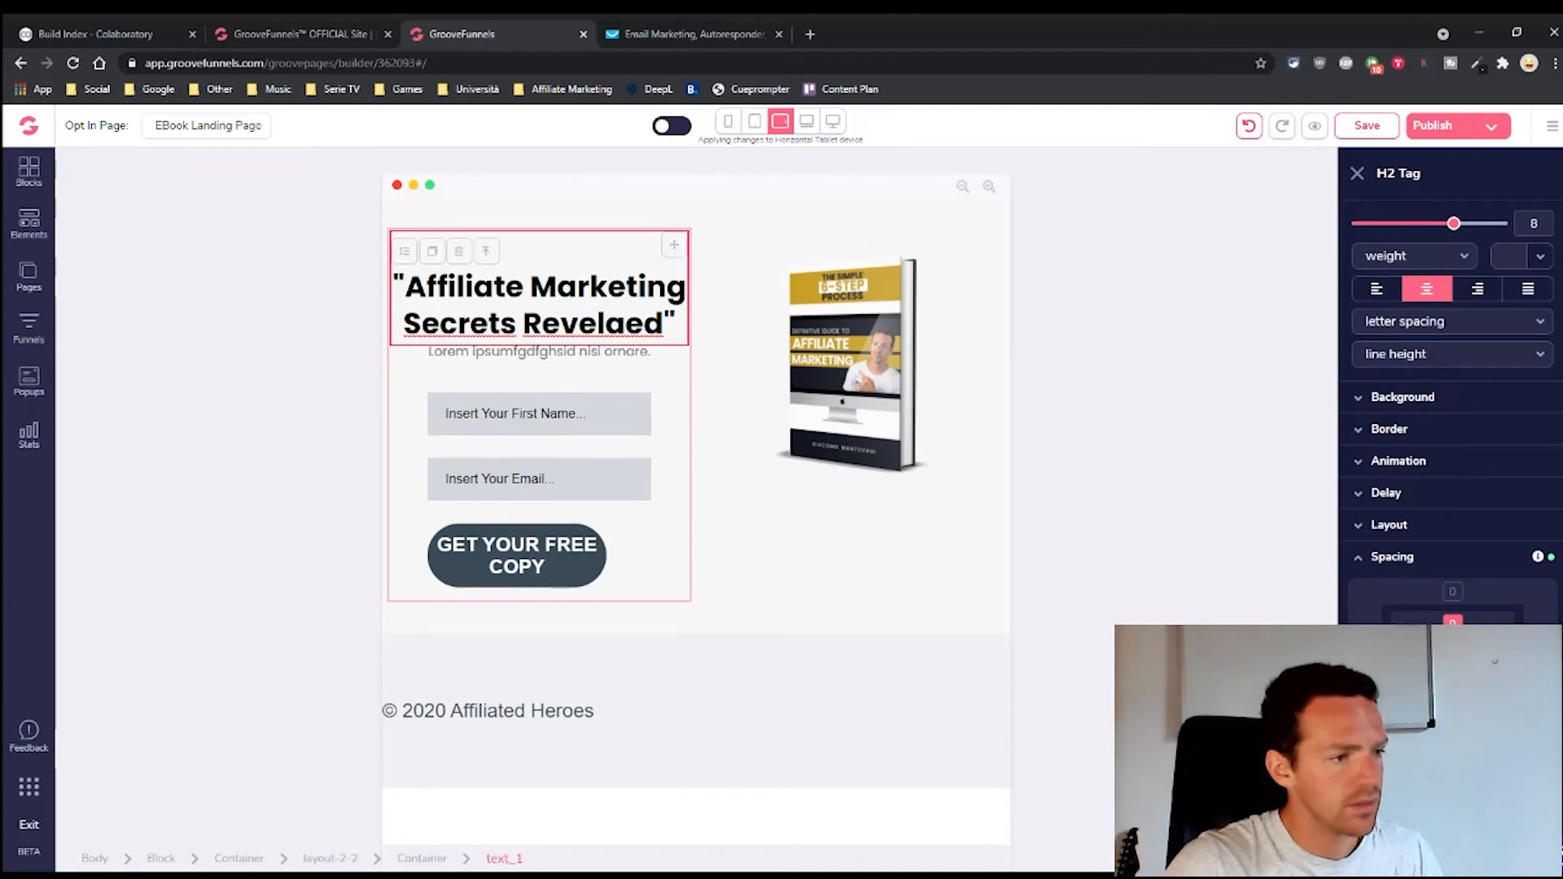
Set the GET YOUR FREE COPY button text to 5 and widen it to one line
click(537, 351)
click(570, 560)
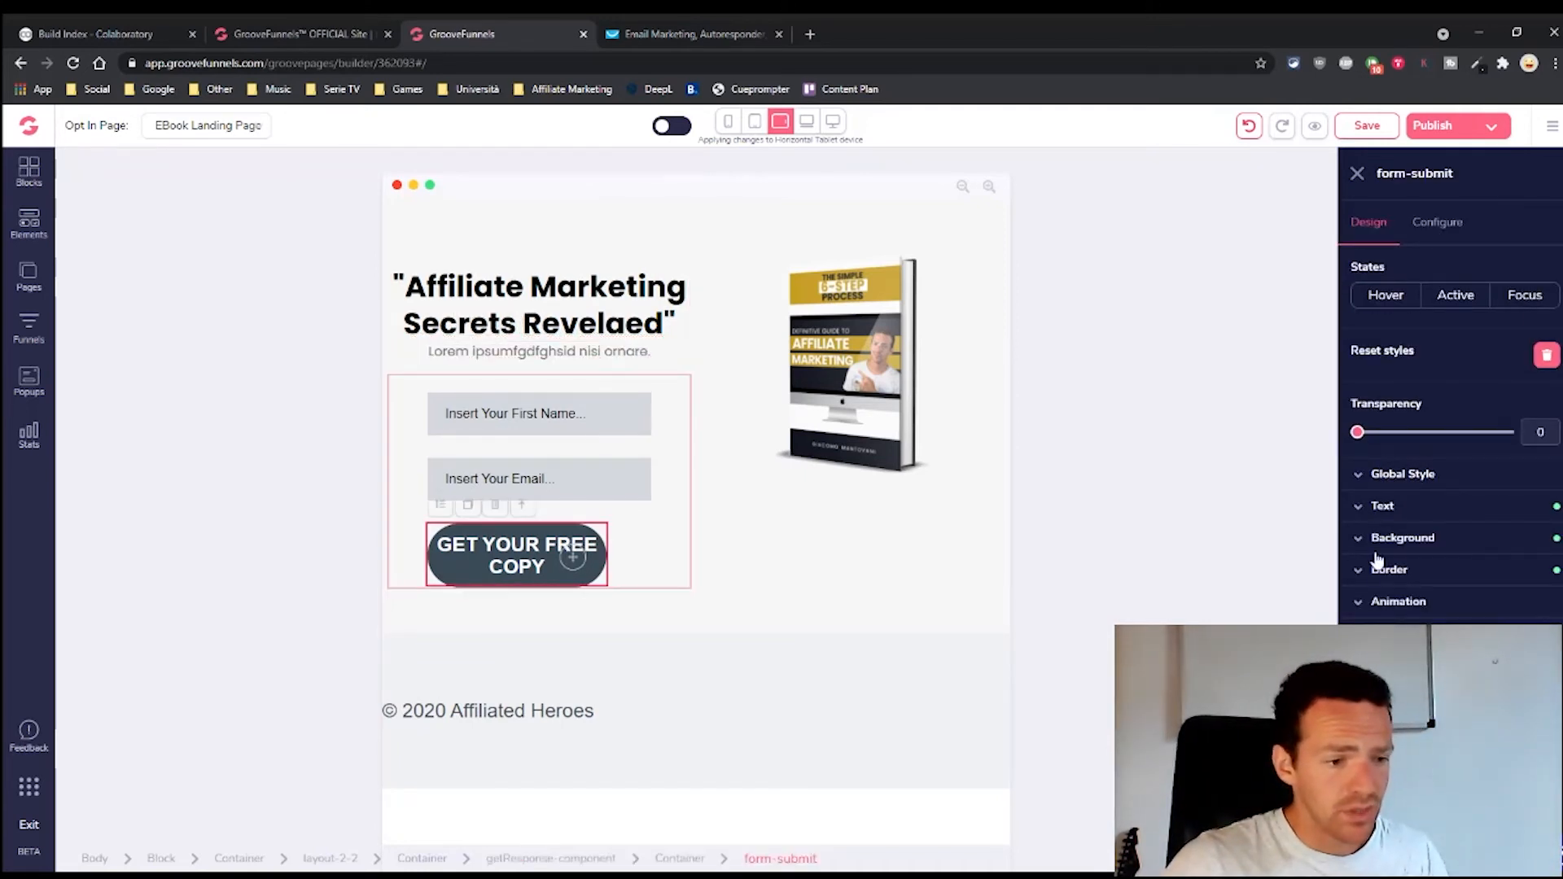
click(1382, 505)
drag(1430, 604, 1422, 604)
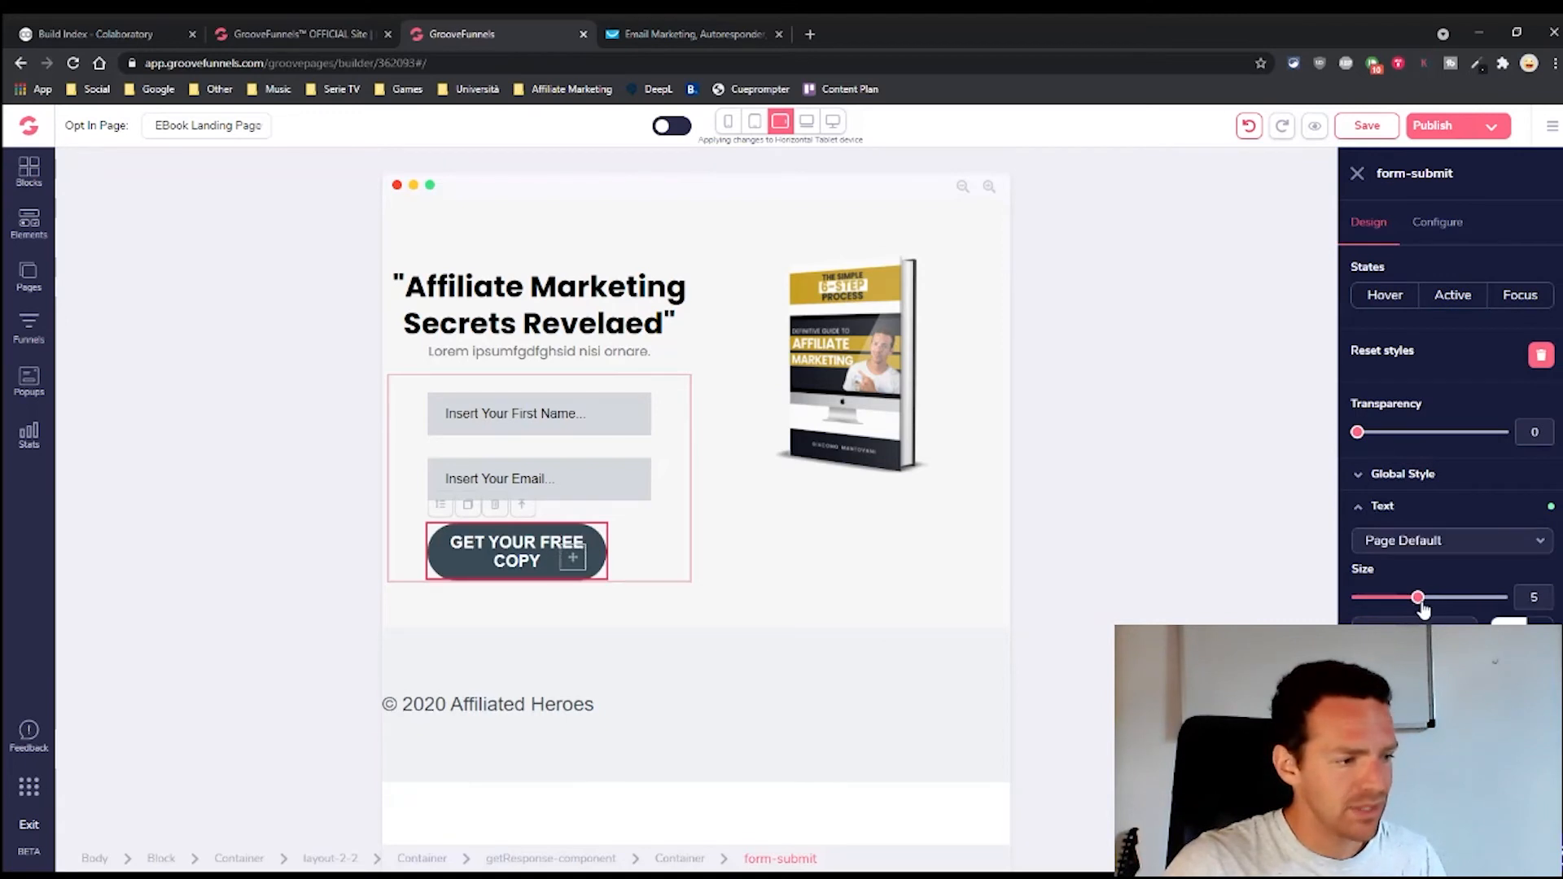
scroll(1450, 407, down, 2)
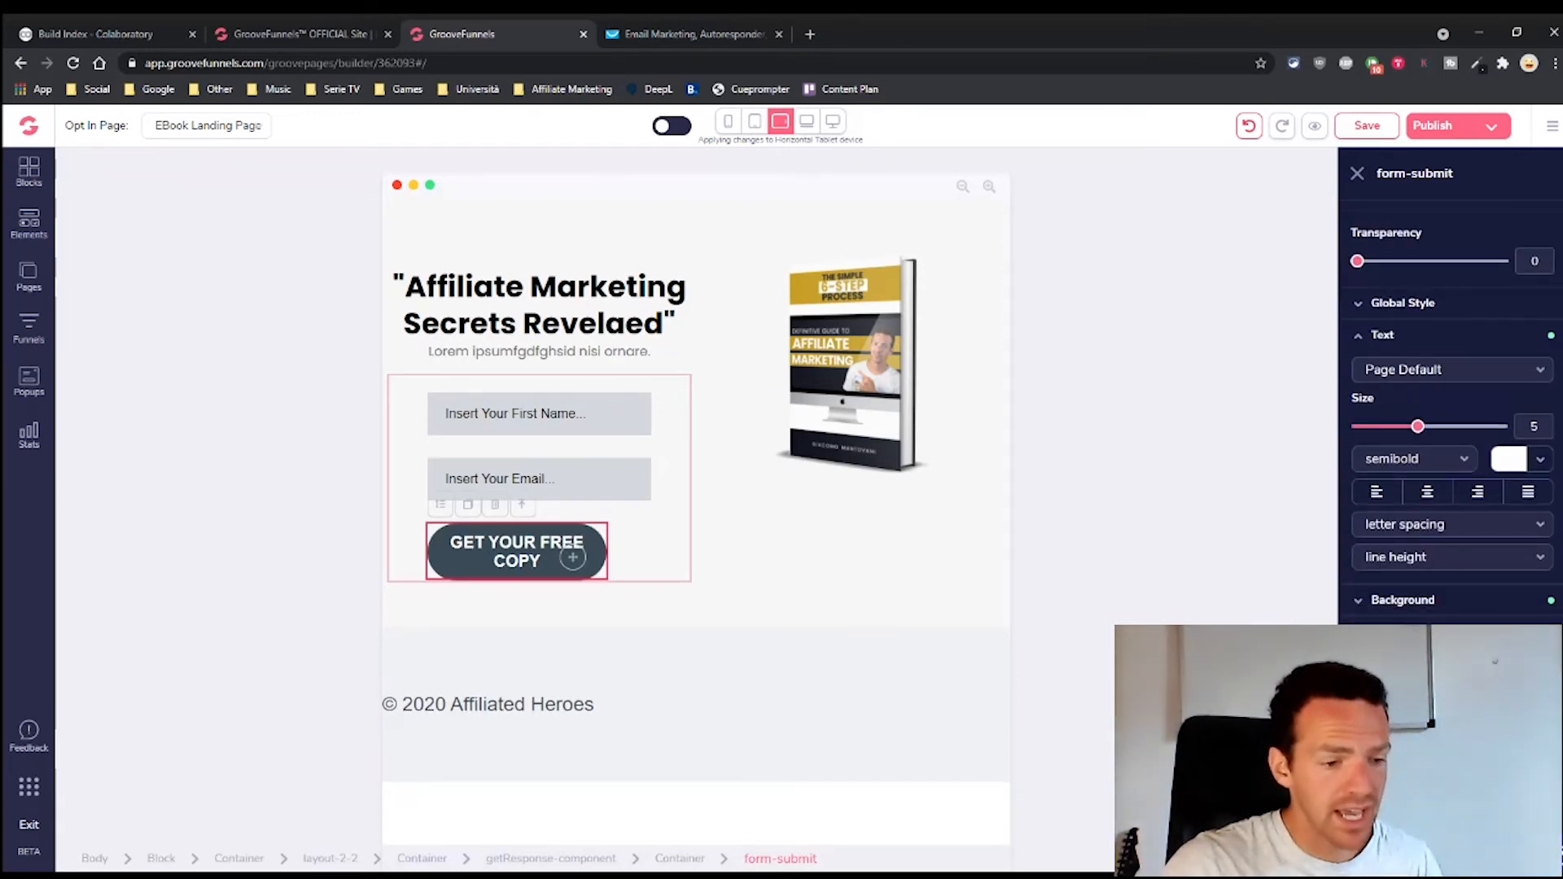
scroll(1450, 383, down, 2)
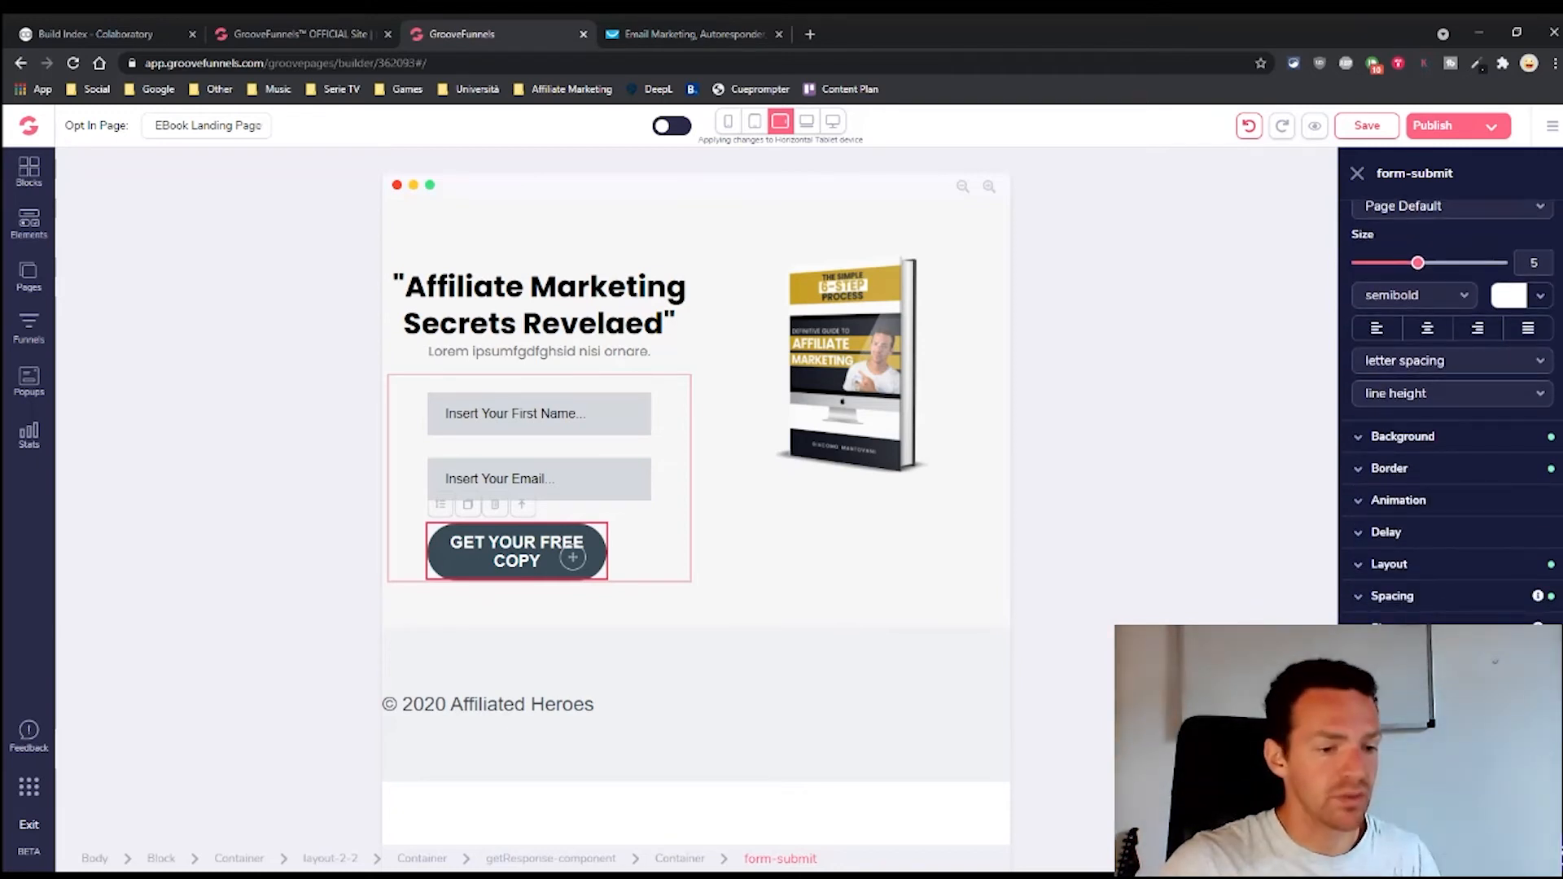
drag(1476, 688, 1508, 688)
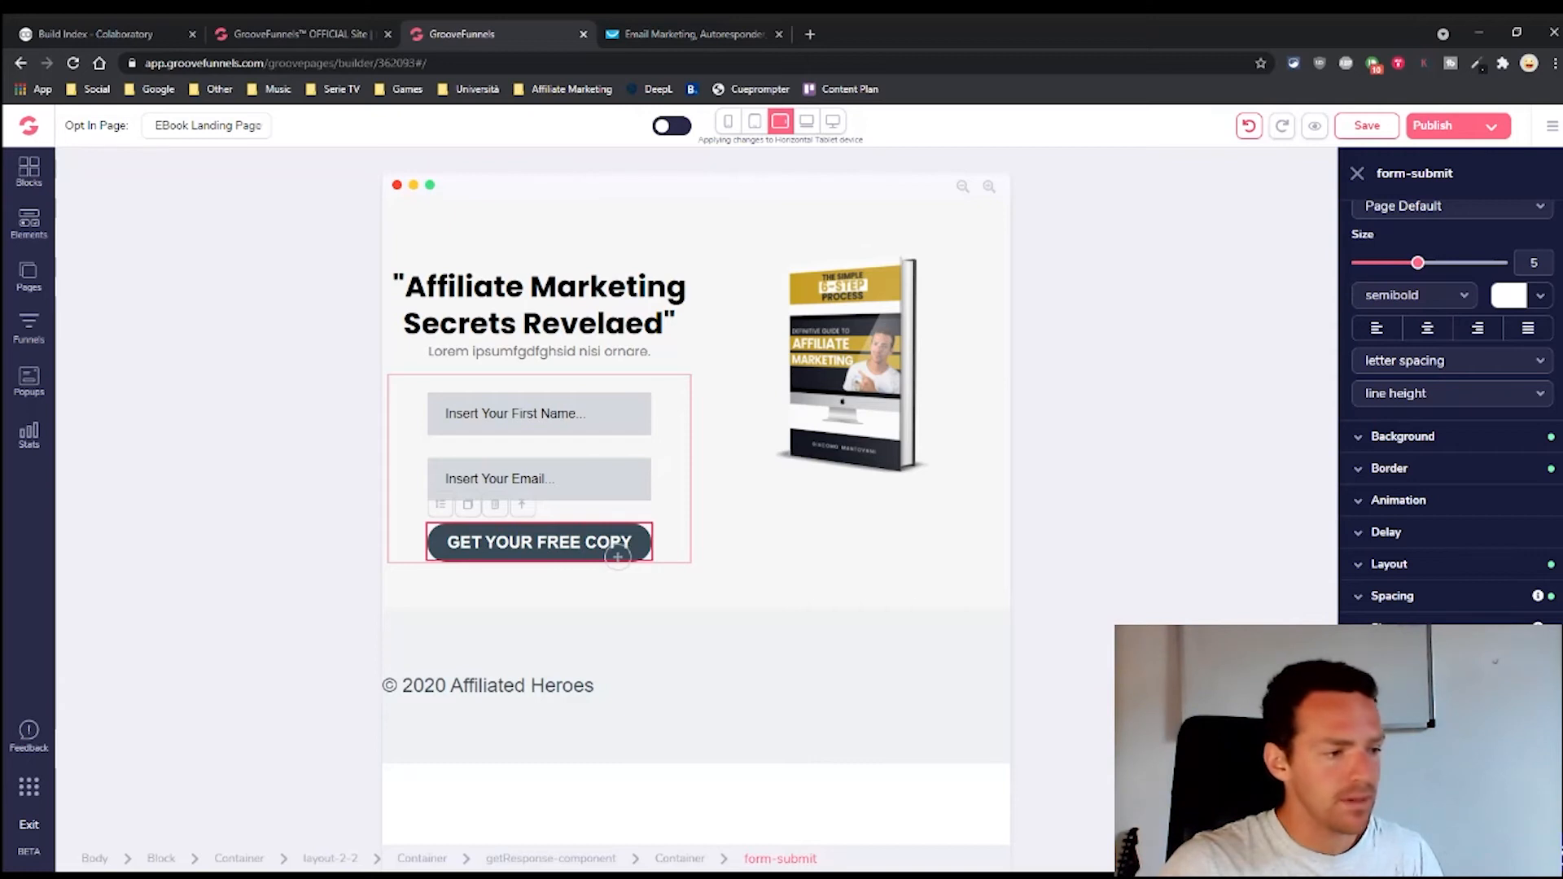
scroll(1390, 623, down, 1)
click(1388, 560)
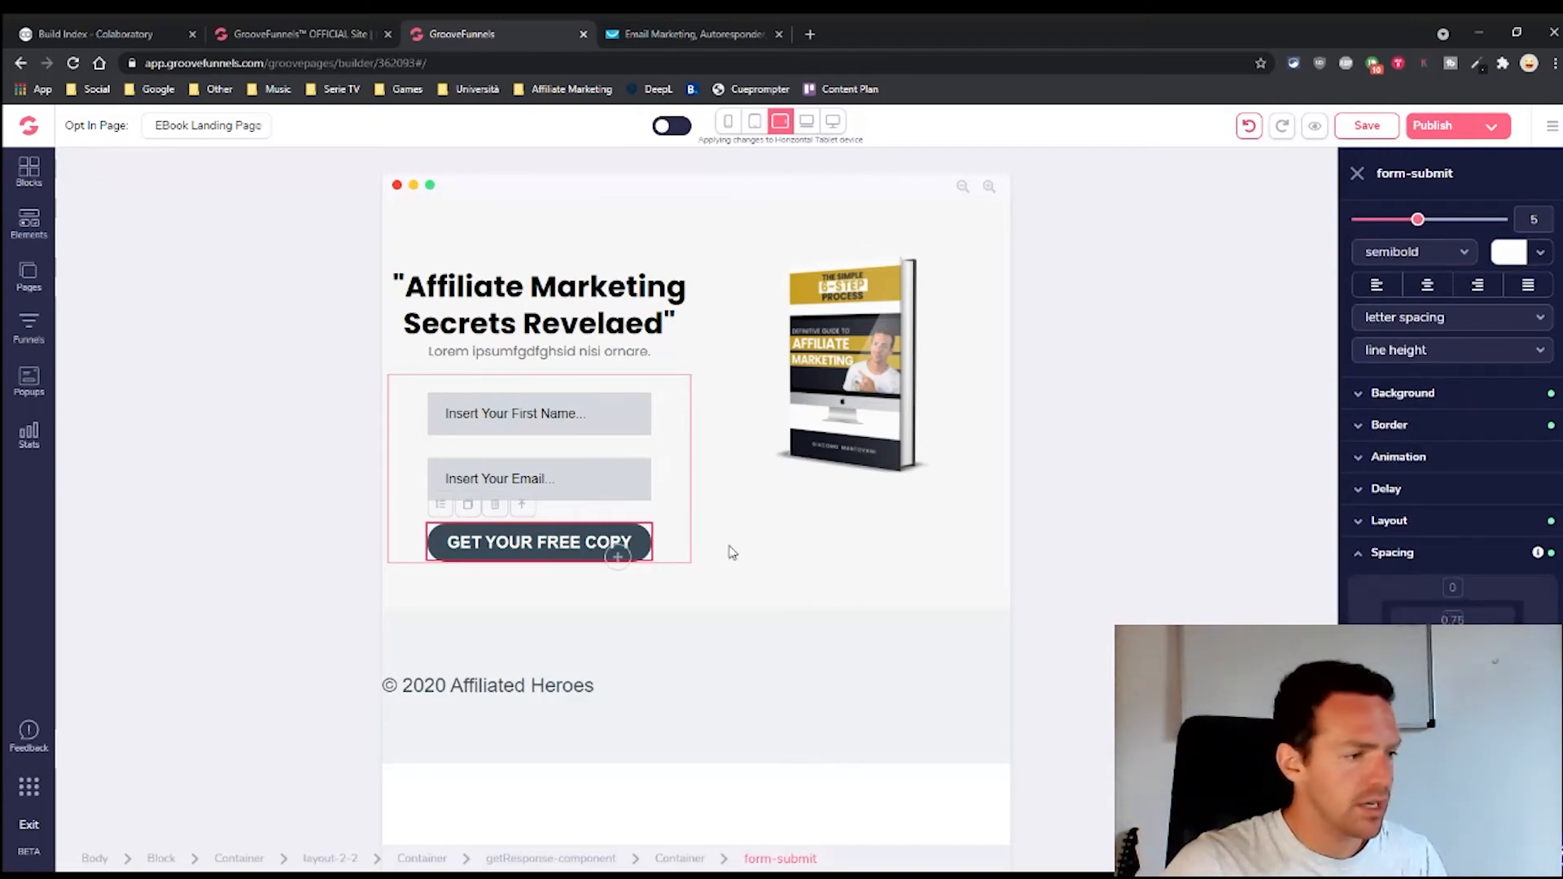
click(590, 481)
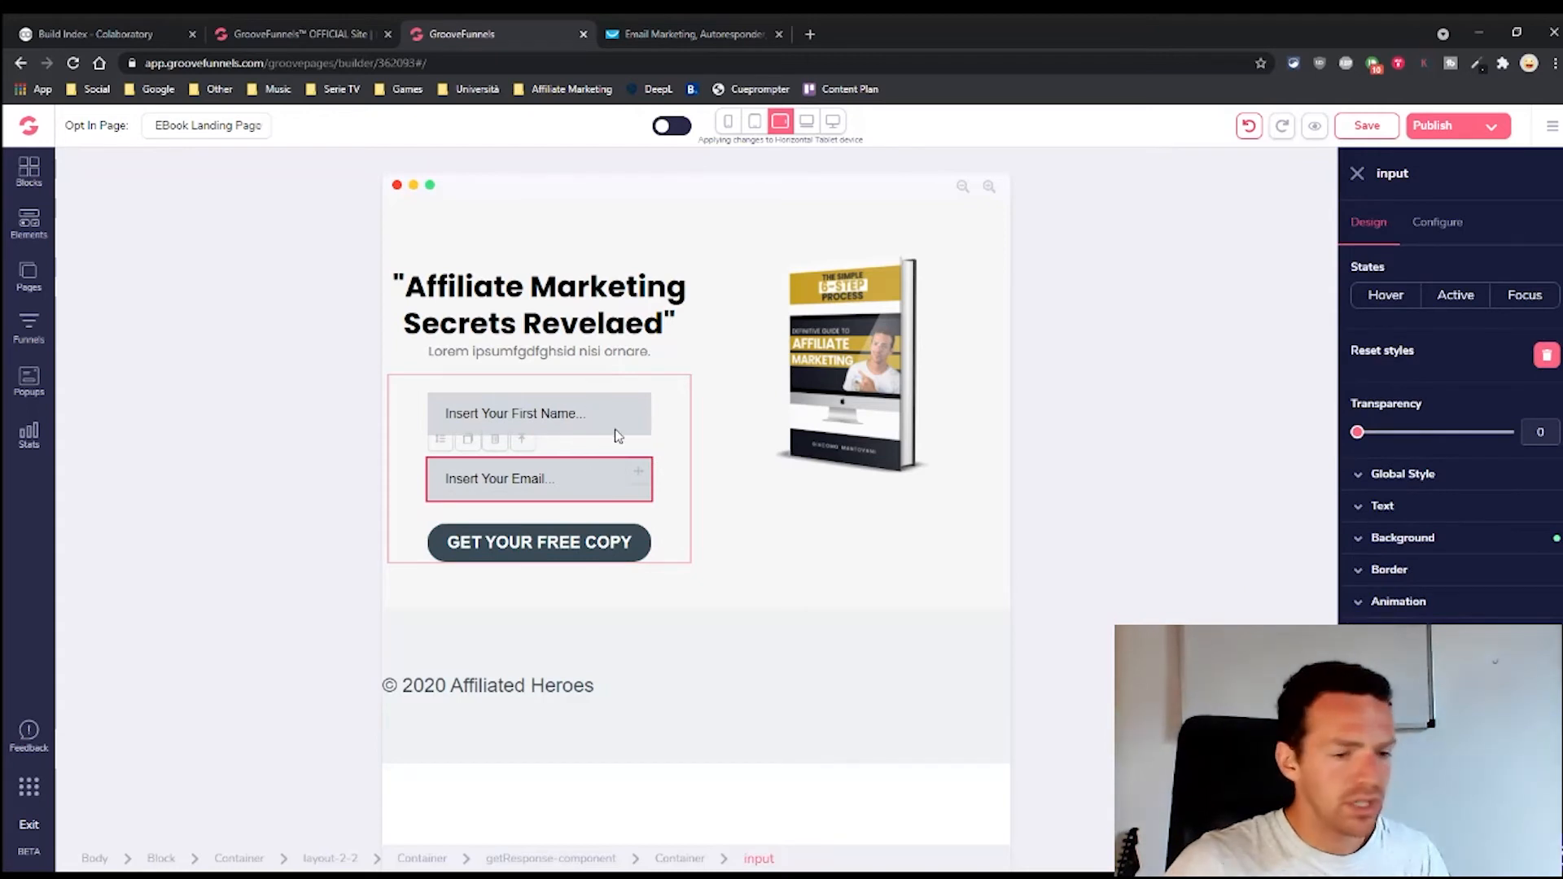
Shrink the placeholder text size in the email and First Name fields
click(1357, 509)
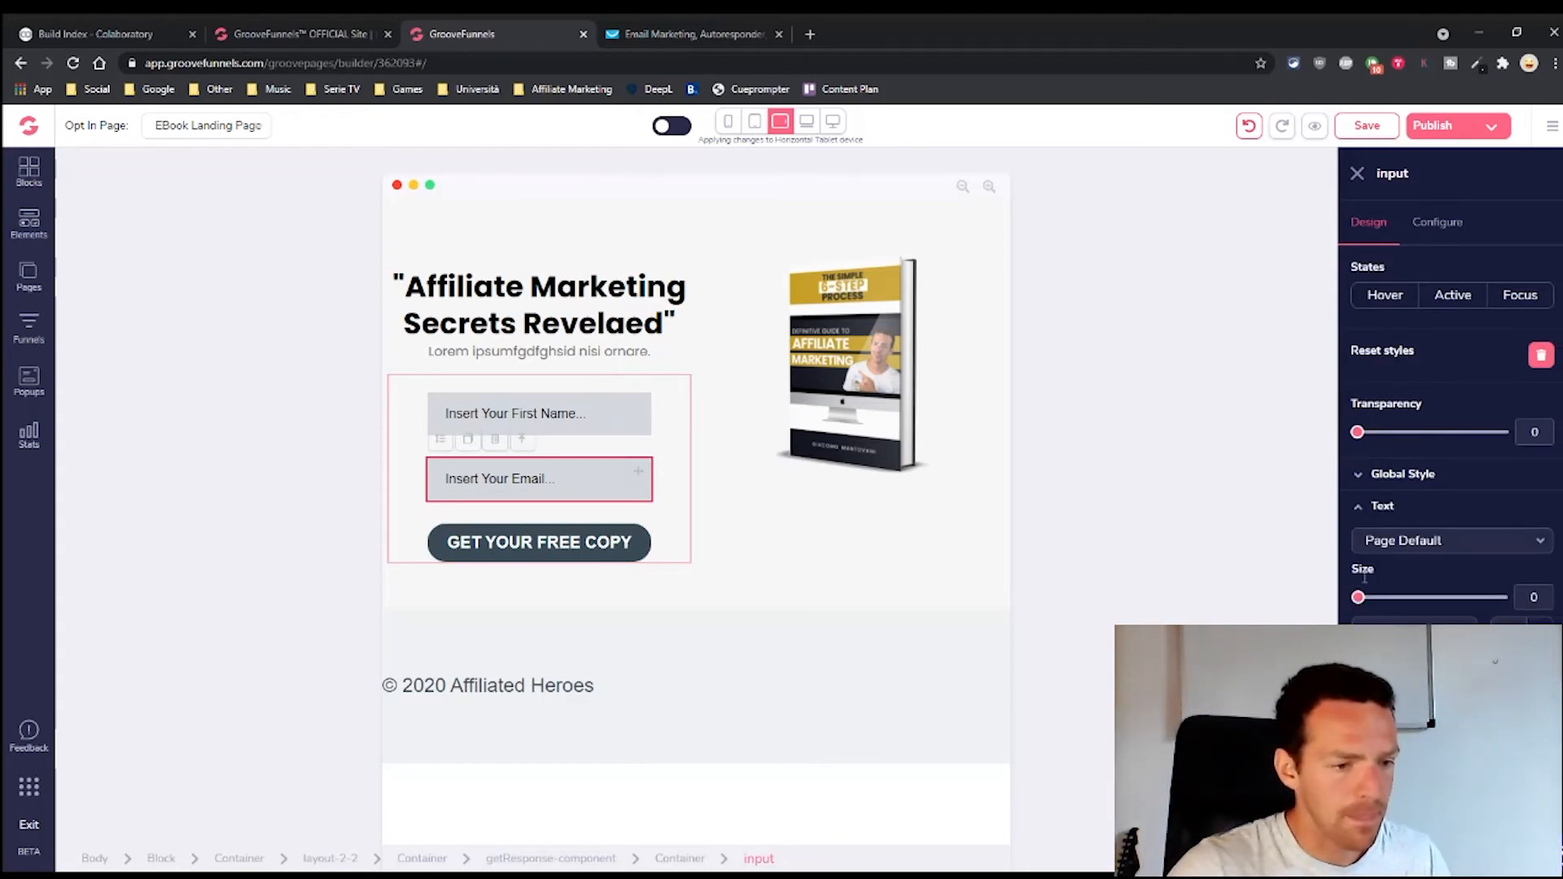
drag(1358, 597, 1382, 597)
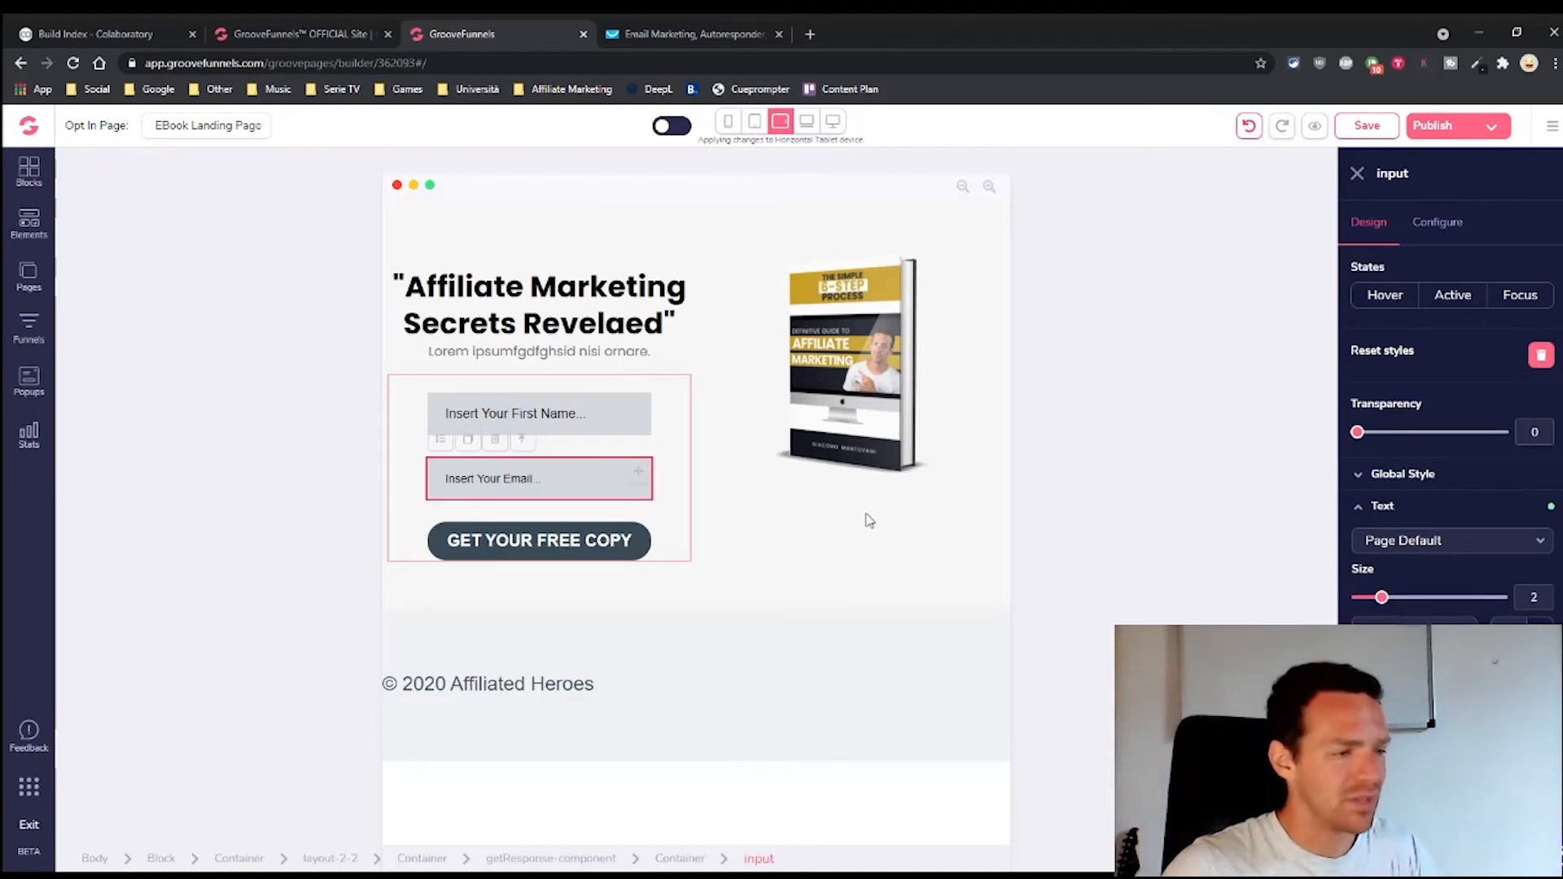
click(603, 418)
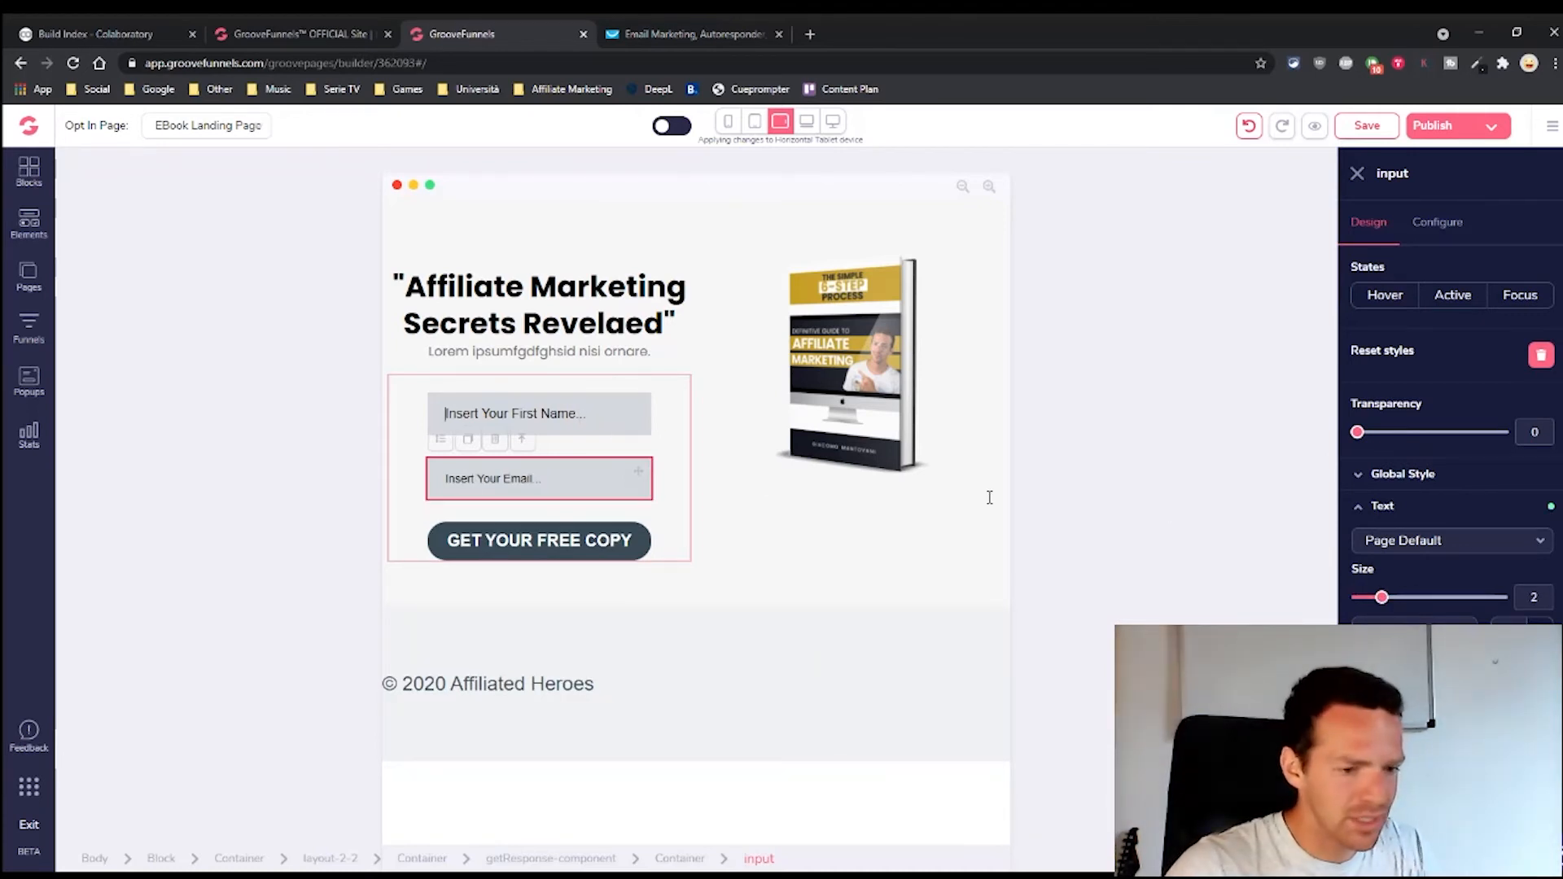
click(1364, 507)
drag(1357, 596, 1394, 597)
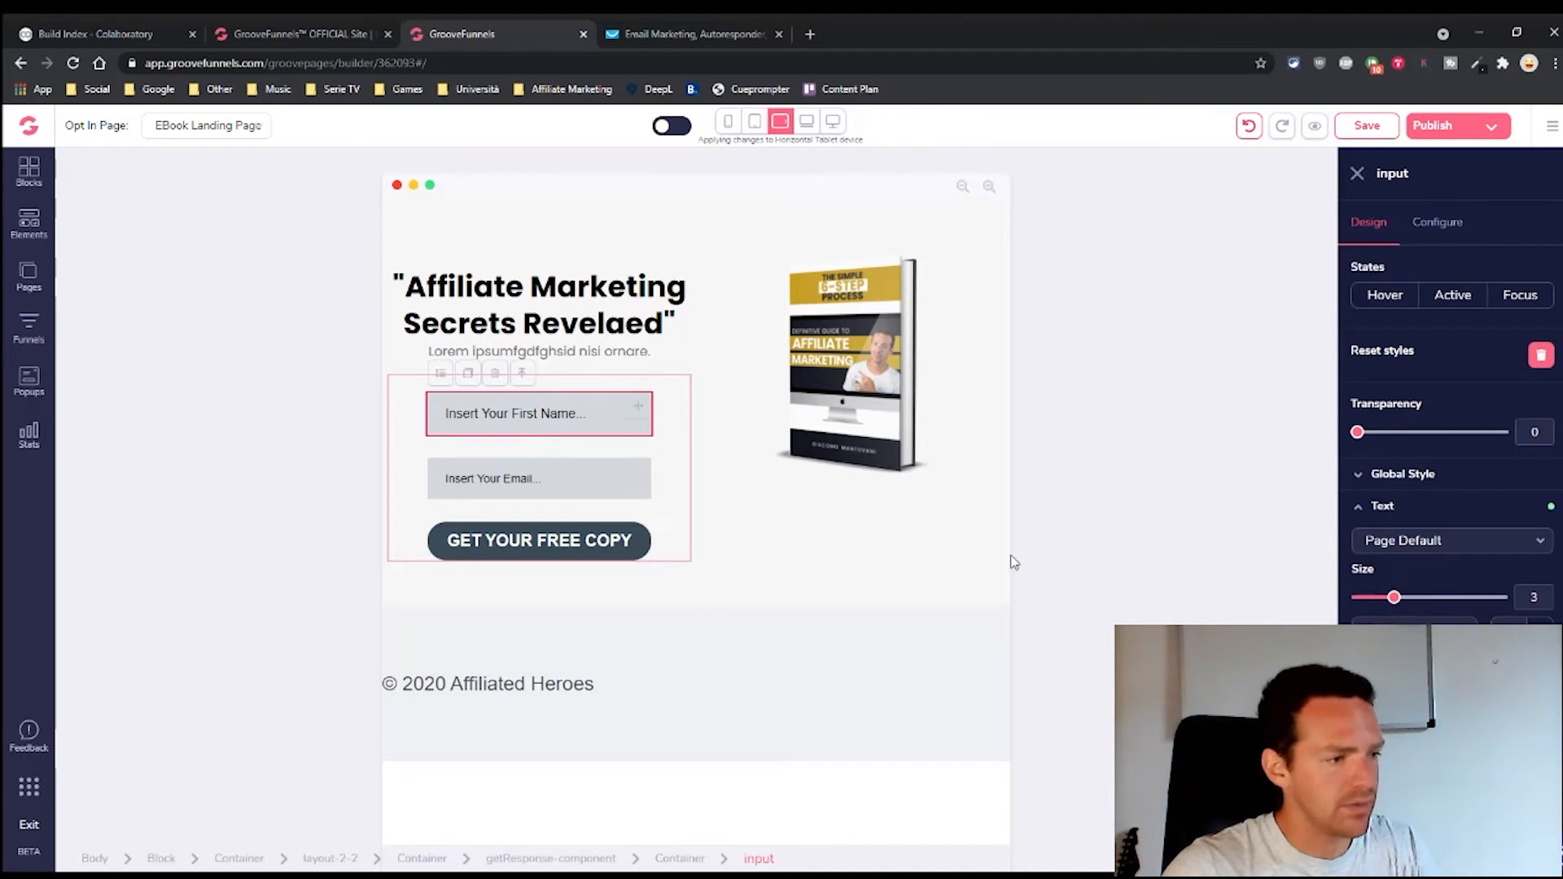
Make the footer copyright text smaller and indent it with left padding, then view vertical tablet
click(733, 503)
click(503, 672)
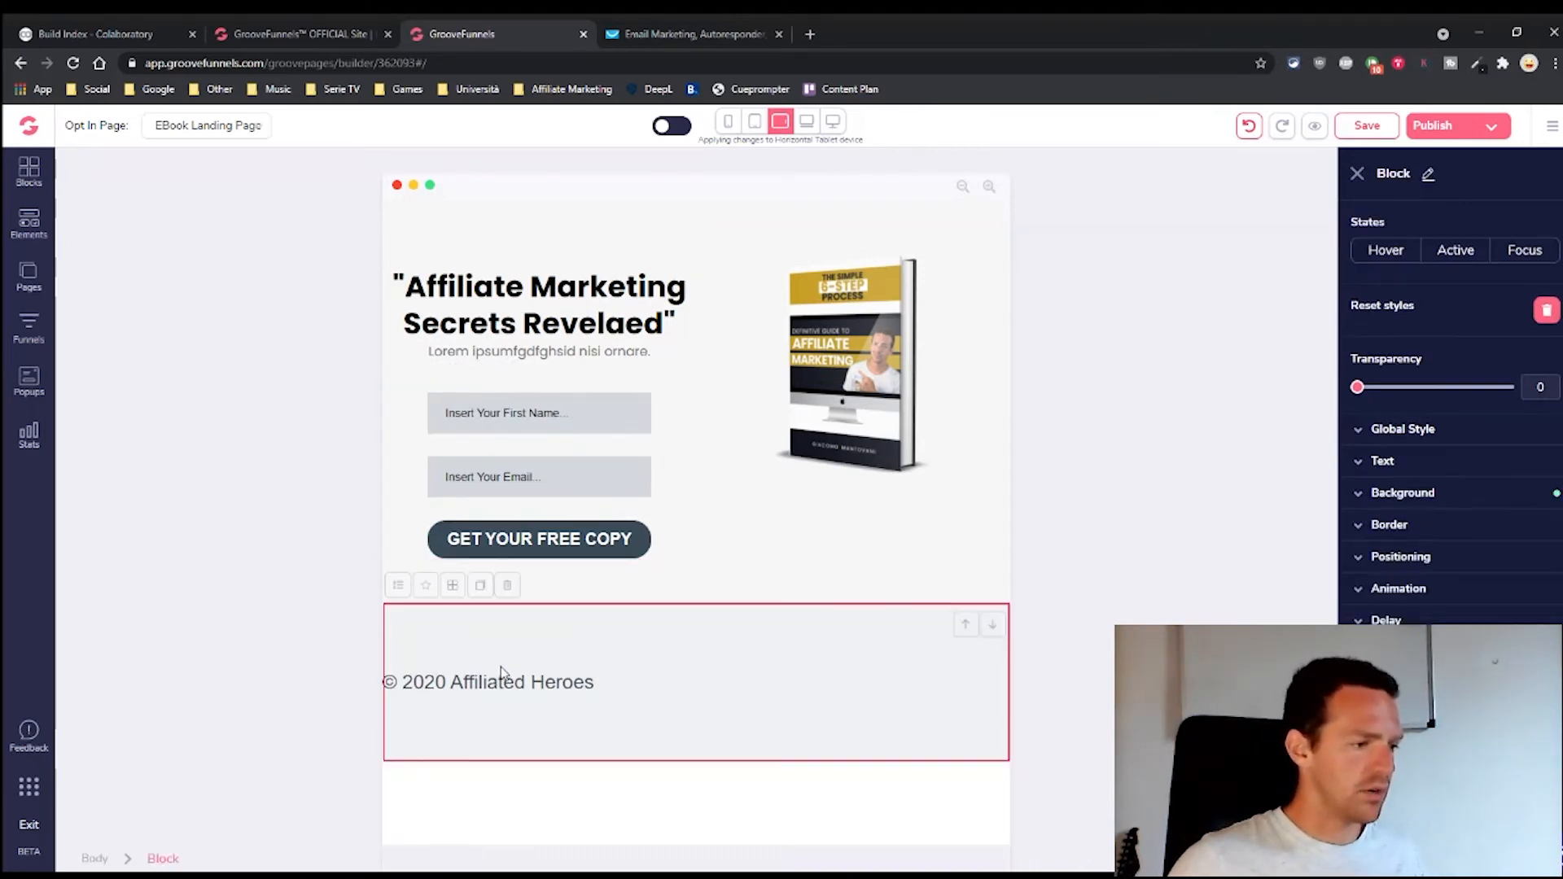
click(431, 690)
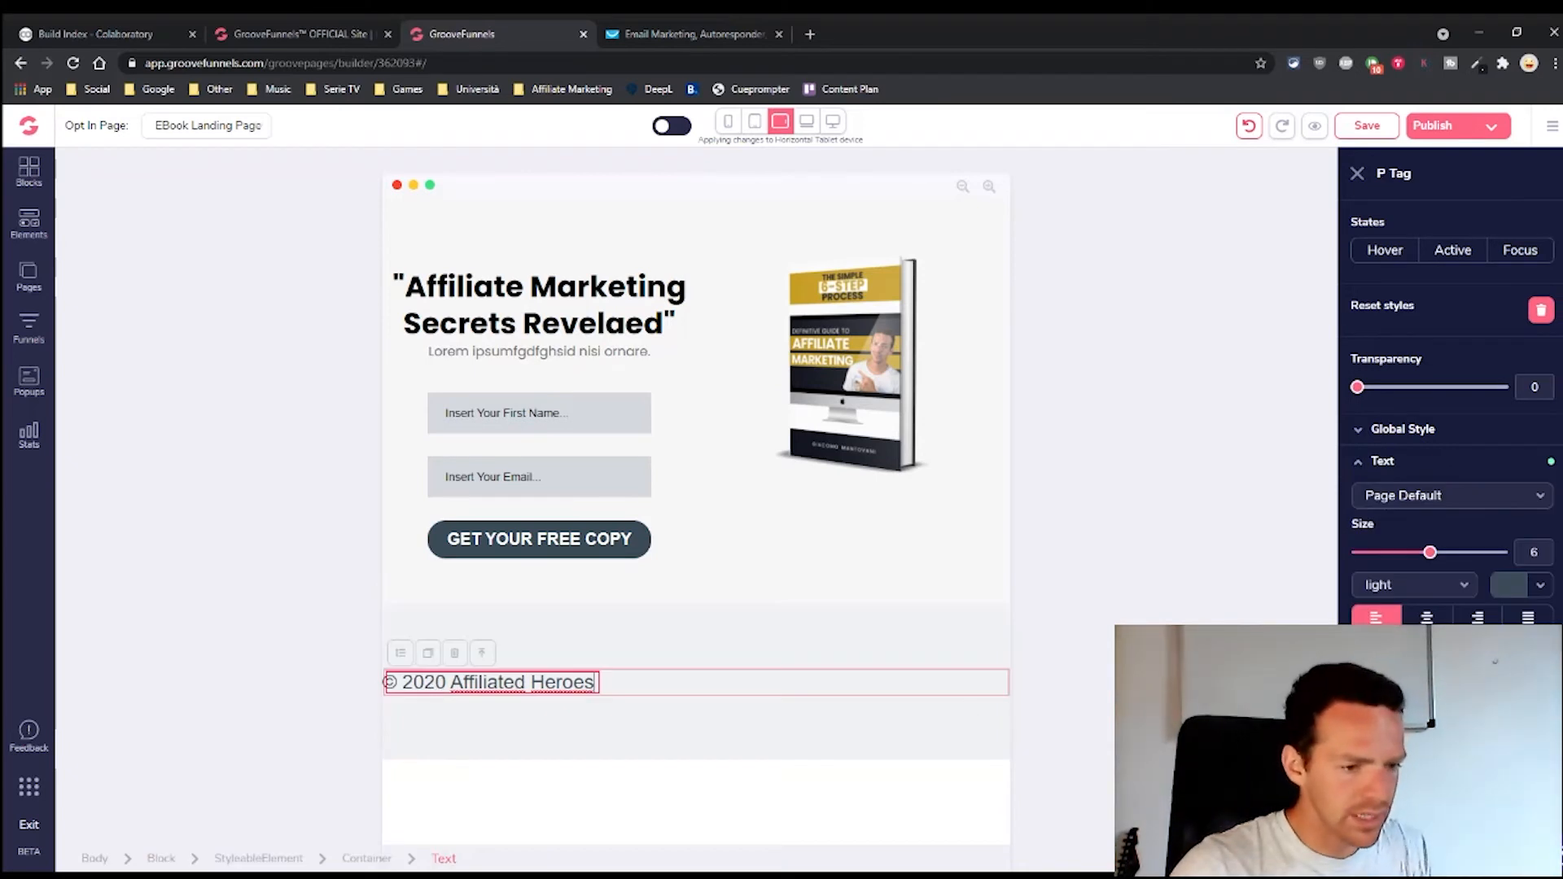
drag(1429, 553, 1395, 554)
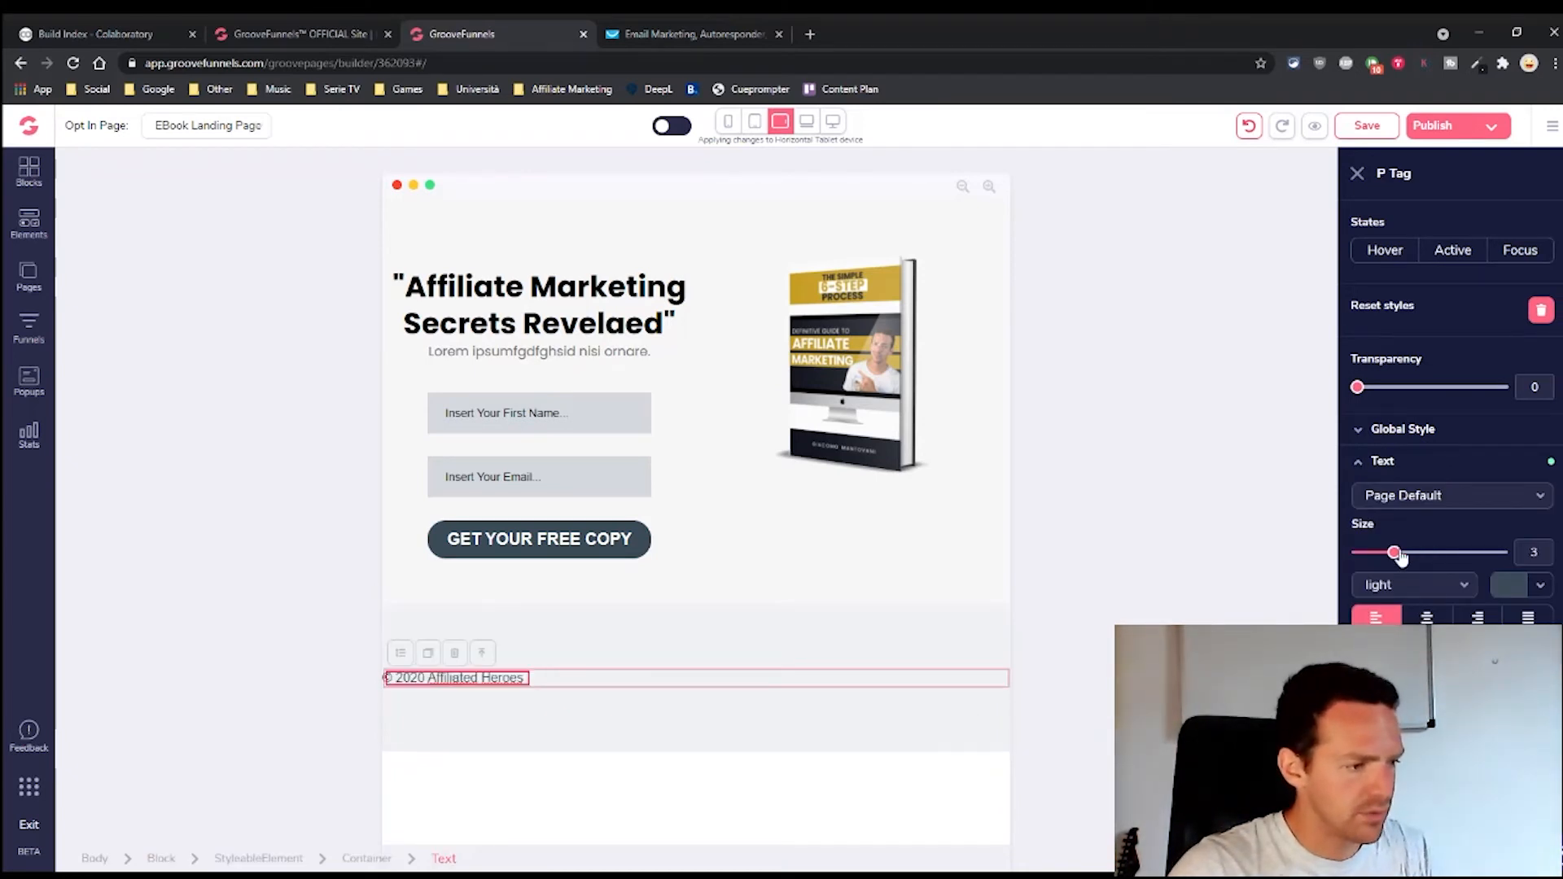
click(424, 681)
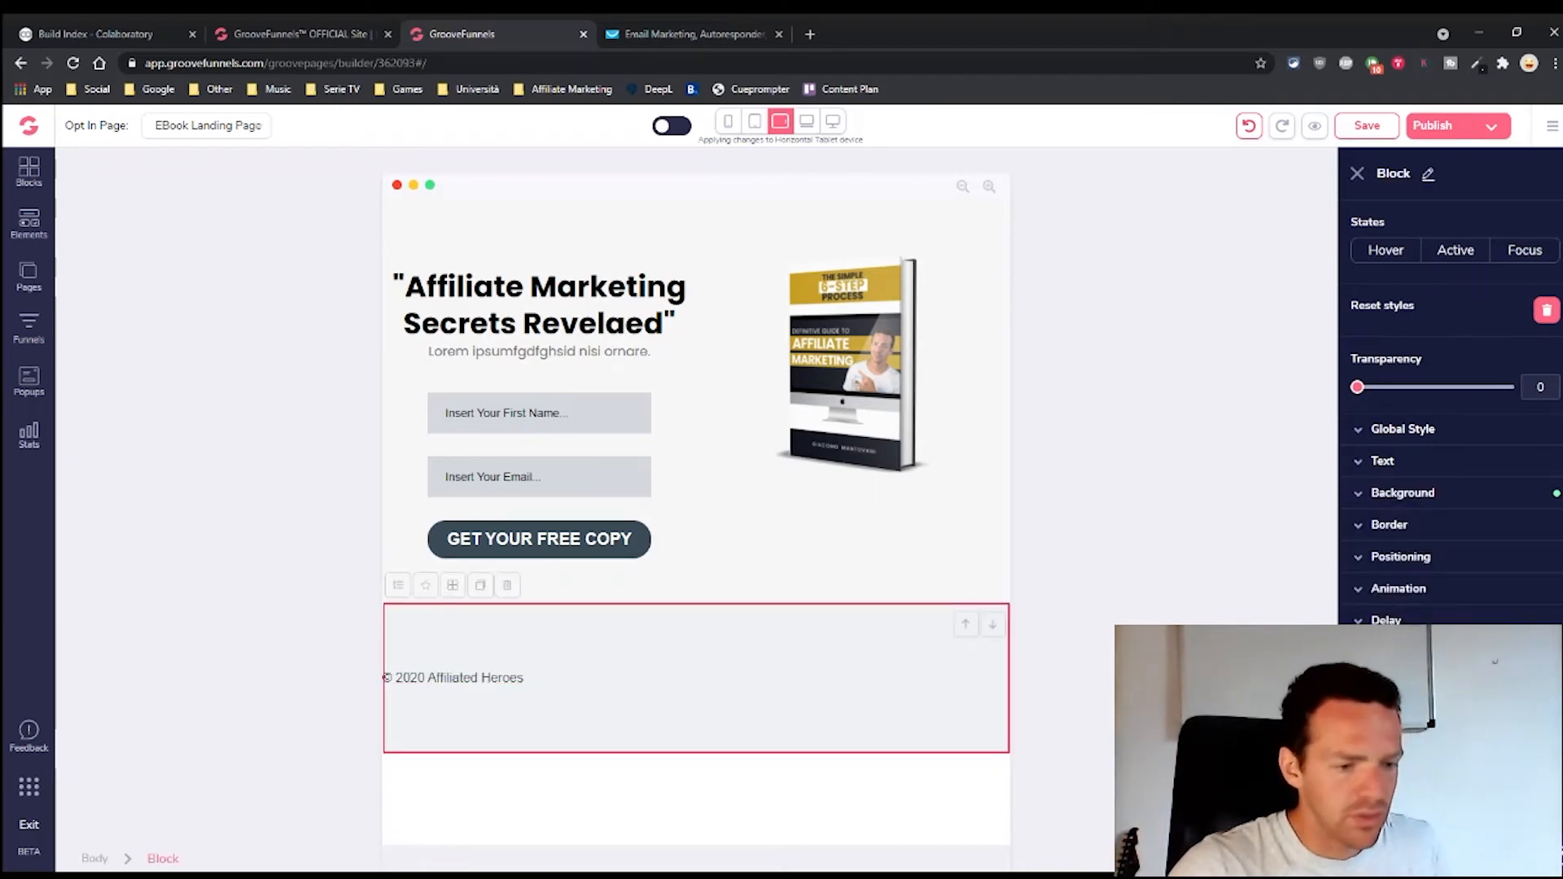
scroll(1450, 407, down, 2)
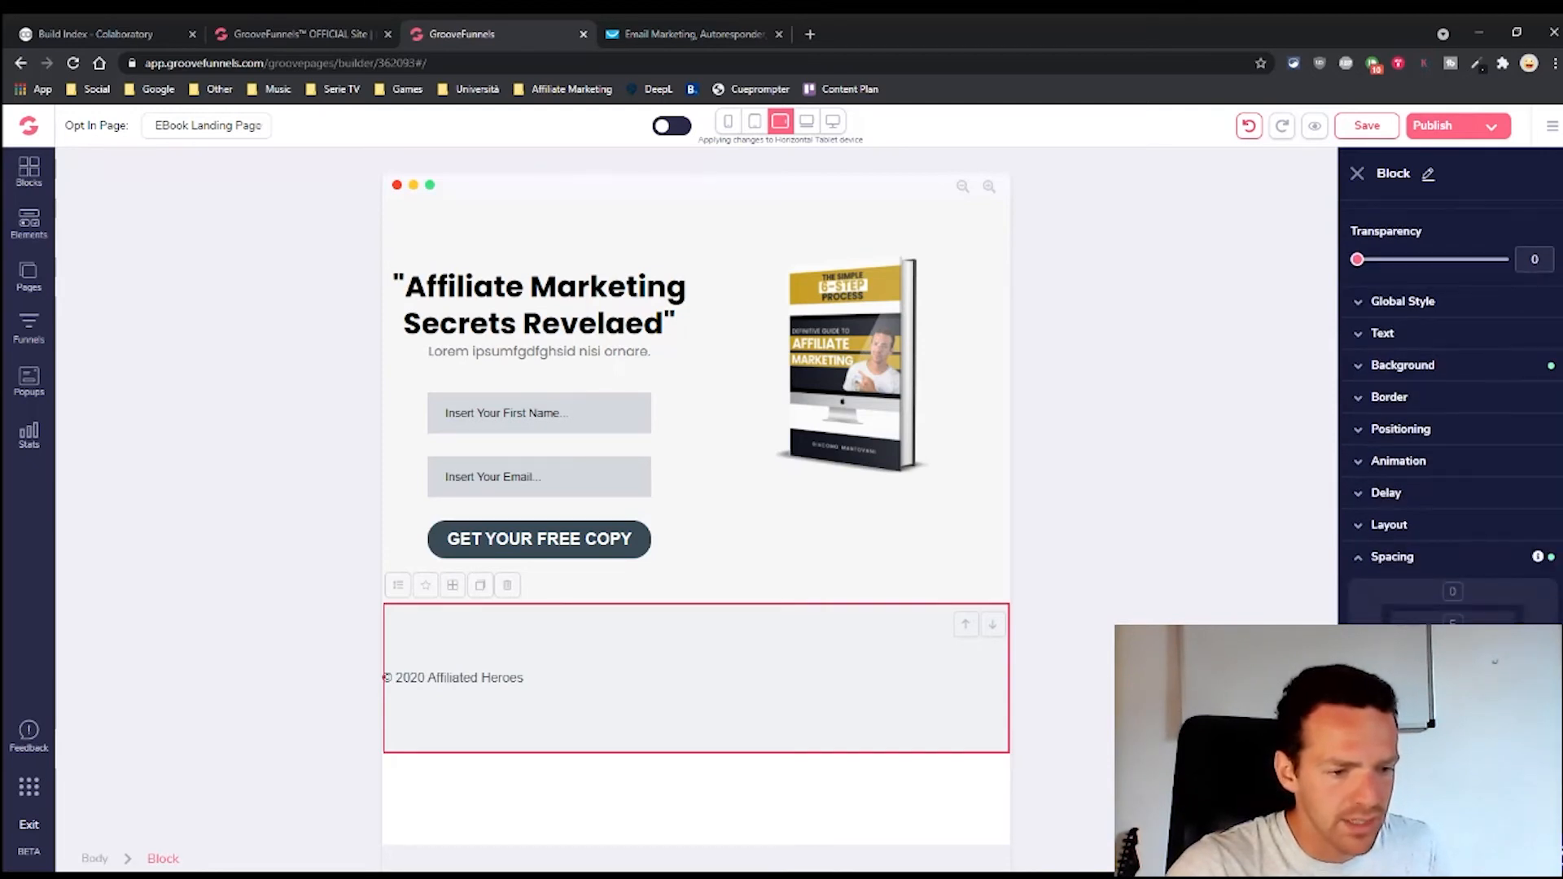
drag(1402, 662, 1444, 661)
click(959, 505)
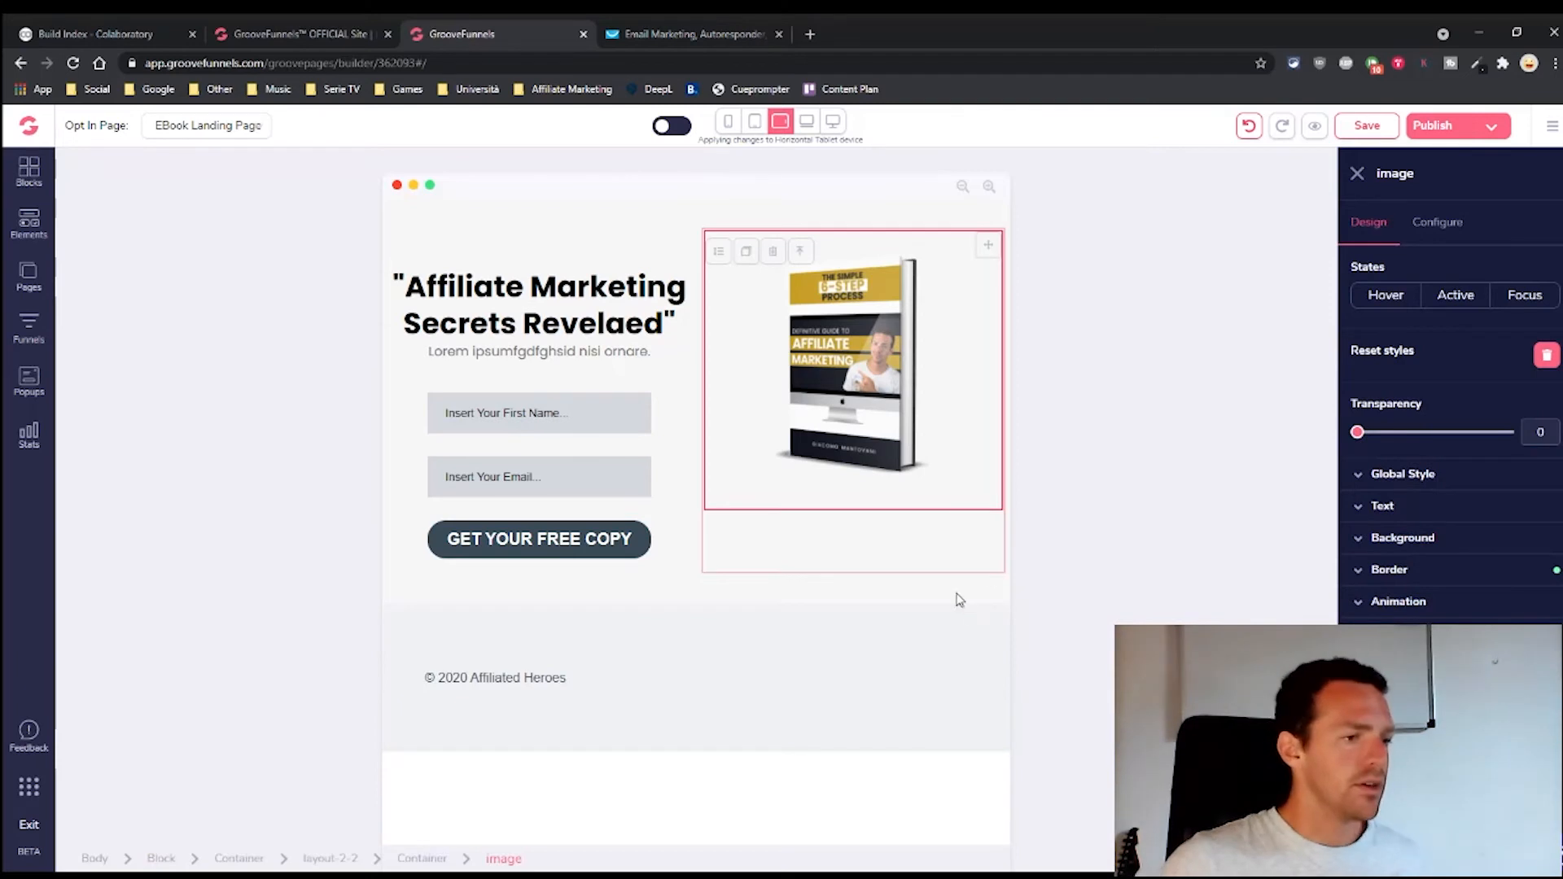
click(753, 129)
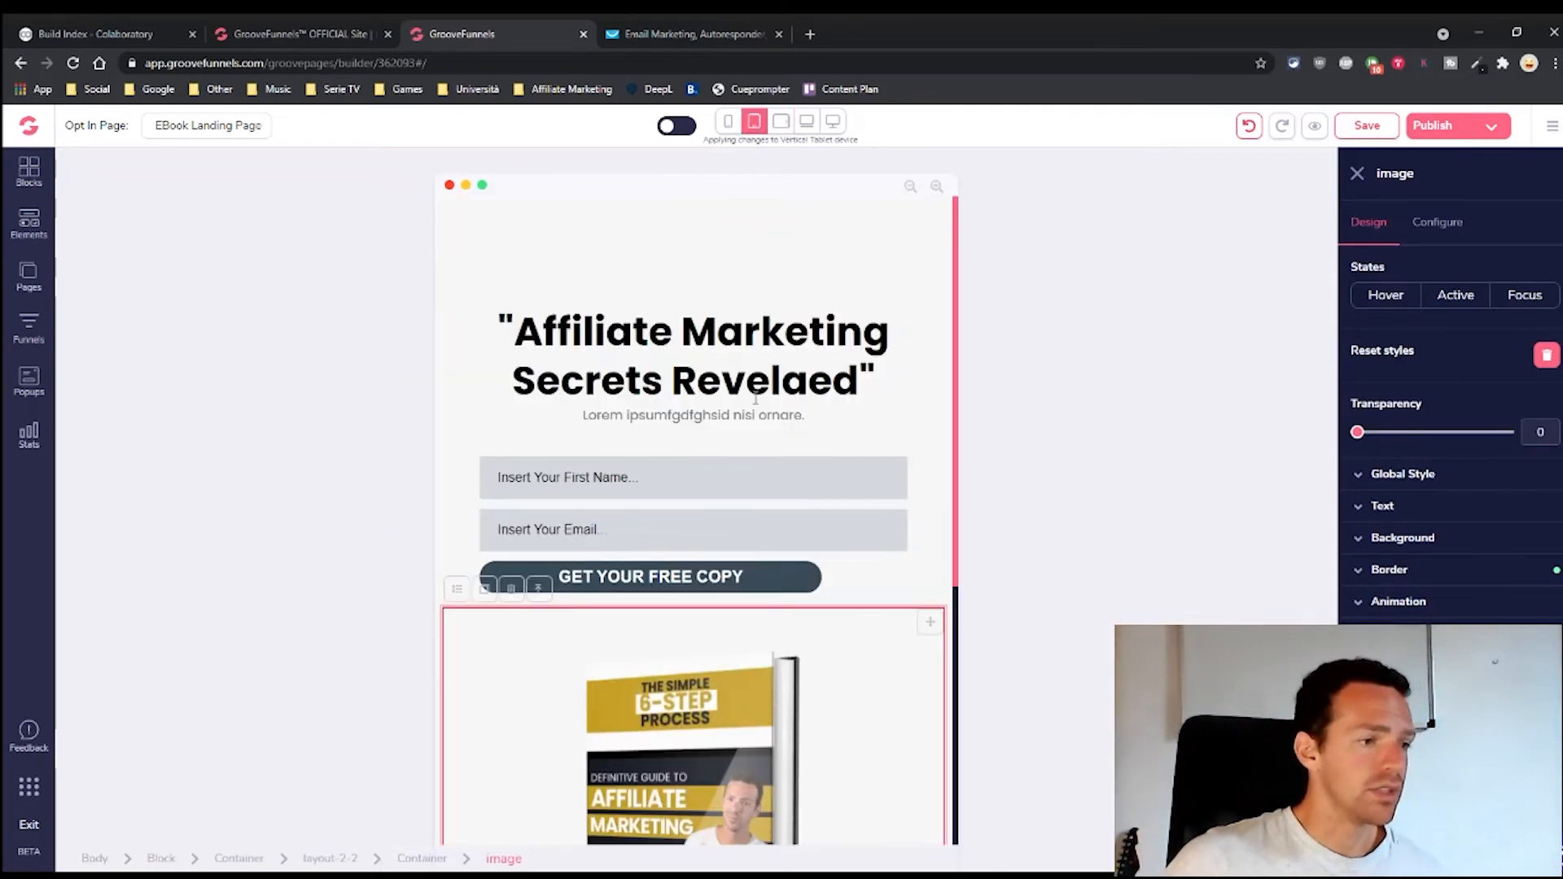
Reduce the top padding of the section holding the headline
click(747, 356)
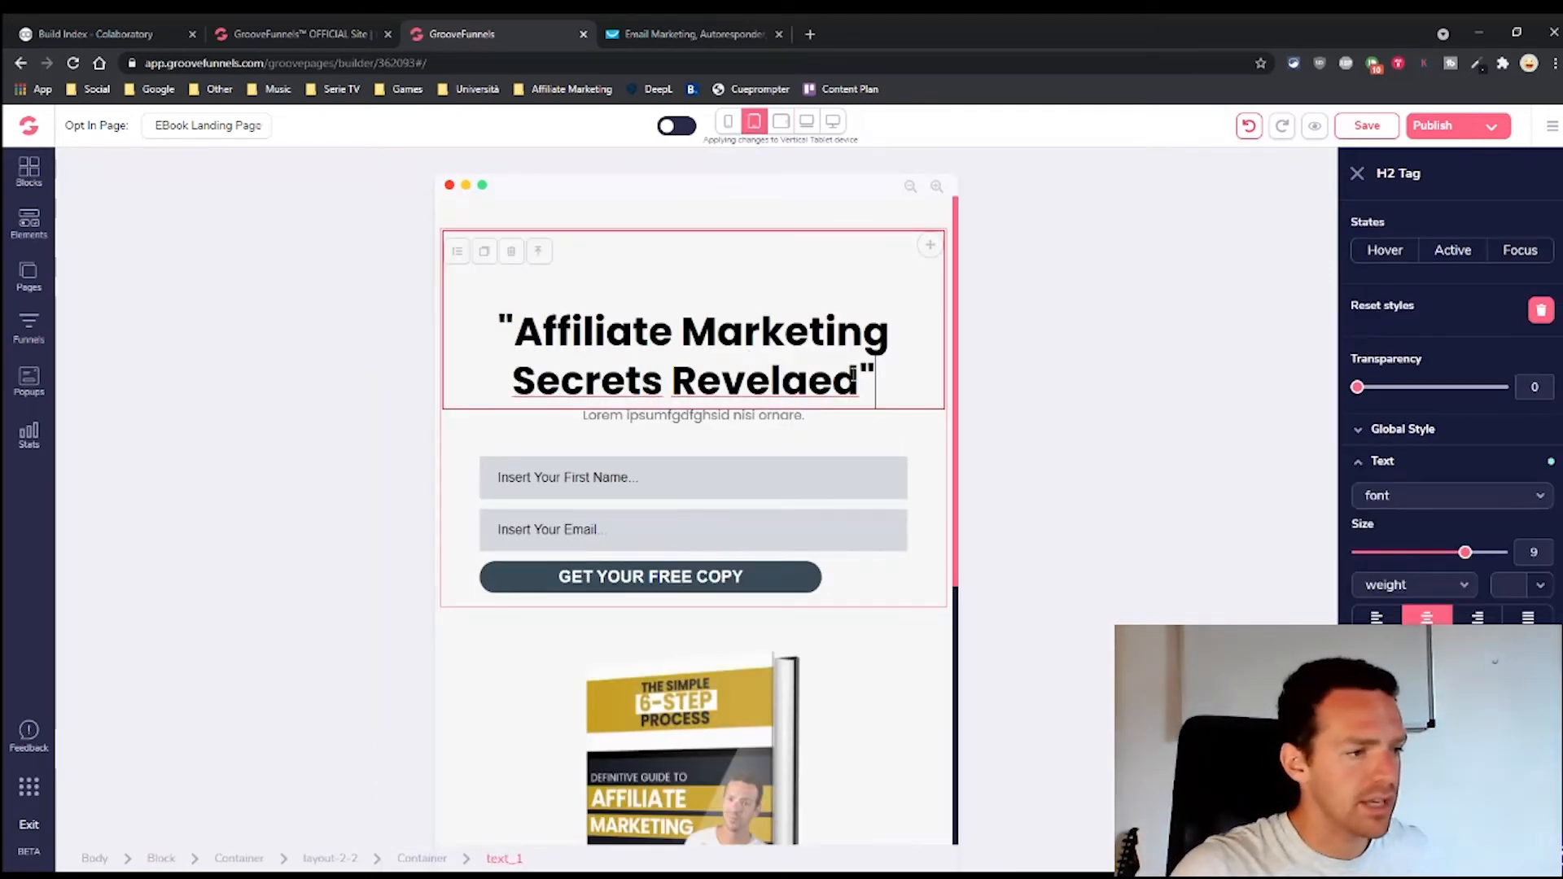
scroll(1399, 588, down, 2)
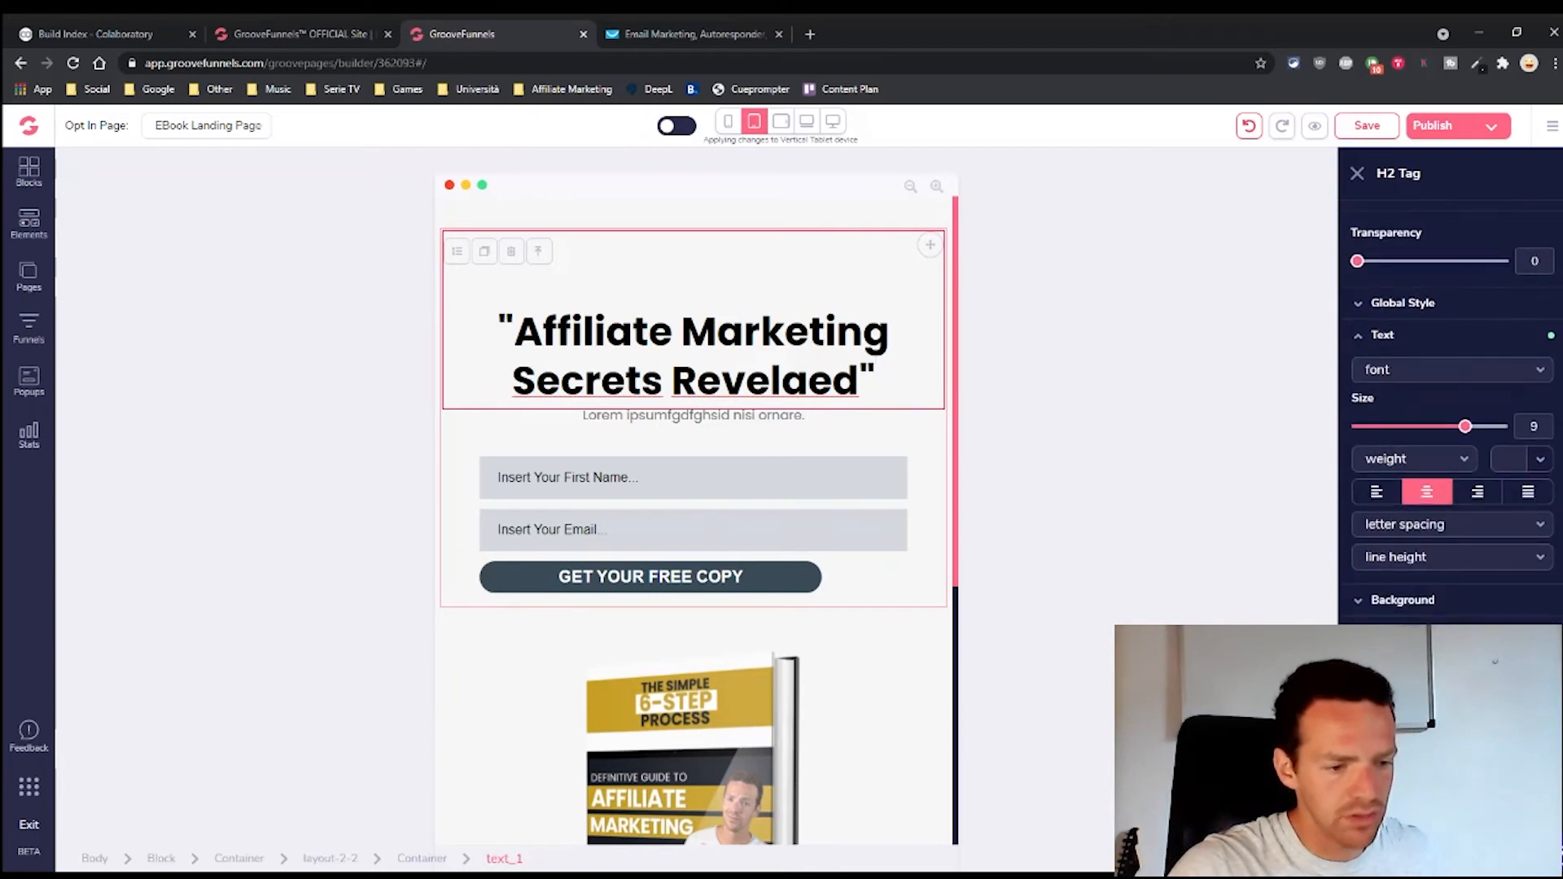
scroll(1449, 390, down, 3)
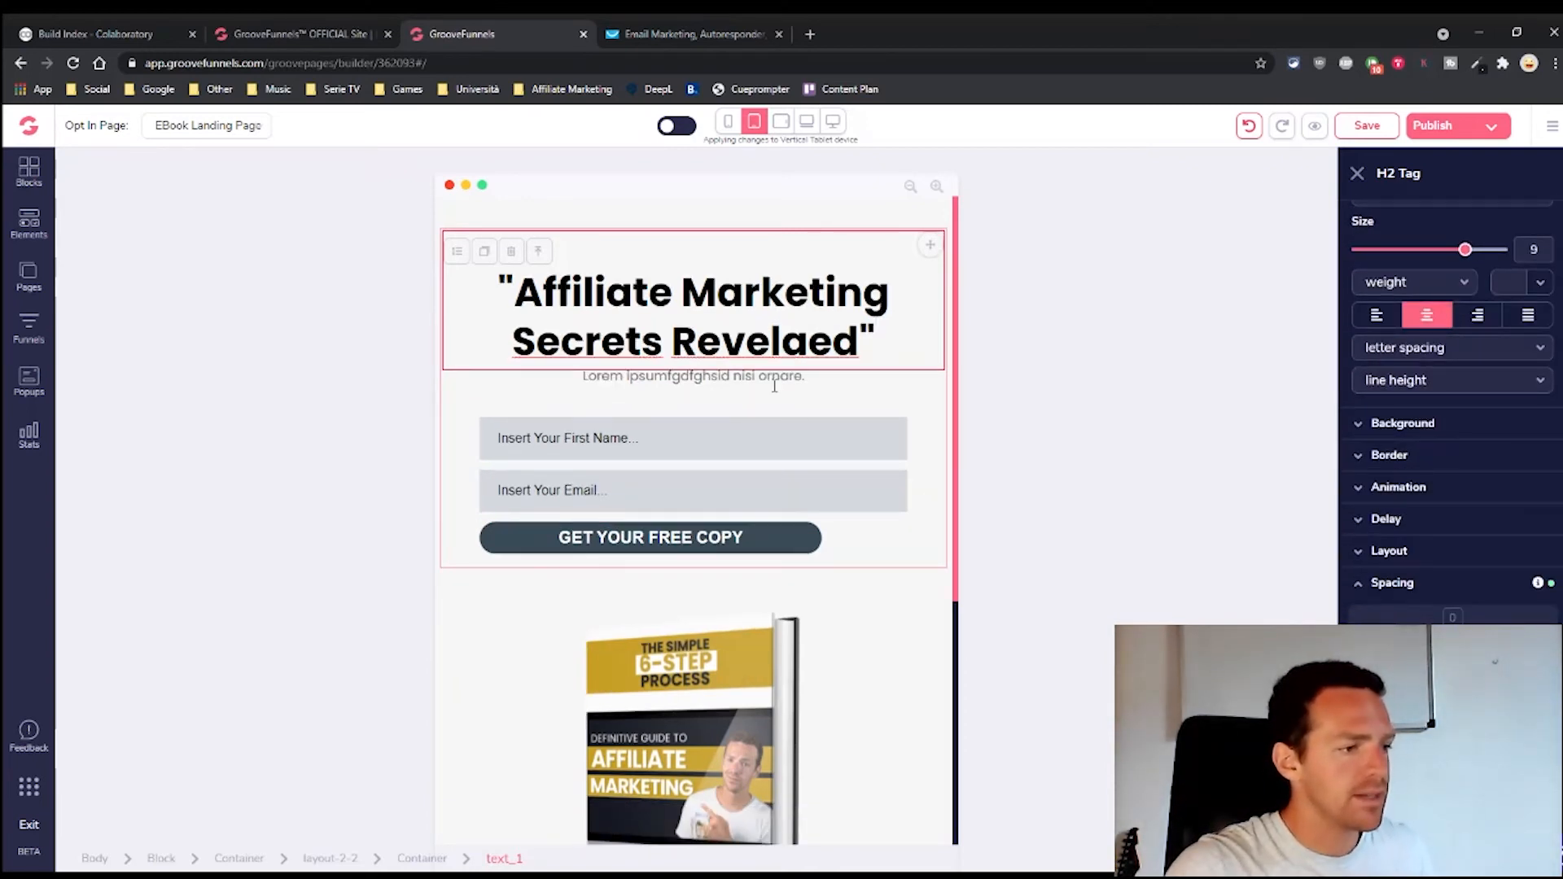
click(692, 227)
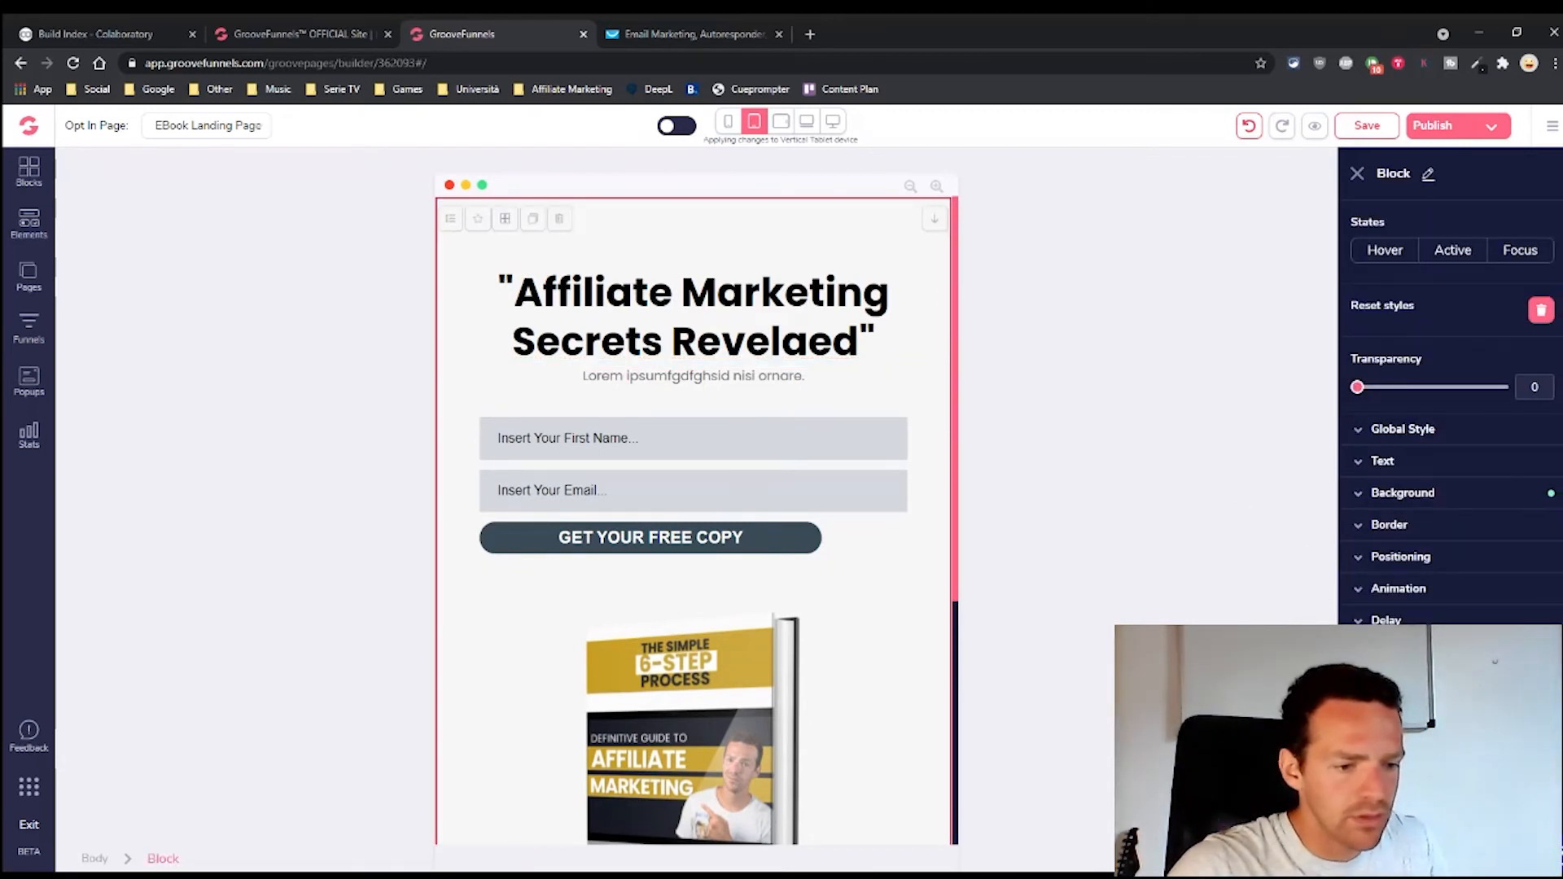
scroll(1424, 614, down, 3)
drag(1453, 624, 1453, 632)
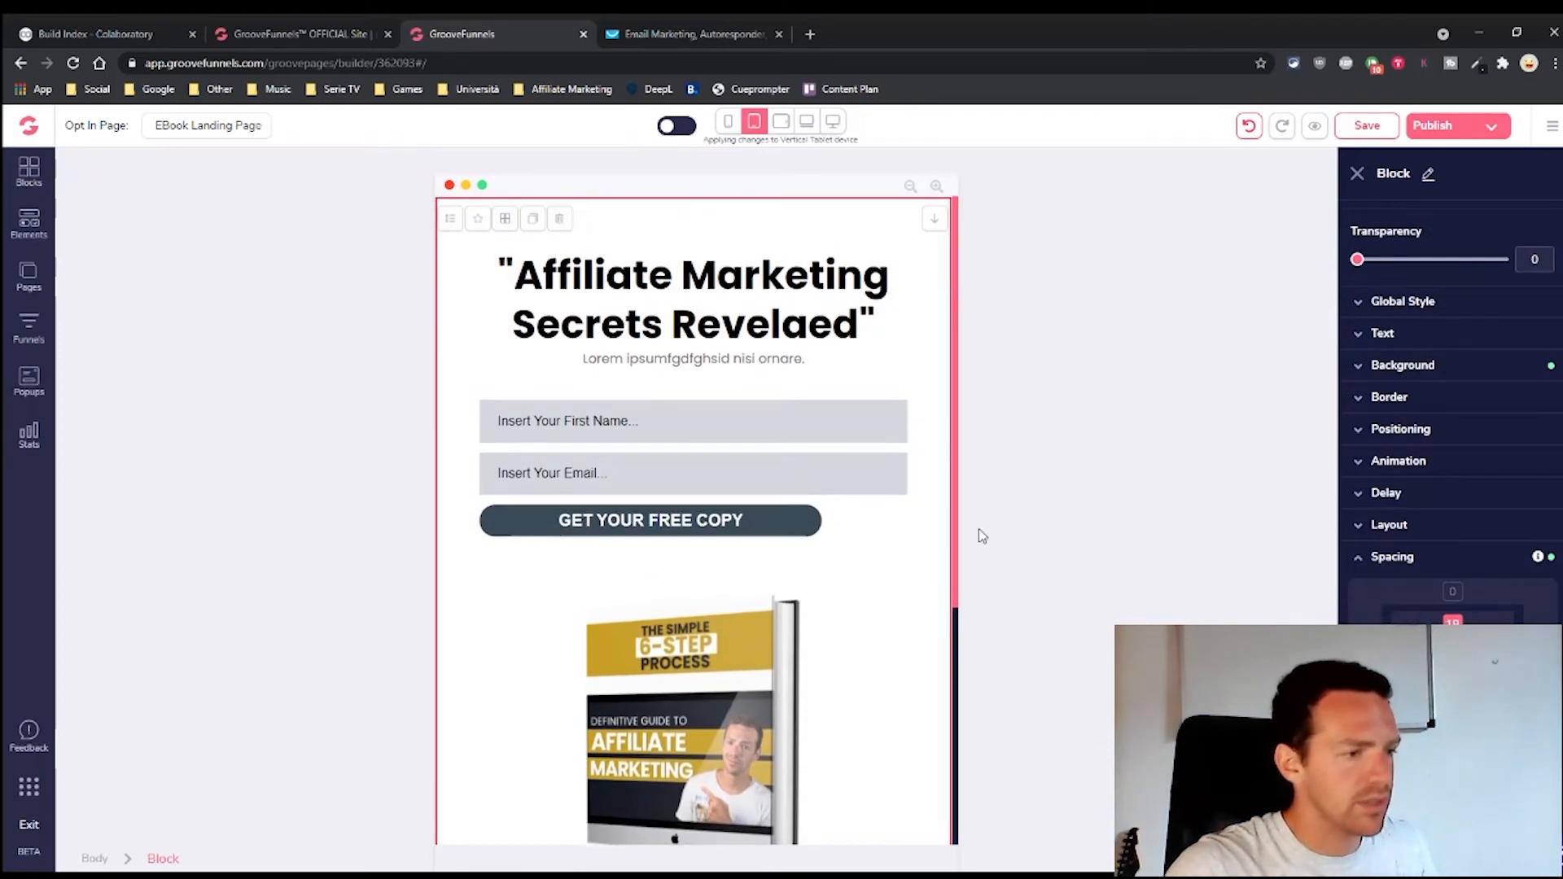
Make the GET YOUR FREE COPY button taller with extra top padding and text size 6
click(635, 424)
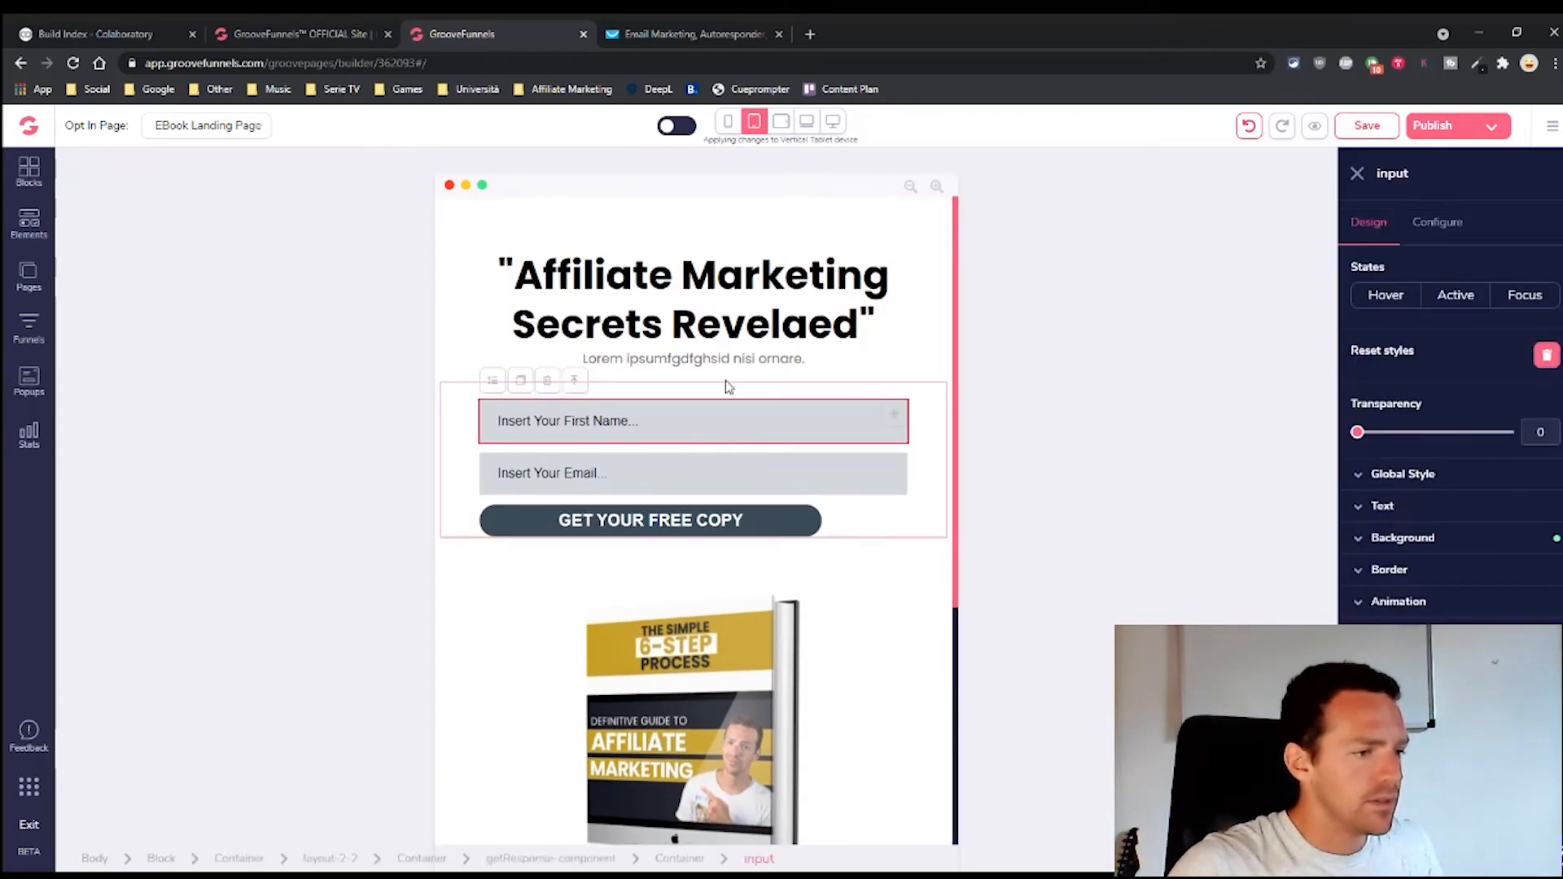
scroll(809, 472, down, 2)
click(772, 360)
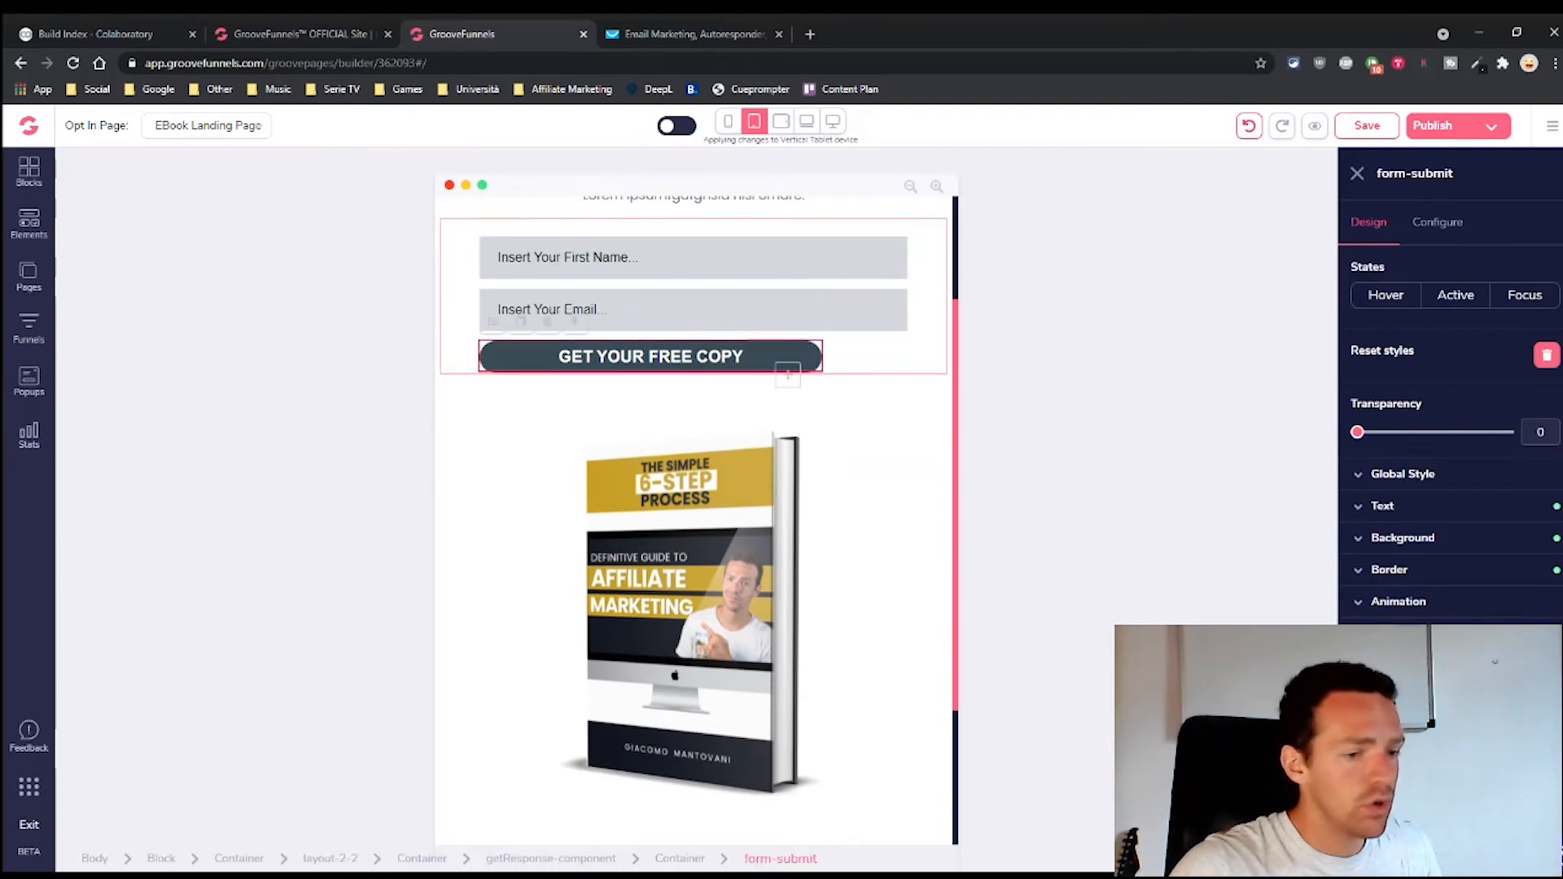
scroll(1449, 413, down, 2)
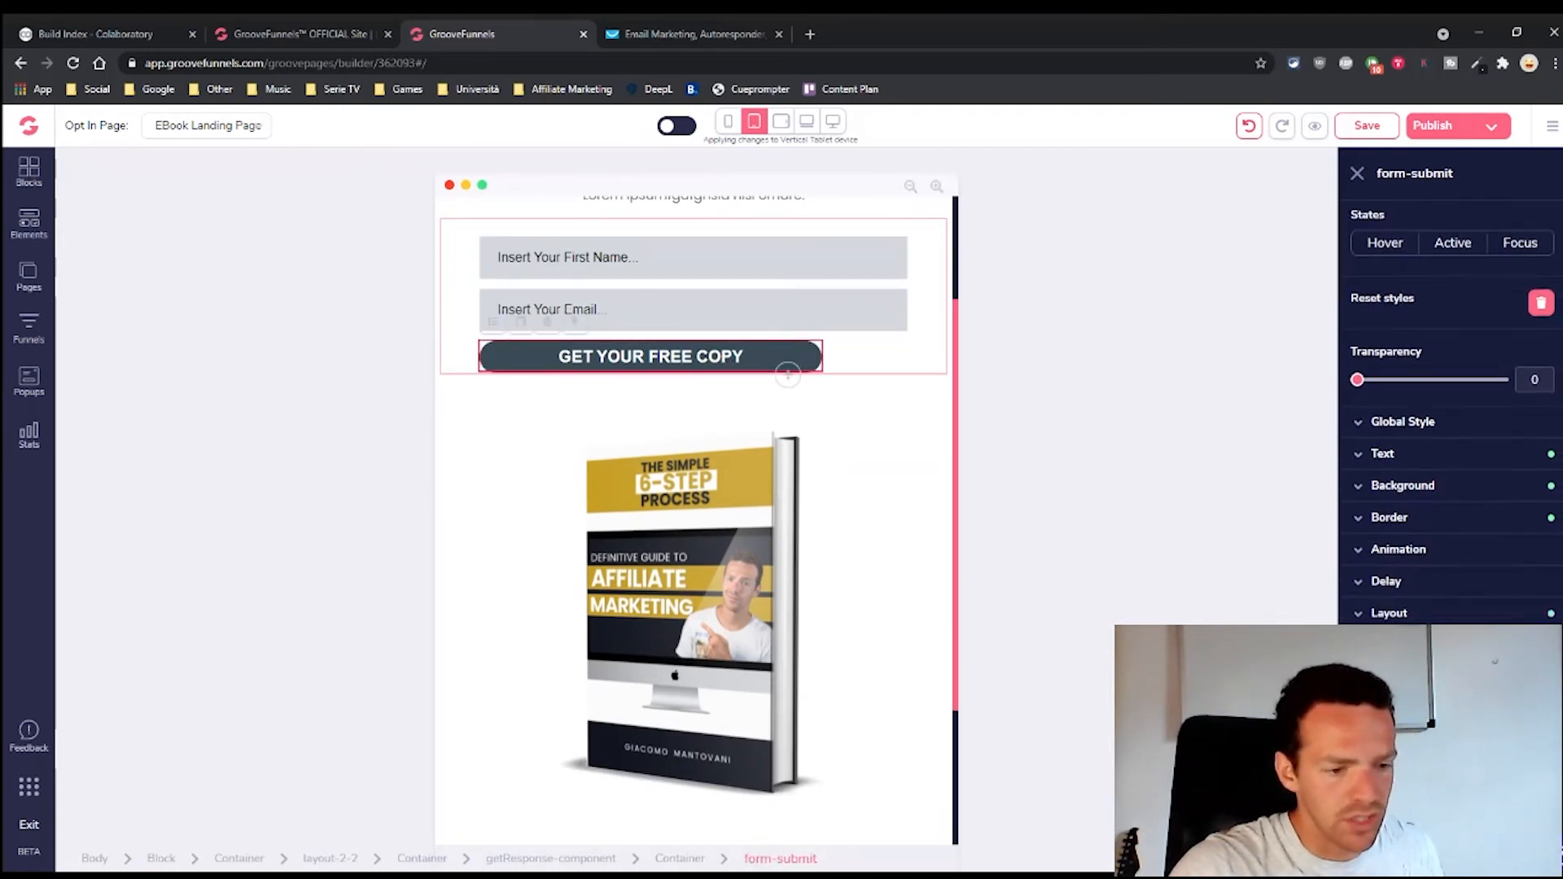
drag(1452, 630, 1453, 645)
click(1359, 366)
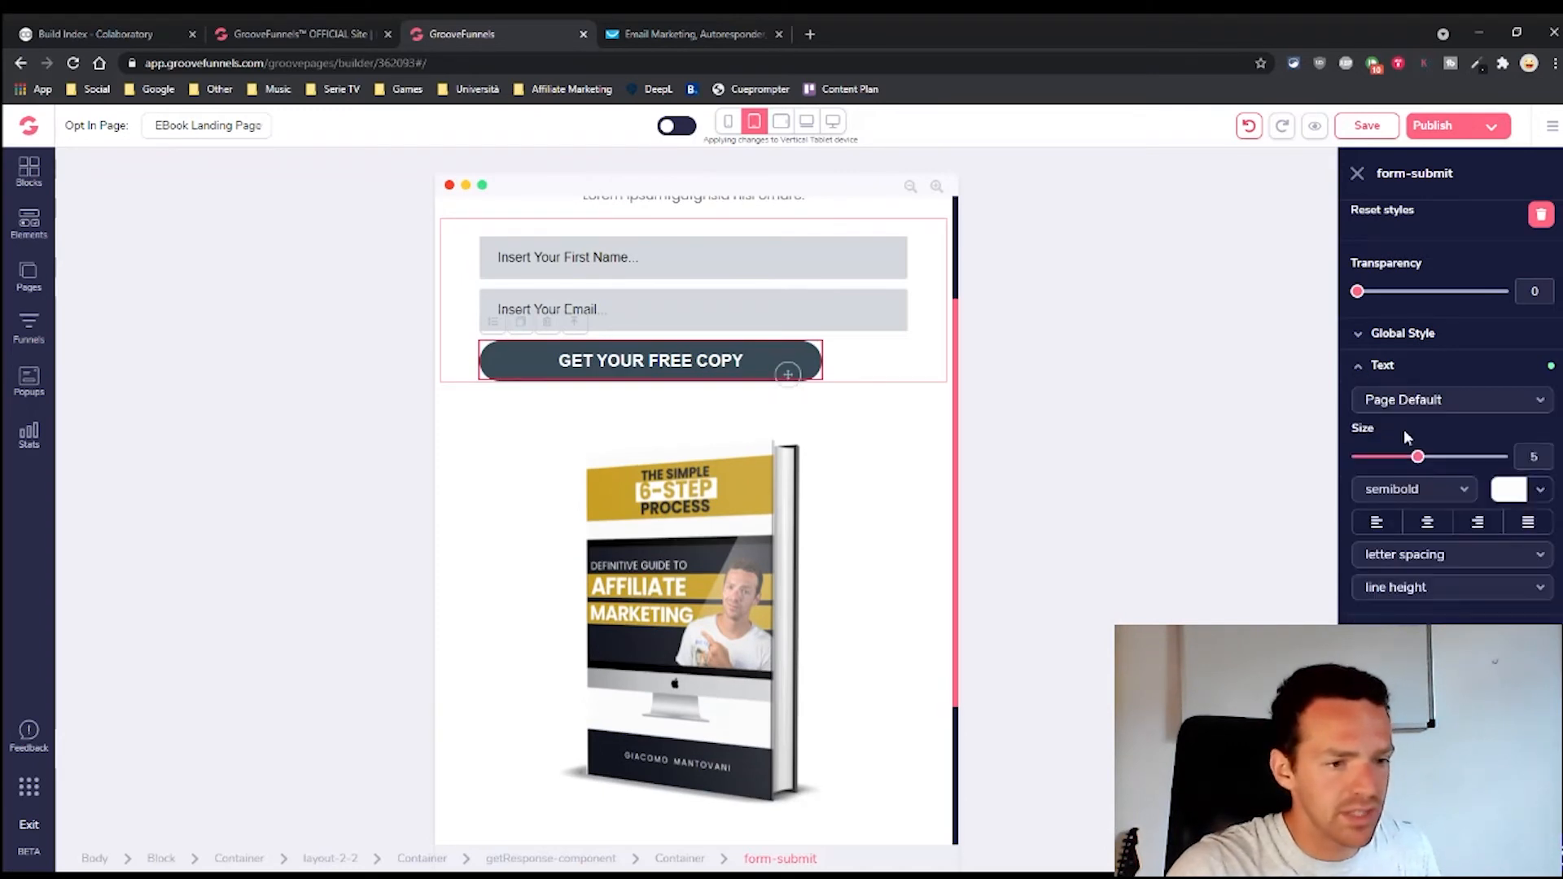
drag(1423, 462, 1430, 461)
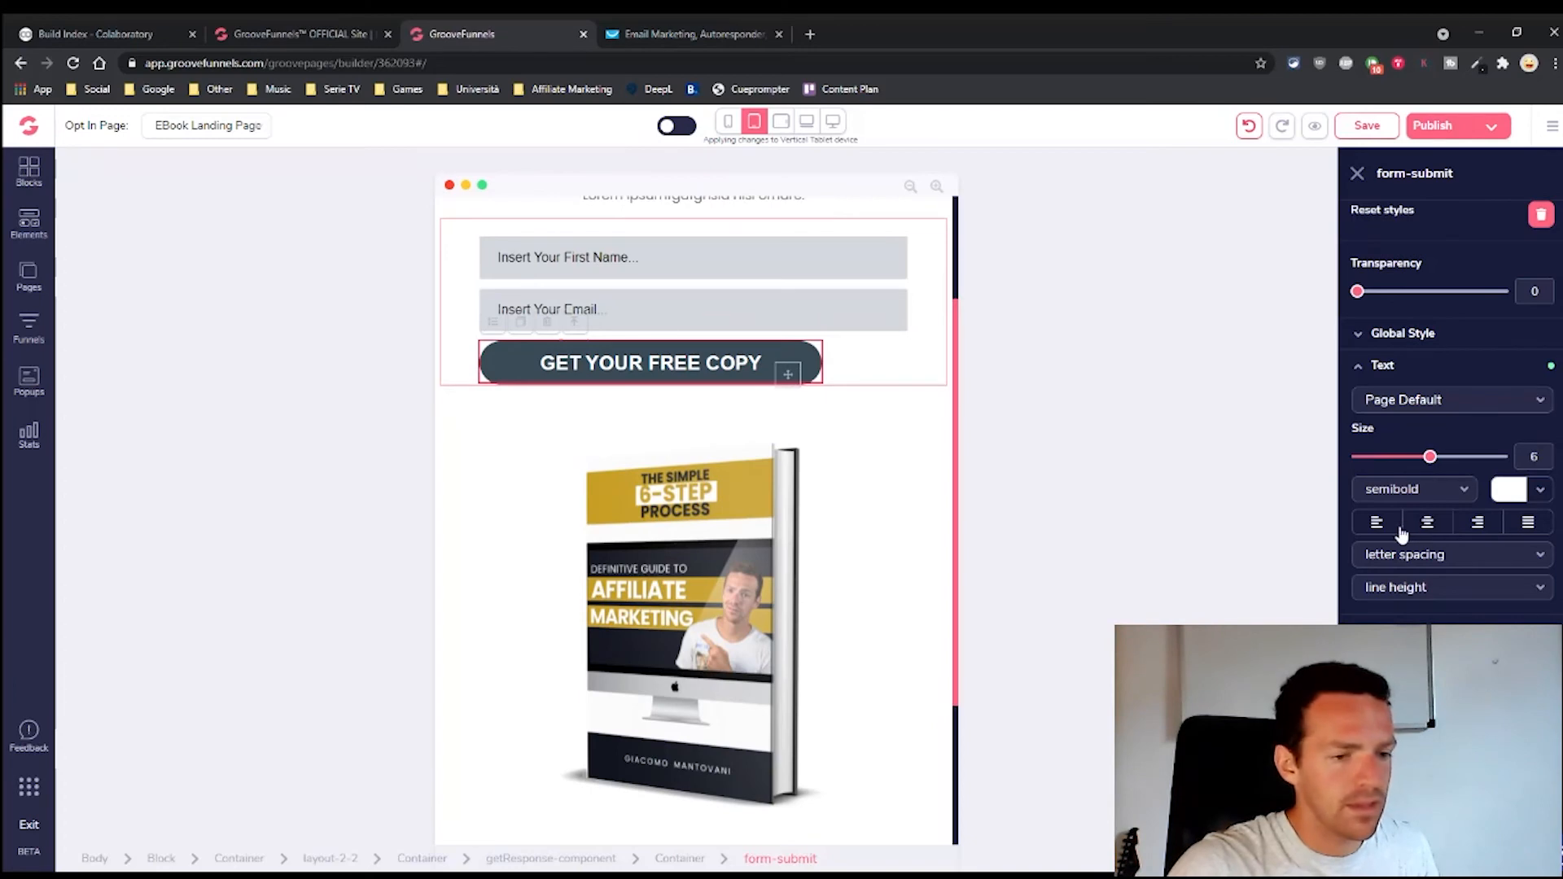
scroll(896, 448, up, 2)
scroll(855, 461, down, 5)
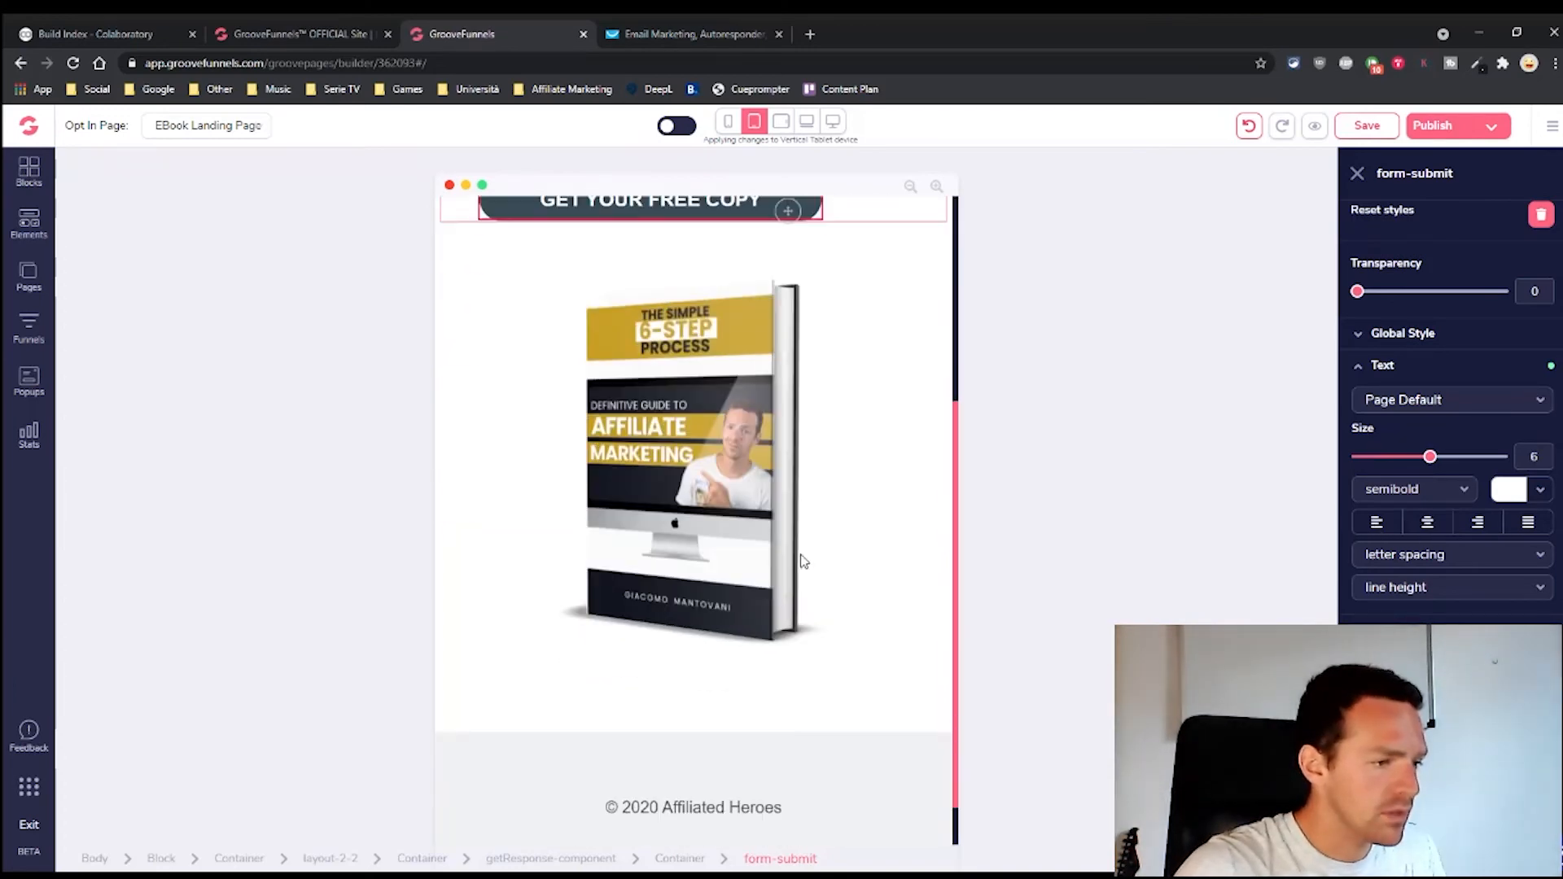
click(752, 510)
scroll(782, 510, up, 3)
scroll(823, 520, down, 4)
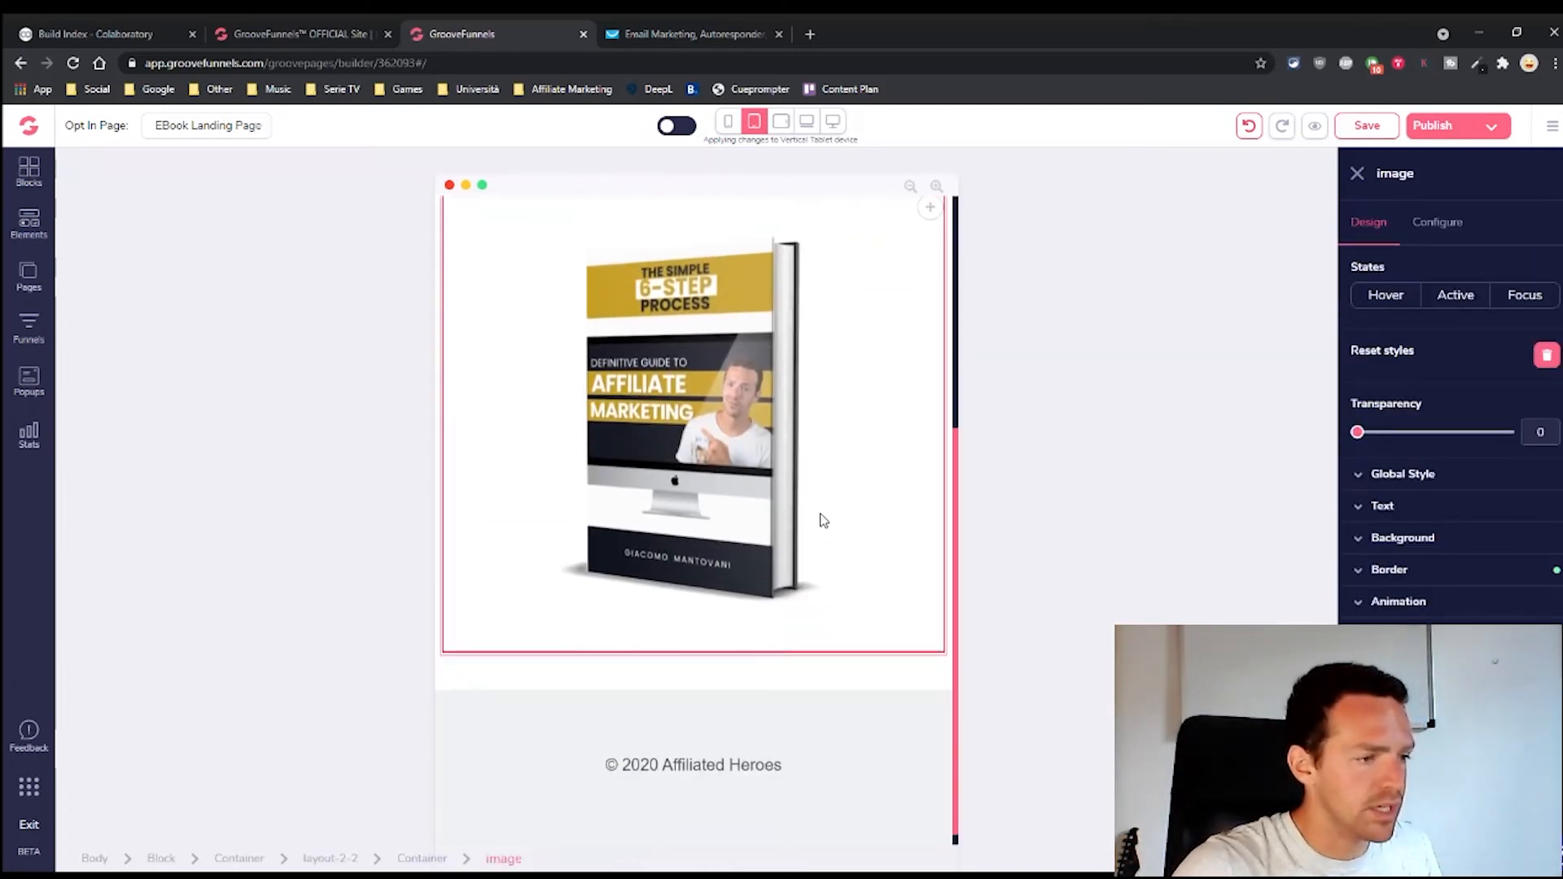
scroll(760, 724, up, 5)
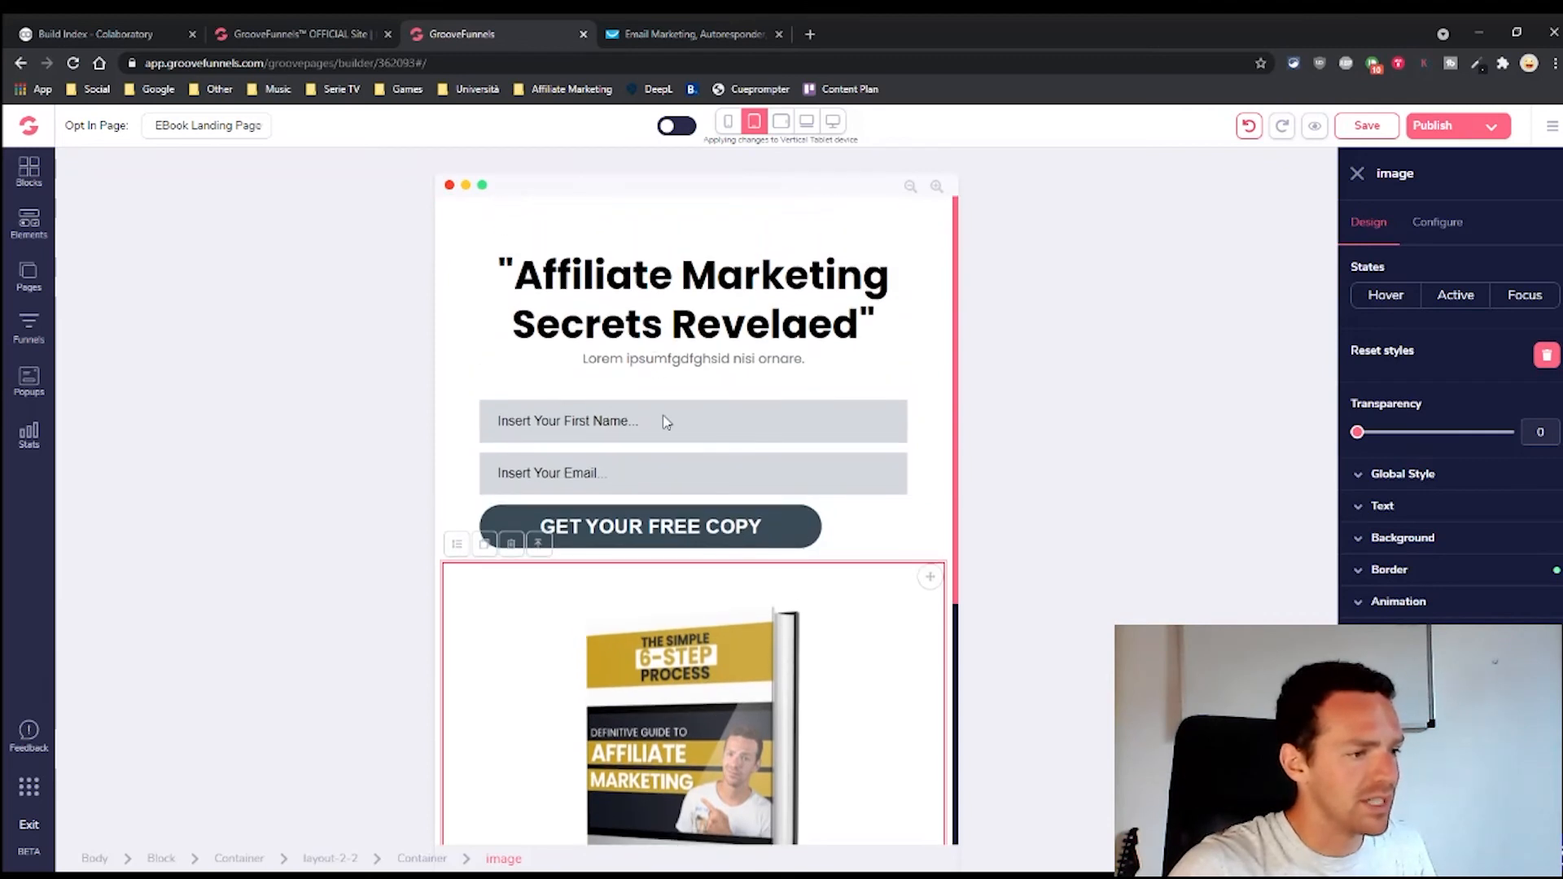
In the mobile layout, set the top section's spacing to 0 and shrink the headline to size 8
click(728, 120)
click(682, 379)
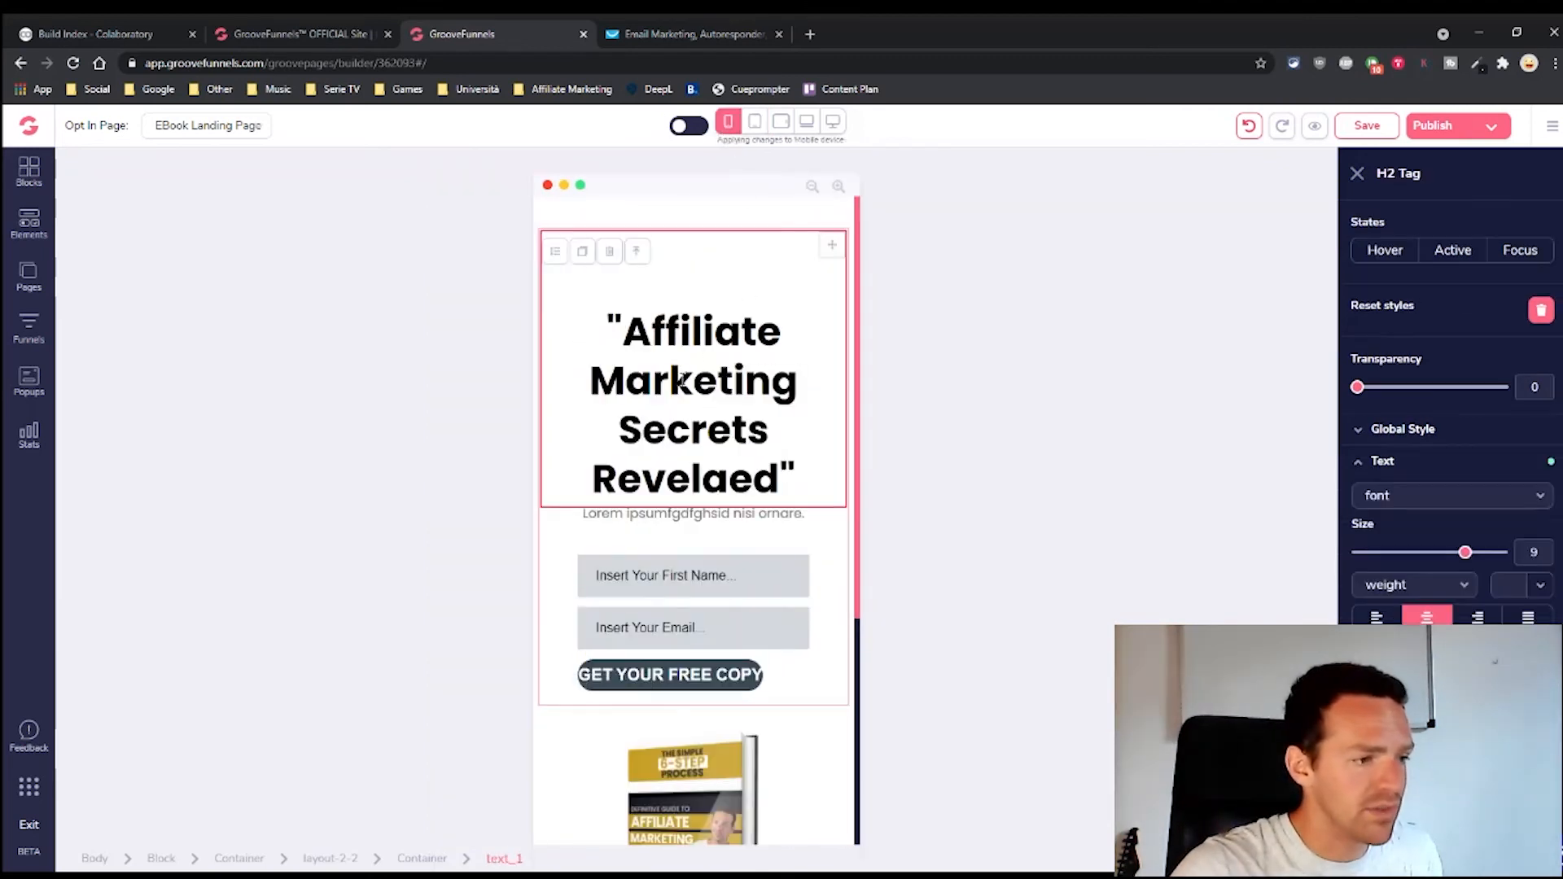
scroll(1437, 521, down, 2)
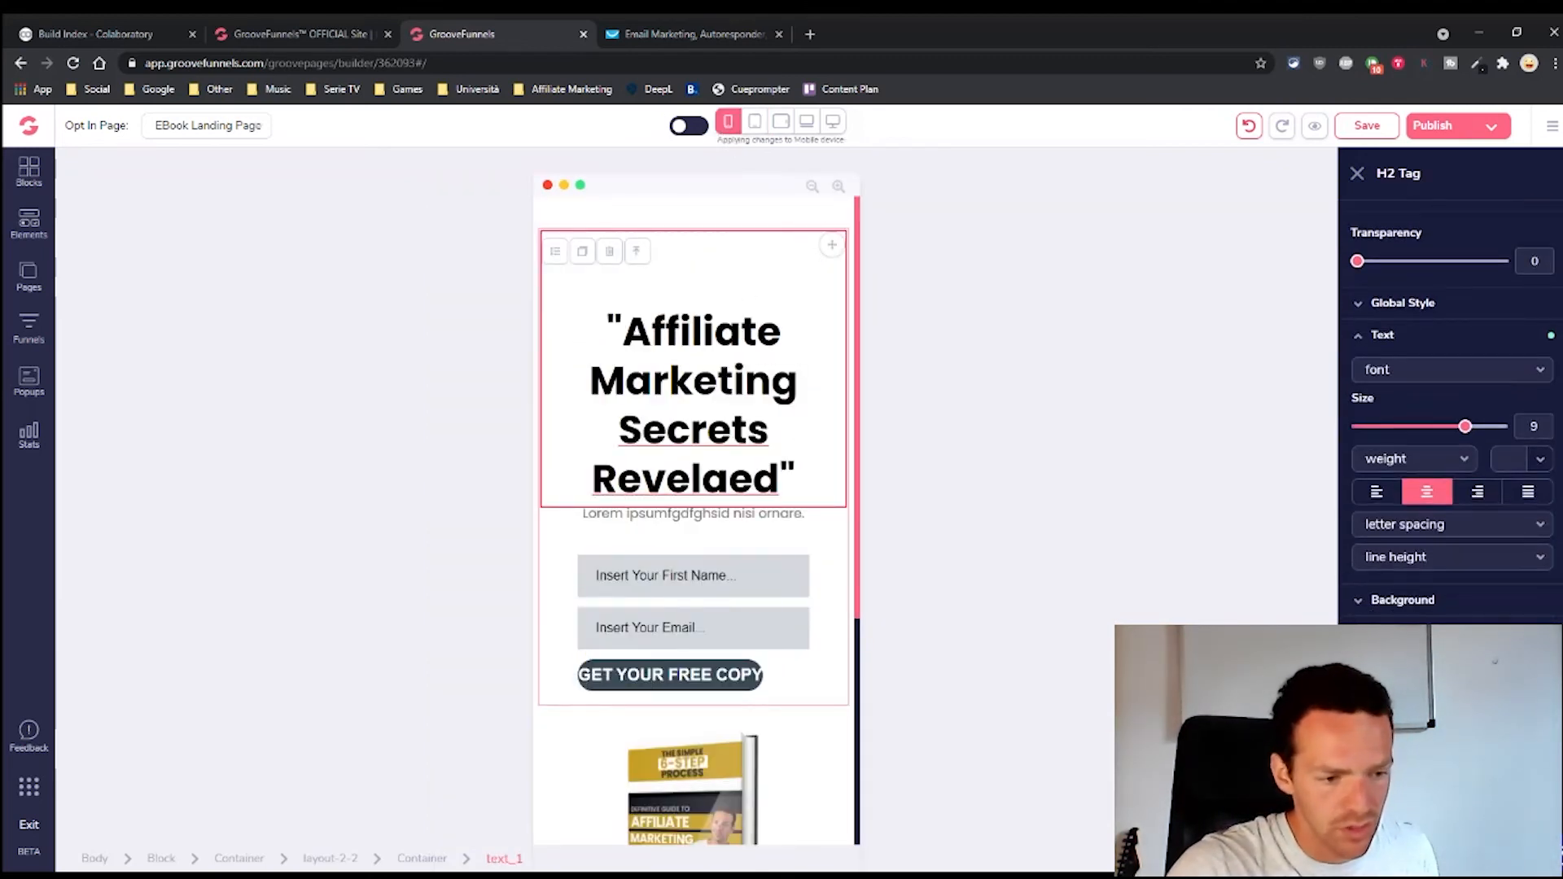
scroll(1453, 404, down, 2)
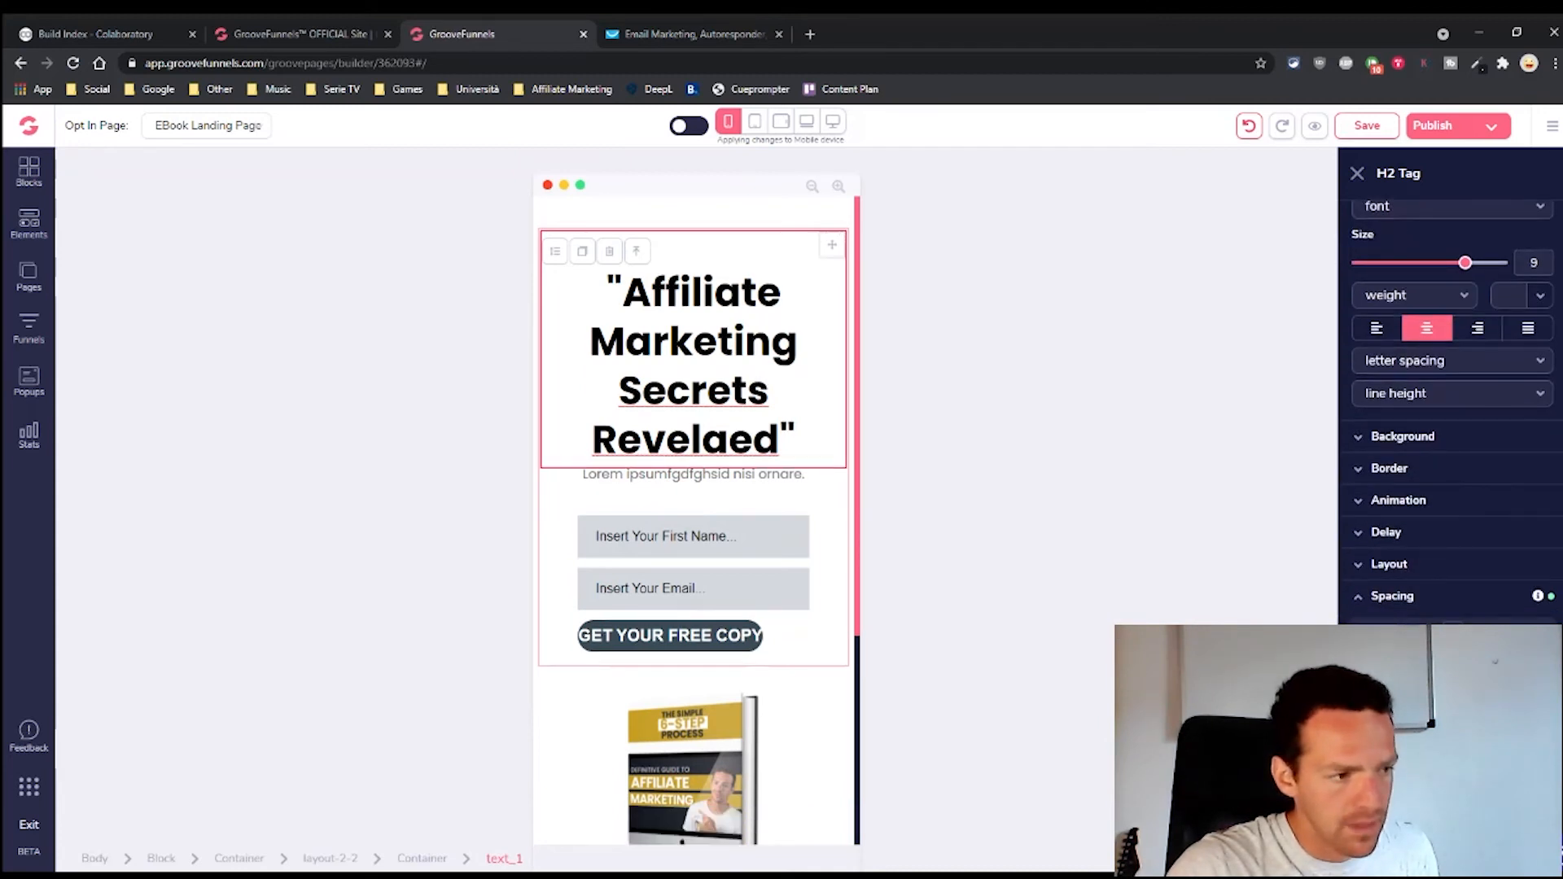
scroll(1380, 574, down, 1)
click(1354, 559)
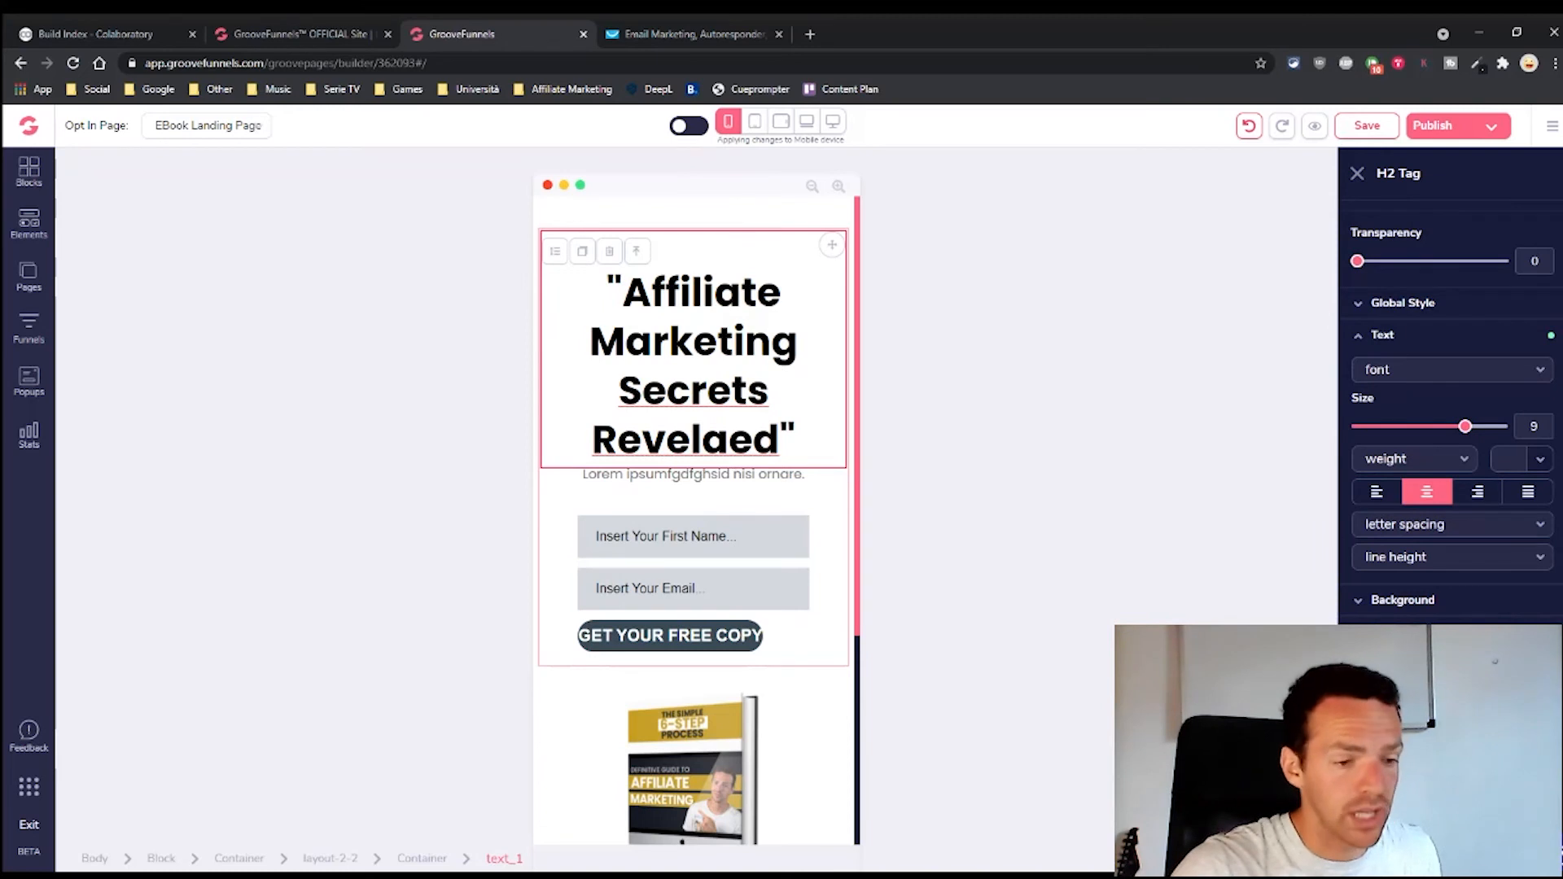
click(772, 222)
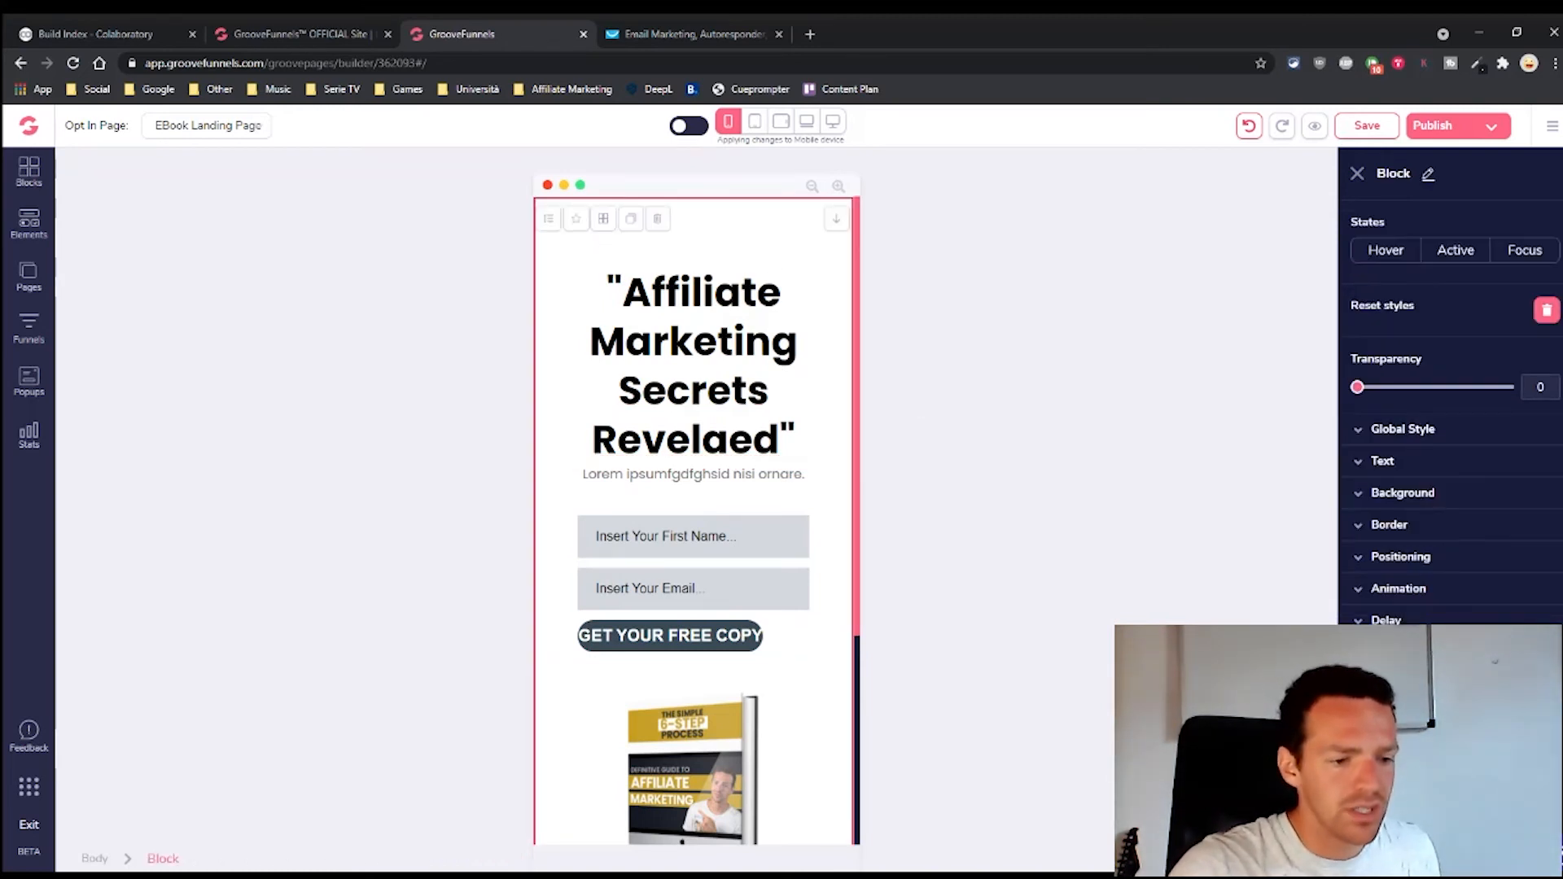
scroll(1450, 448, down, 2)
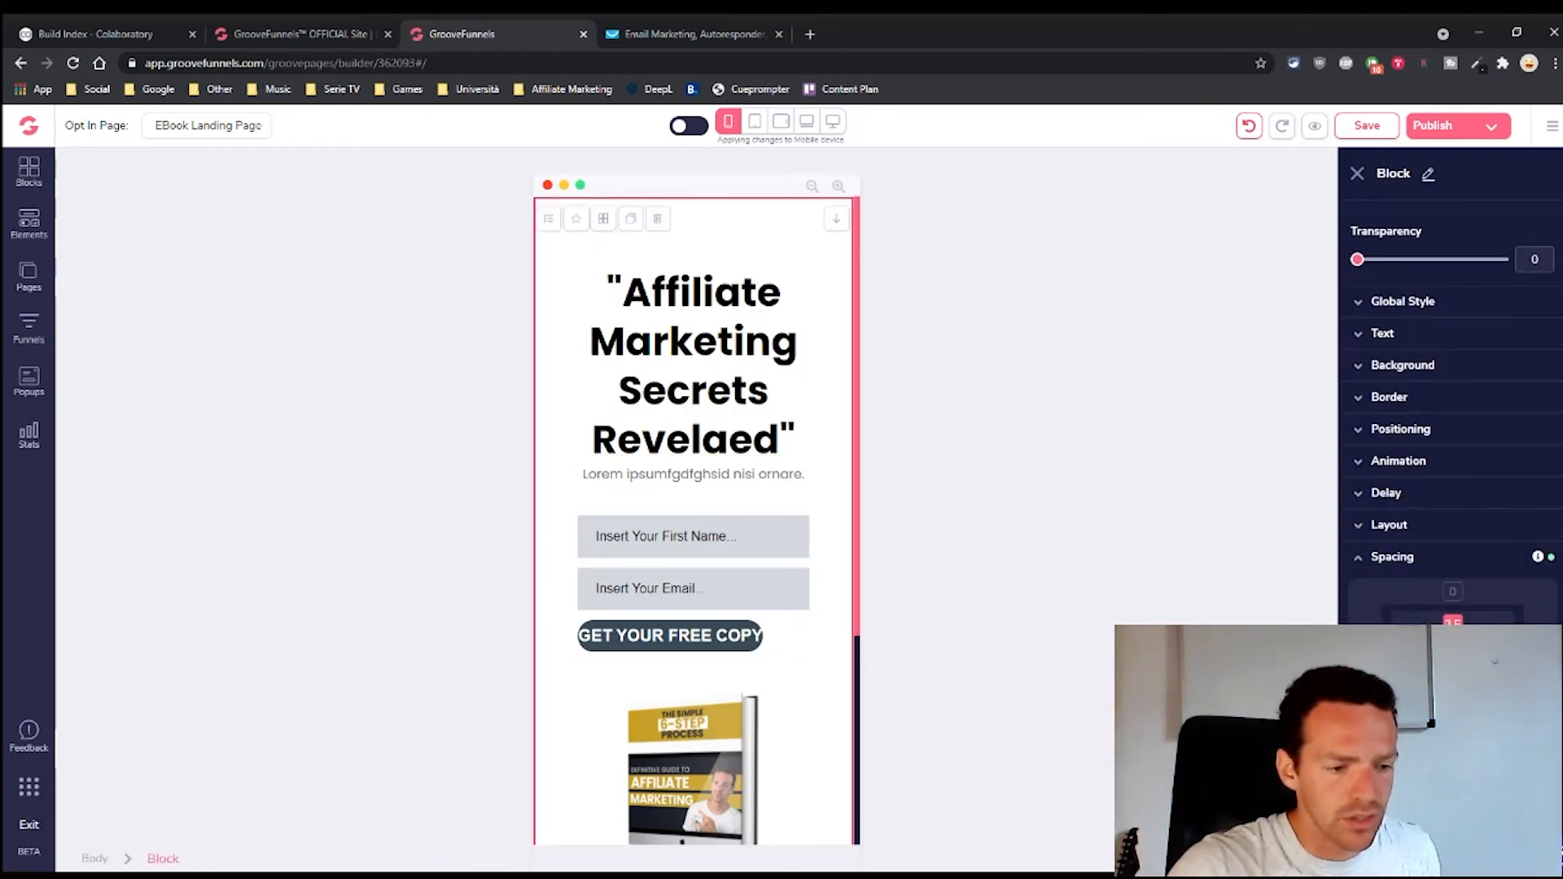
text(0)
click(756, 408)
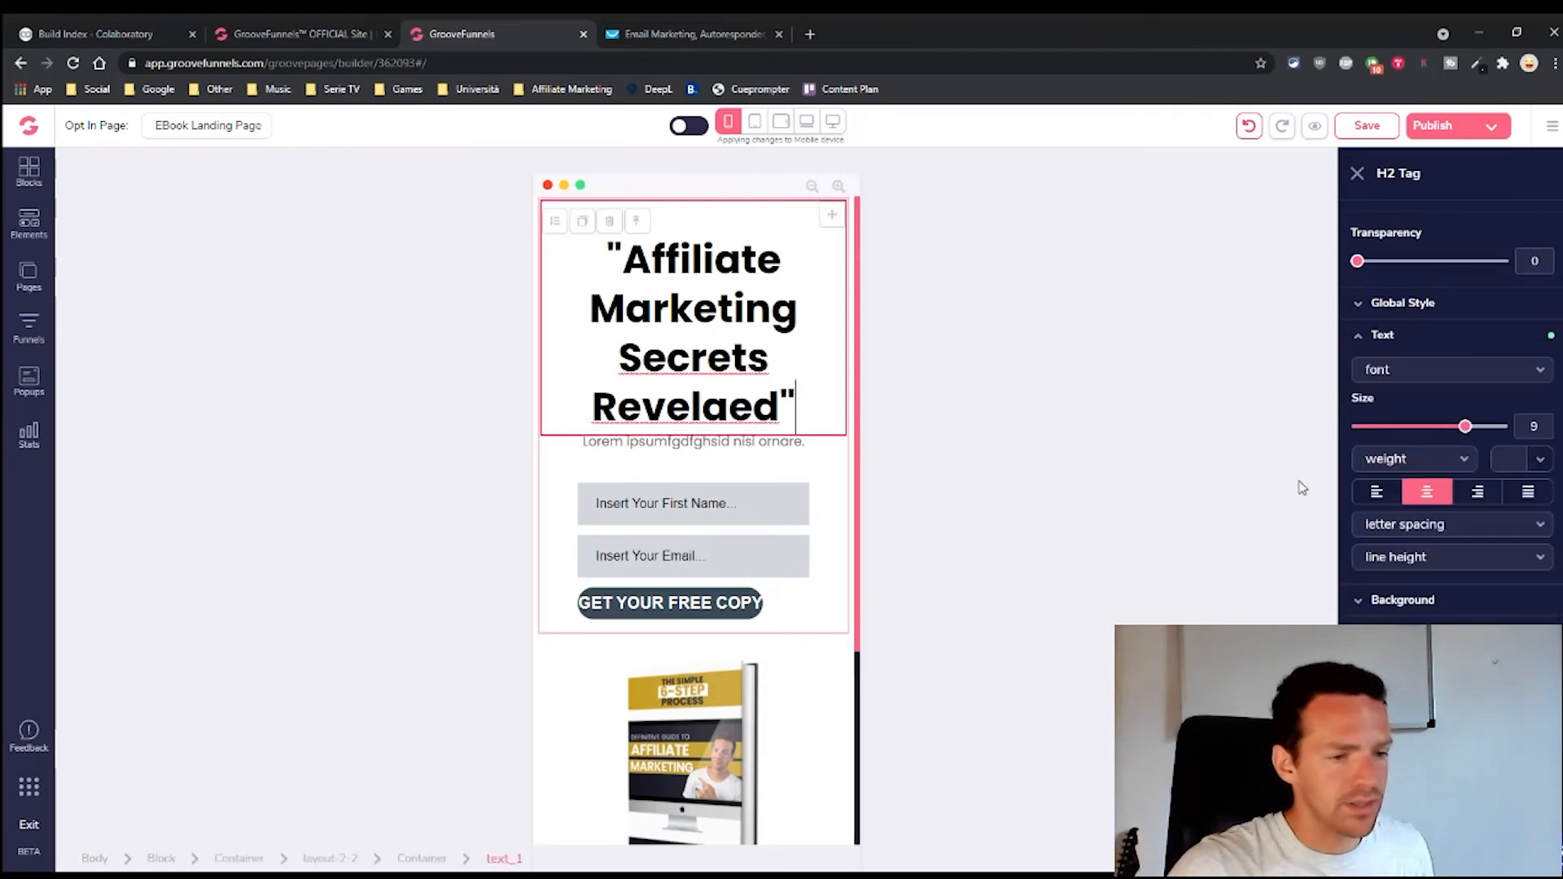
drag(1464, 433, 1455, 433)
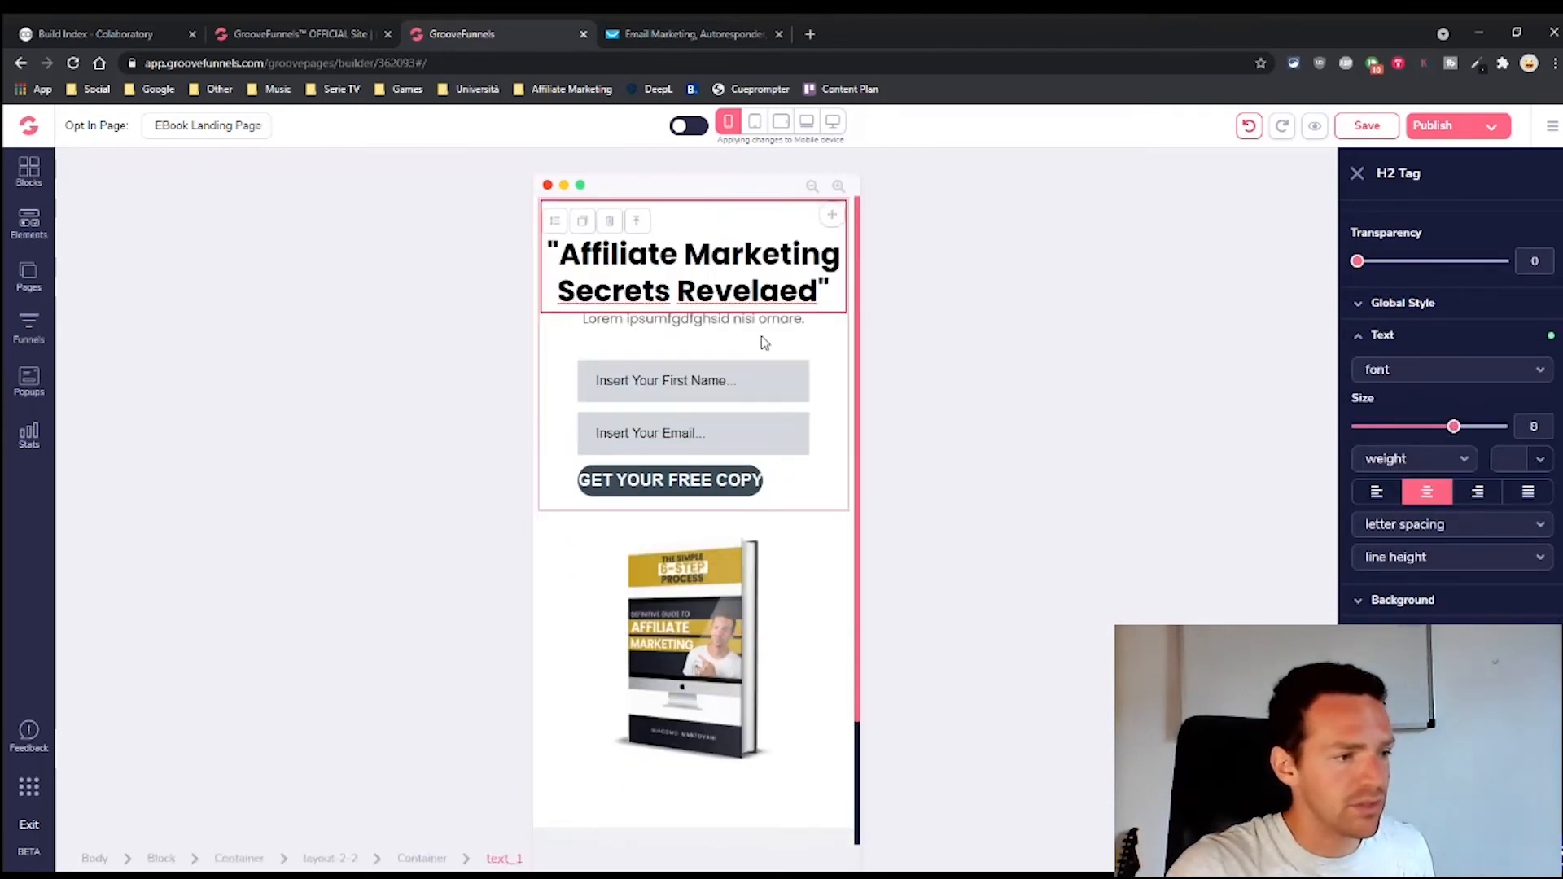
Set the GET YOUR FREE COPY button text to size 6 so it fits one line
click(725, 355)
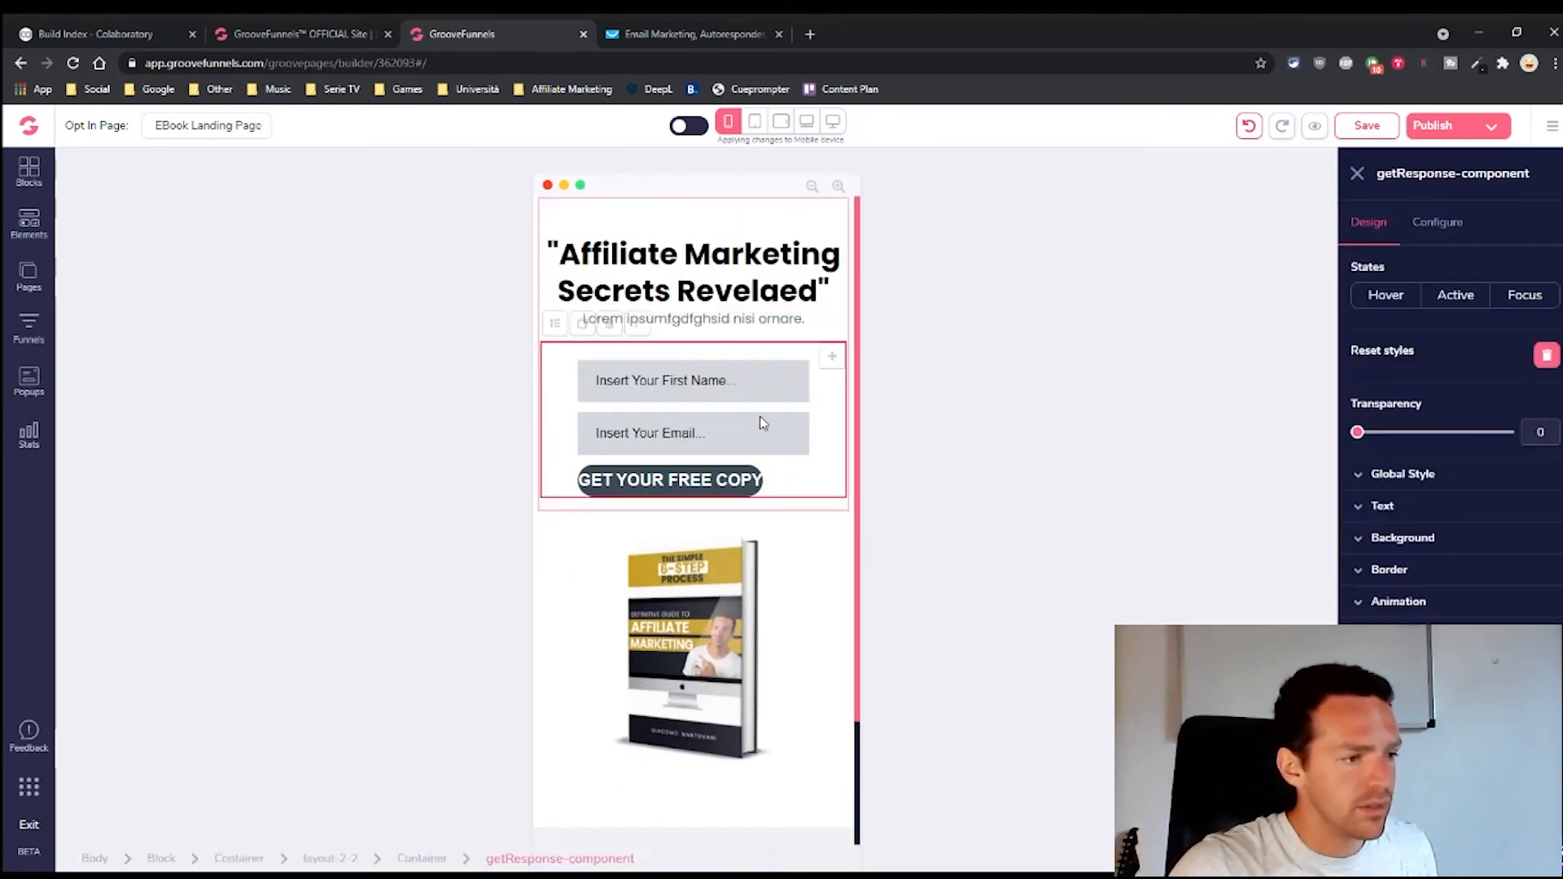
click(697, 482)
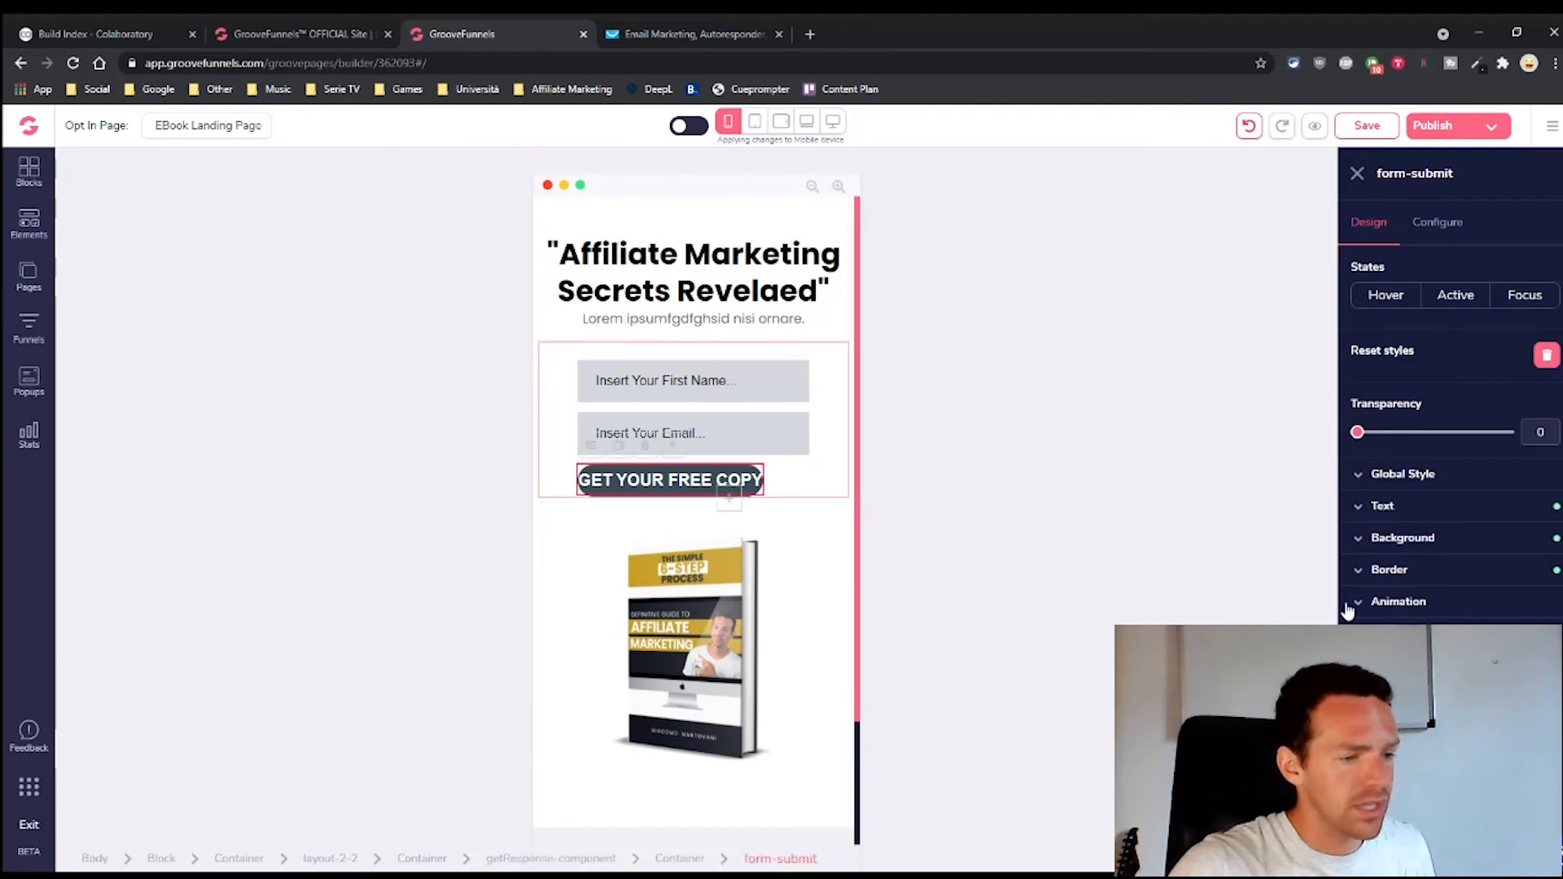
click(1357, 508)
mouse_move(1417, 596)
mouse_down()
mouse_move(1432, 601)
mouse_move(1417, 600)
mouse_up()
scroll(1391, 598, down, 2)
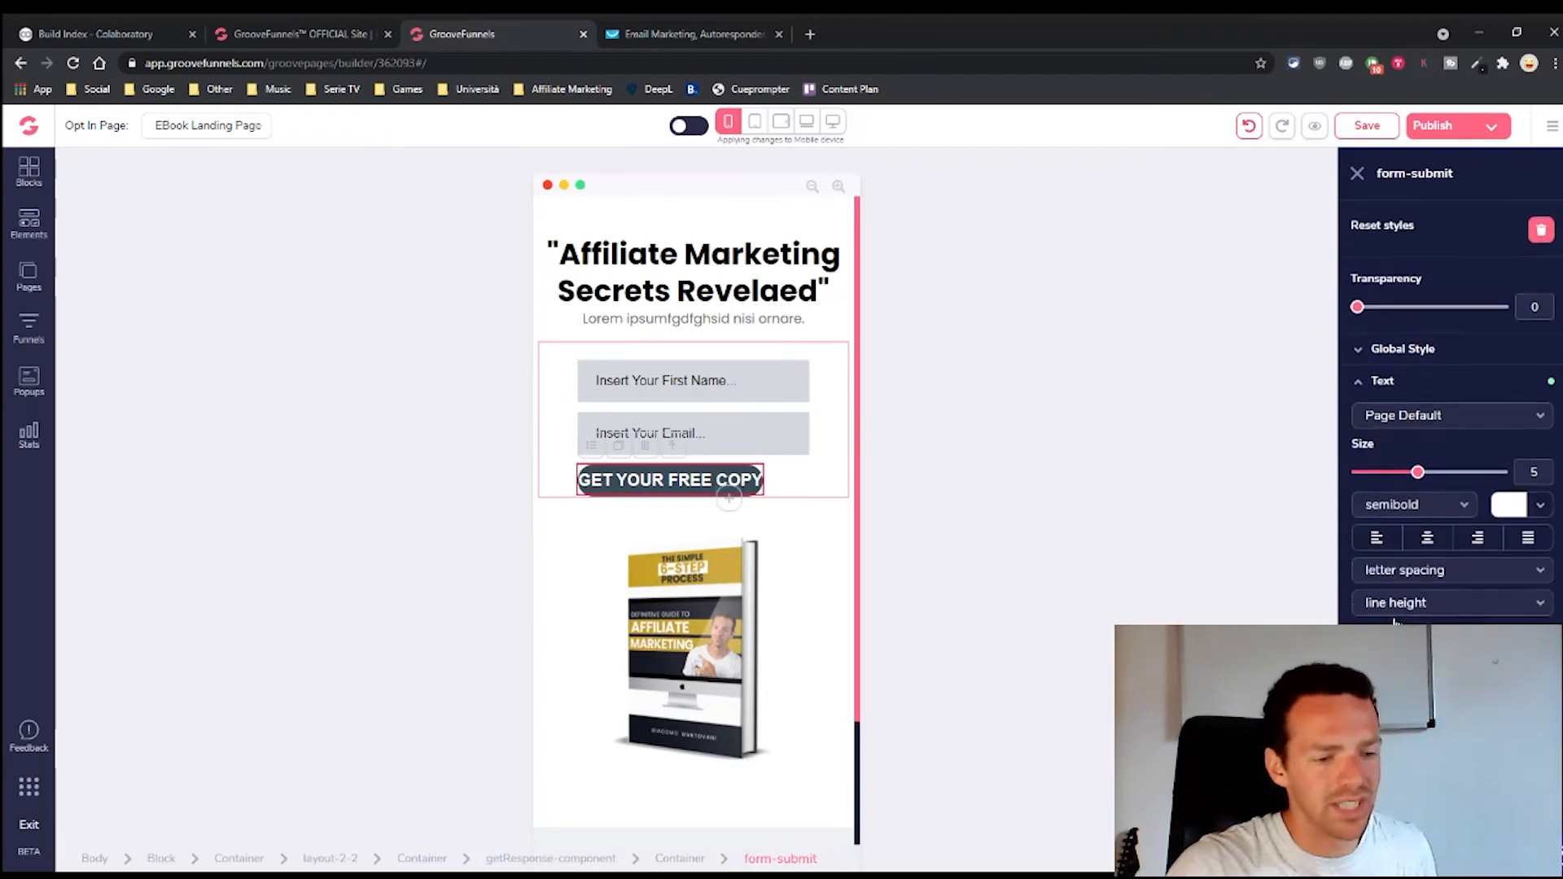
scroll(1391, 598, down, 2)
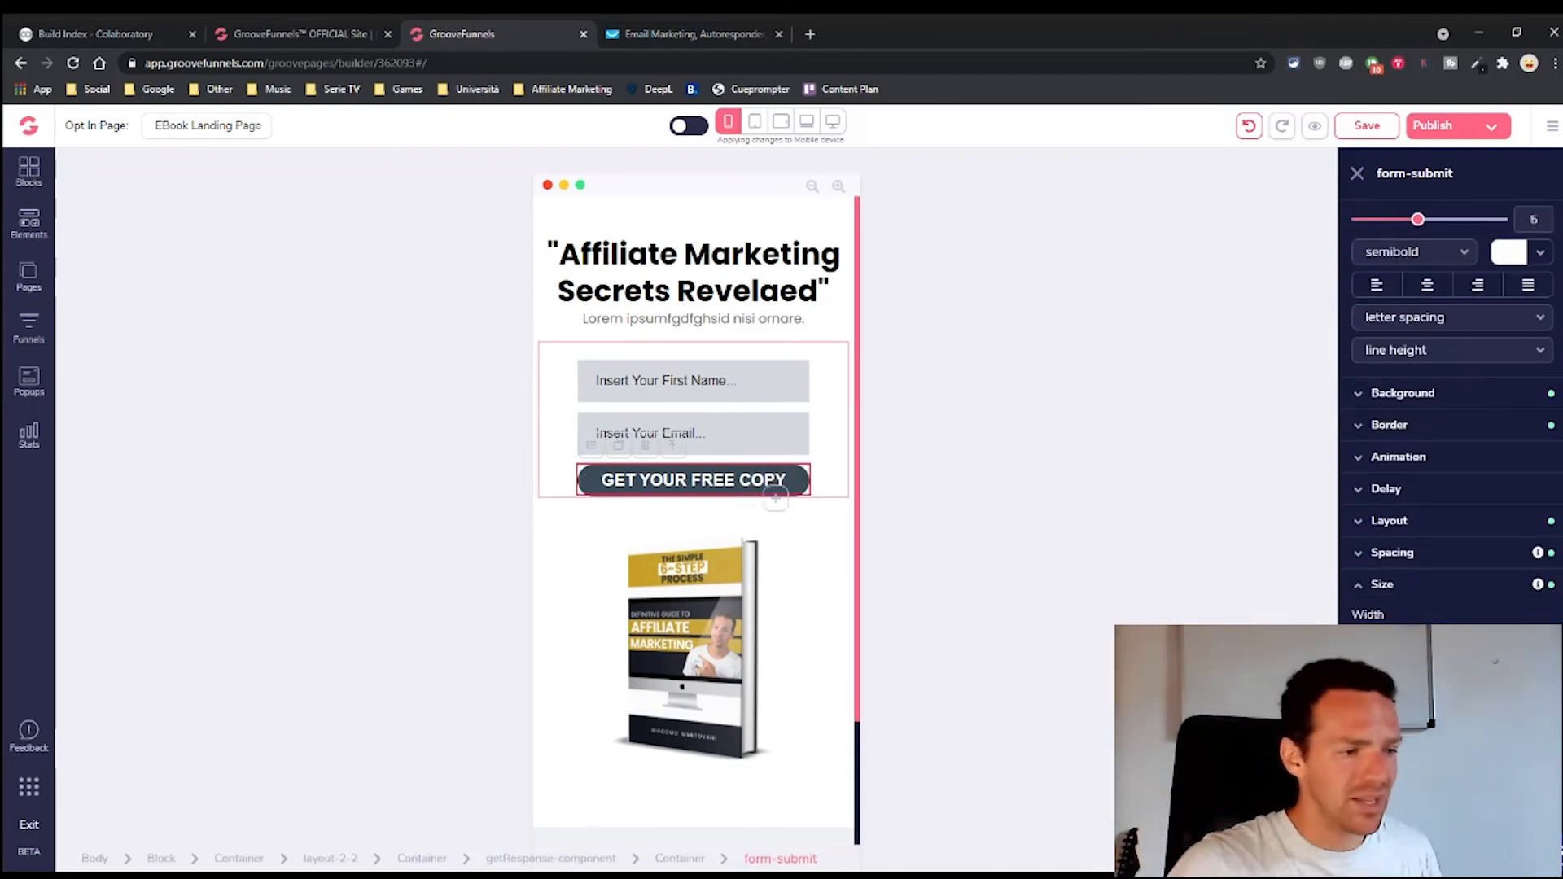
scroll(1373, 518, up, 1)
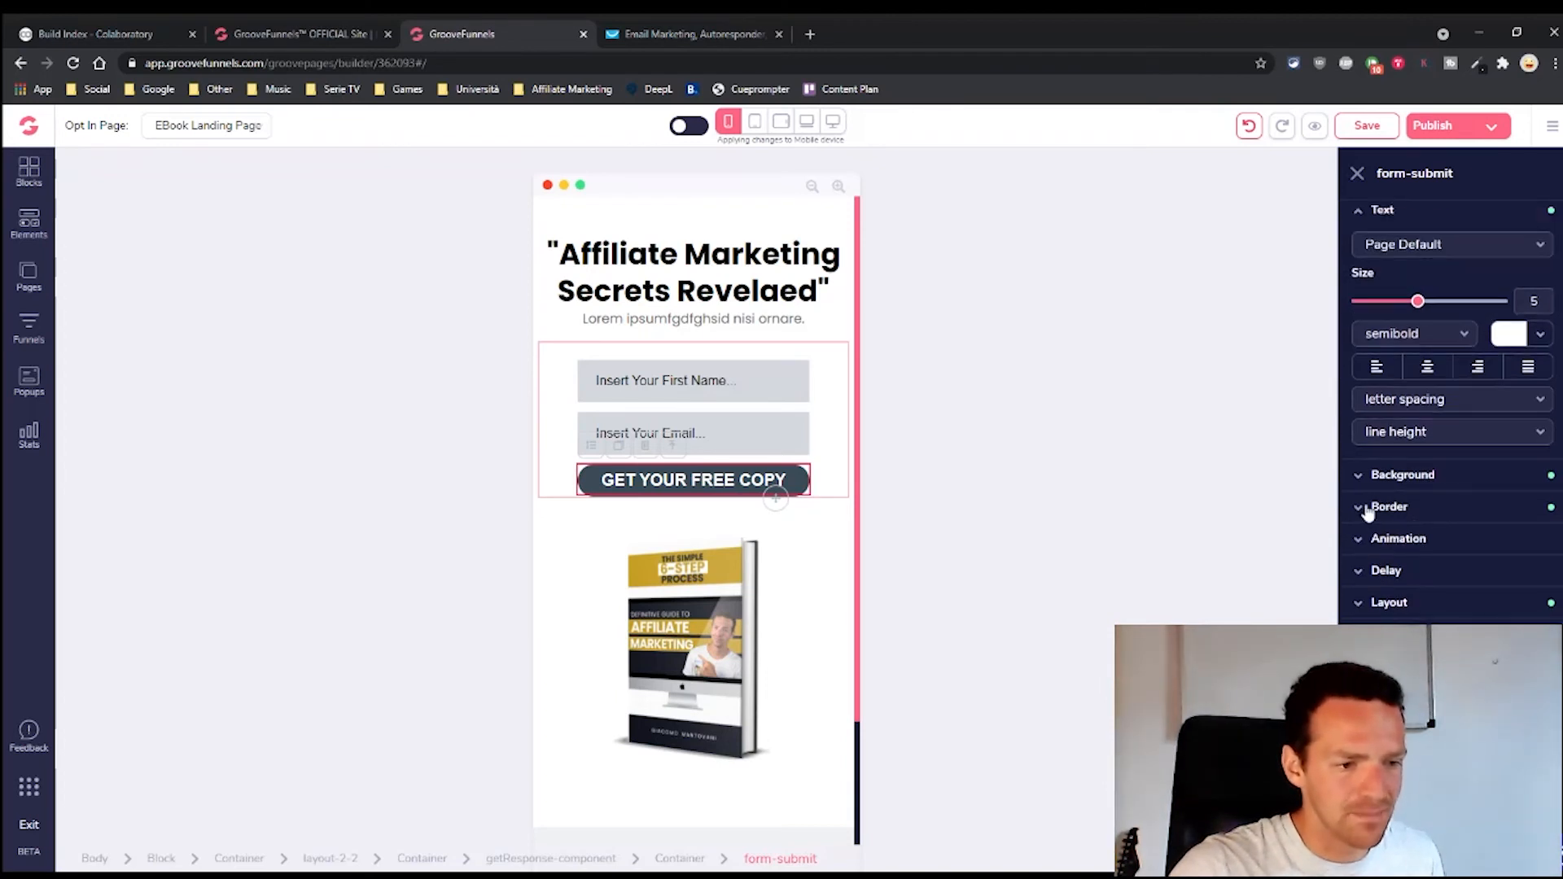
scroll(1384, 456, up, 1)
drag(1419, 384, 1431, 383)
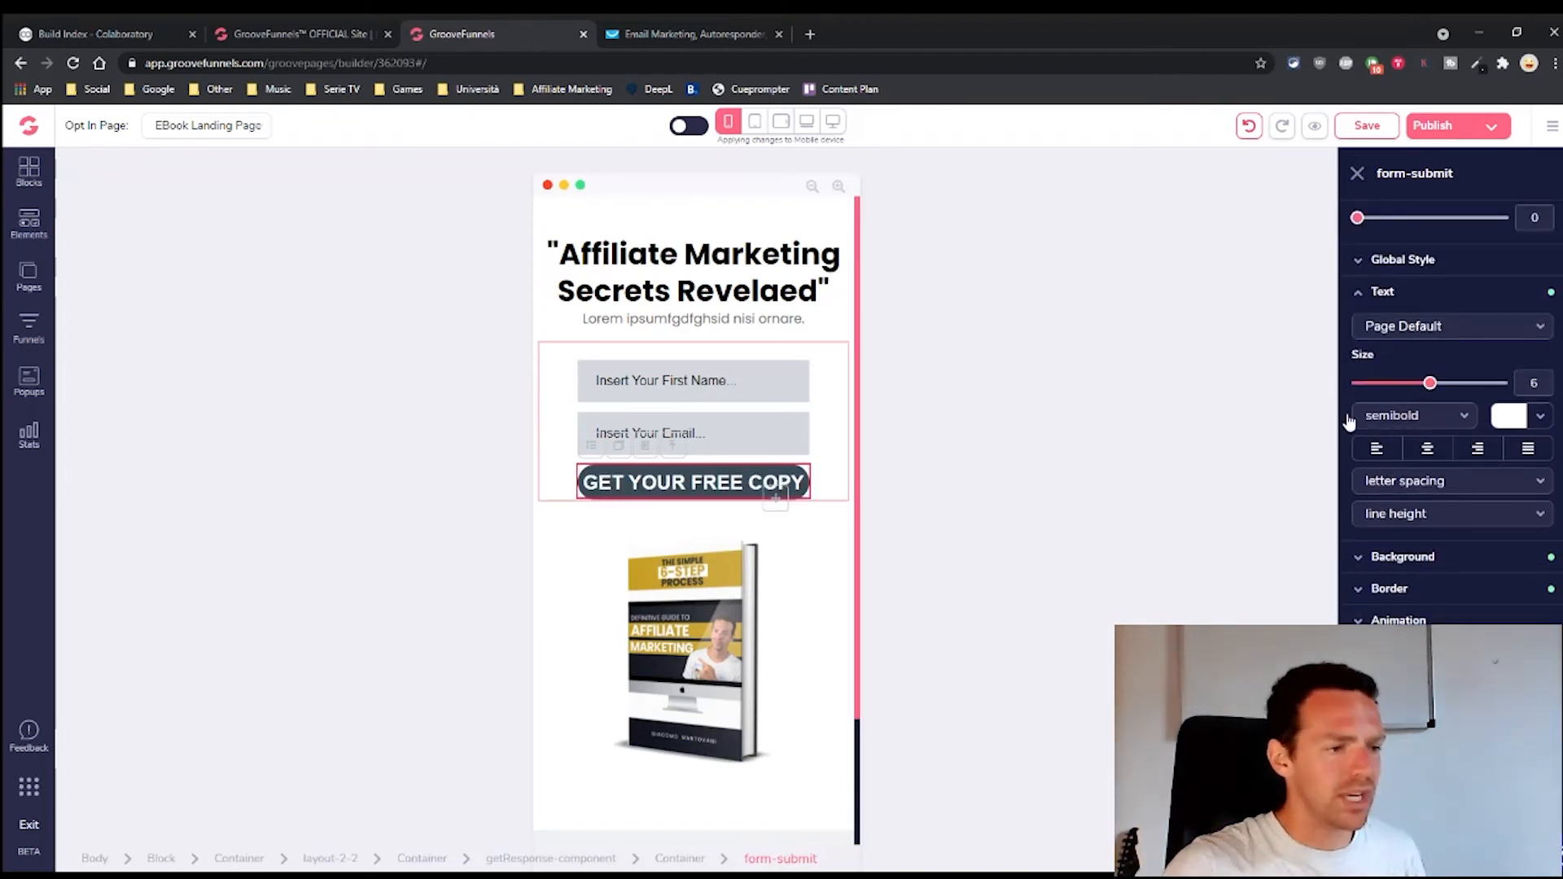
click(810, 562)
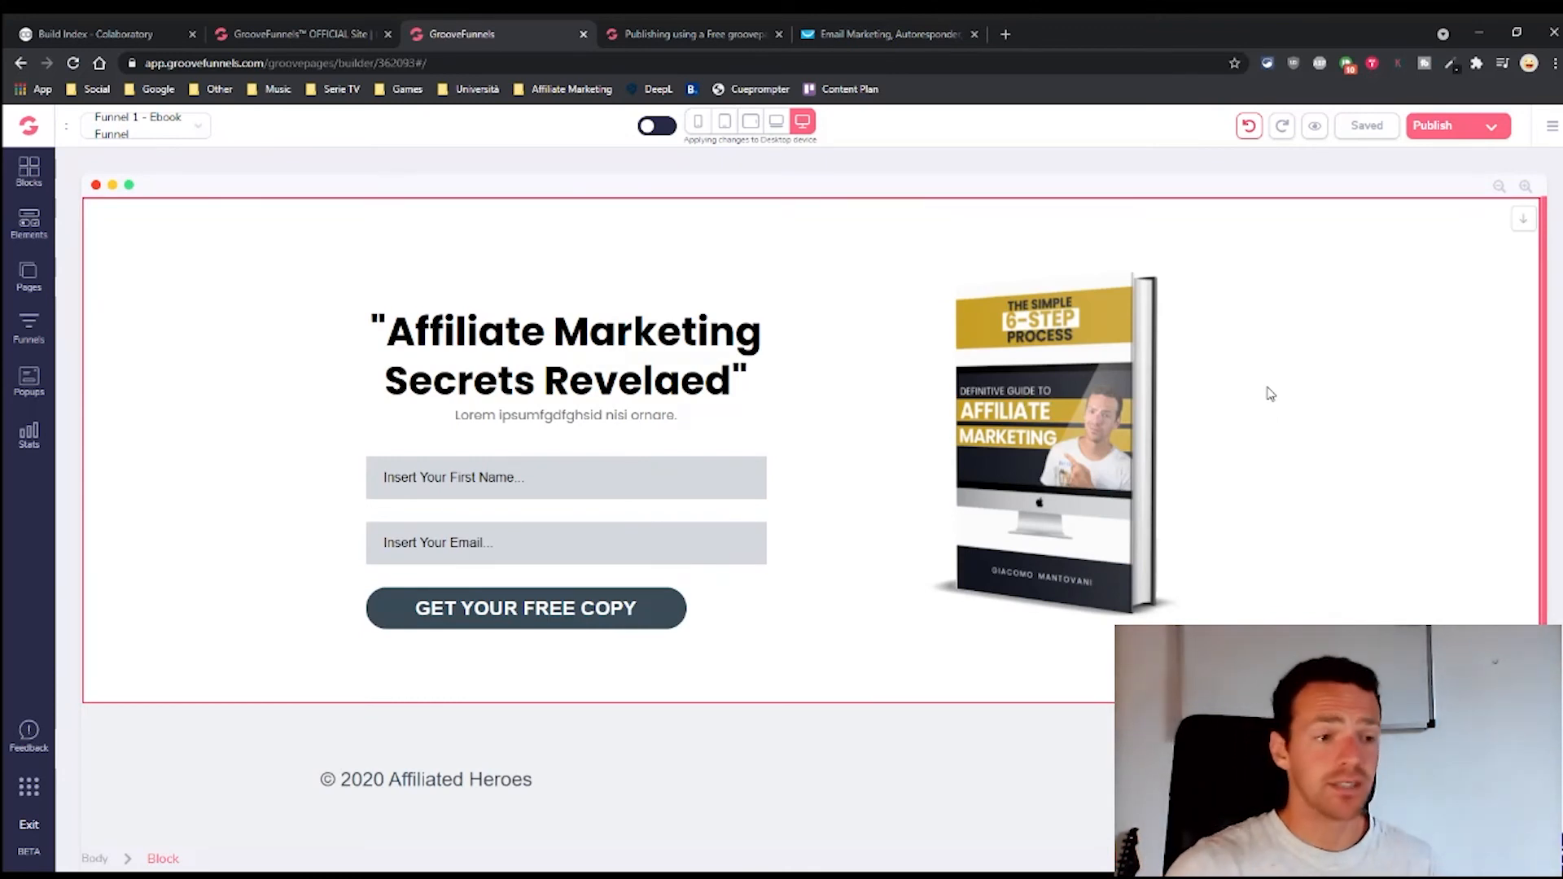
Add the free GroovePages subdomain affiliatedheroes under Manage Domains and return to publish settings
click(1432, 127)
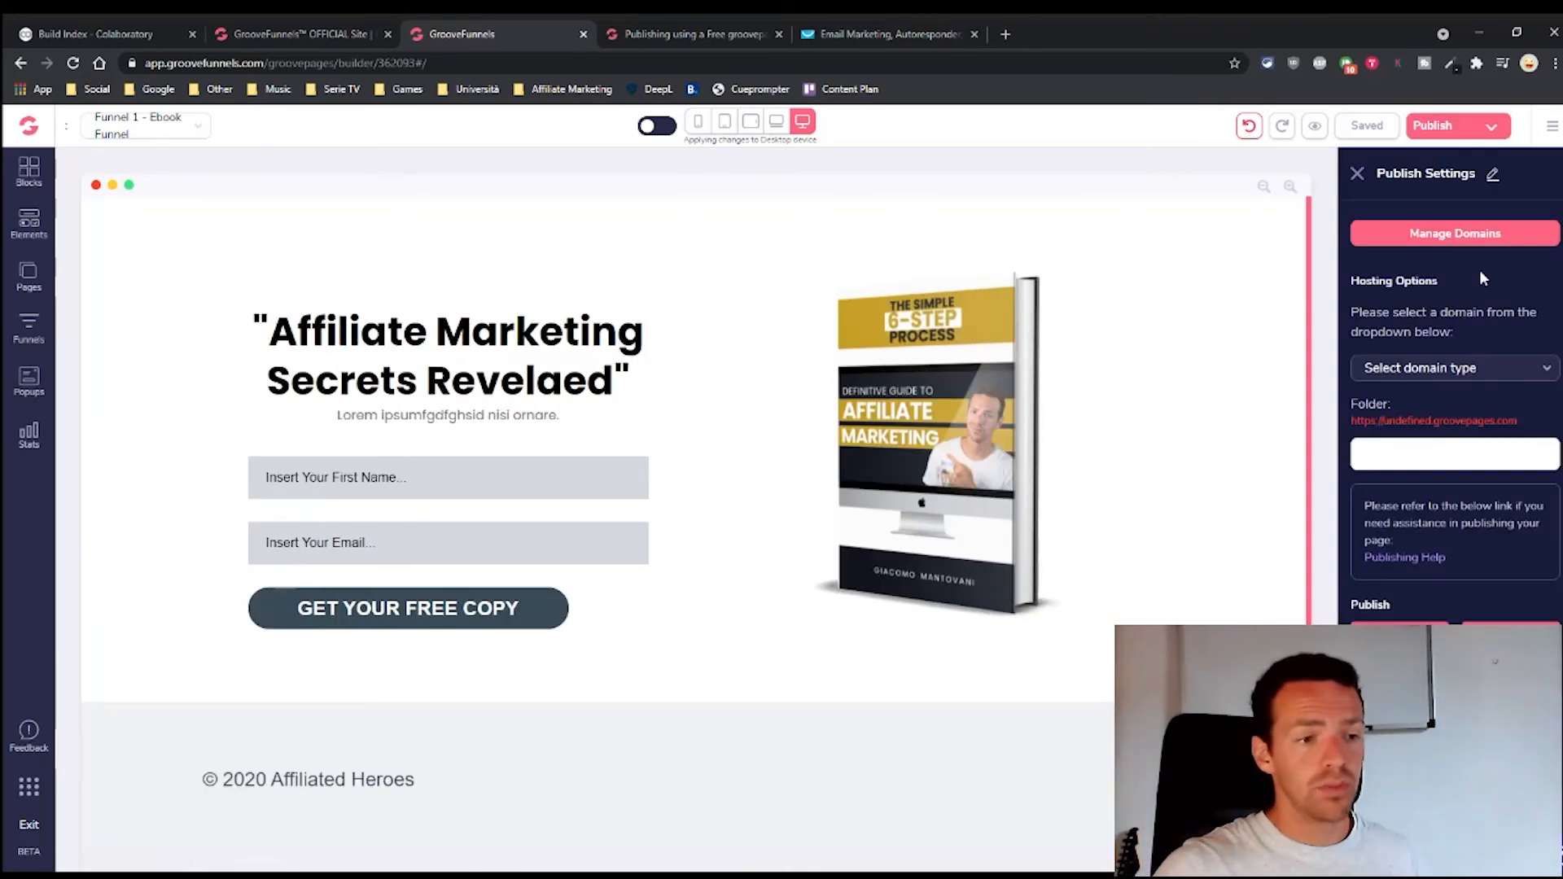
click(1453, 236)
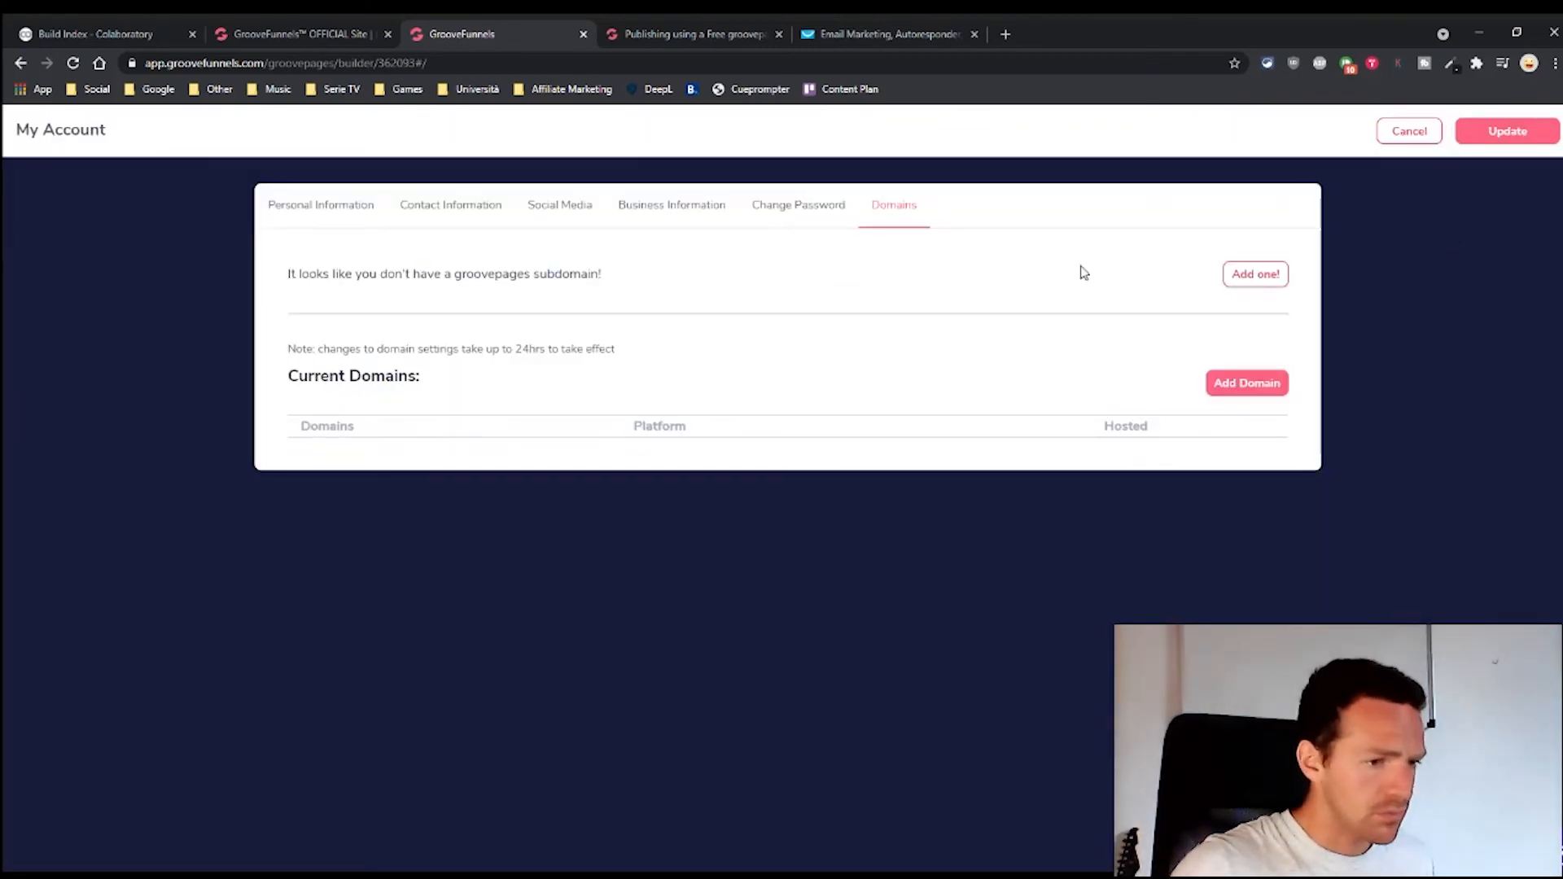
click(1238, 274)
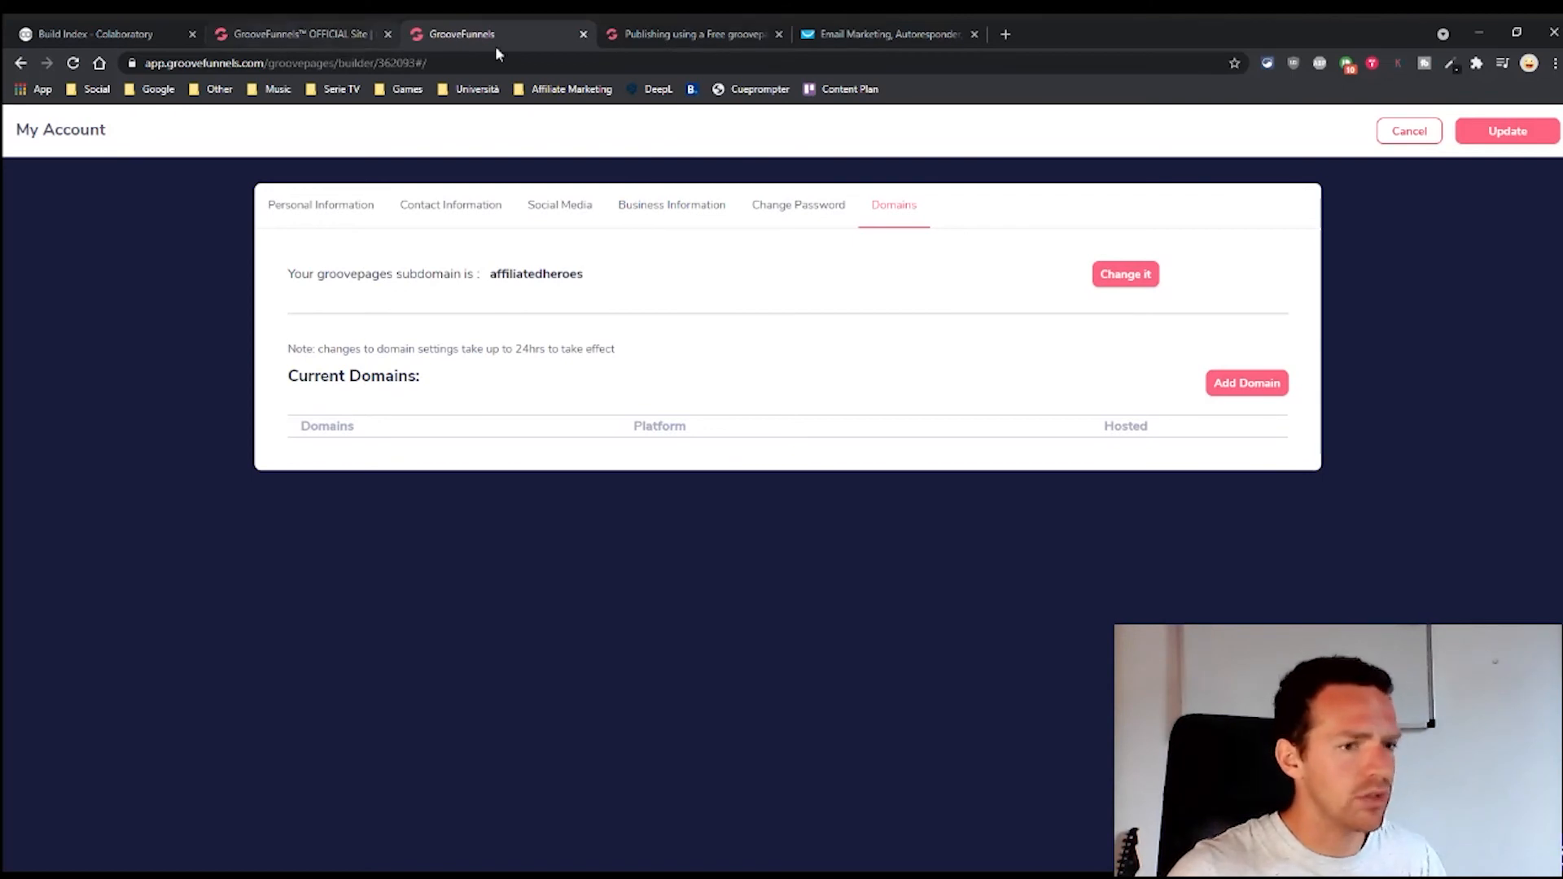
click(1507, 133)
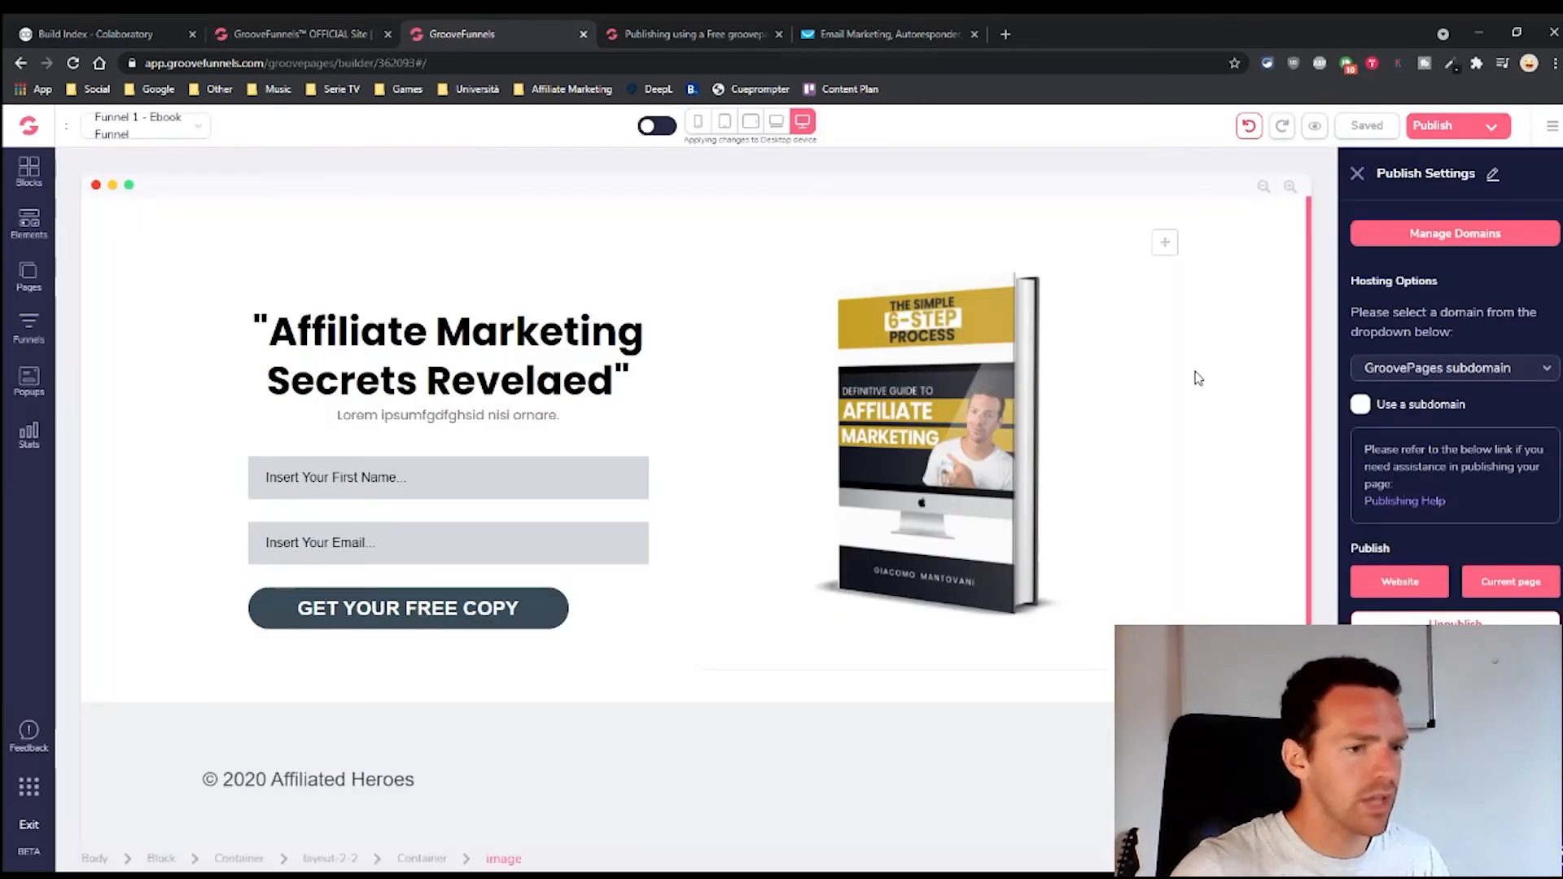
Publish the page on the affiliatedheroes GroovePages subdomain in folder 'free' and open it live
click(1501, 379)
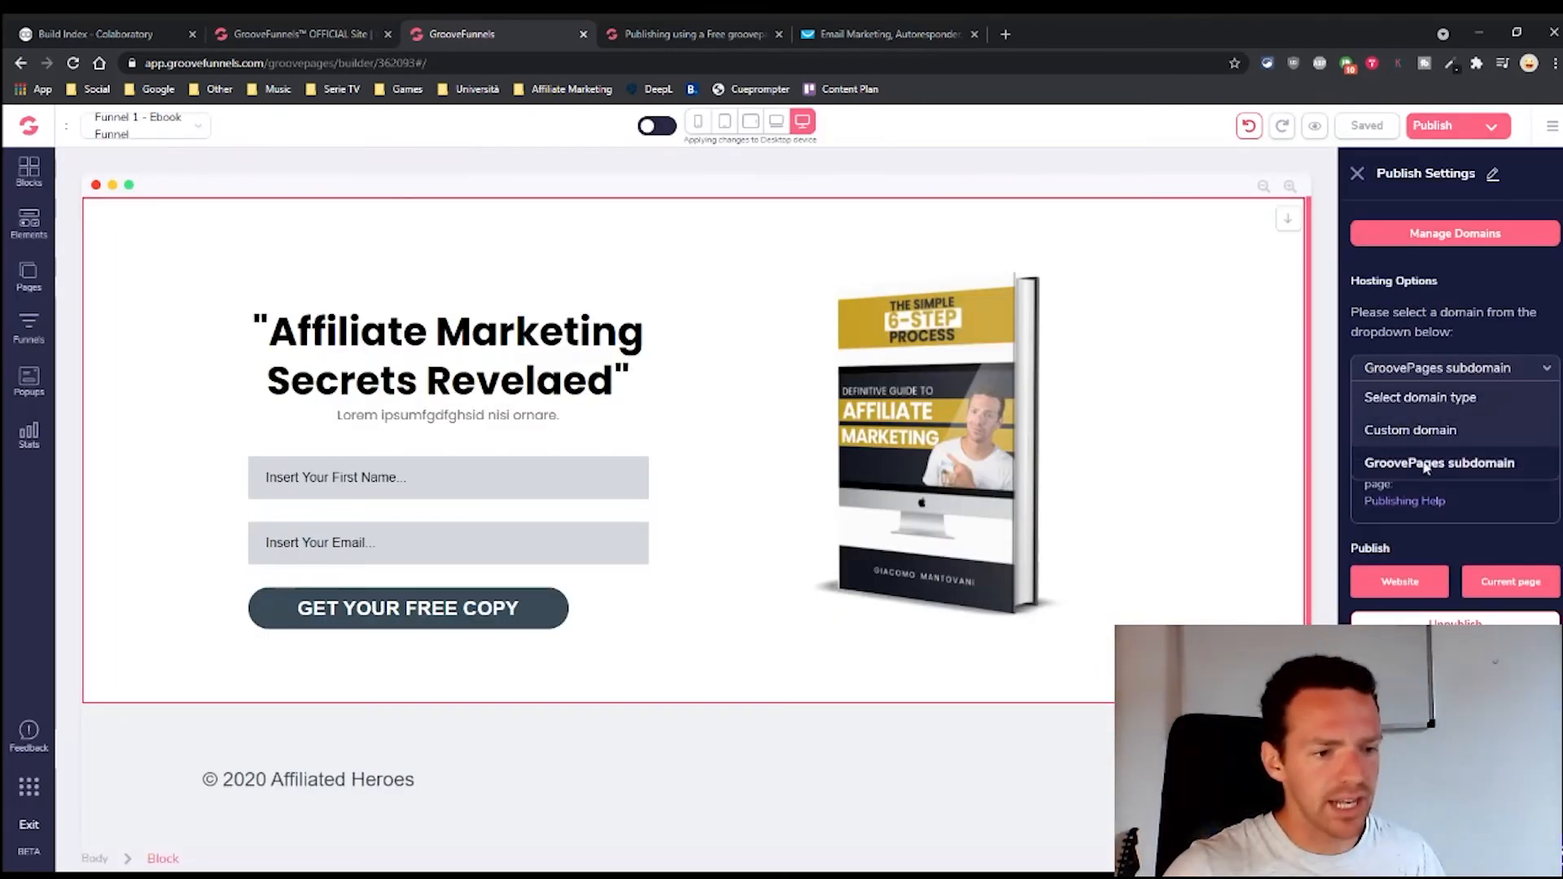
click(1409, 457)
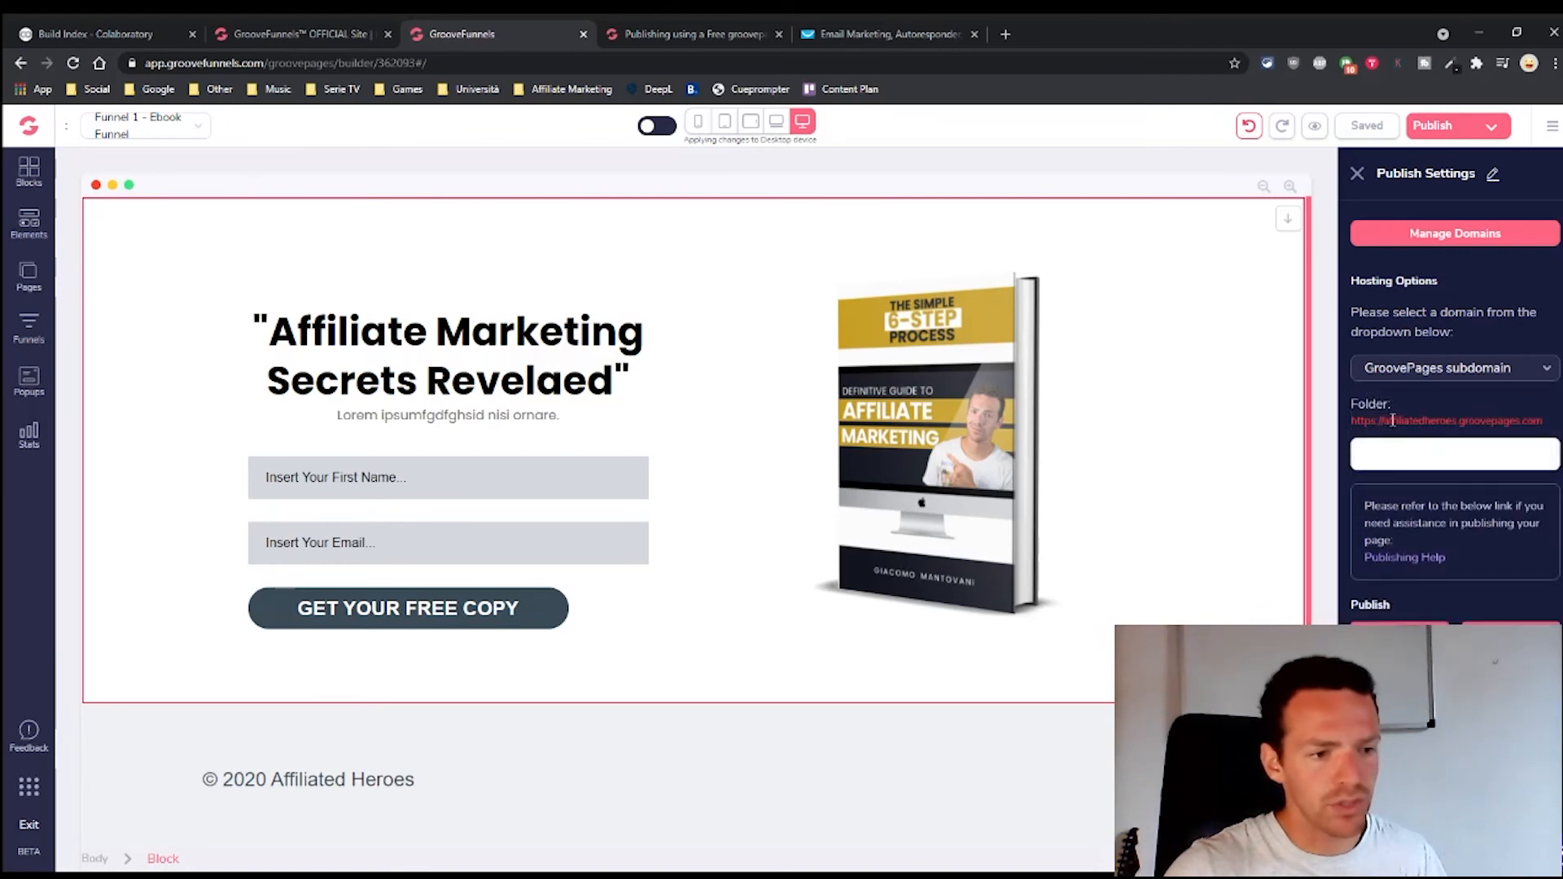
drag(1394, 420, 1447, 422)
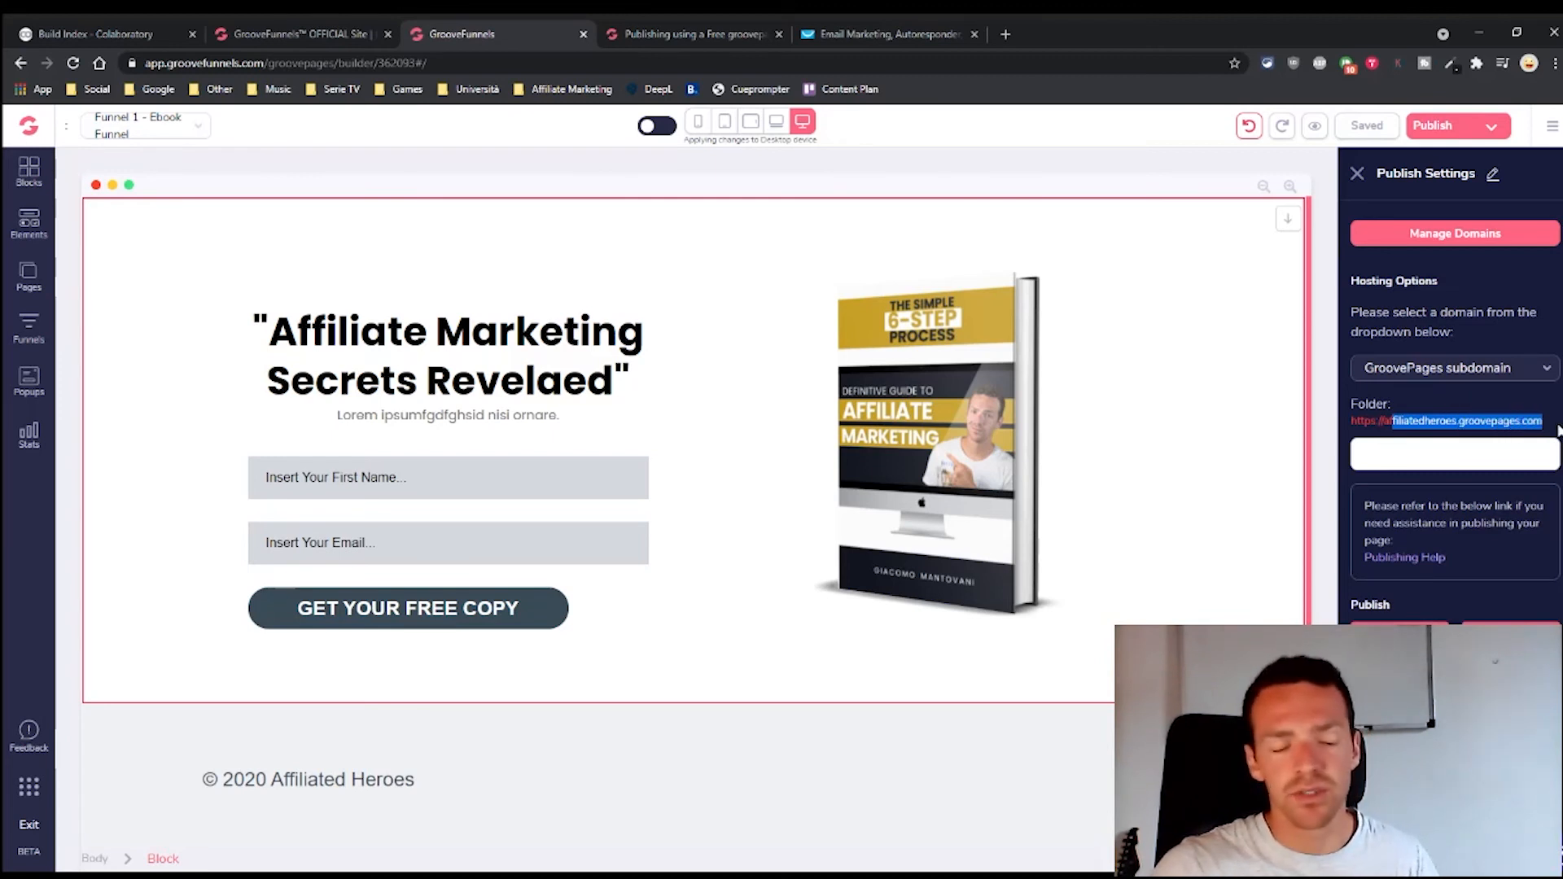
click(1500, 421)
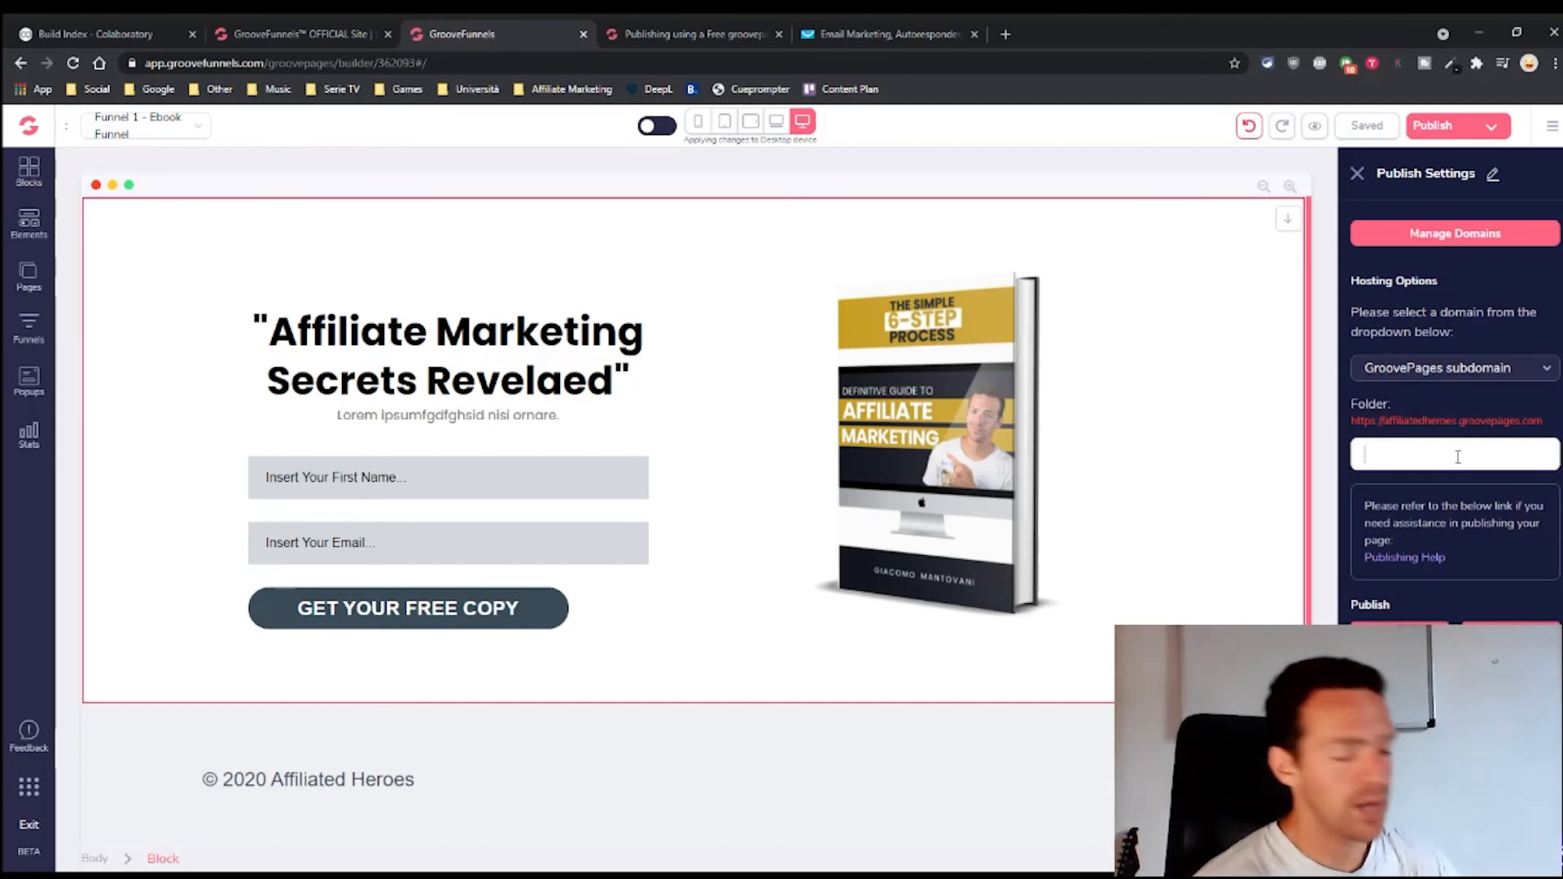
text(free)
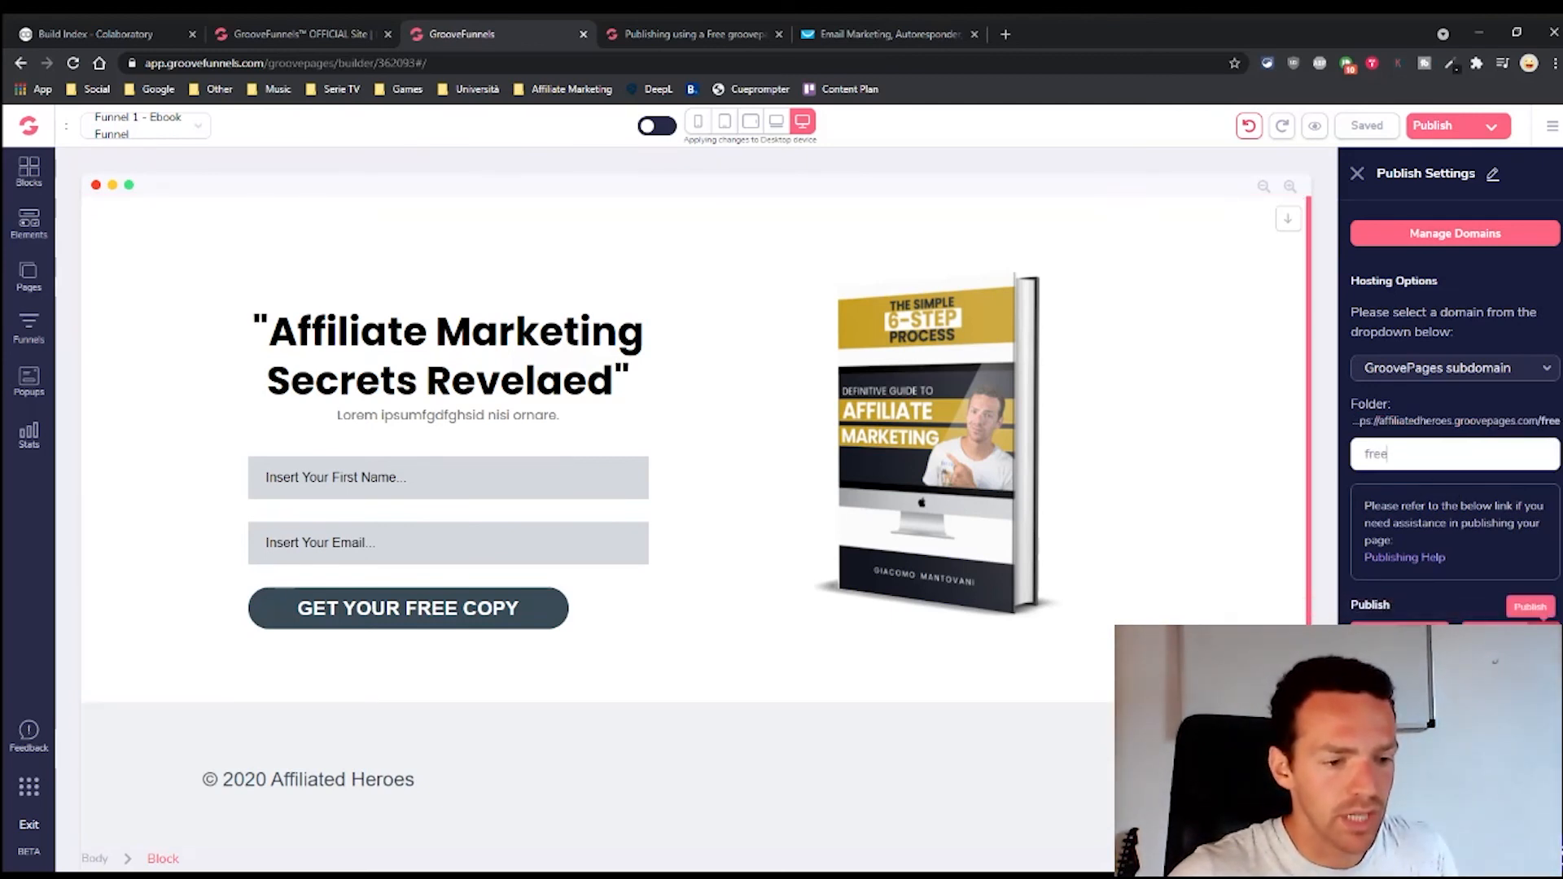
click(1544, 638)
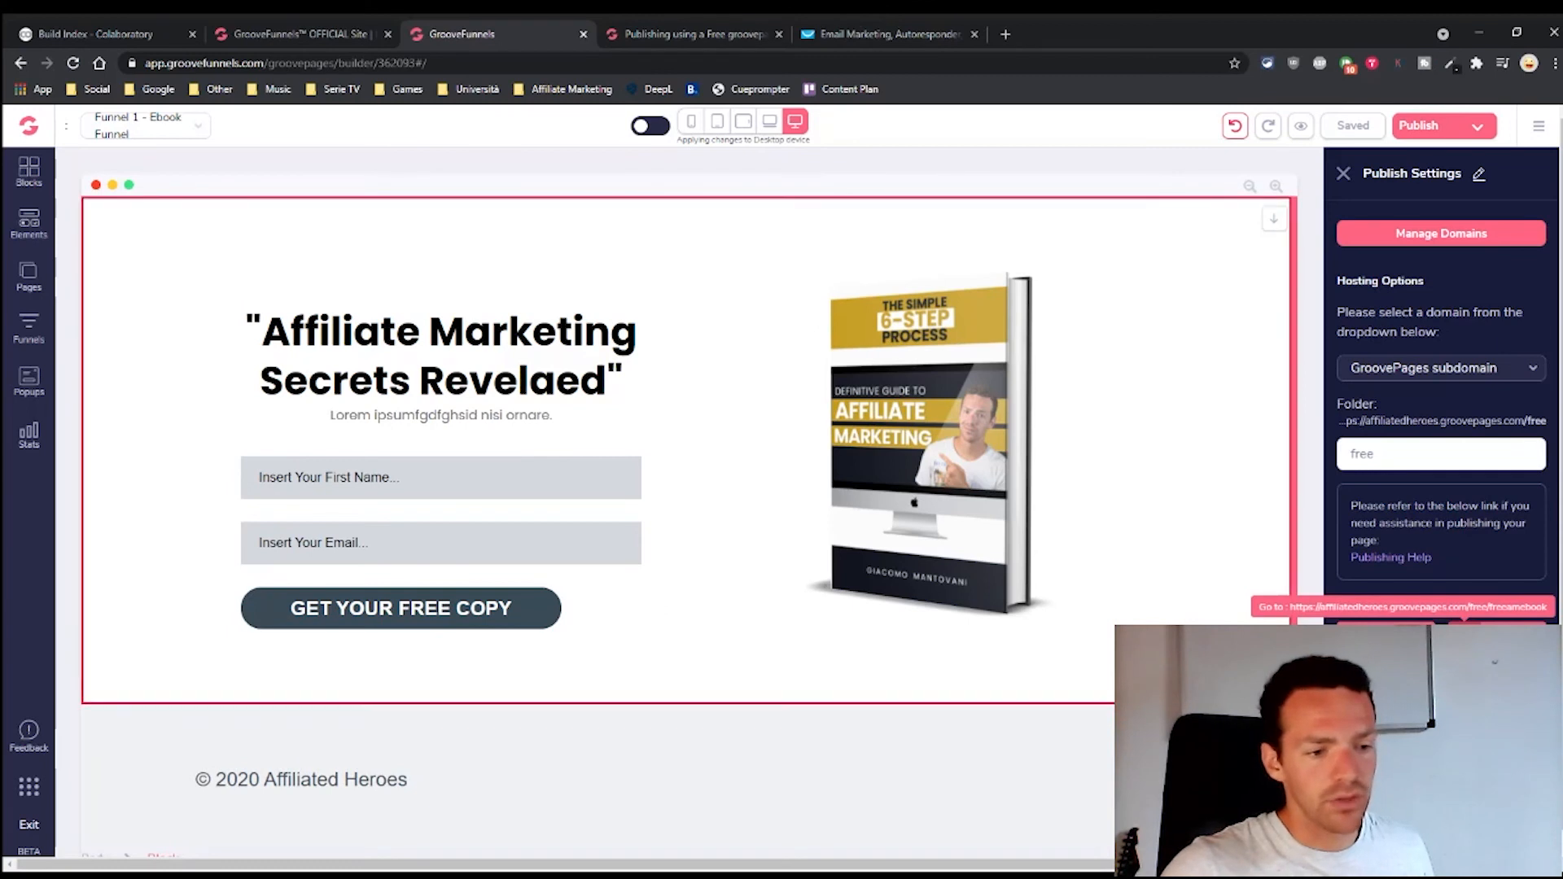
click(1465, 637)
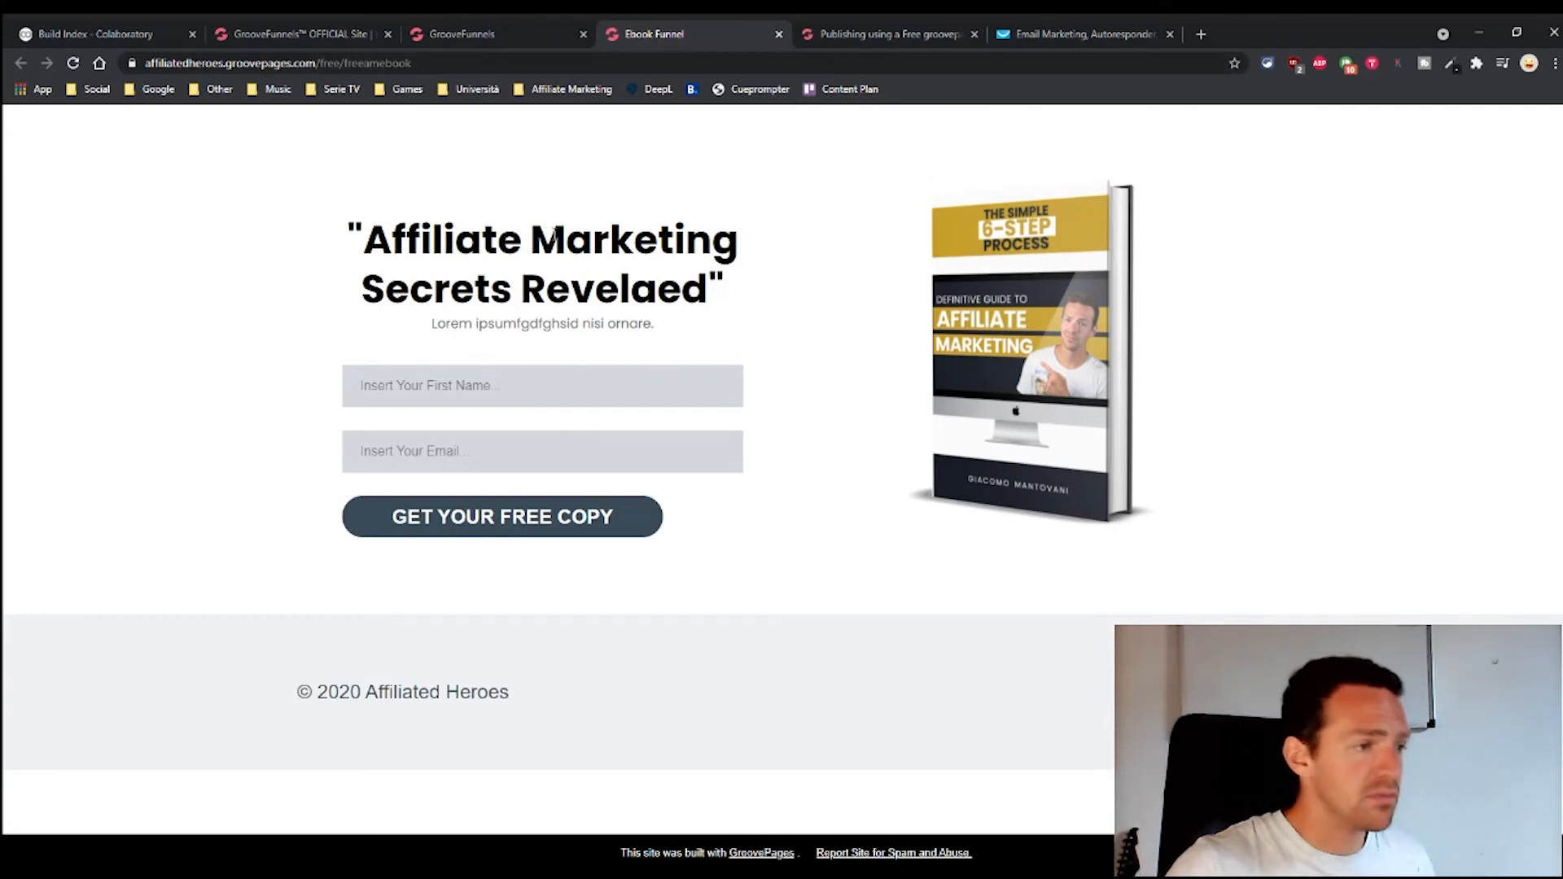
click(469, 389)
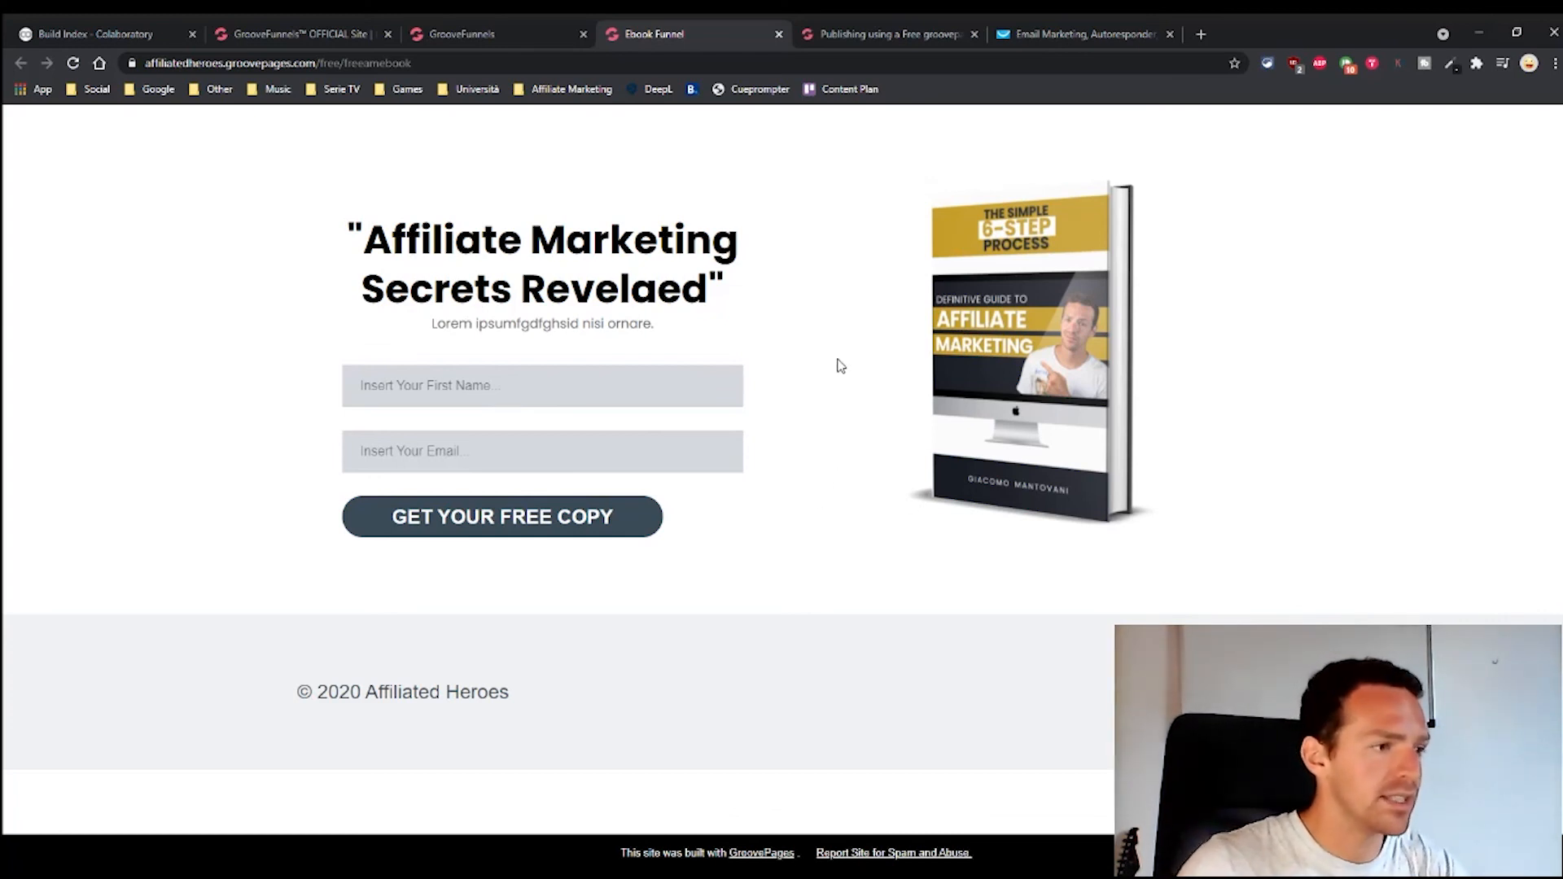
key(F12)
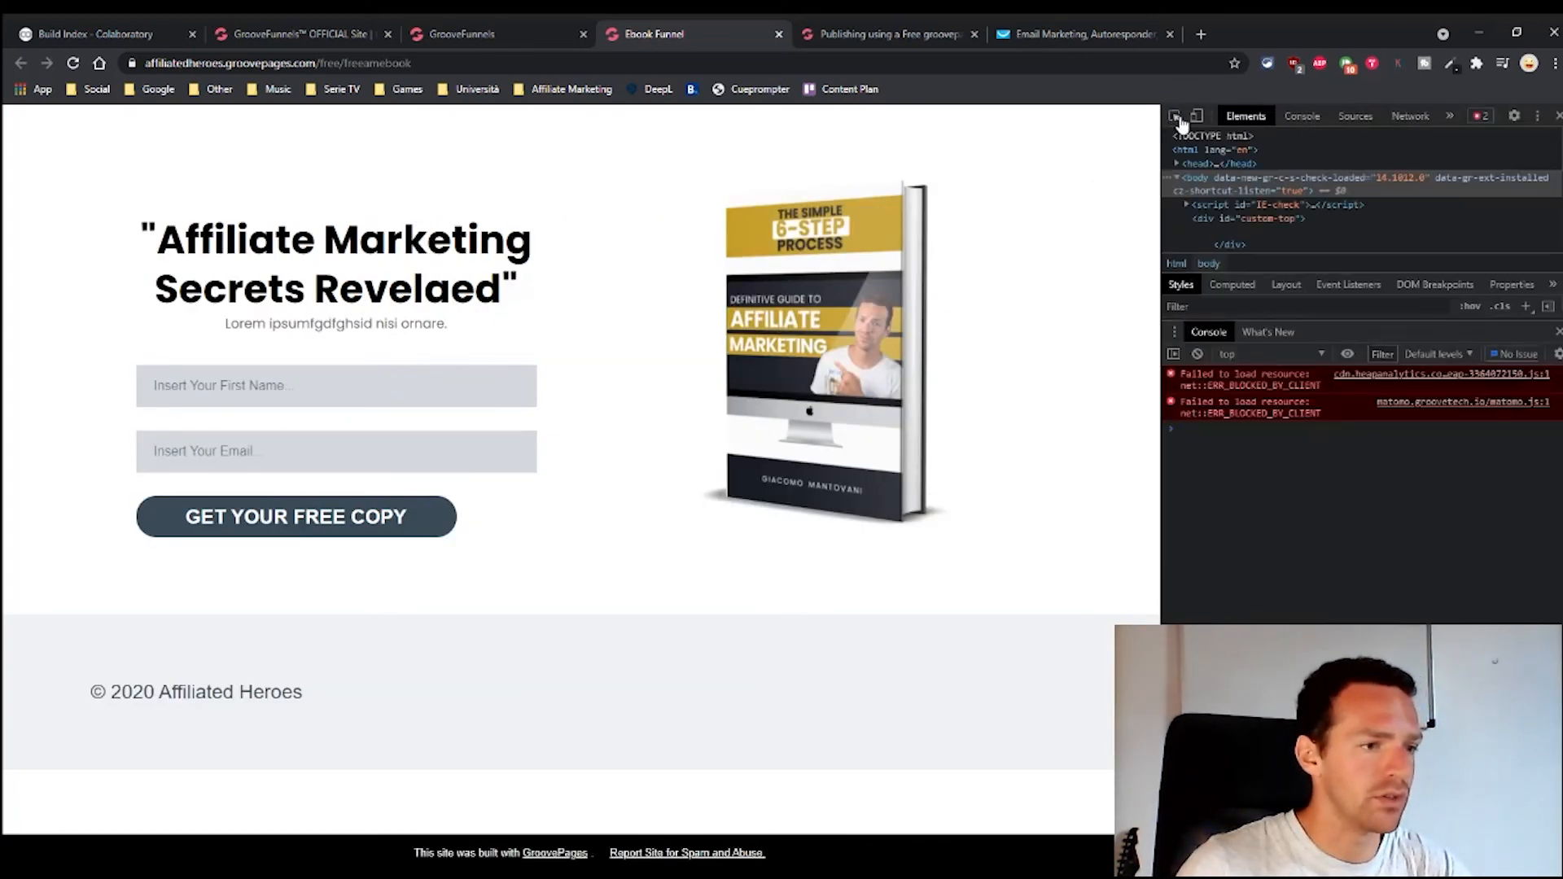
click(1196, 122)
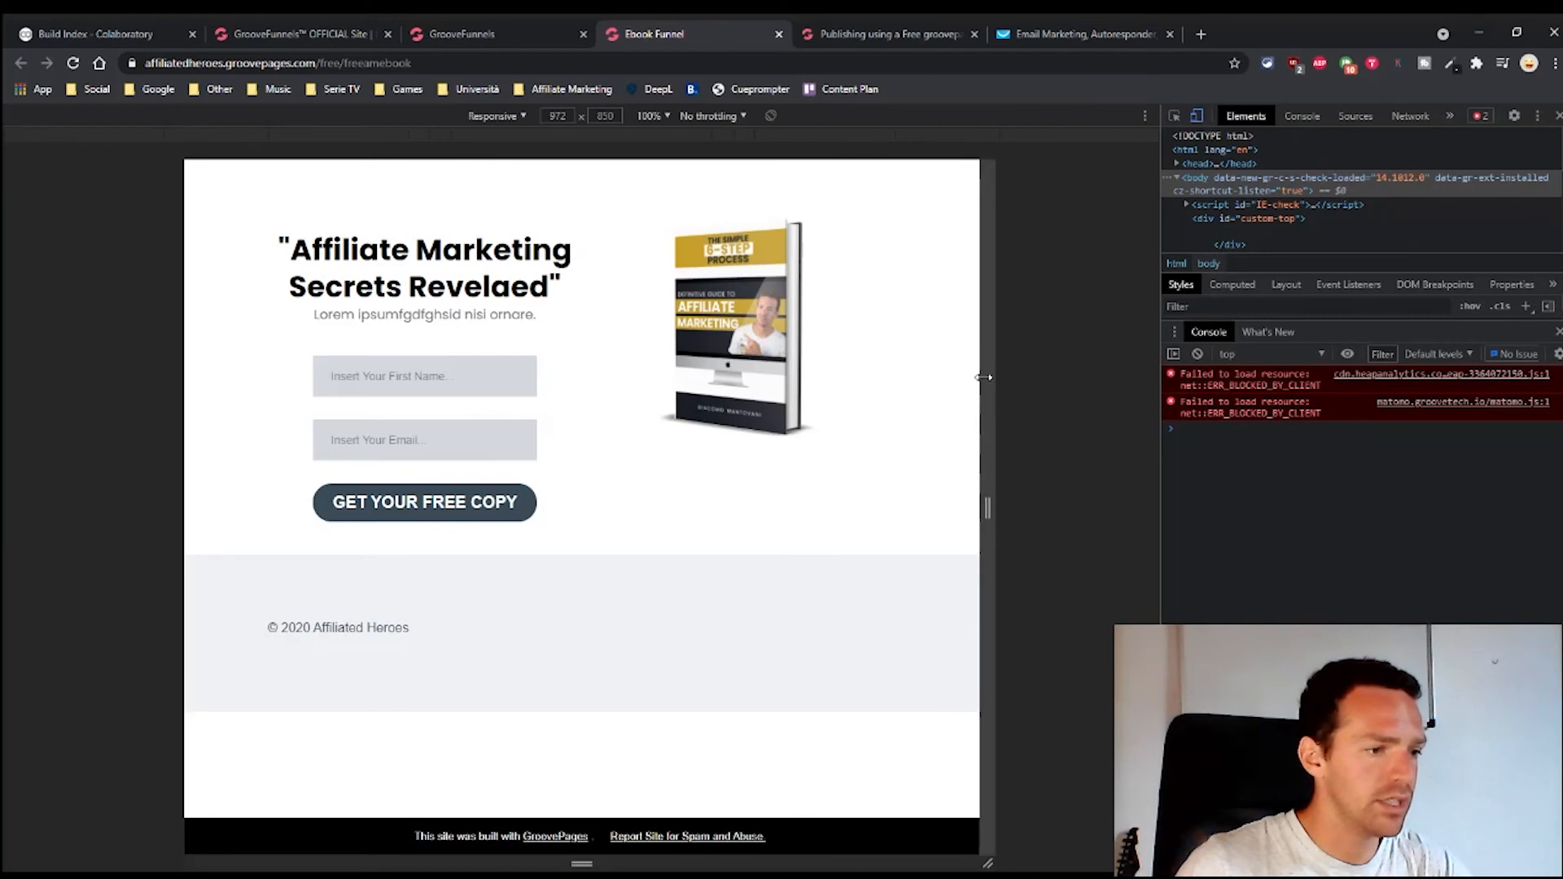
drag(978, 363, 742, 376)
scroll(675, 386, down, 2)
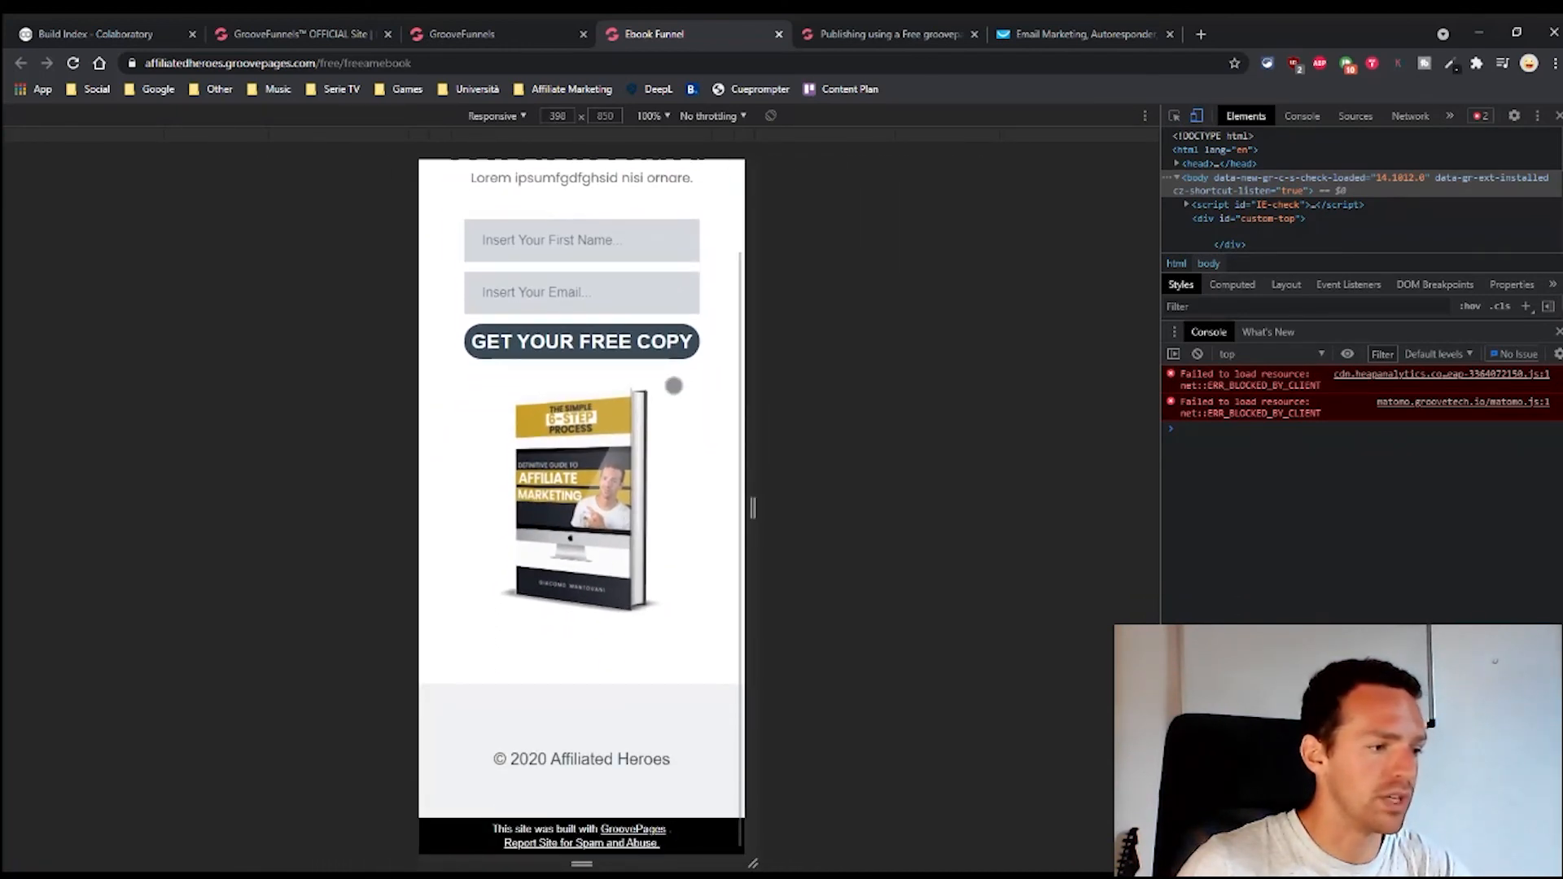
scroll(654, 475, up, 2)
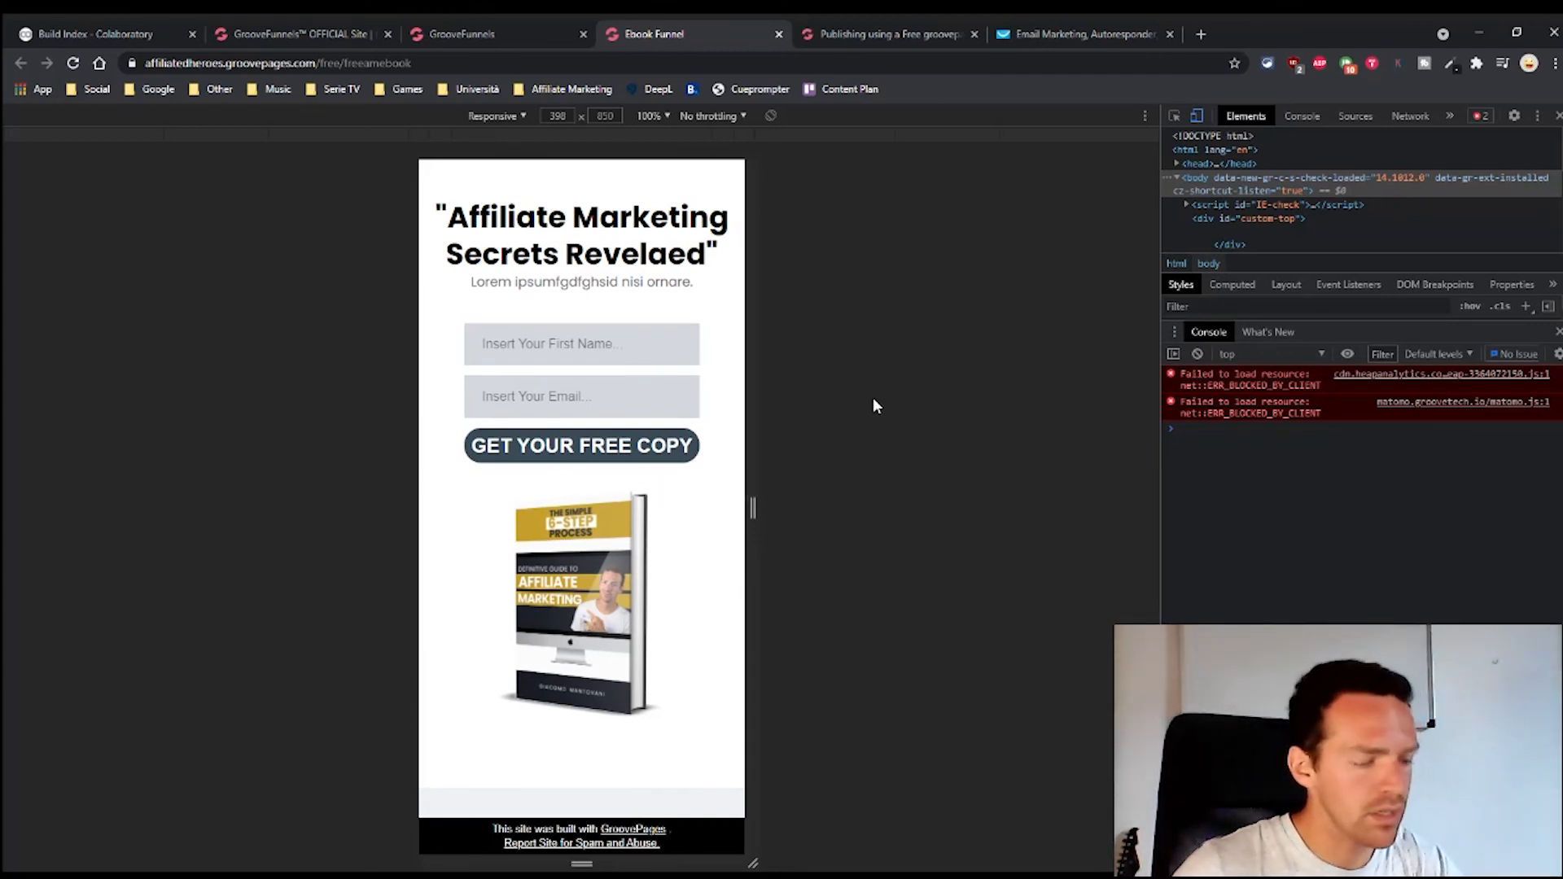
key(F12)
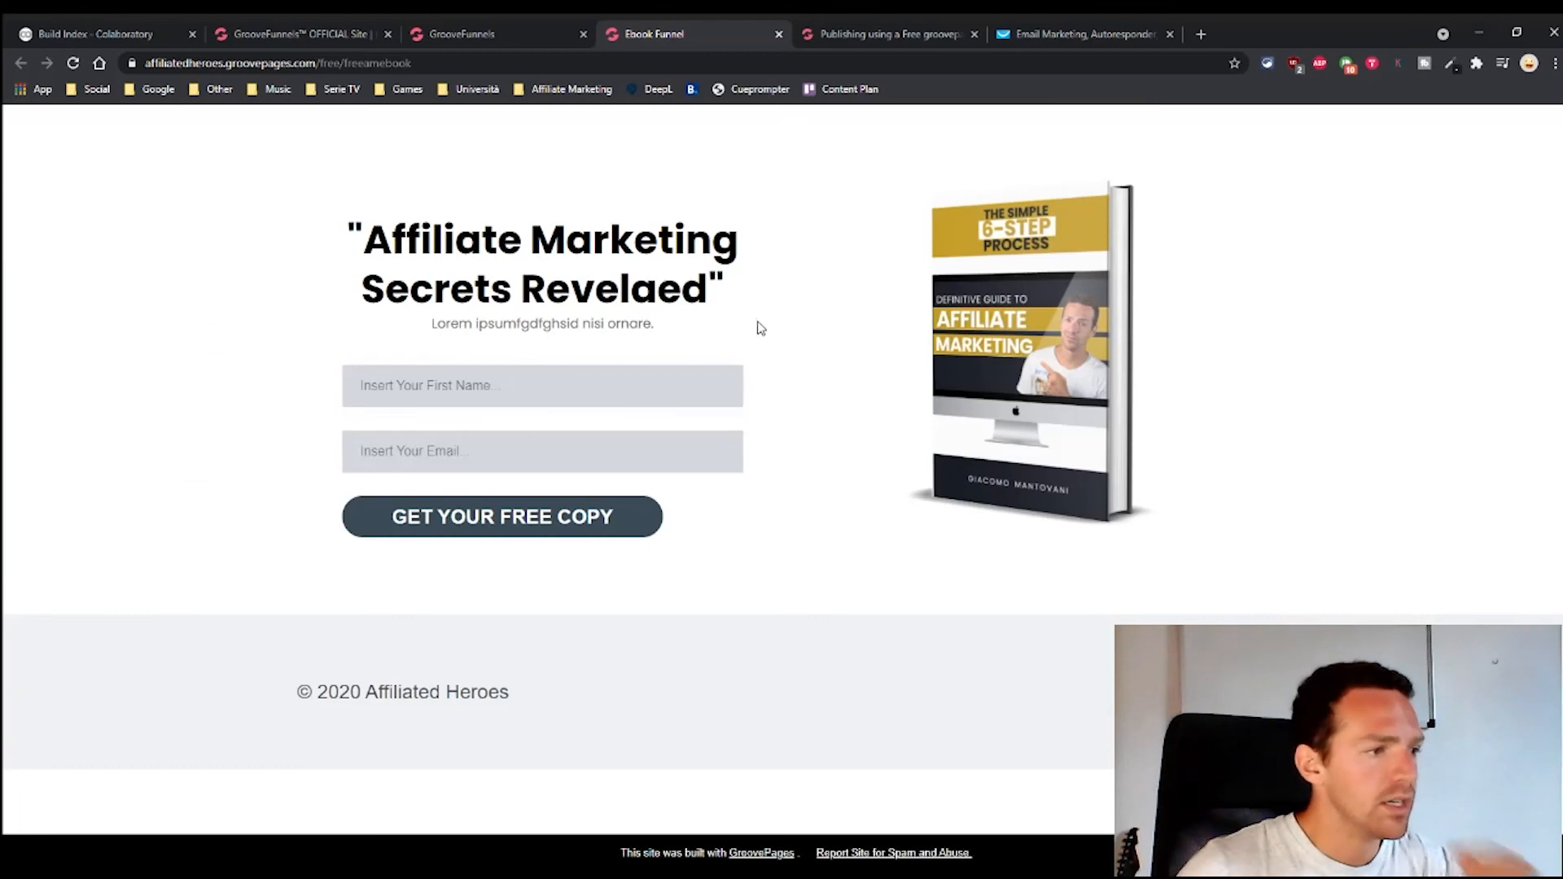
Submit a test sign-up, check the thank-you redirect address, and return to the funnel's pages
click(509, 389)
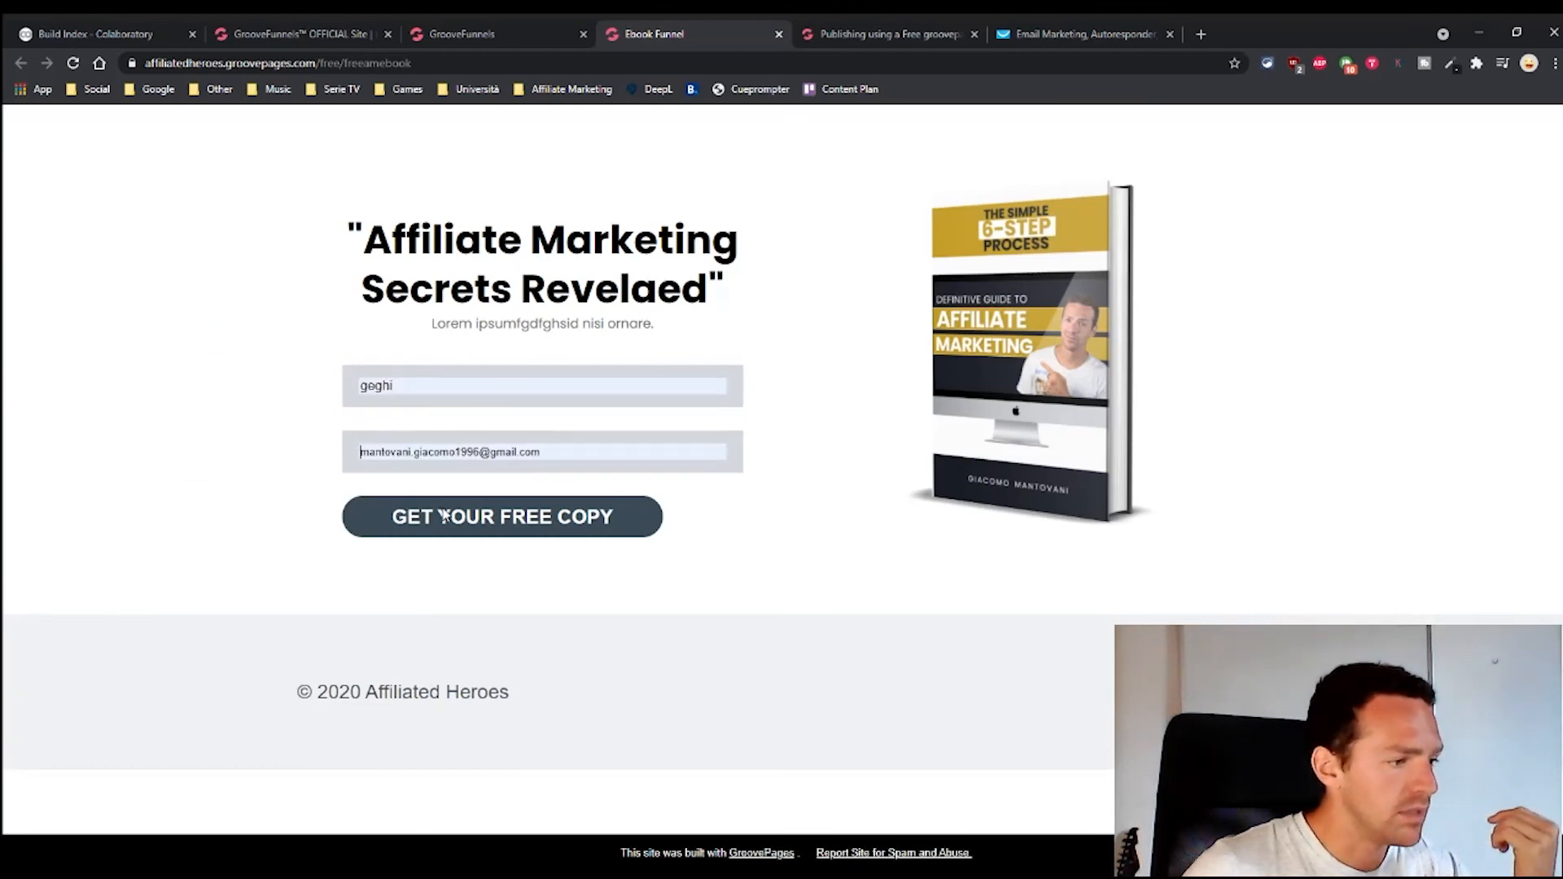
click(415, 584)
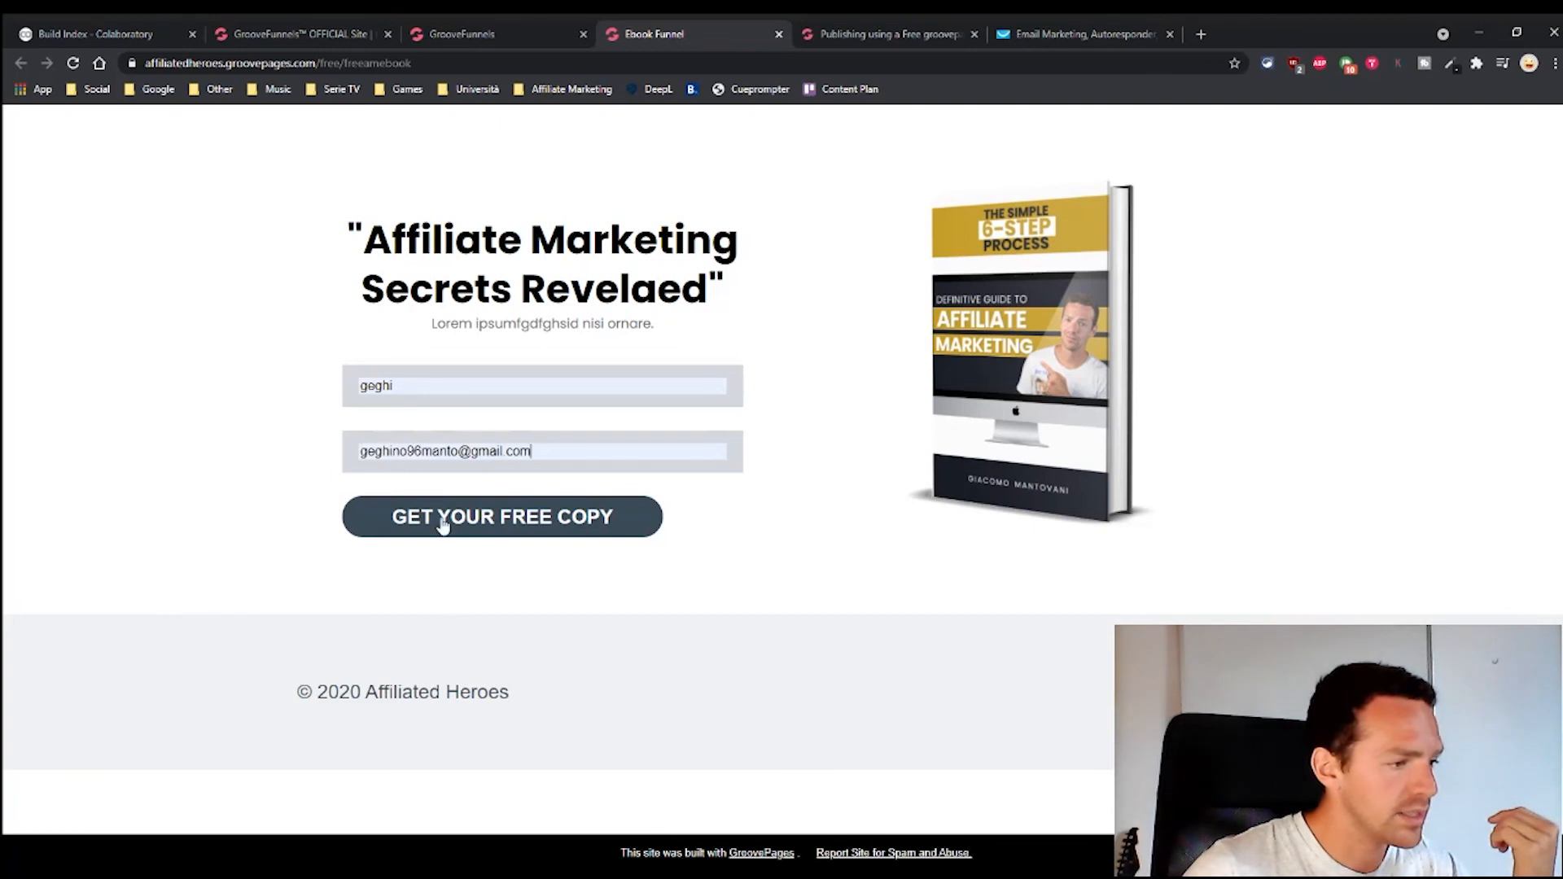
click(468, 531)
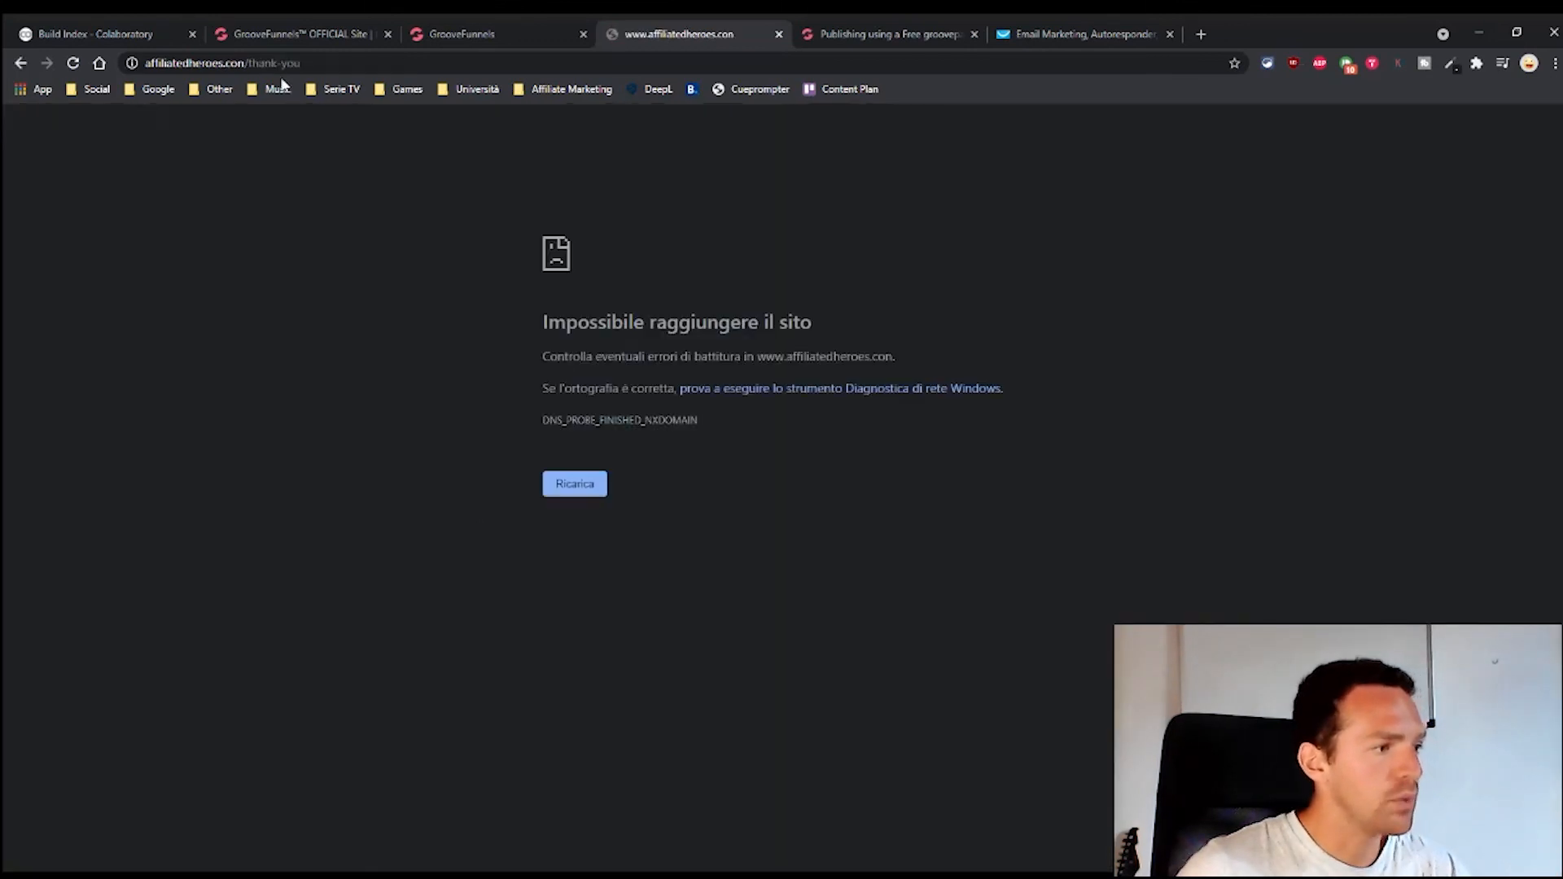
drag(161, 63, 128, 70)
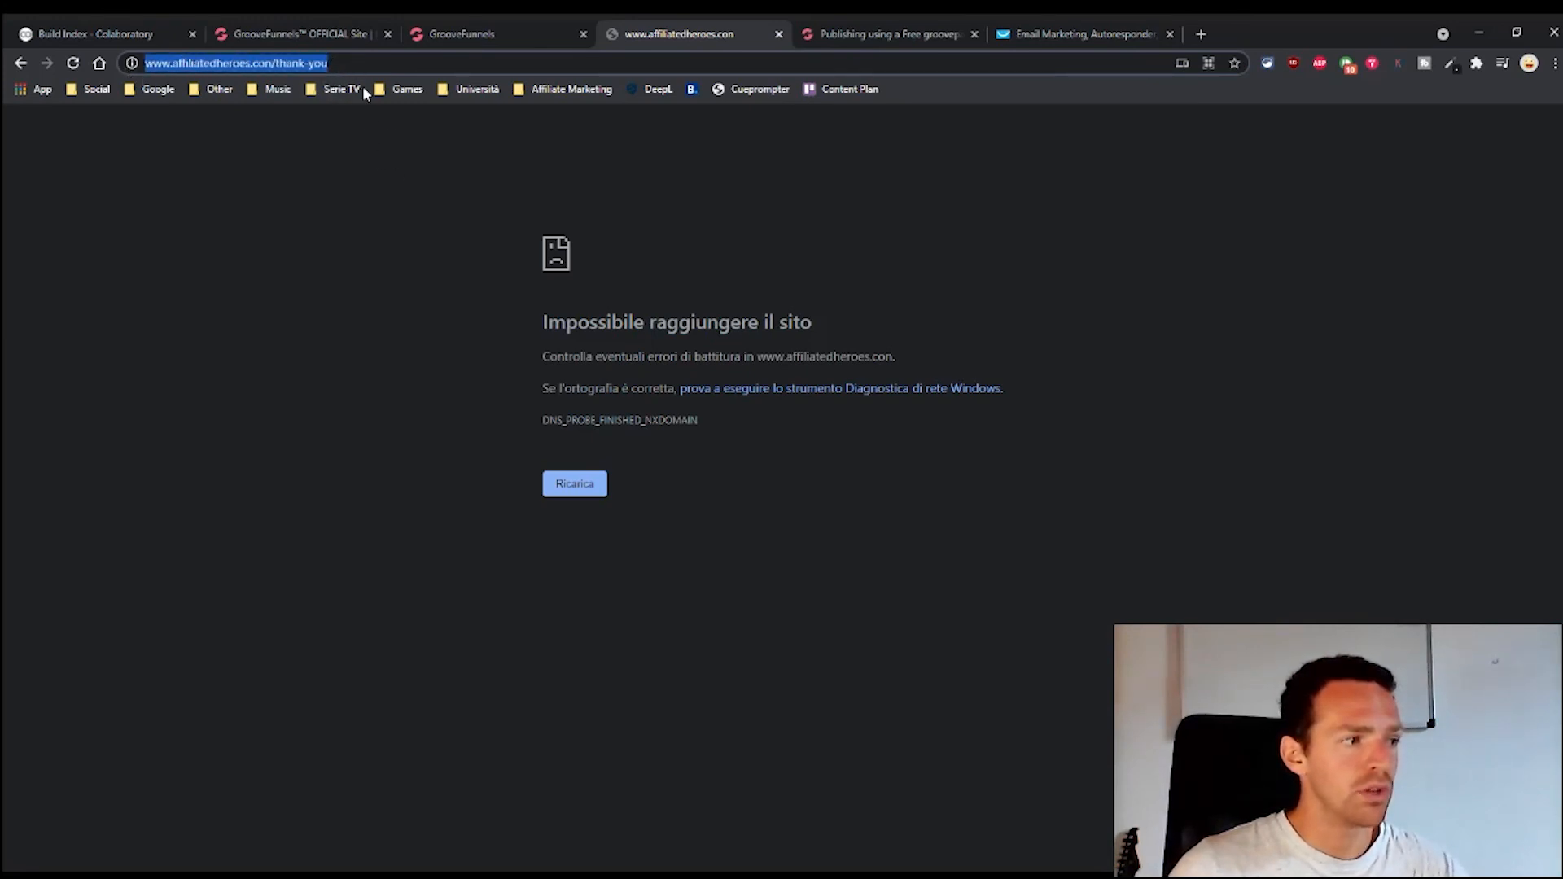
click(536, 37)
click(28, 330)
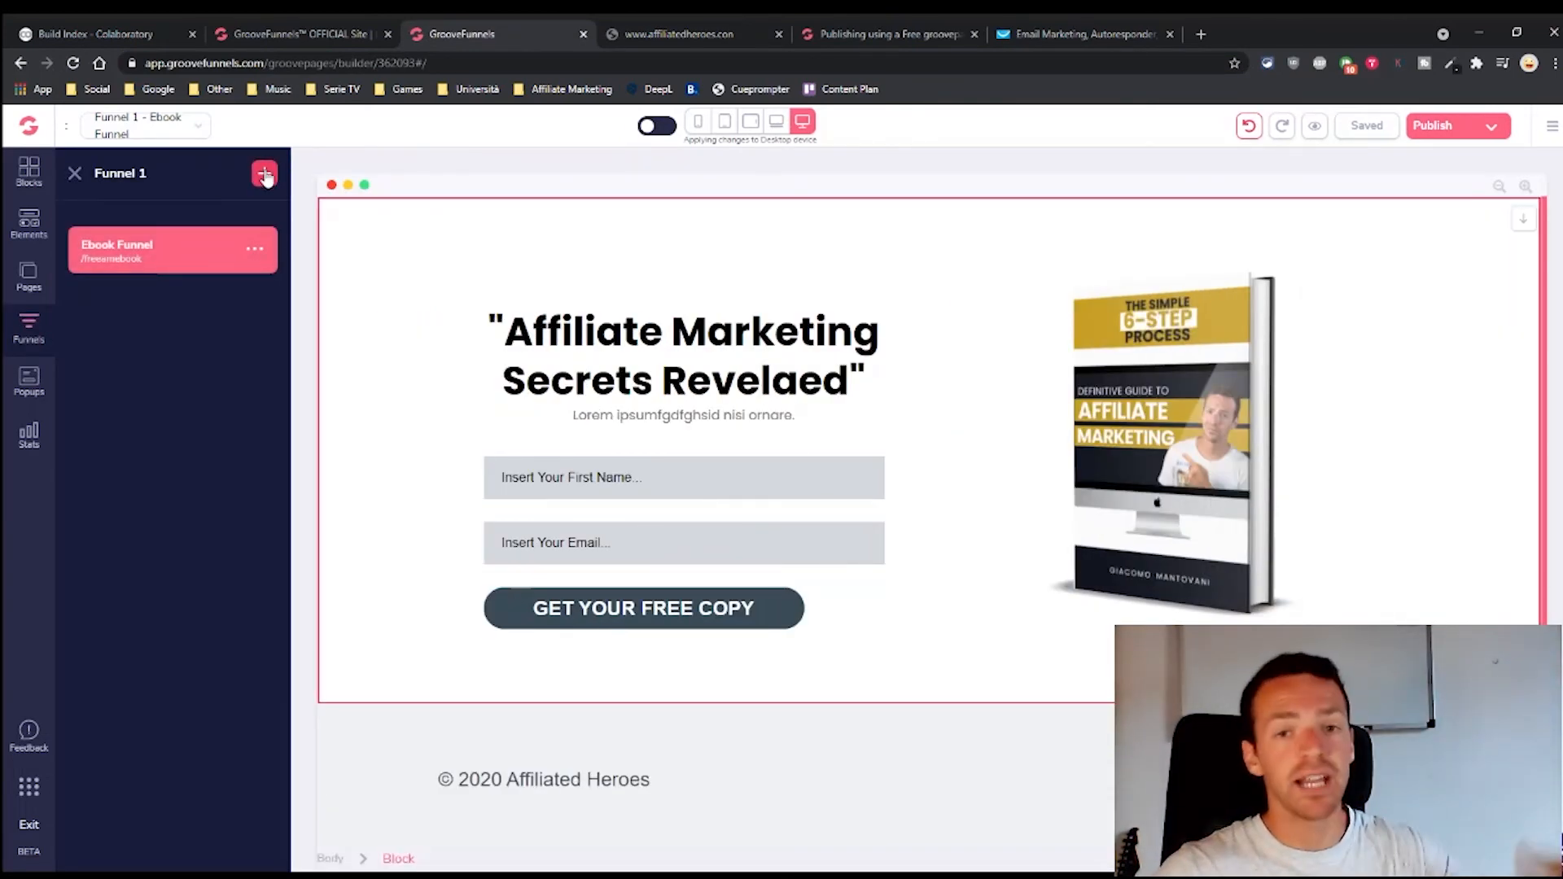
Add a new funnel page built from the EBook Landing Page template
click(255, 248)
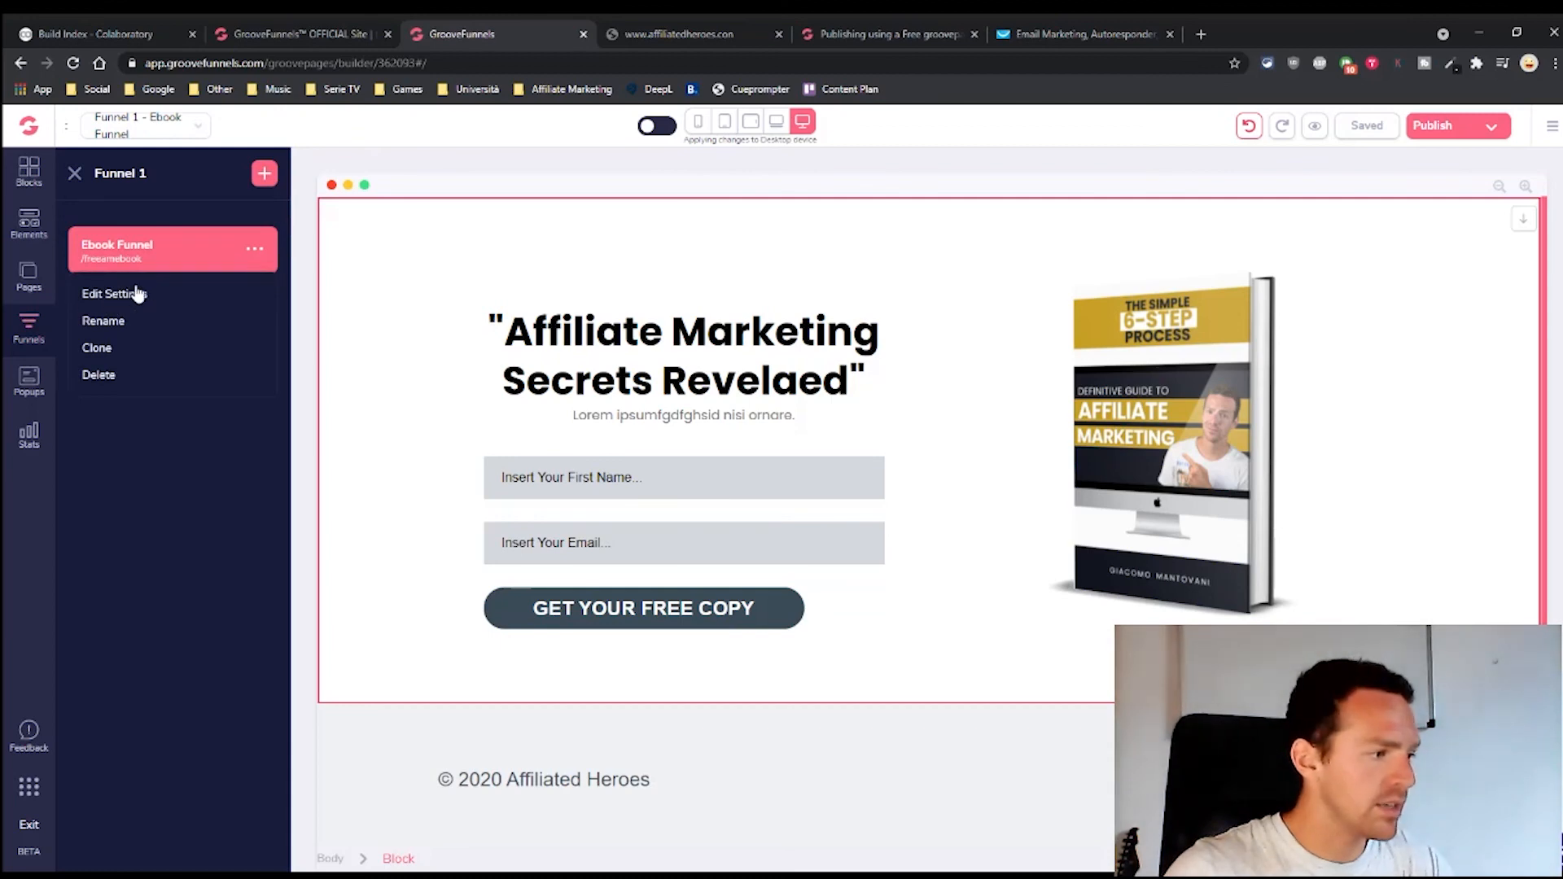
click(264, 172)
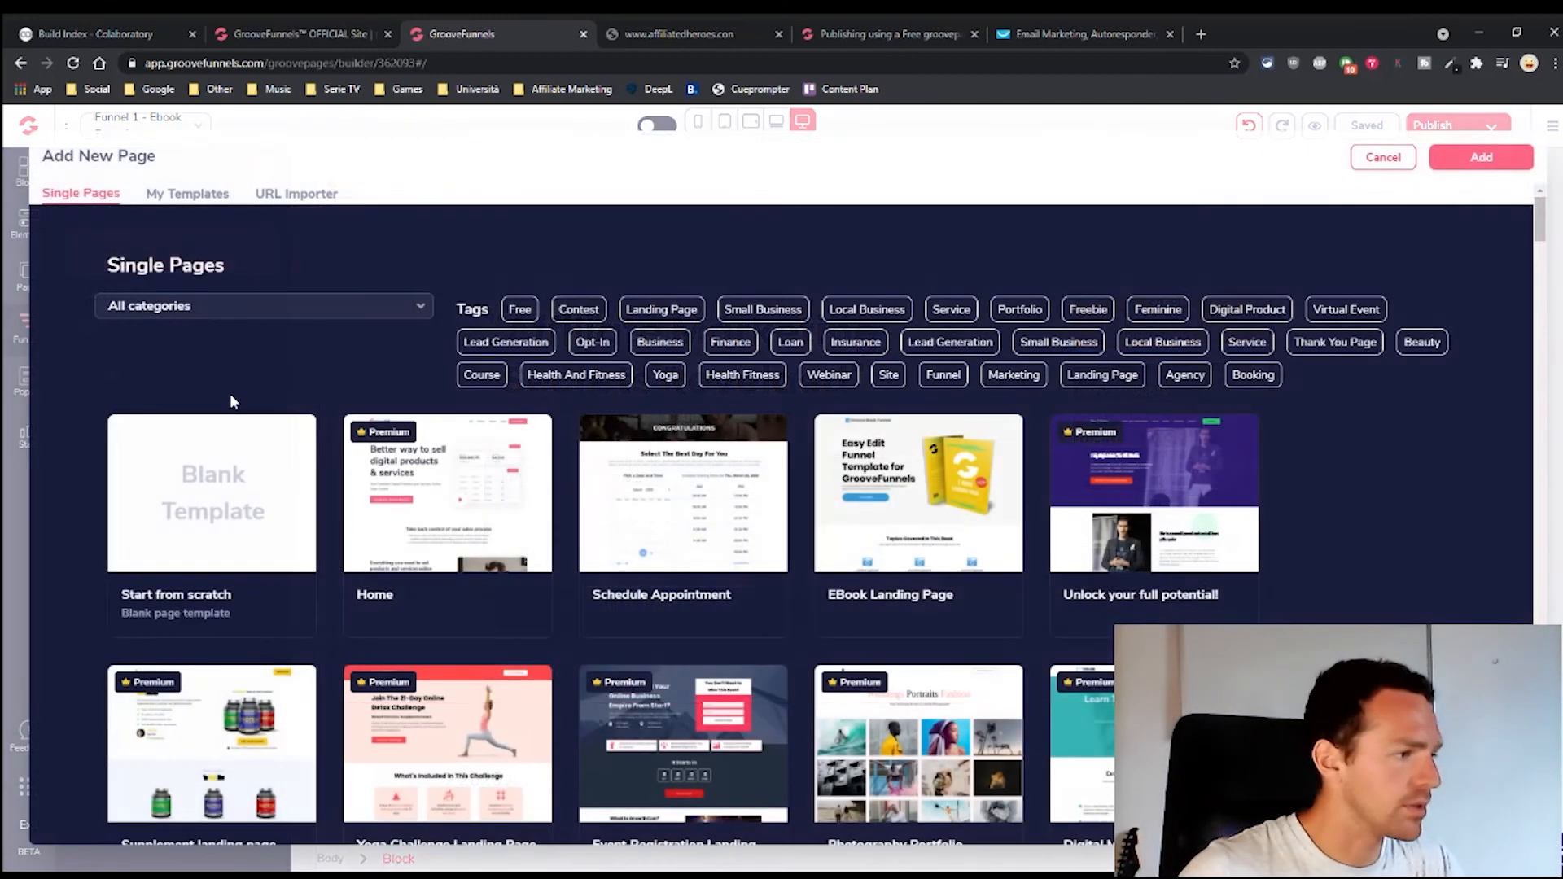
click(920, 506)
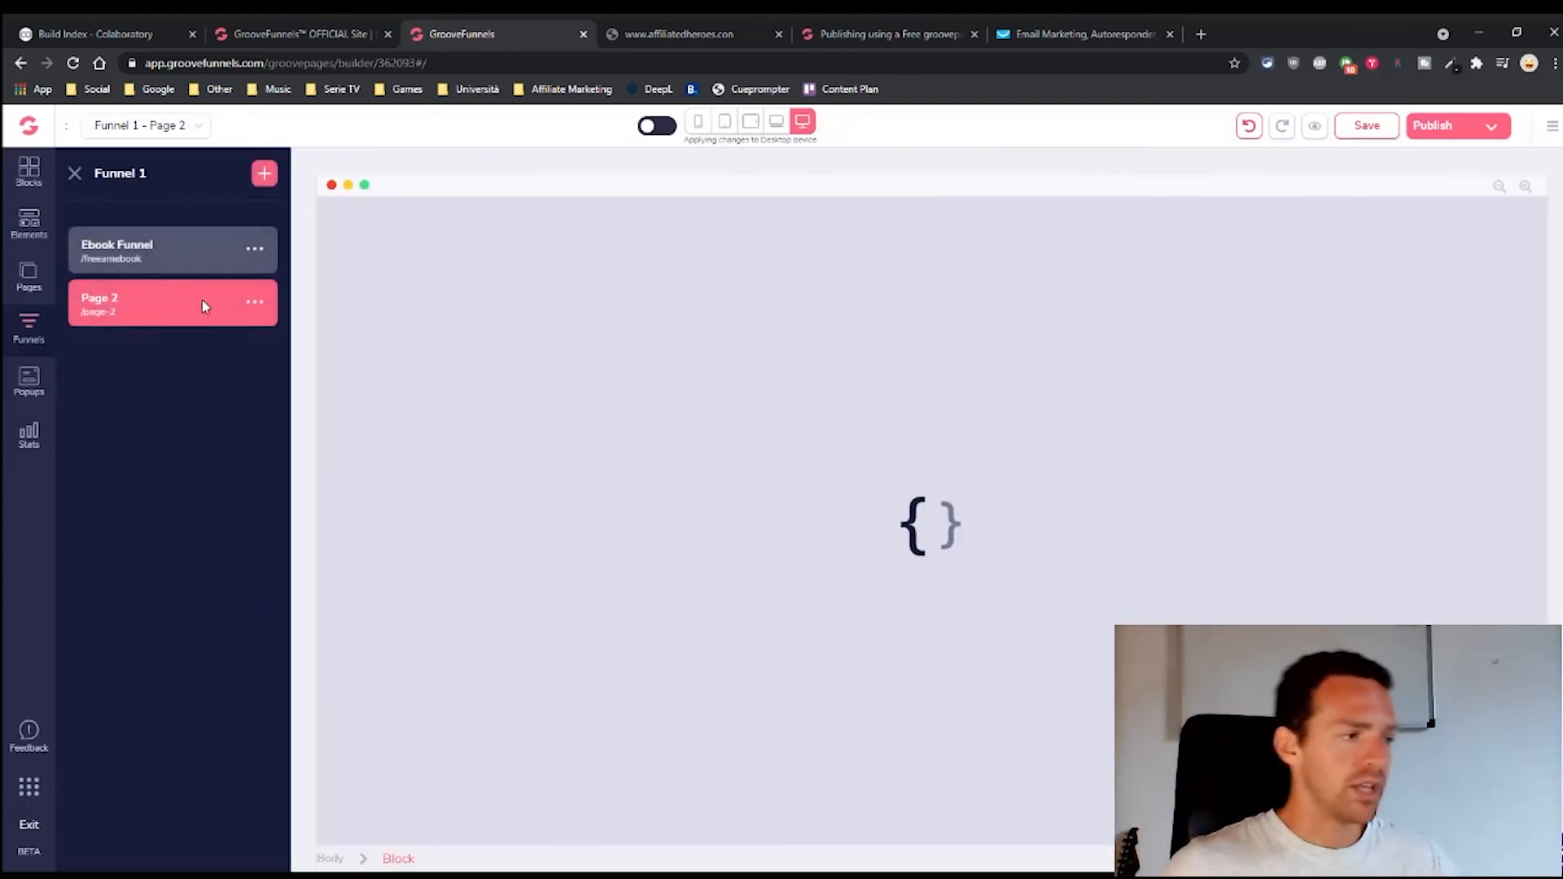
Change Page 2's URL slug to 'test' and confirm the settings
click(255, 303)
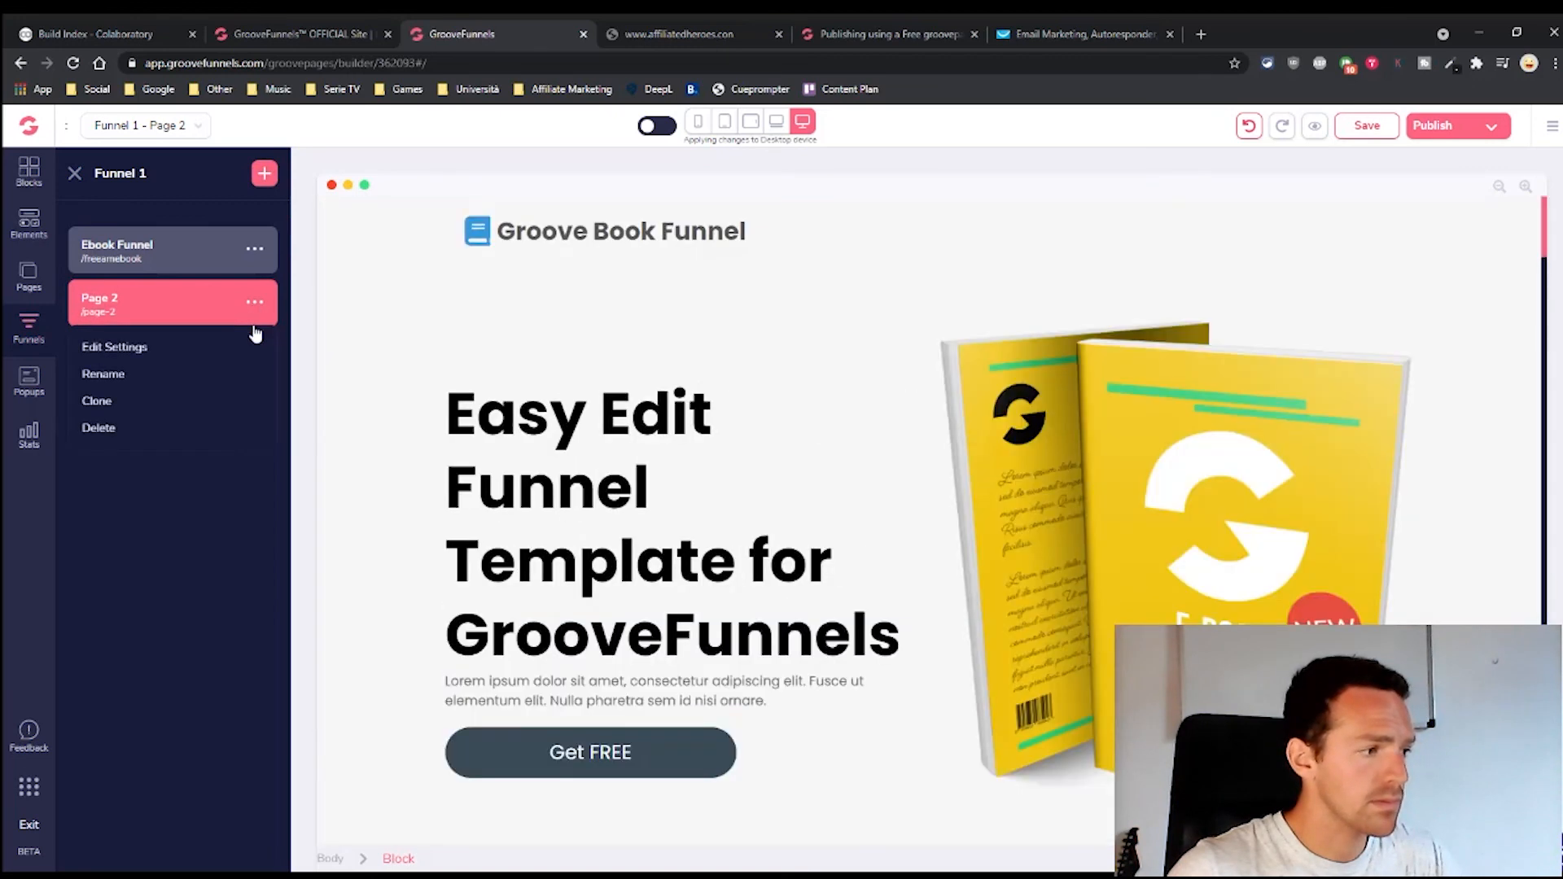
click(136, 399)
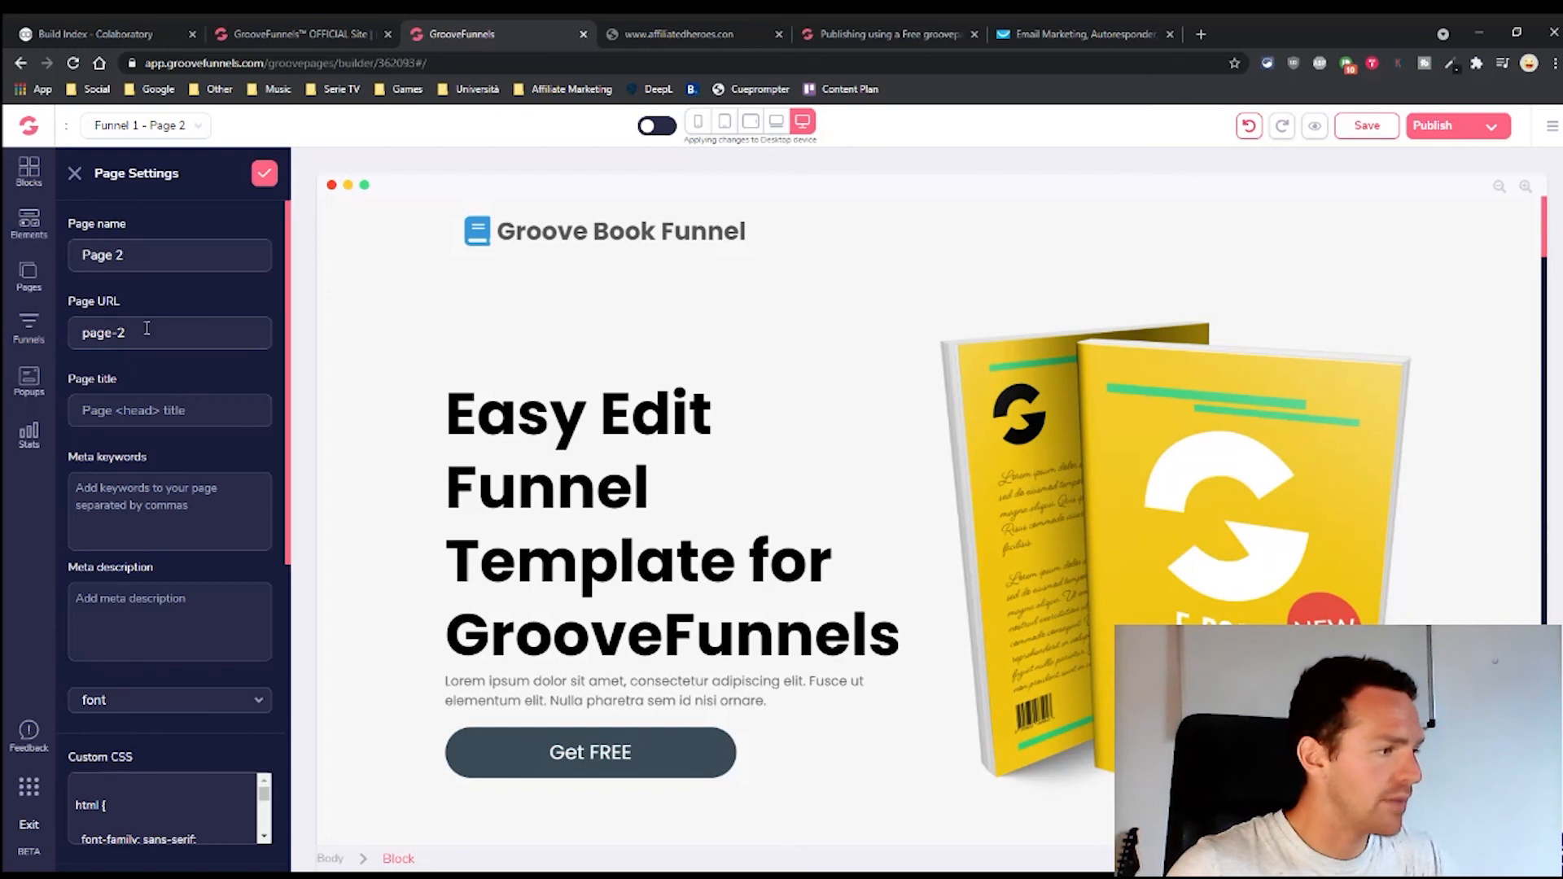
drag(147, 329, 77, 332)
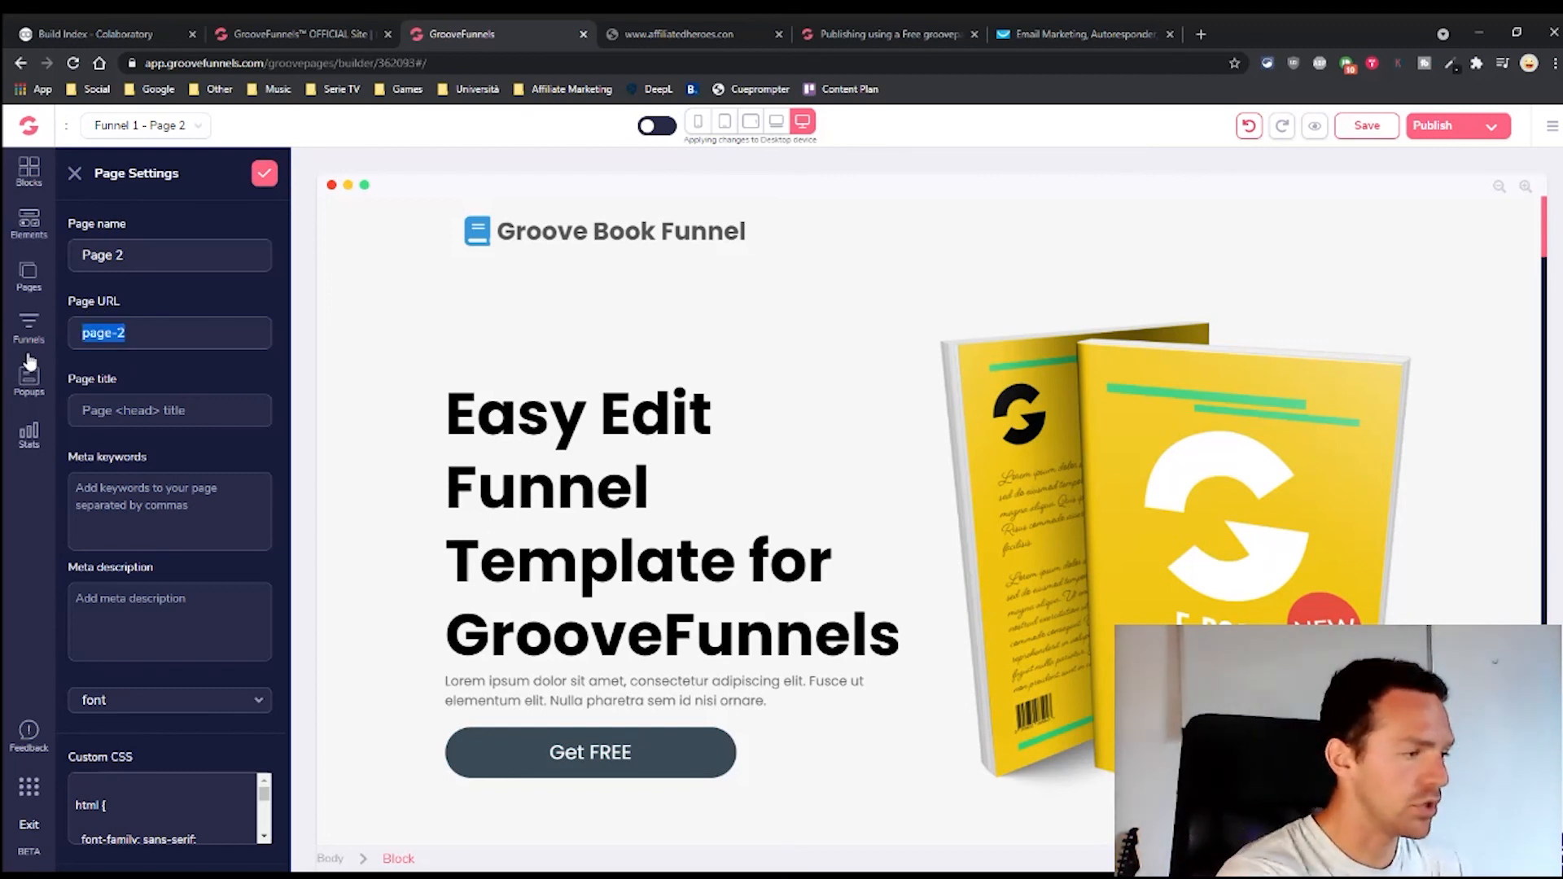
text(test)
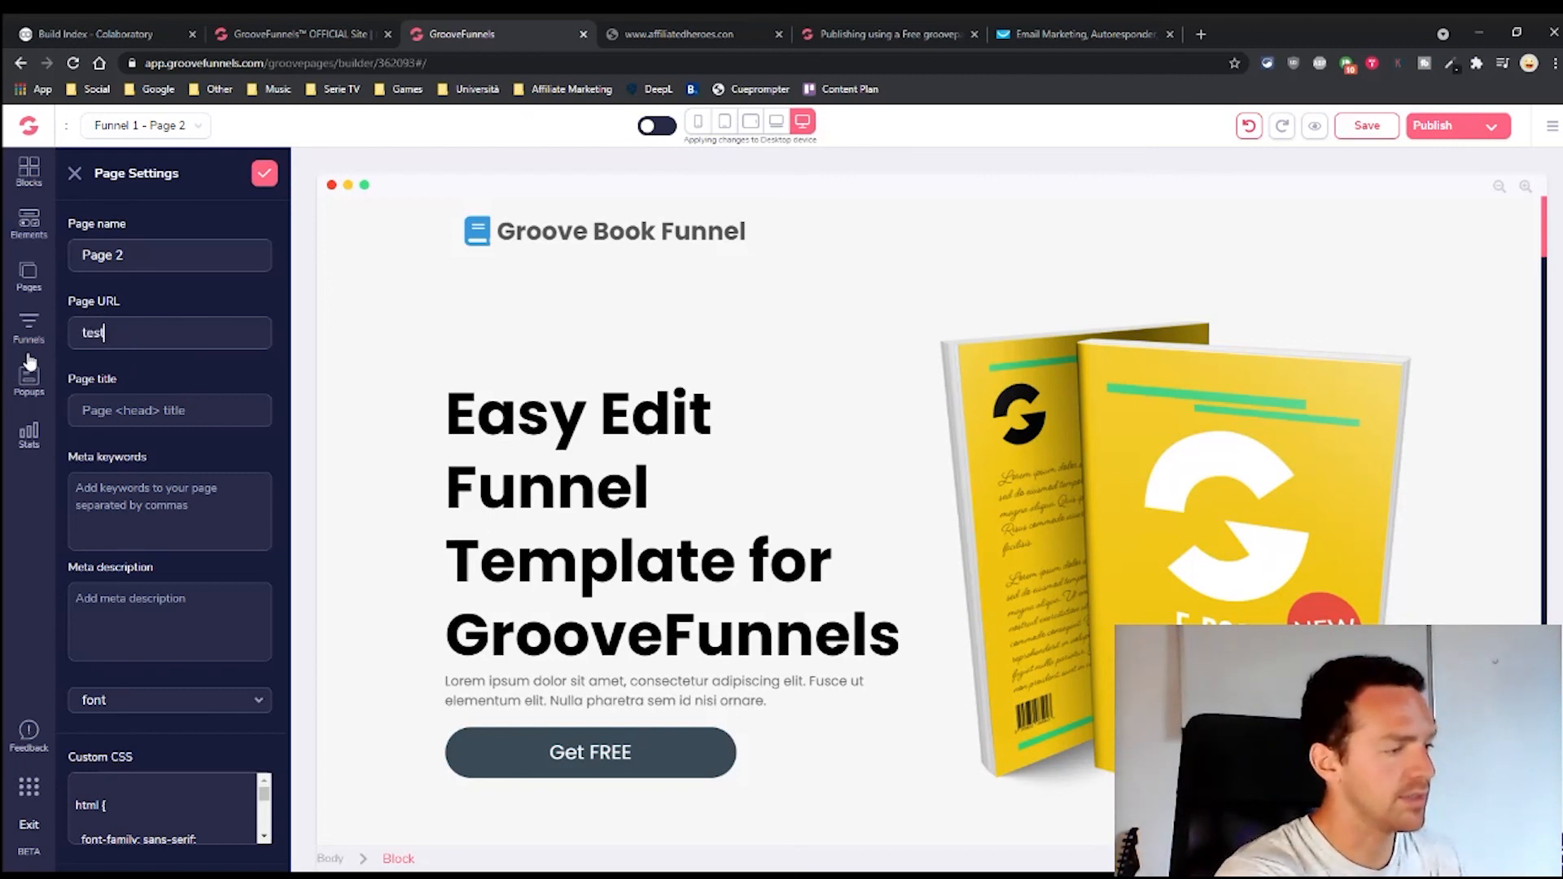
click(264, 173)
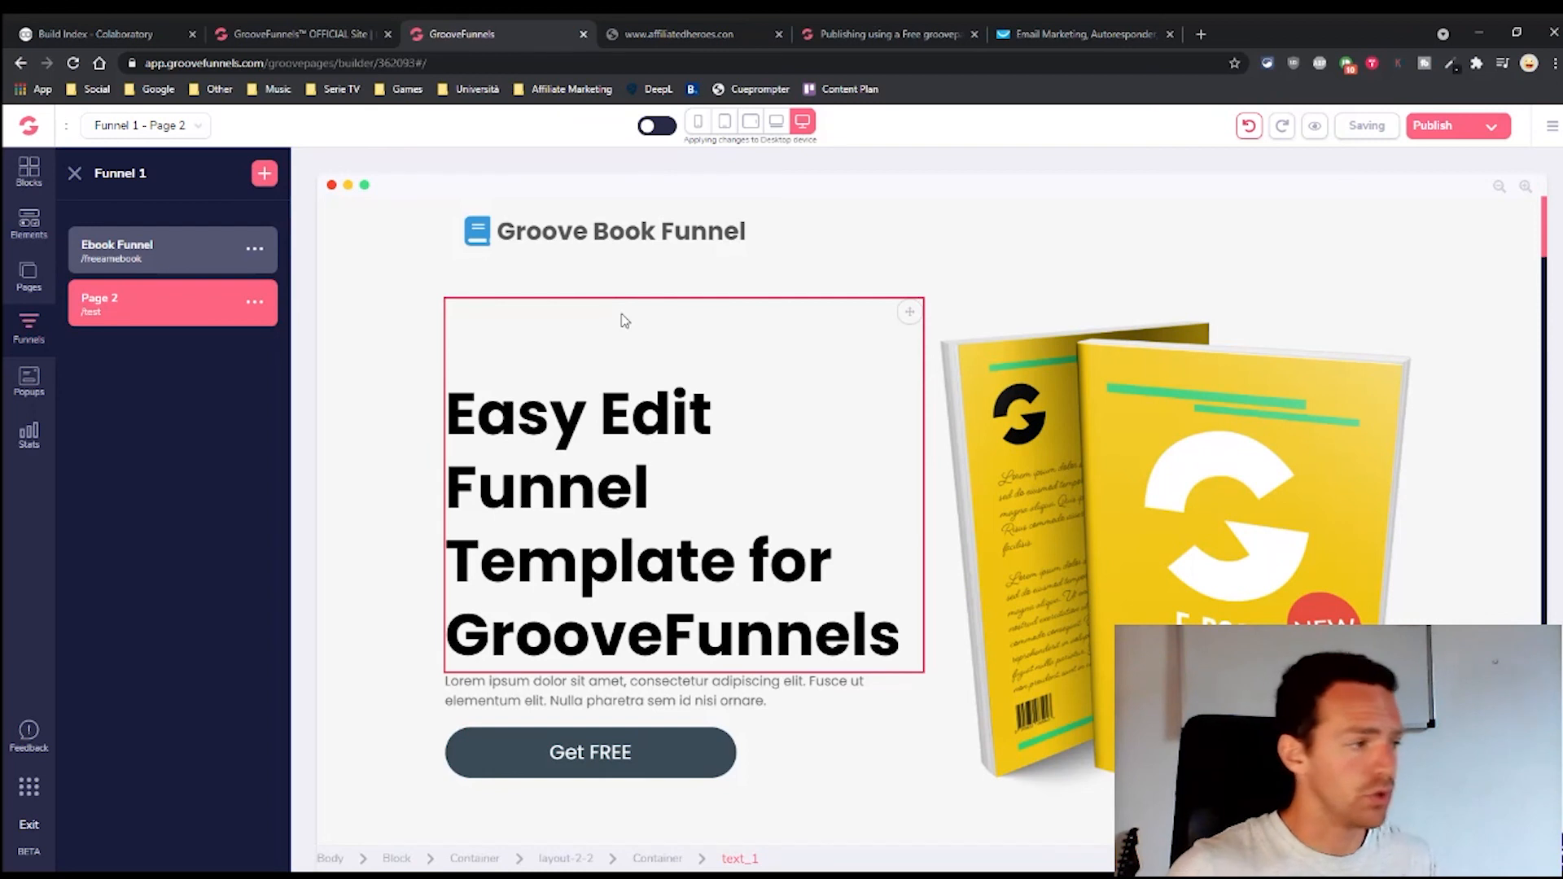
On the Ebook Funnel page, select the GetResponse sign-up form and bring up its integration settings
click(248, 261)
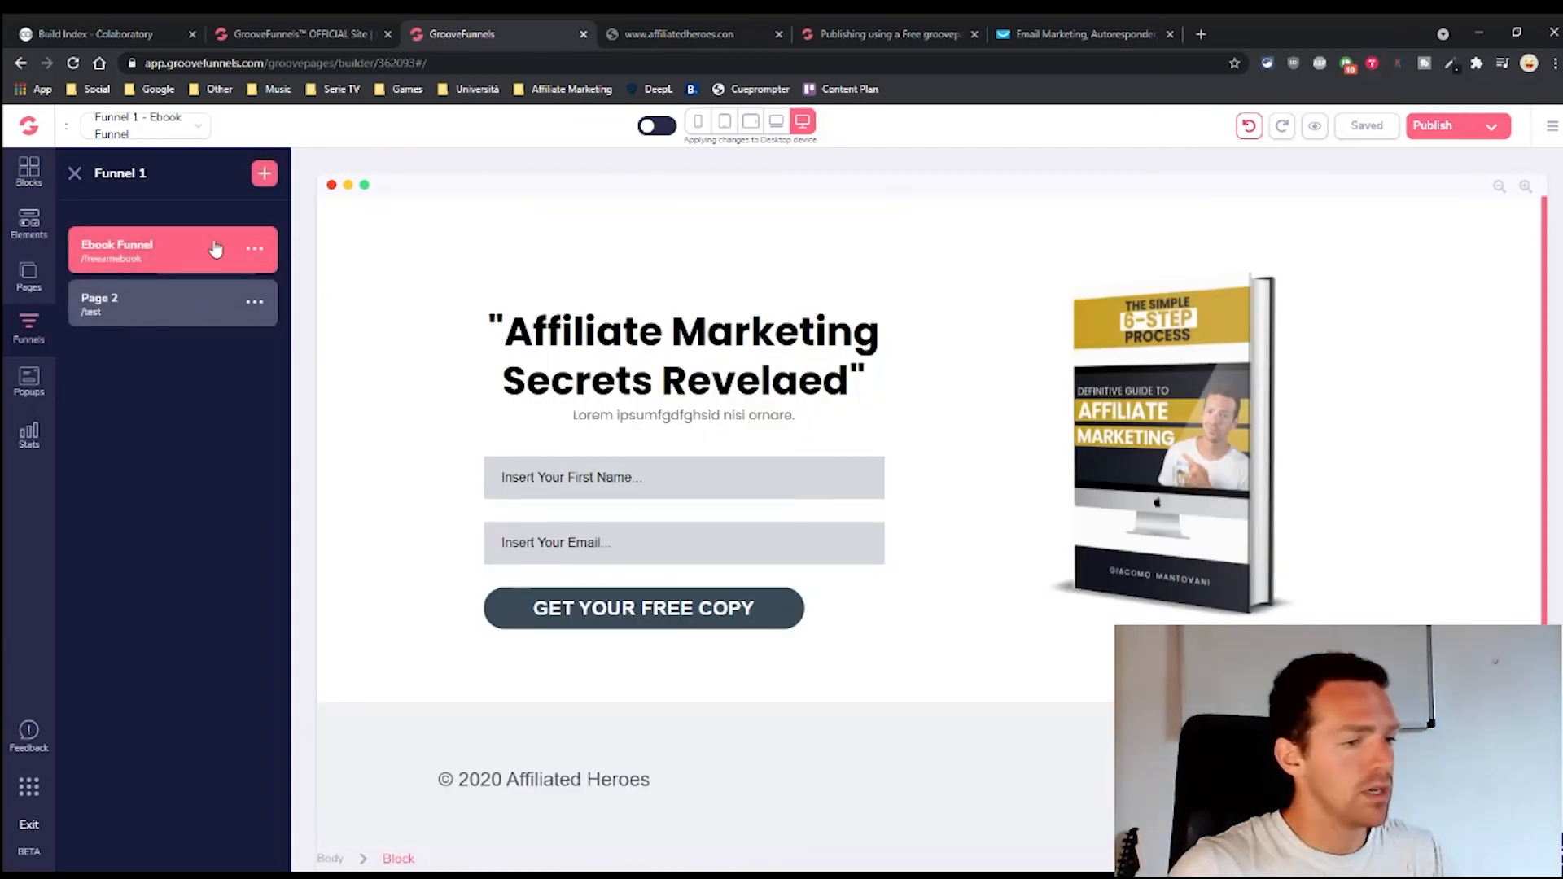
click(694, 610)
click(1534, 173)
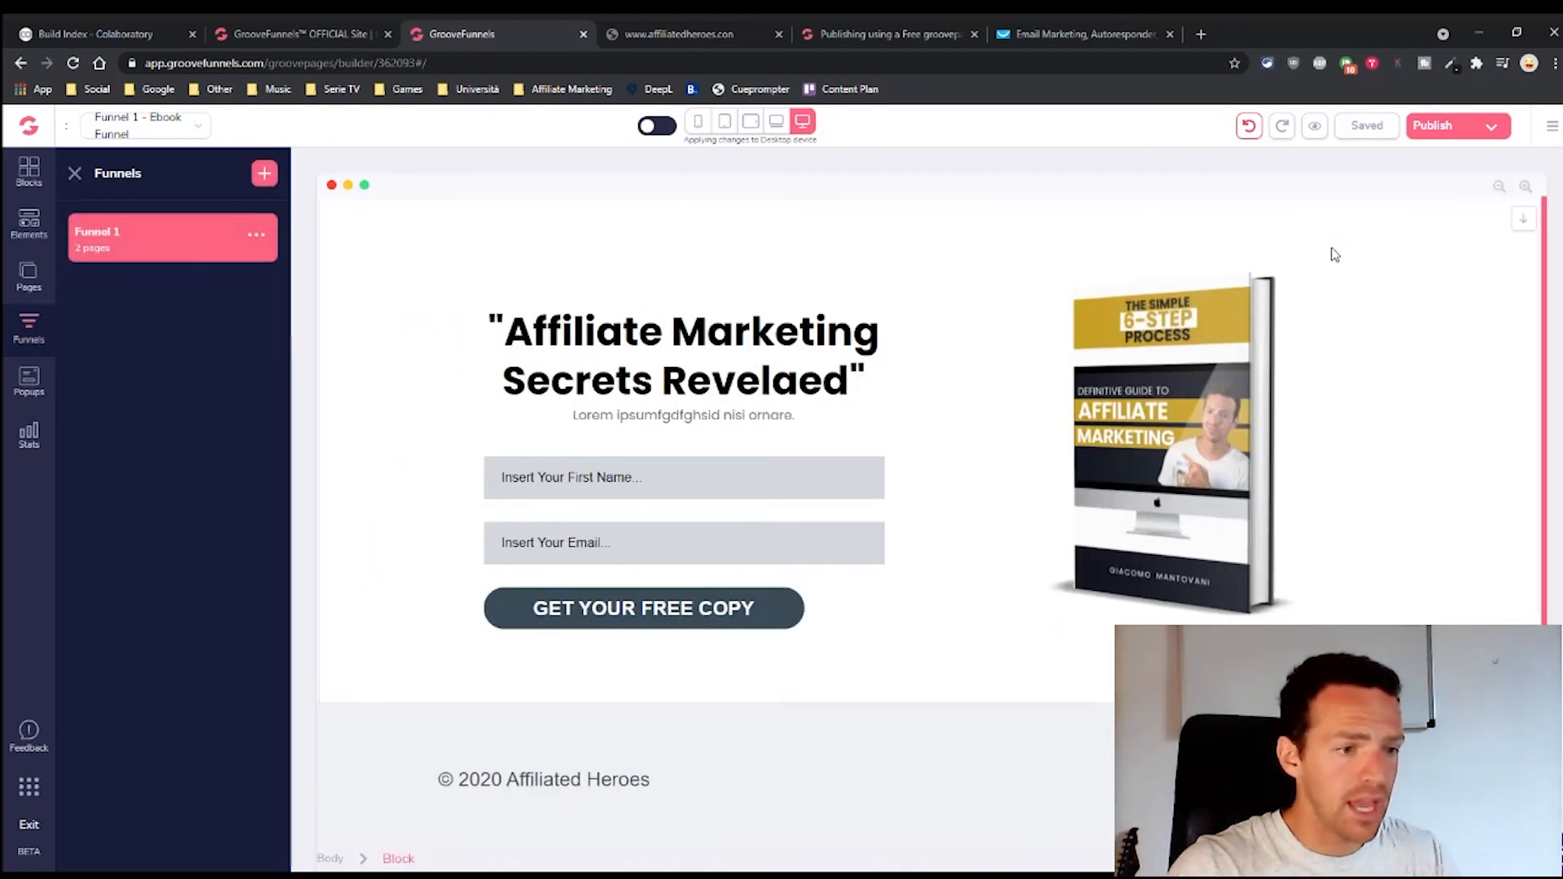
click(859, 460)
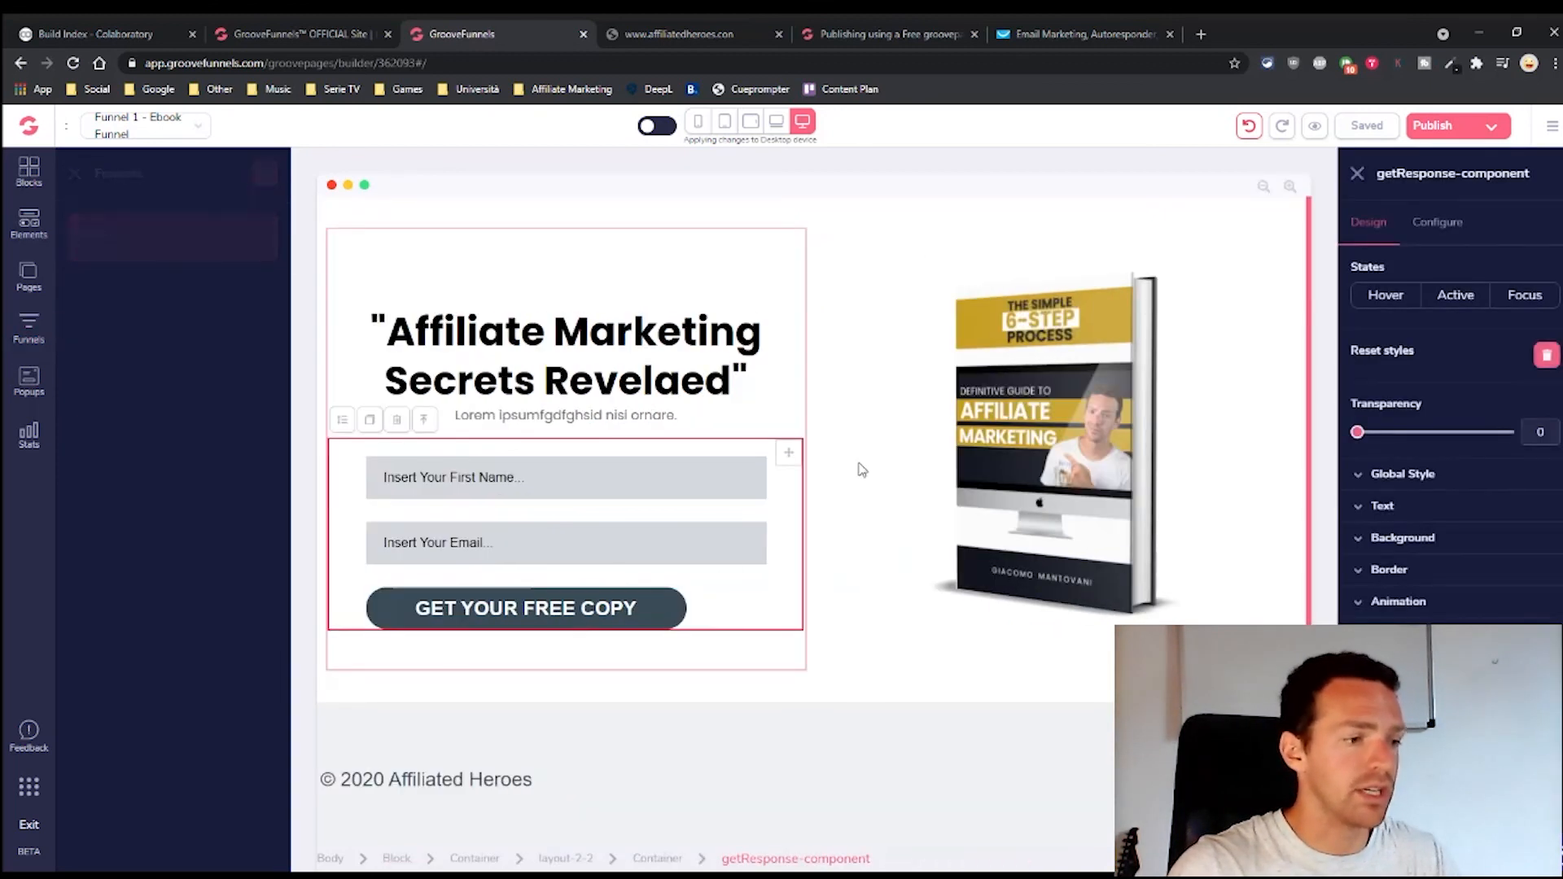
click(1435, 222)
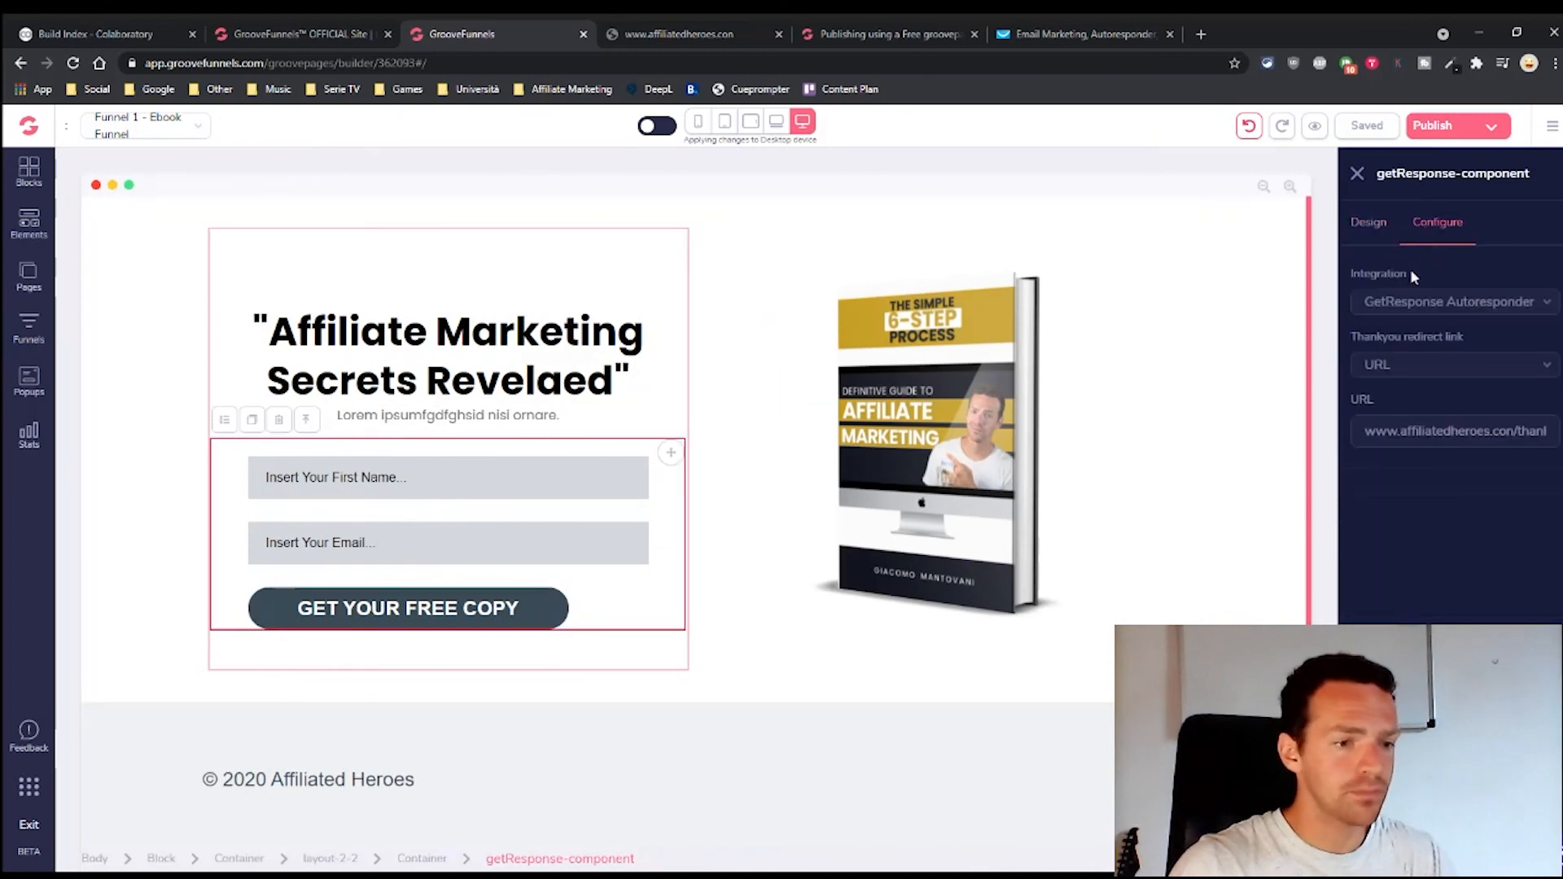
Set the form's list to affiliated-heroes, redirect to funnel Page 2, then update and save
click(1429, 367)
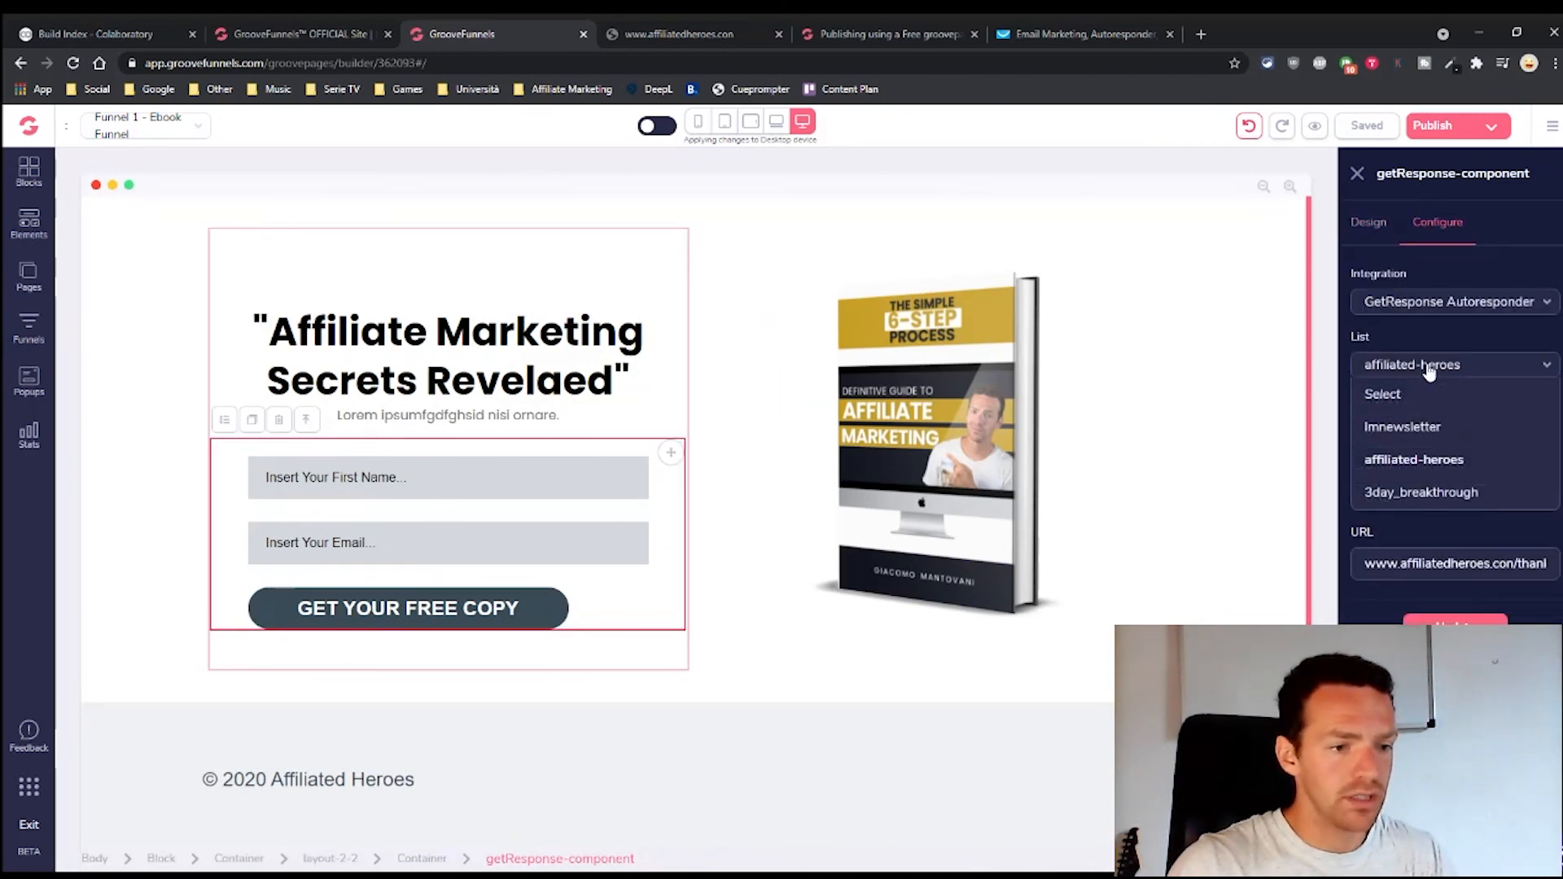
click(1409, 458)
click(1405, 497)
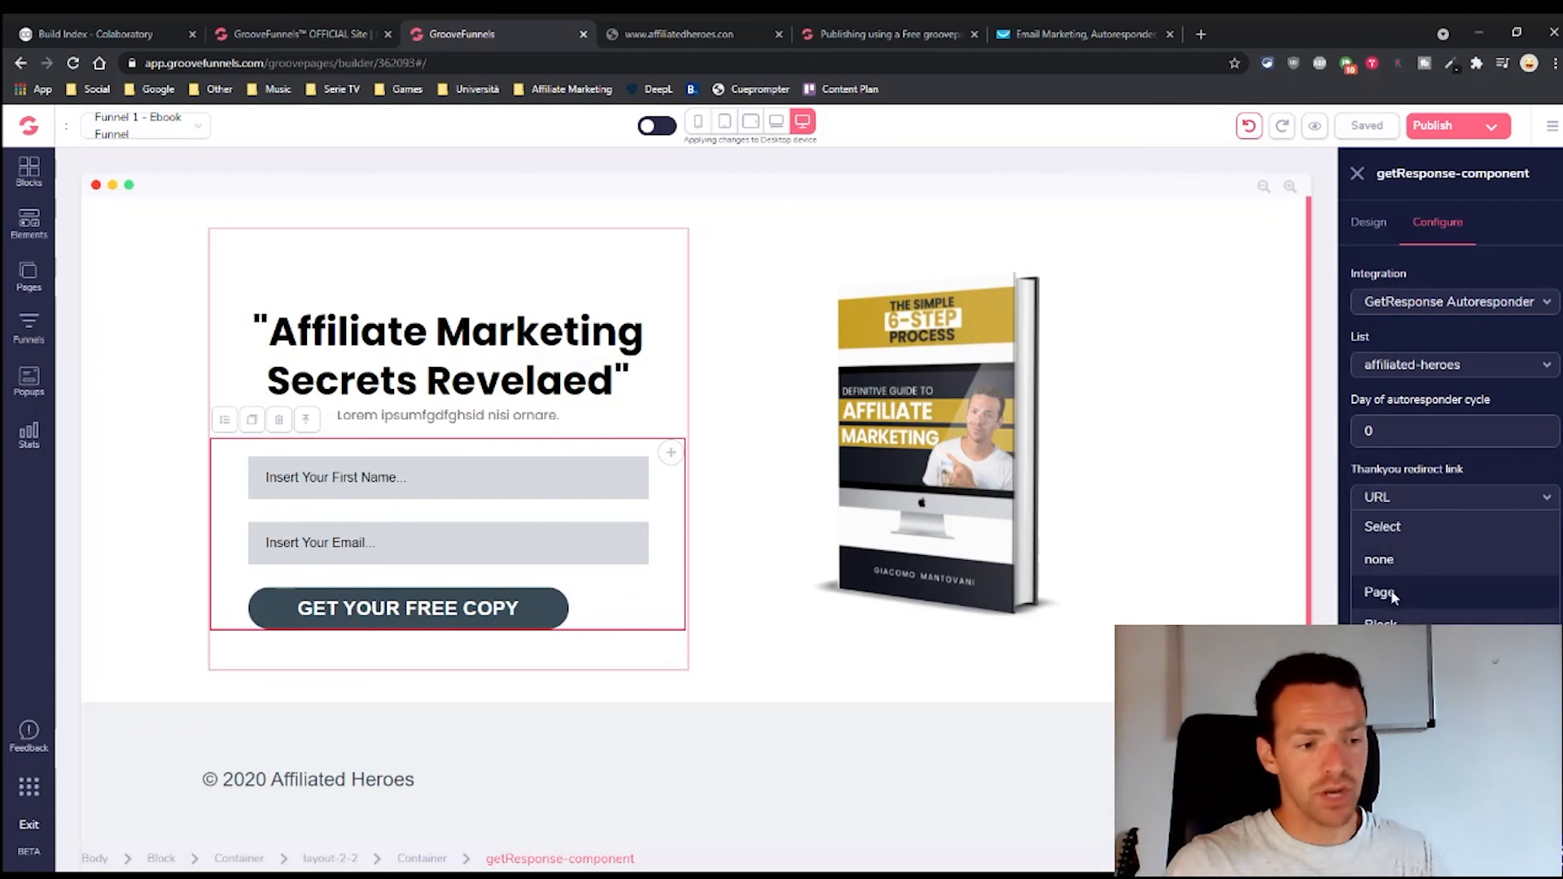
click(1394, 595)
click(1409, 561)
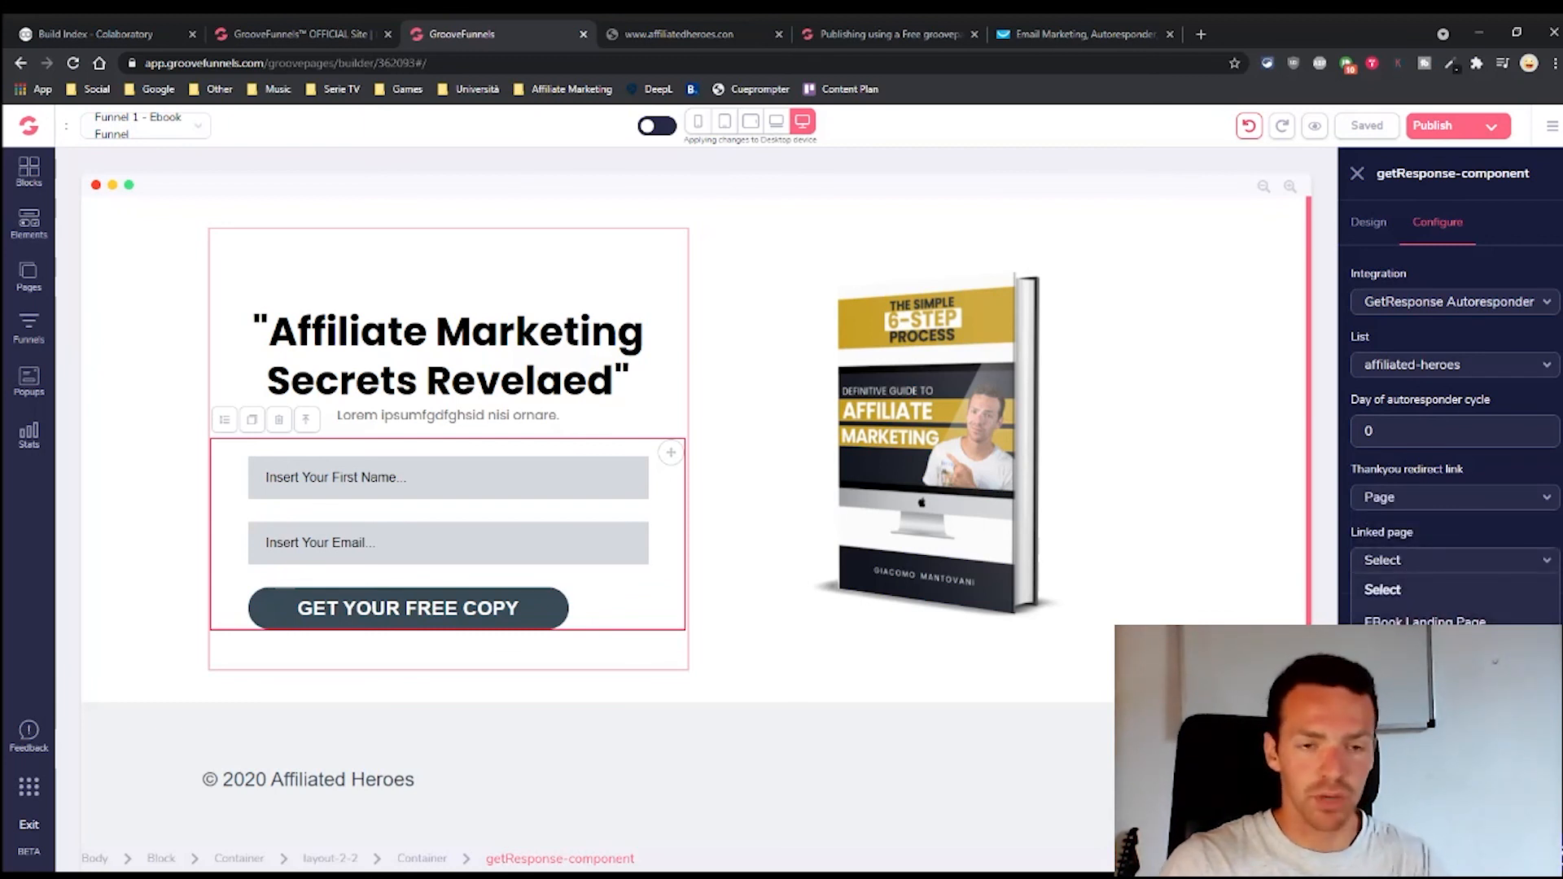
click(1386, 655)
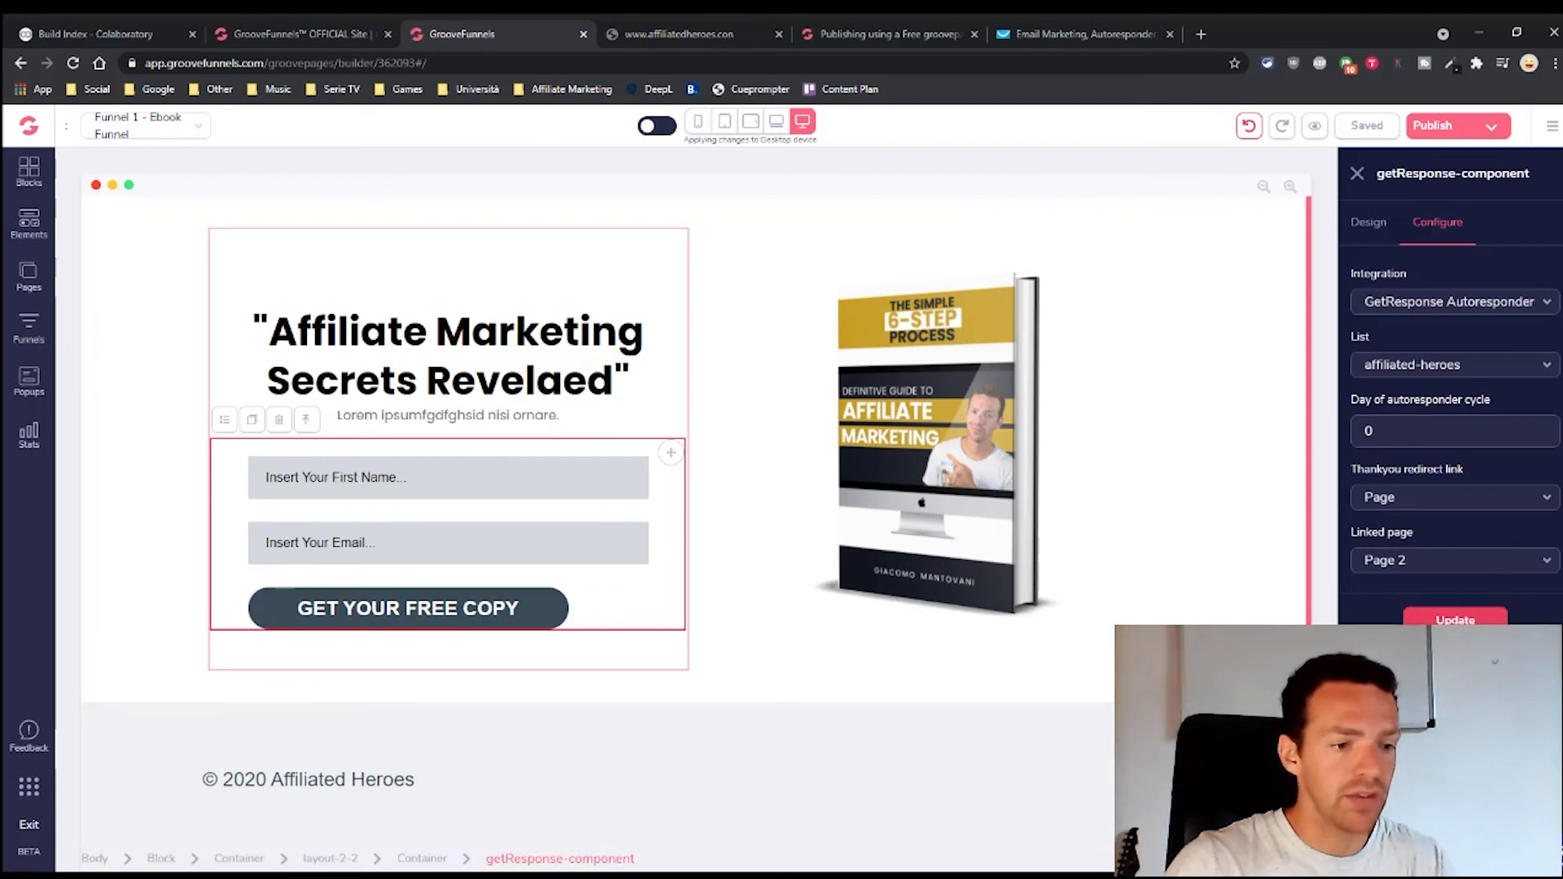
click(1455, 620)
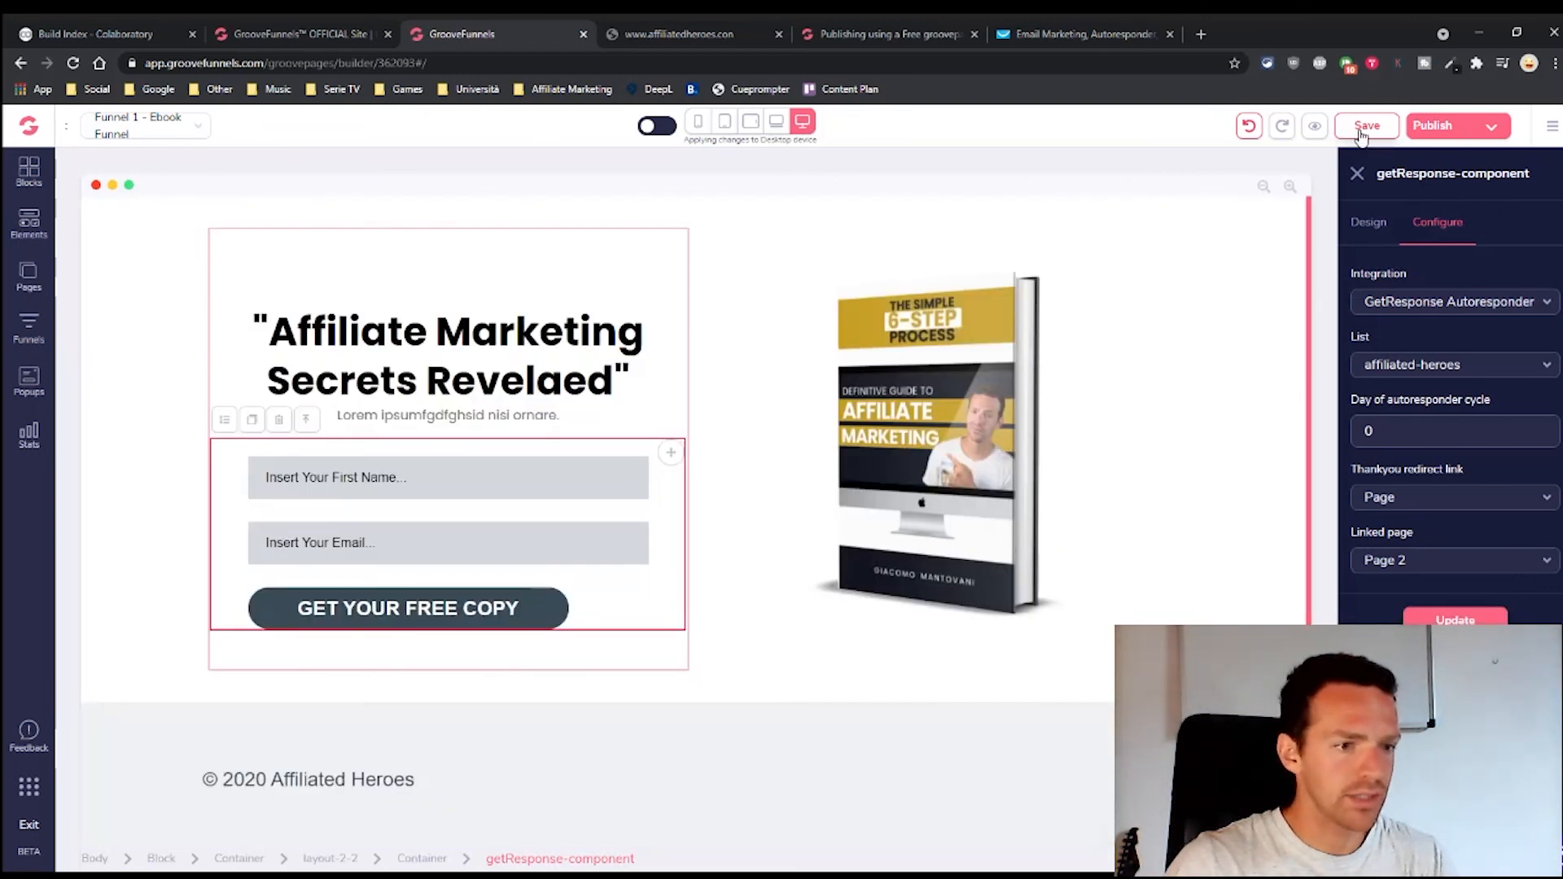
click(1454, 135)
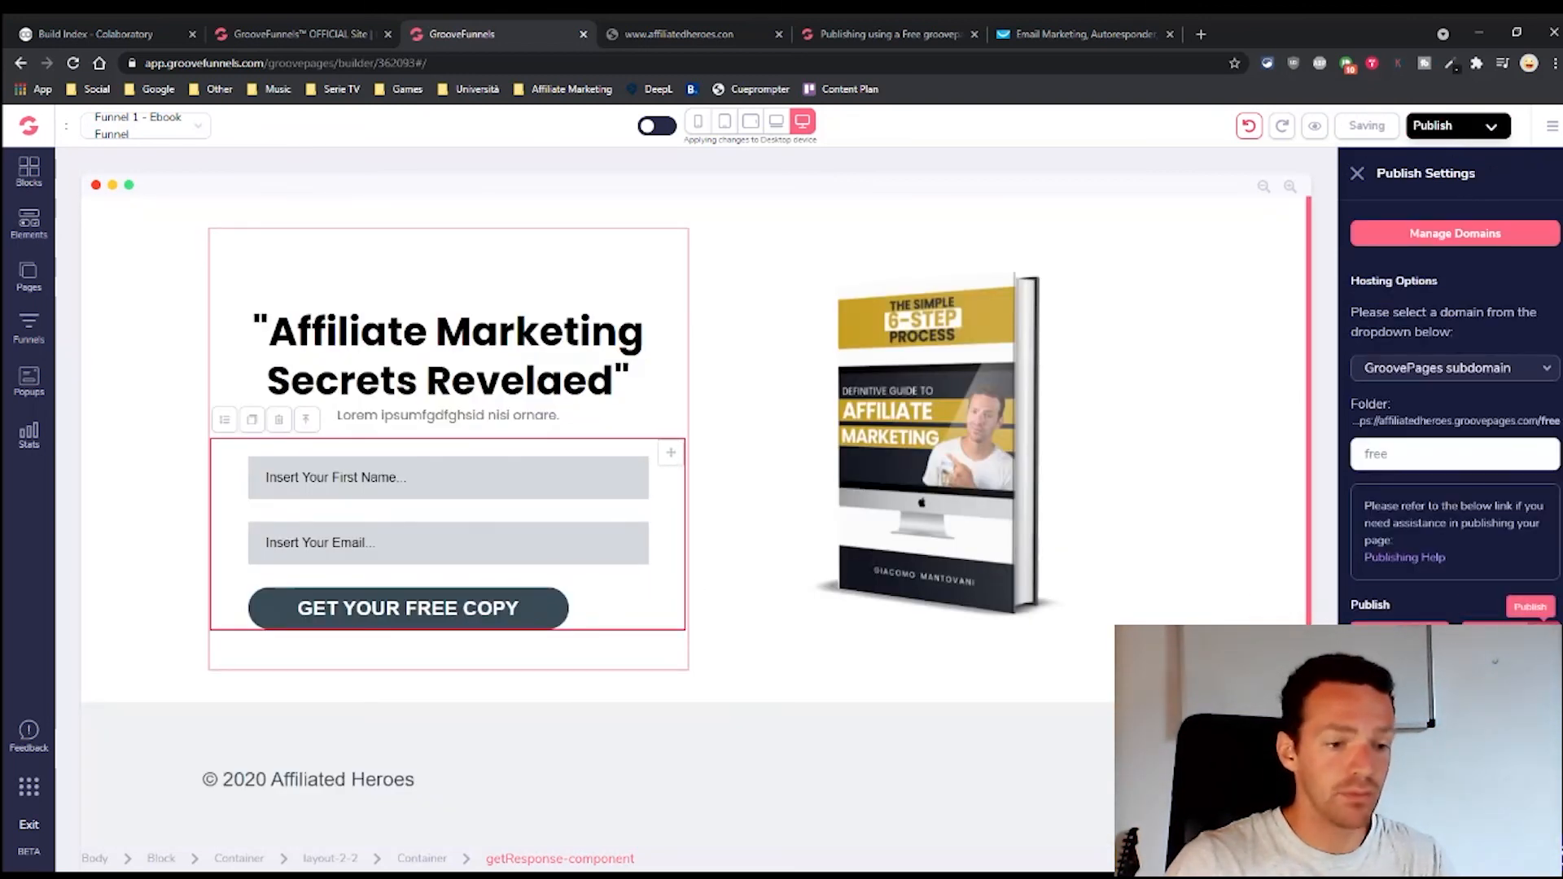
Publish the updated funnel and go to the live opt-in page
click(1542, 636)
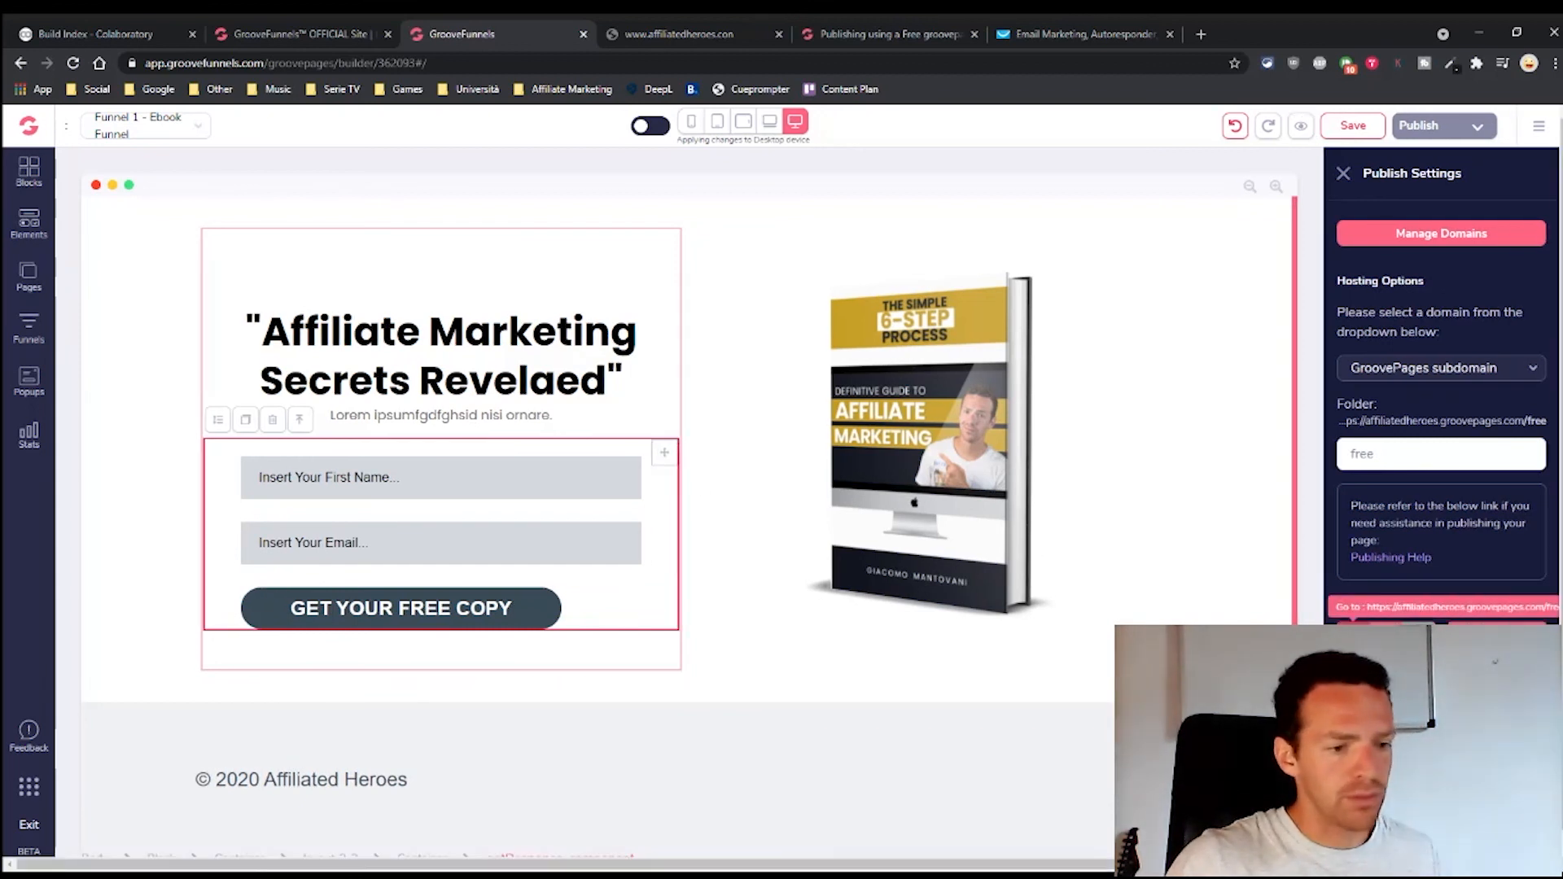
click(1418, 637)
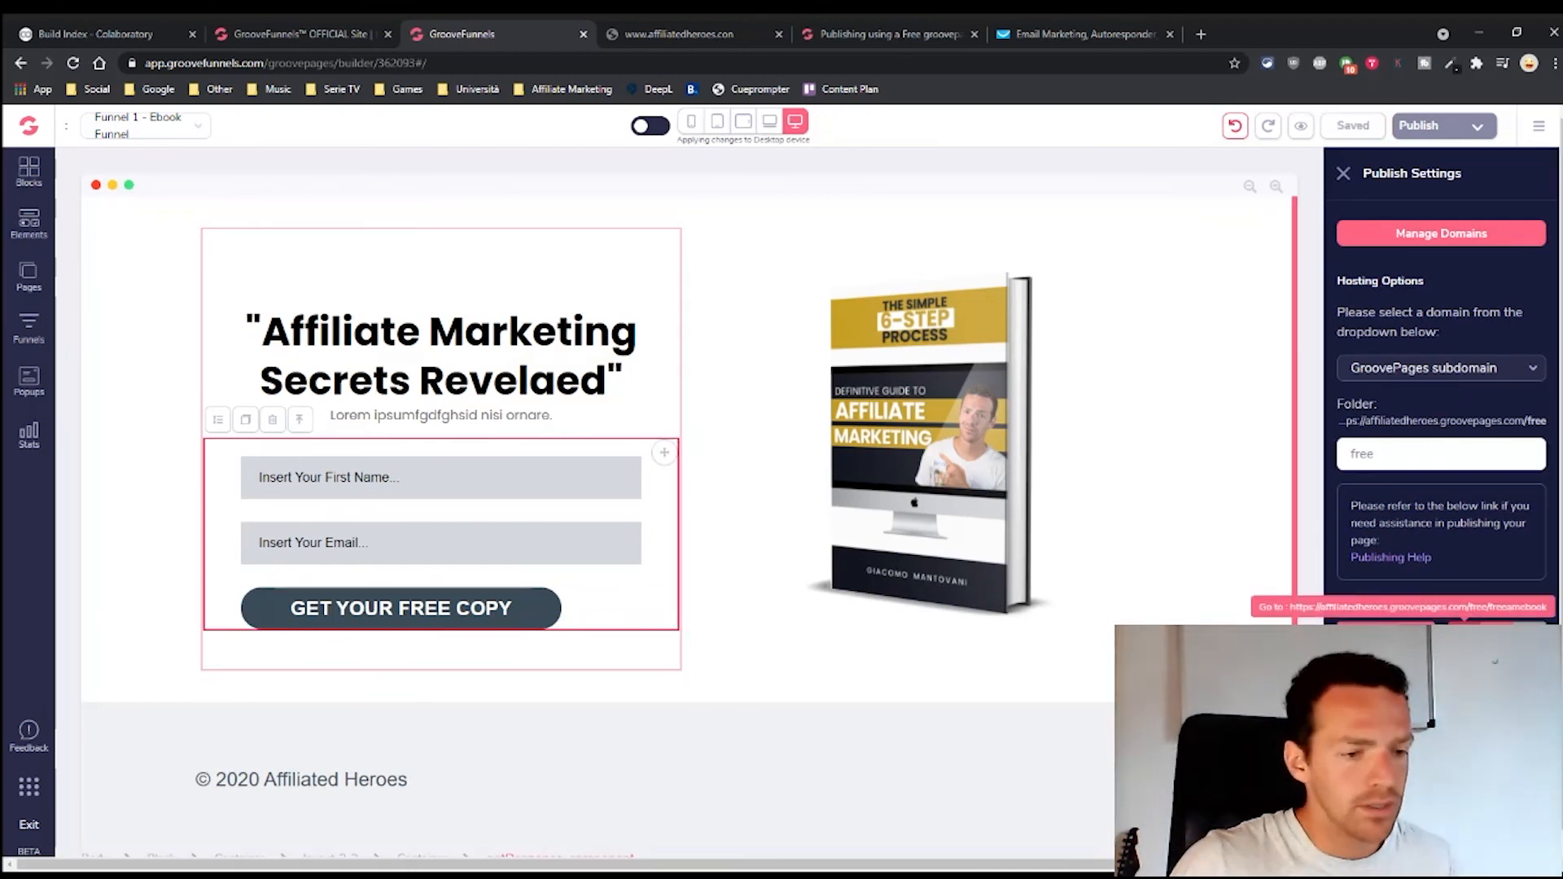
click(1458, 637)
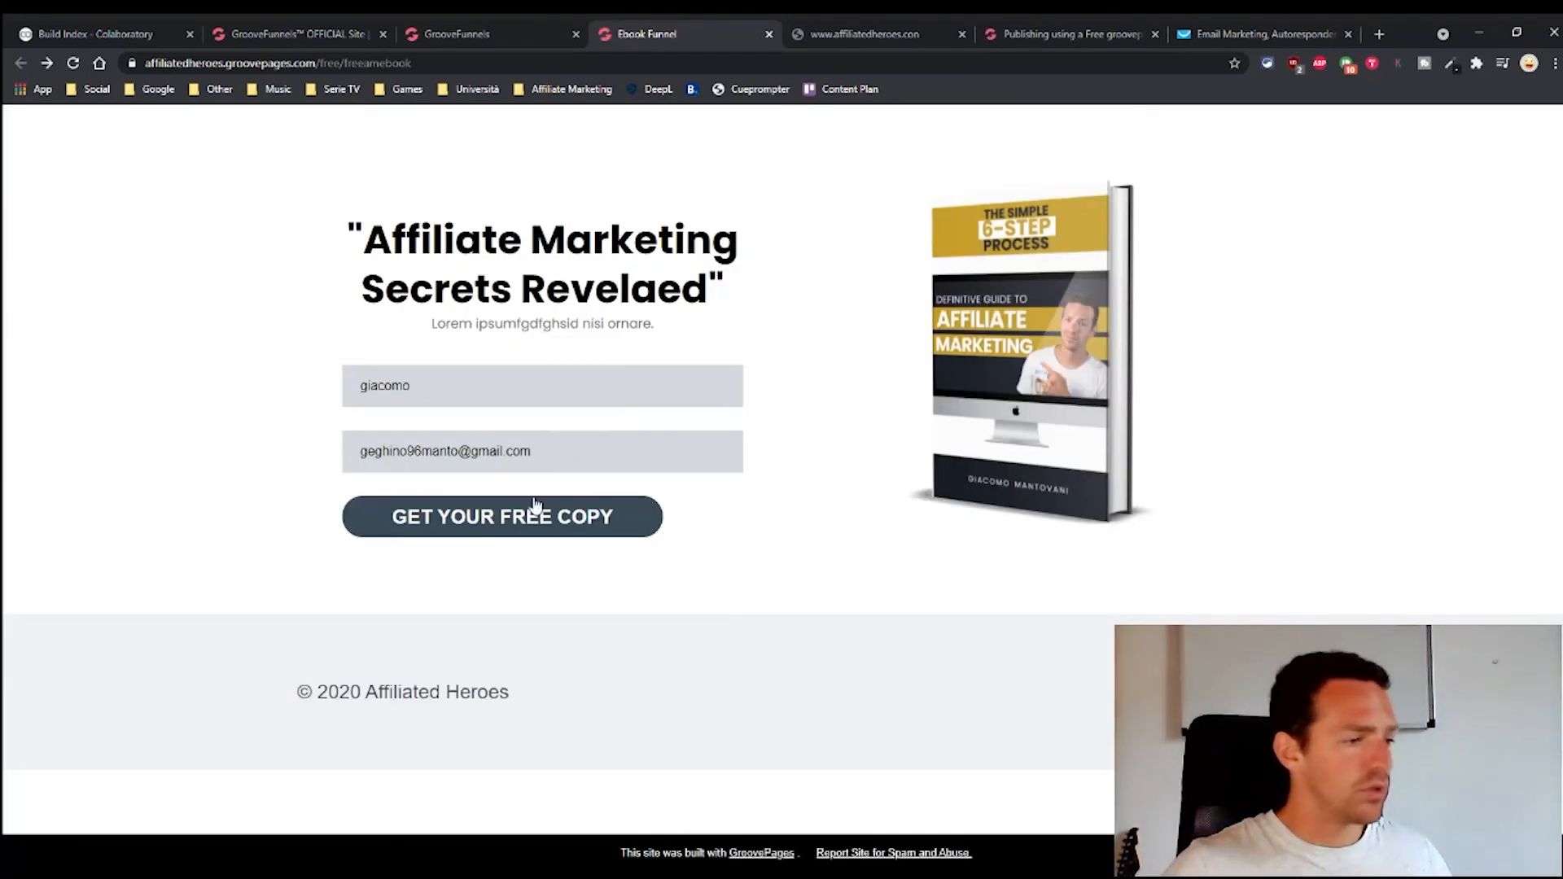
Submit GET YOUR FREE COPY and confirm it lands on affiliatedheroes.groovepages.com/free/test, then return to the builder
click(513, 519)
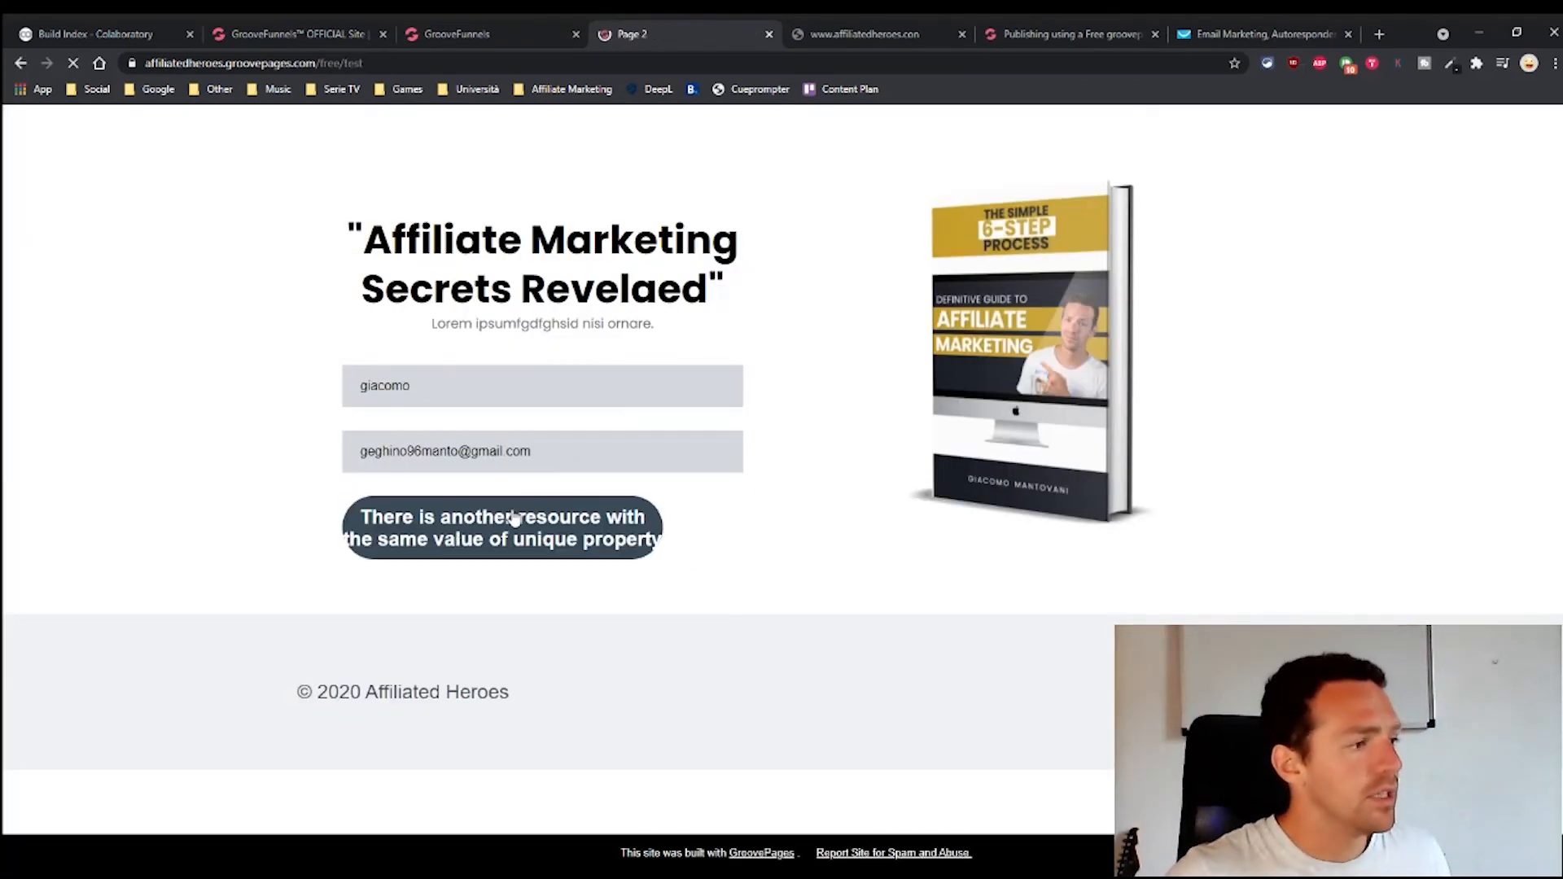
drag(366, 62, 142, 67)
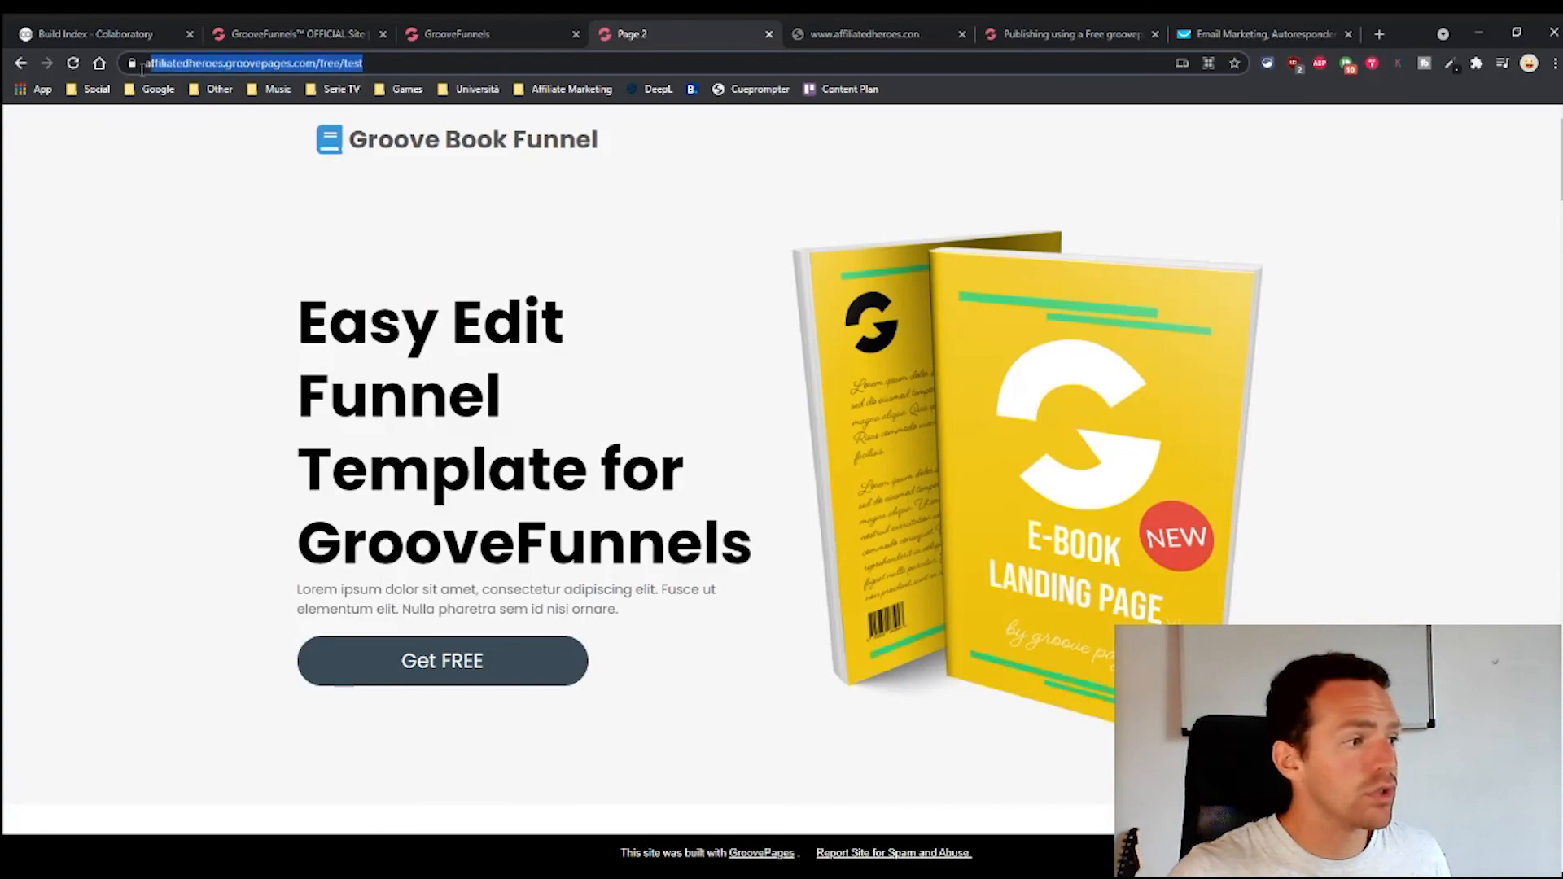
scroll(725, 454, down, 10)
scroll(743, 499, up, 10)
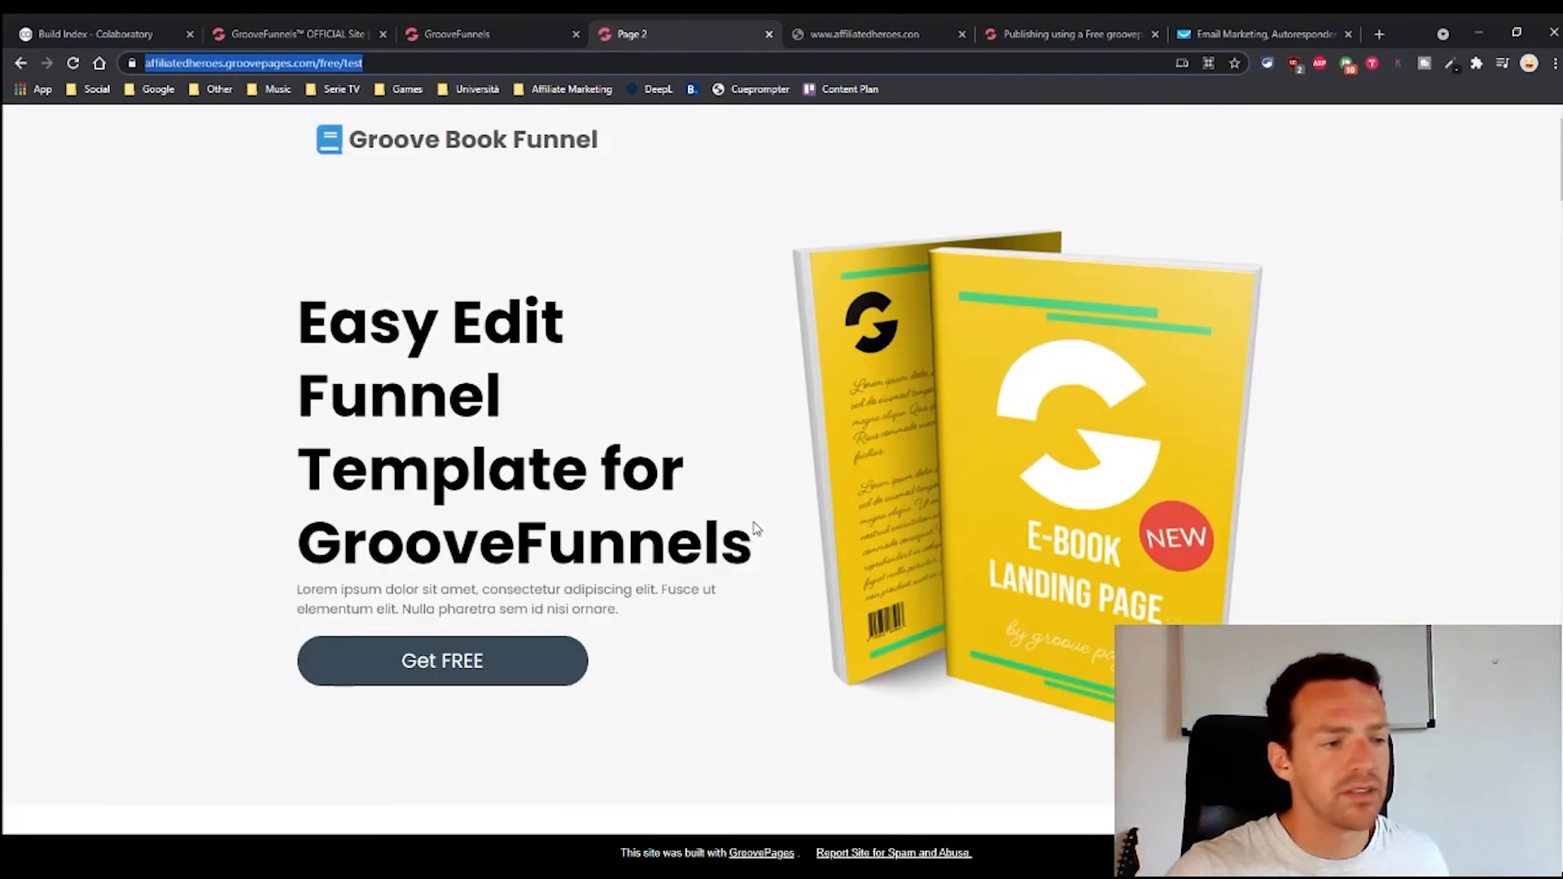
scroll(755, 528, down, 8)
scroll(755, 528, up, 8)
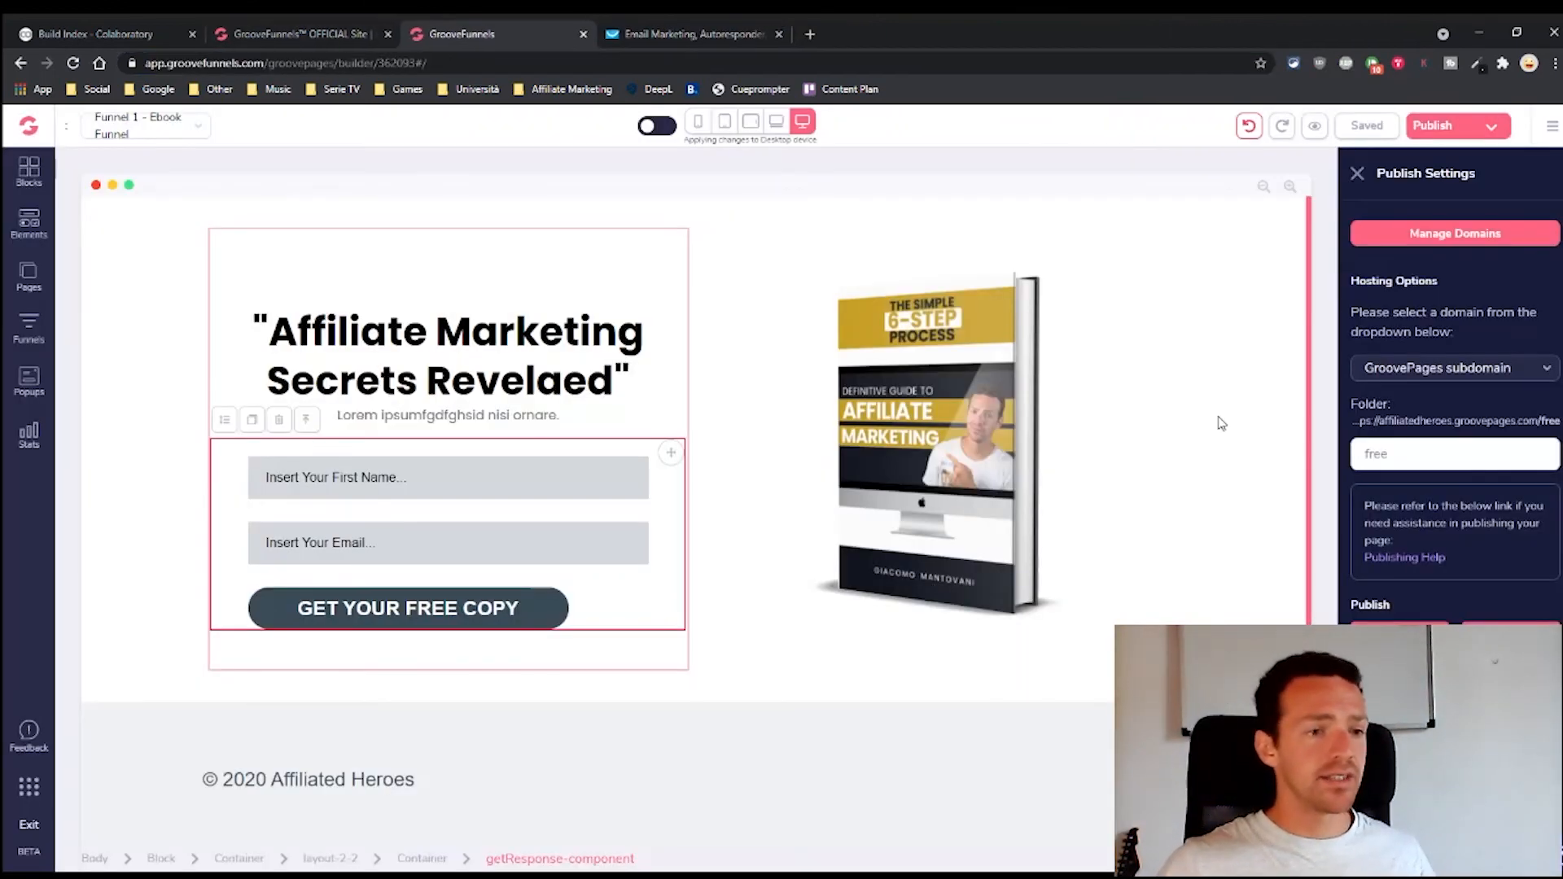
click(1221, 423)
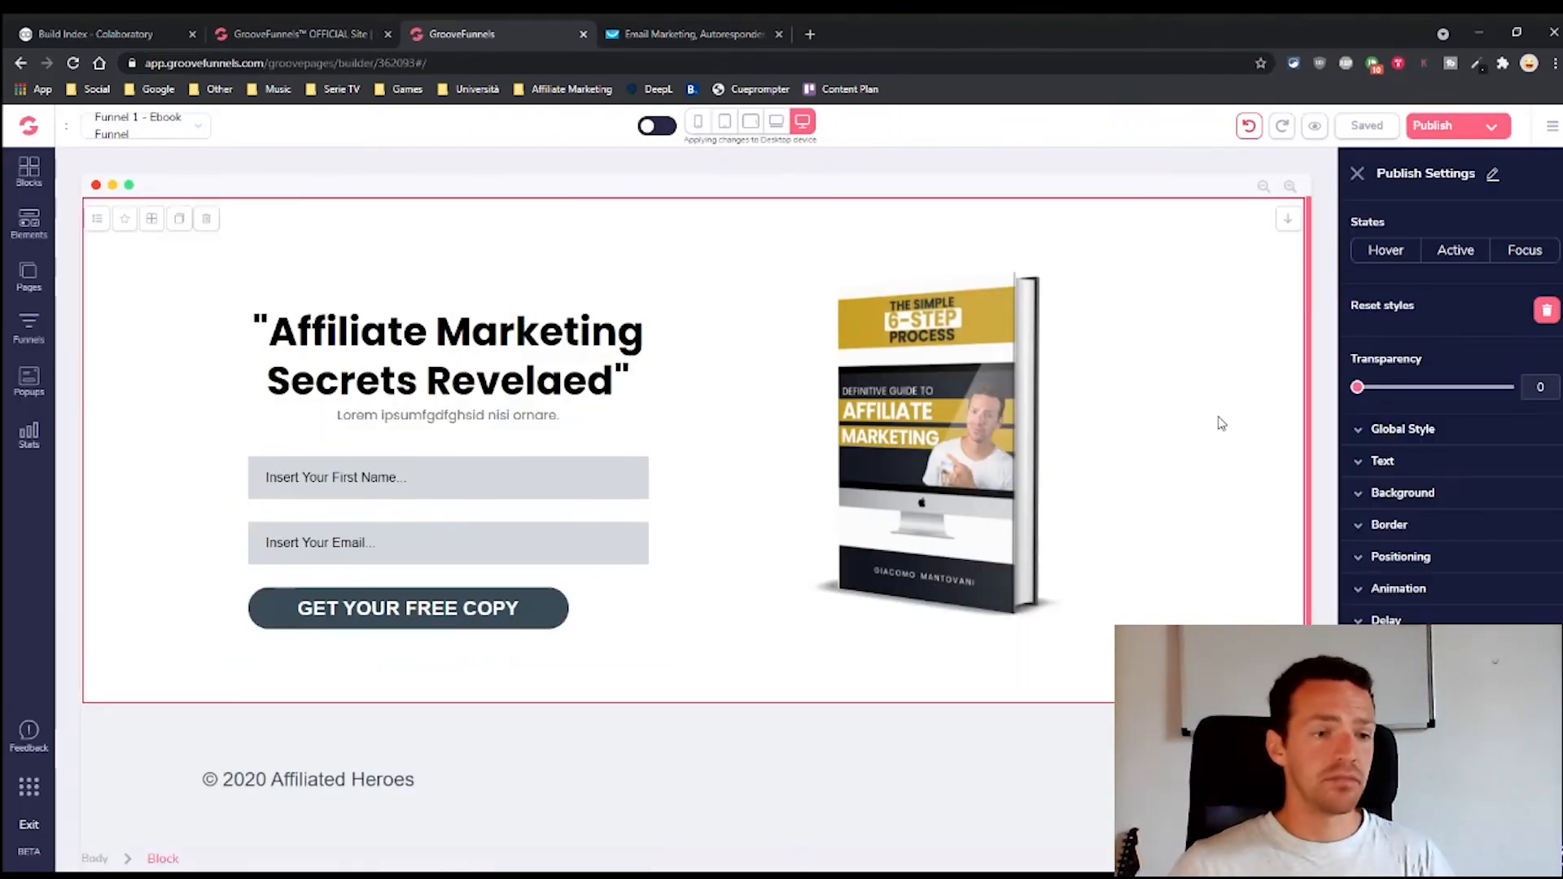